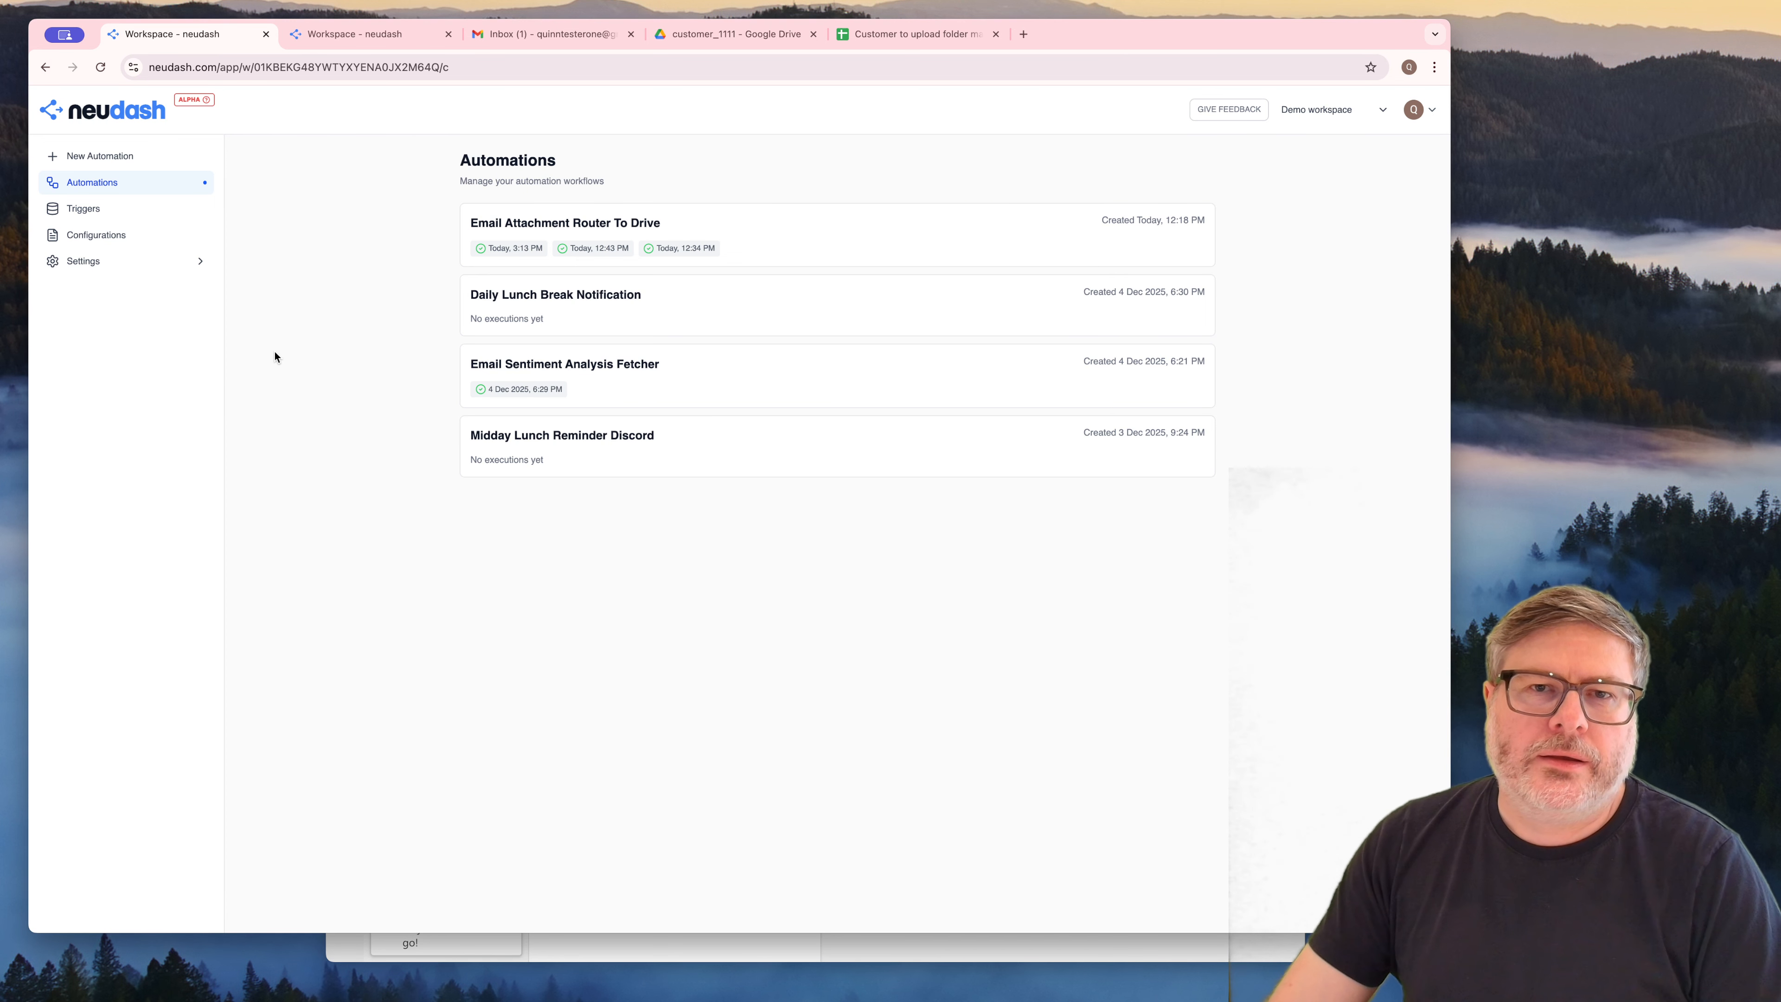
Open the new automation page in neudash, and switch to the My Drive root folder in Google Drive
{"action": "left_click", "coordinate": [94, 171]}
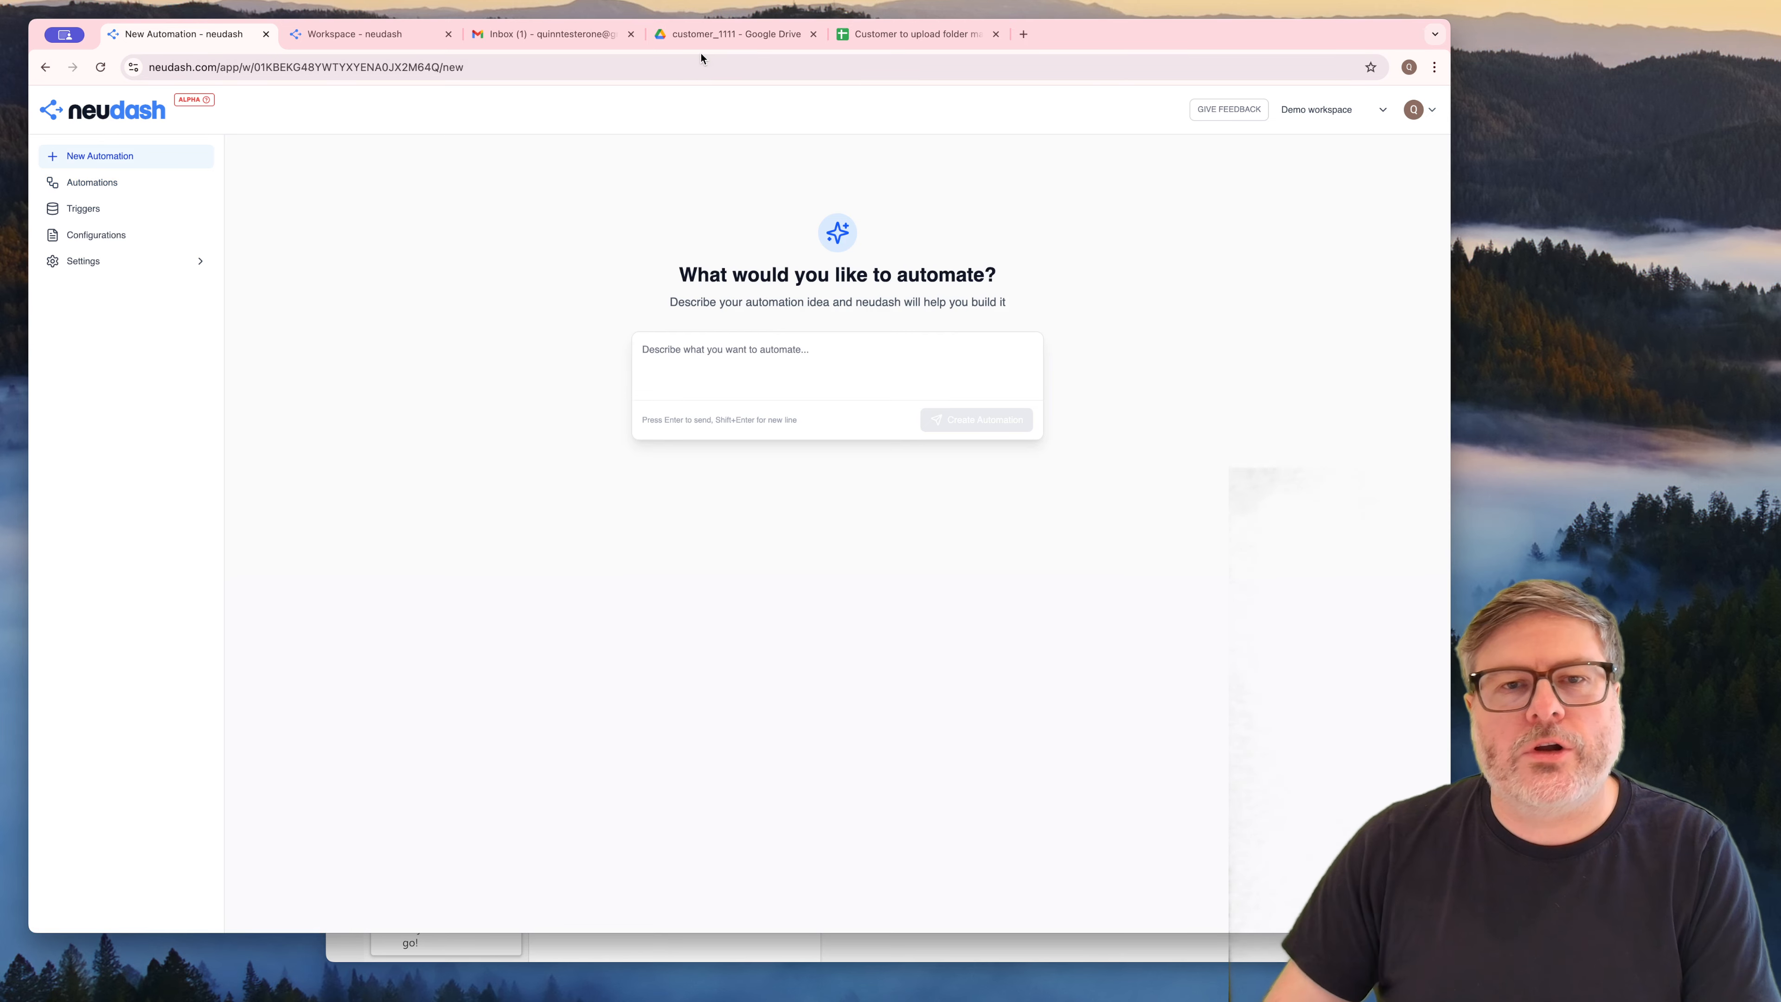
{"action": "left_click", "coordinate": [732, 39]}
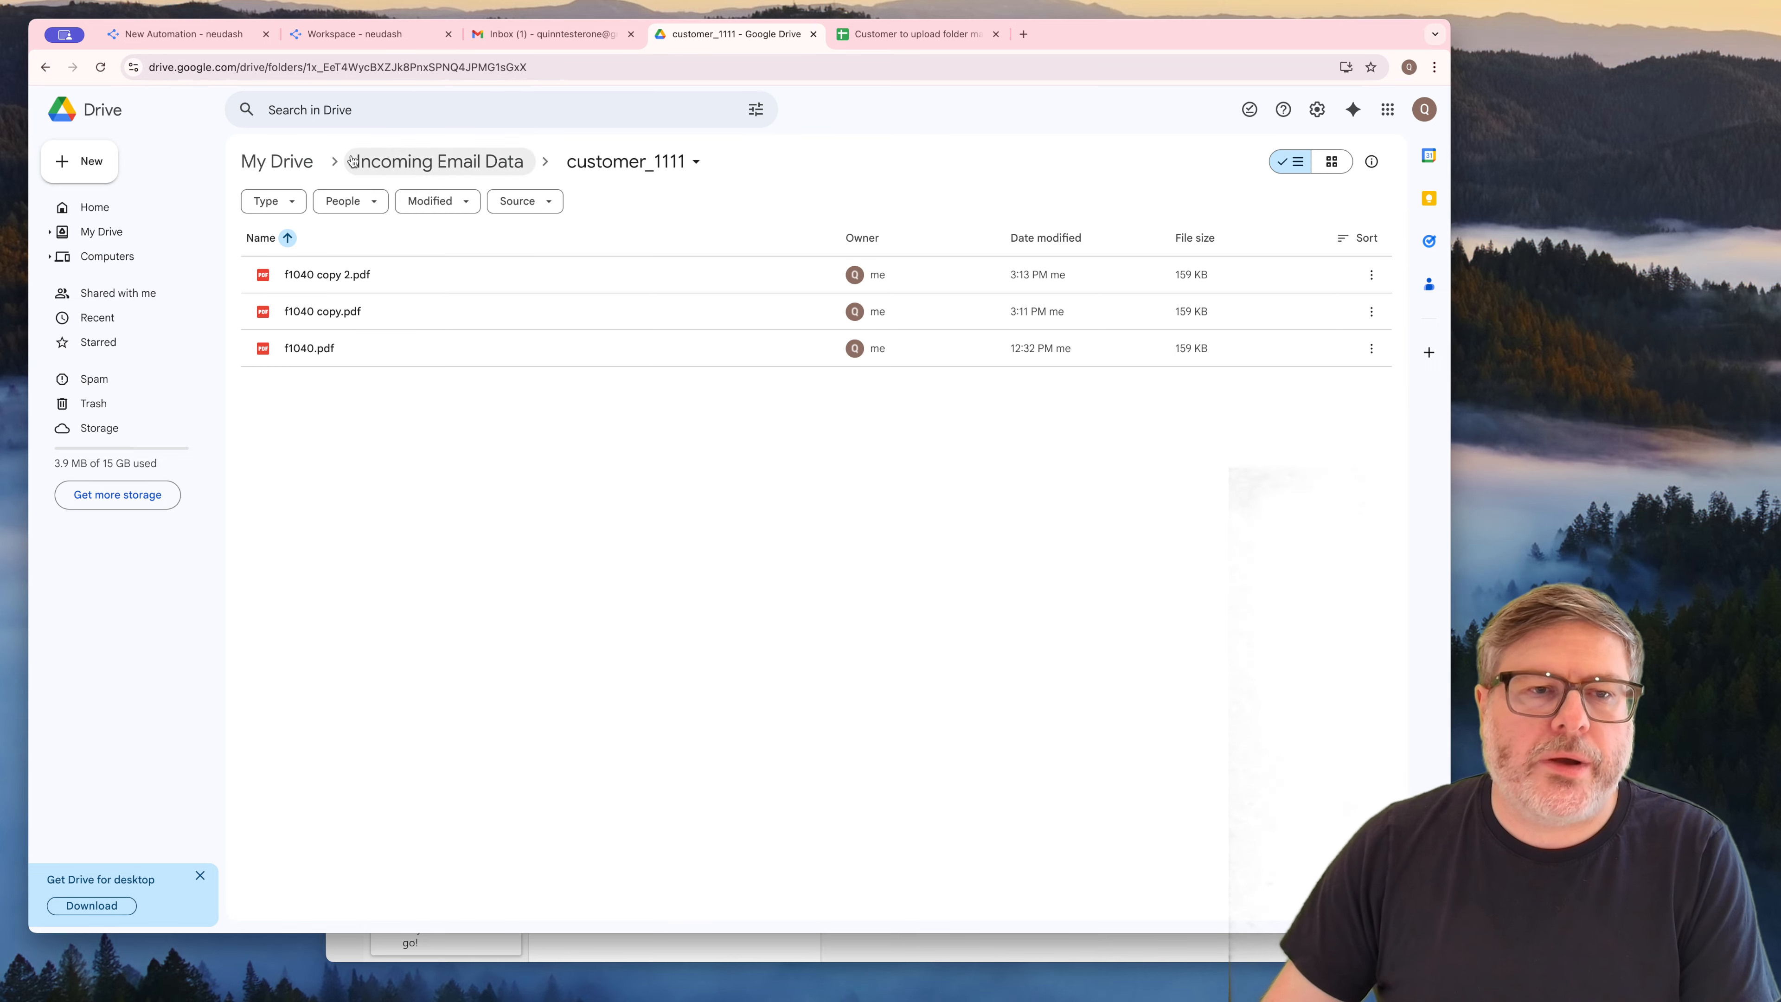
{"action": "left_click", "coordinate": [277, 161]}
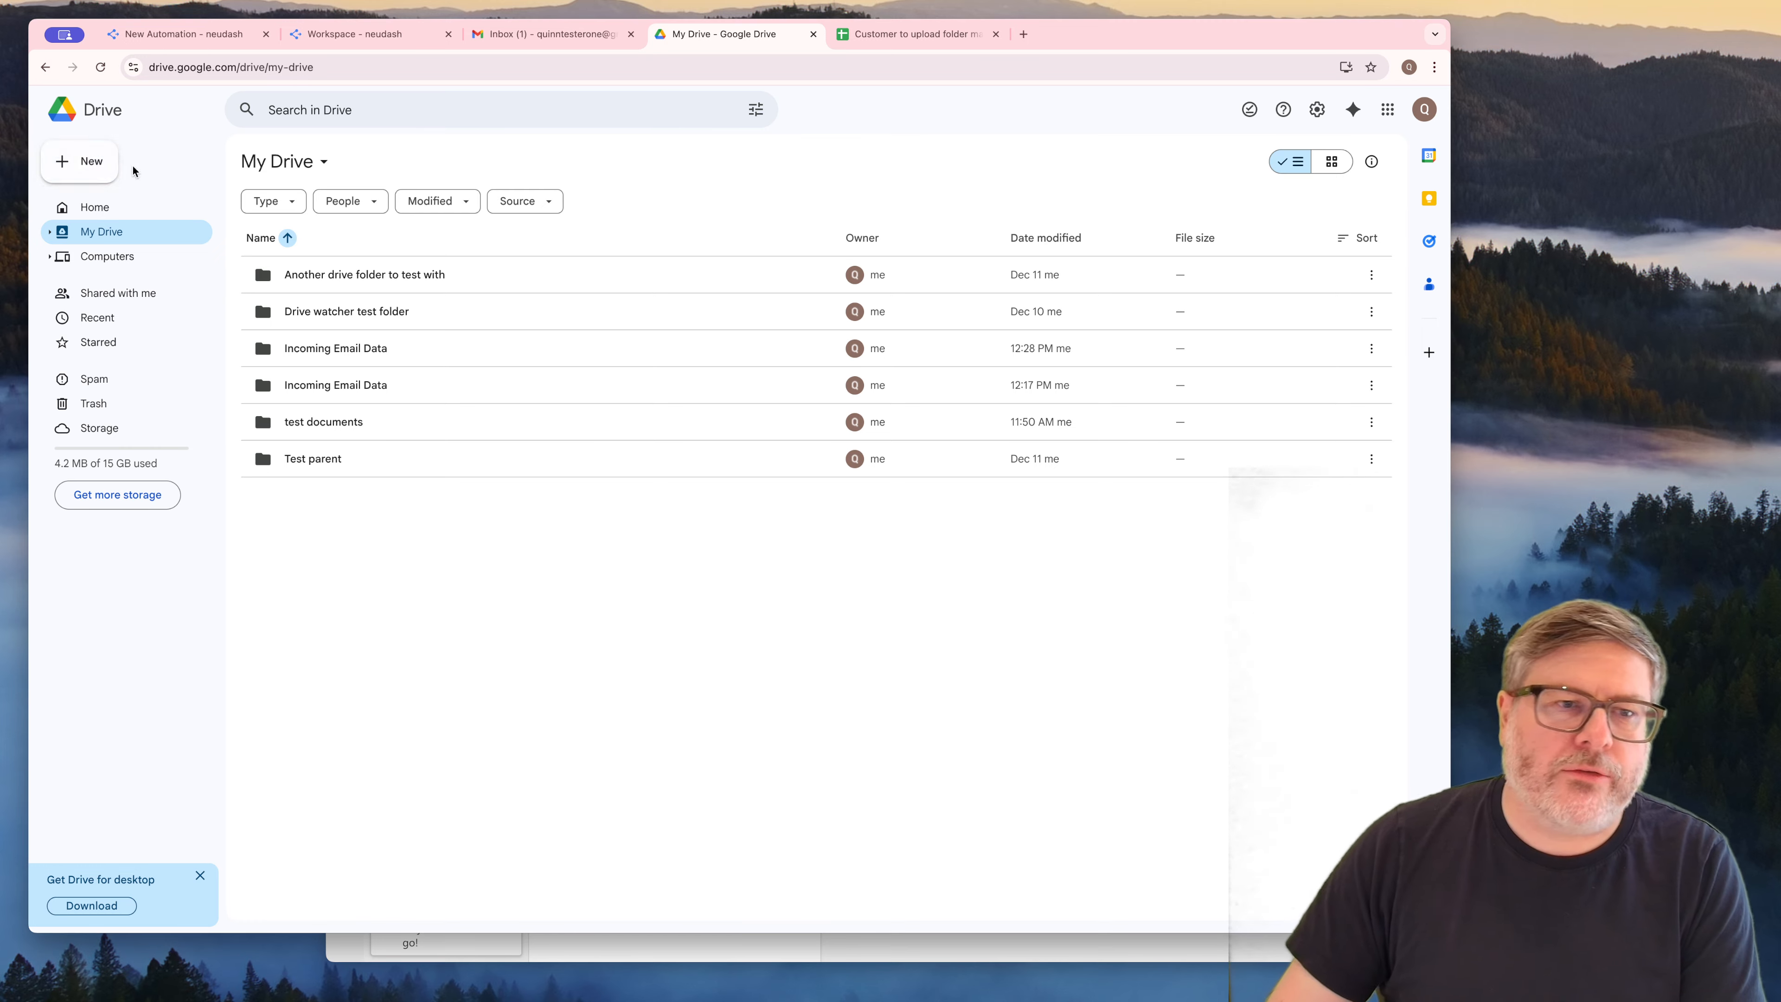
Create a folder named "Customer submitted files" in My Drive
{"action": "left_click", "coordinate": [81, 165]}
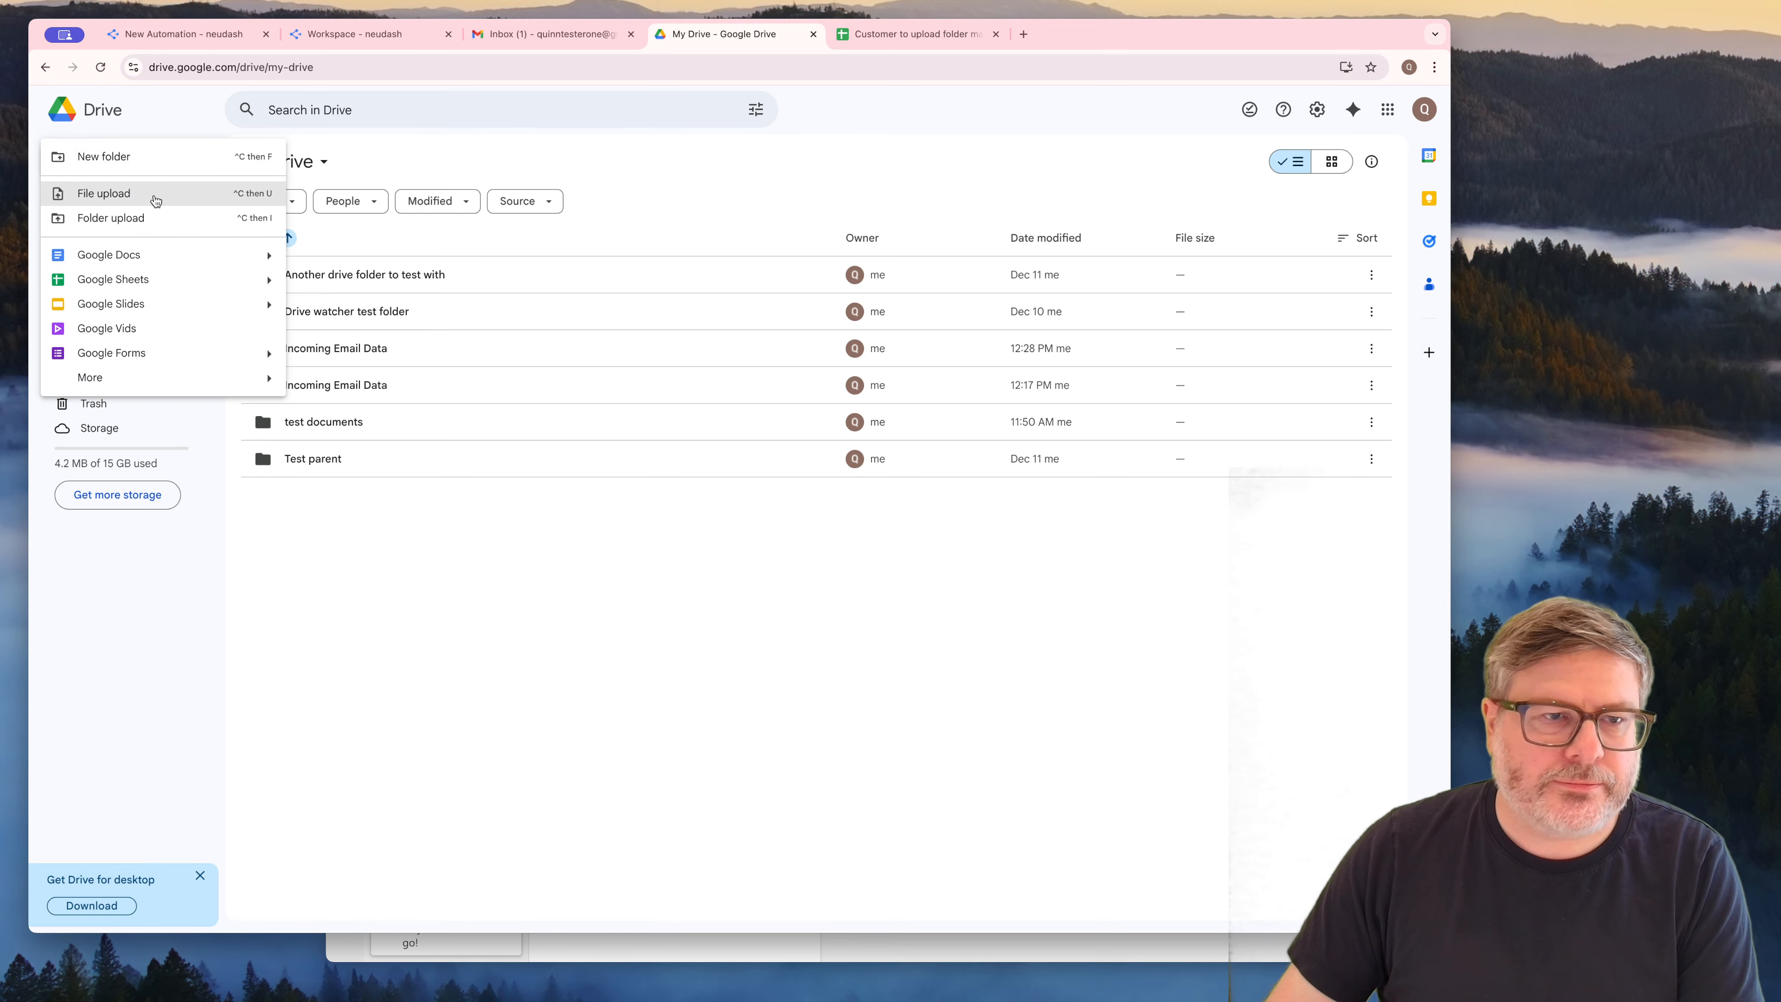
{"action": "left_click", "coordinate": [147, 163]}
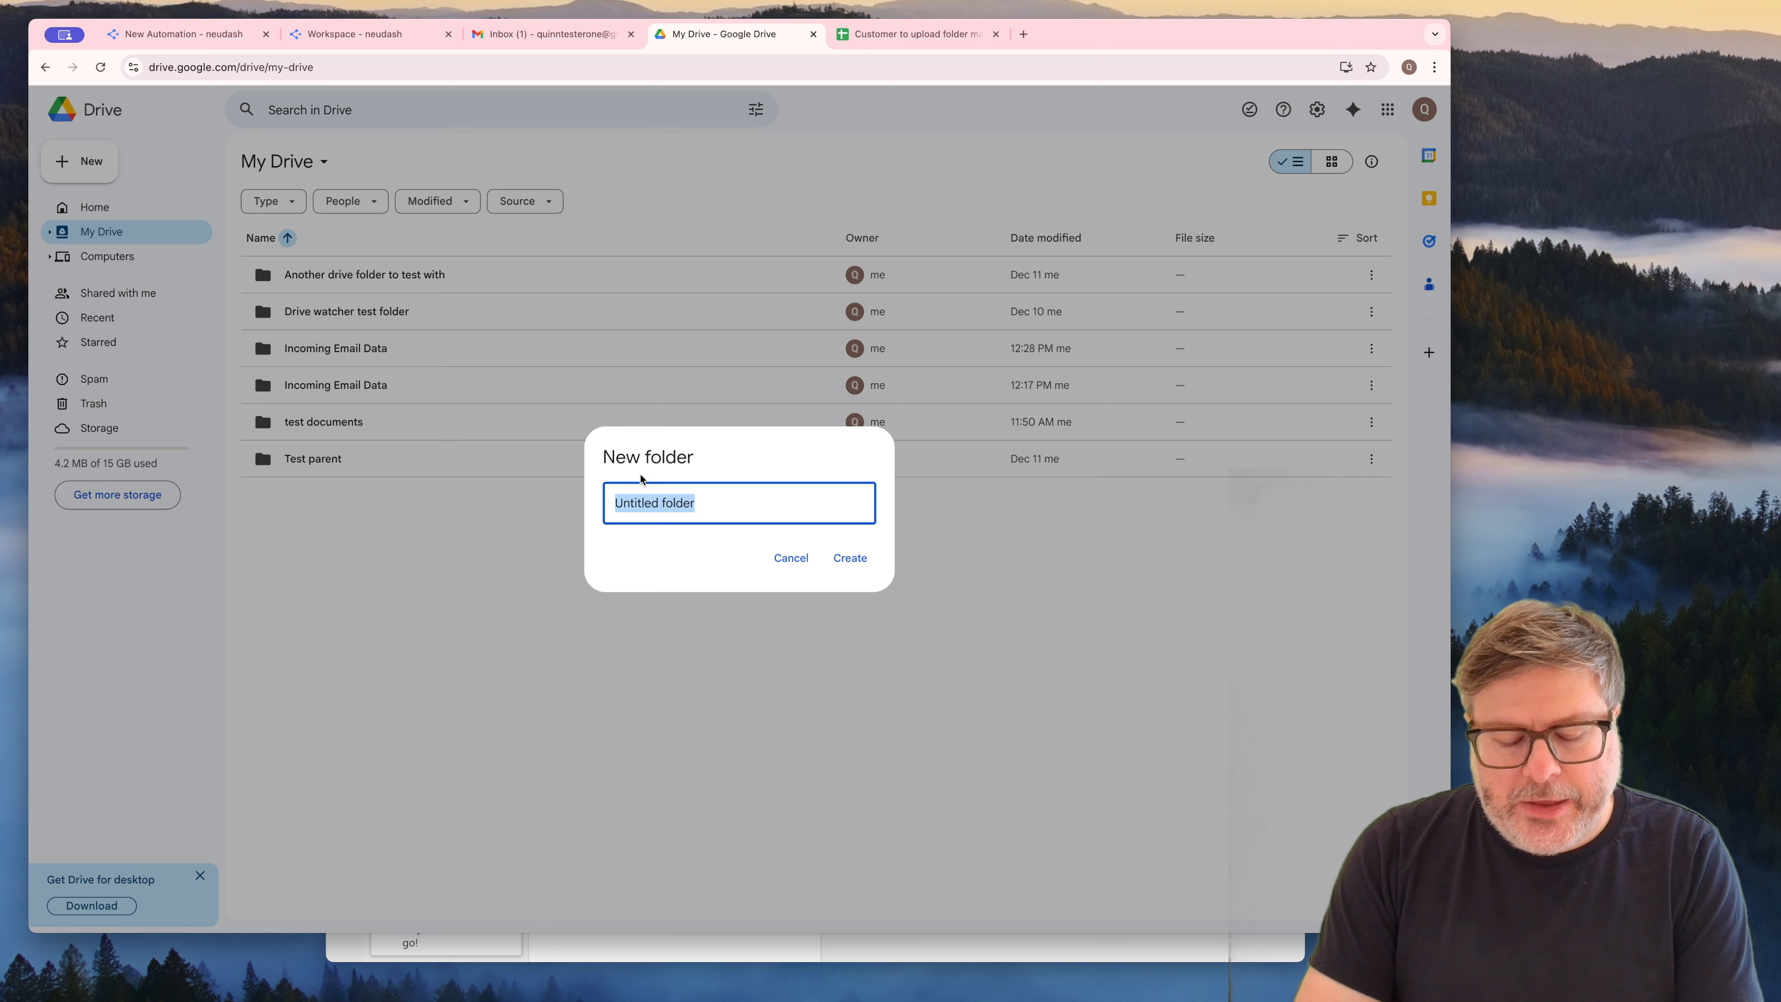
{"action": "type", "text": "Customer su"}
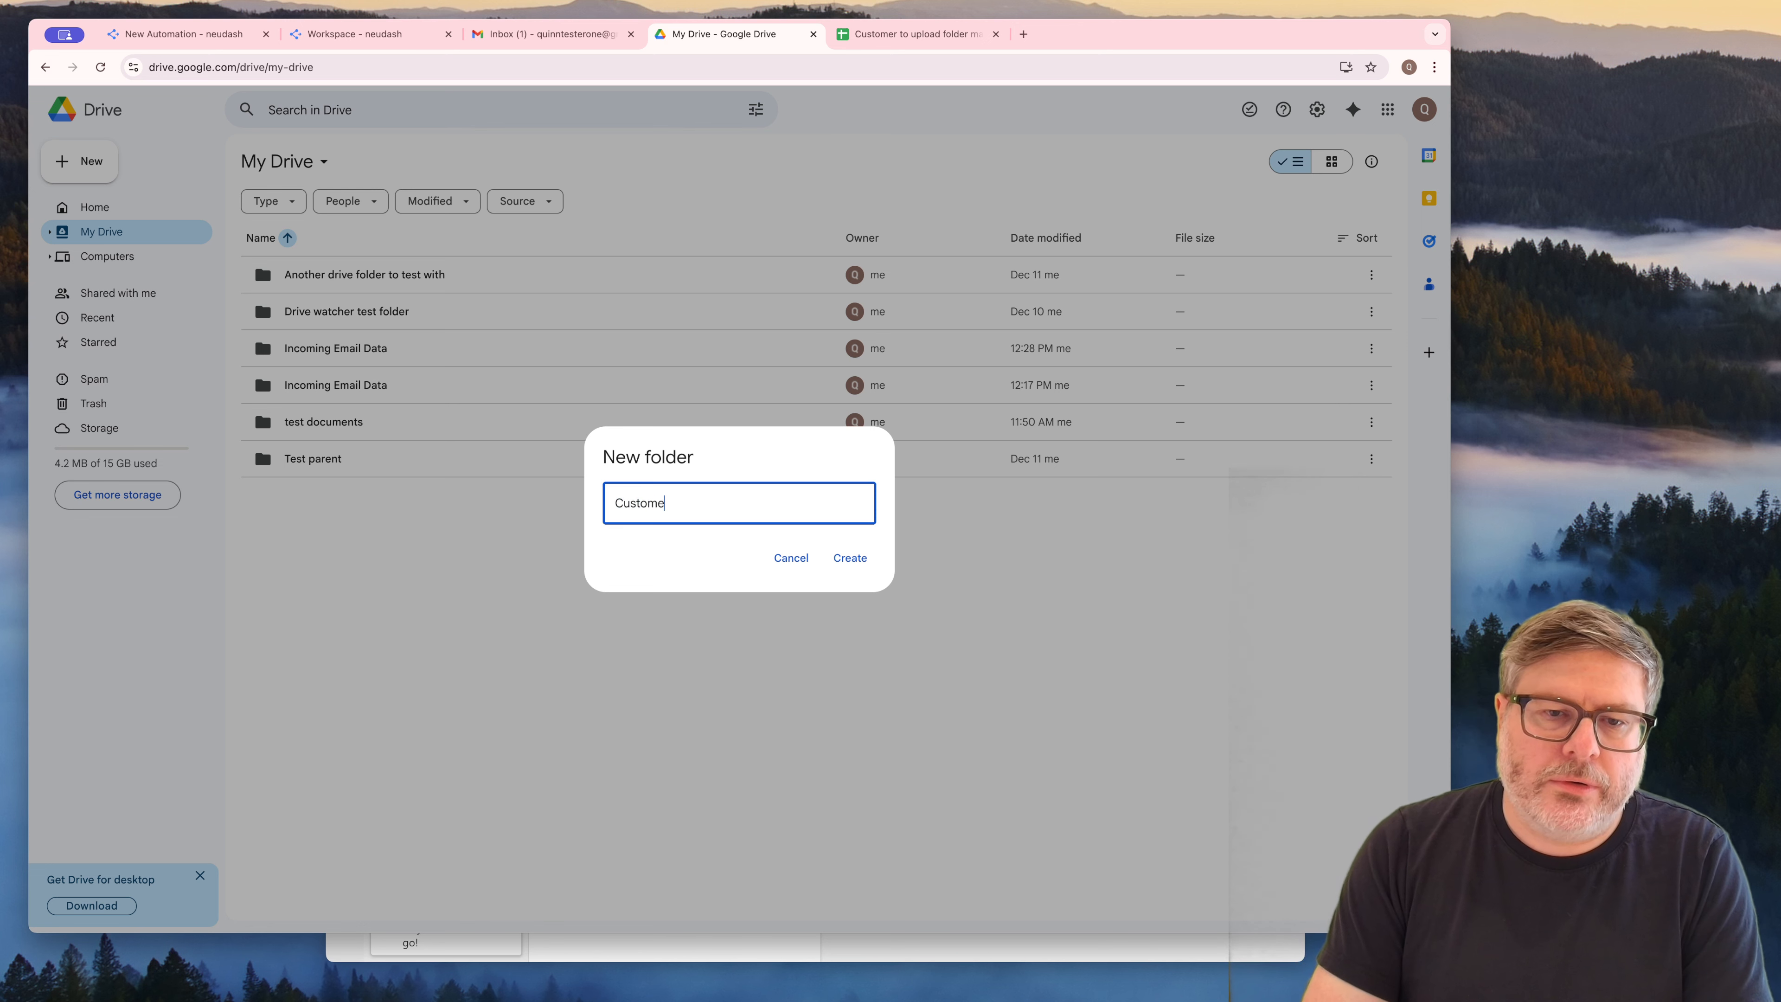
{"action": "type", "text": "ub"}
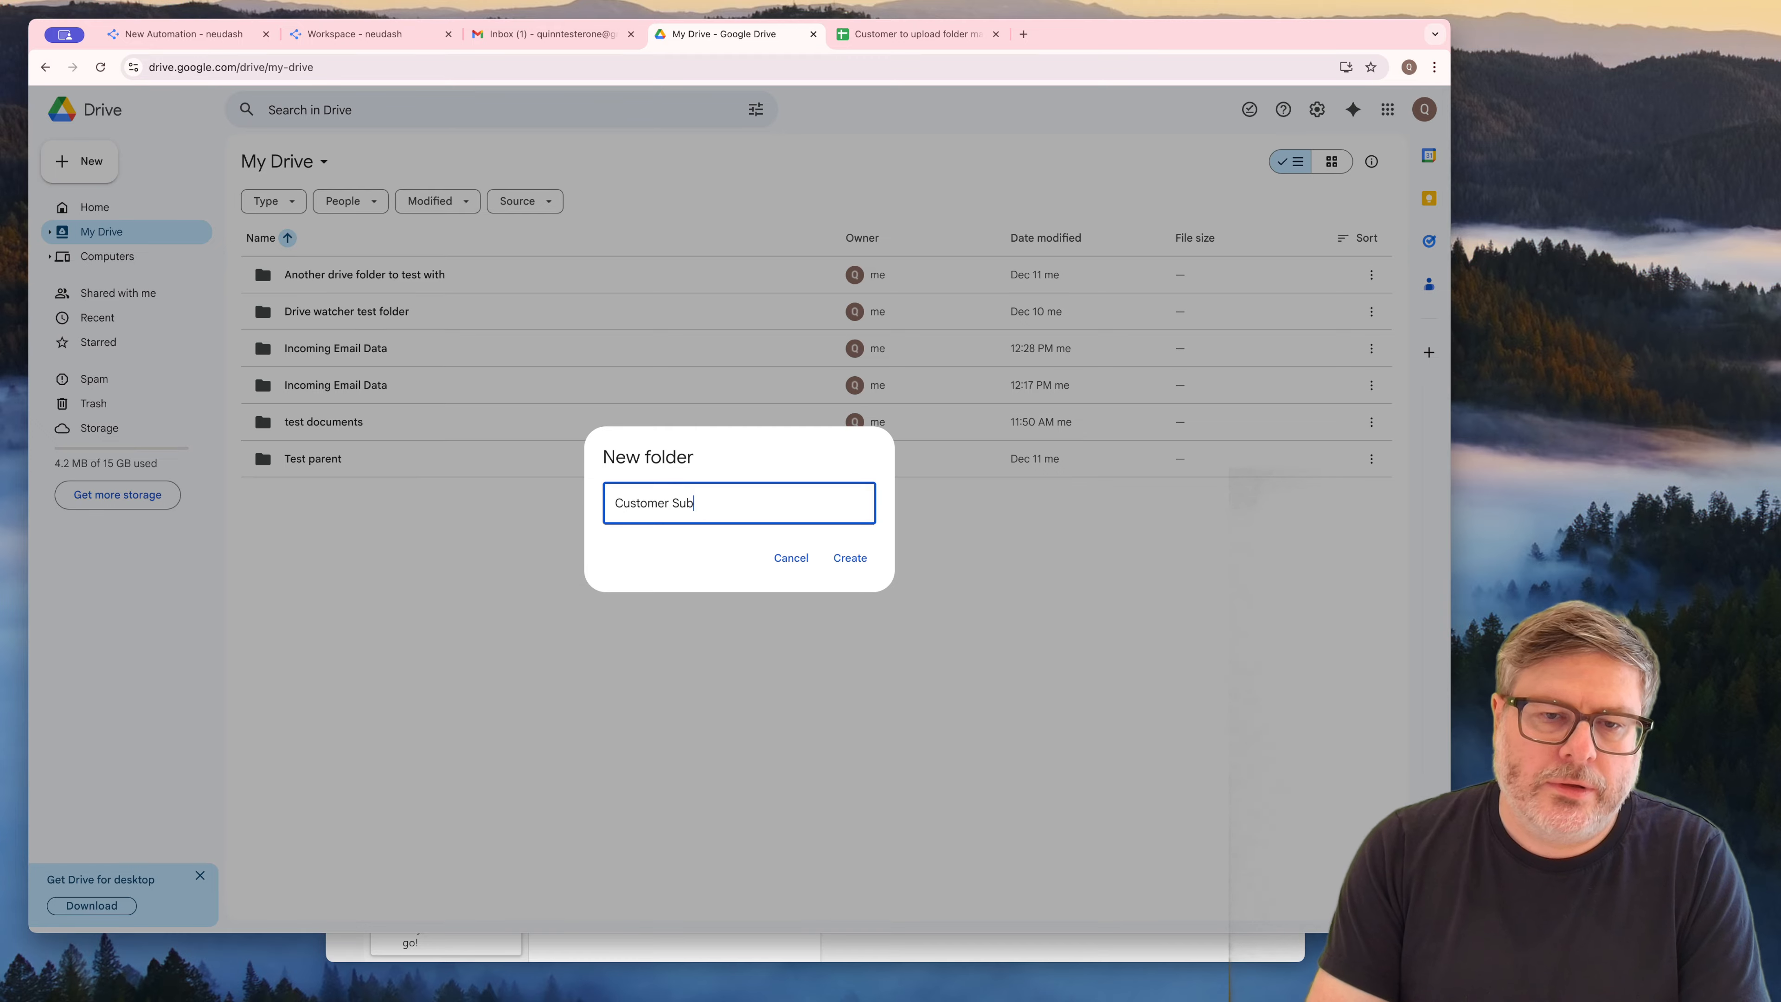
{"action": "key", "text": "BackSpace"}
{"action": "key", "text": "BackSpace"}
{"action": "key", "text": "BackSpace"}
{"action": "type", "text": "submitted files"}
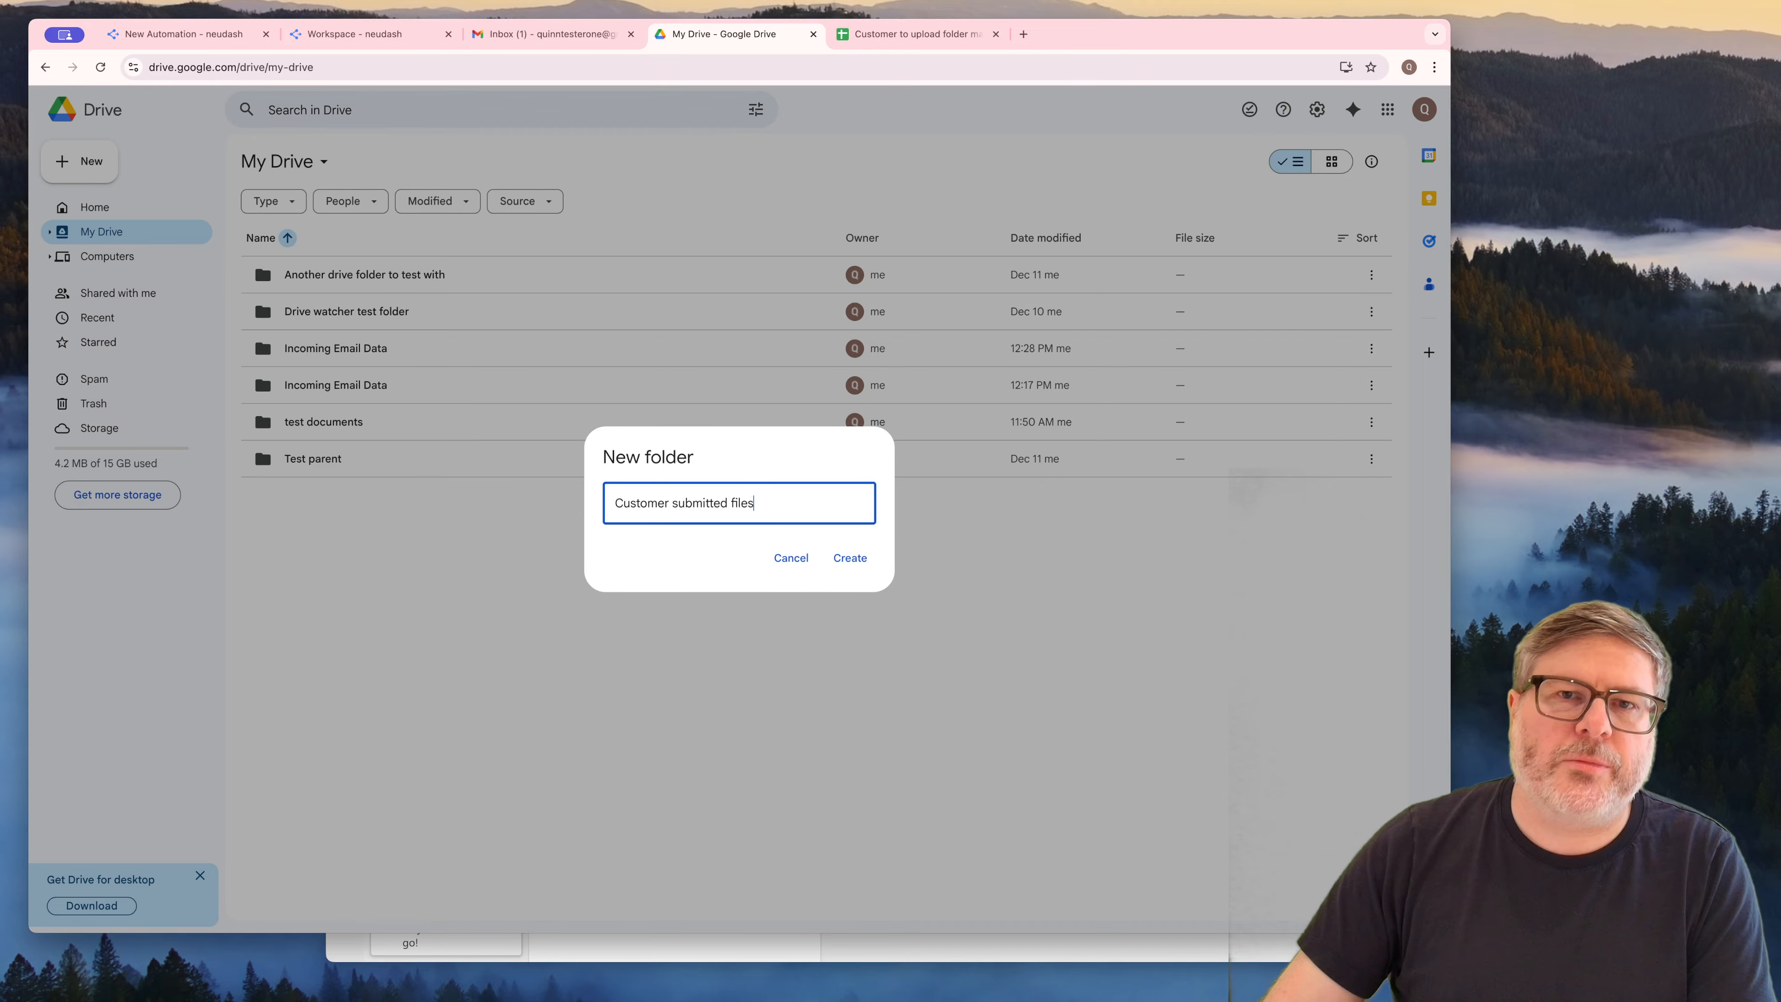
{"action": "left_click", "coordinate": [849, 559]}
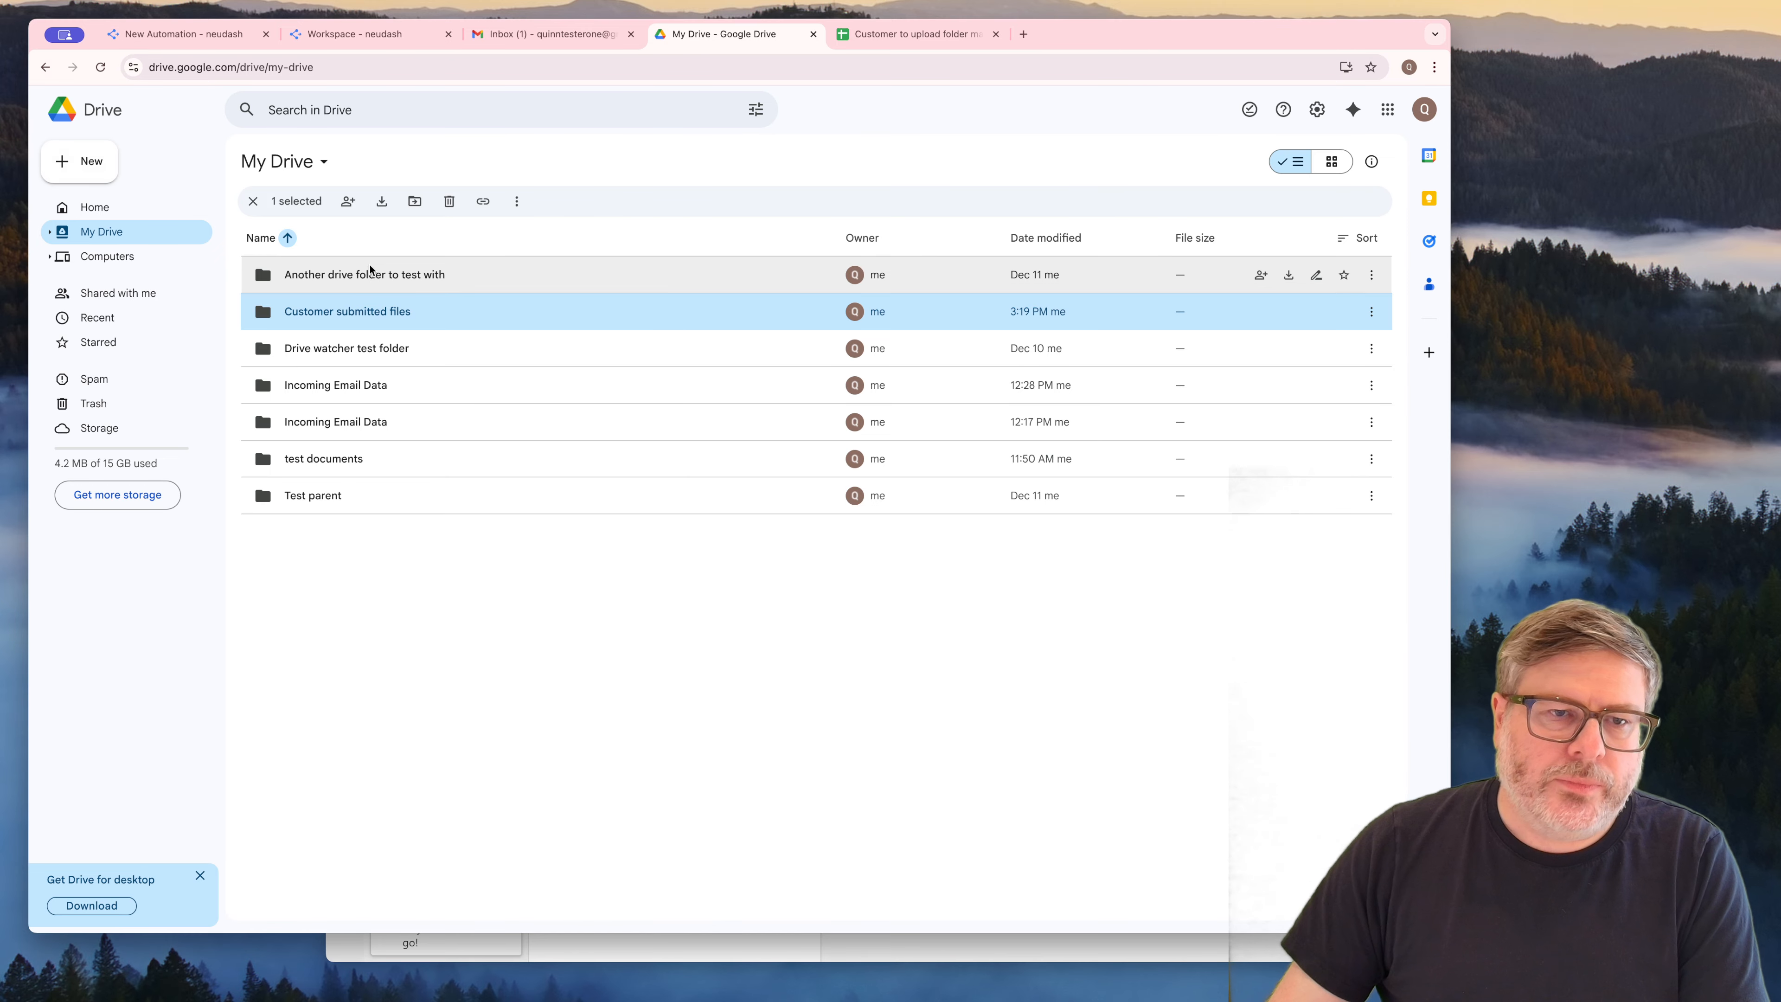
Open the "Customer submitted files" folder and create a subfolder named "customer one" inside it
{"action": "double_click", "coordinate": [330, 313]}
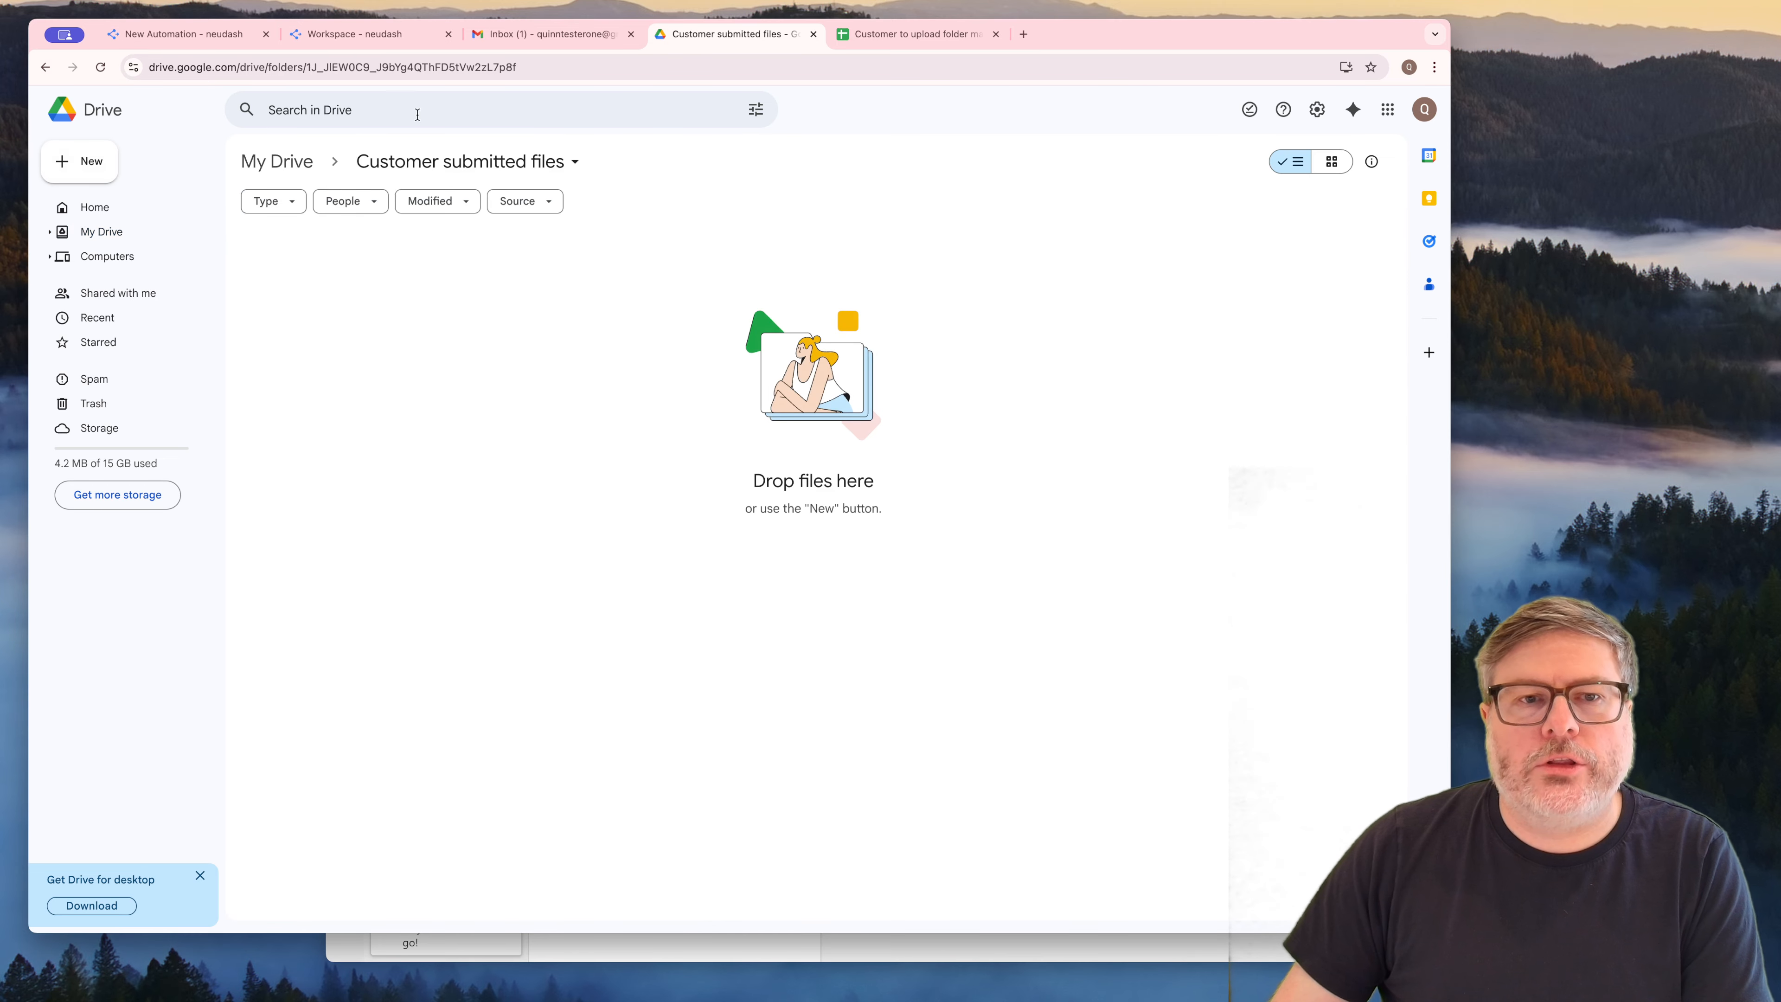
{"action": "left_click", "coordinate": [540, 69]}
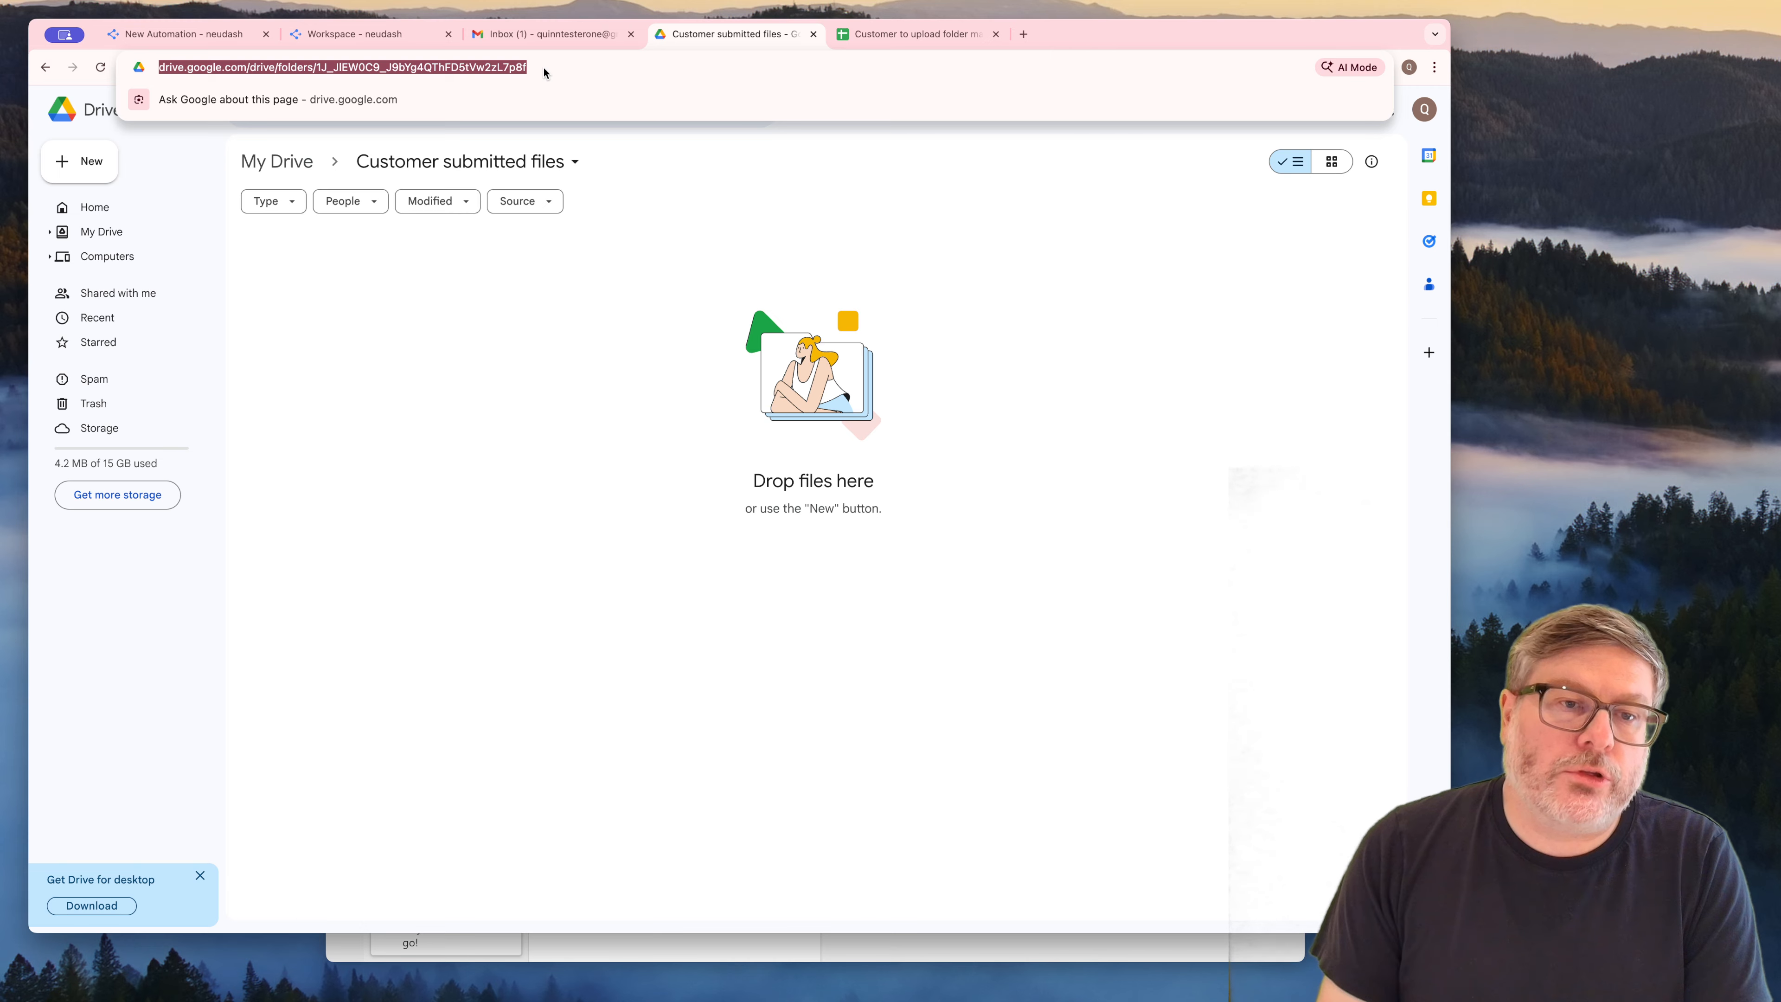
{"action": "left_click", "coordinate": [468, 261]}
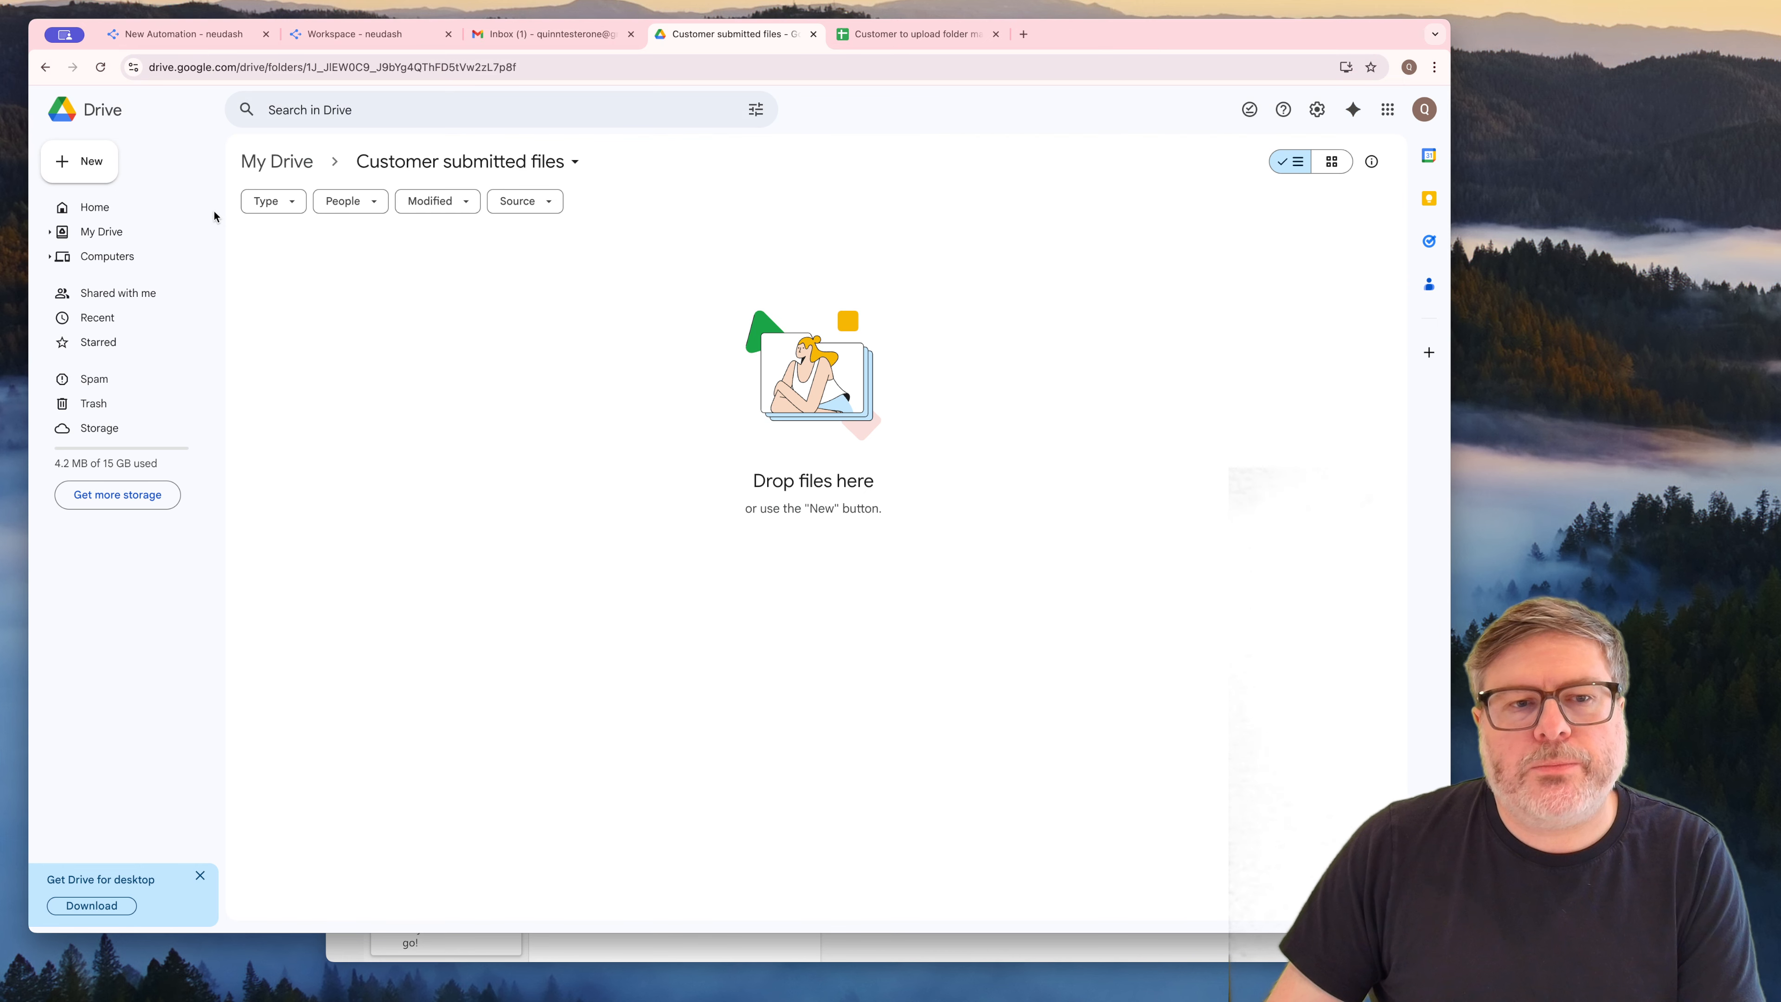
{"action": "left_click", "coordinate": [88, 169]}
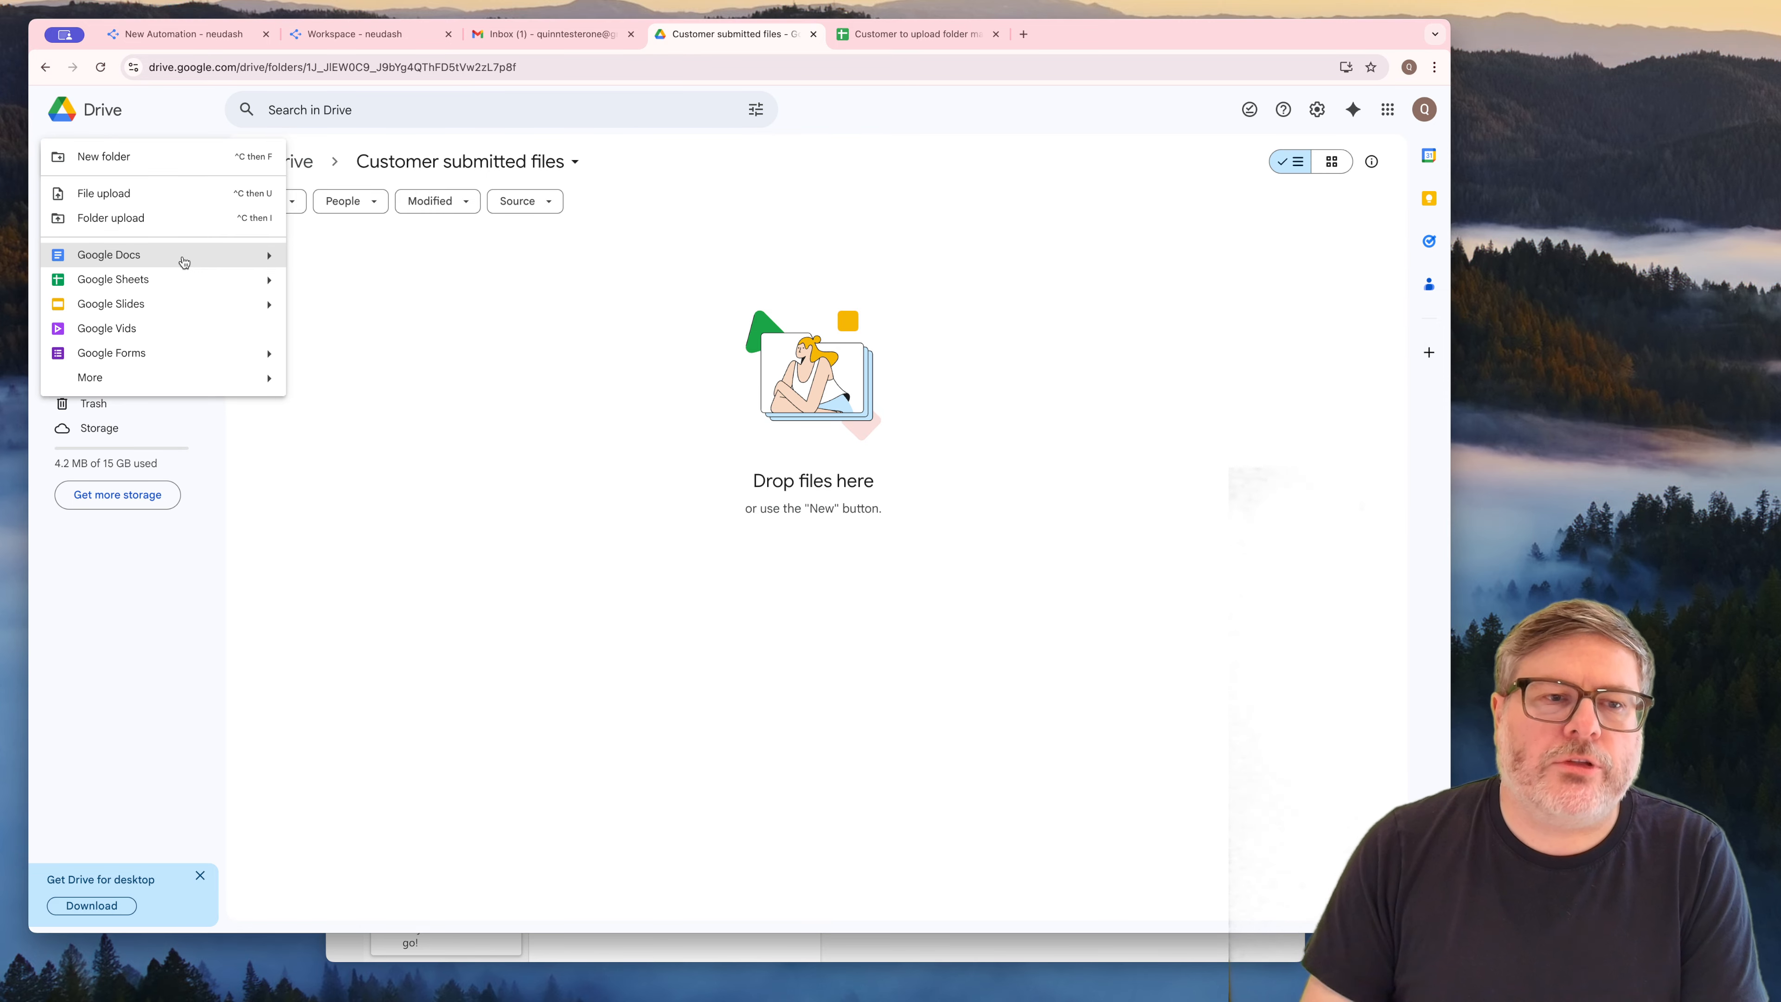
{"action": "left_click", "coordinate": [168, 156]}
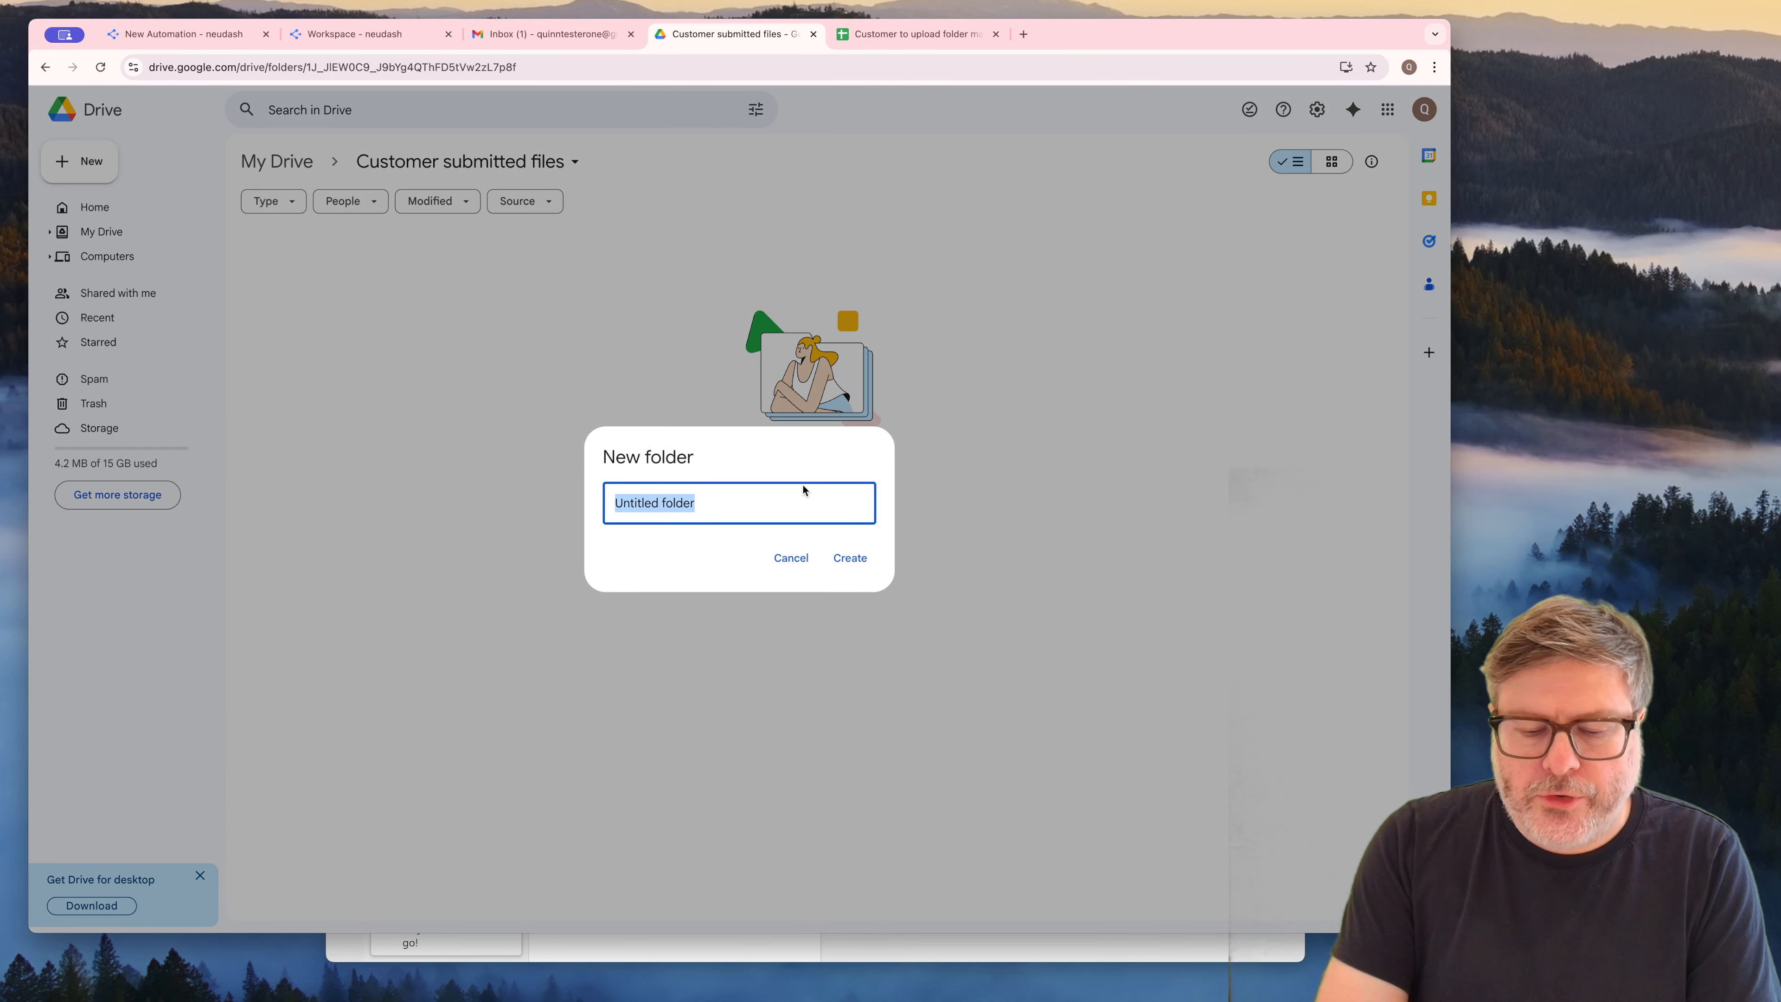
{"action": "type", "text": "customer one"}
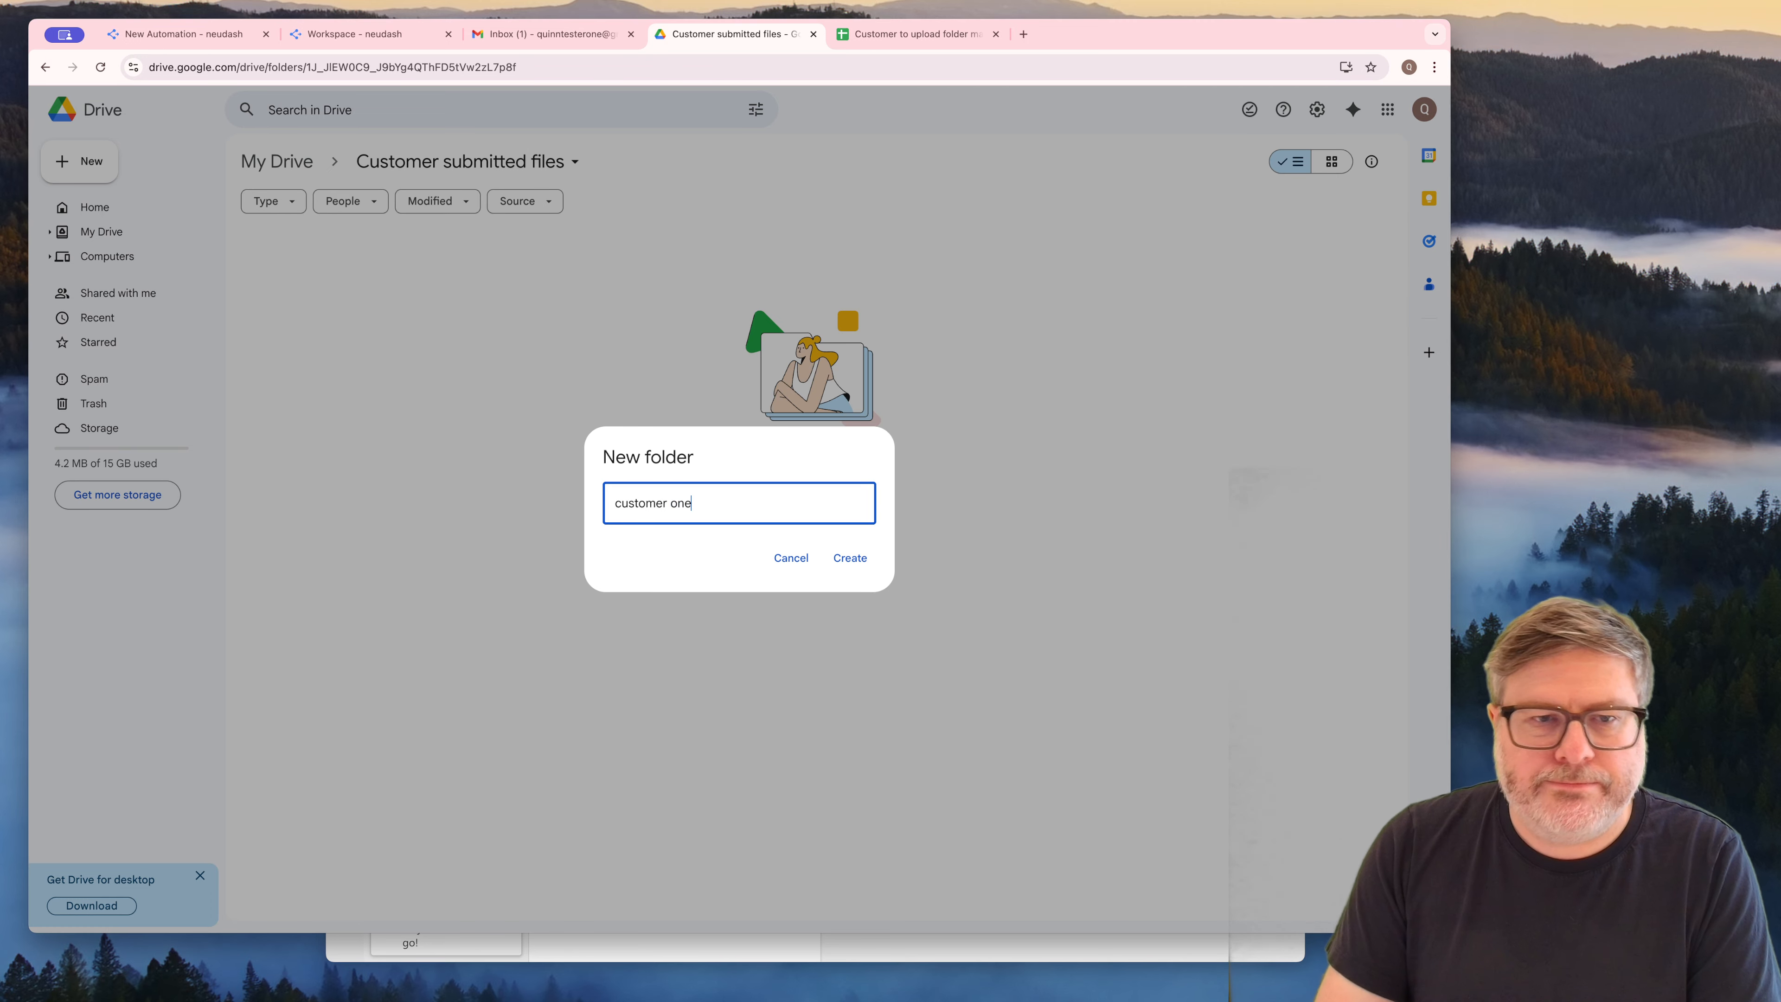
{"action": "key", "text": "Return"}
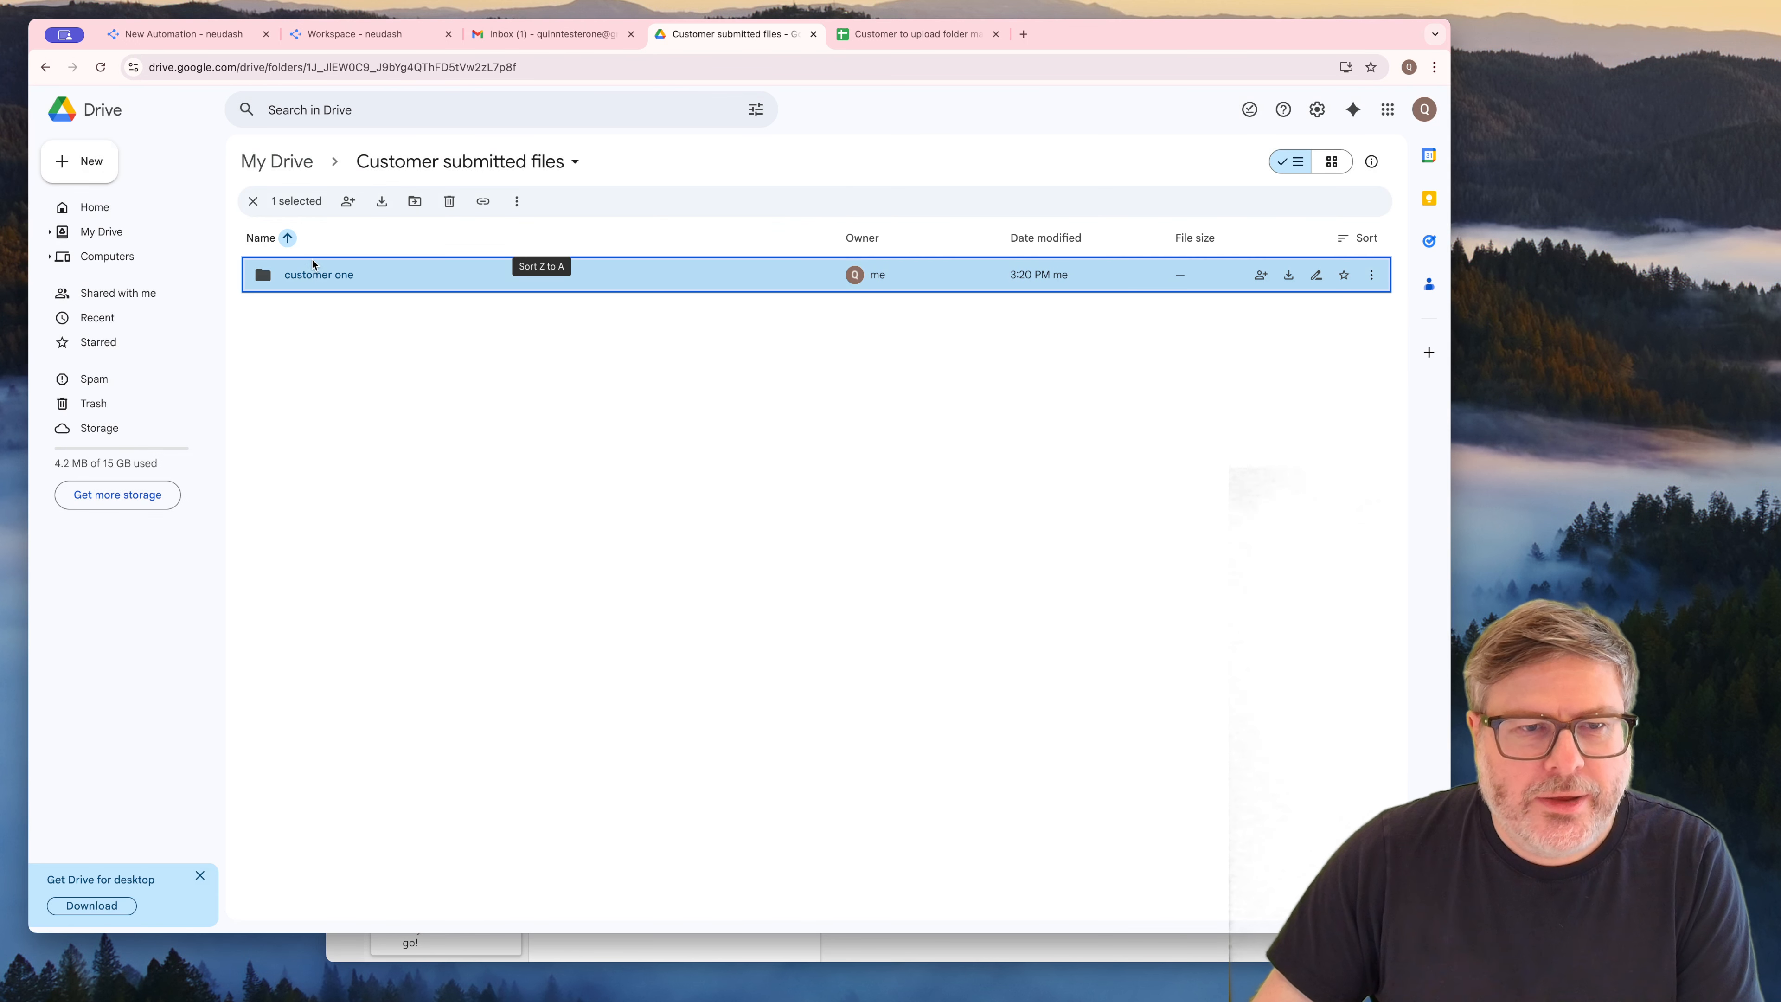
Create a blank Google Sheets spreadsheet inside the "customer one" folder
{"action": "double_click", "coordinate": [313, 260]}
{"action": "left_click", "coordinate": [107, 156]}
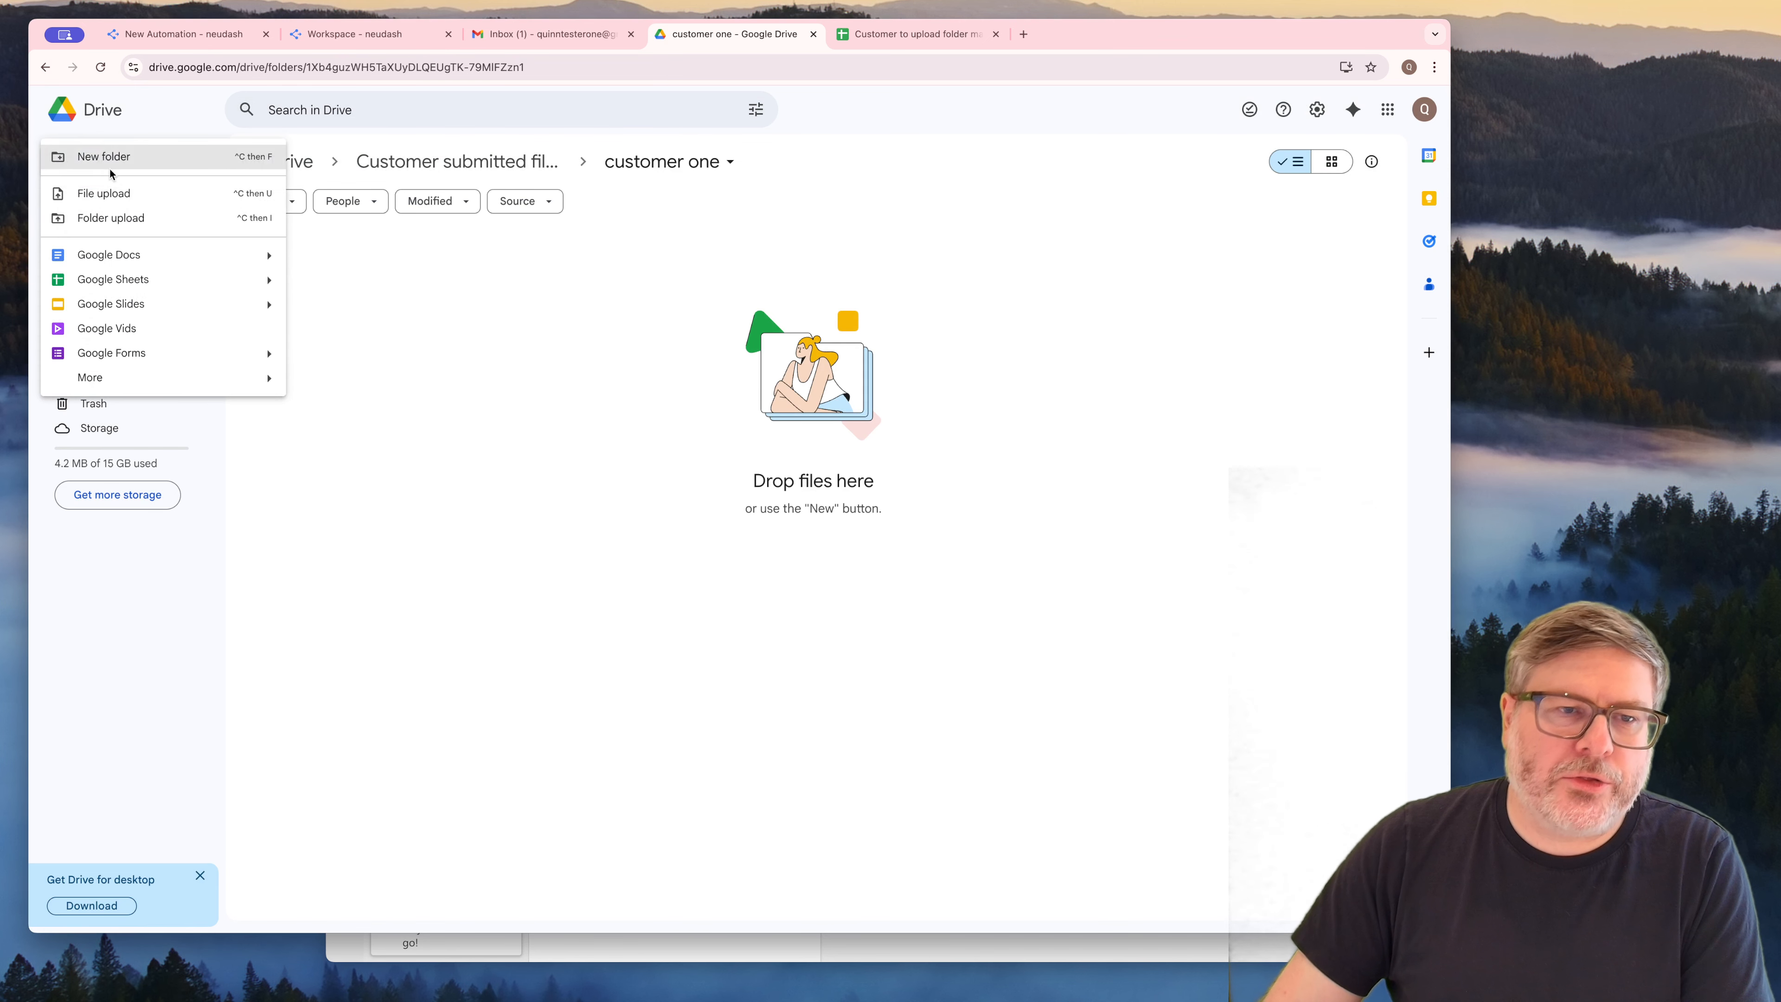
{"action": "left_click", "coordinate": [165, 285]}
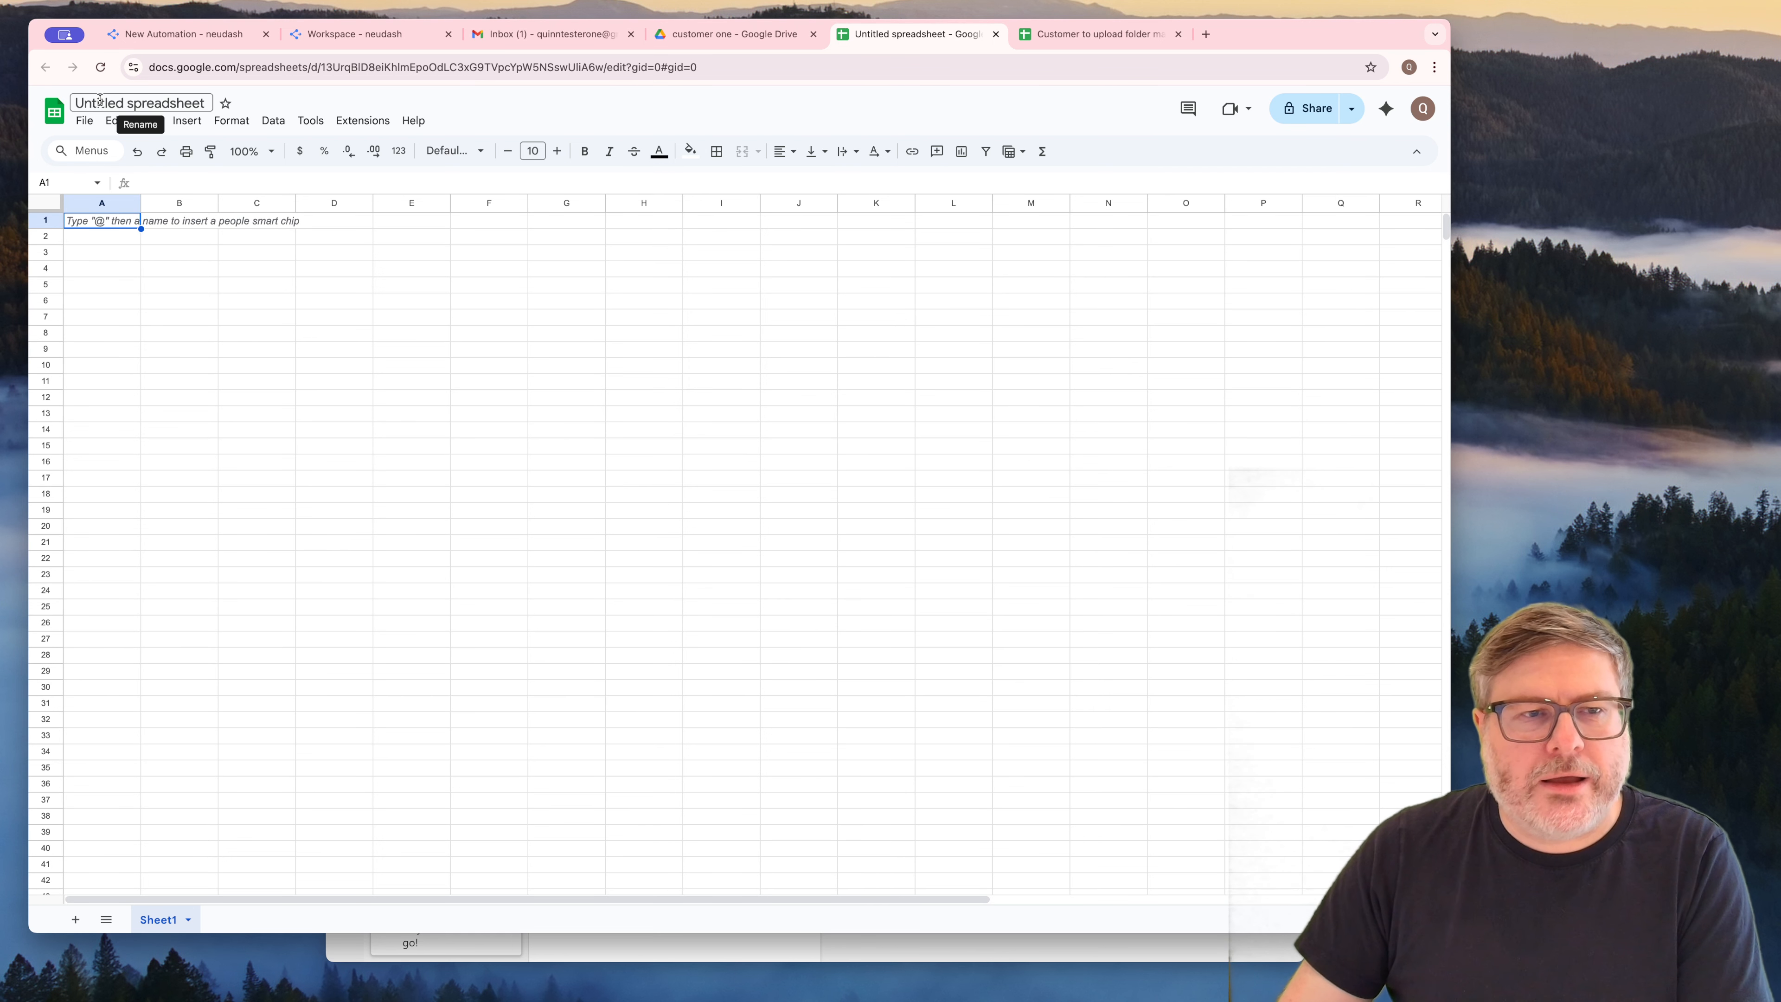
Rename the untitled spreadsheet as "Required documents"
{"action": "left_click", "coordinate": [100, 100]}
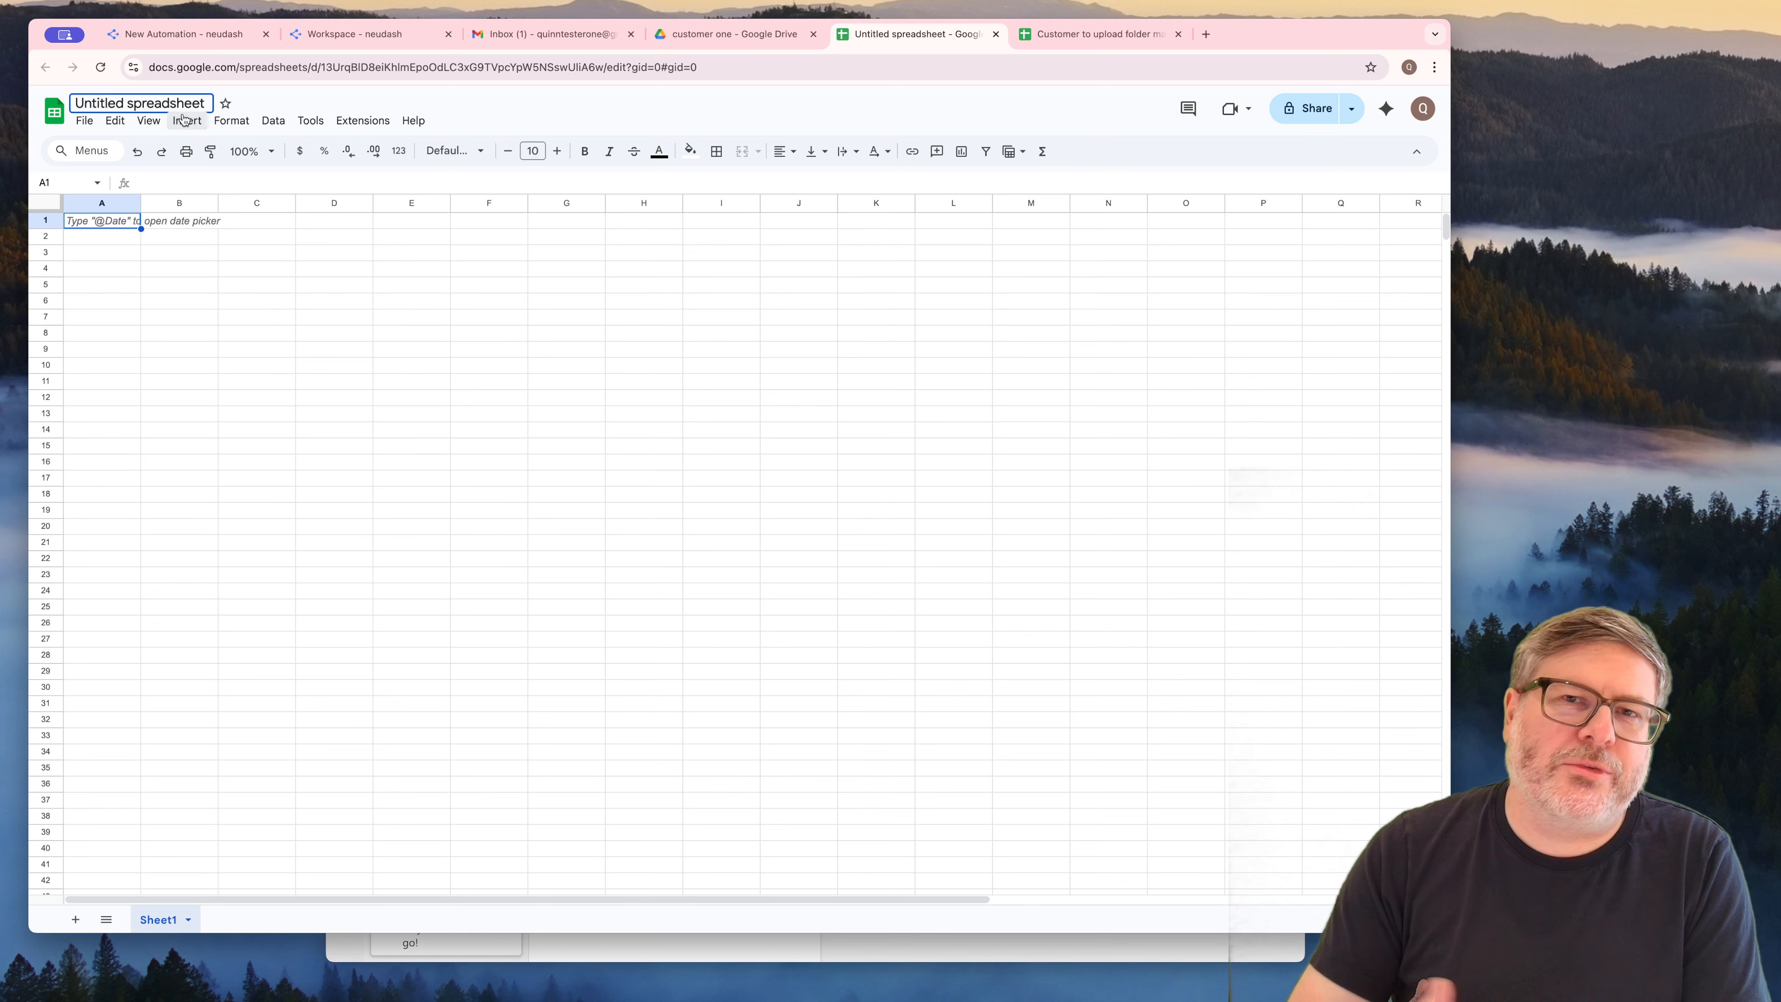
{"action": "key", "text": "super+a"}
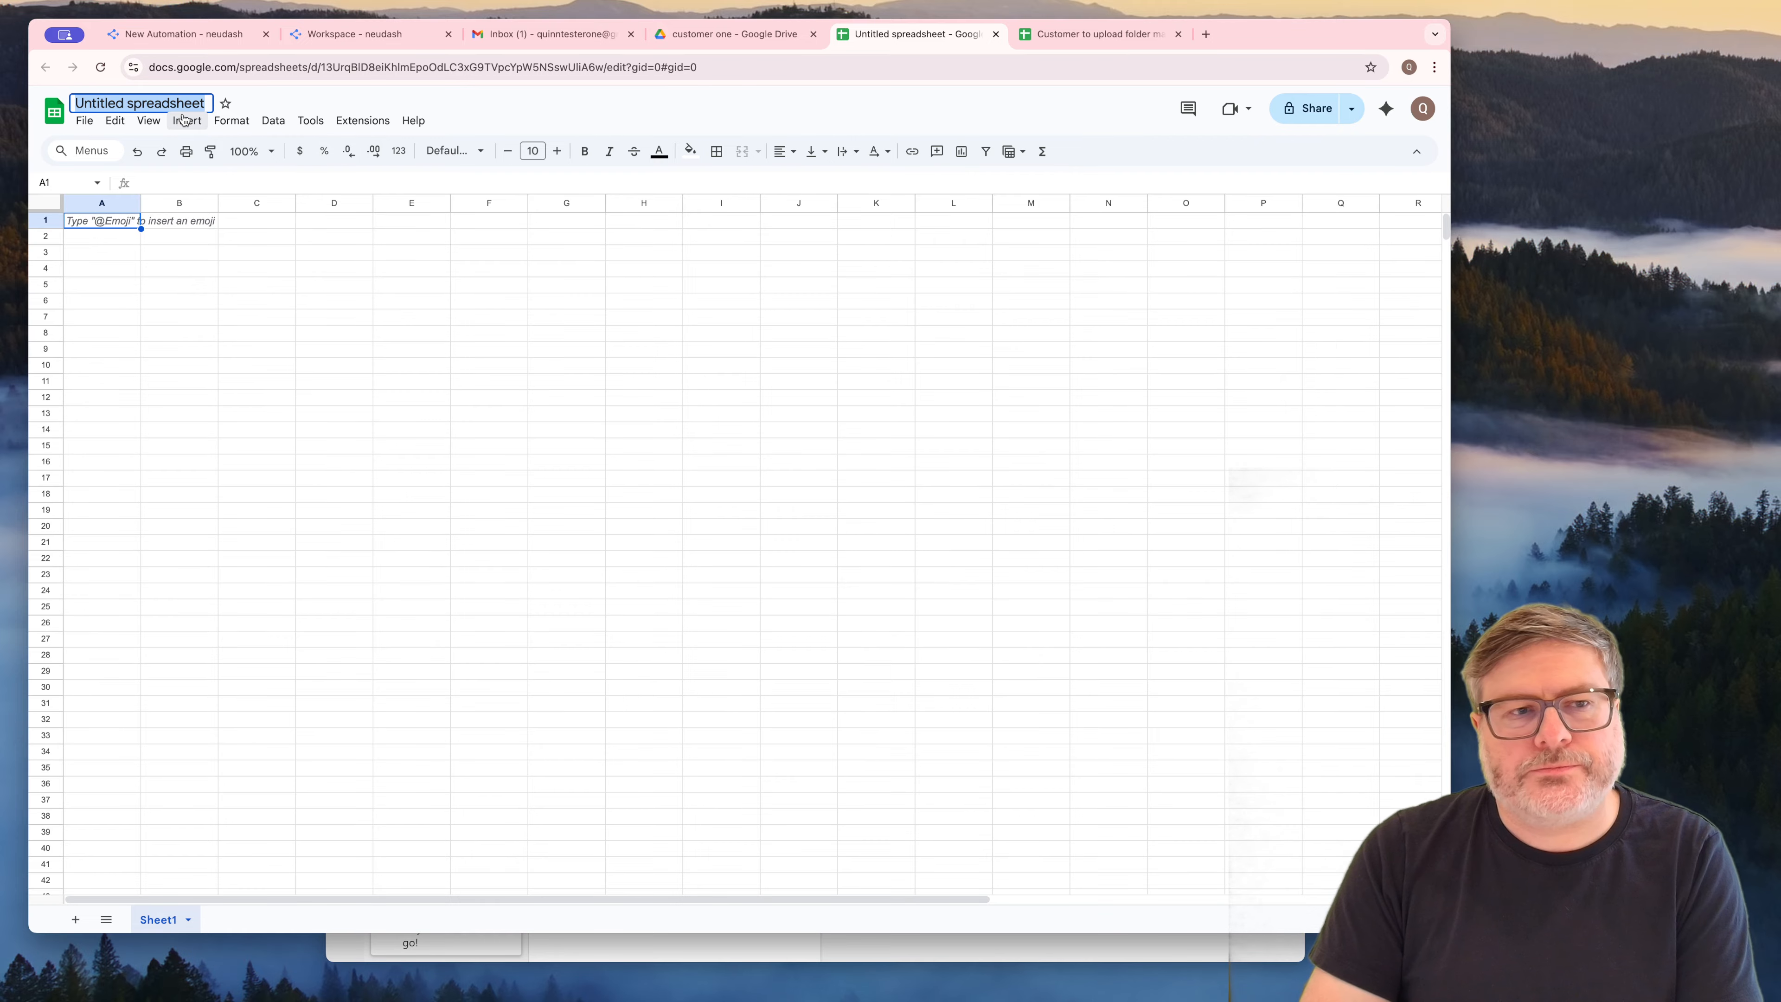
{"action": "type", "text": "Requi"}
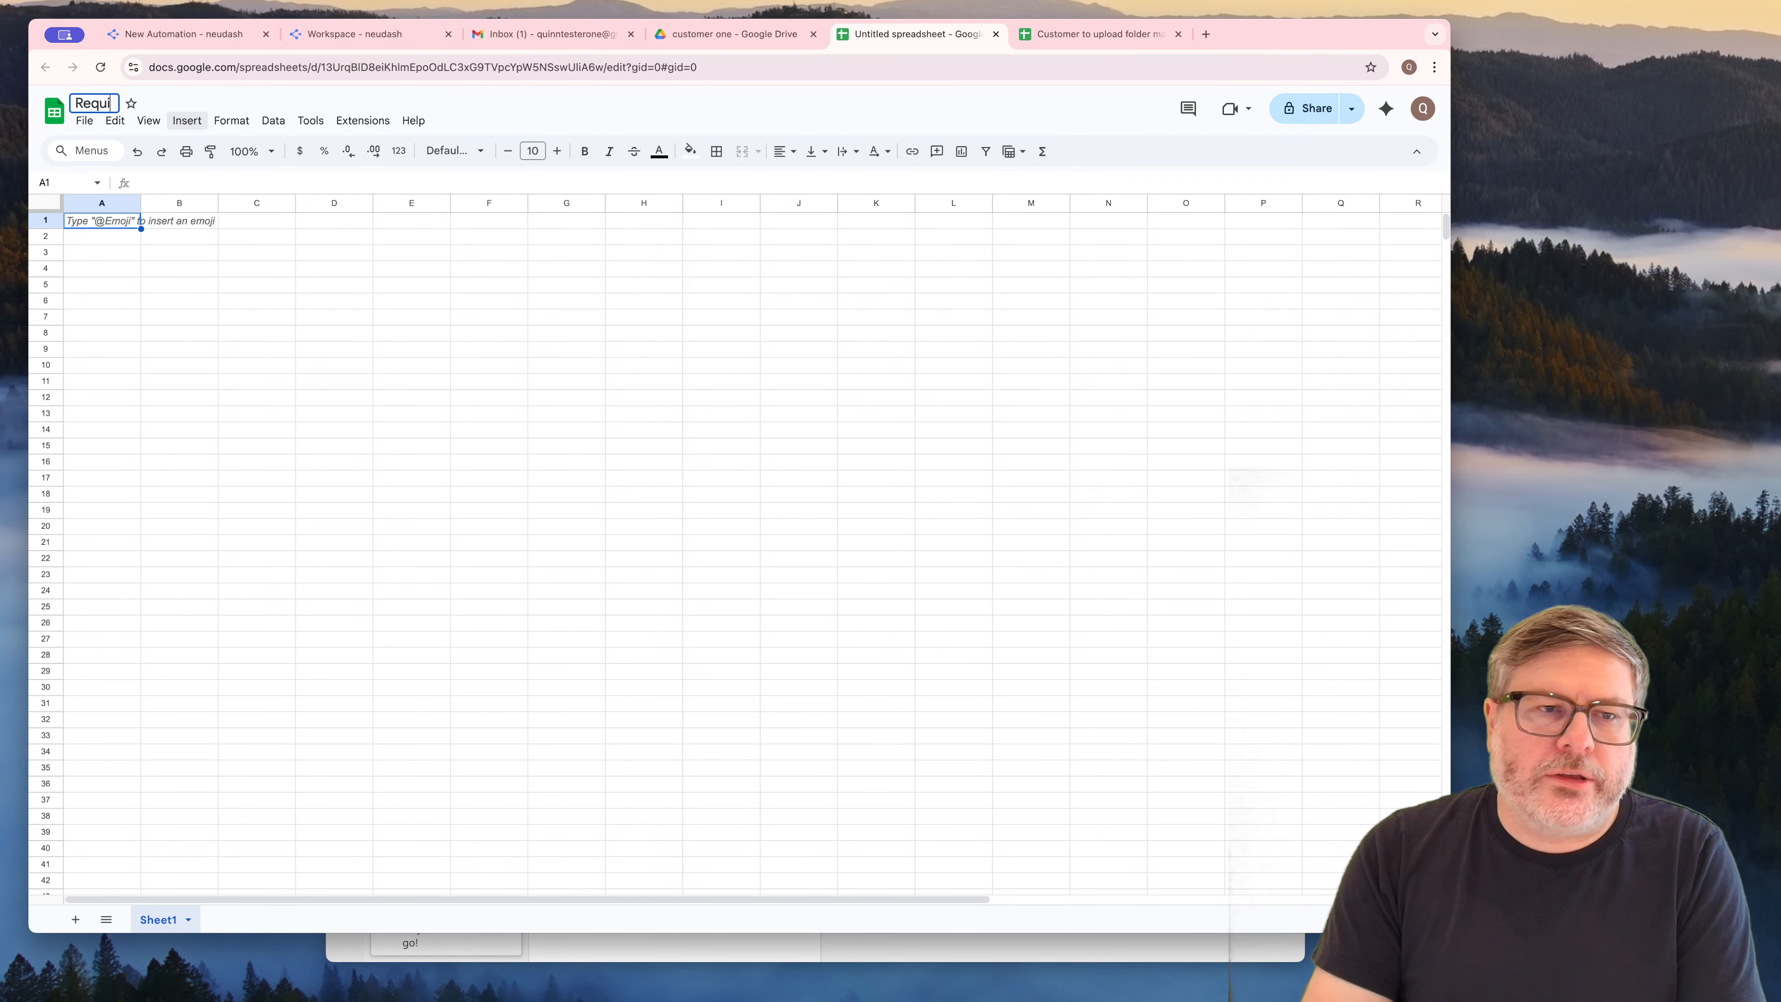
{"action": "type", "text": "red documents"}
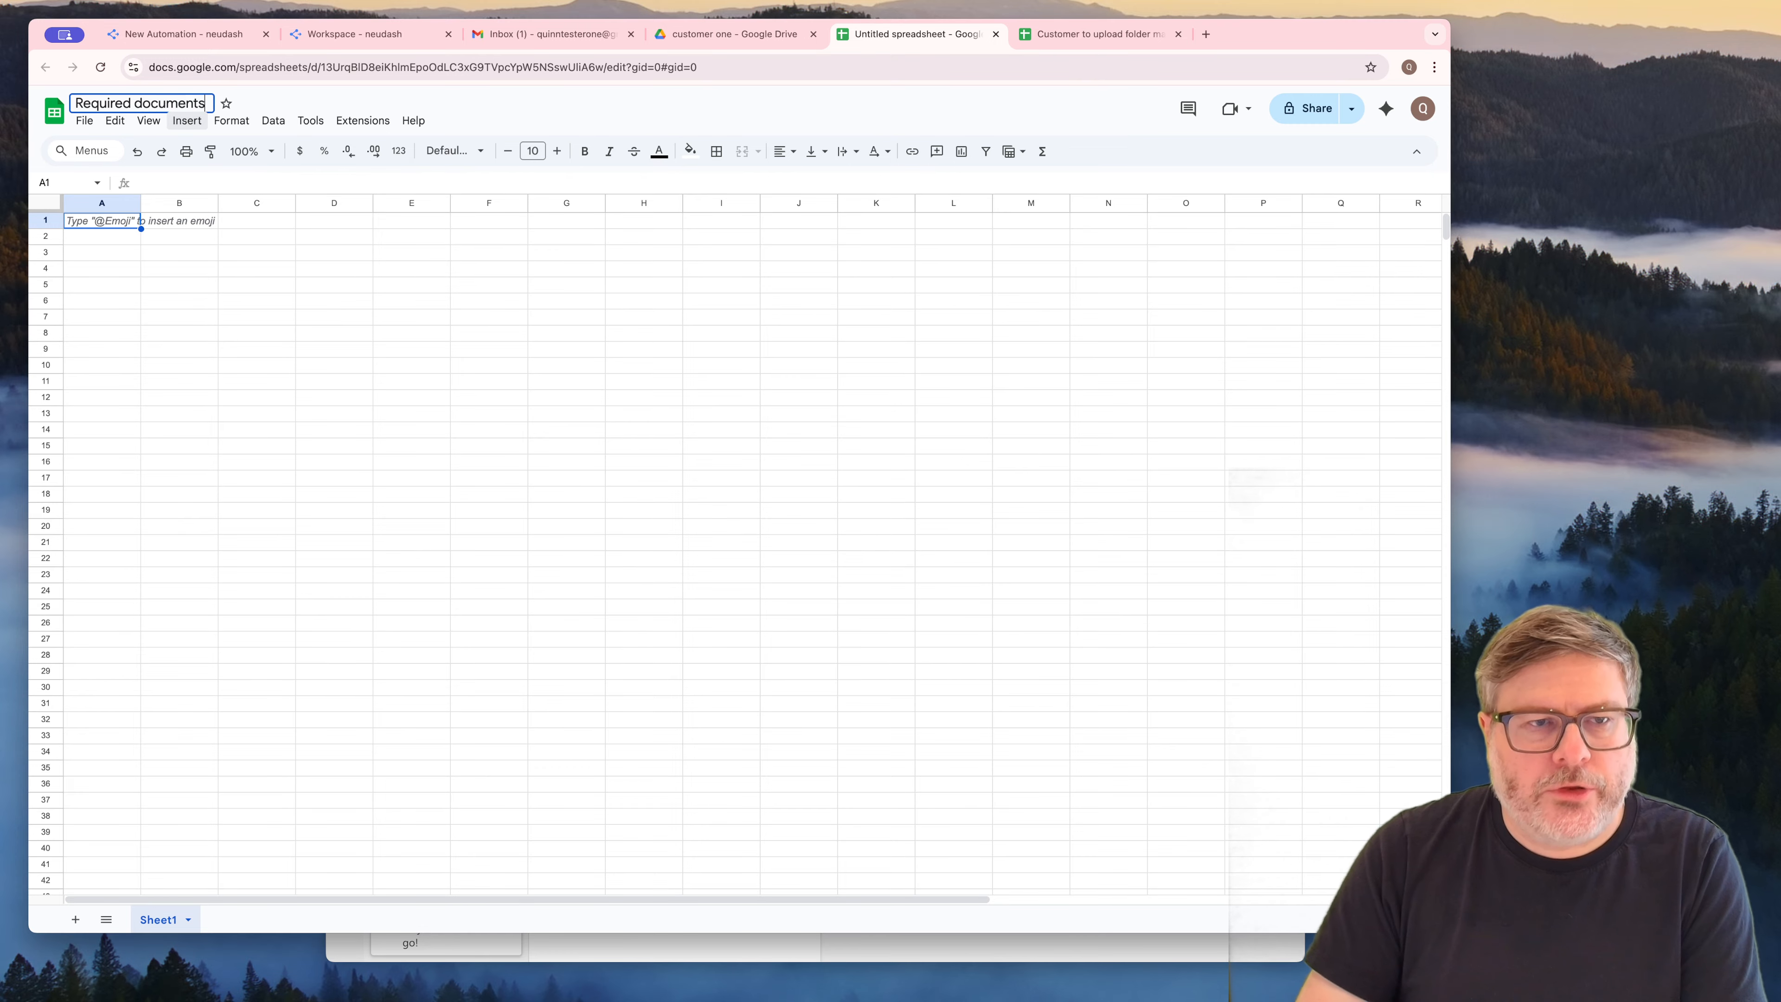
{"action": "key", "text": "Return"}
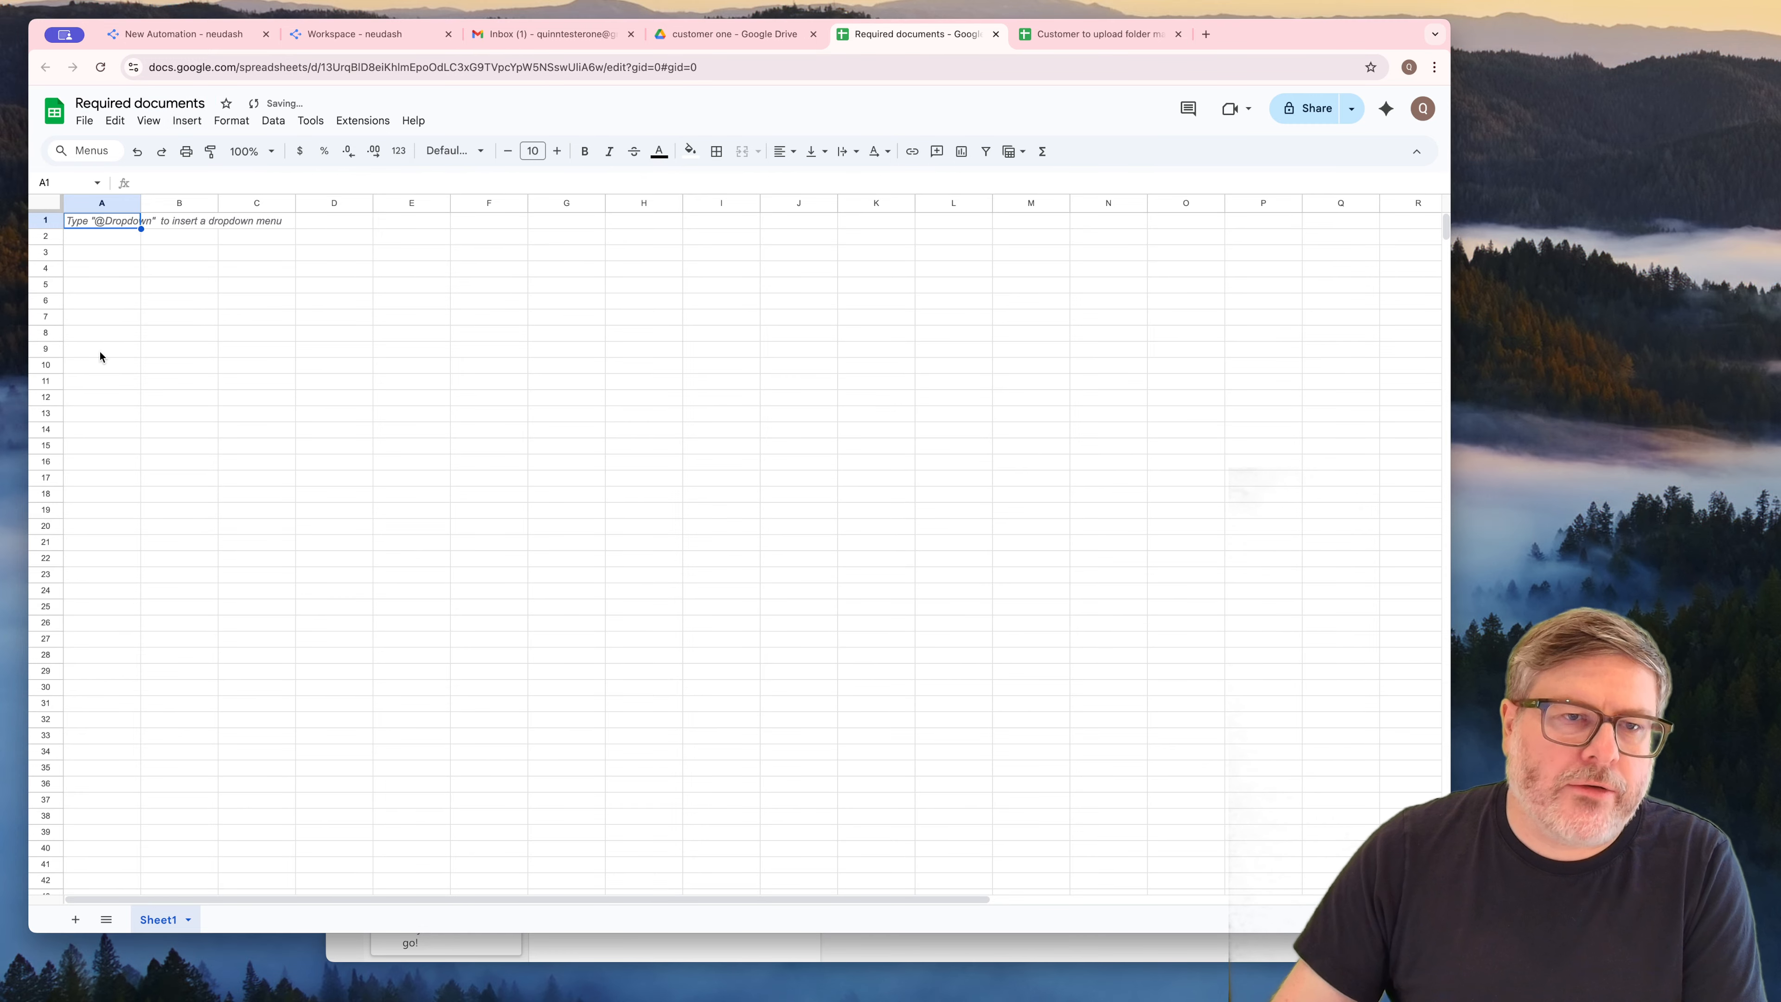
Enter the heading "Description" in cell A1 and widen column A to roughly three times its width
{"action": "left_click", "coordinate": [103, 257]}
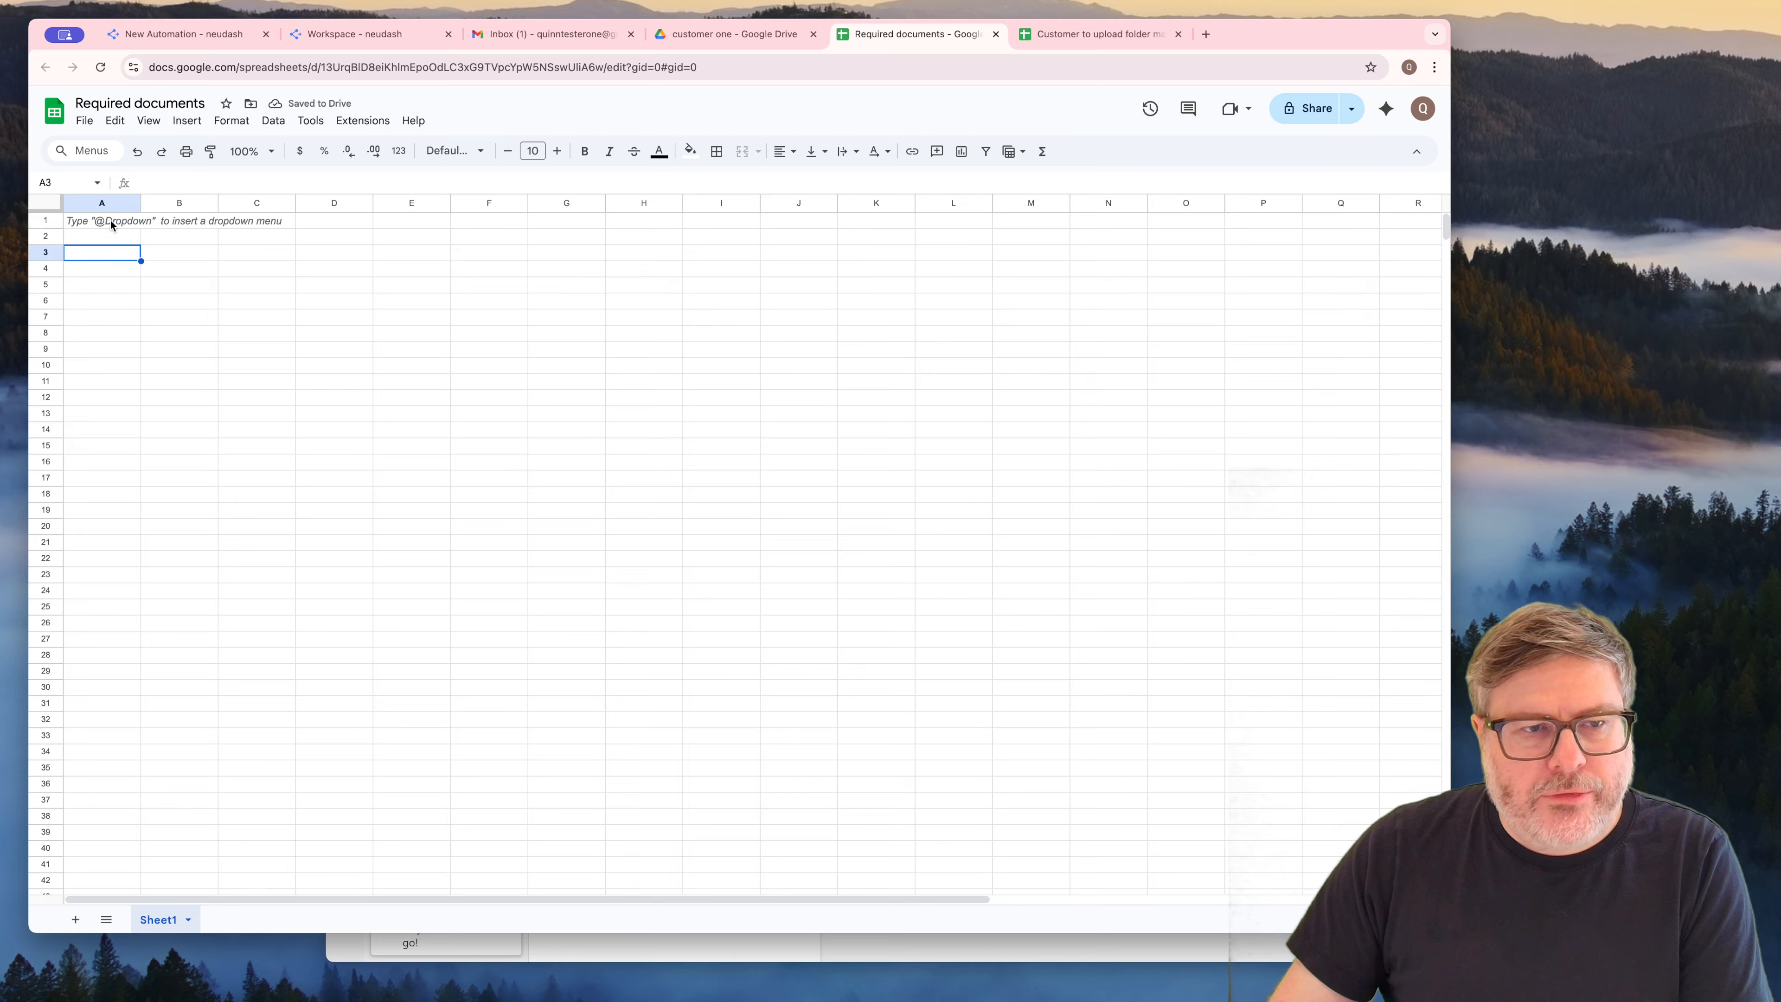
{"action": "left_click", "coordinate": [110, 222]}
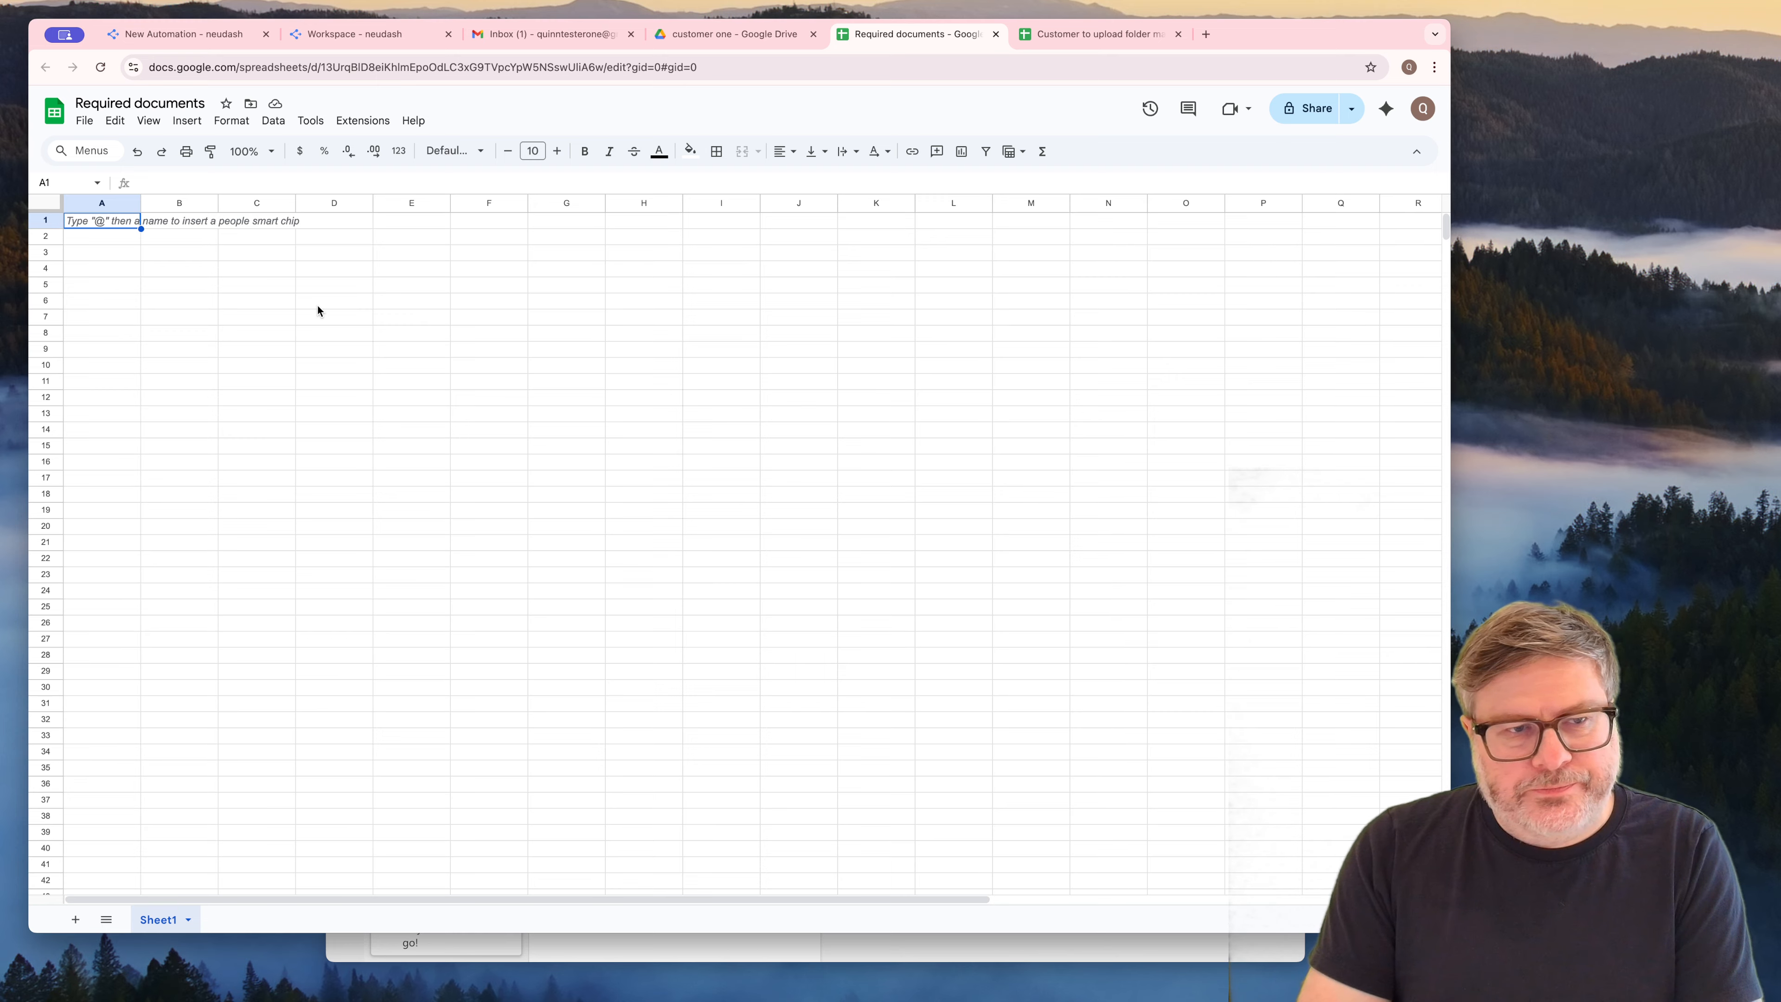
{"action": "type", "text": "Description"}
{"action": "key", "text": "Return"}
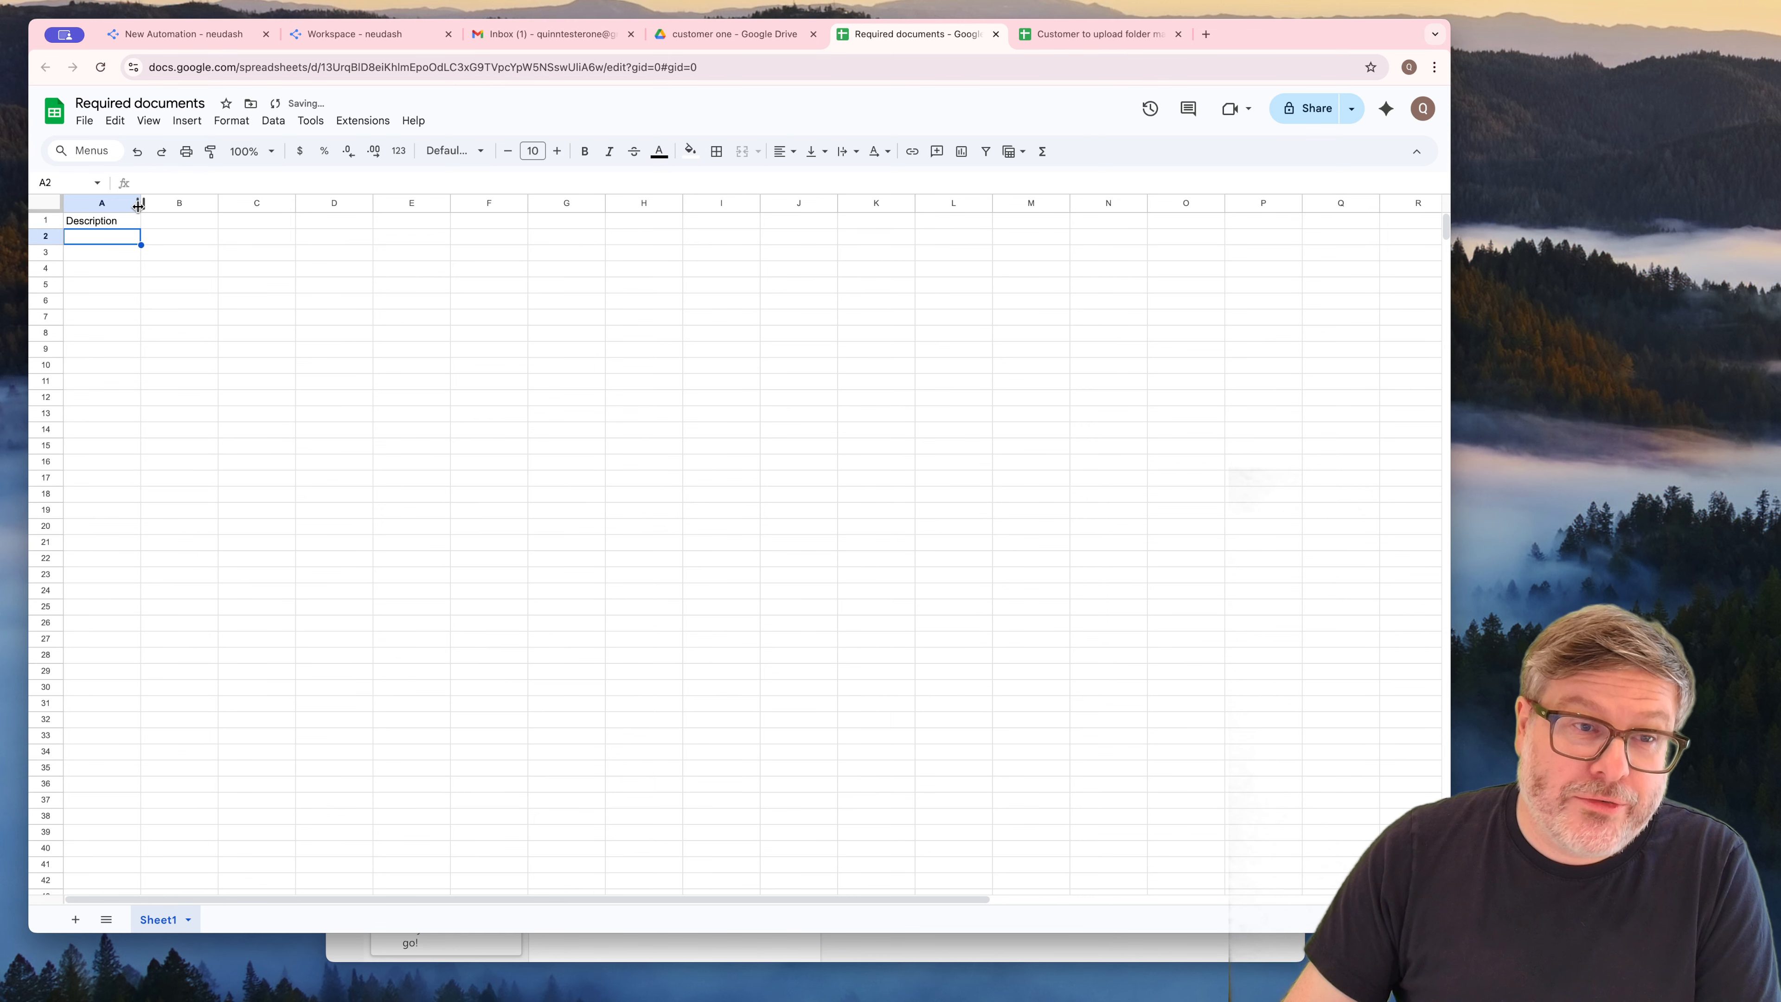
{"action": "left_click_drag", "start_coordinate": [138, 204], "coordinate": [285, 204]}
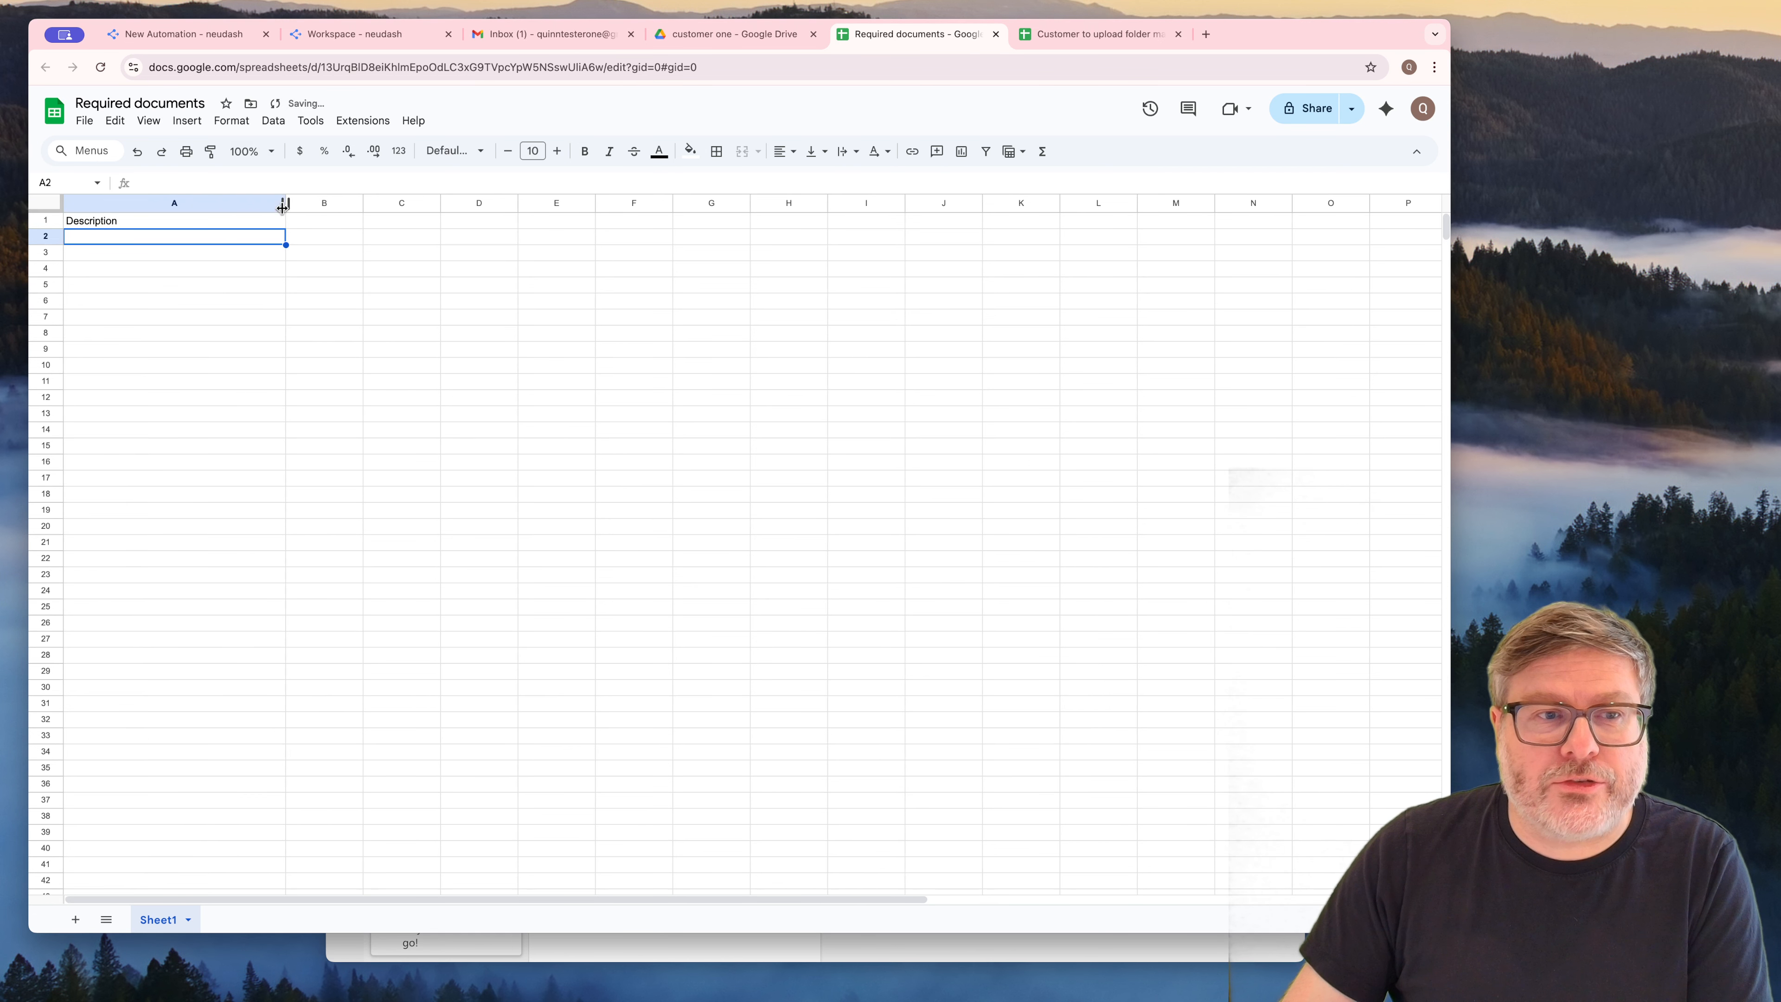
Replace the heading in A1 with "Document title" and enter the heading "Description" in B1
{"action": "double_click", "coordinate": [113, 221]}
{"action": "double_click", "coordinate": [113, 220]}
{"action": "type", "text": "Document "}
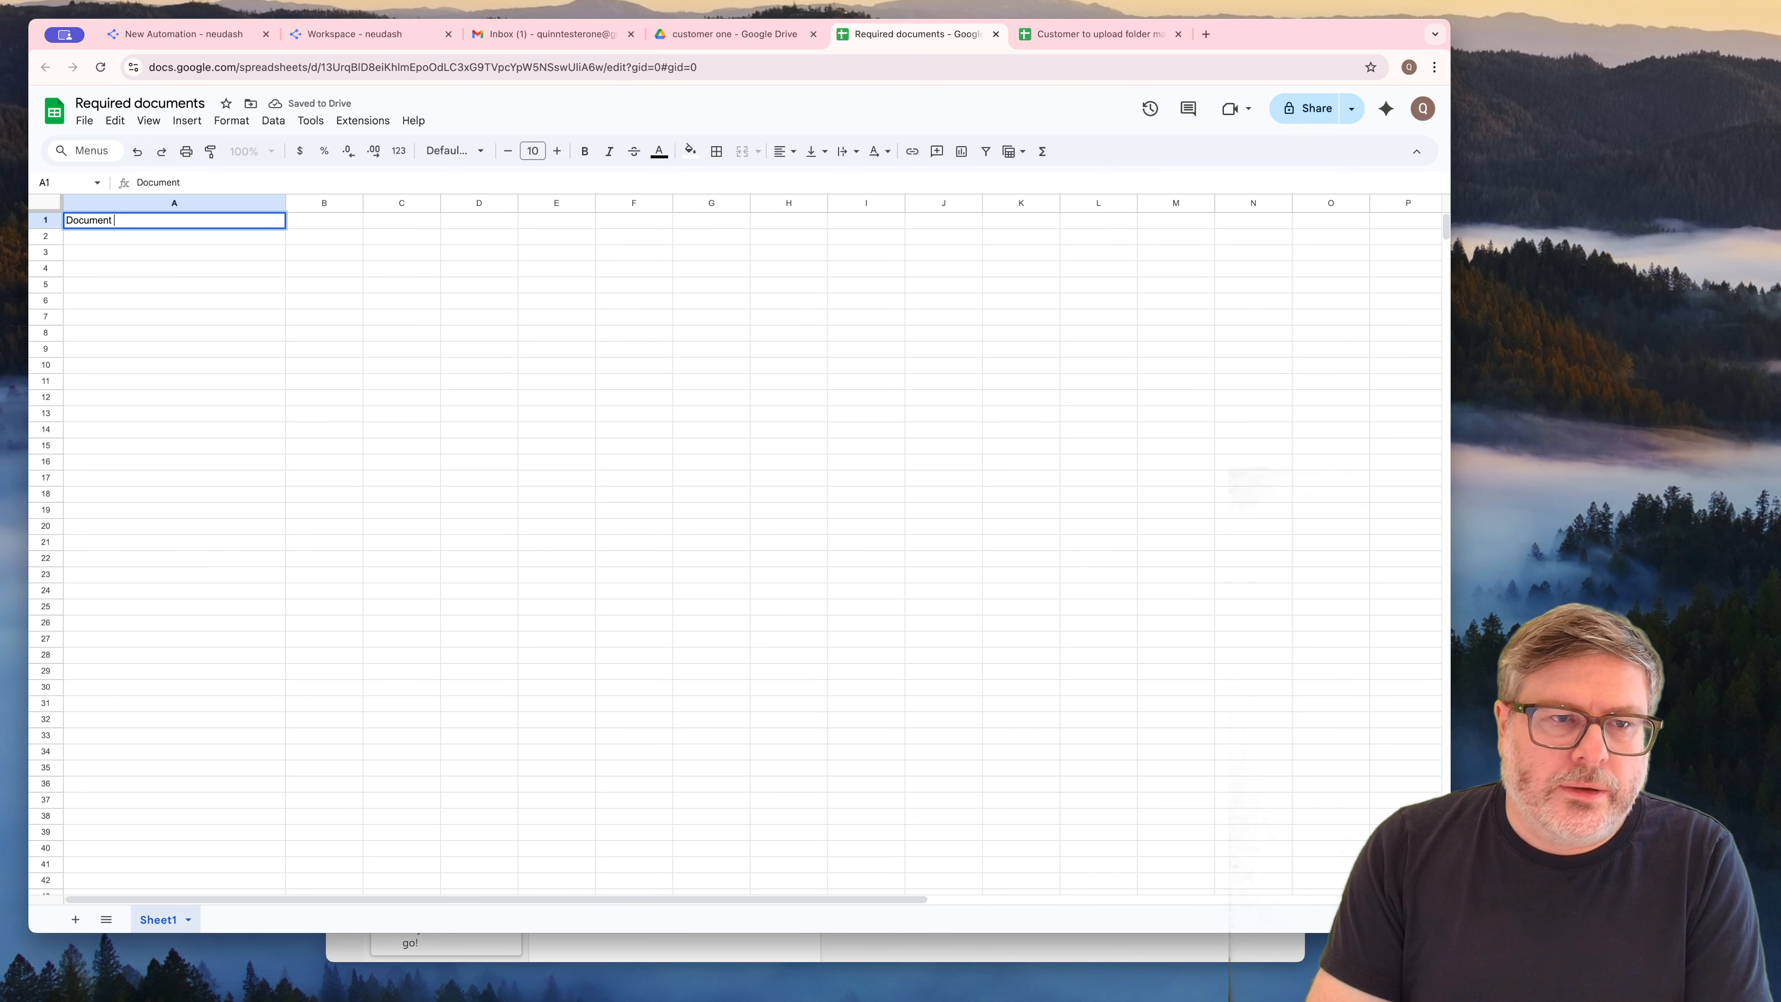
{"action": "type", "text": "title"}
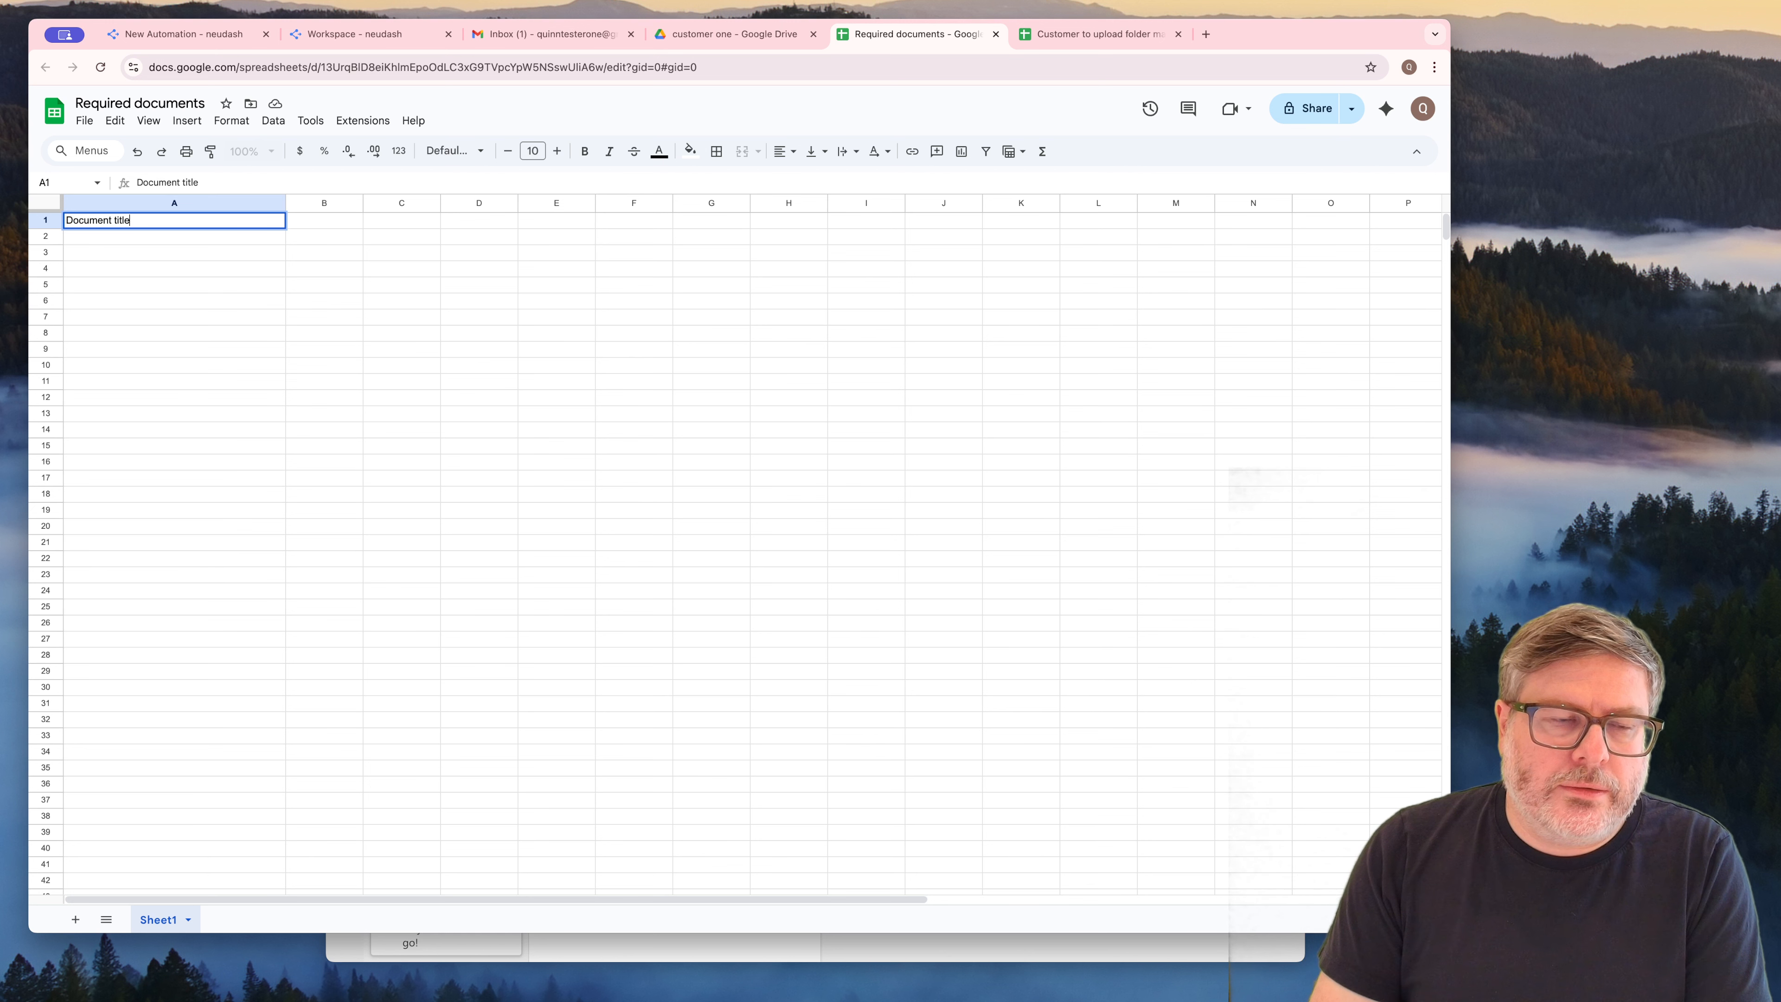
{"action": "key", "text": "Tab"}
{"action": "type", "text": "D"}
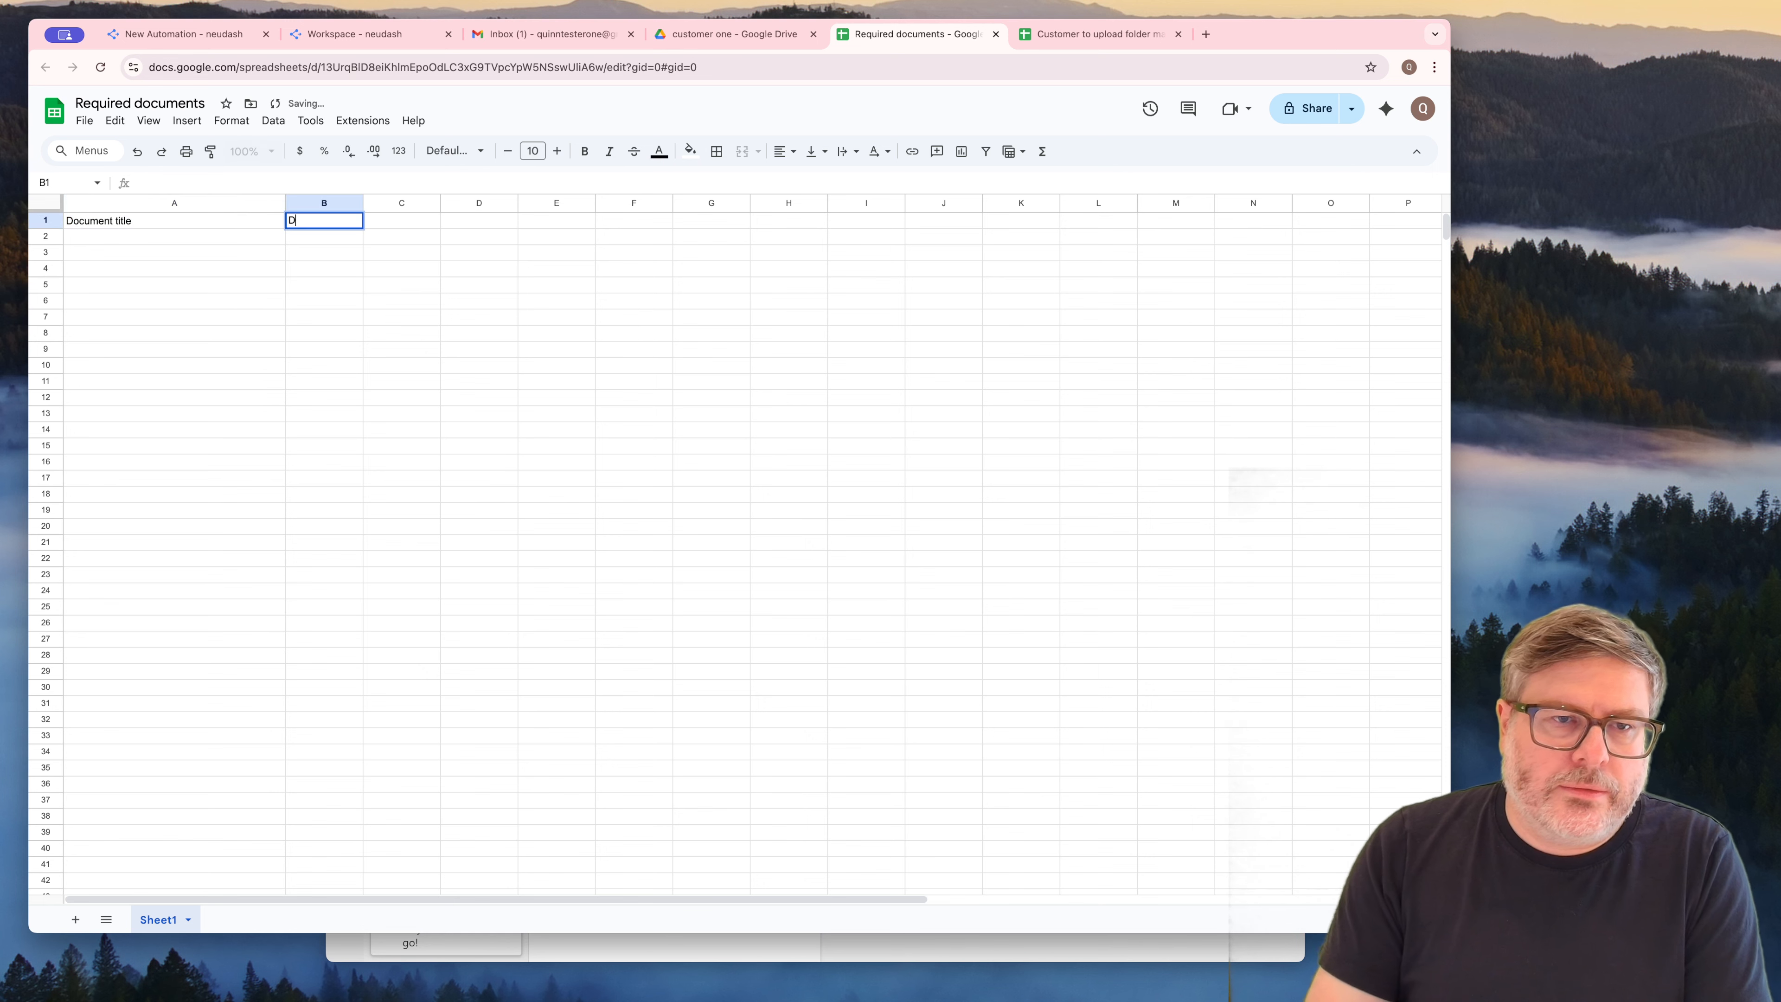
{"action": "type", "text": "escription"}
{"action": "key", "text": "shift+Tab"}
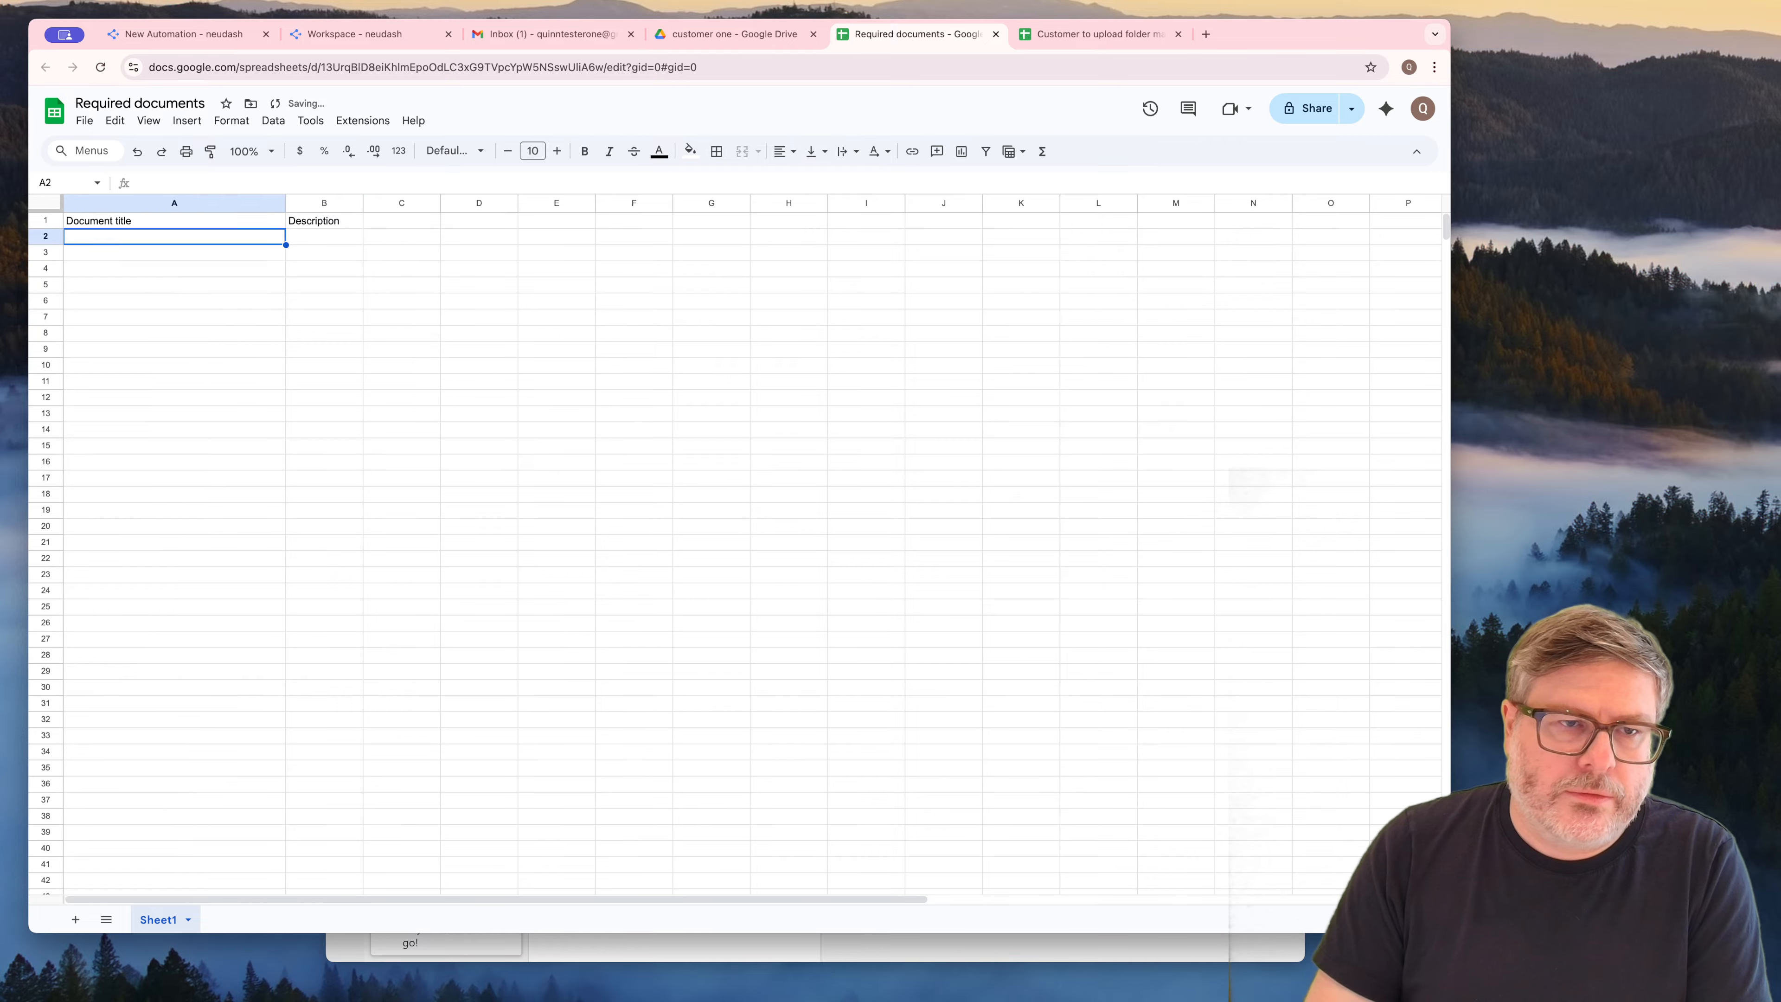
Shorten the heading in A1 to "Title" and narrow column A to slightly wider than the other columns
{"action": "type", "text": "Title"}
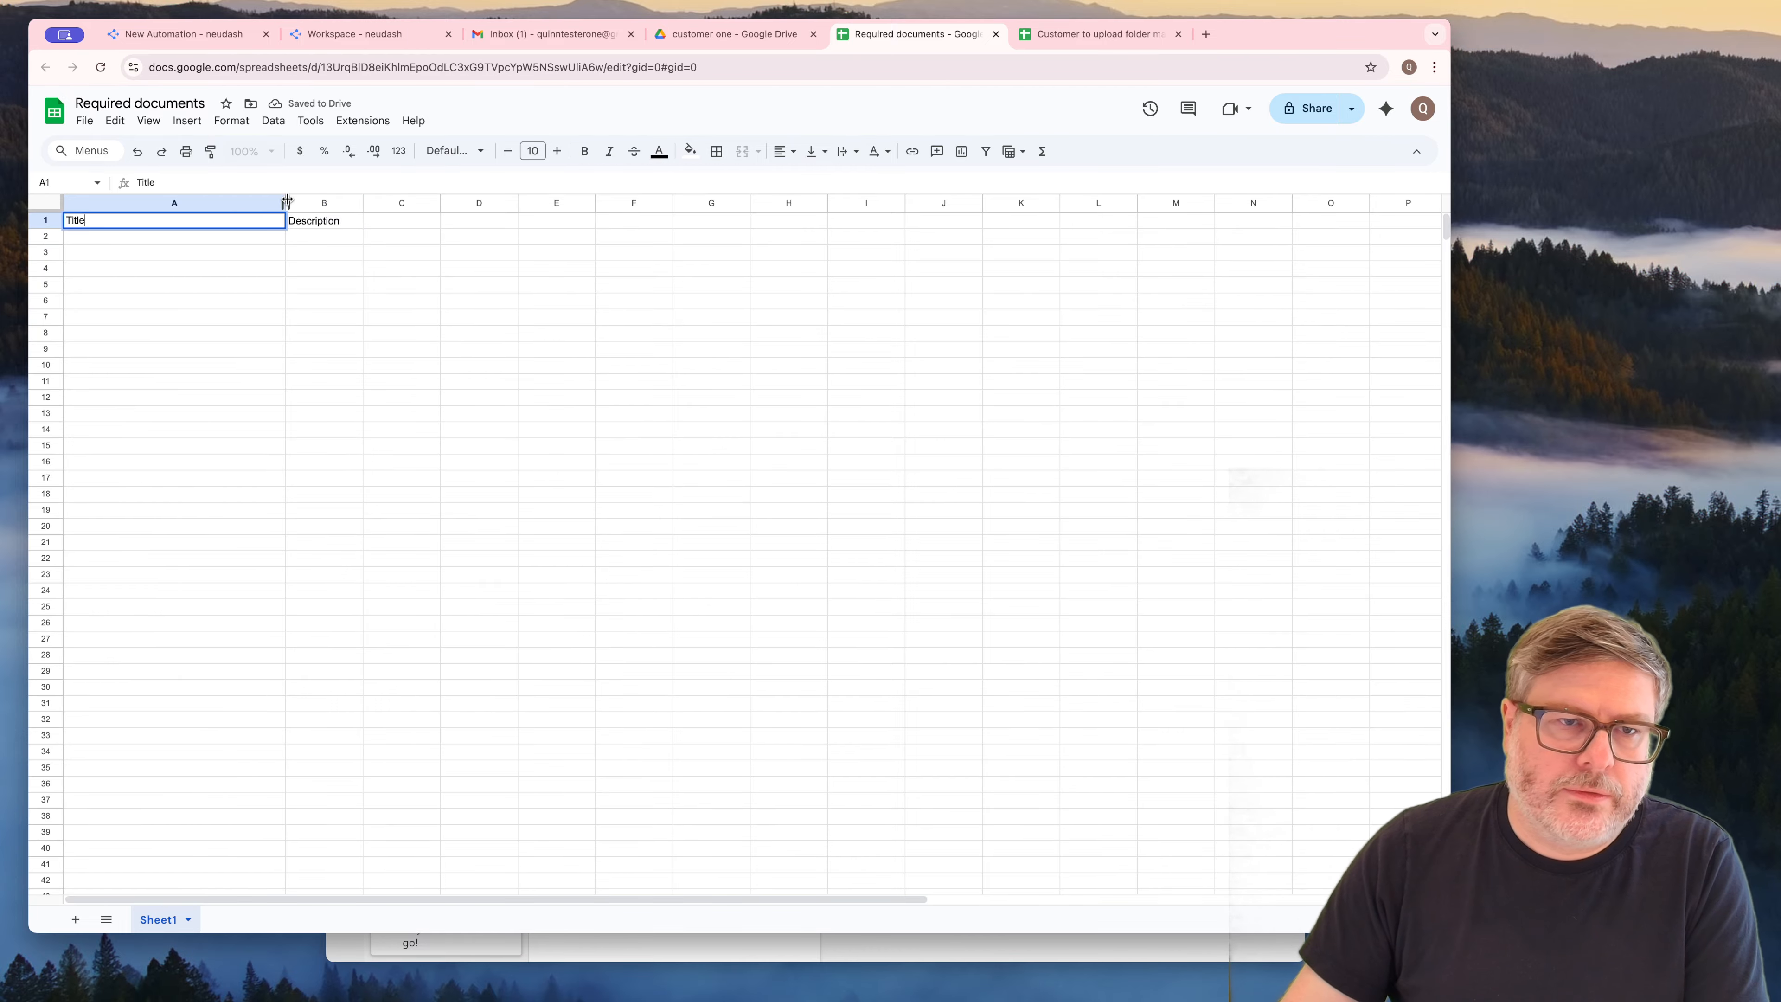
{"action": "left_click_drag", "start_coordinate": [286, 203], "coordinate": [160, 202]}
{"action": "left_click", "coordinate": [135, 270]}
Enter "Form 1040" in cell A2 as the title of the first required document
{"action": "left_click", "coordinate": [122, 238]}
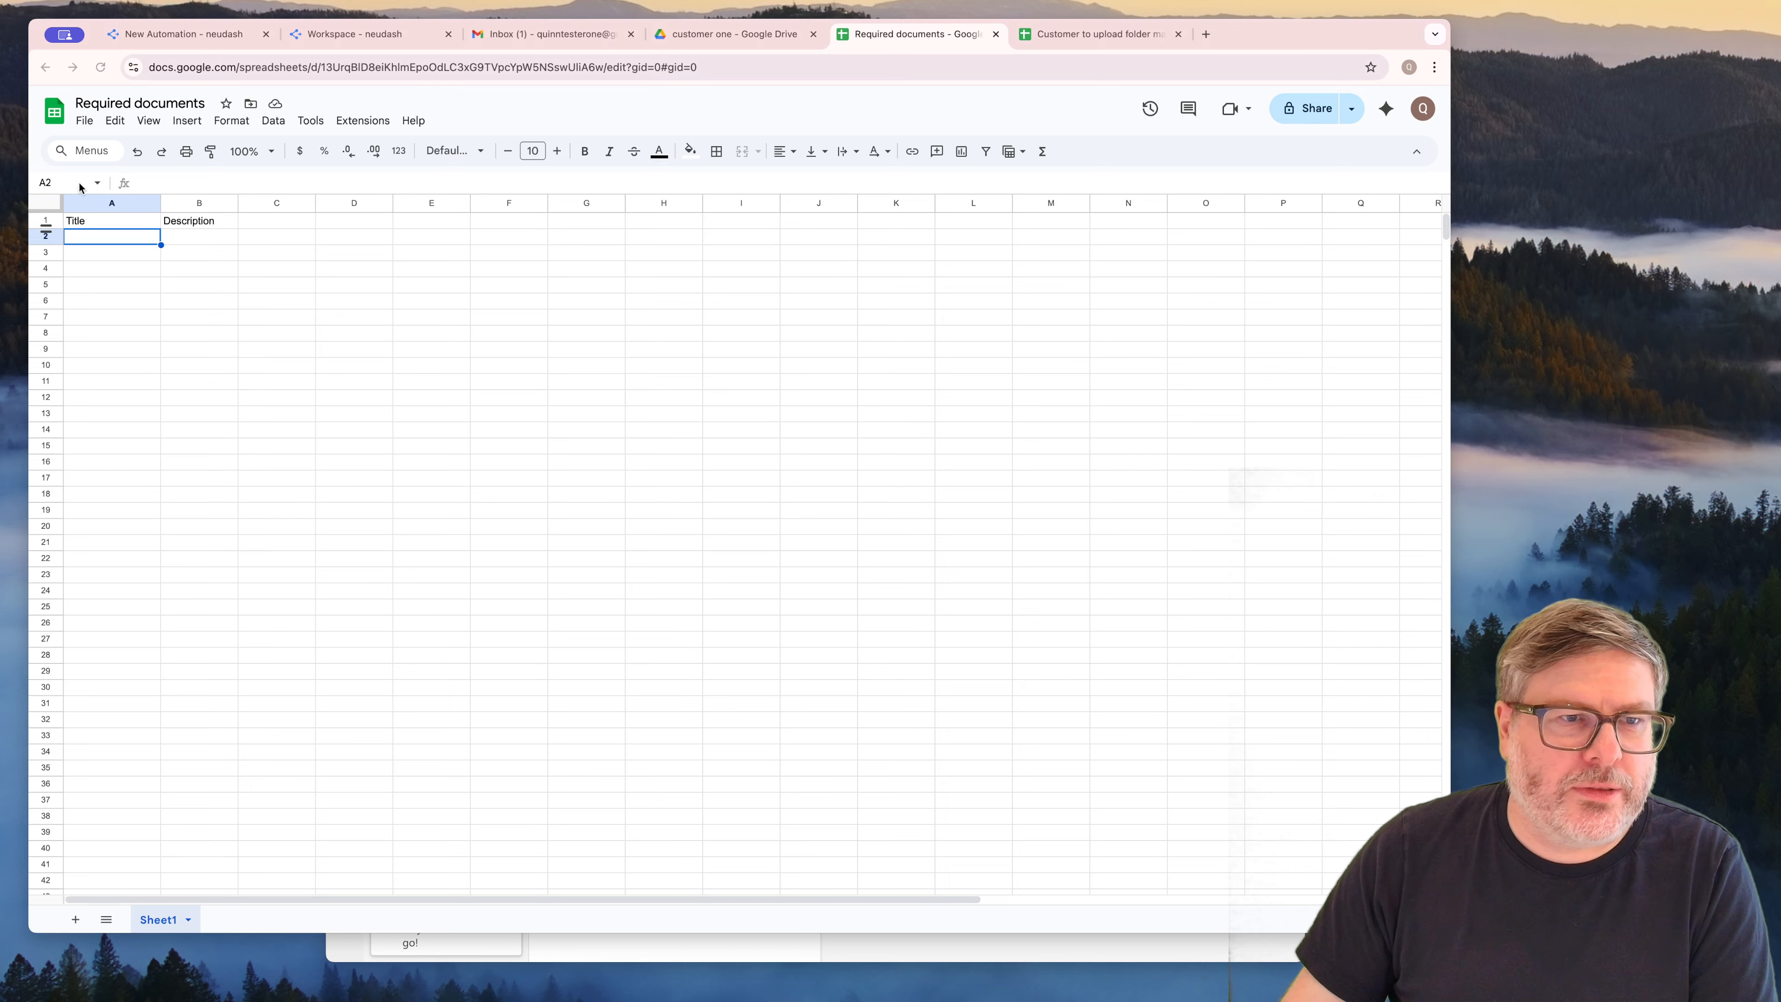
{"action": "type", "text": "For m1"}
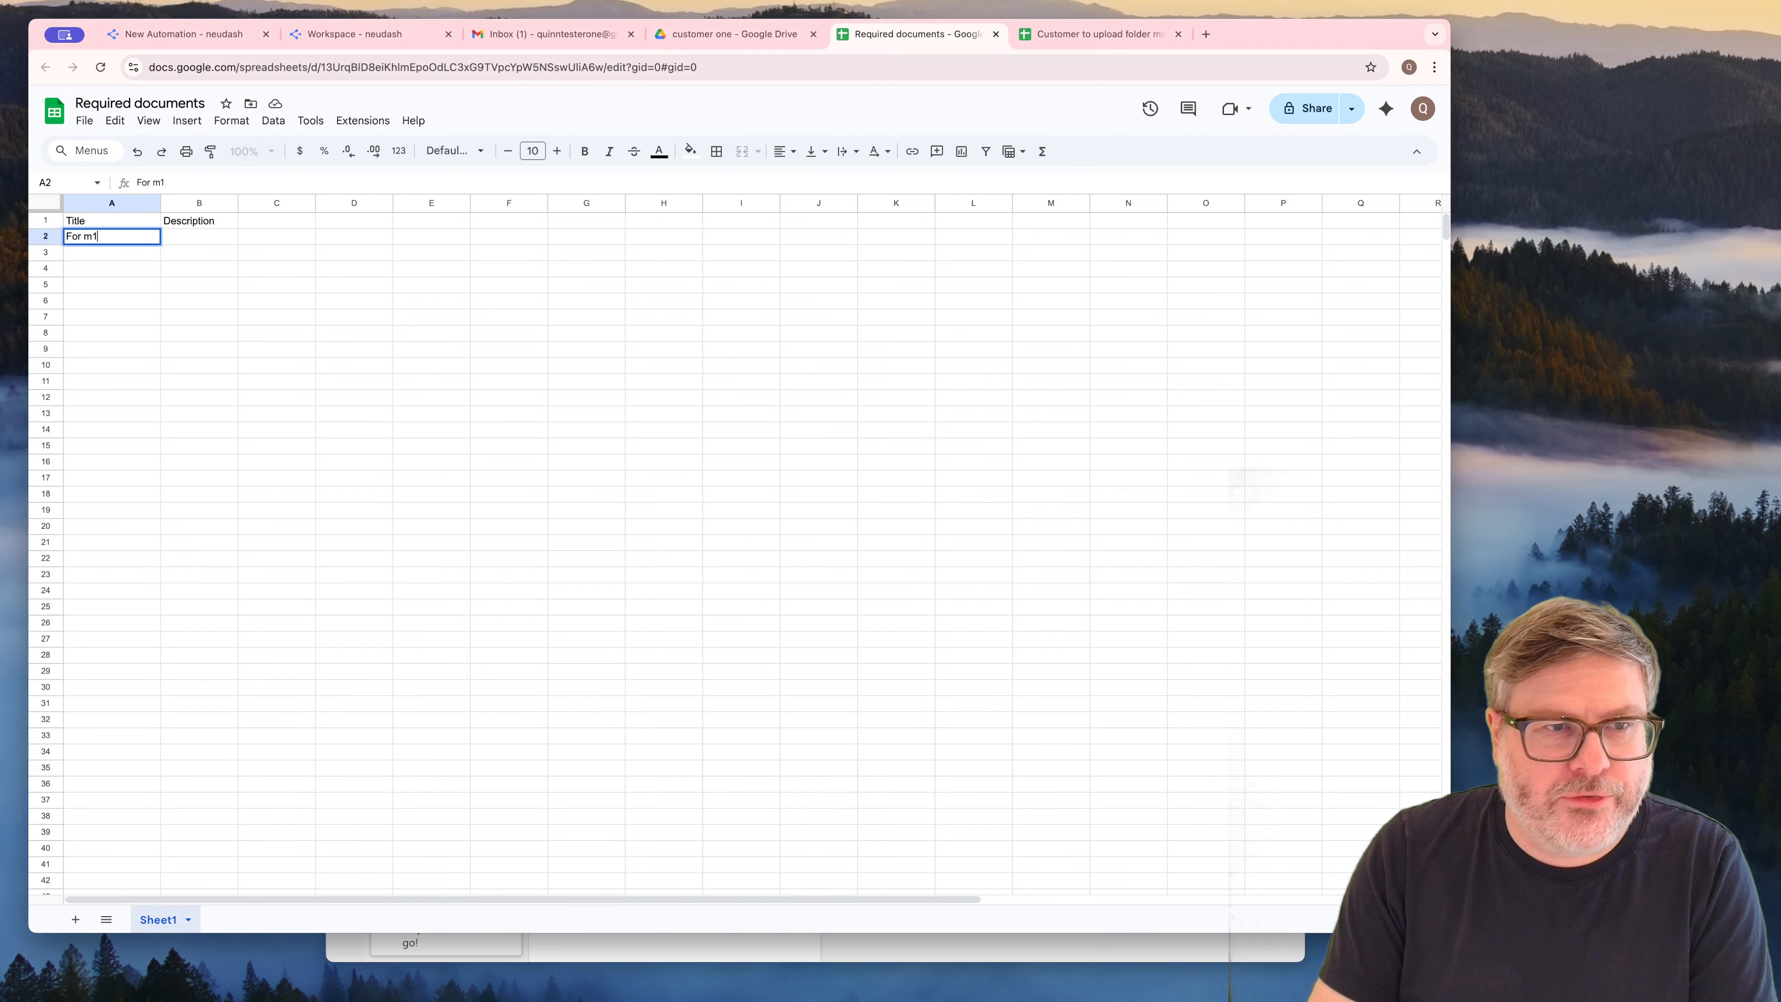
{"action": "key", "text": "BackSpace"}
{"action": "key", "text": "BackSpace"}
{"action": "key", "text": "BackSpace"}
{"action": "type", "text": "m 1040"}
{"action": "key", "text": "Tab"}
Enter the description "U.S. Individual Income Tax Return" in cell B2
{"action": "type", "text": "U.S. "}
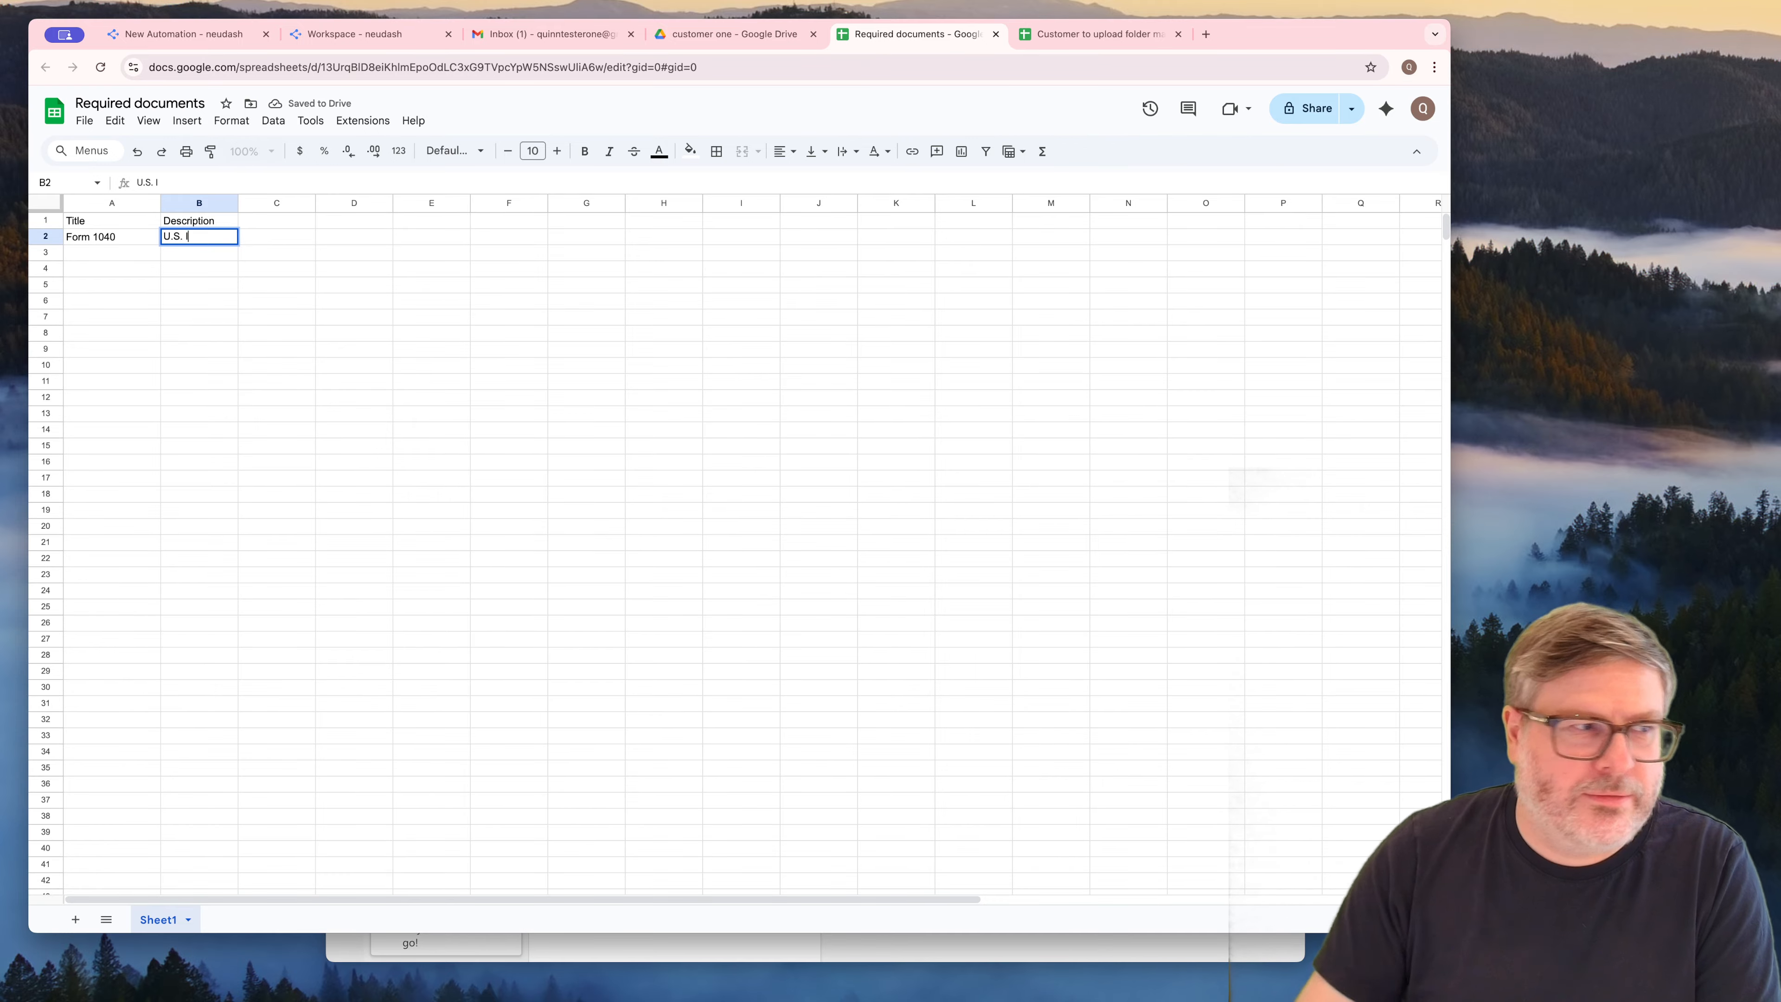
{"action": "type", "text": "Individual Incm"}
{"action": "key", "text": "BackSpace"}
{"action": "type", "text": "ome"}
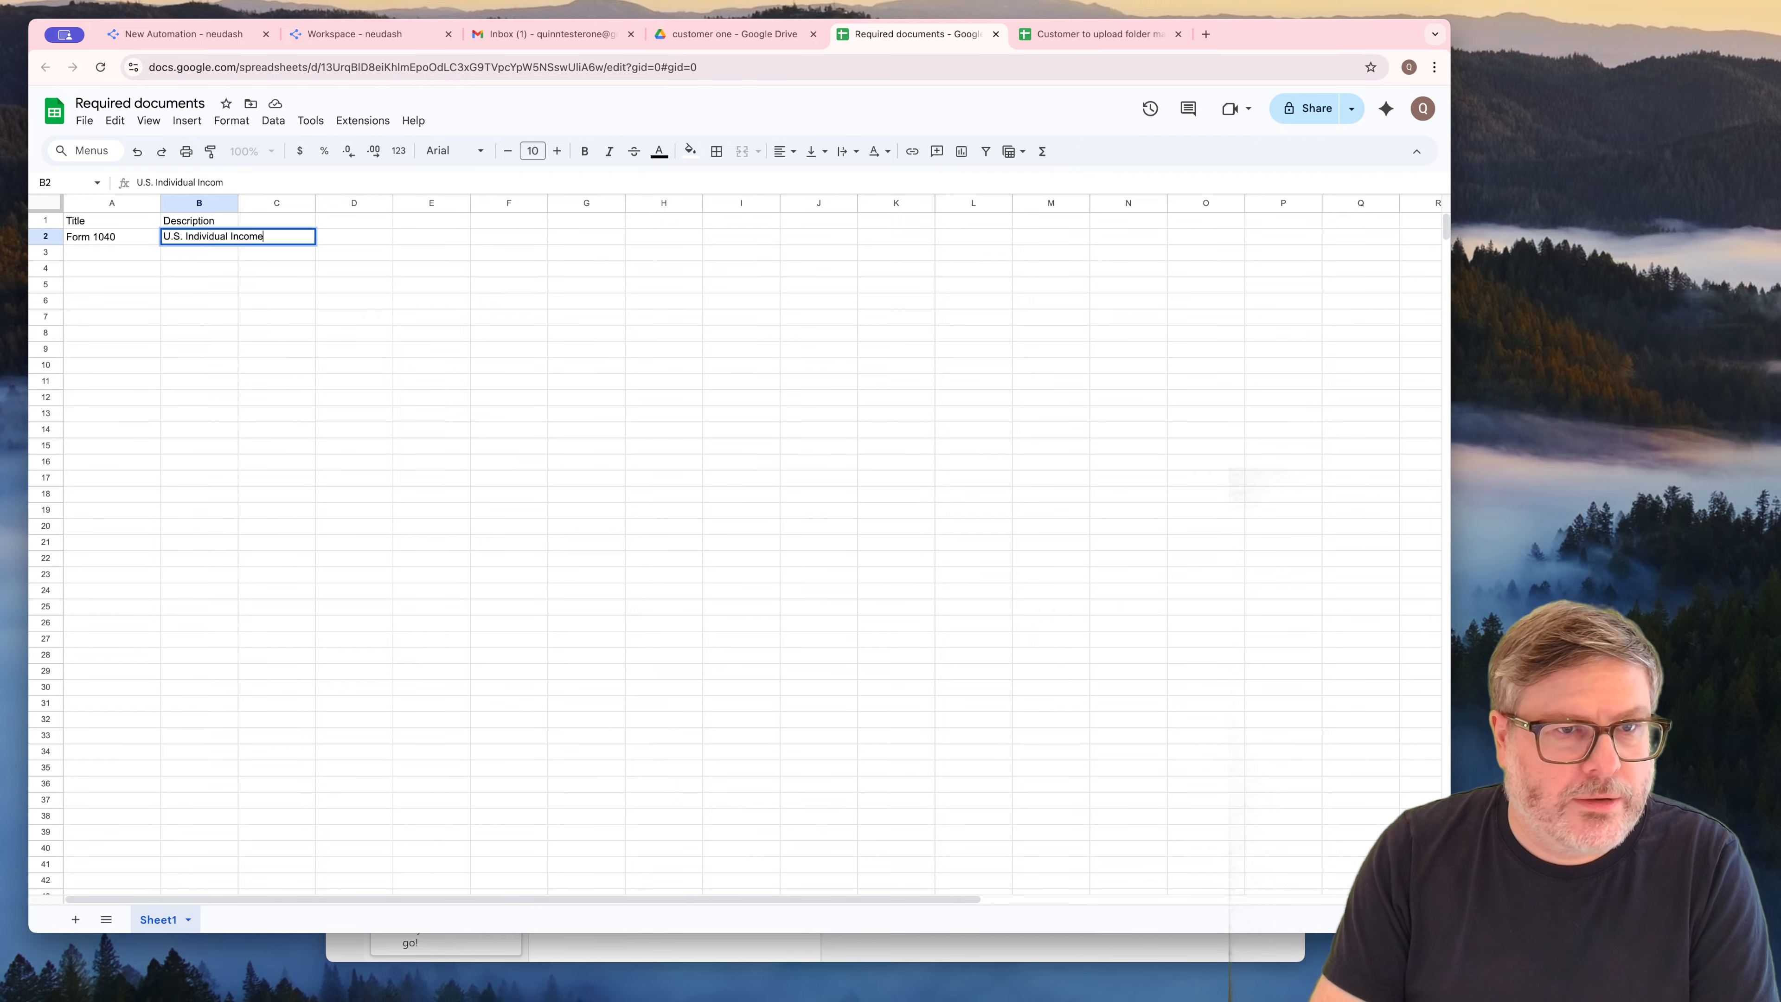
{"action": "type", "text": " Tax Return"}
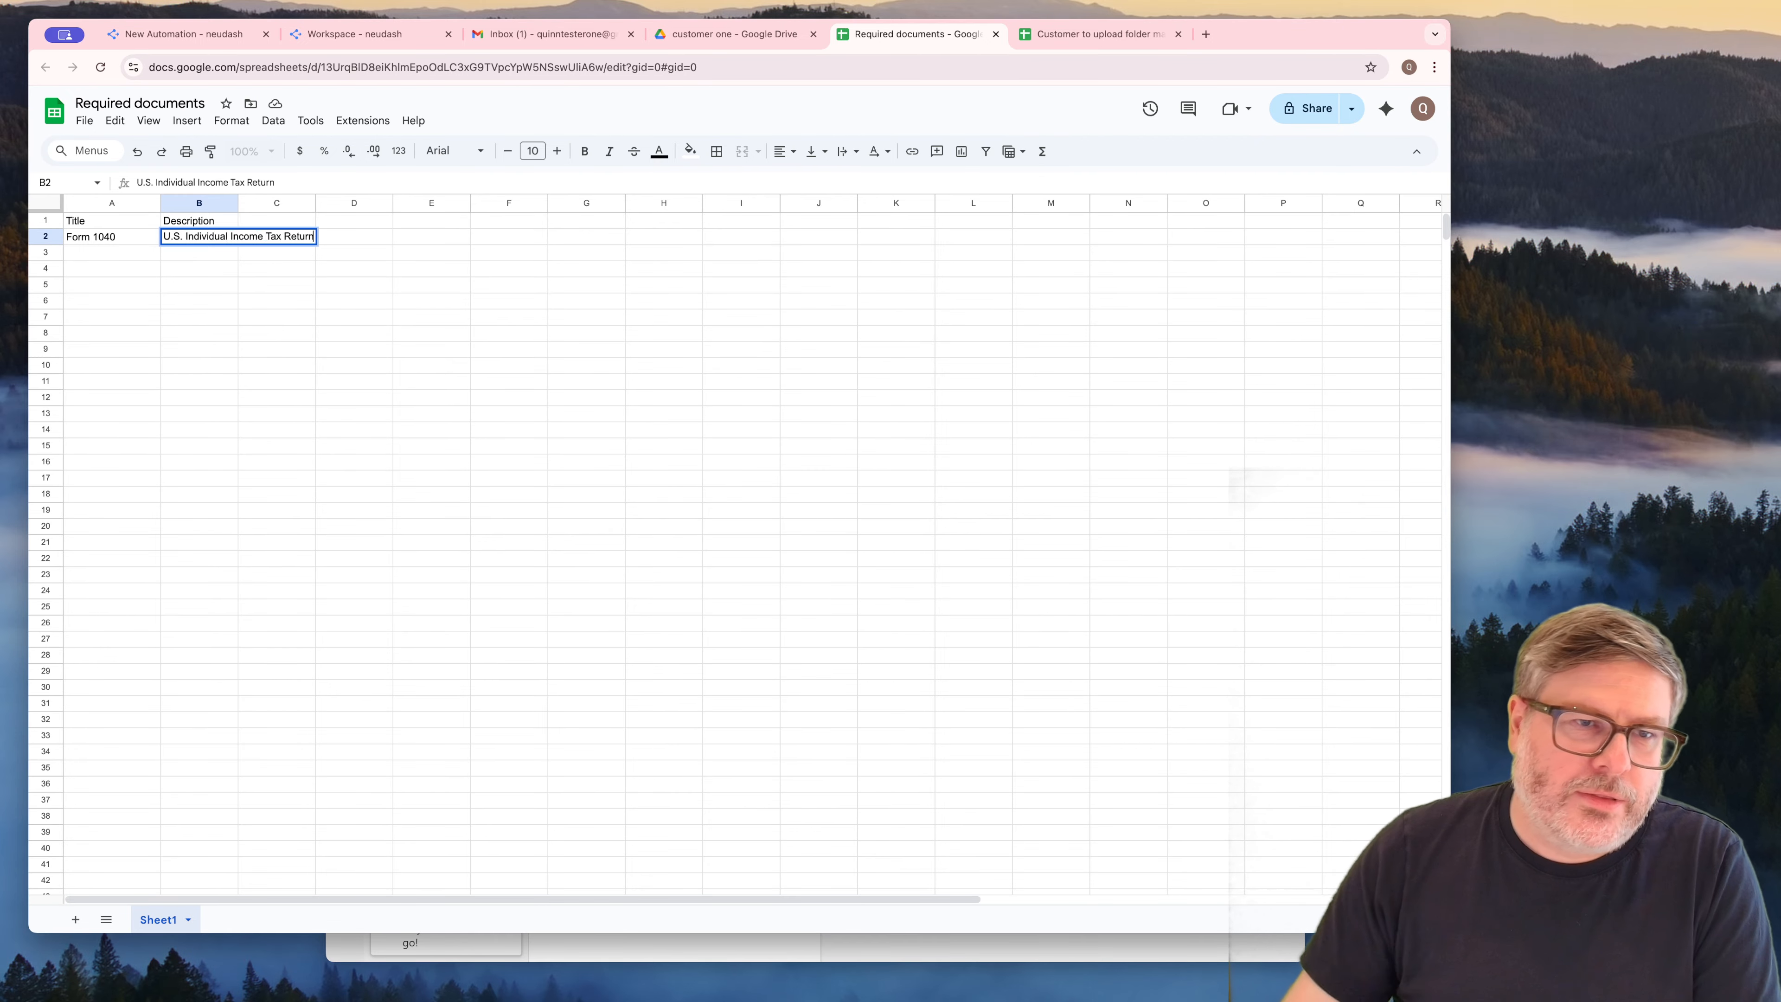
{"action": "left_click", "coordinate": [199, 381]}
Widen column B until its description text fits and make column A slightly wider
{"action": "left_click_drag", "start_coordinate": [239, 209], "coordinate": [343, 207]}
{"action": "left_click_drag", "start_coordinate": [161, 204], "coordinate": [179, 203]}
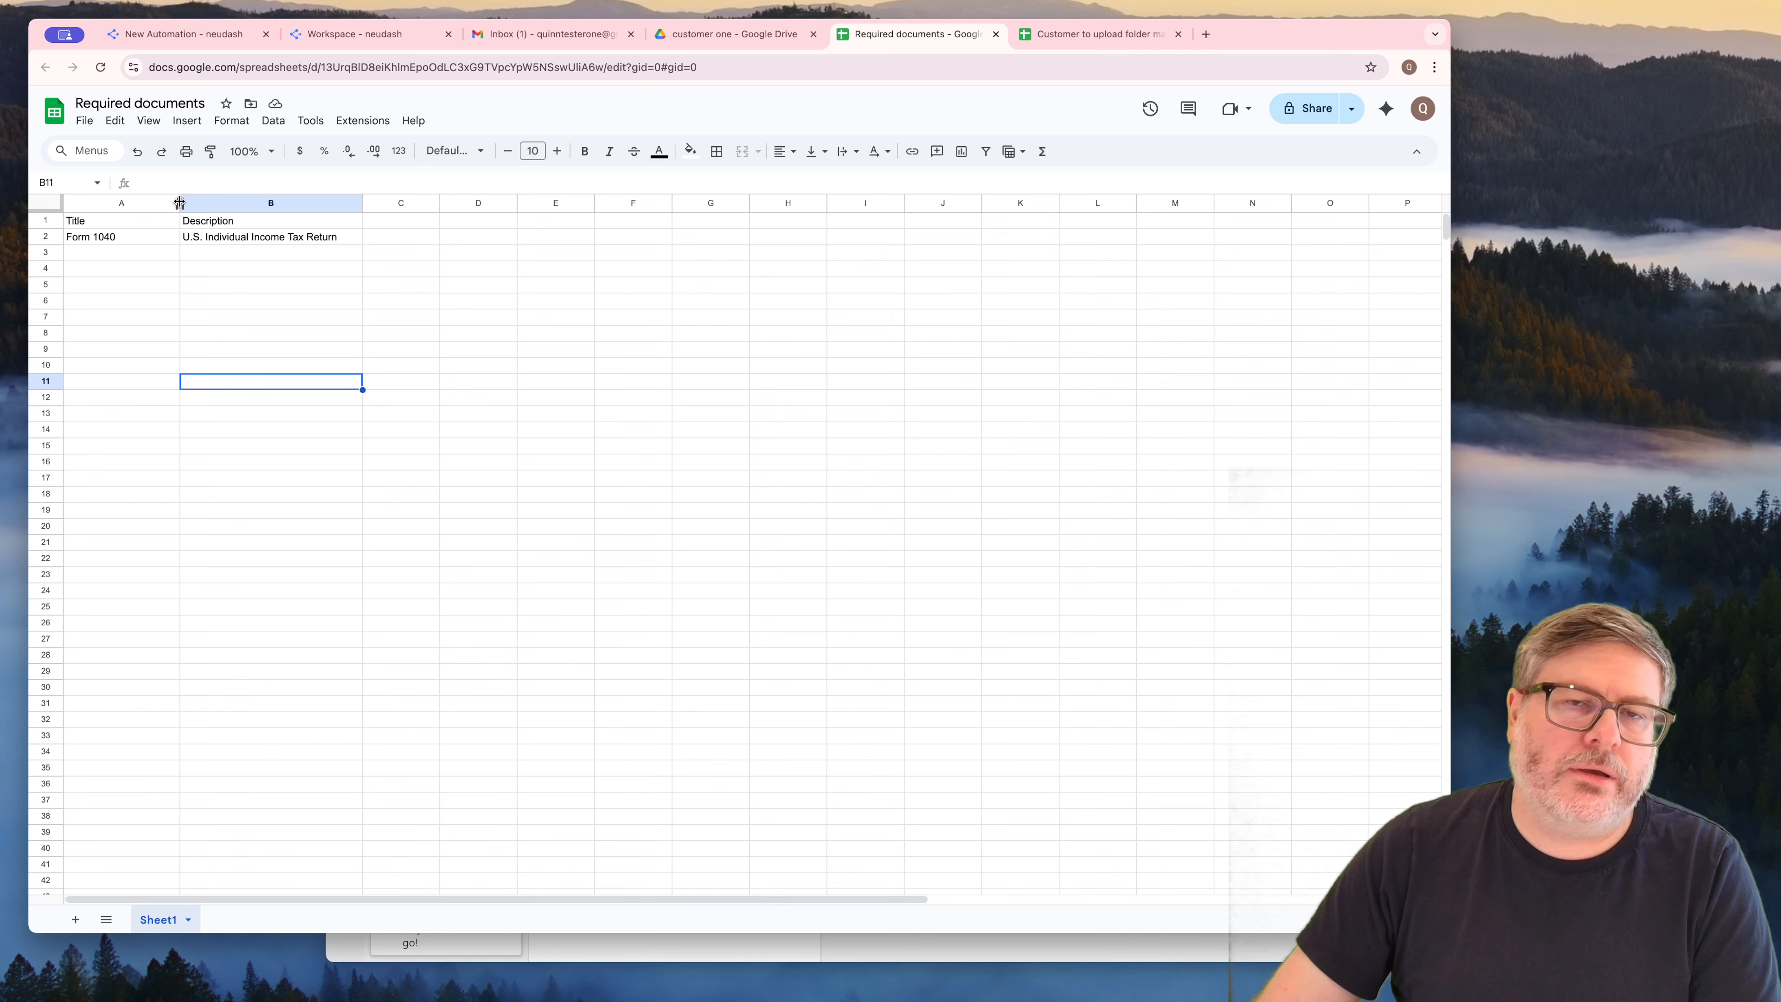
{"action": "left_click", "coordinate": [219, 284]}
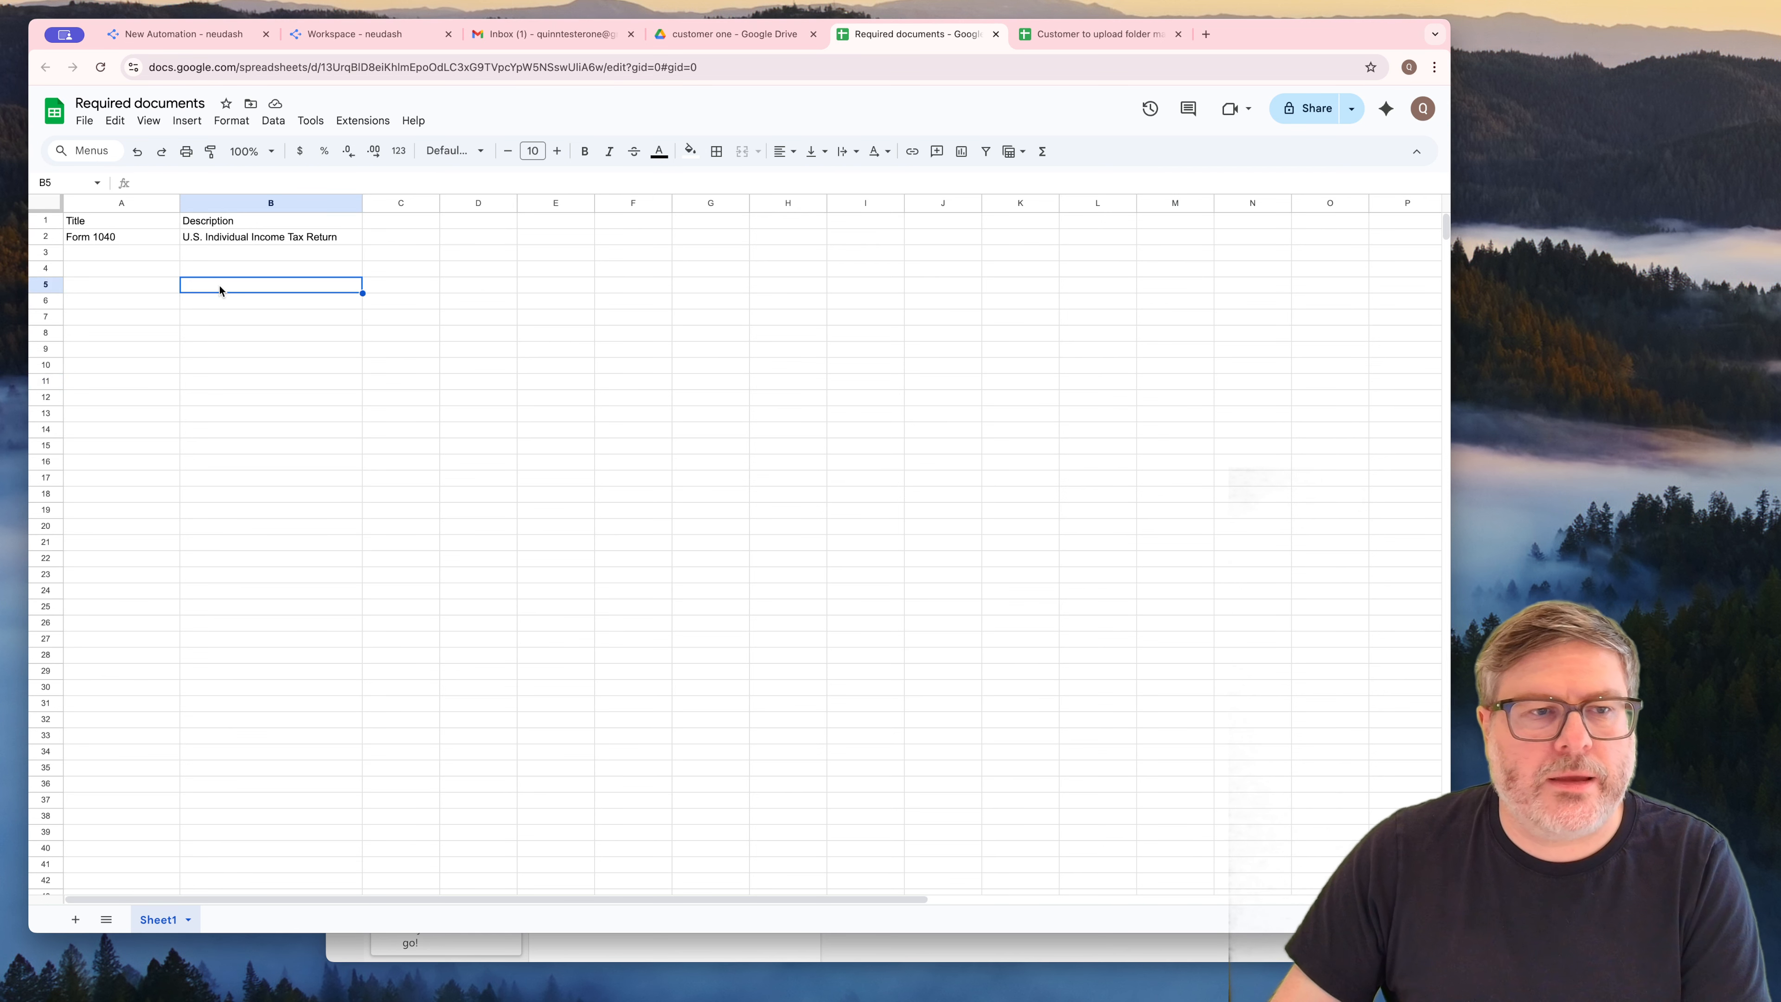
Freeze the sheet up to row 1 and fill that header row with a light orange background
{"action": "left_click", "coordinate": [46, 221]}
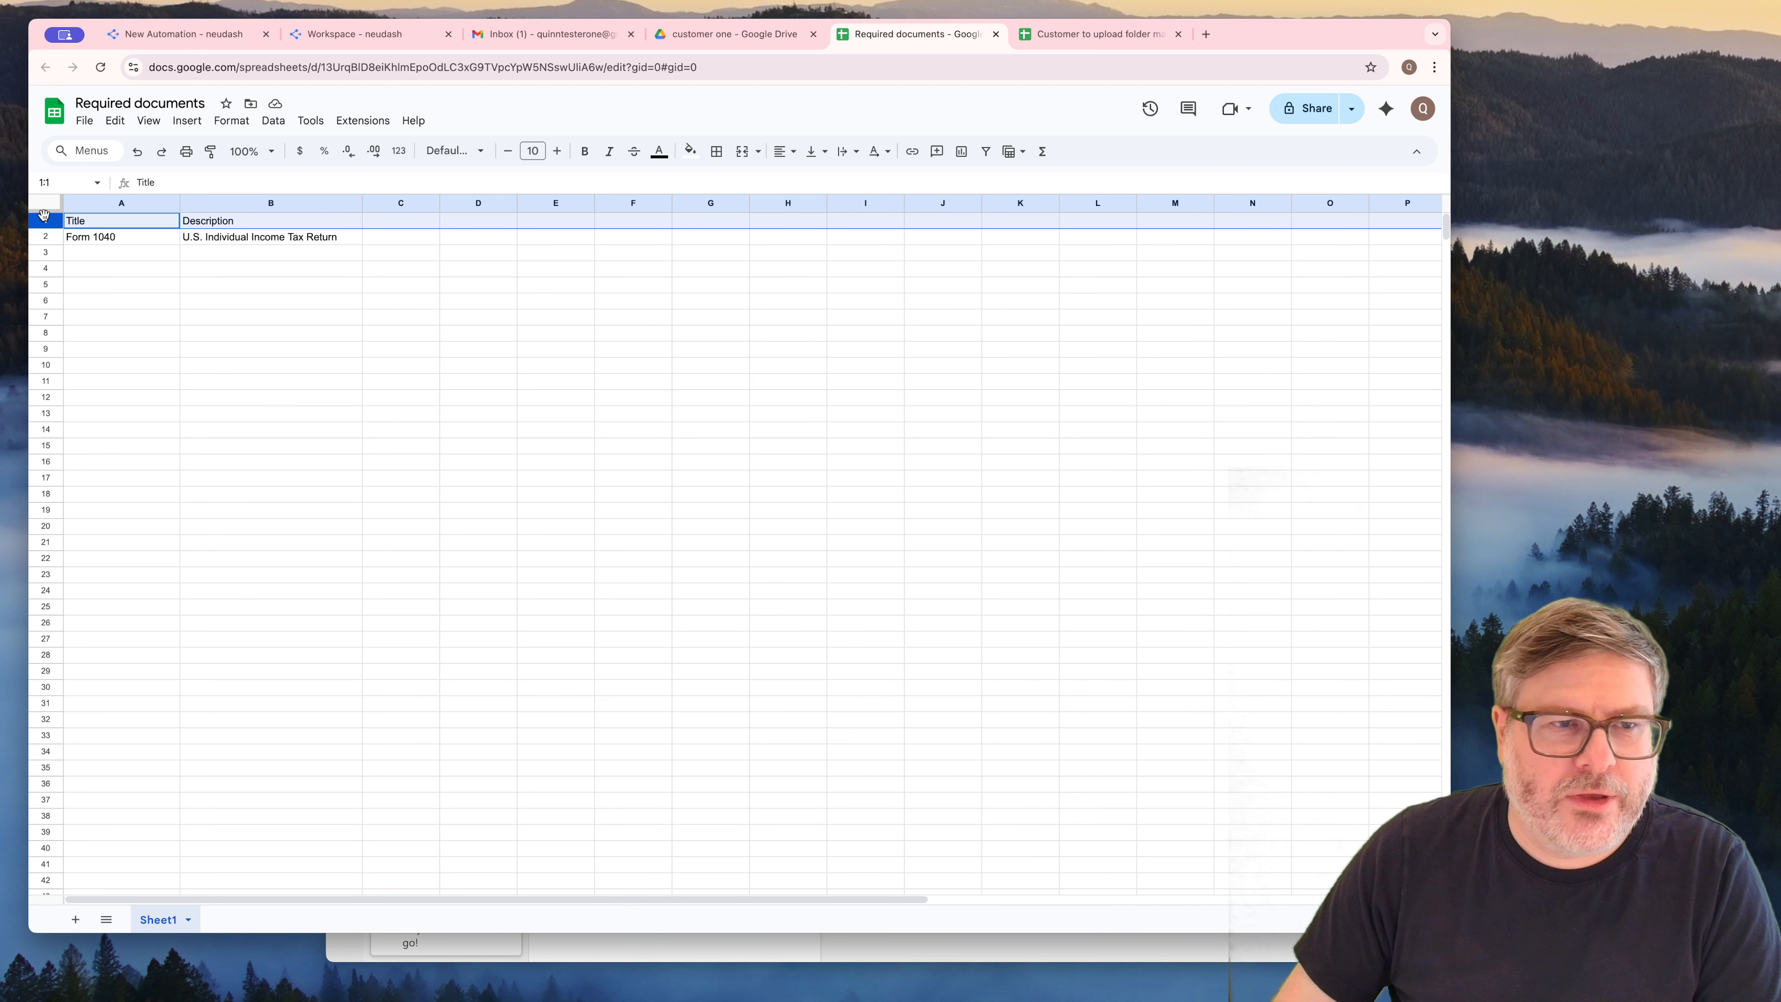
{"action": "right_click", "coordinate": [44, 216]}
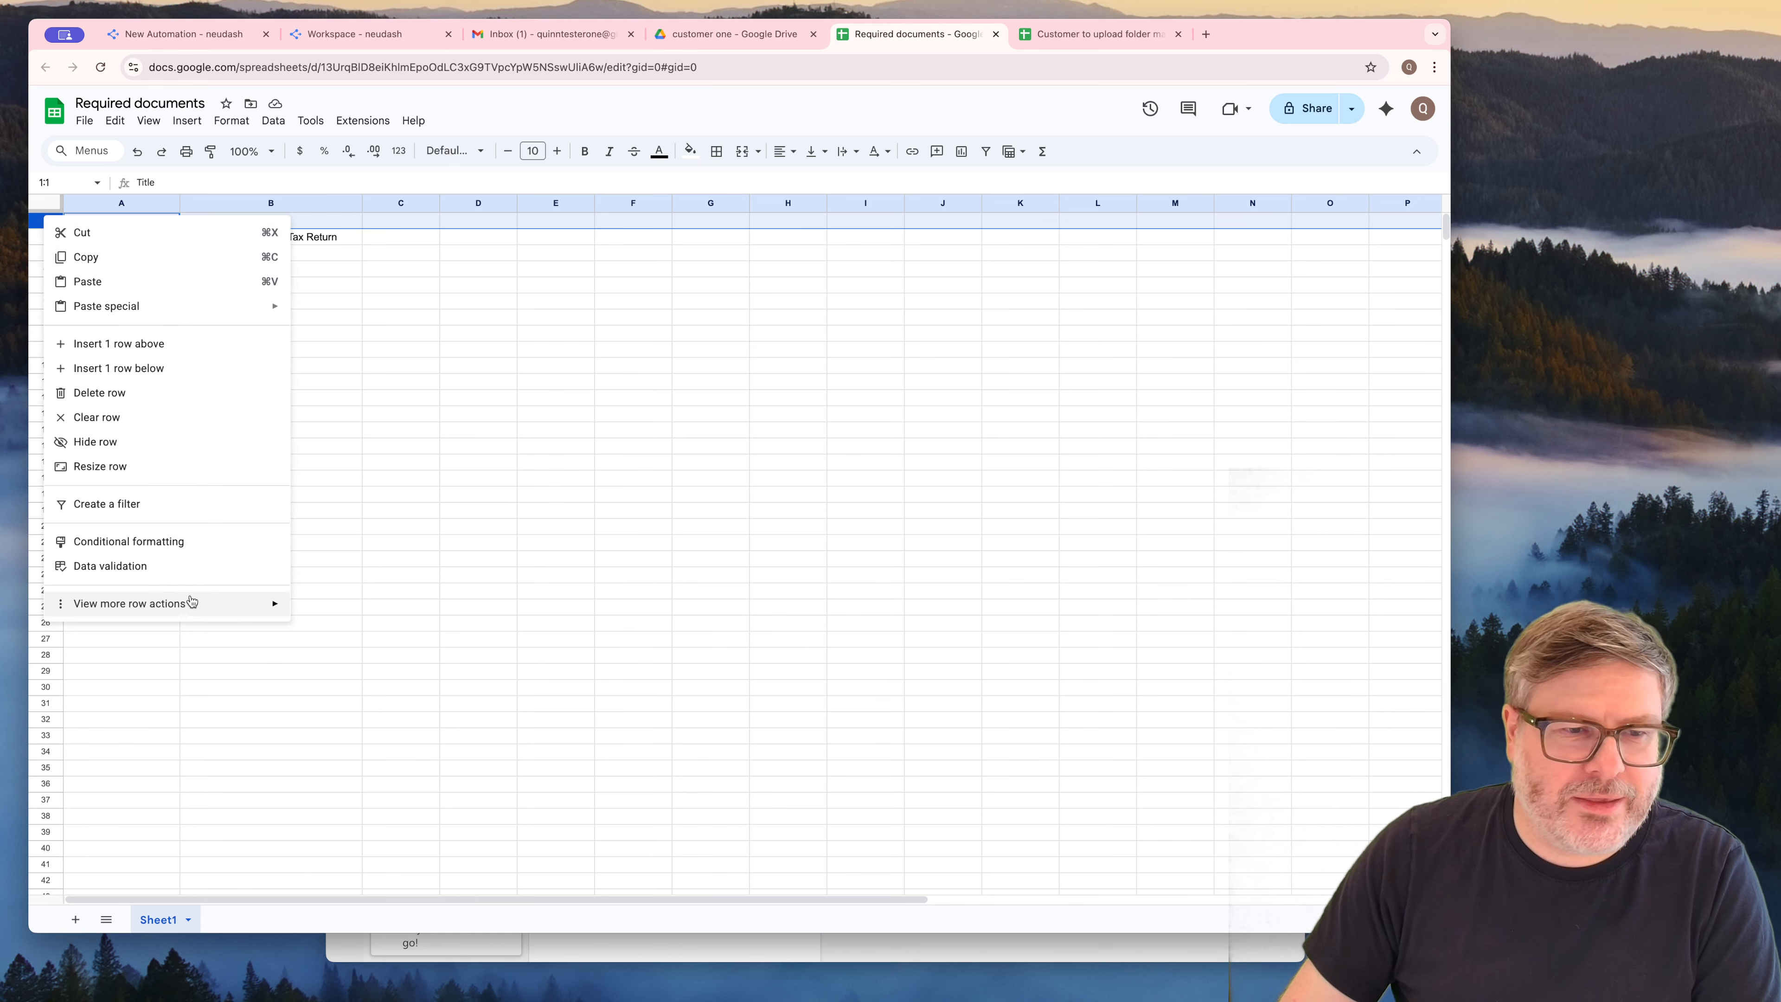
{"action": "mouse_move", "coordinate": [215, 604]}
{"action": "left_click", "coordinate": [337, 612]}
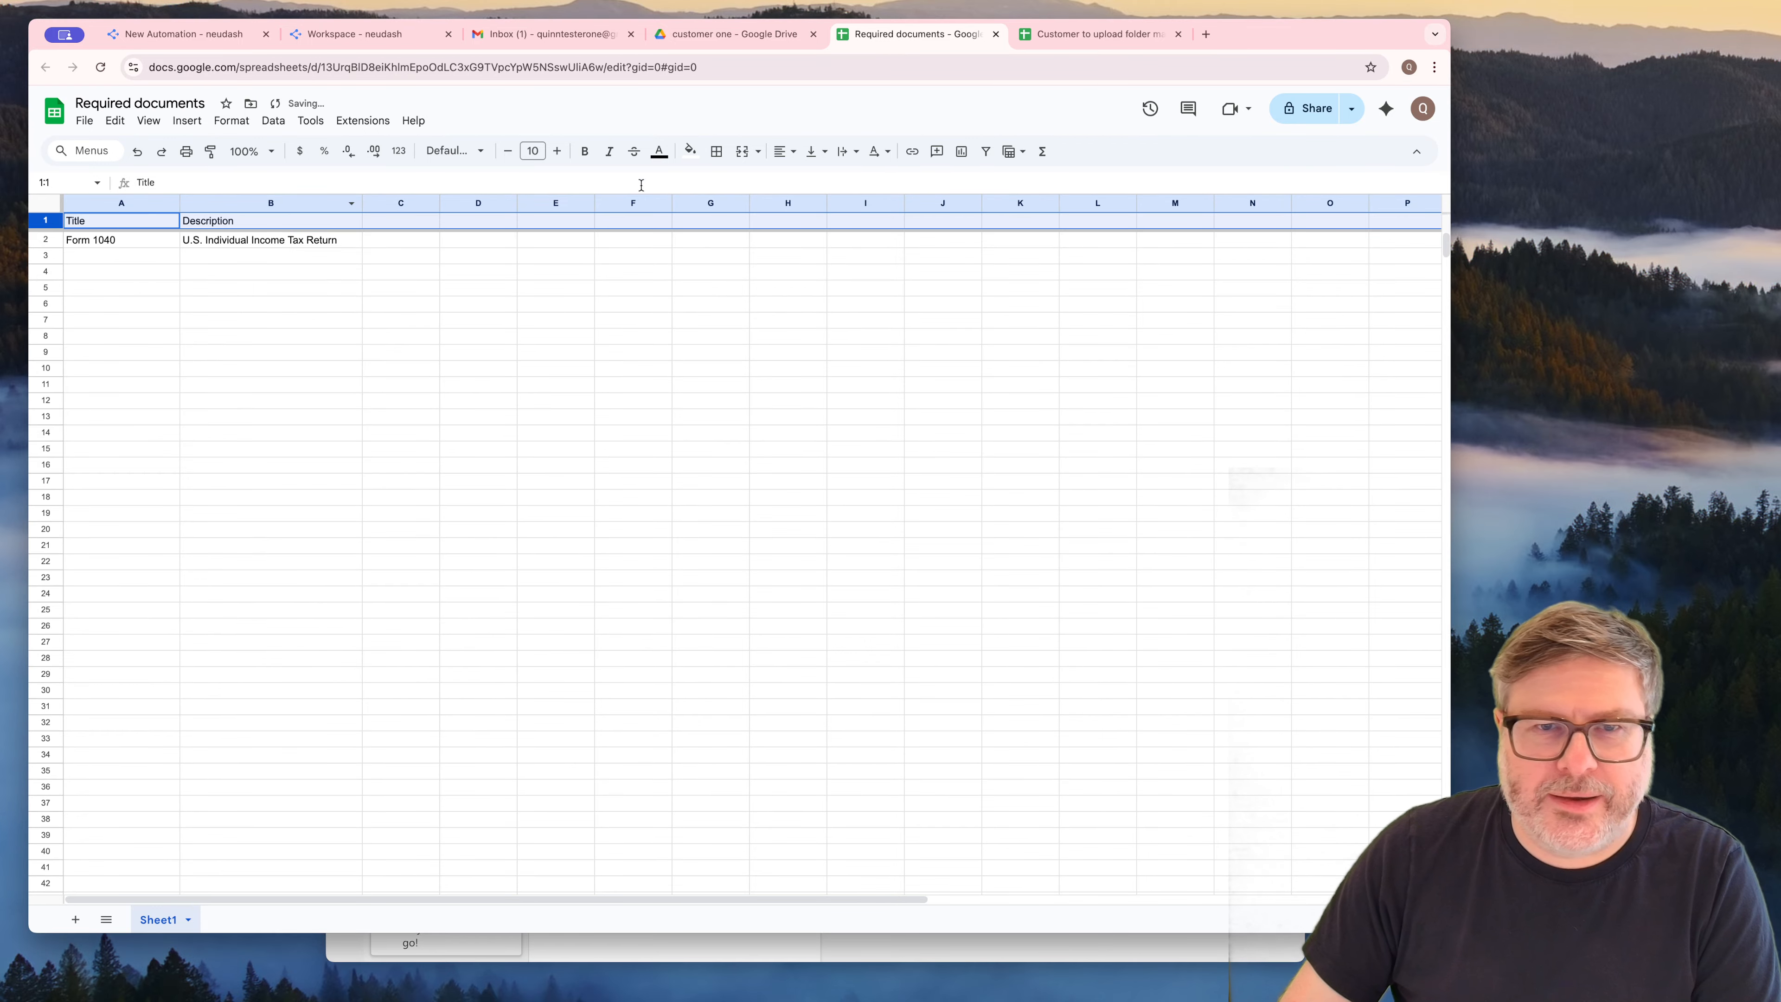
{"action": "left_click", "coordinate": [688, 151]}
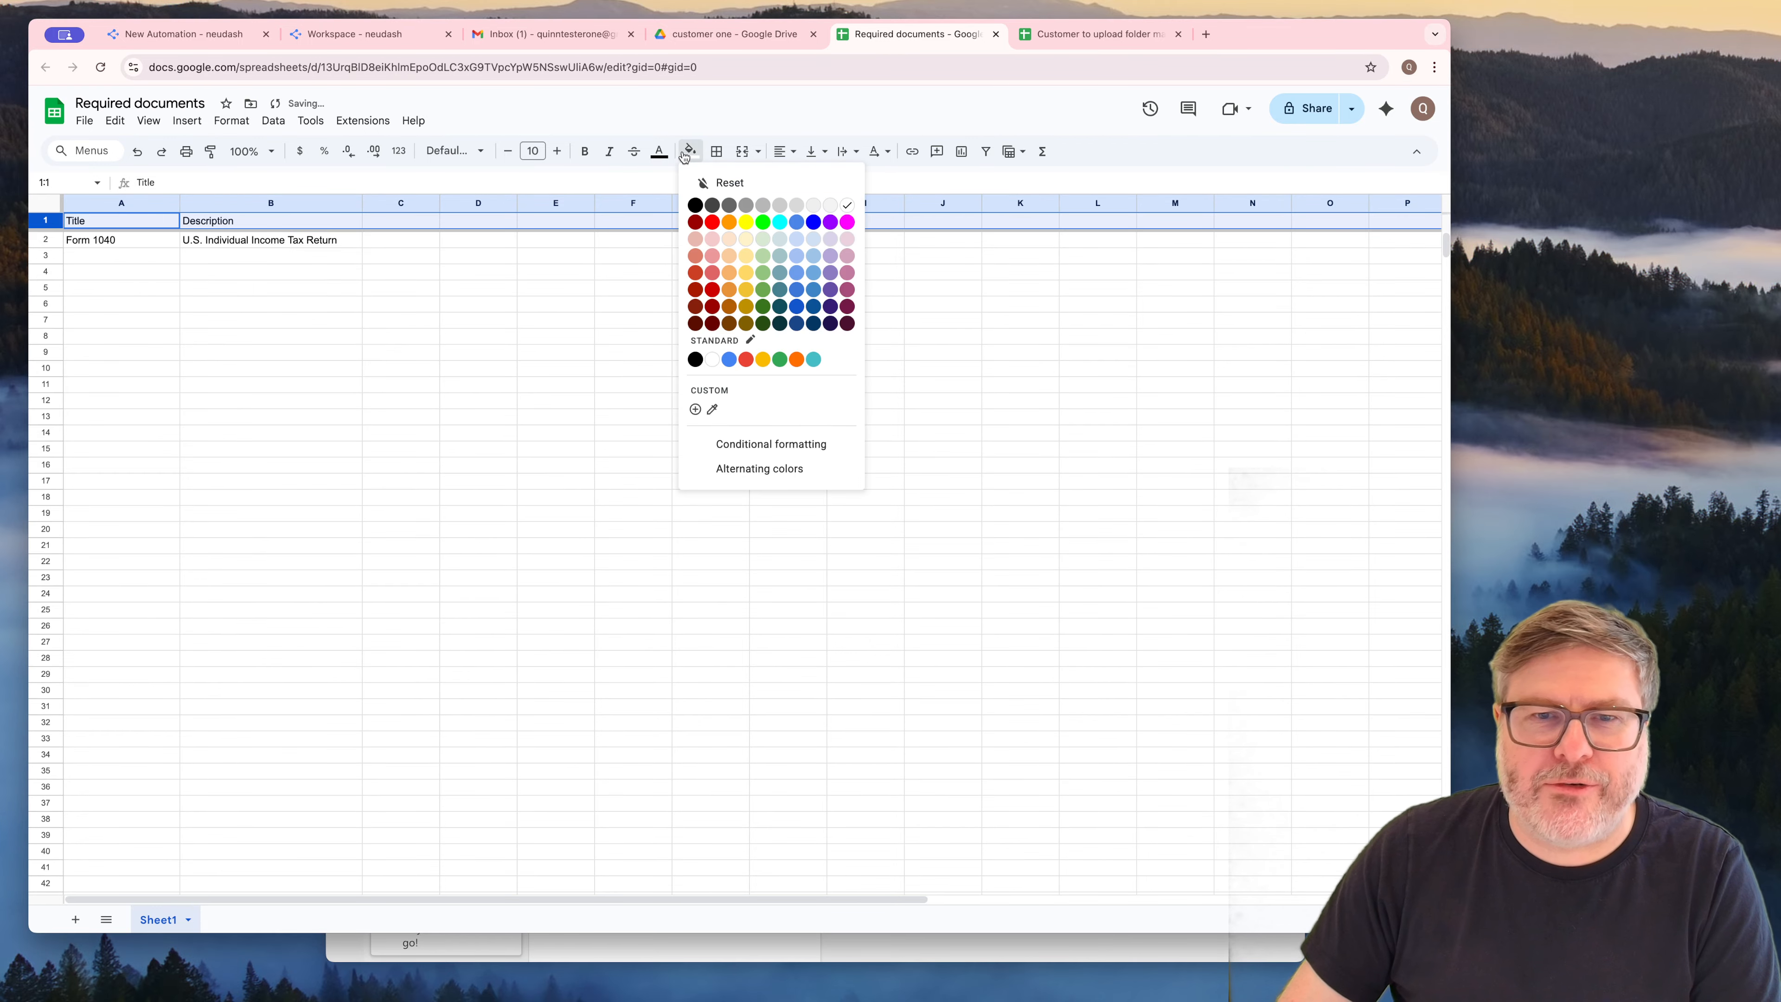
{"action": "left_click", "coordinate": [729, 239]}
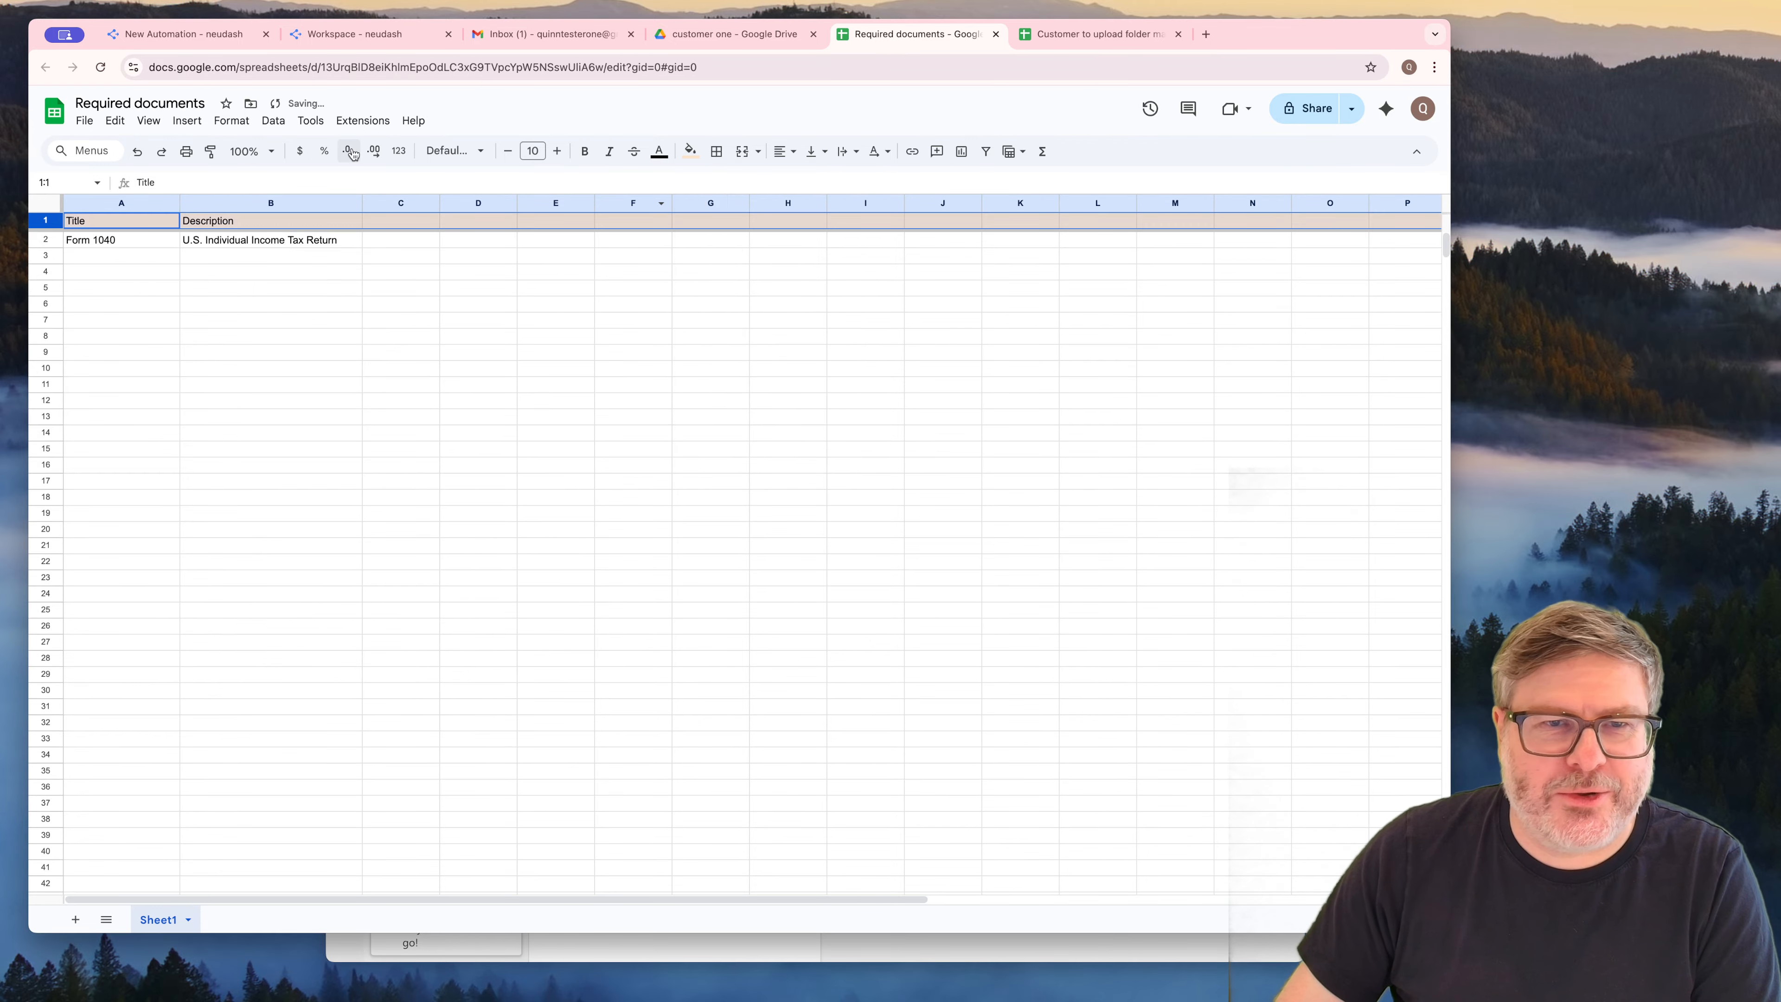
Set the font size of the whole sheet to 13 and make header row 1 bold
{"action": "left_click", "coordinate": [51, 206]}
{"action": "left_click", "coordinate": [557, 152]}
{"action": "left_click", "coordinate": [557, 151]}
{"action": "left_click", "coordinate": [557, 152]}
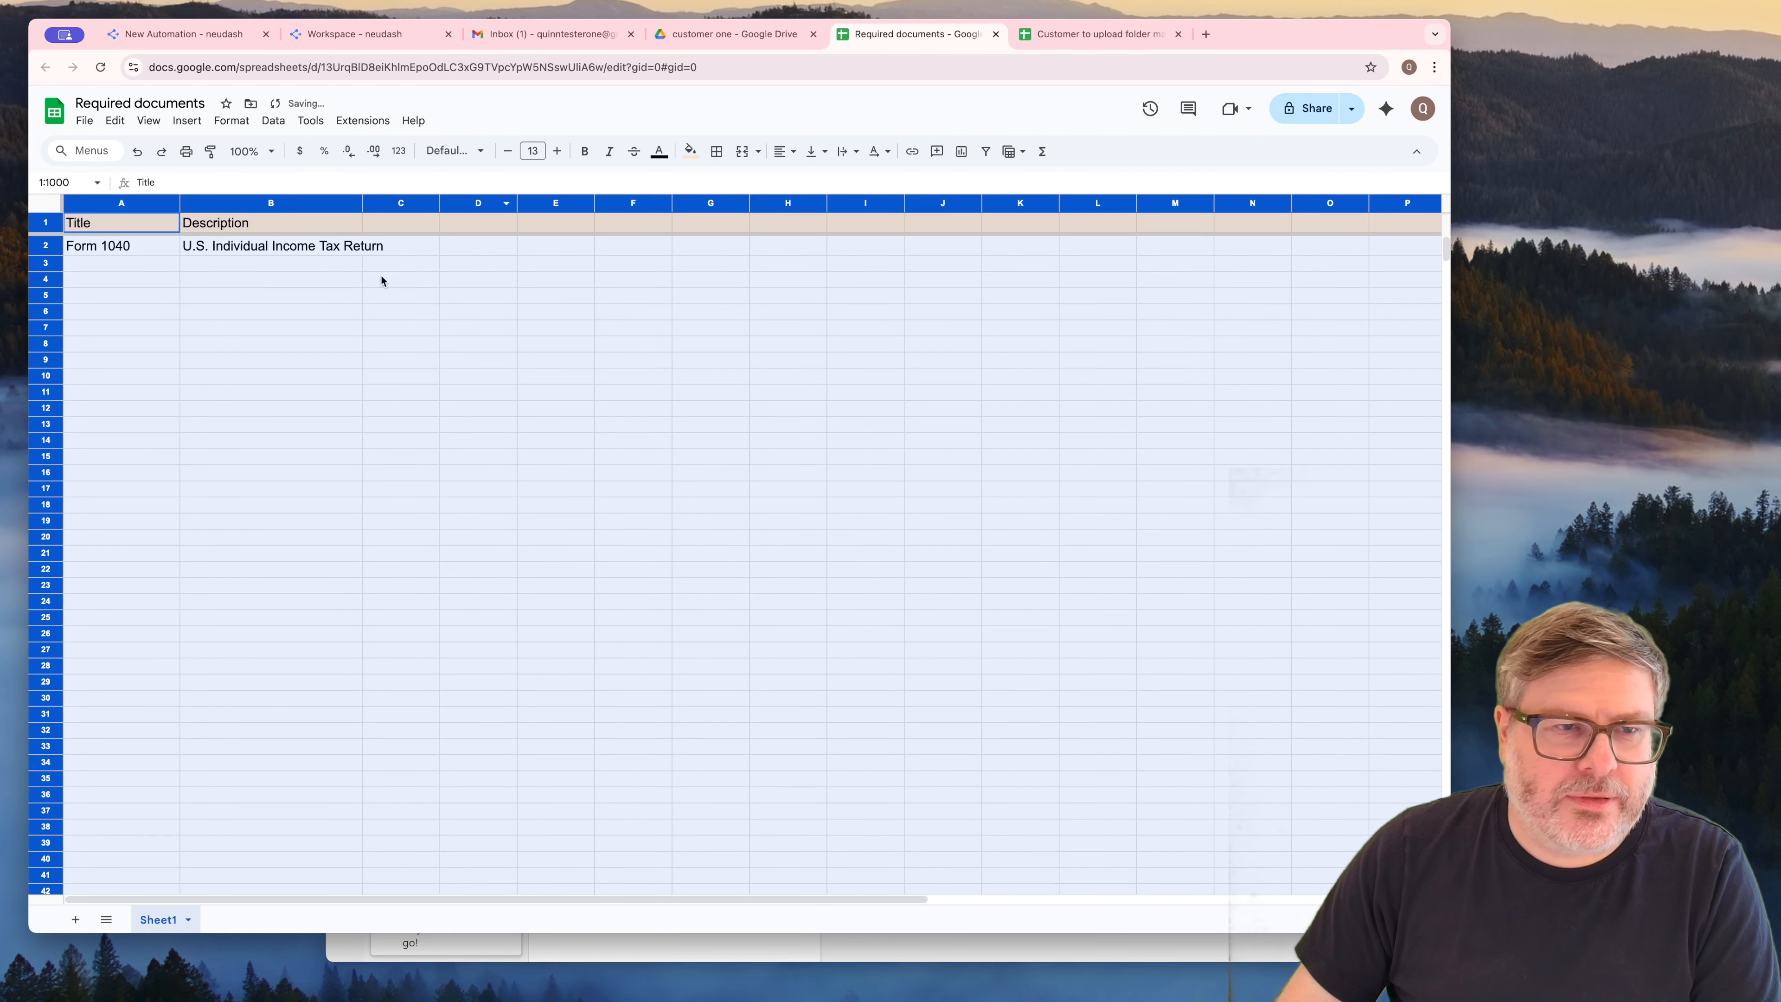
{"action": "left_click", "coordinate": [271, 359]}
{"action": "left_click", "coordinate": [45, 222]}
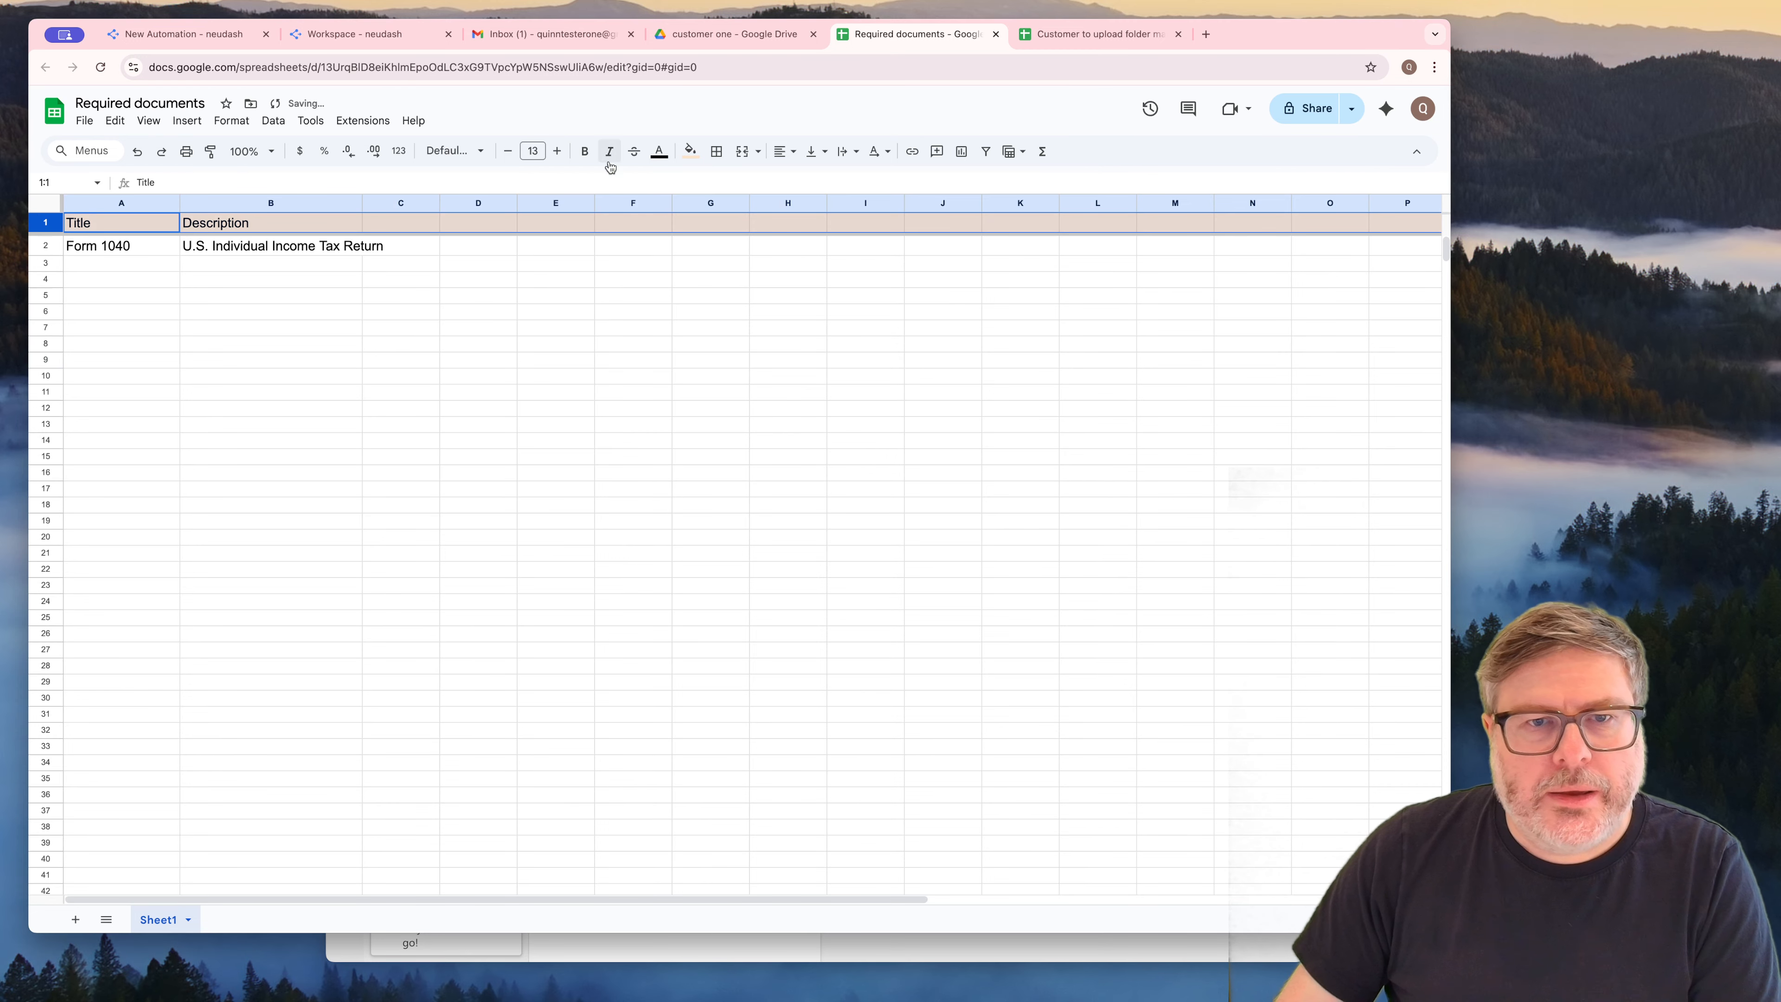
{"action": "left_click", "coordinate": [584, 151]}
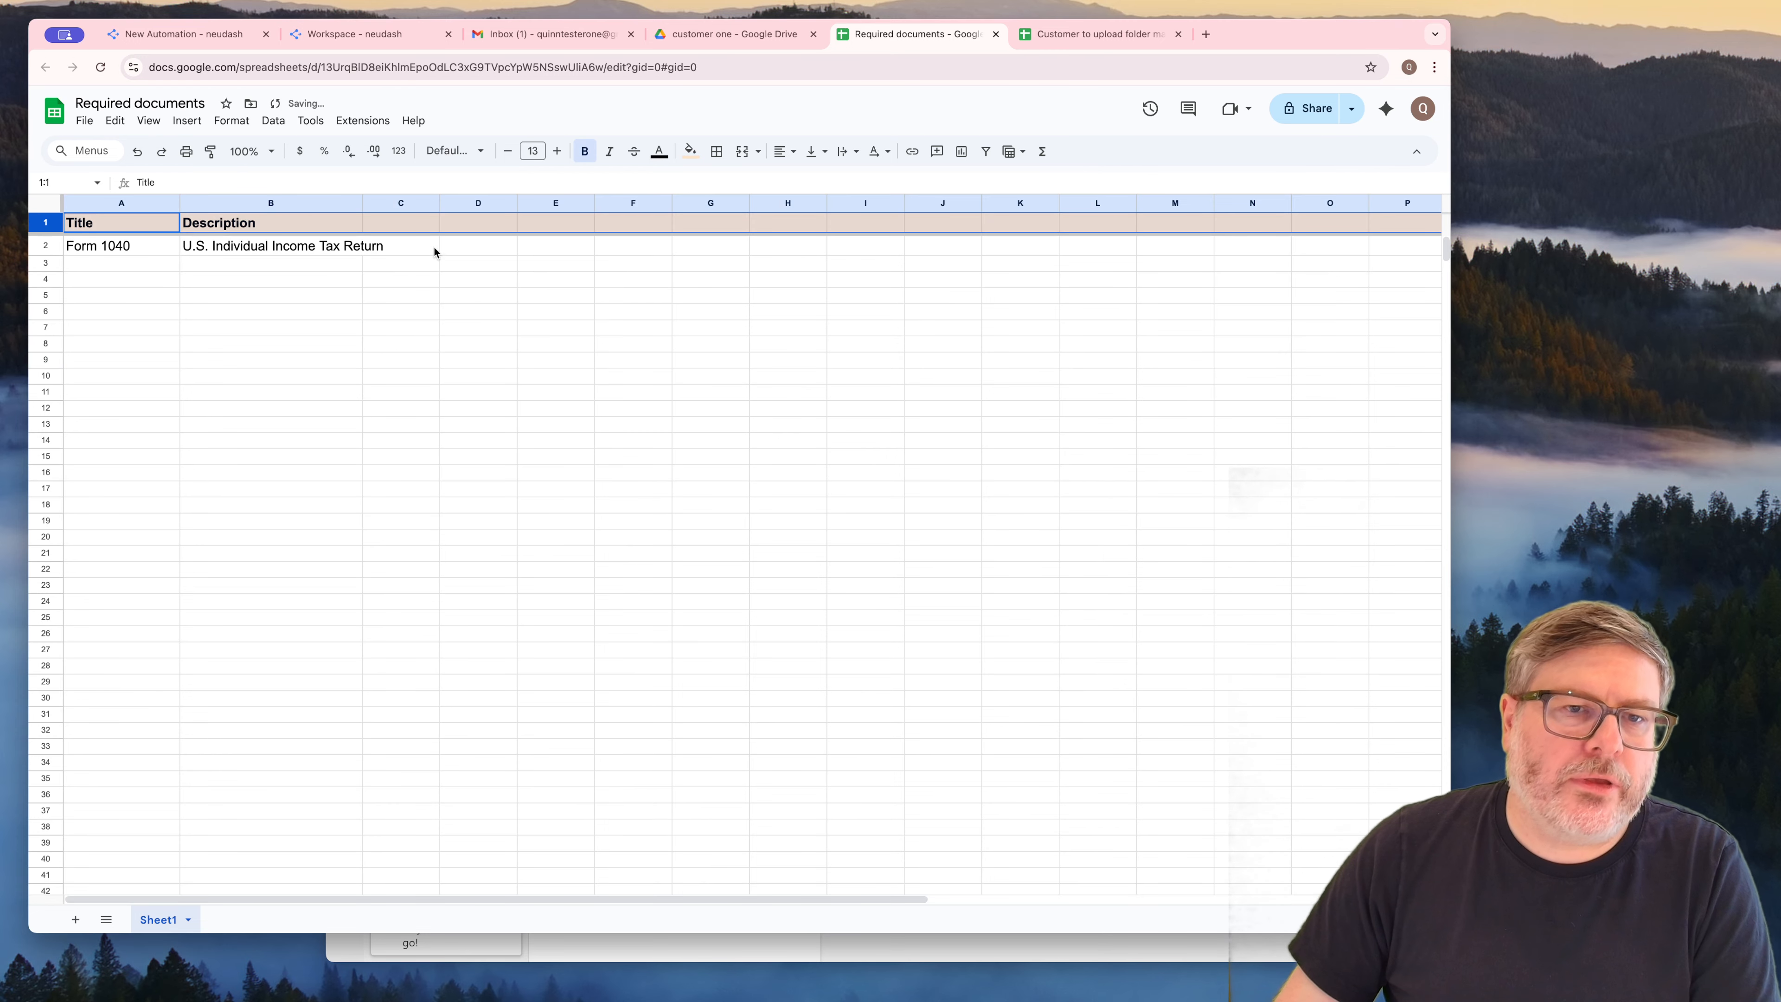
Widen column B to fit the enlarged description text and column C to about twice its width
{"action": "left_click", "coordinate": [406, 223]}
{"action": "left_click_drag", "start_coordinate": [362, 204], "coordinate": [585, 204]}
{"action": "left_click", "coordinate": [385, 256]}
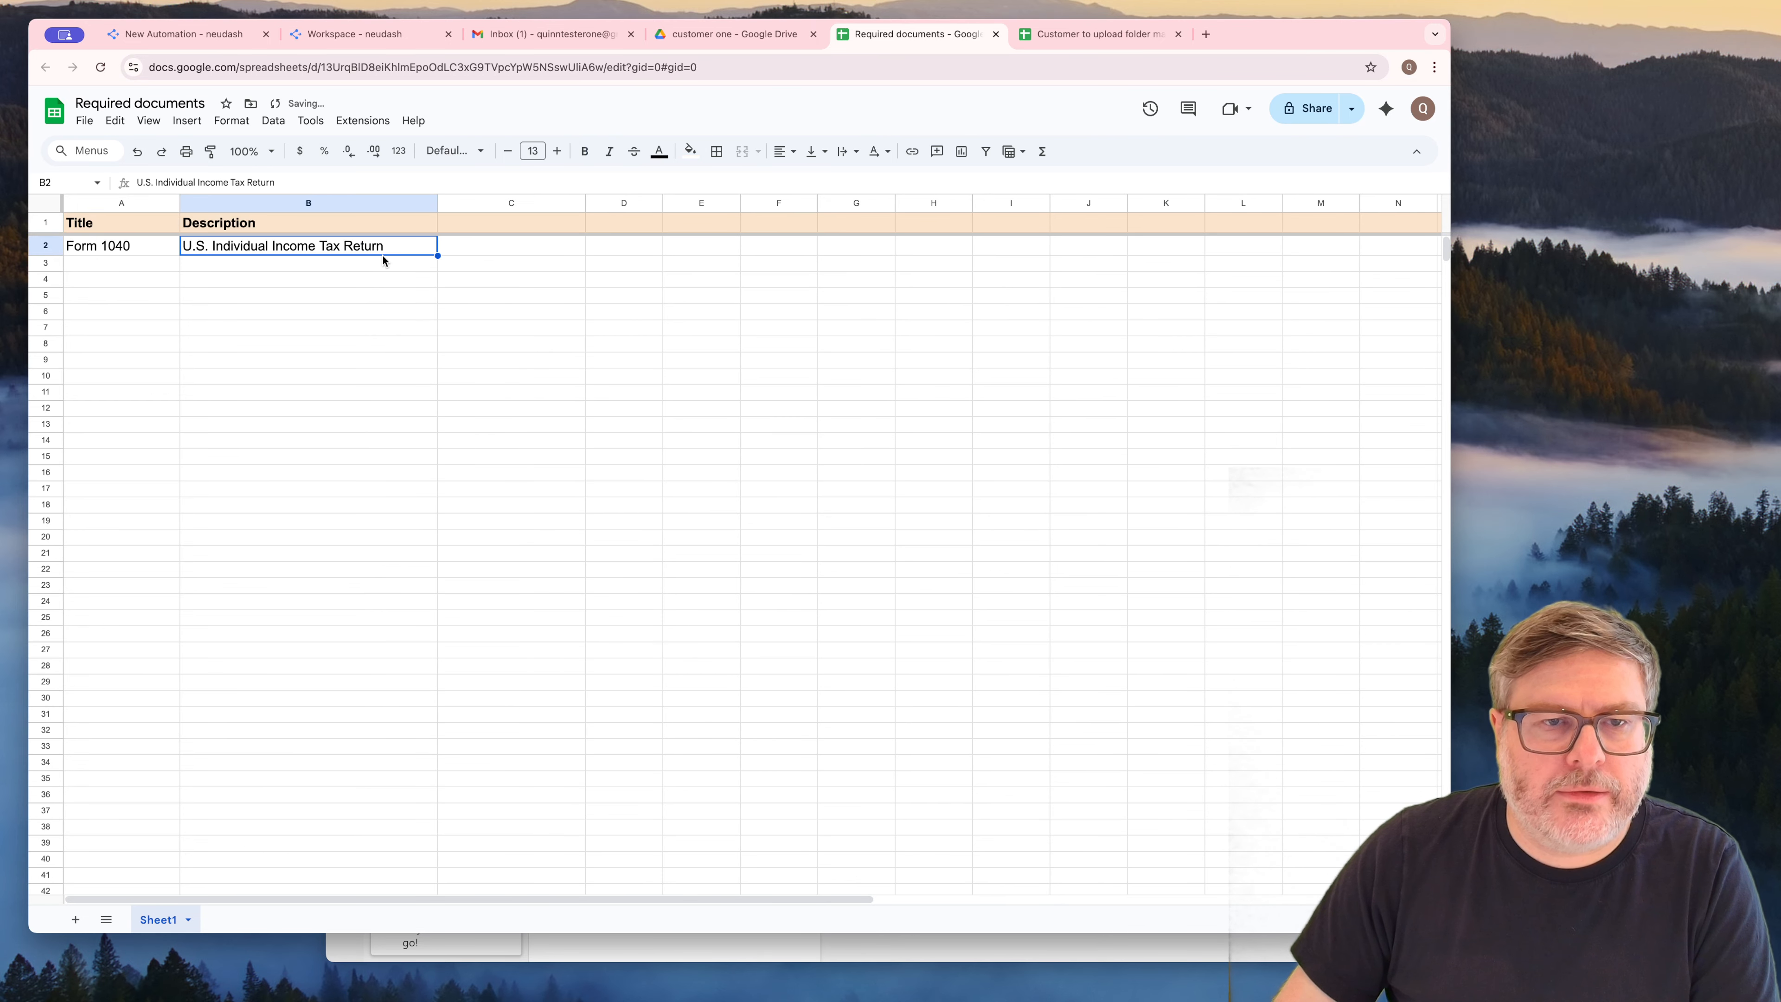
Append "Form" to the description in B2 so that it reads "U.S. Individual Income Tax Return Form"
{"action": "double_click", "coordinate": [397, 250]}
{"action": "type", "text": "Form"}
{"action": "key", "text": "Return"}
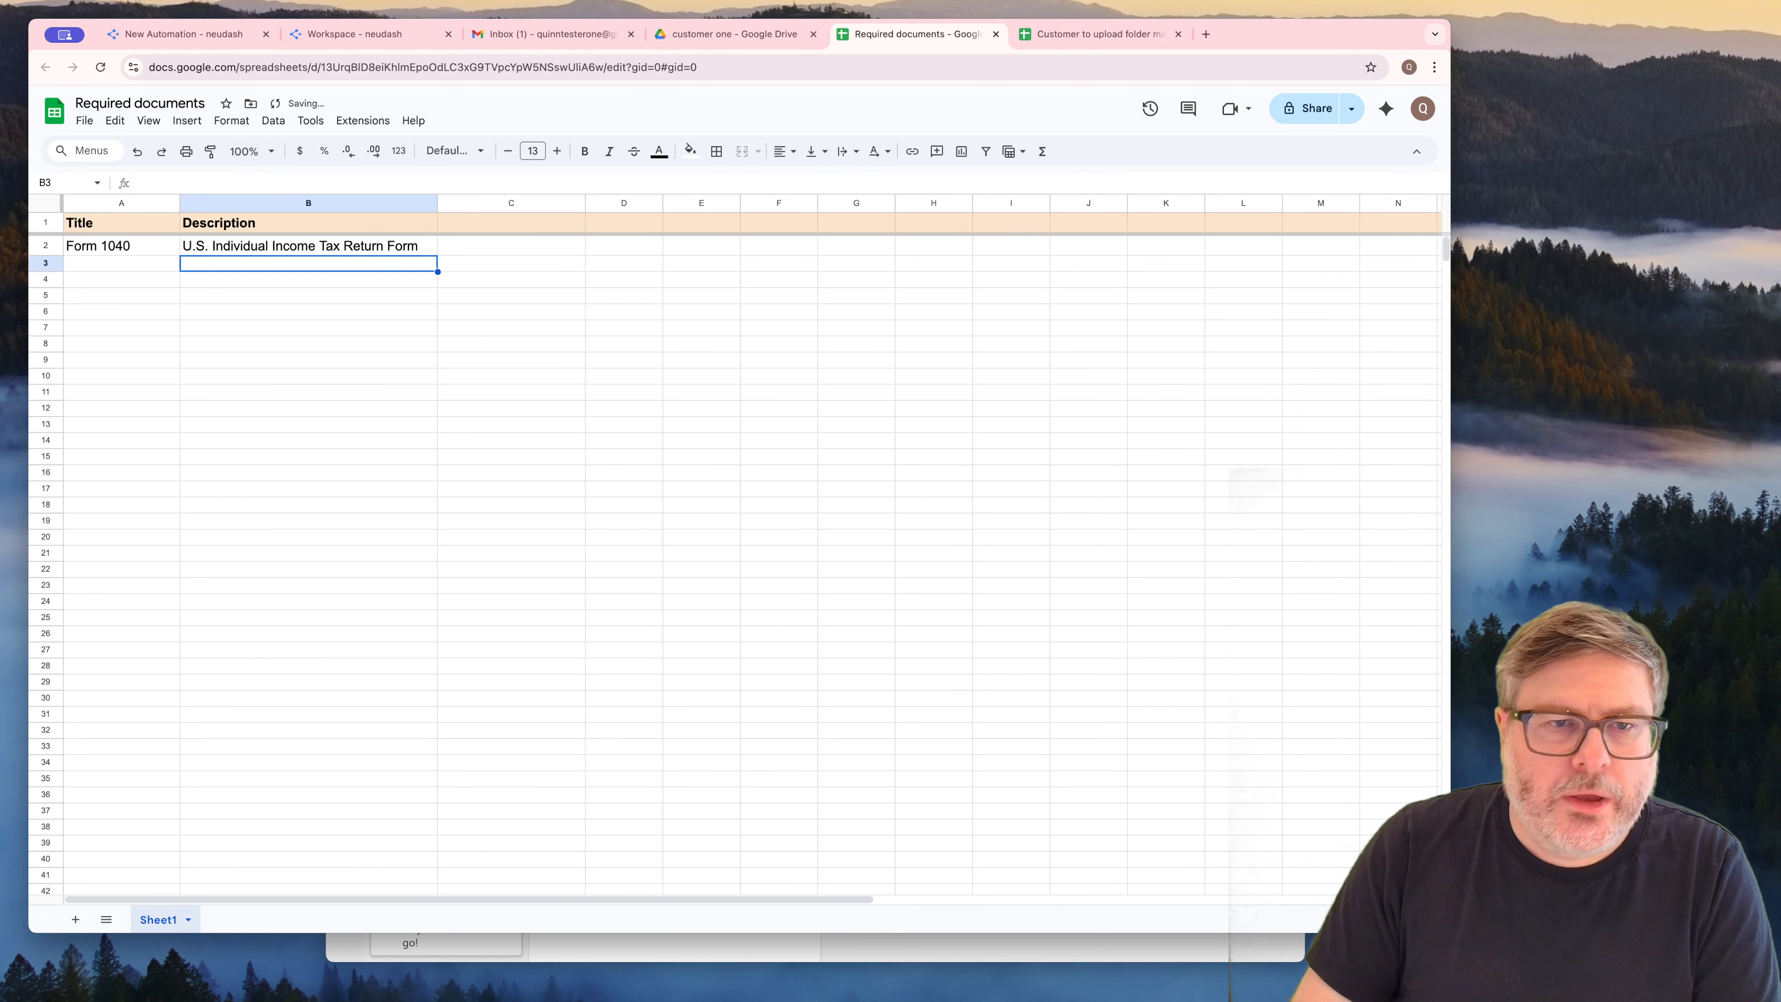
{"action": "key", "text": "Up"}
{"action": "key", "text": "shift+Left"}
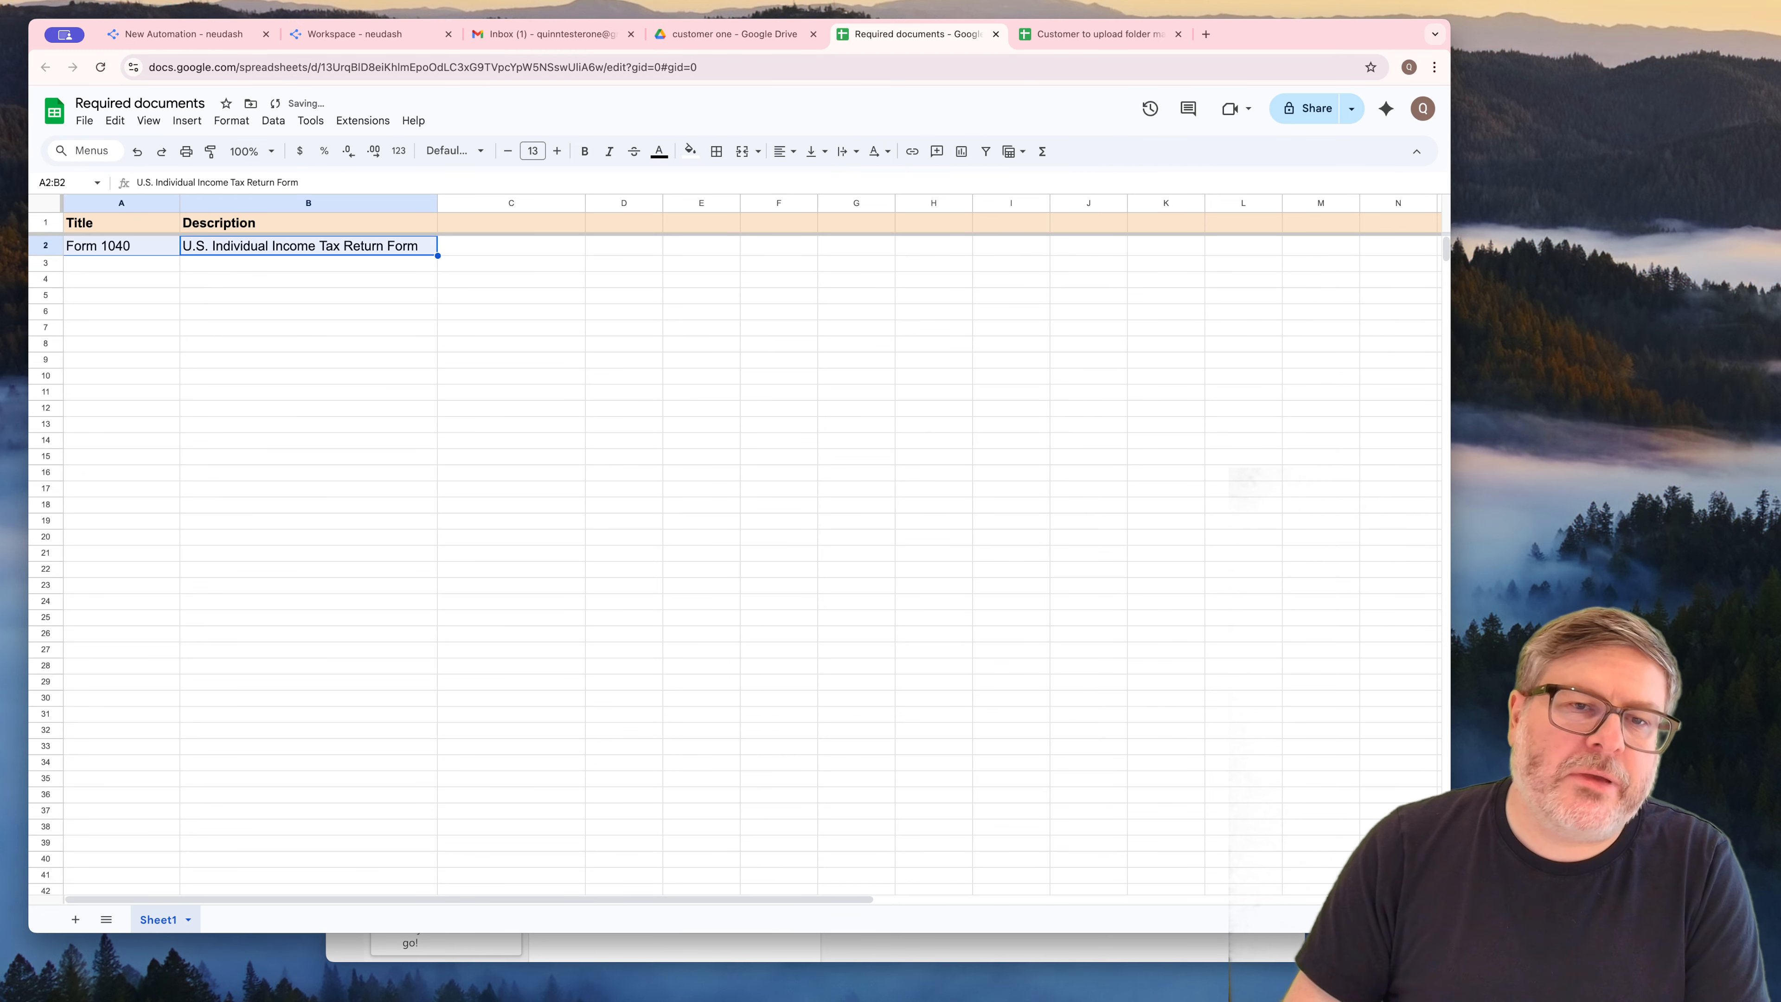
{"action": "key", "text": "Right"}
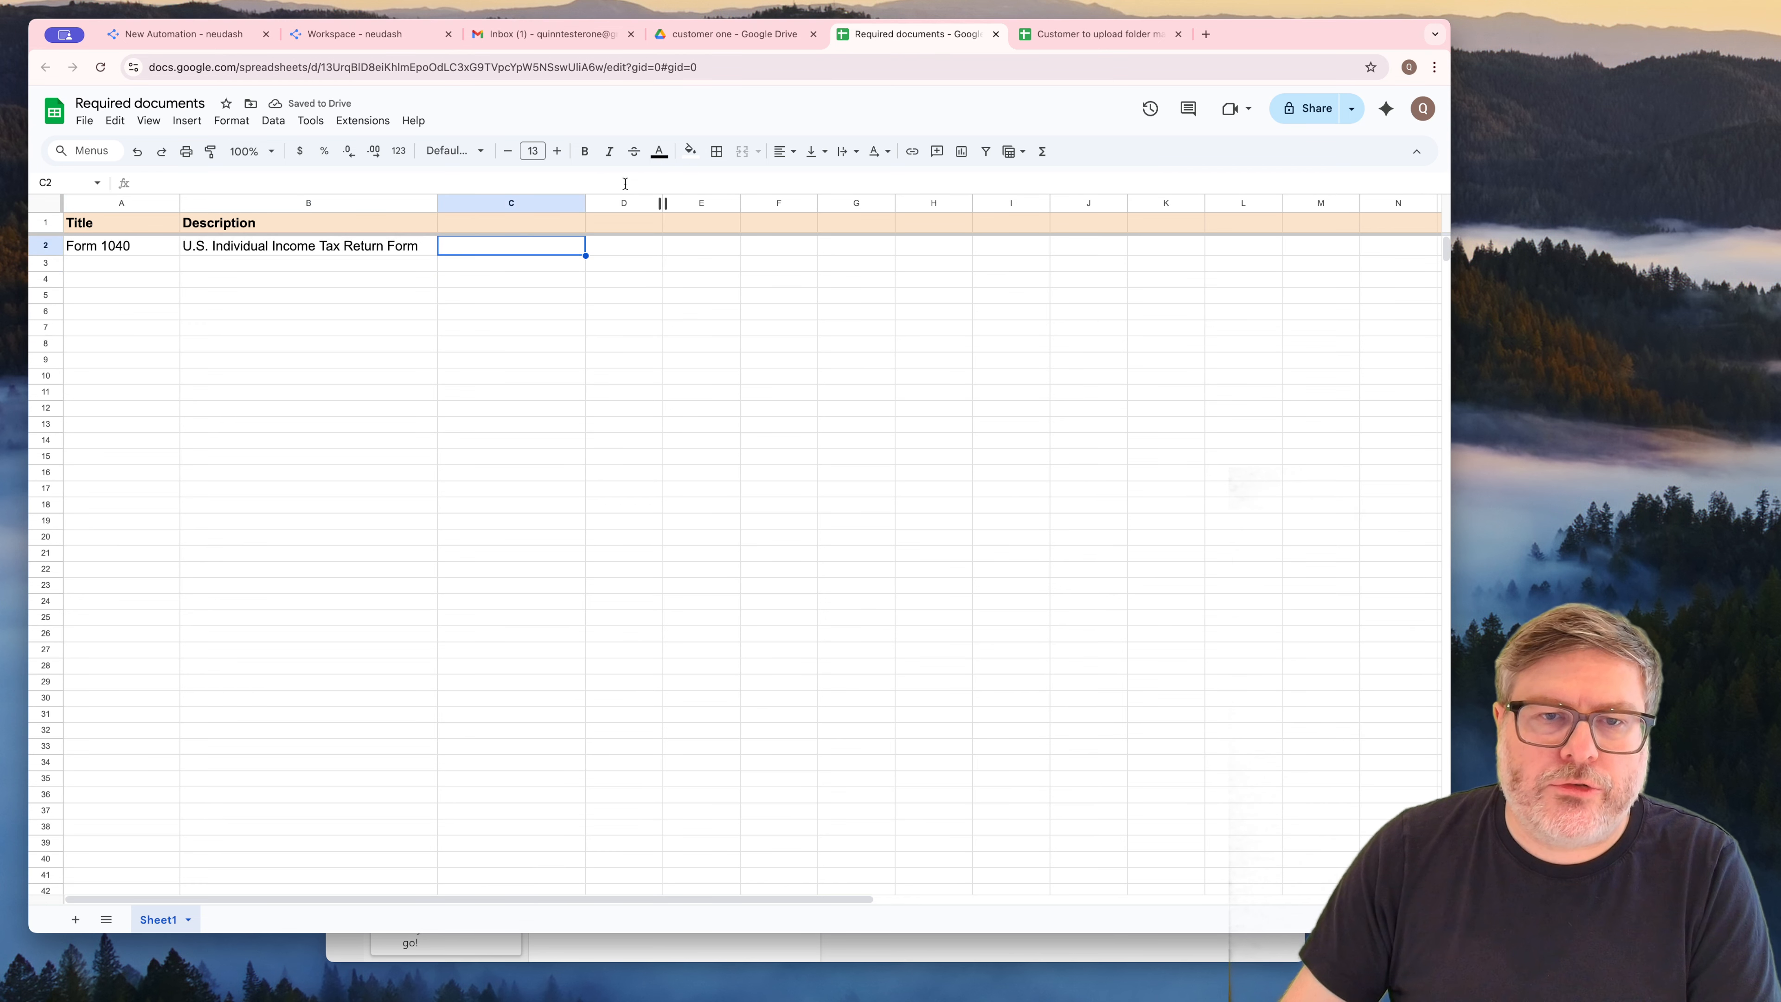
{"action": "mouse_move", "coordinate": [585, 204]}
{"action": "left_mouse_down"}
{"action": "mouse_move", "coordinate": [604, 203]}
{"action": "mouse_move", "coordinate": [574, 205]}
{"action": "left_mouse_up"}
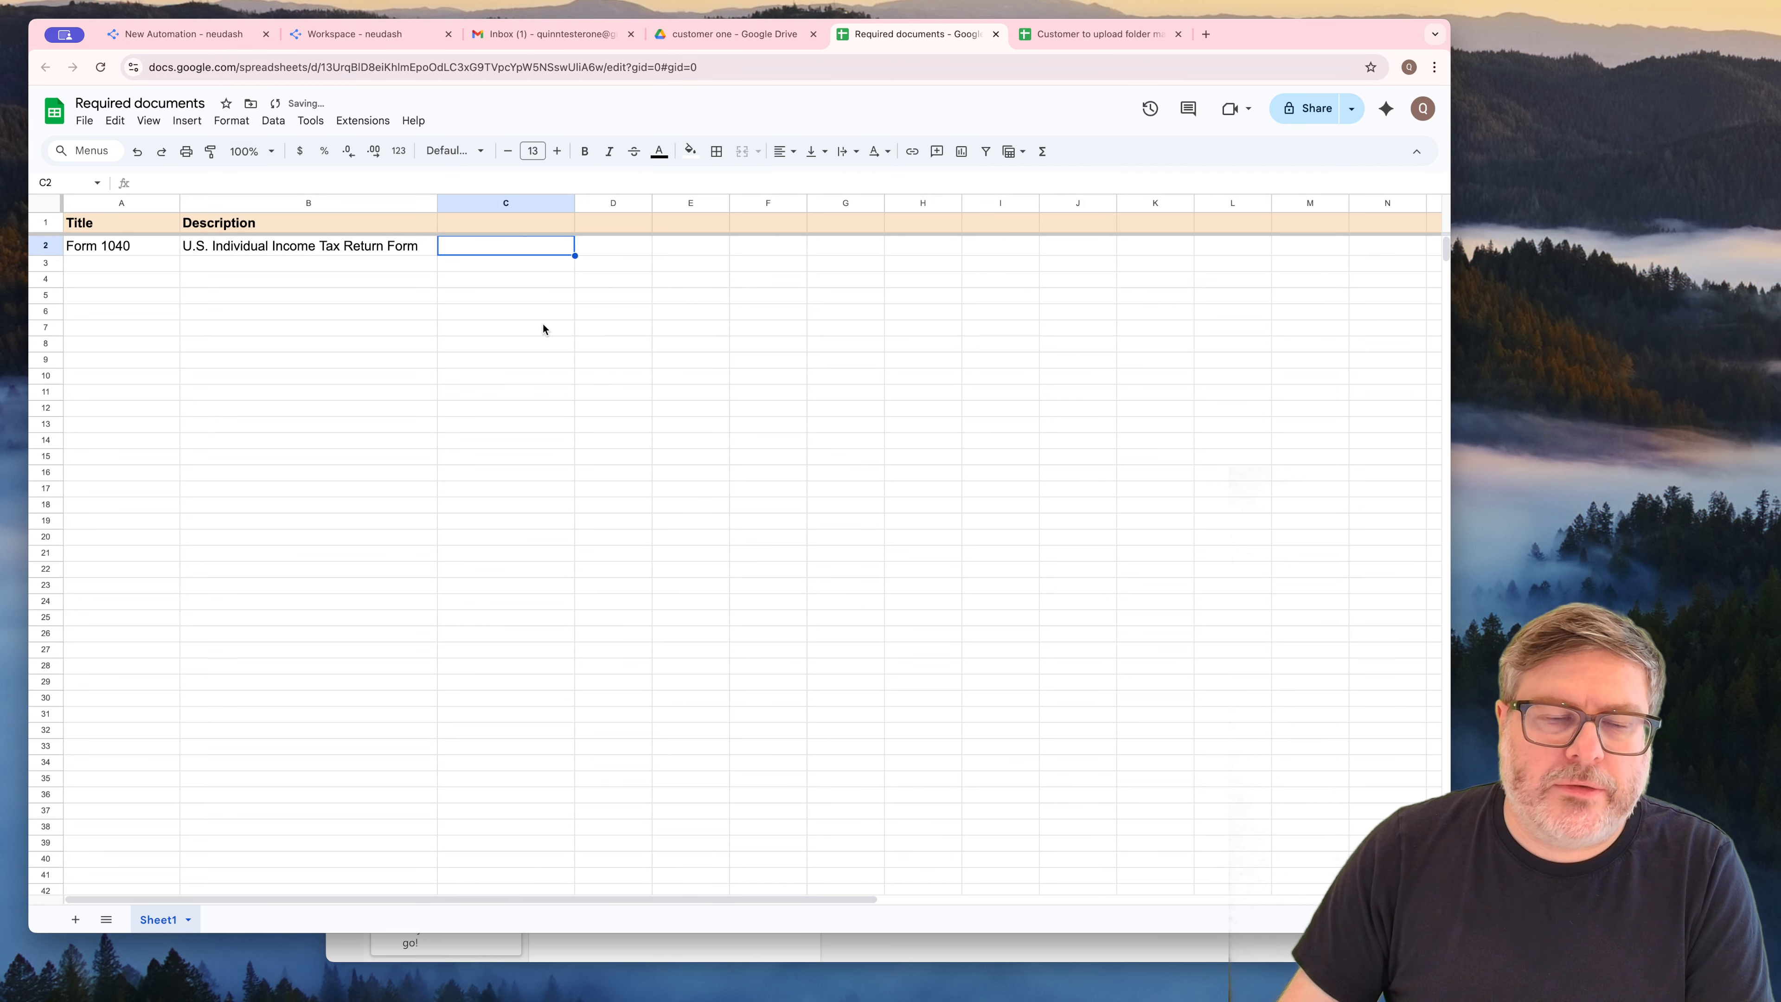
{"action": "type", "text": "R"}
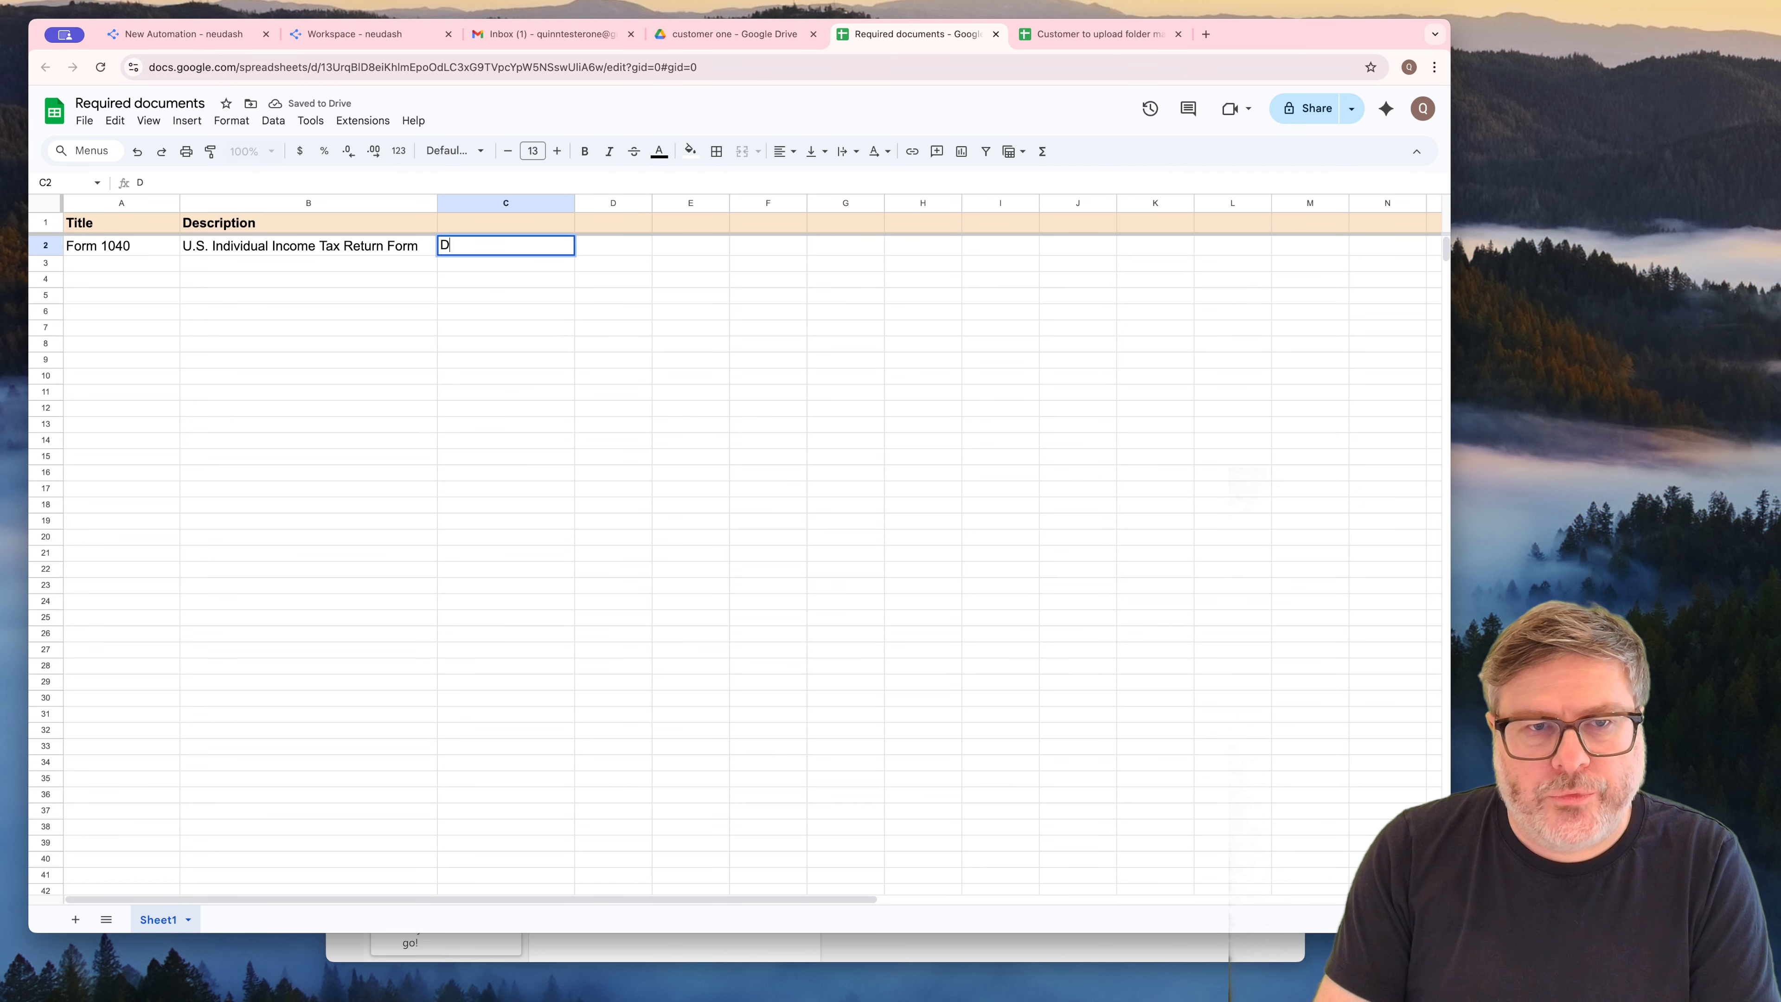
{"action": "key", "text": "BackSpace"}
Enter the heading "Link to drive document" in C1 and widen column C to nearly the width of column B
{"action": "key", "text": "Up"}
{"action": "type", "text": "Lin"}
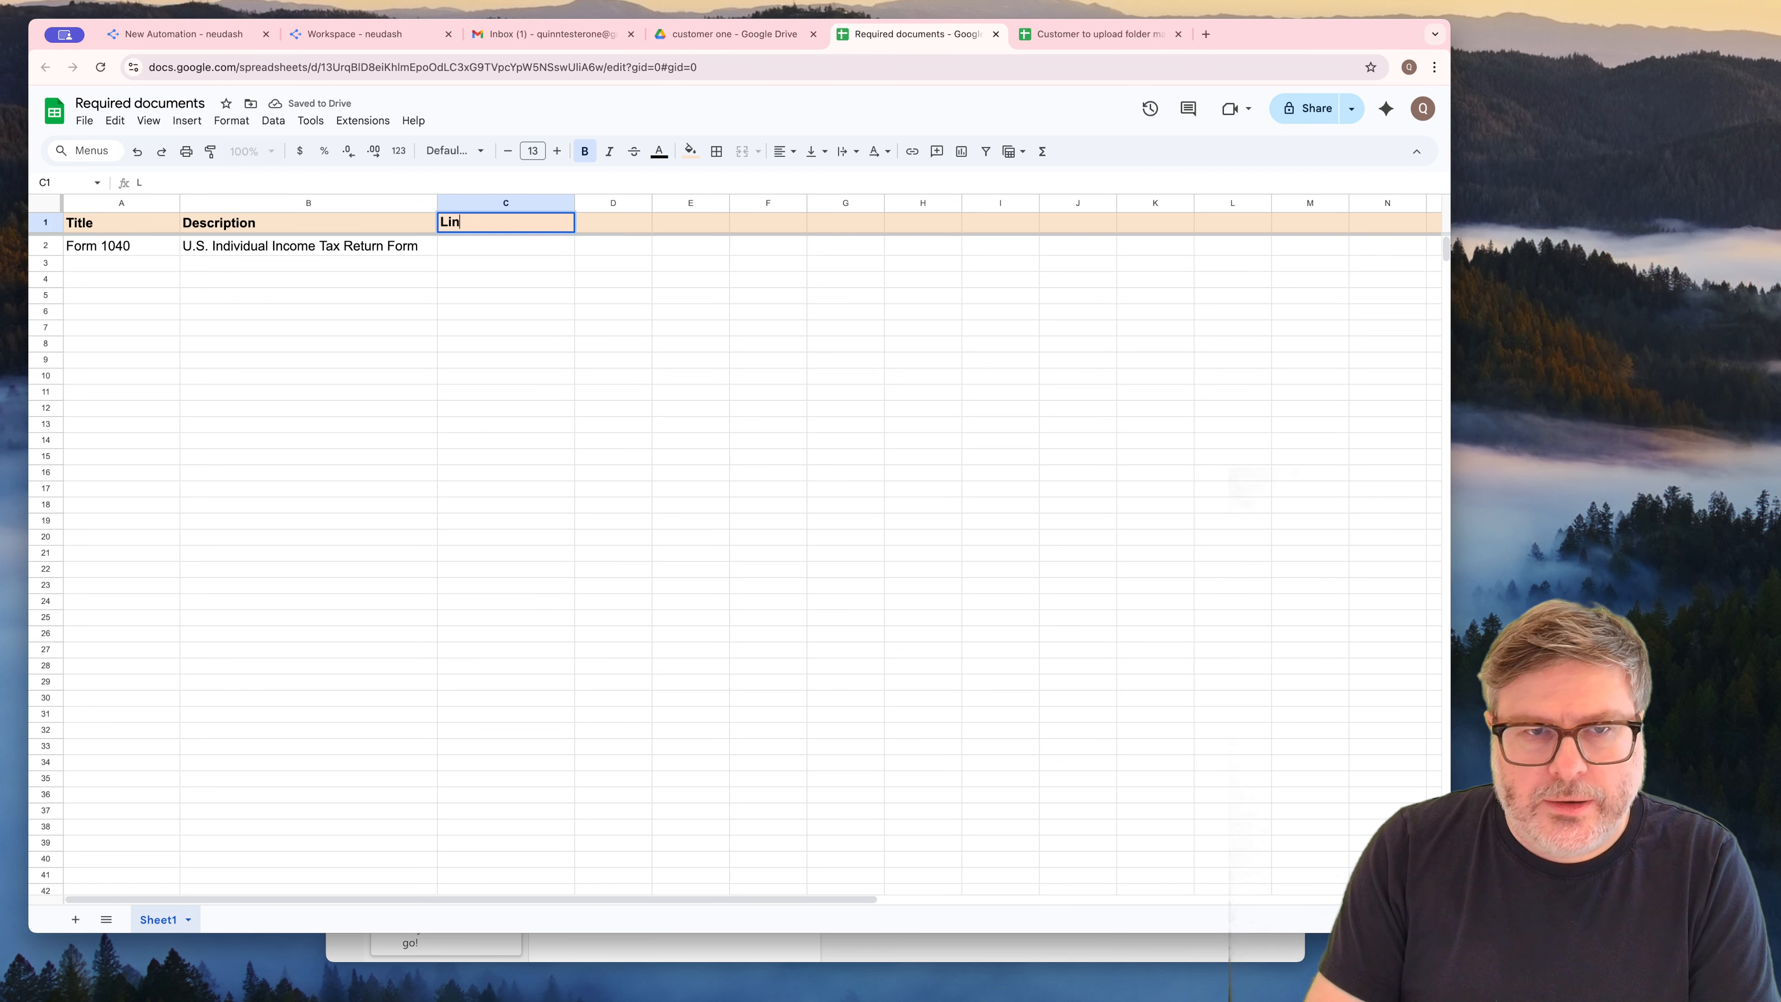
{"action": "type", "text": "k to drive document"}
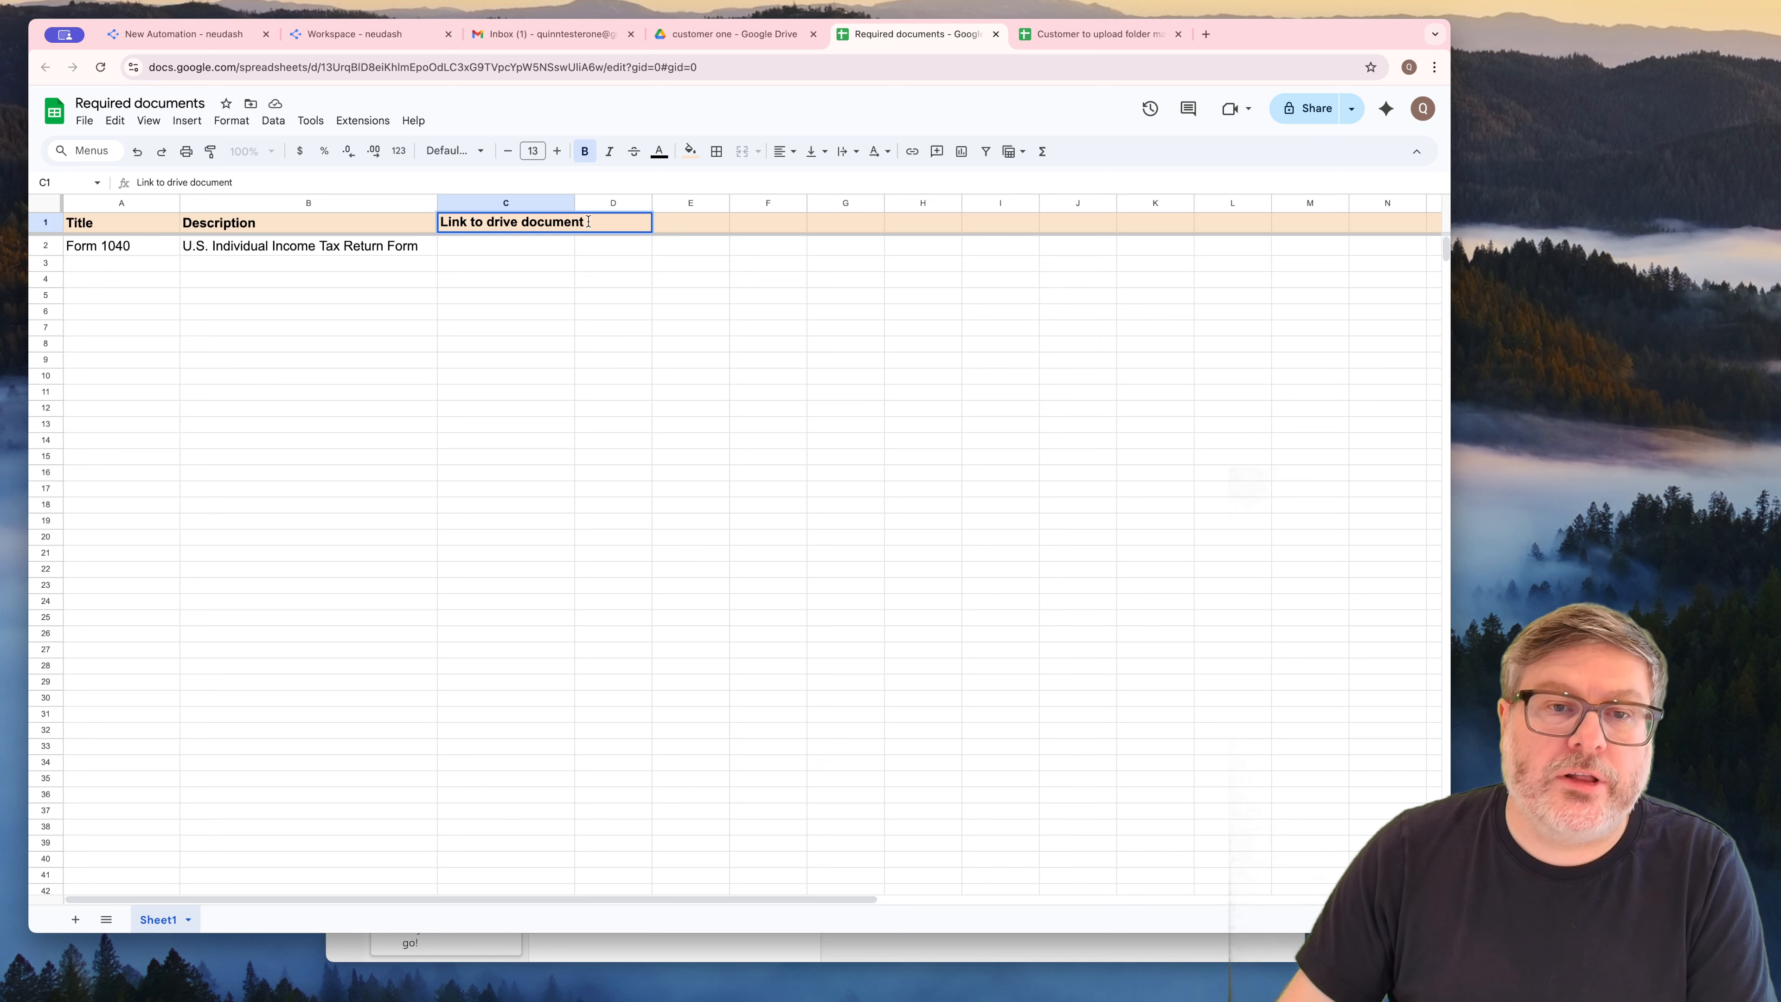
{"action": "left_click", "coordinate": [572, 279]}
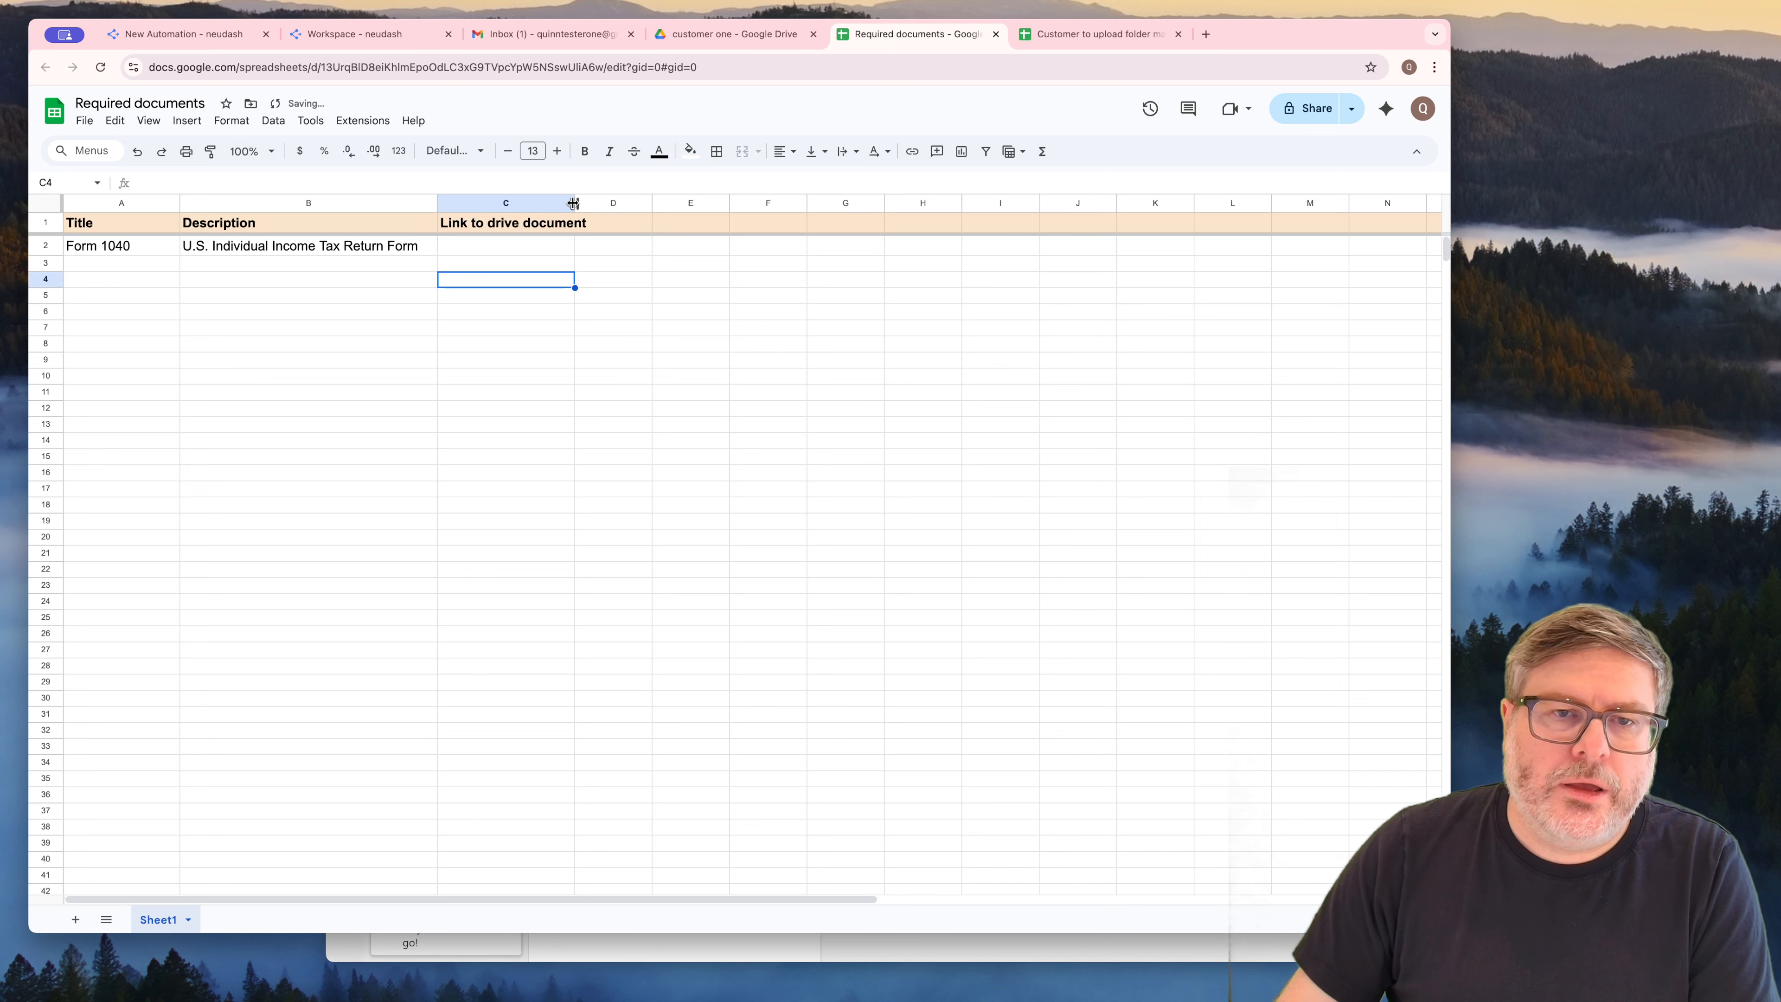
{"action": "left_click_drag", "start_coordinate": [574, 203], "coordinate": [680, 205]}
Enter the heading "Confirmed by human" in D1 and widen column D to fit it
{"action": "left_click", "coordinate": [698, 222]}
{"action": "type", "text": "C"}
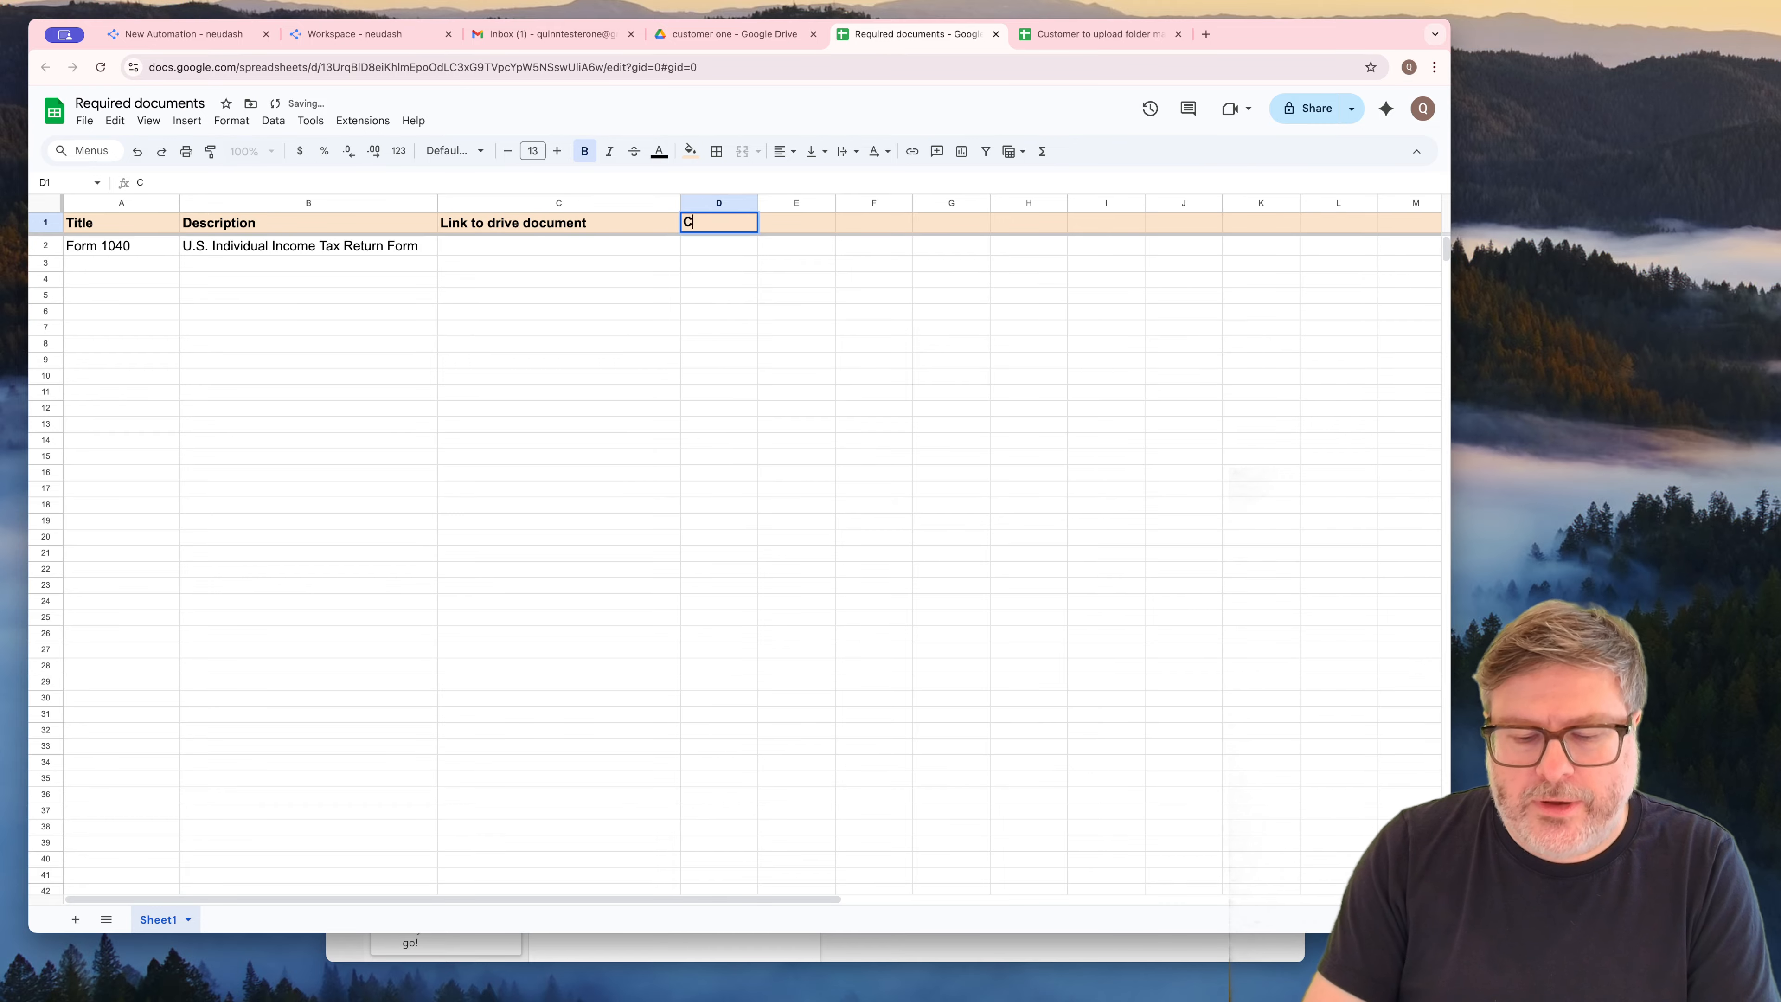
{"action": "type", "text": "onfirmed by hu"}
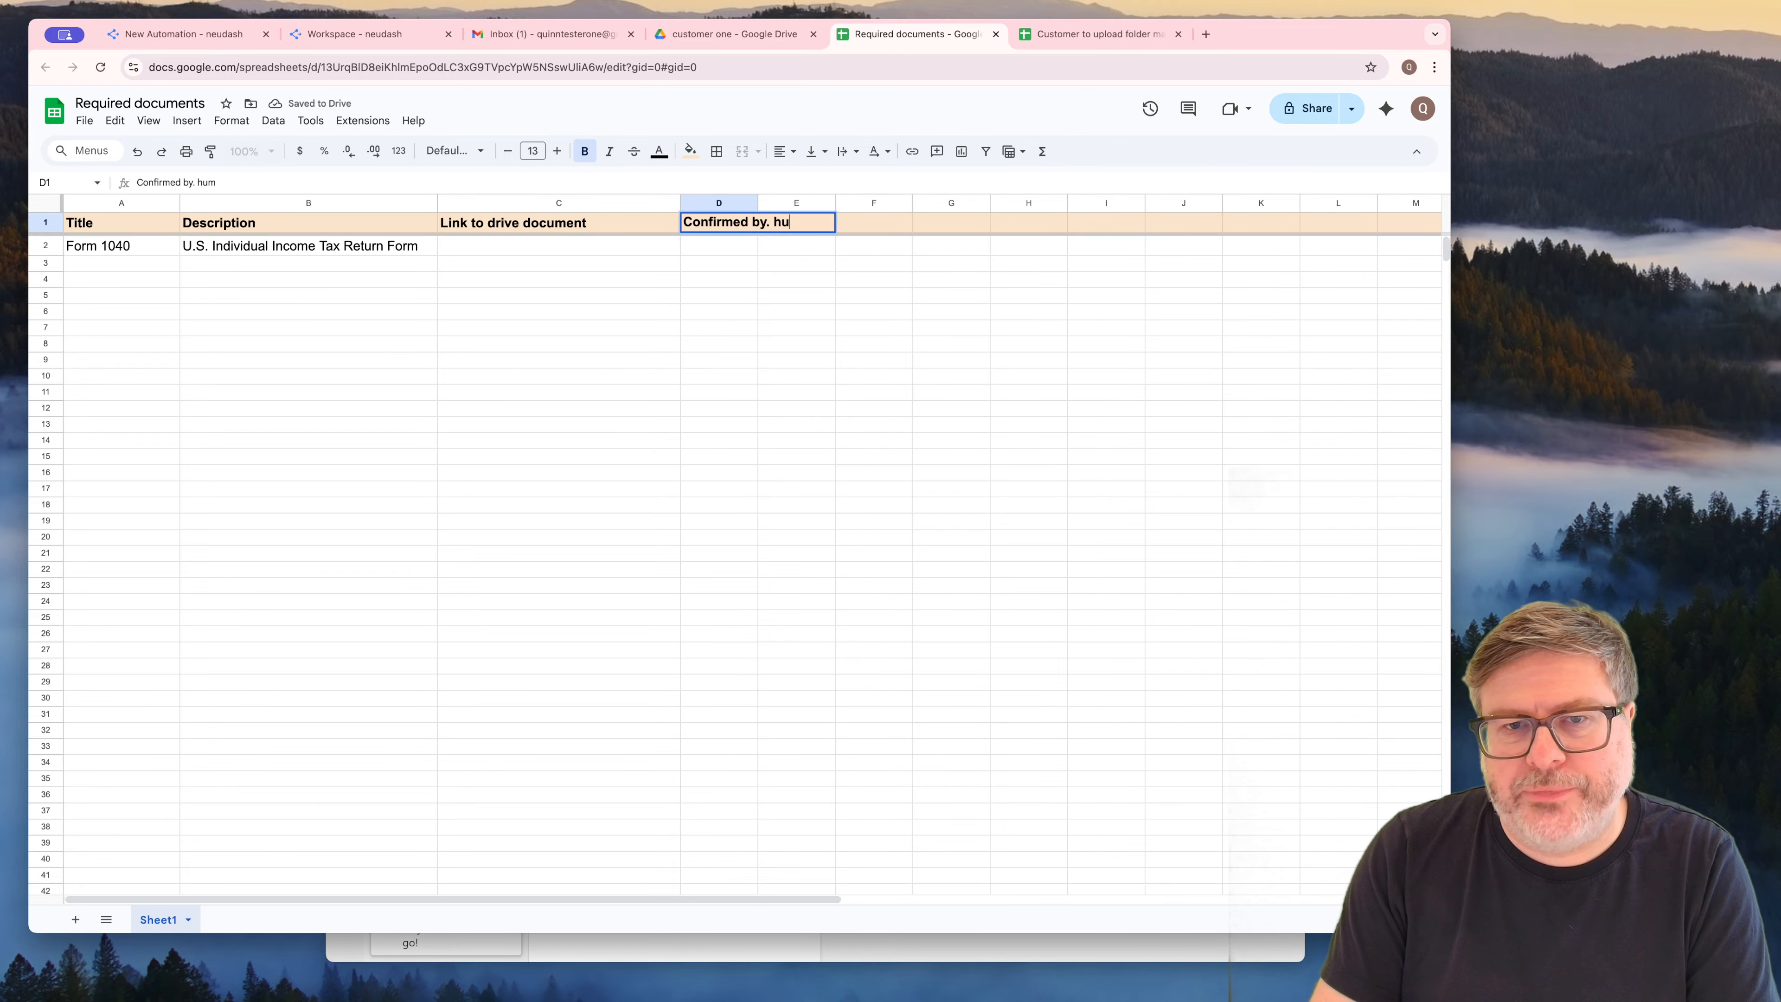
{"action": "key", "text": "BackSpace"}
{"action": "key", "text": "BackSpace"}
{"action": "type", "text": "human"}
{"action": "key", "text": "Return"}
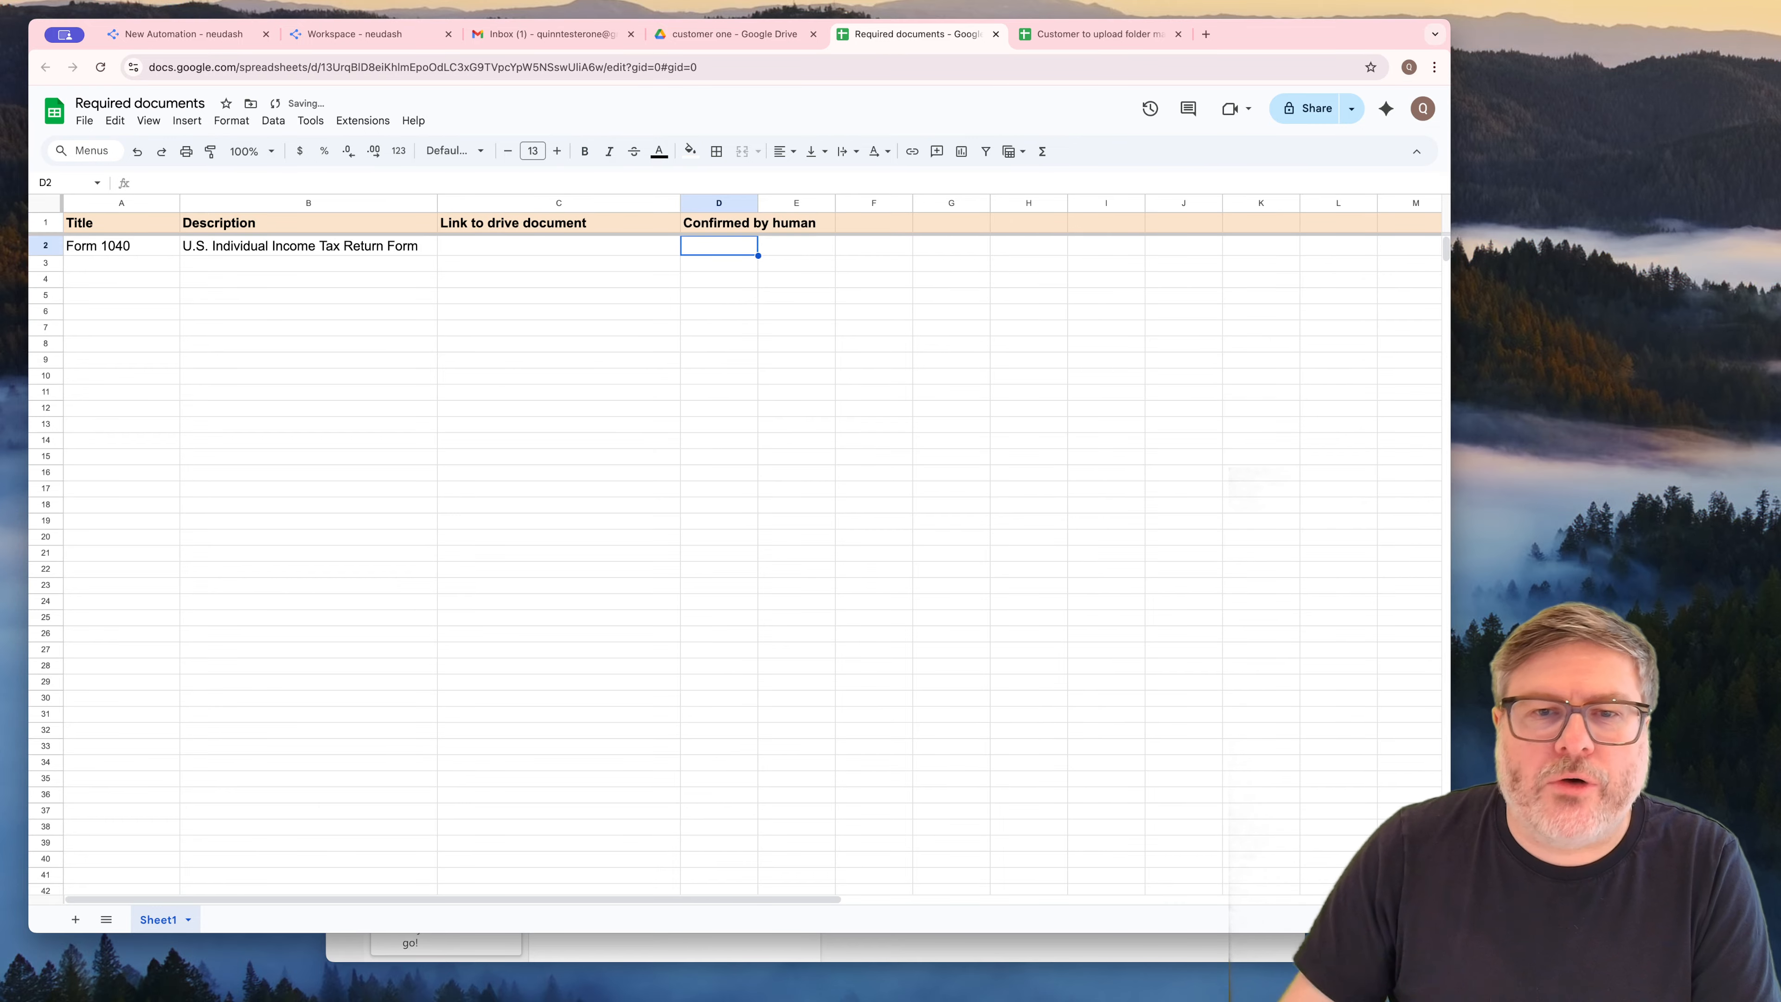
{"action": "left_click_drag", "start_coordinate": [757, 201], "coordinate": [840, 201]}
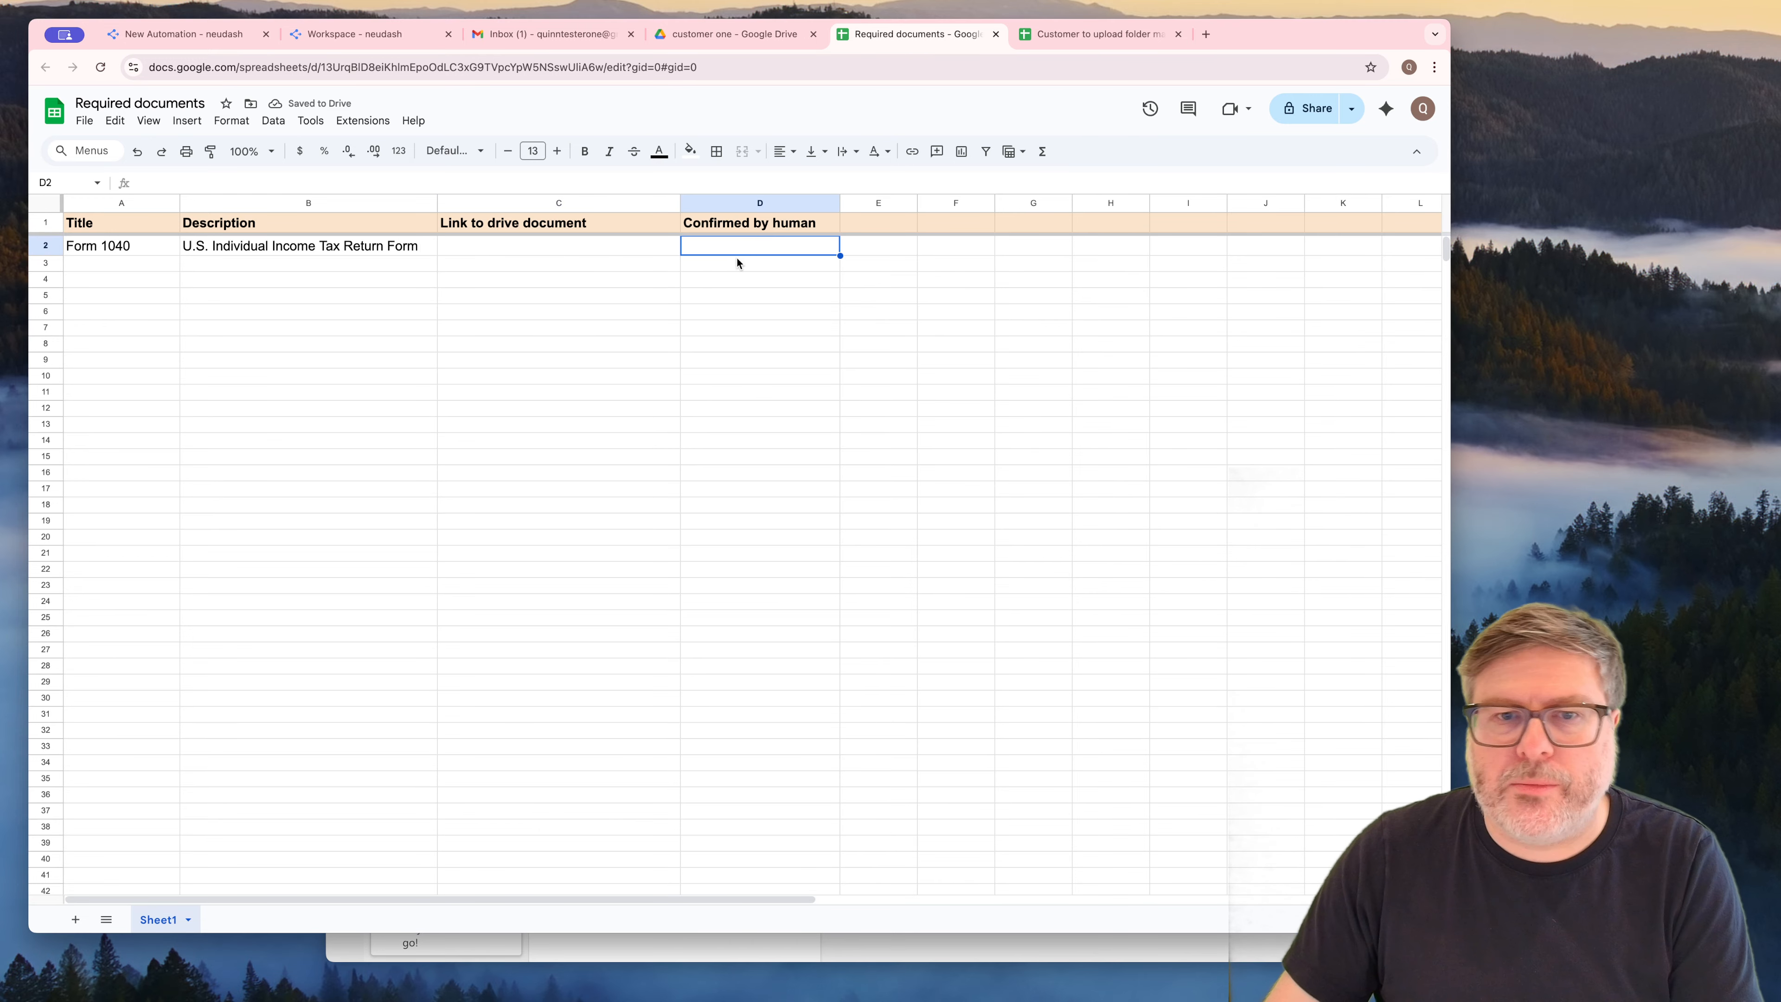
Enter "Passport photo" in cell A3 as the title of the second required document
{"action": "left_click", "coordinate": [638, 261]}
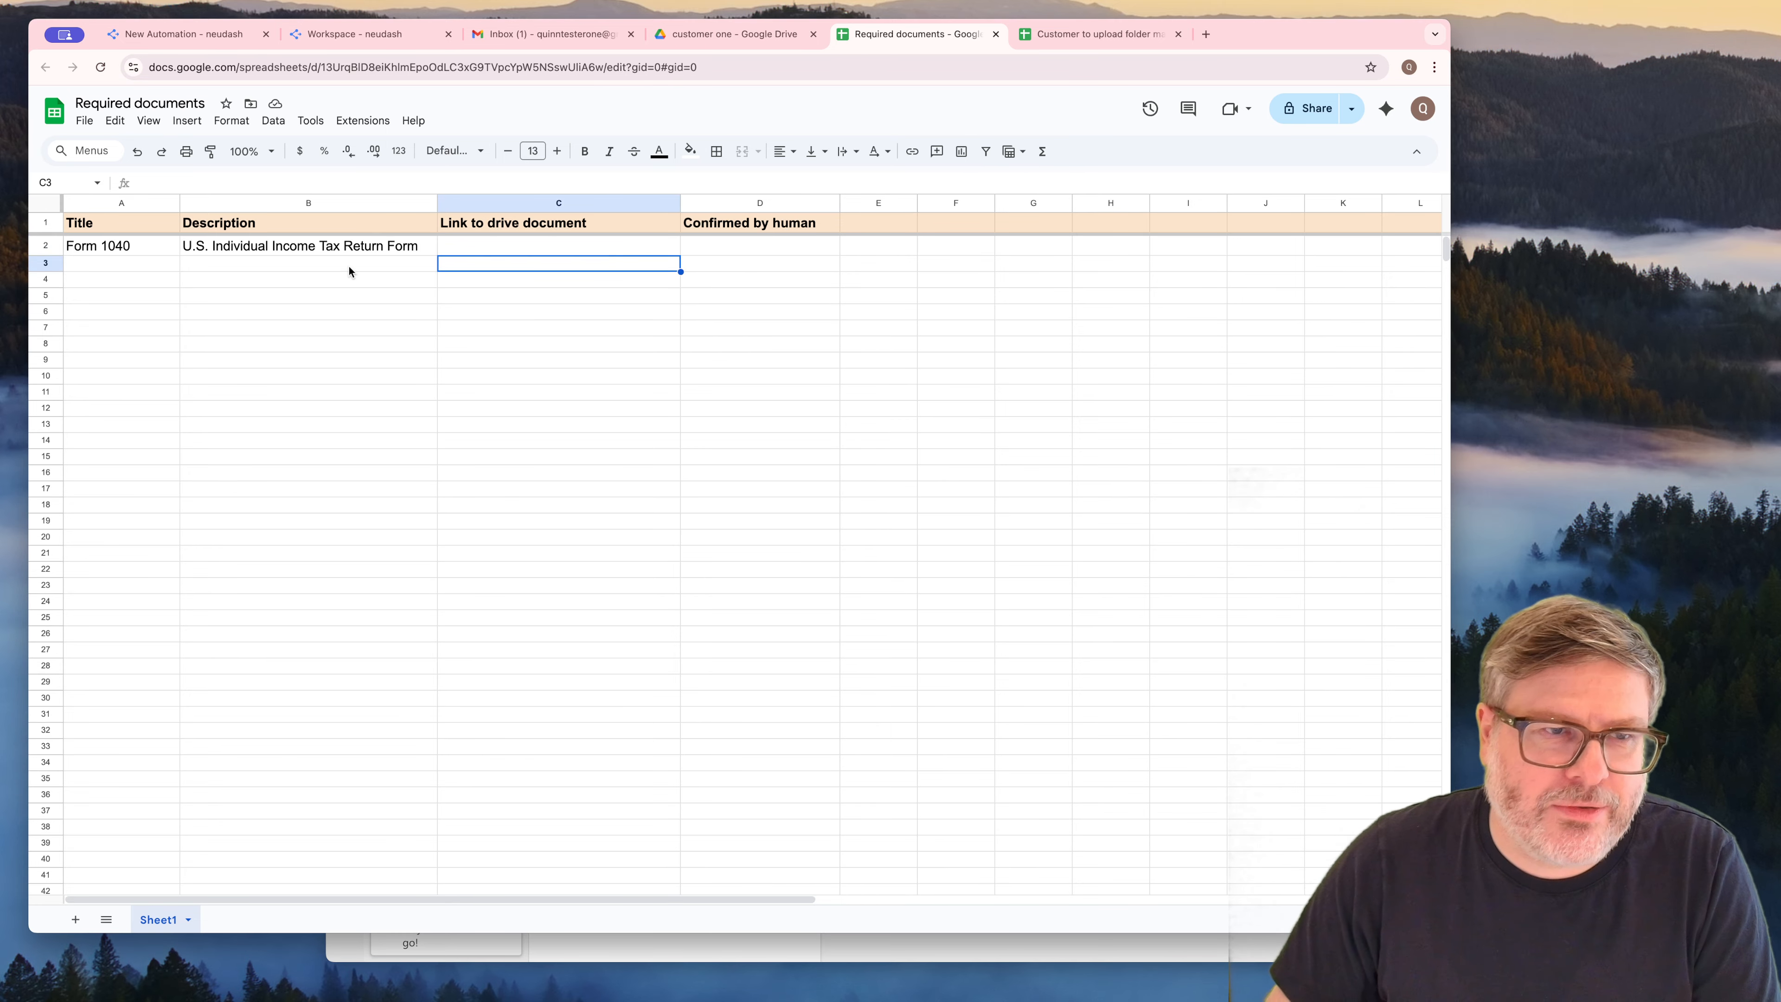
{"action": "left_click", "coordinate": [124, 284]}
{"action": "left_click", "coordinate": [120, 253]}
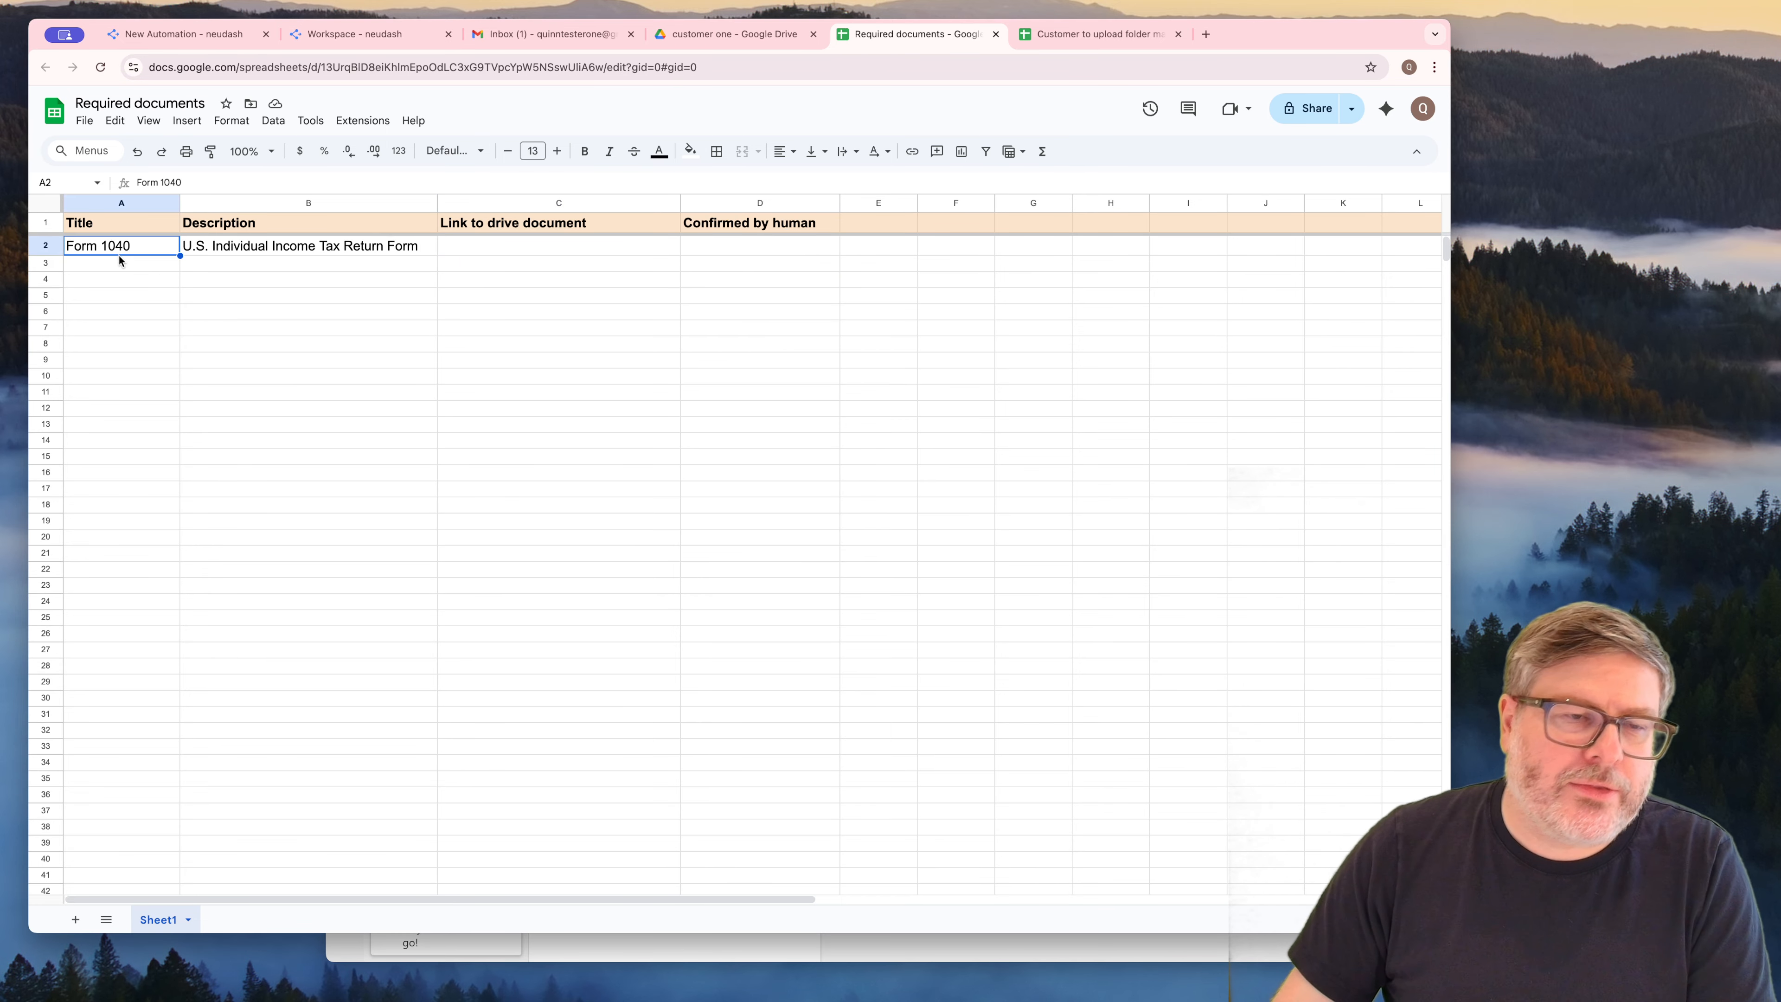
{"action": "left_click", "coordinate": [107, 264]}
{"action": "type", "text": "Pass"}
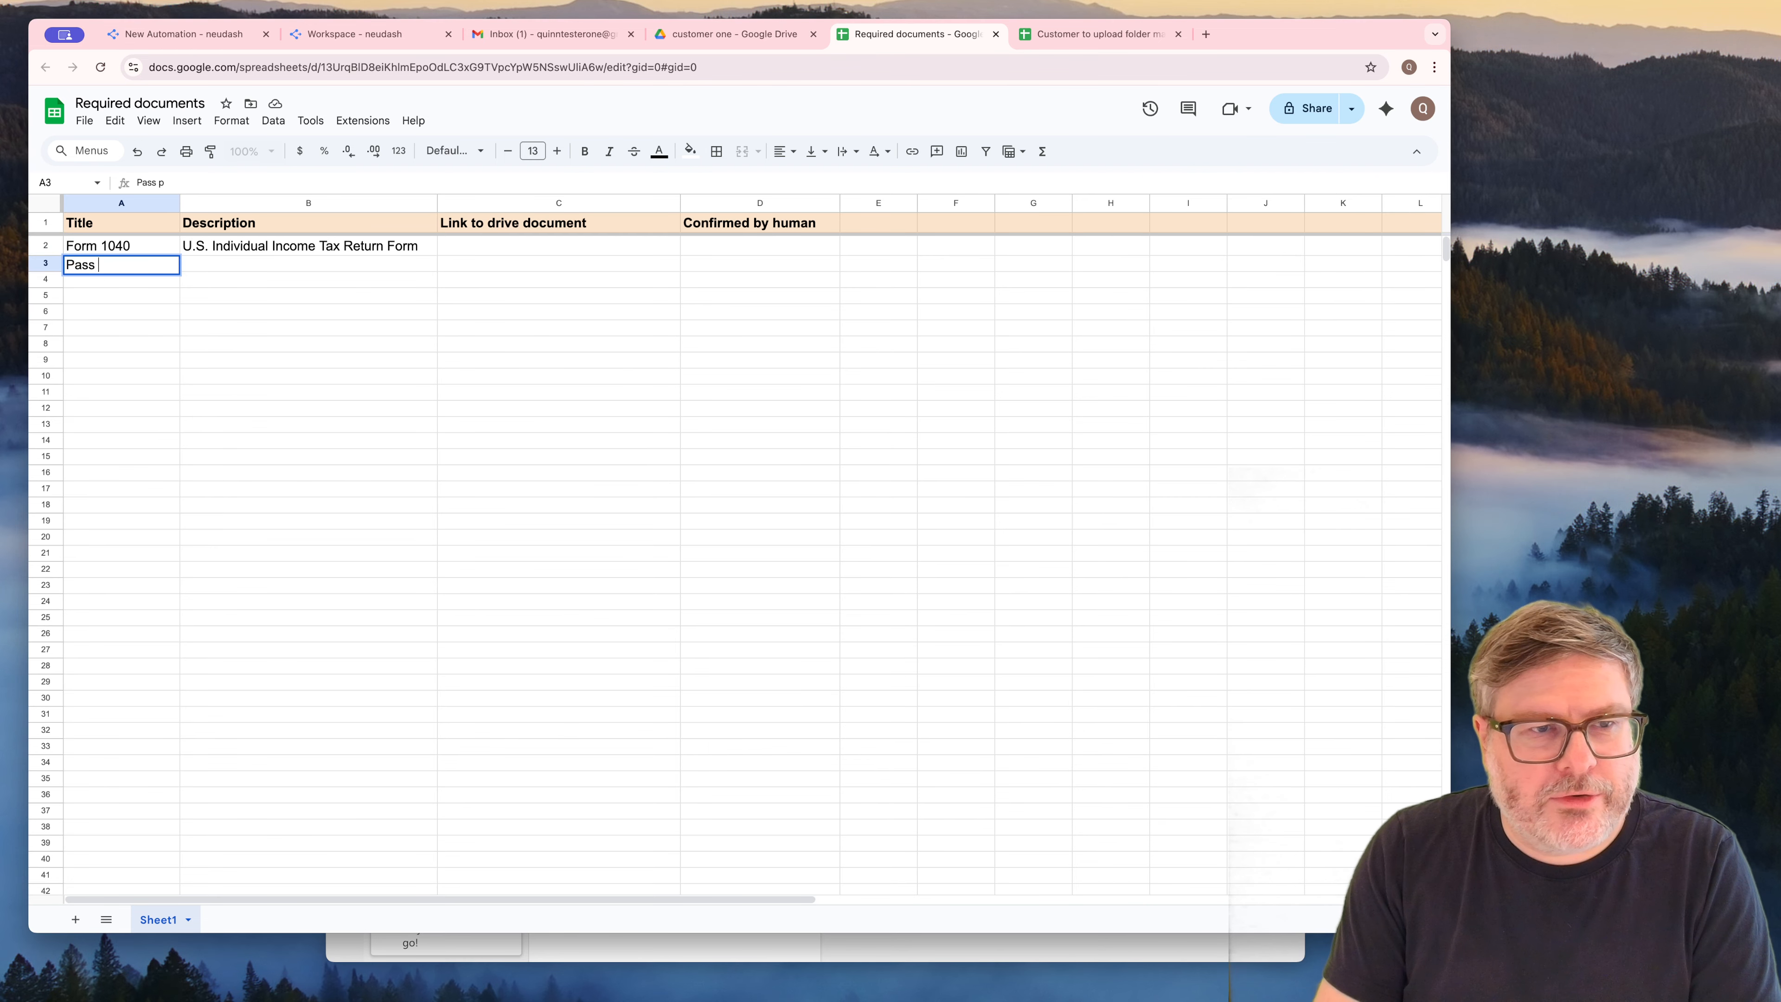
{"action": "type", "text": "port photo"}
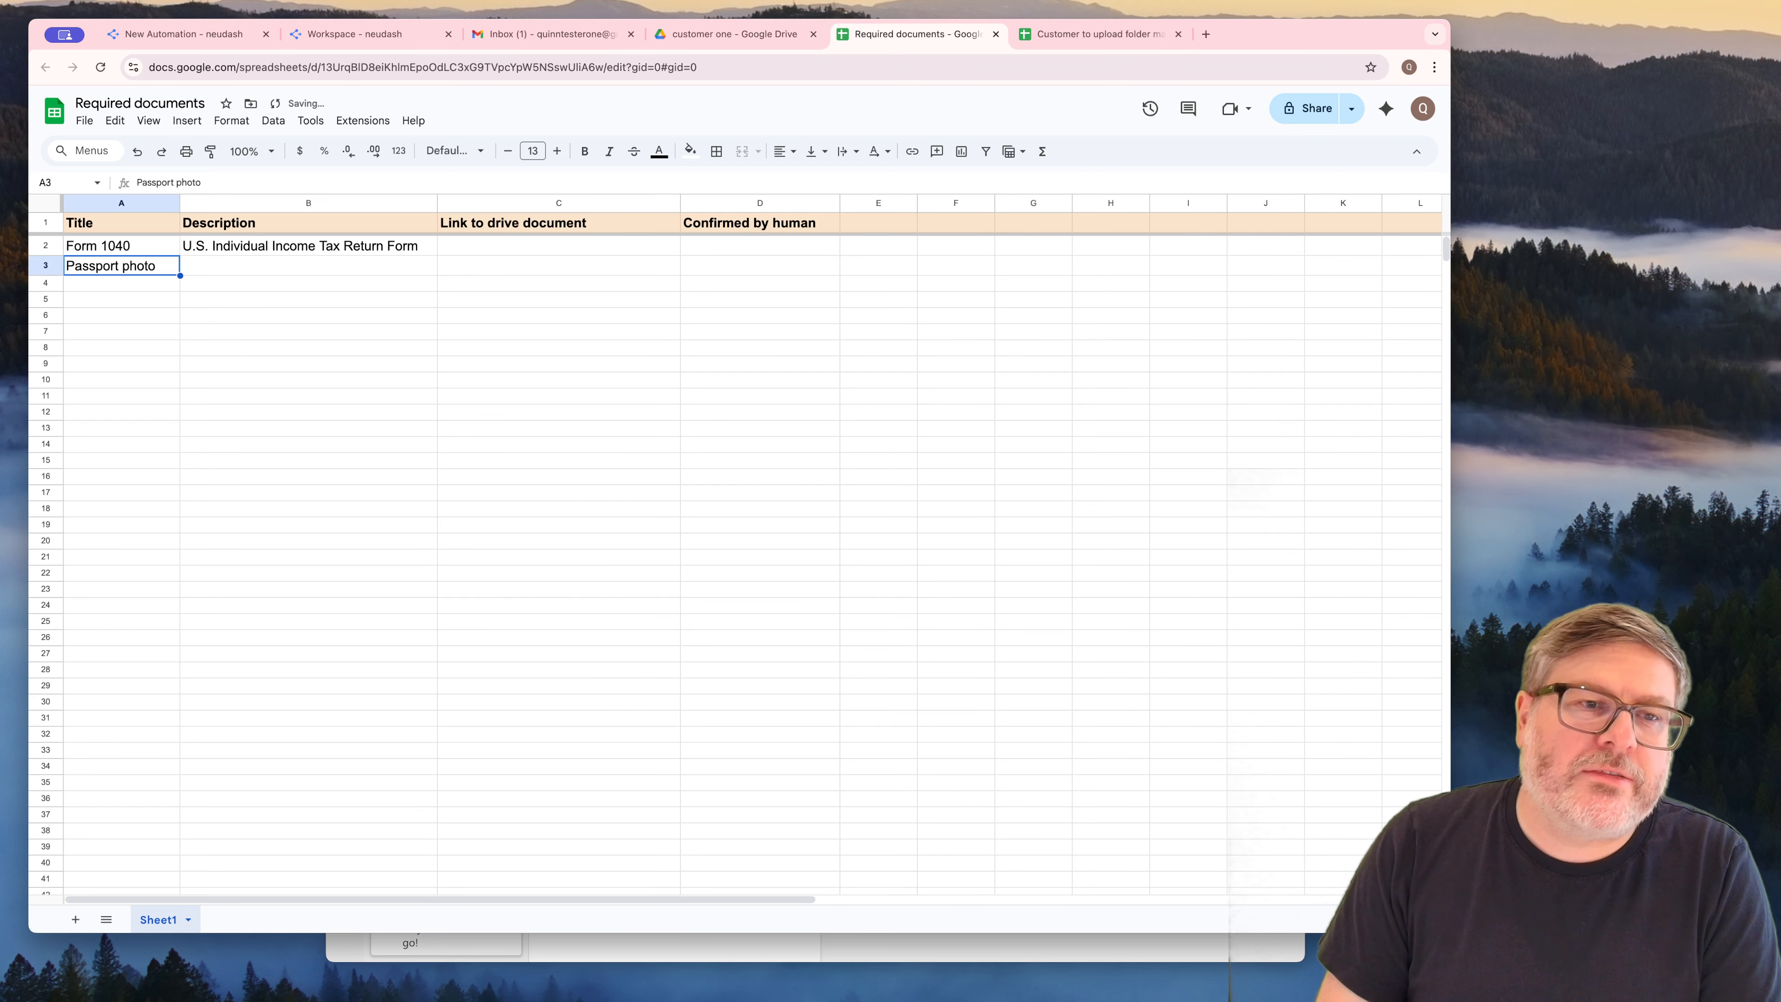
{"action": "key", "text": "Tab"}
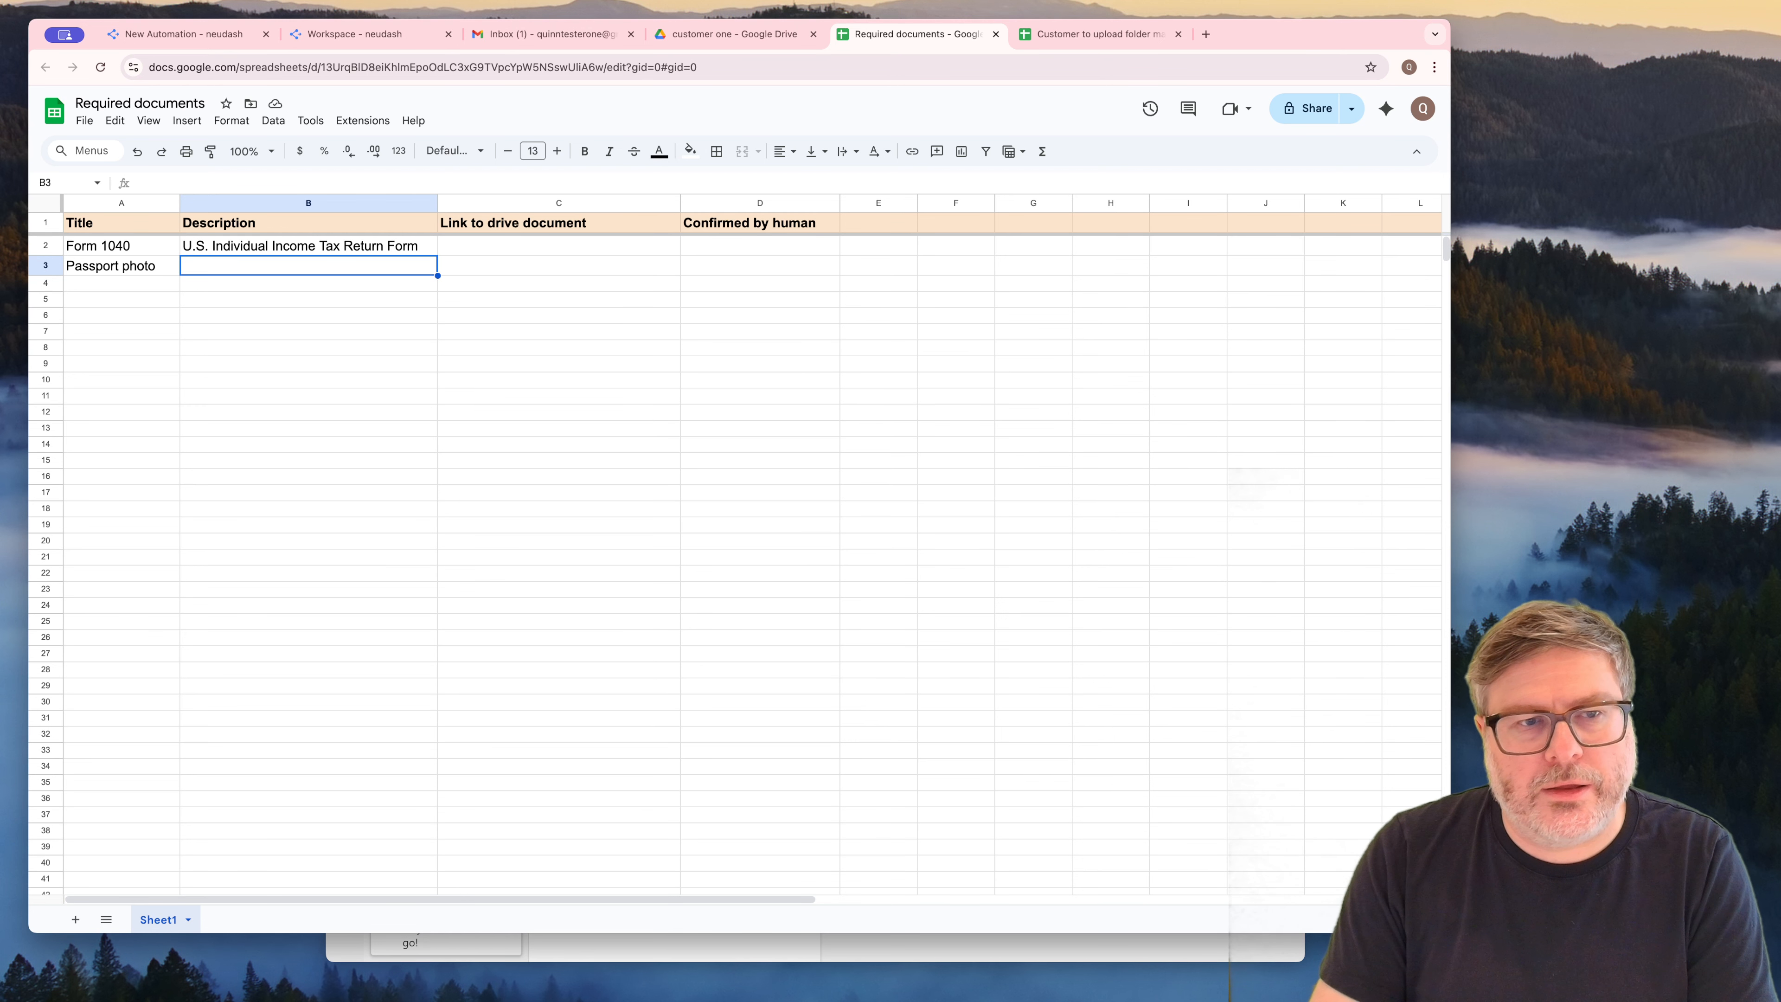
Enter "Picture of the passport details page" in cell B3 as the passport photo's description
{"action": "type", "text": "Picture of the "}
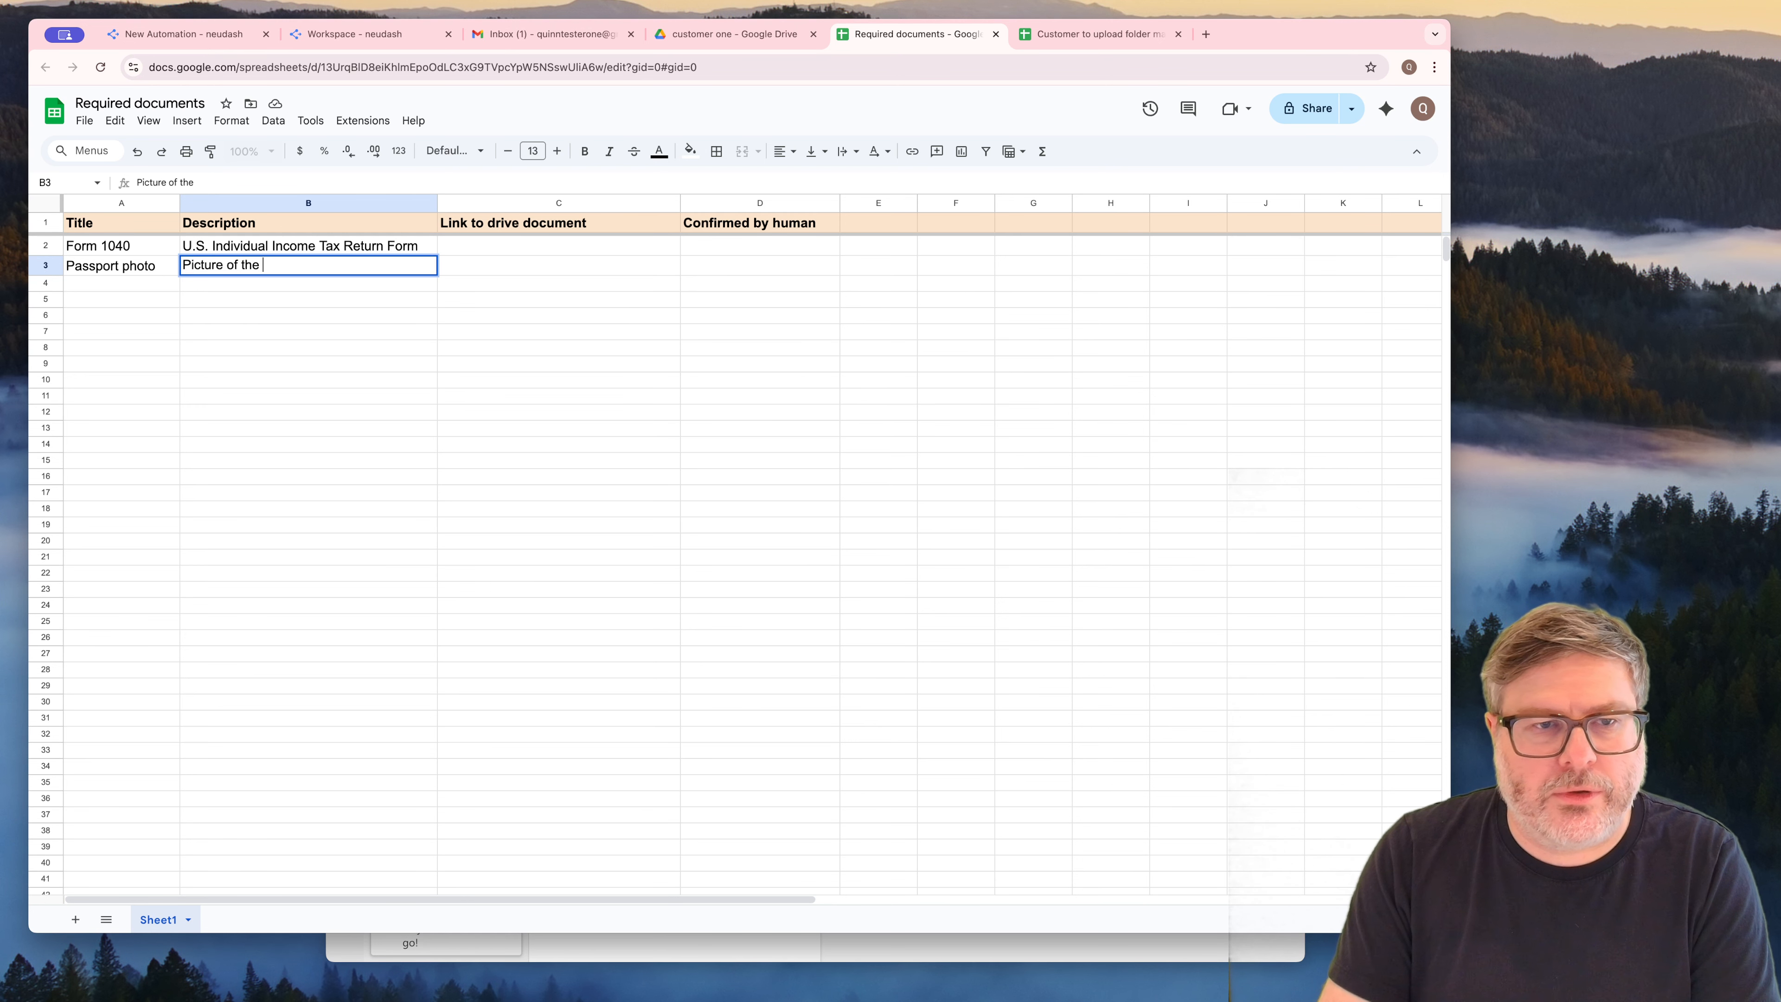
{"action": "type", "text": "pasp"}
{"action": "key", "text": "BackSpace"}
{"action": "key", "text": "BackSpace"}
{"action": "key", "text": "BackSpace"}
{"action": "key", "text": "BackSpace"}
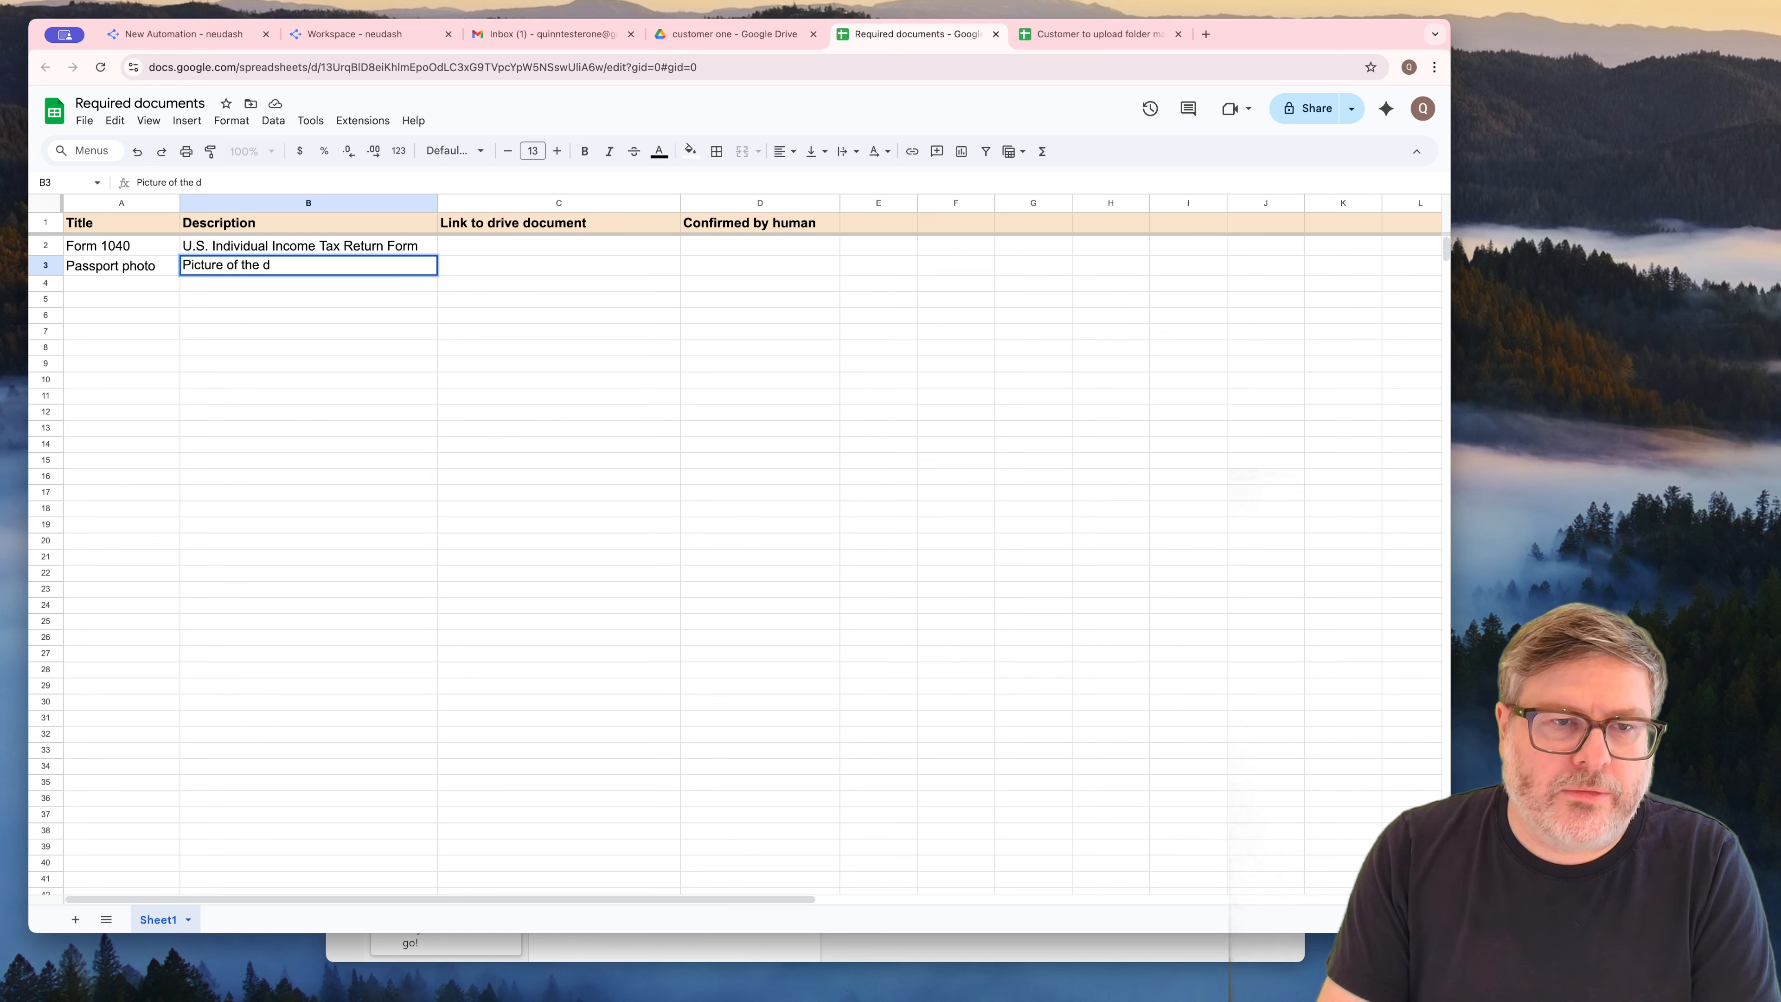
{"action": "type", "text": "passport details page"}
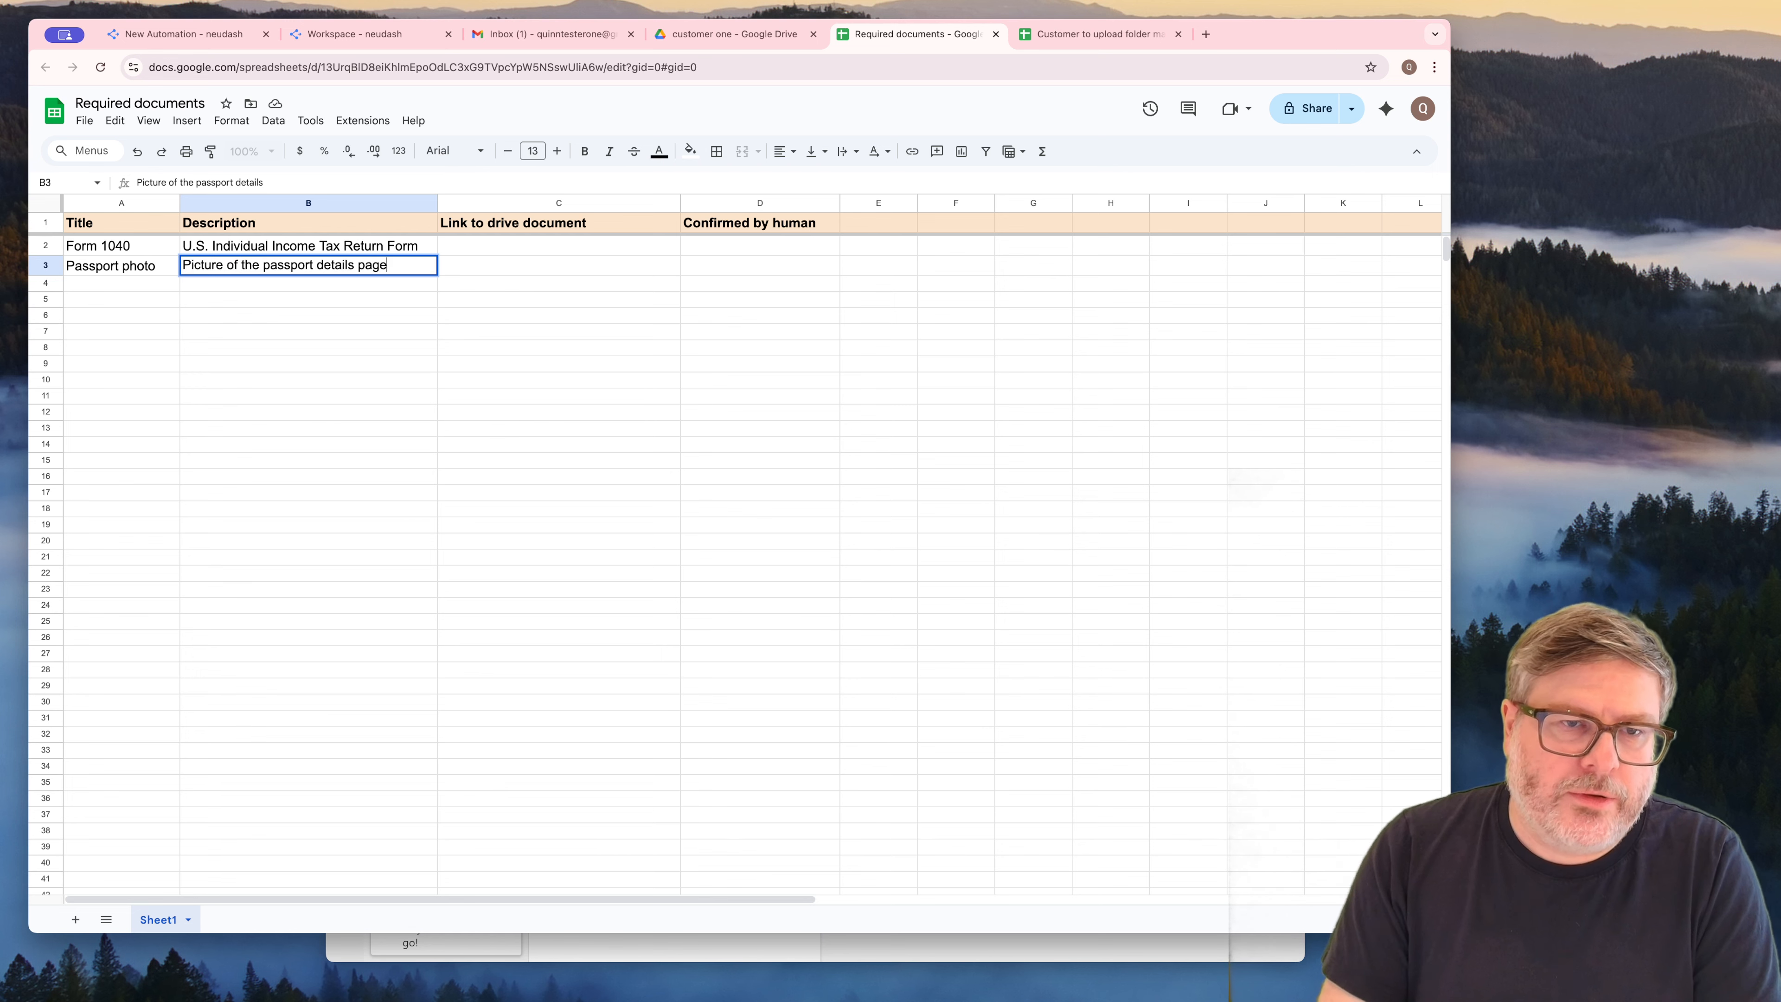
{"action": "key", "text": "Return"}
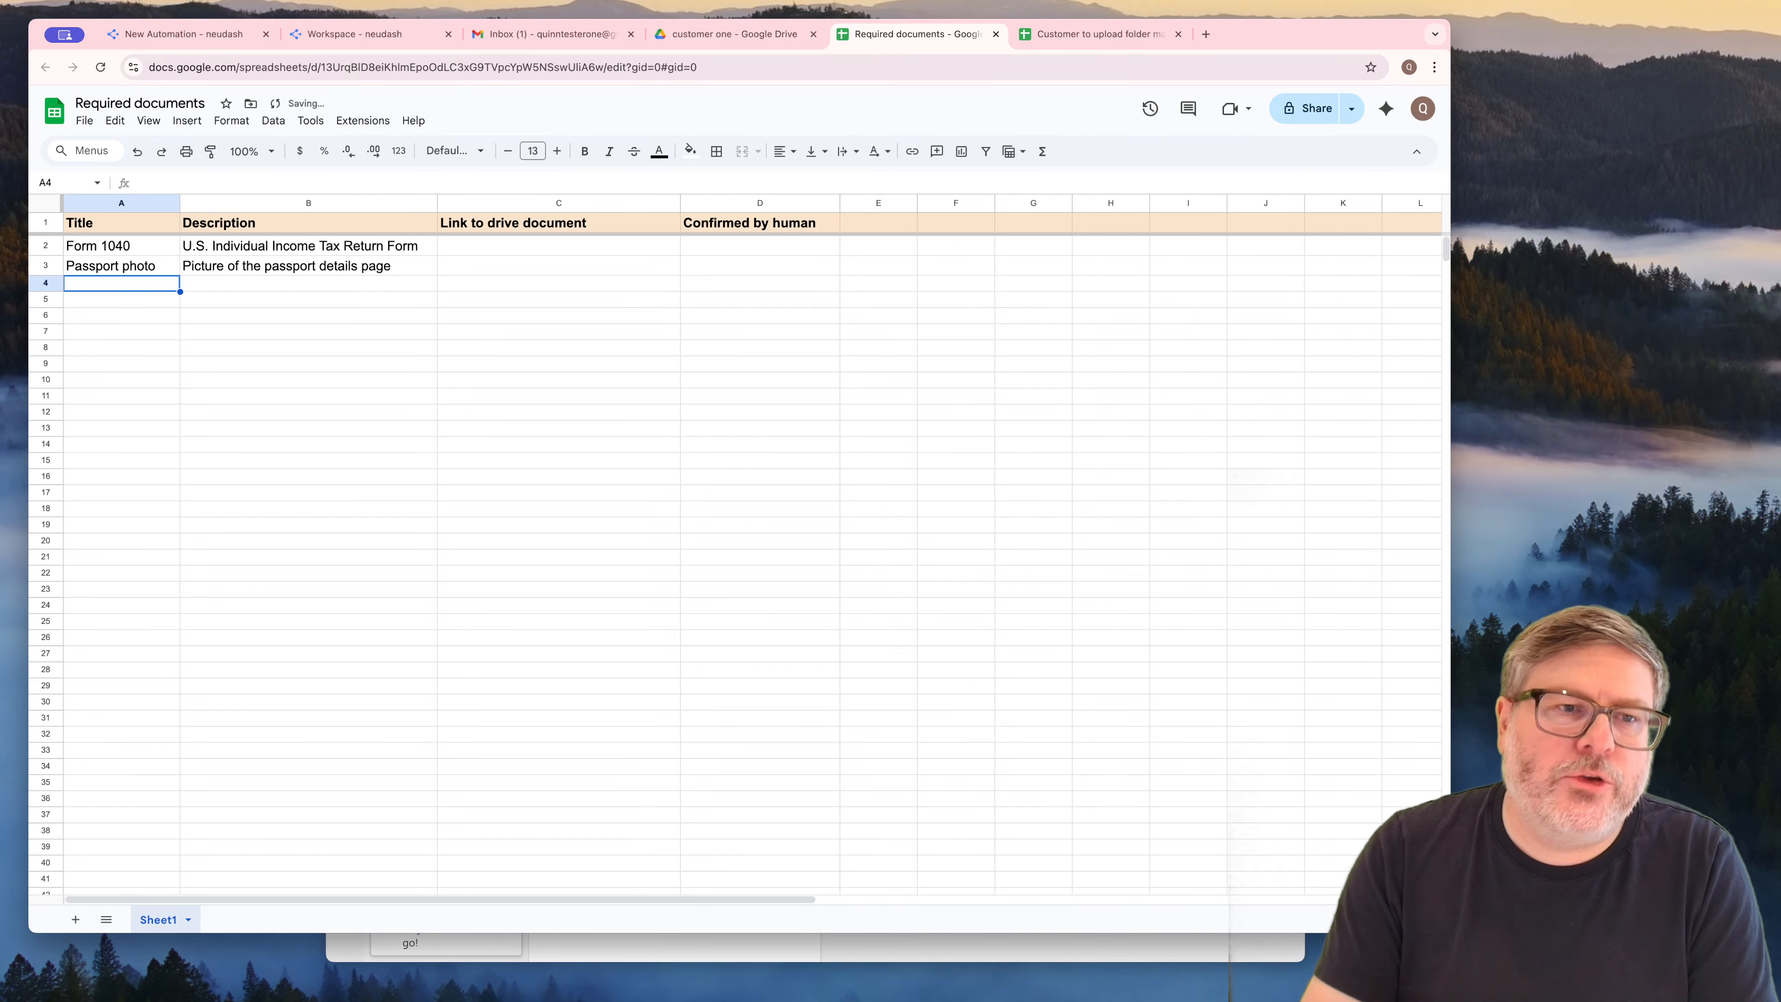
{"action": "left_click_drag", "start_coordinate": [121, 245], "coordinate": [121, 347]}
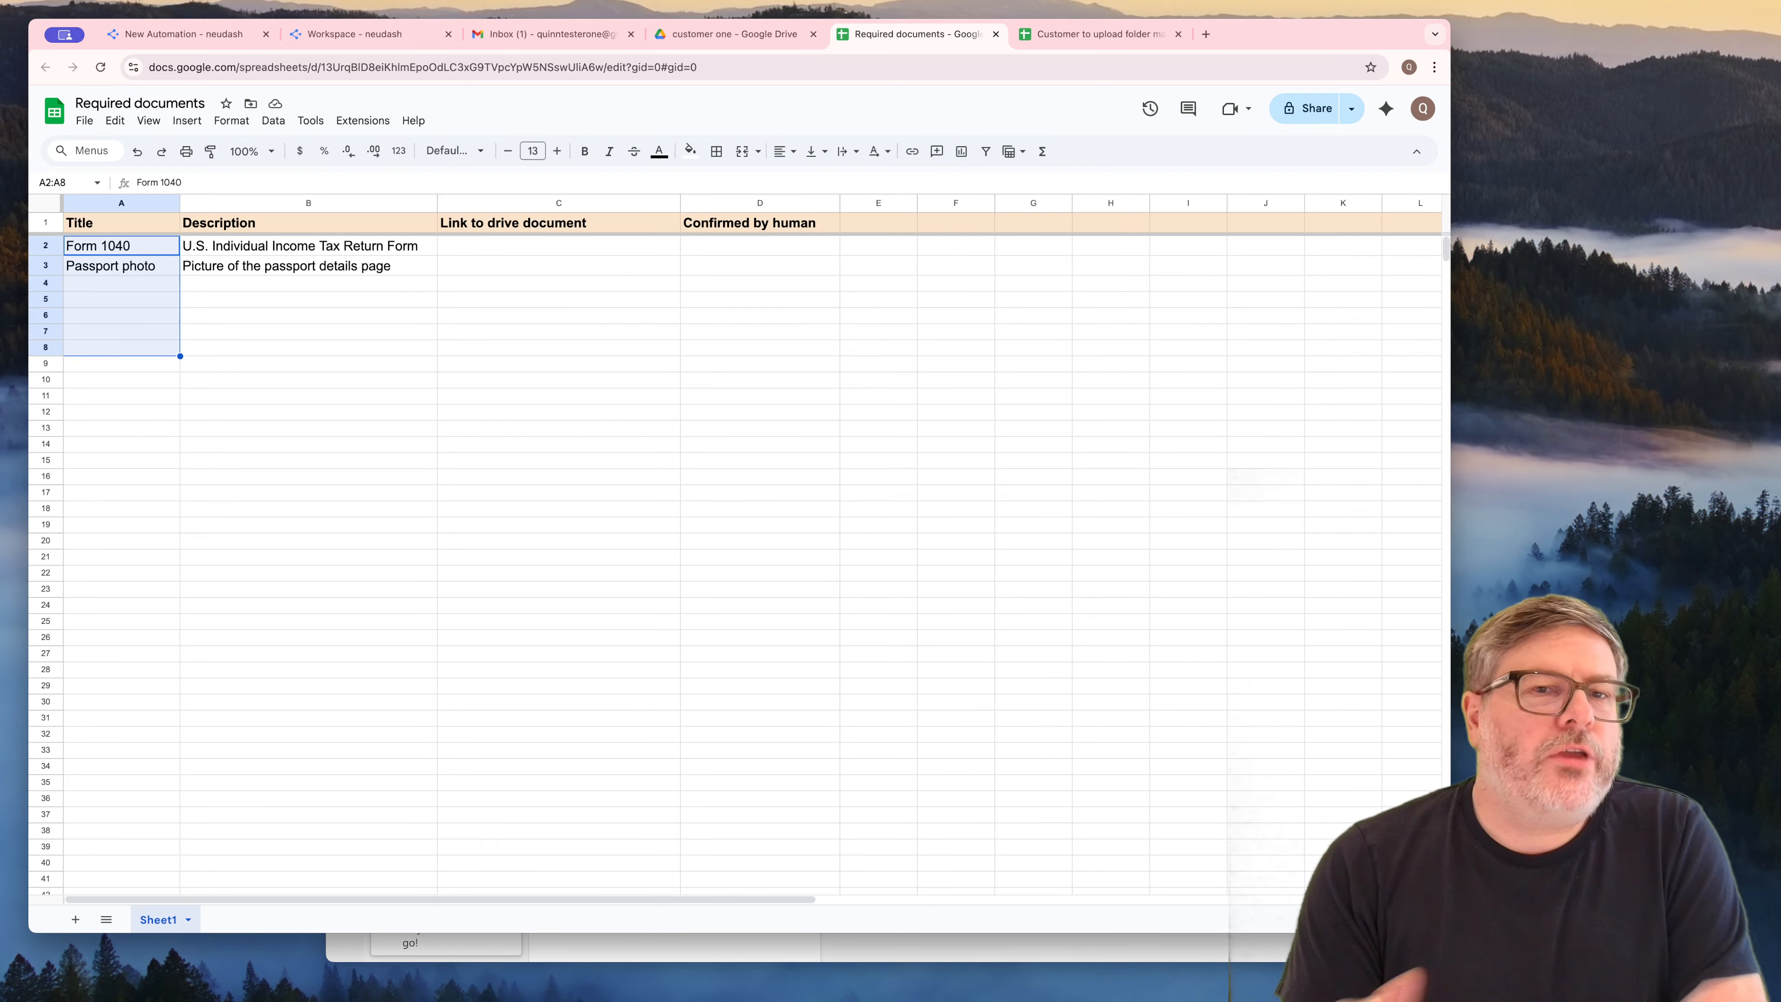
{"action": "left_click", "coordinate": [122, 246]}
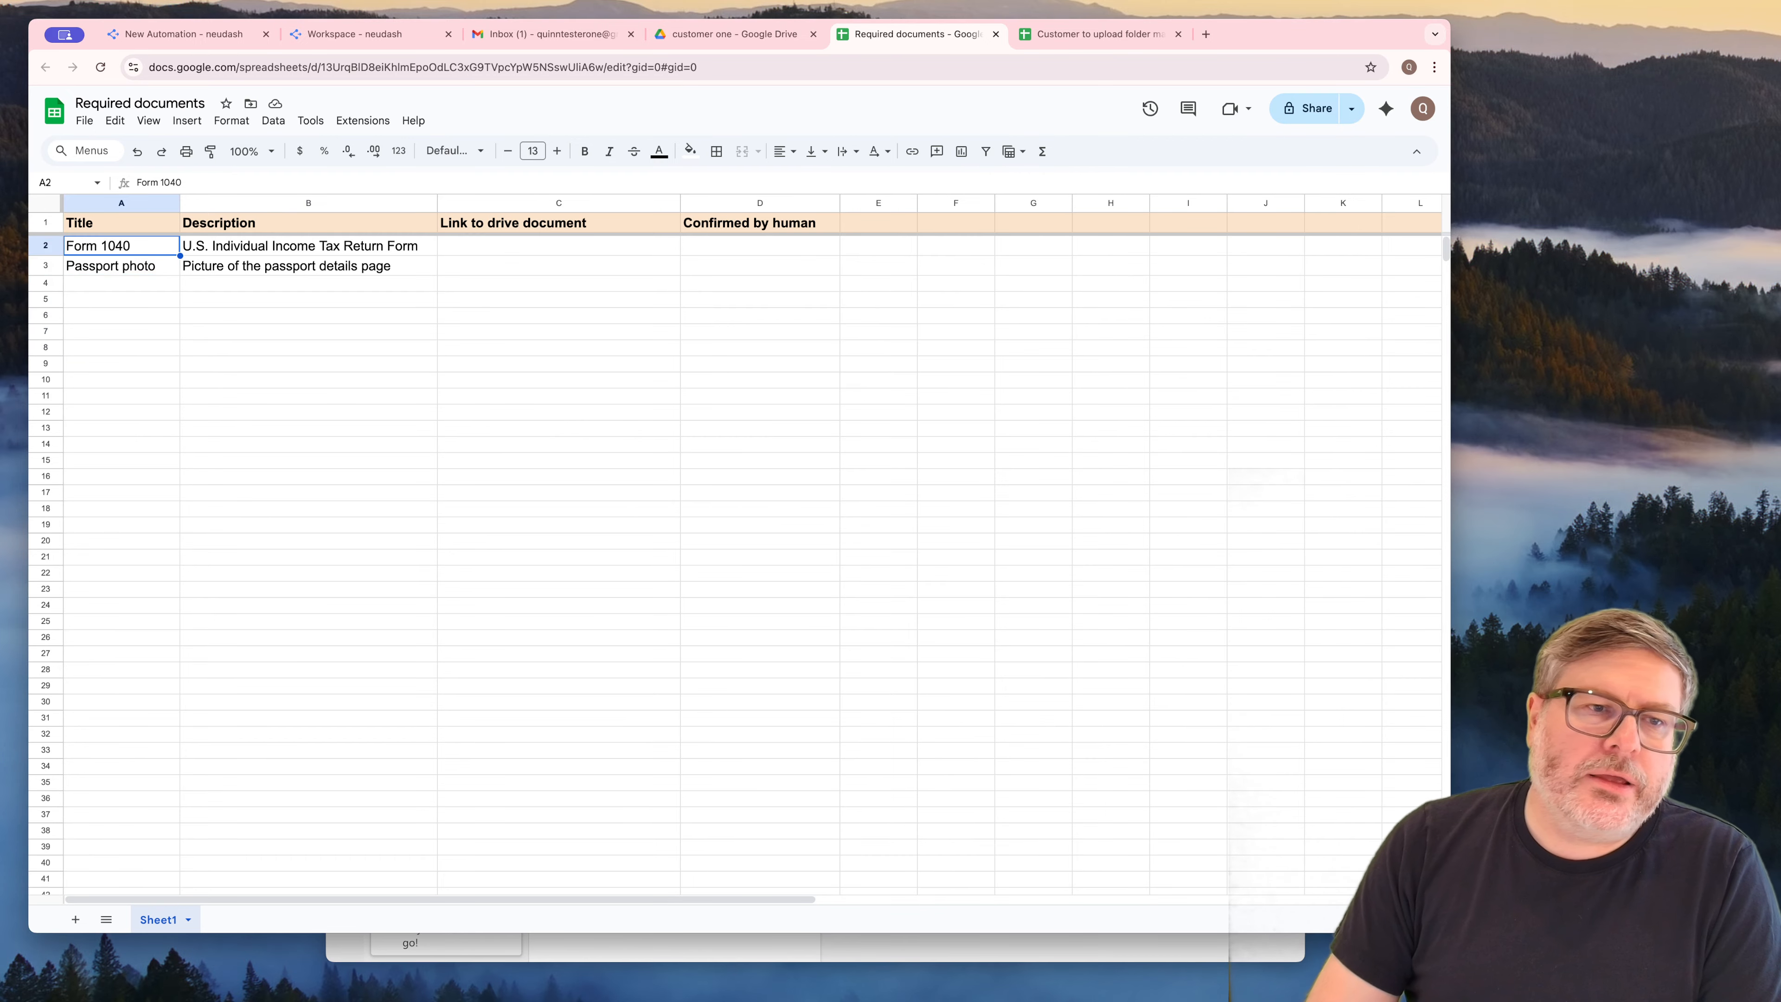
{"action": "left_click_drag", "start_coordinate": [122, 245], "coordinate": [211, 315]}
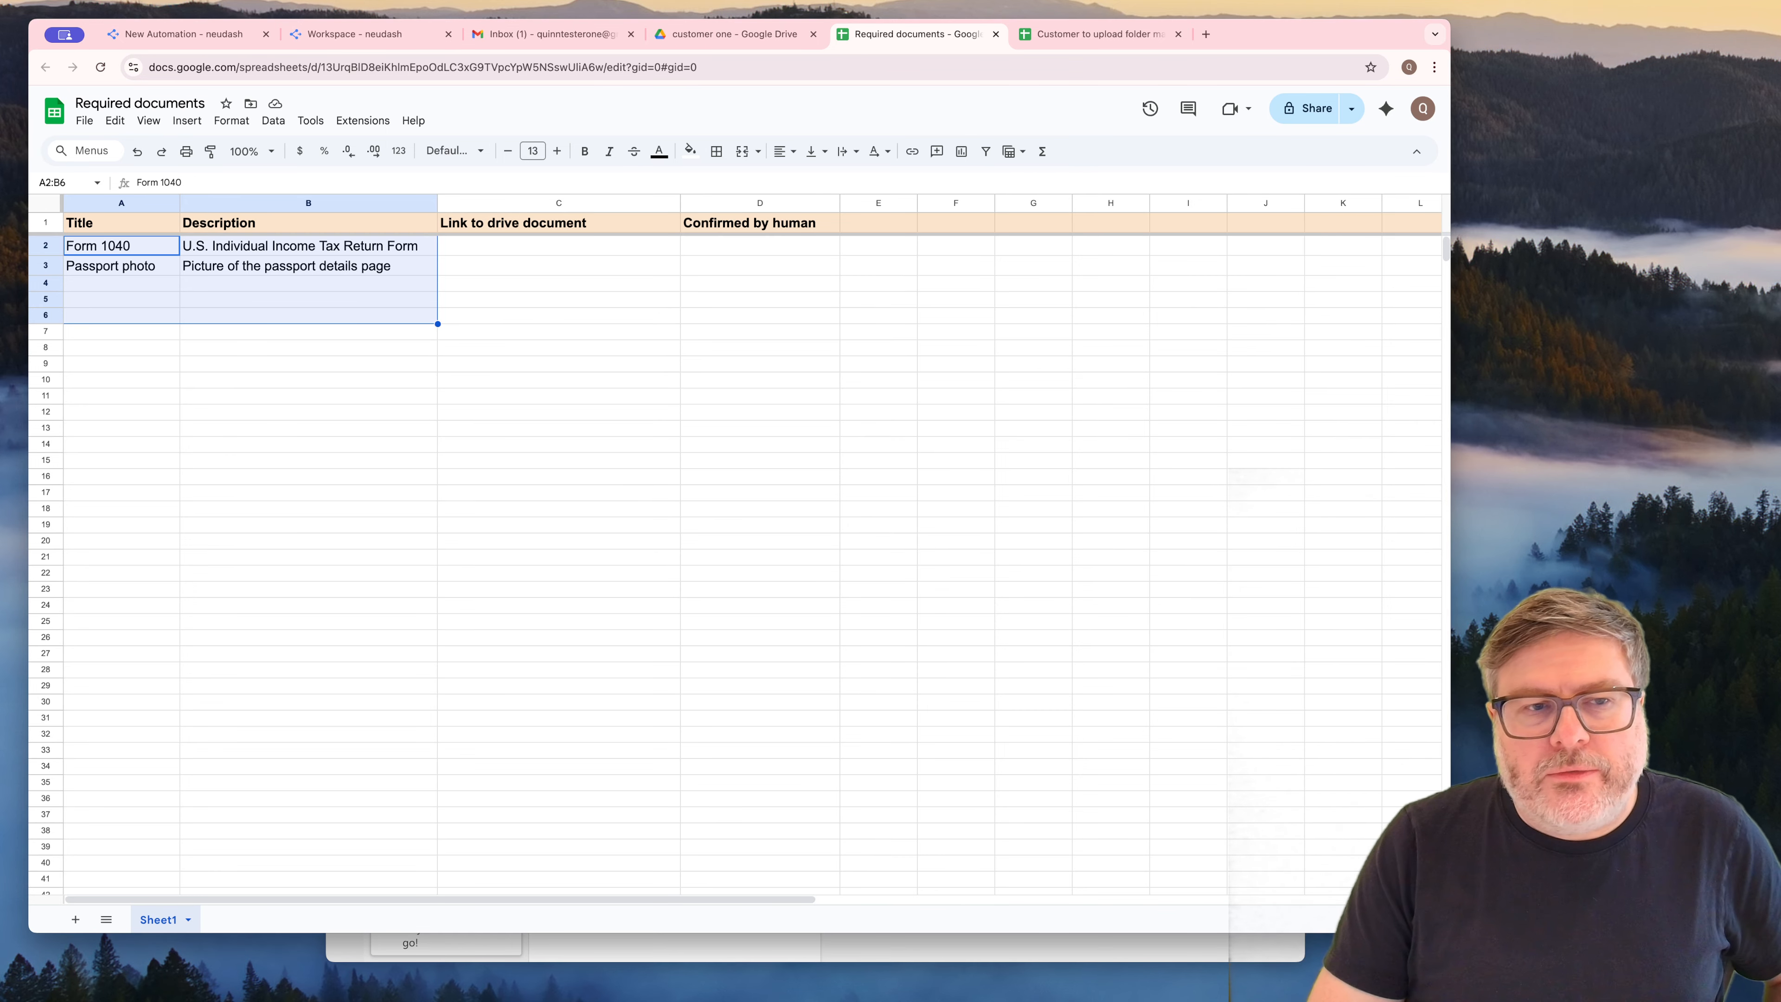
{"action": "left_click", "coordinate": [121, 245]}
{"action": "left_click", "coordinate": [121, 266]}
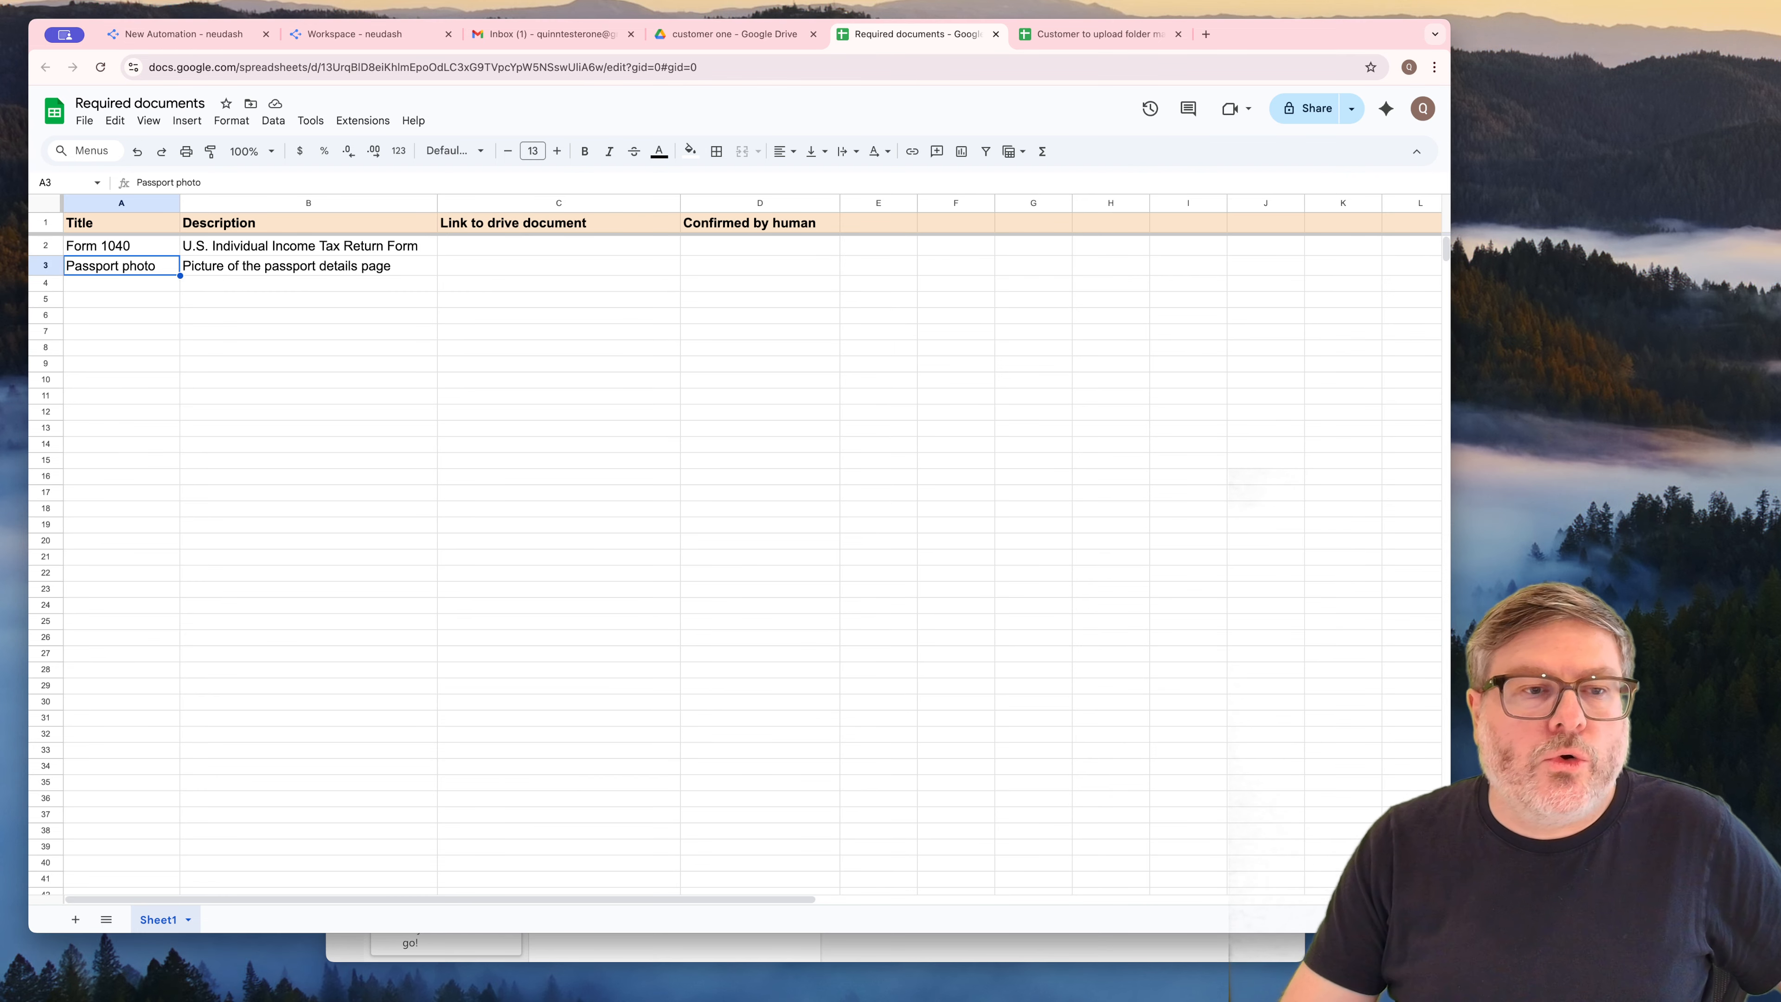
{"action": "left_click_drag", "start_coordinate": [122, 245], "coordinate": [121, 266]}
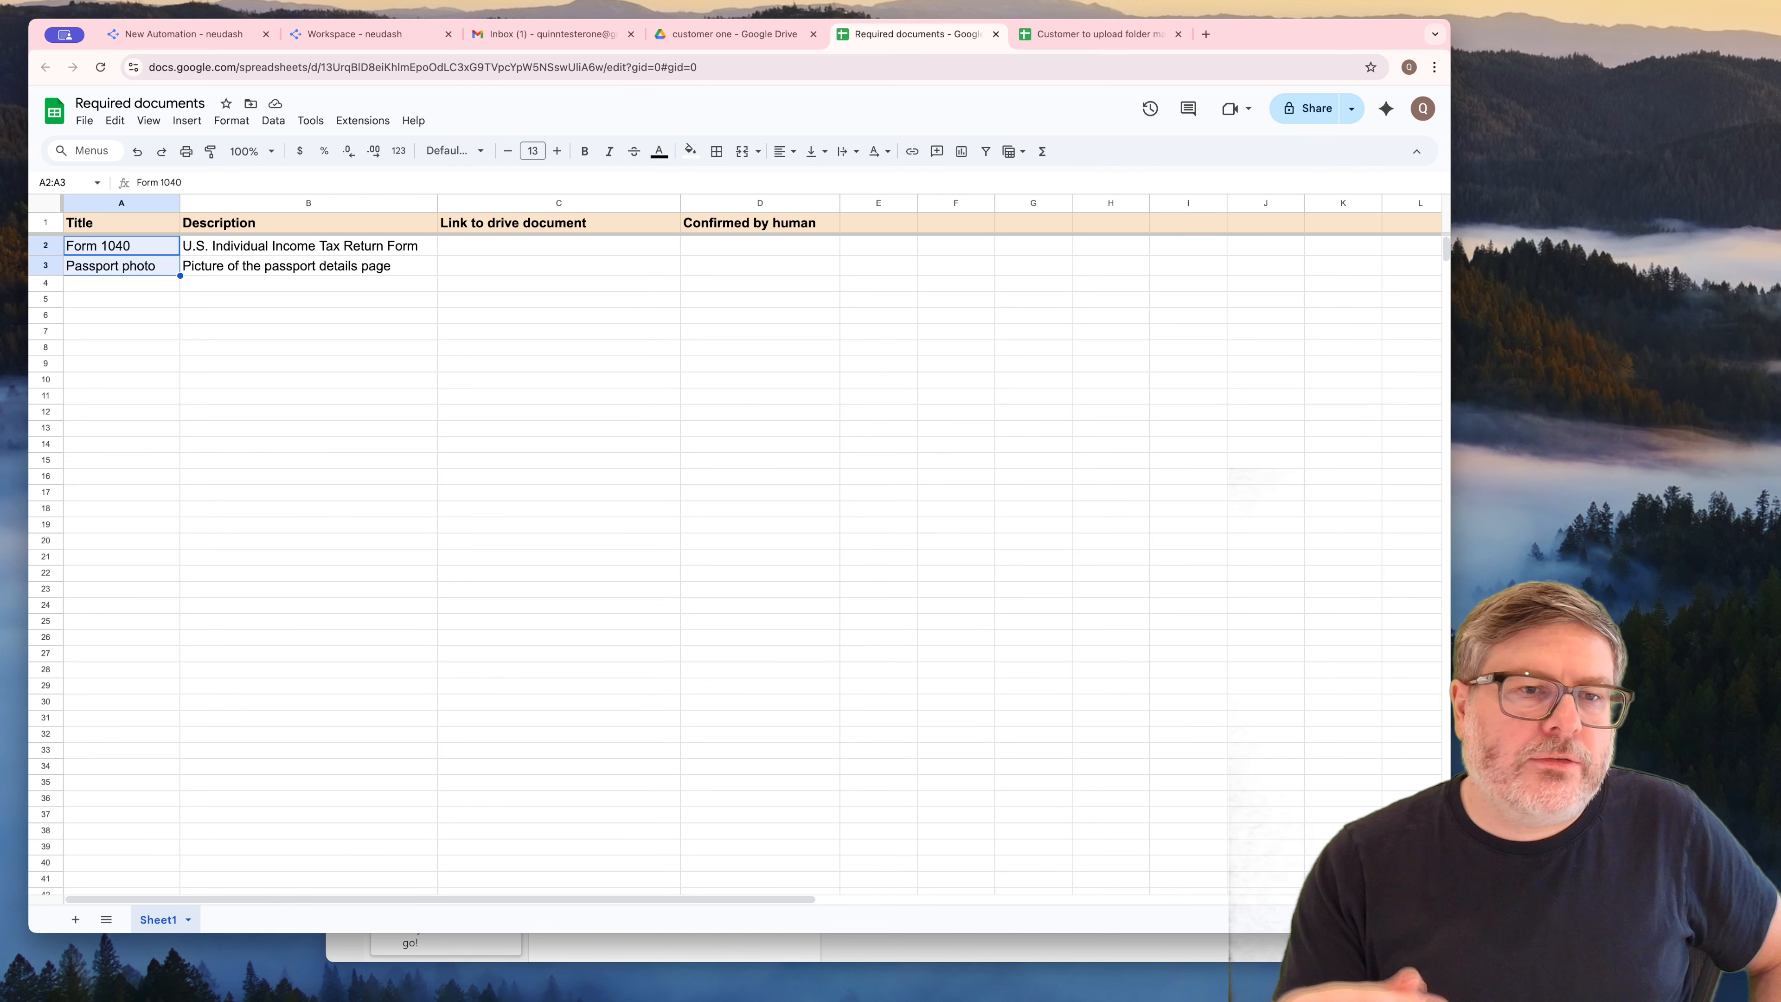
{"action": "left_click", "coordinate": [121, 266]}
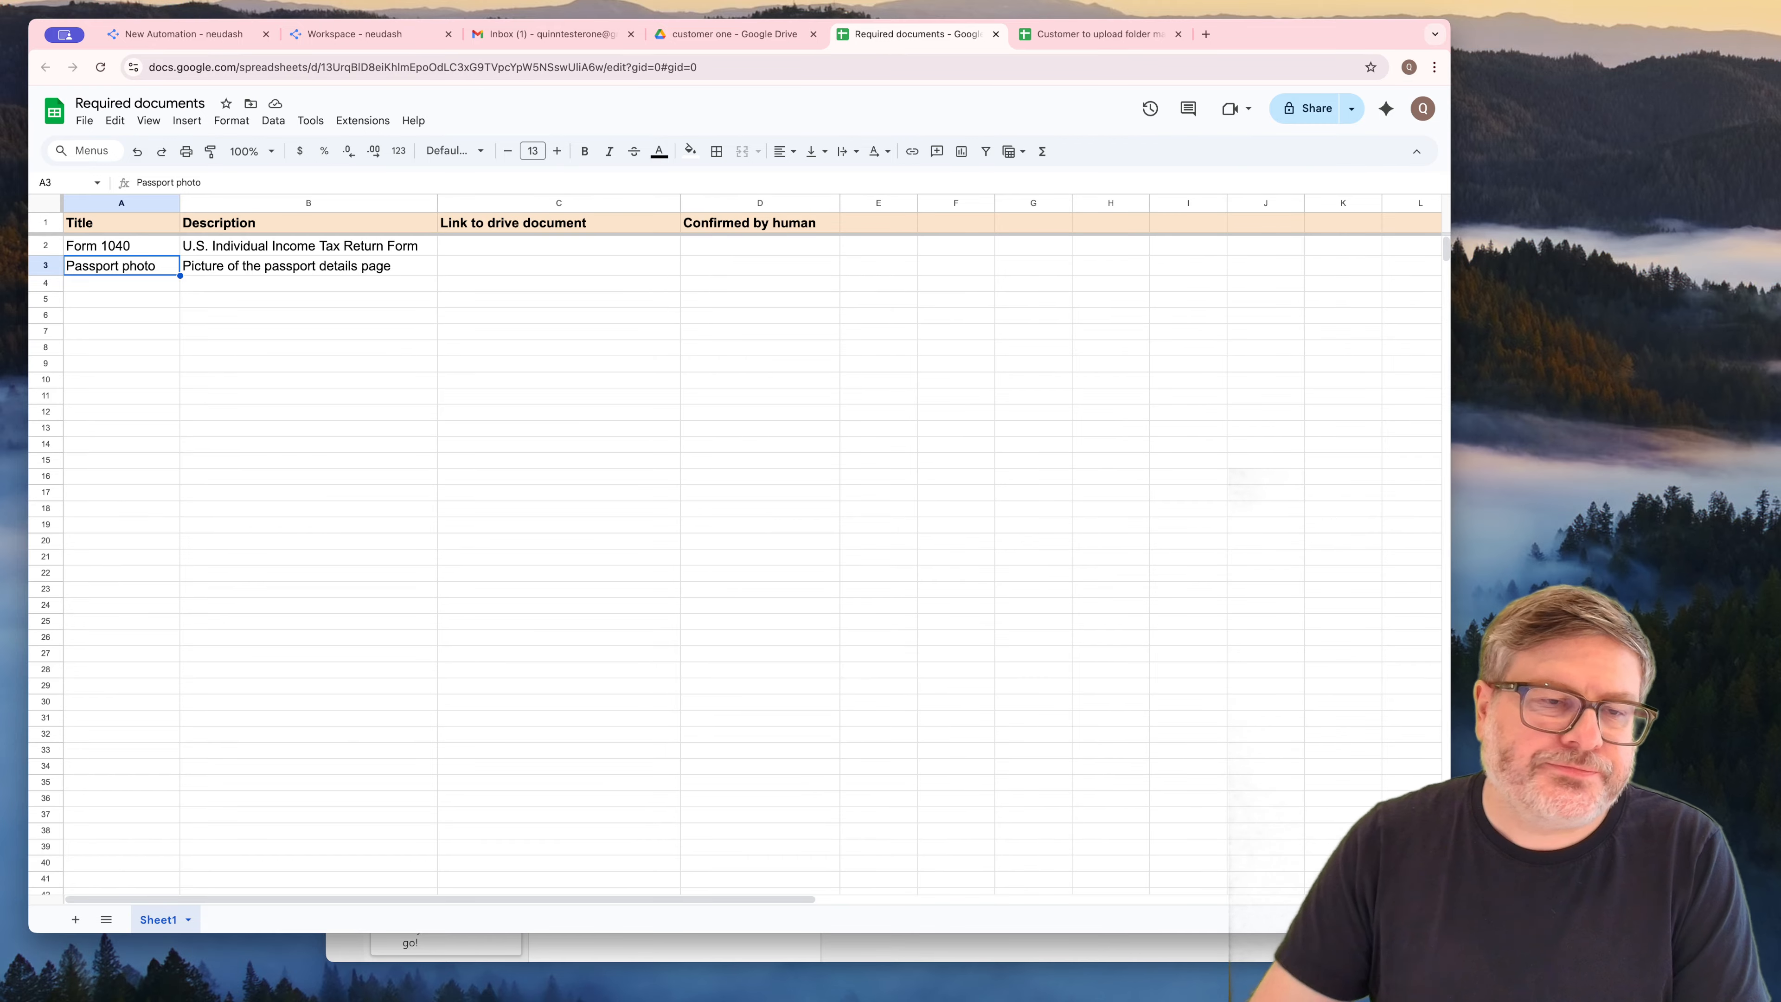
{"action": "key", "text": "Down"}
{"action": "key", "text": "Down"}
{"action": "key", "text": "Down"}
{"action": "key", "text": "Down"}
{"action": "key", "text": "Down"}
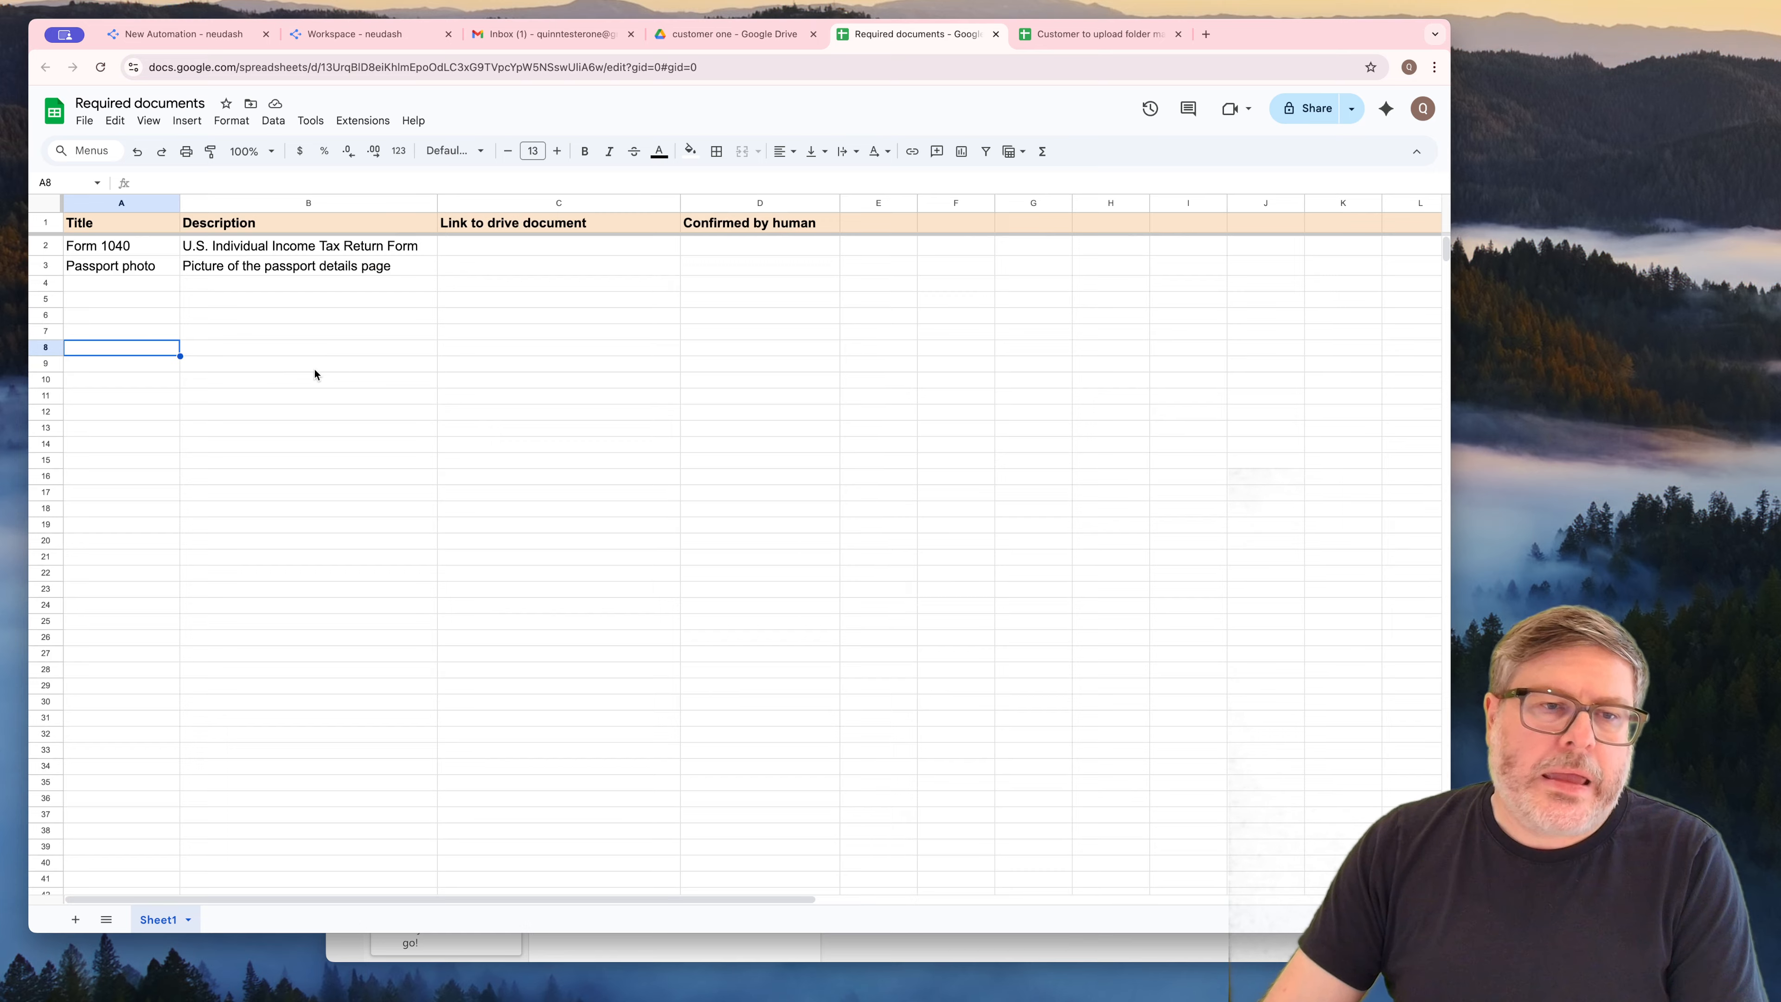
{"action": "left_click", "coordinate": [466, 349]}
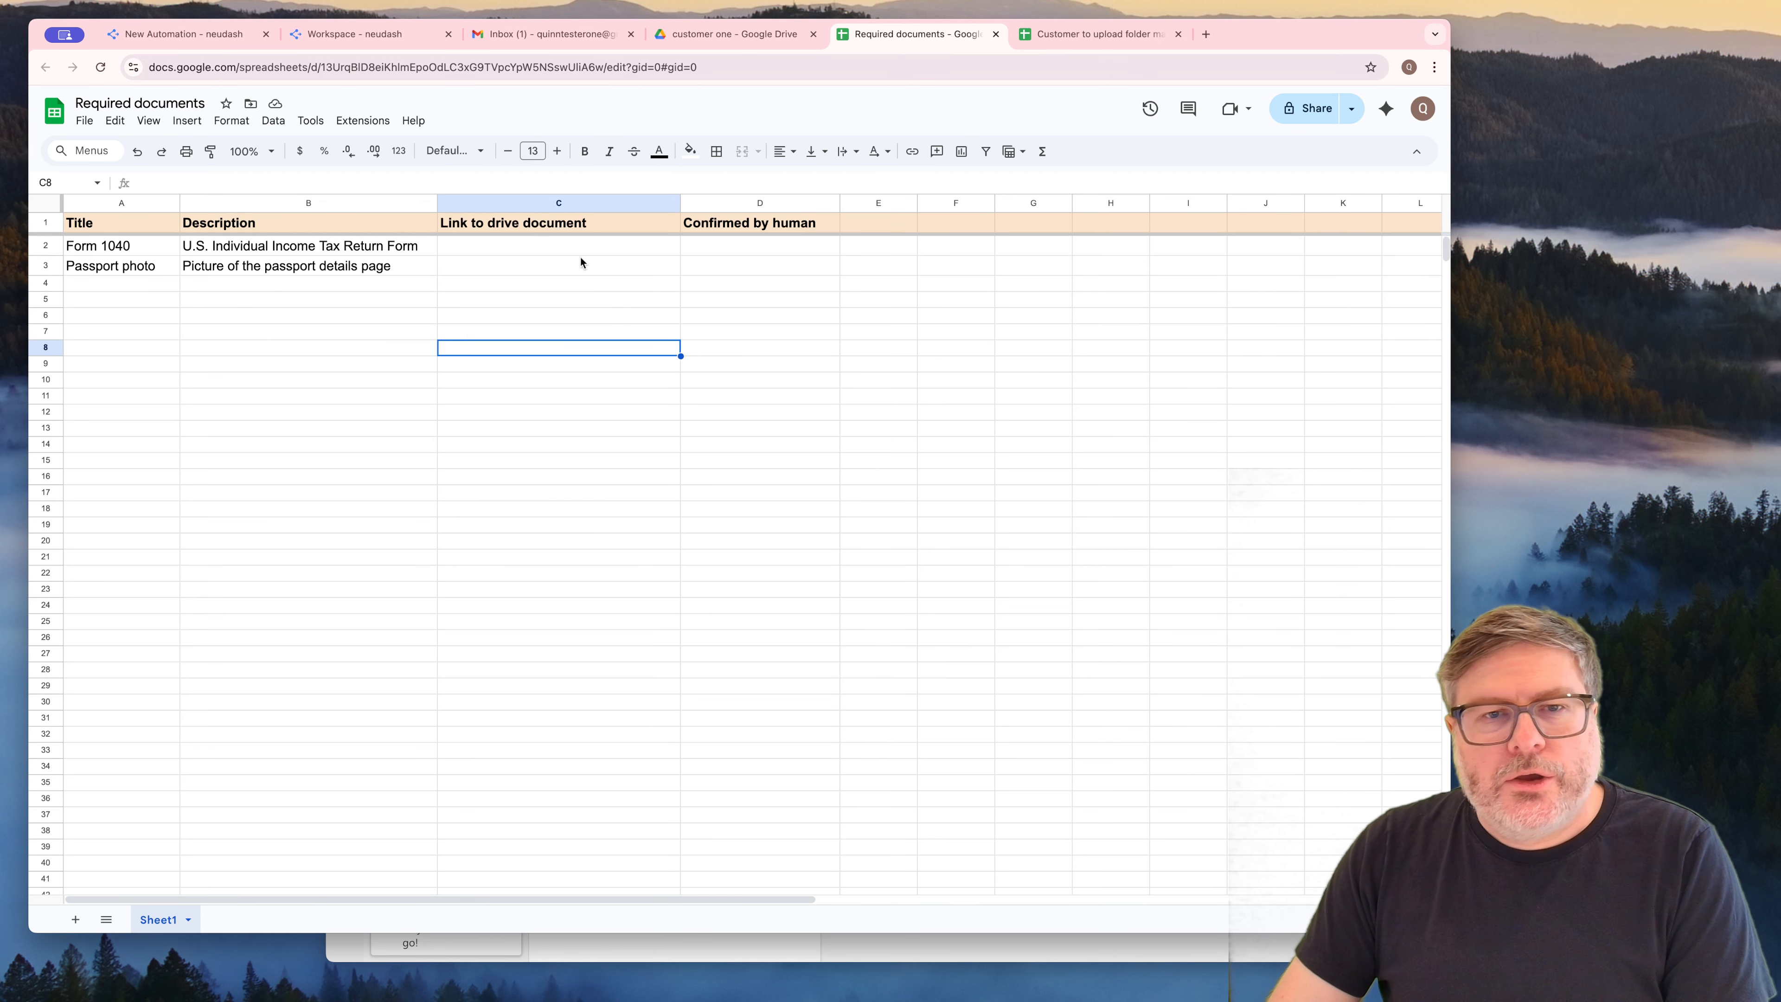
Switch to Google Drive, open the "Customer submitted files" folder and select its full web address
{"action": "left_click", "coordinate": [734, 34]}
{"action": "left_click", "coordinate": [471, 163]}
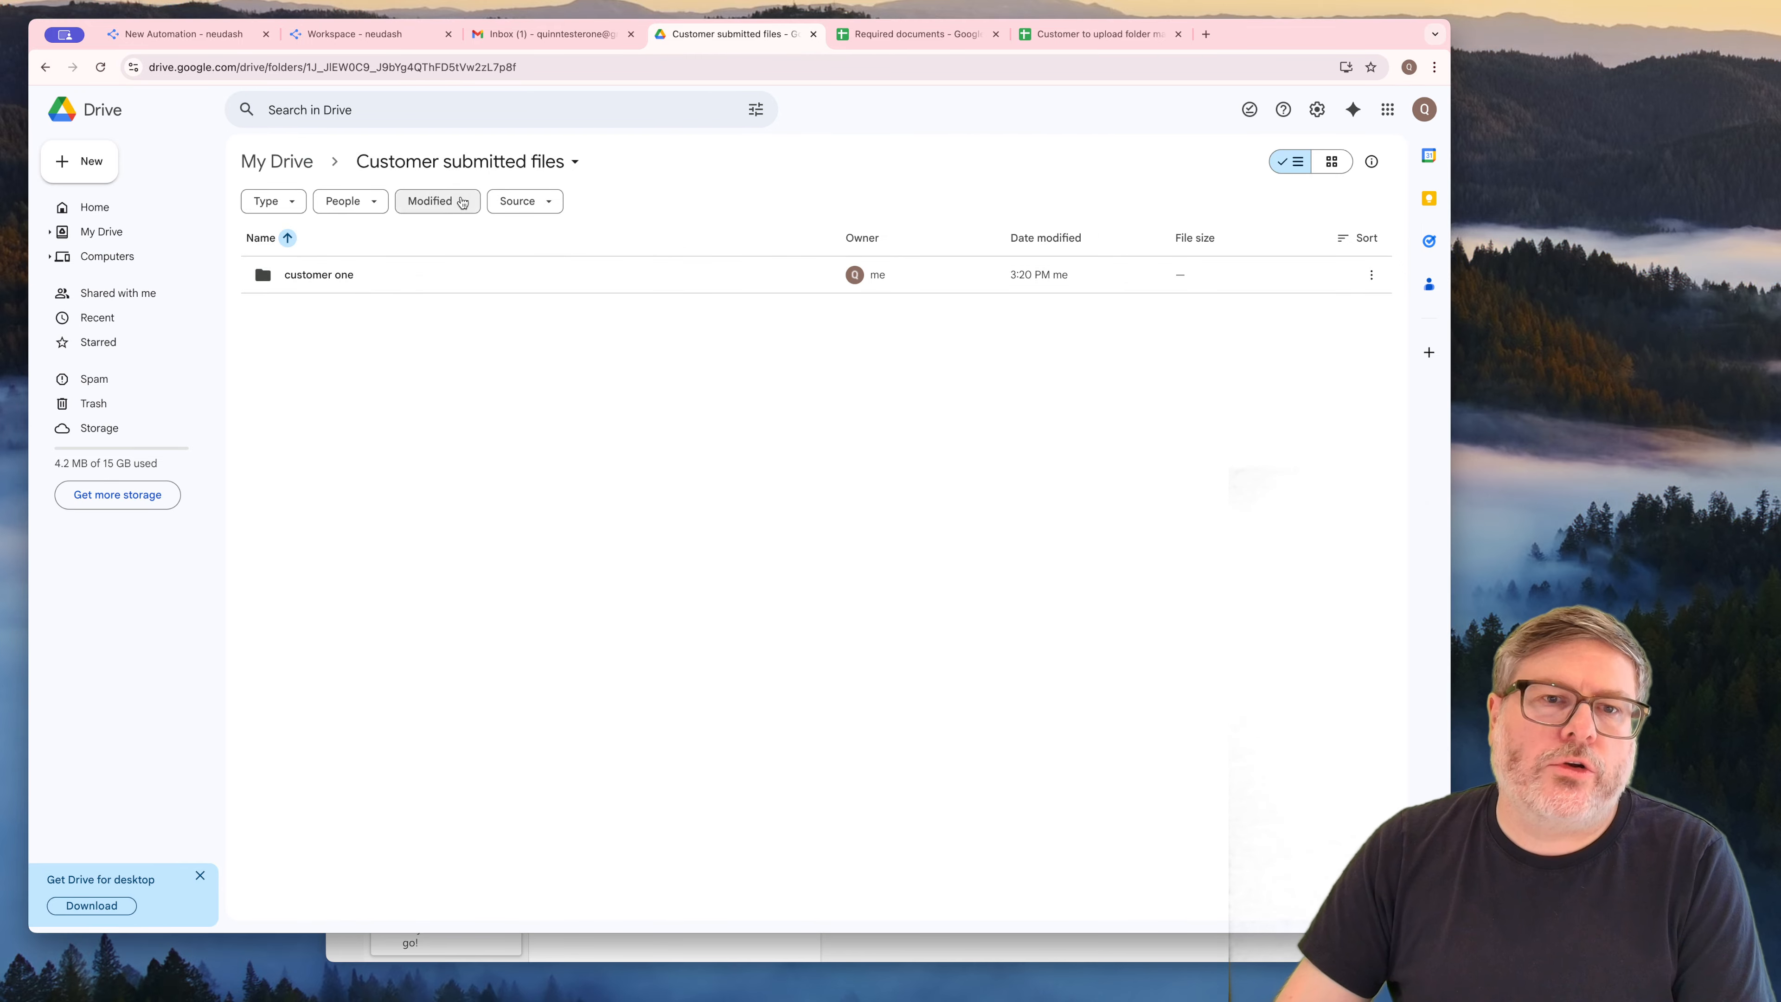
{"action": "left_click", "coordinate": [544, 65]}
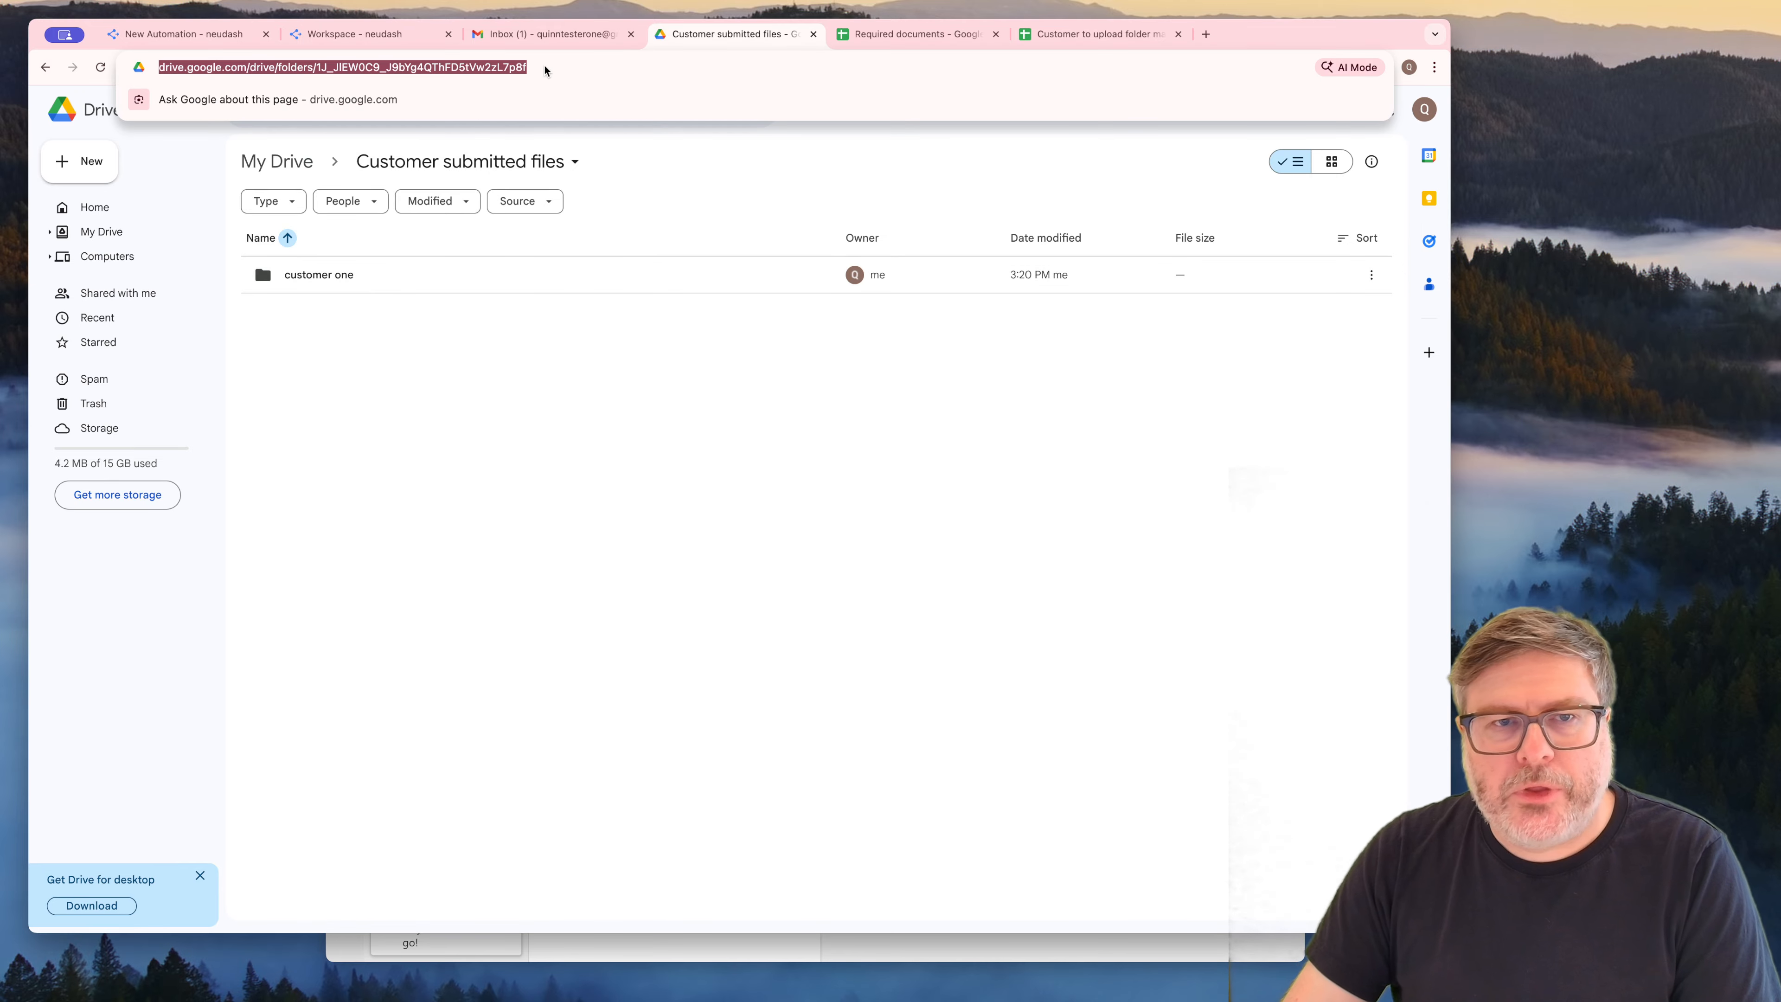
Switch to neudash and start the new automation's description with "The business process is to collect various documents from our customers."
{"action": "left_click", "coordinate": [196, 37]}
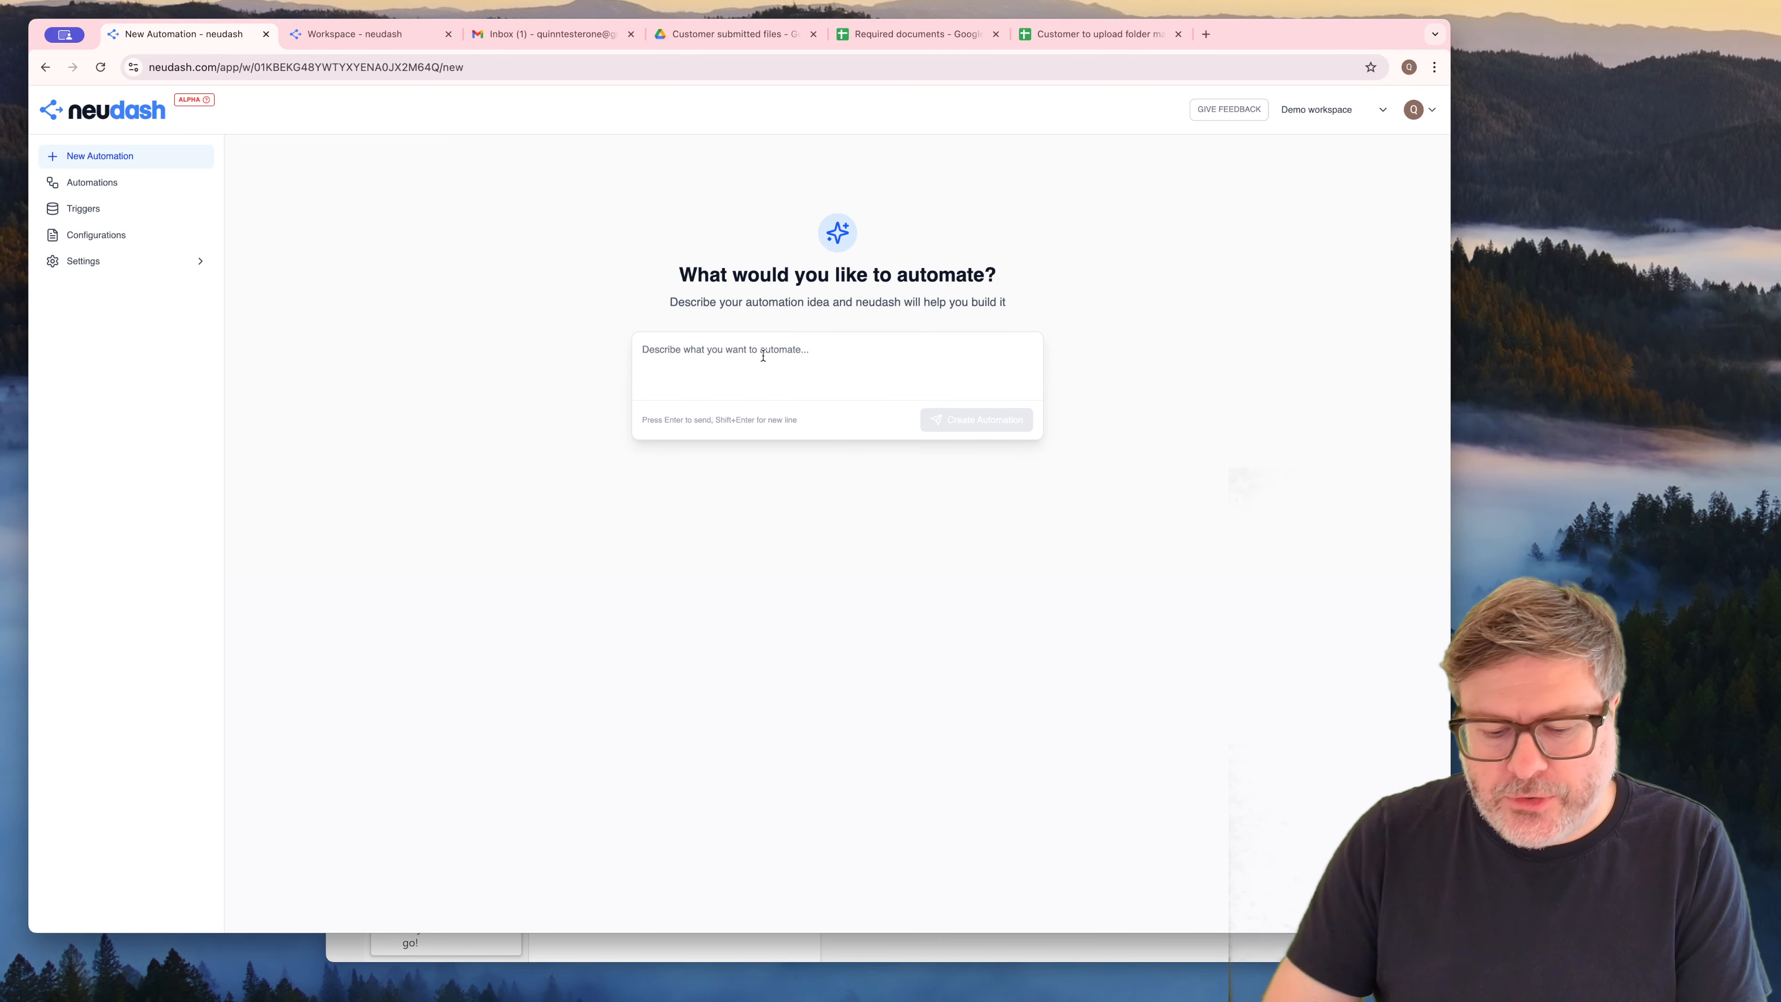
{"action": "type", "text": "Business process"}
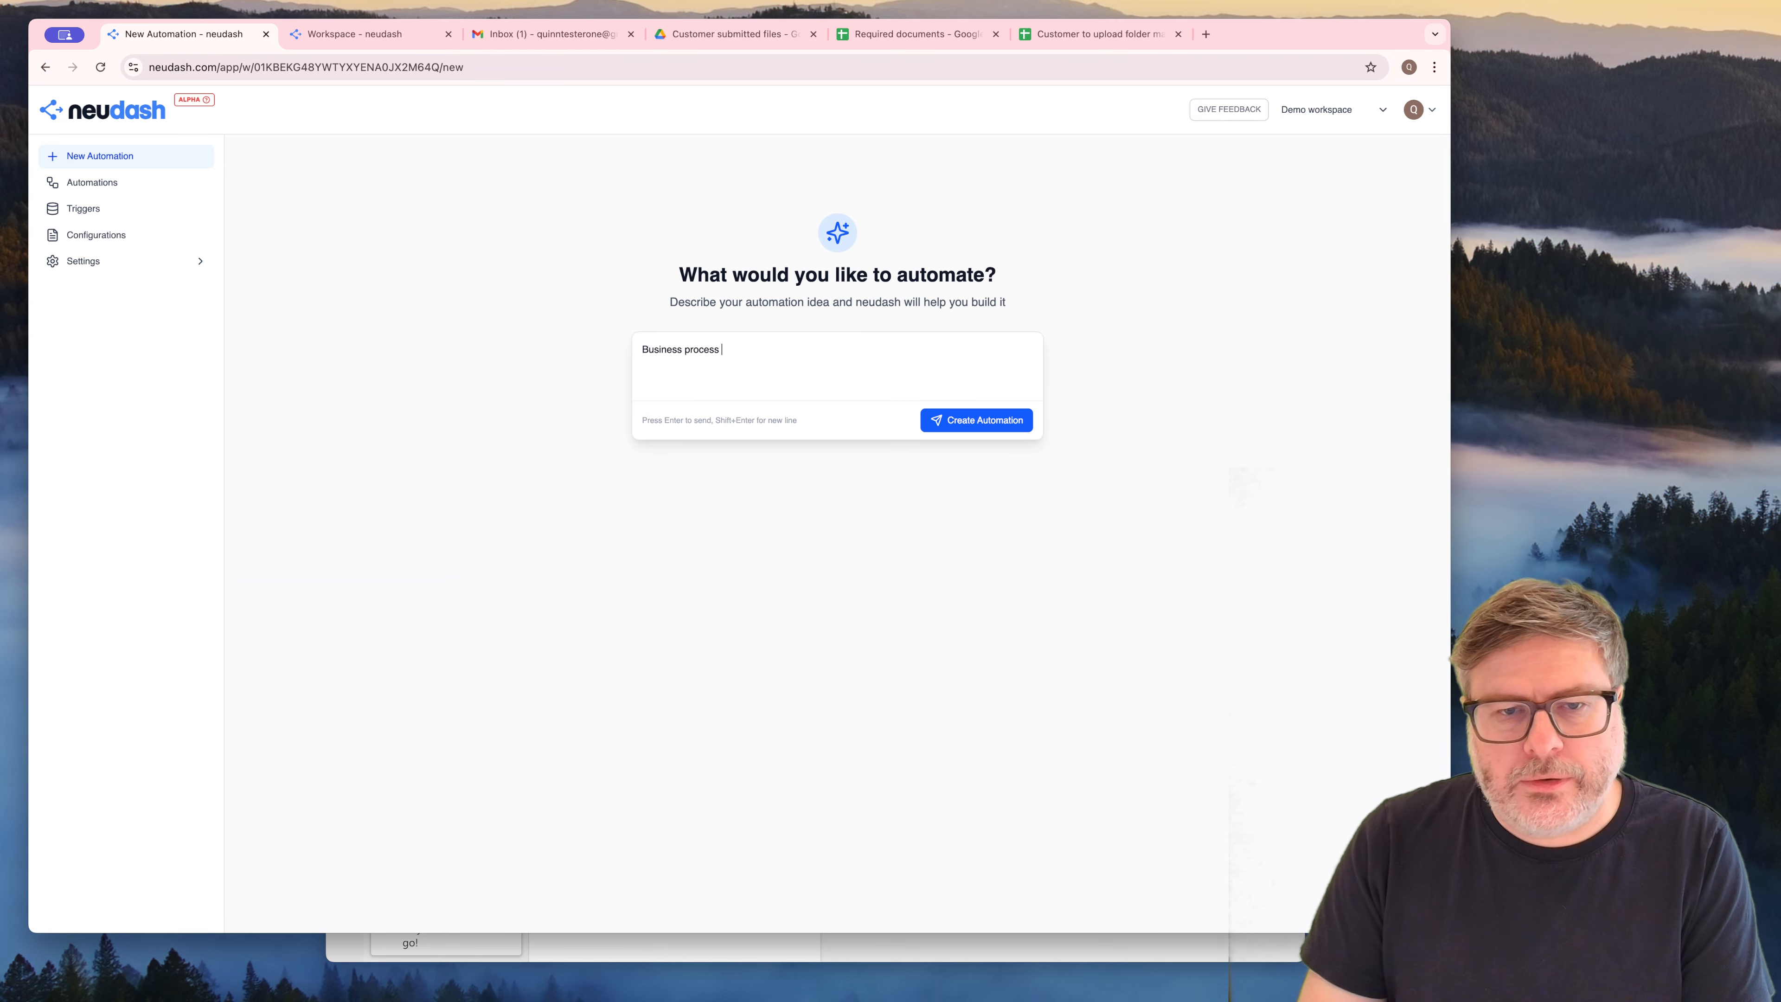
{"action": "key", "text": "super+Left"}
{"action": "type", "text": "Teh b"}
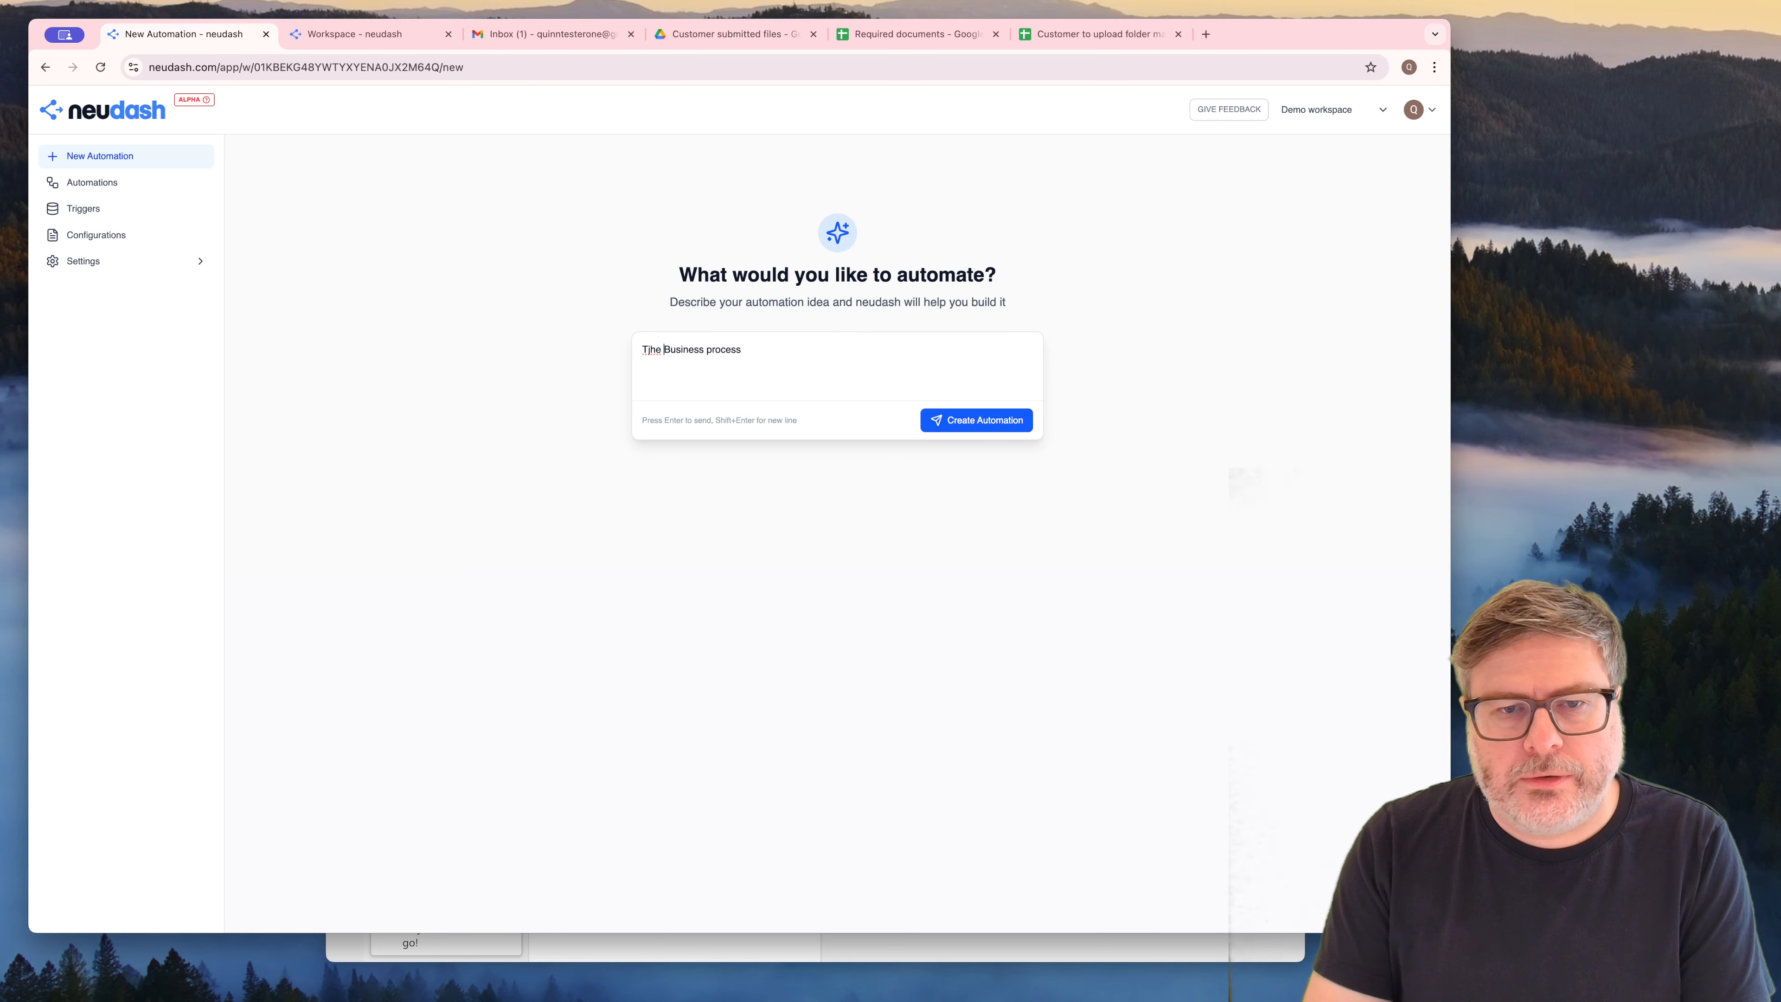
{"action": "key", "text": "BackSpace"}
{"action": "key", "text": "BackSpace"}
{"action": "key", "text": "BackSpace"}
{"action": "key", "text": "BackSpace"}
{"action": "type", "text": "he b"}
{"action": "key", "text": "Delete"}
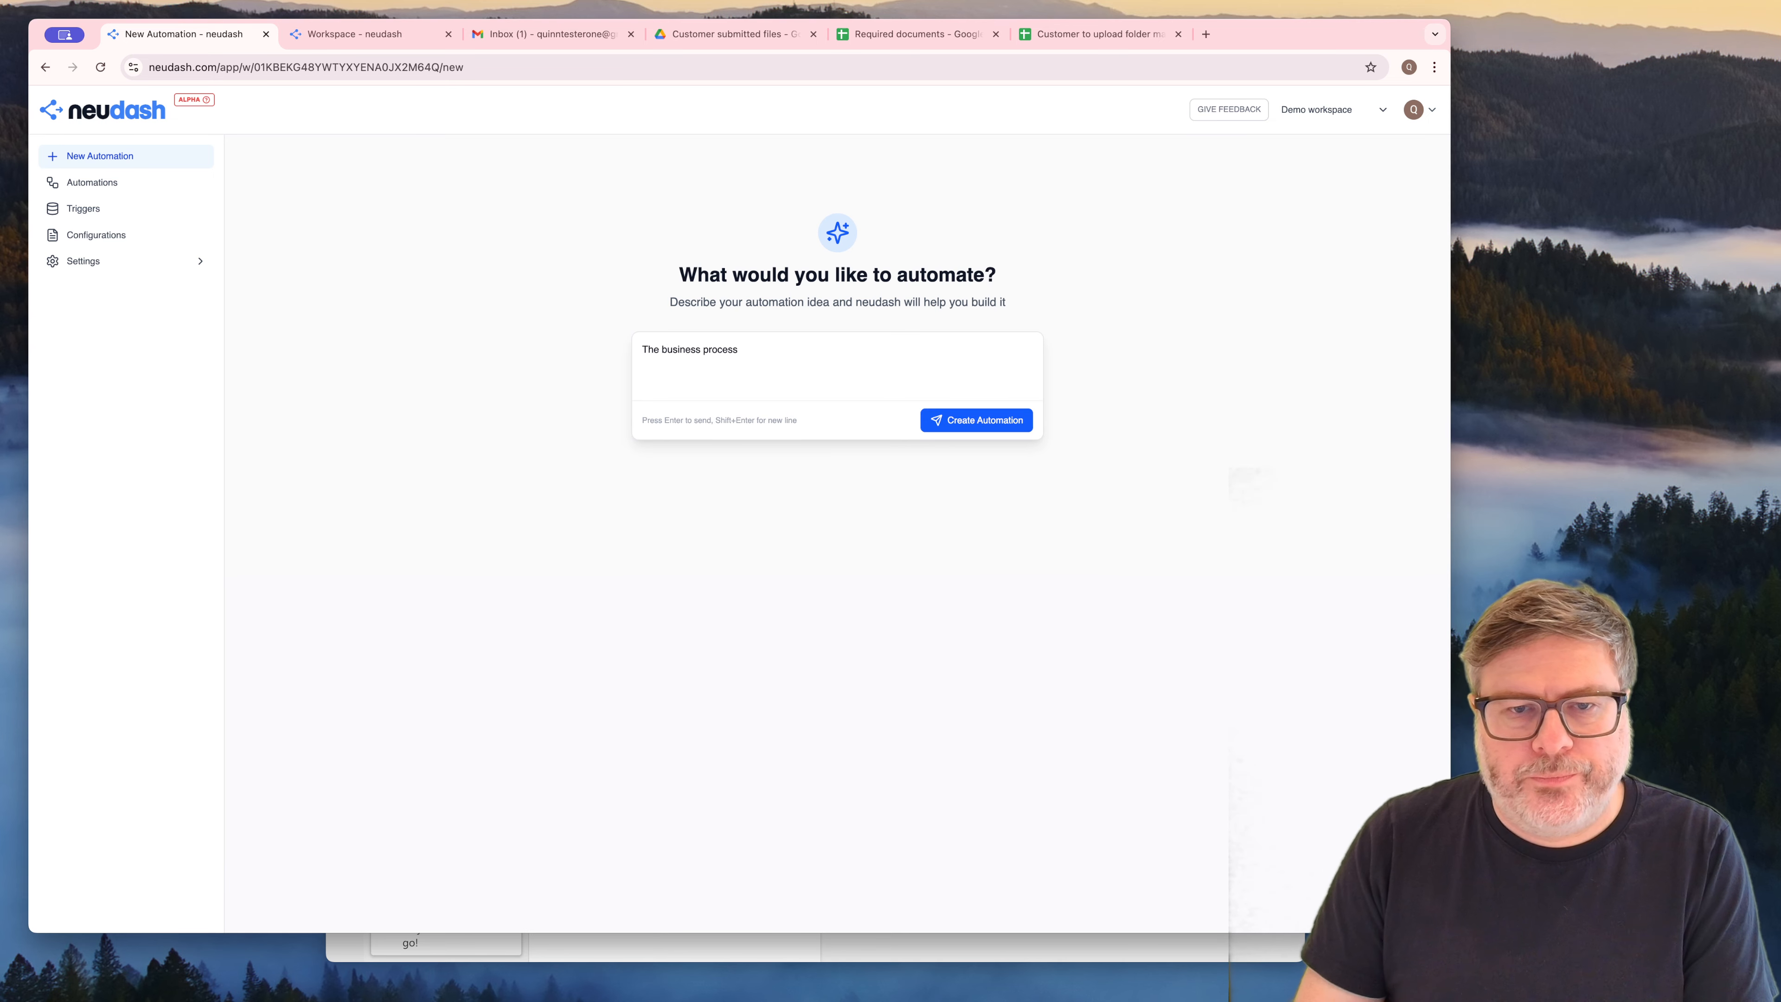
{"action": "type", "text": "is to collect "}
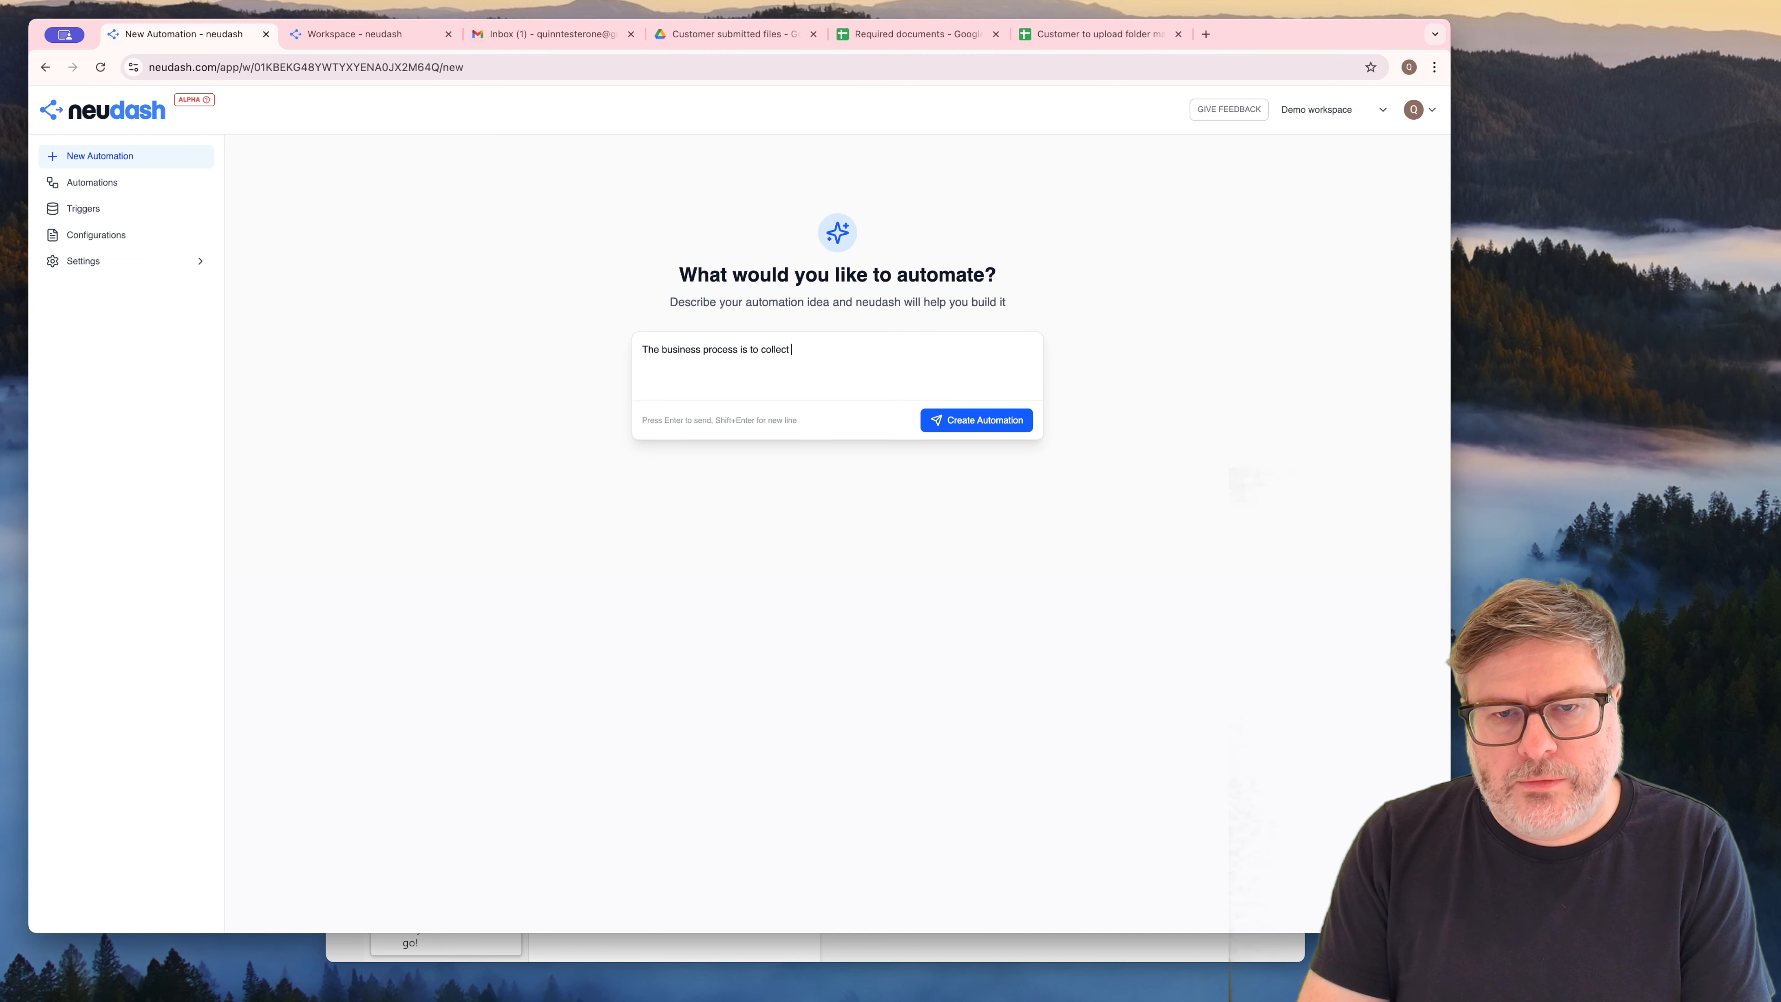
{"action": "type", "text": "various documents "}
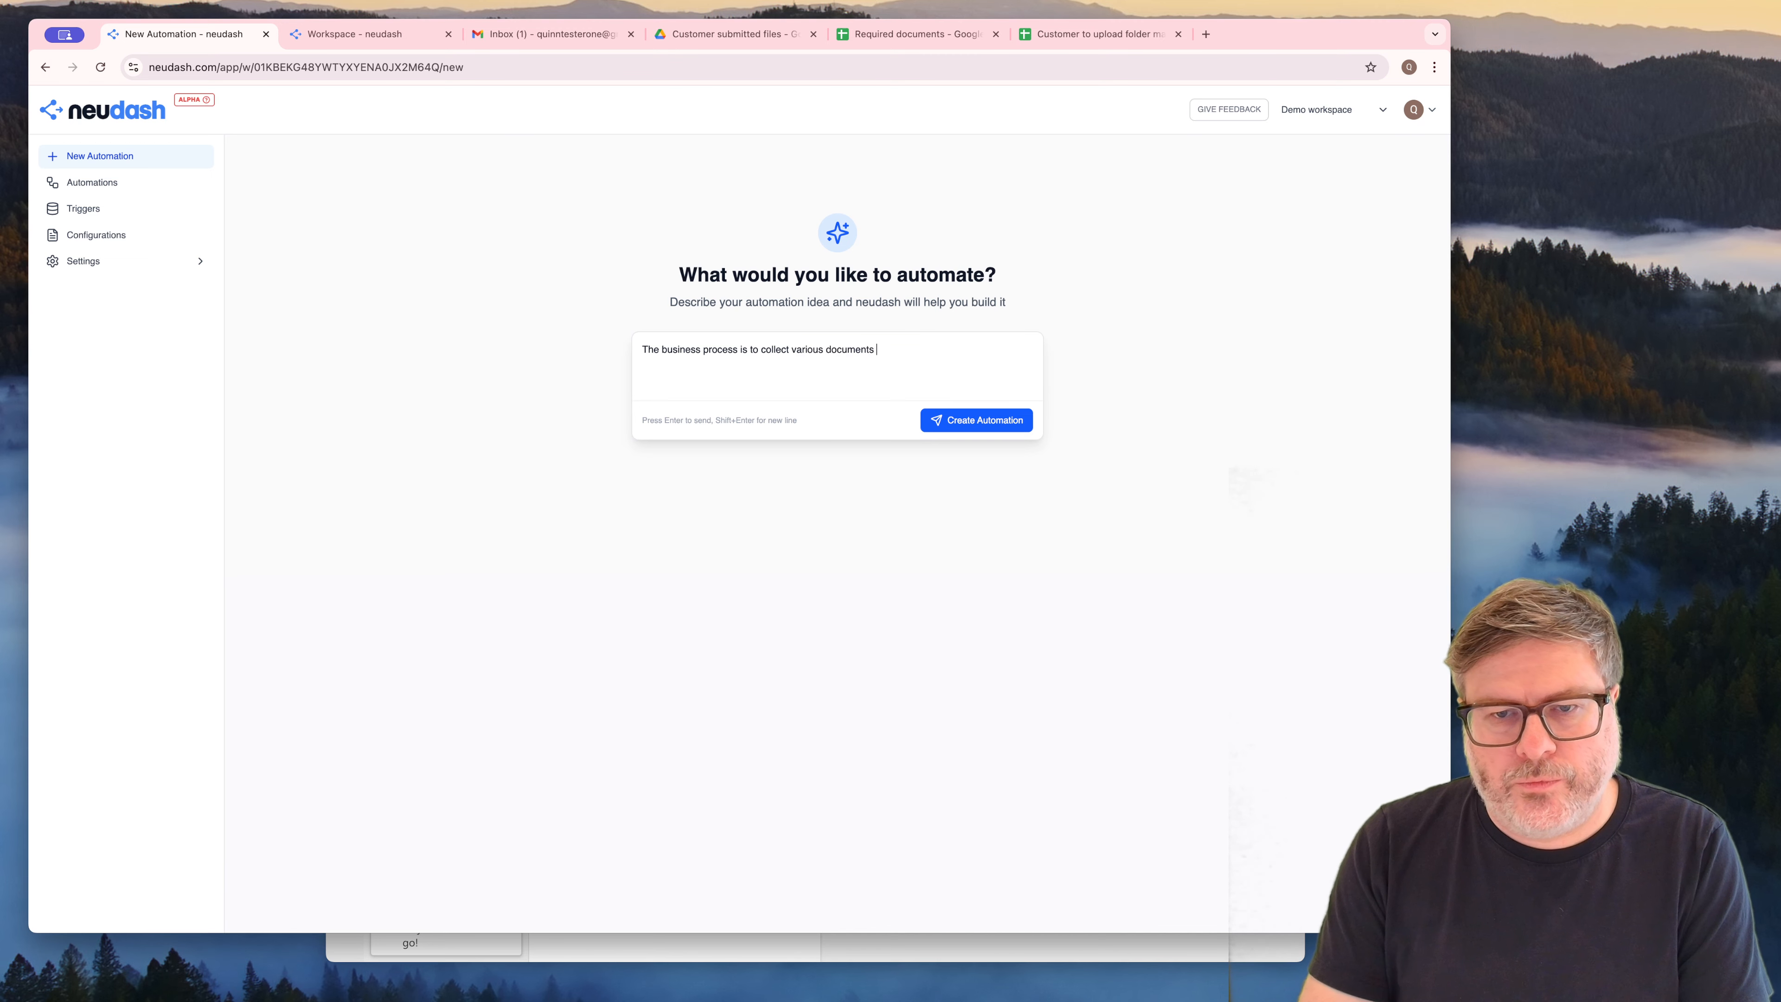
{"action": "type", "text": "from our customer"}
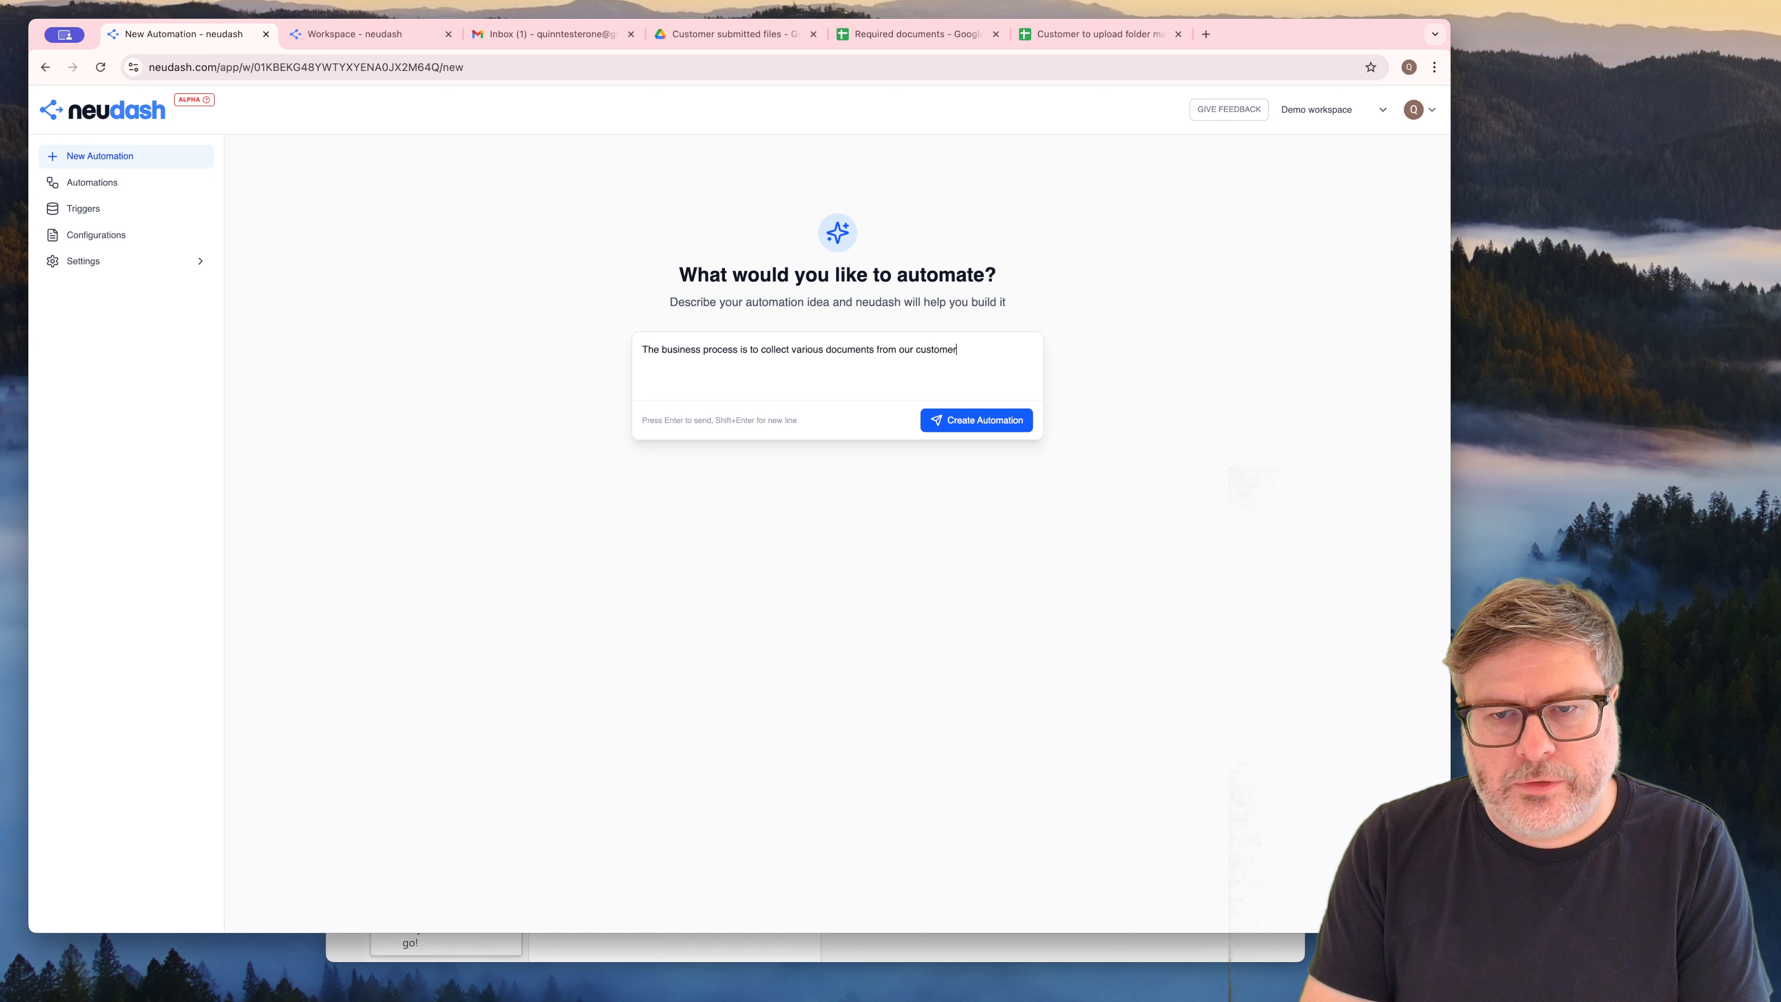
{"action": "type", "text": "s. We are gi"}
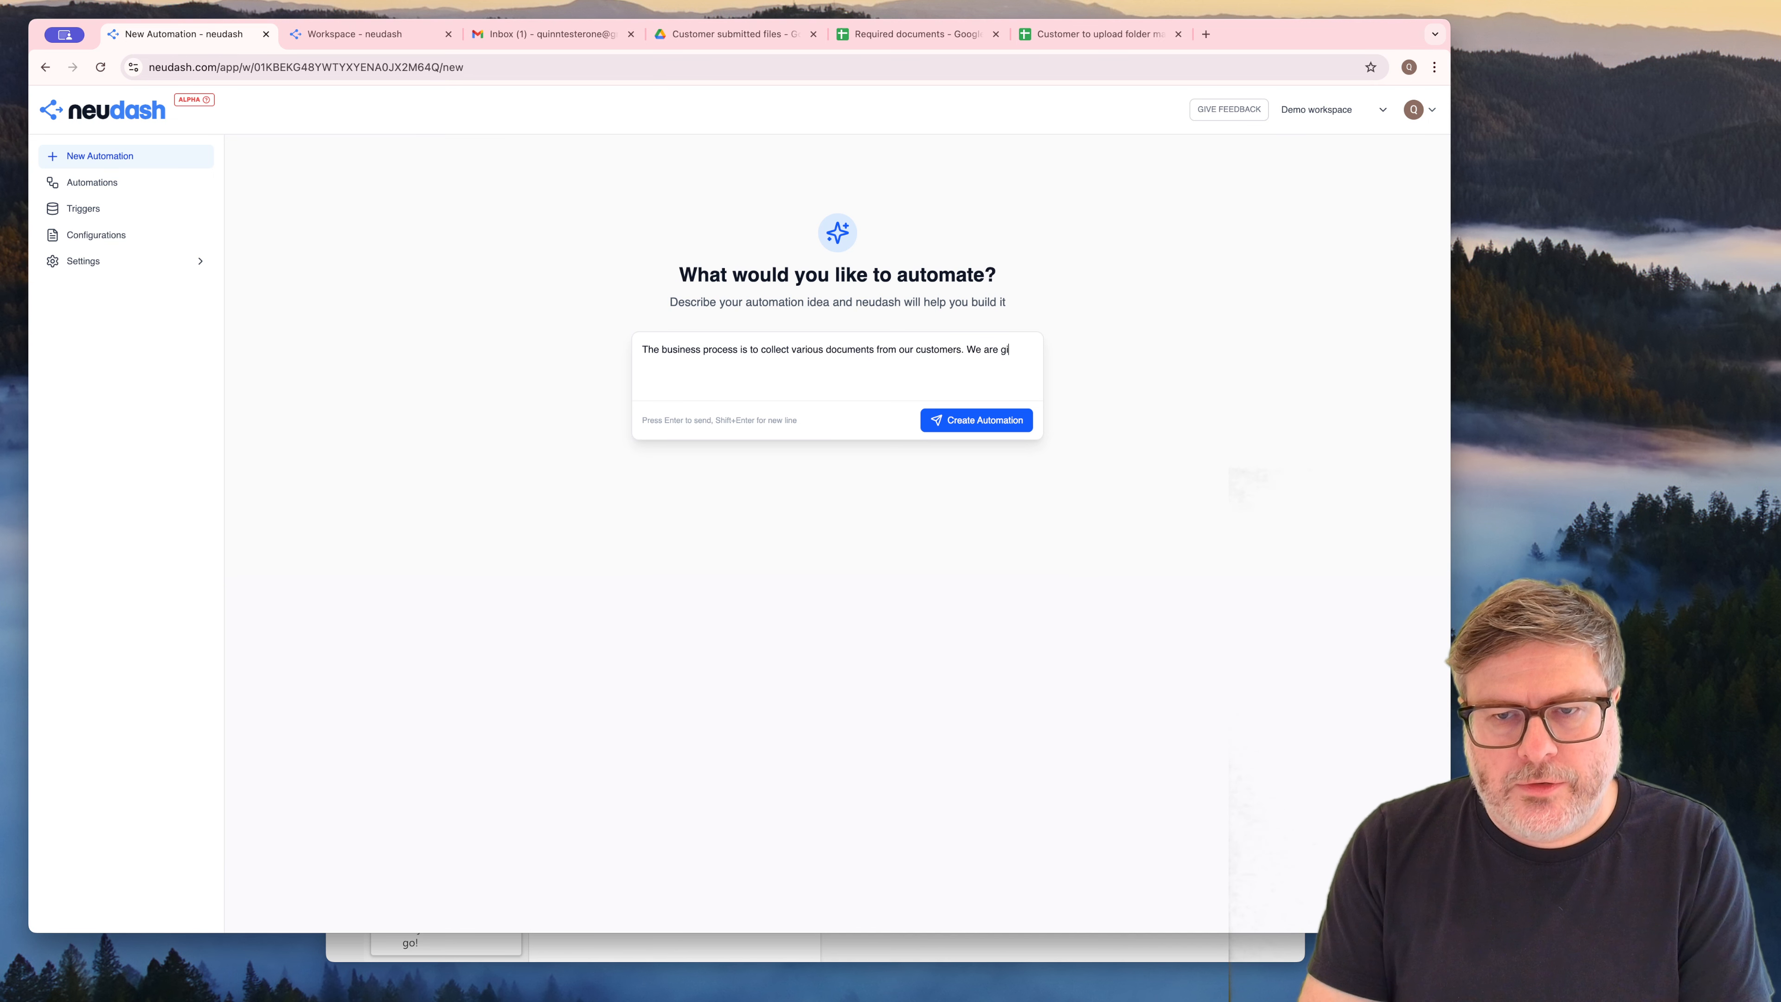
Continue the automation description with "We are giving customers access to a google drive folder where"
{"action": "type", "text": "ving customers "}
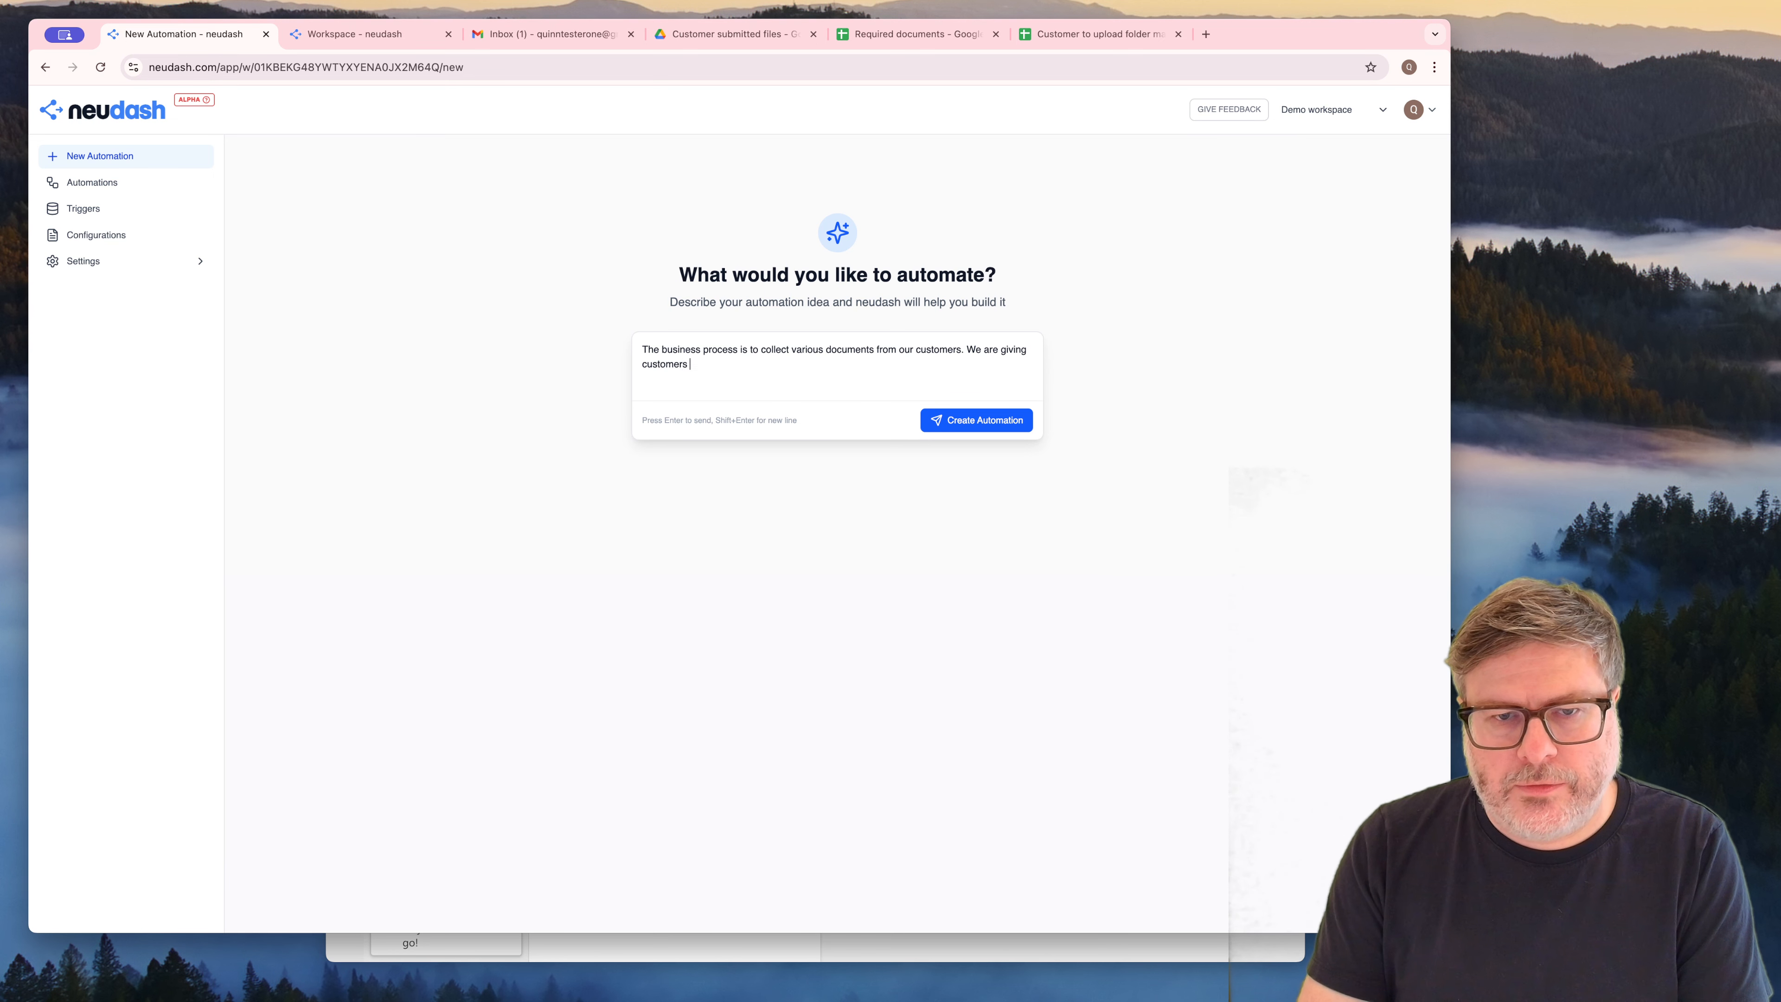
{"action": "type", "text": "access to a g"}
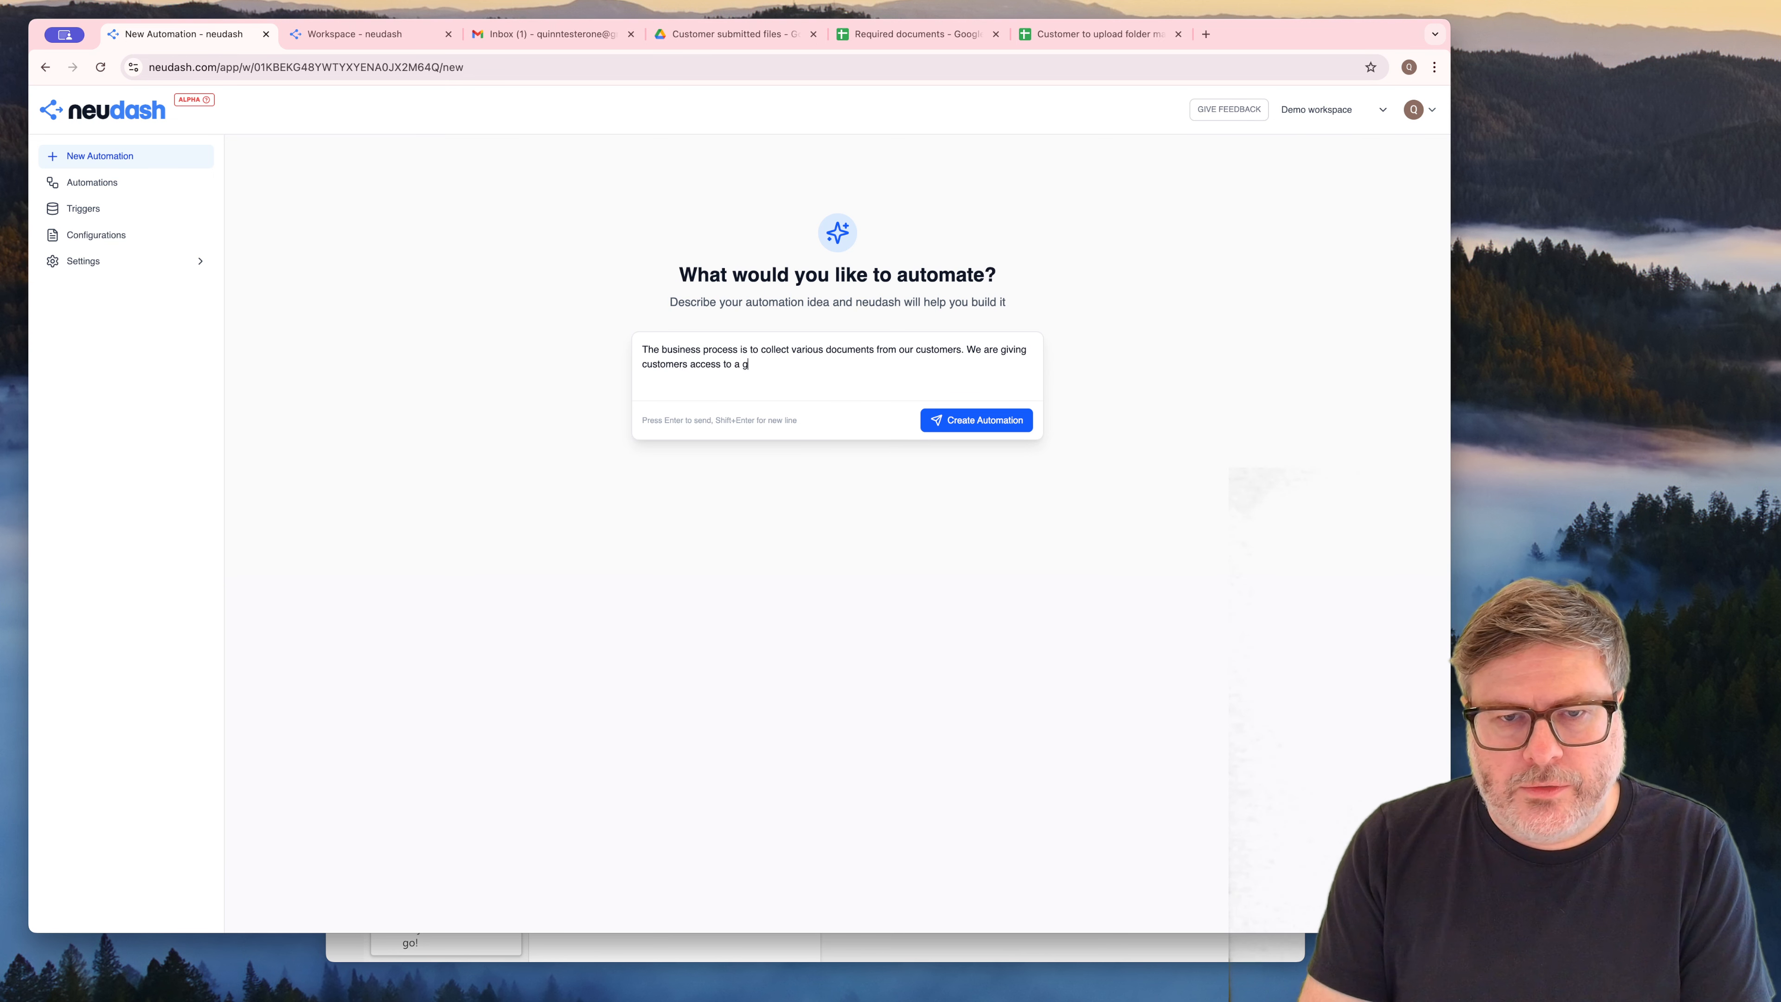
{"action": "type", "text": "oogle drive "}
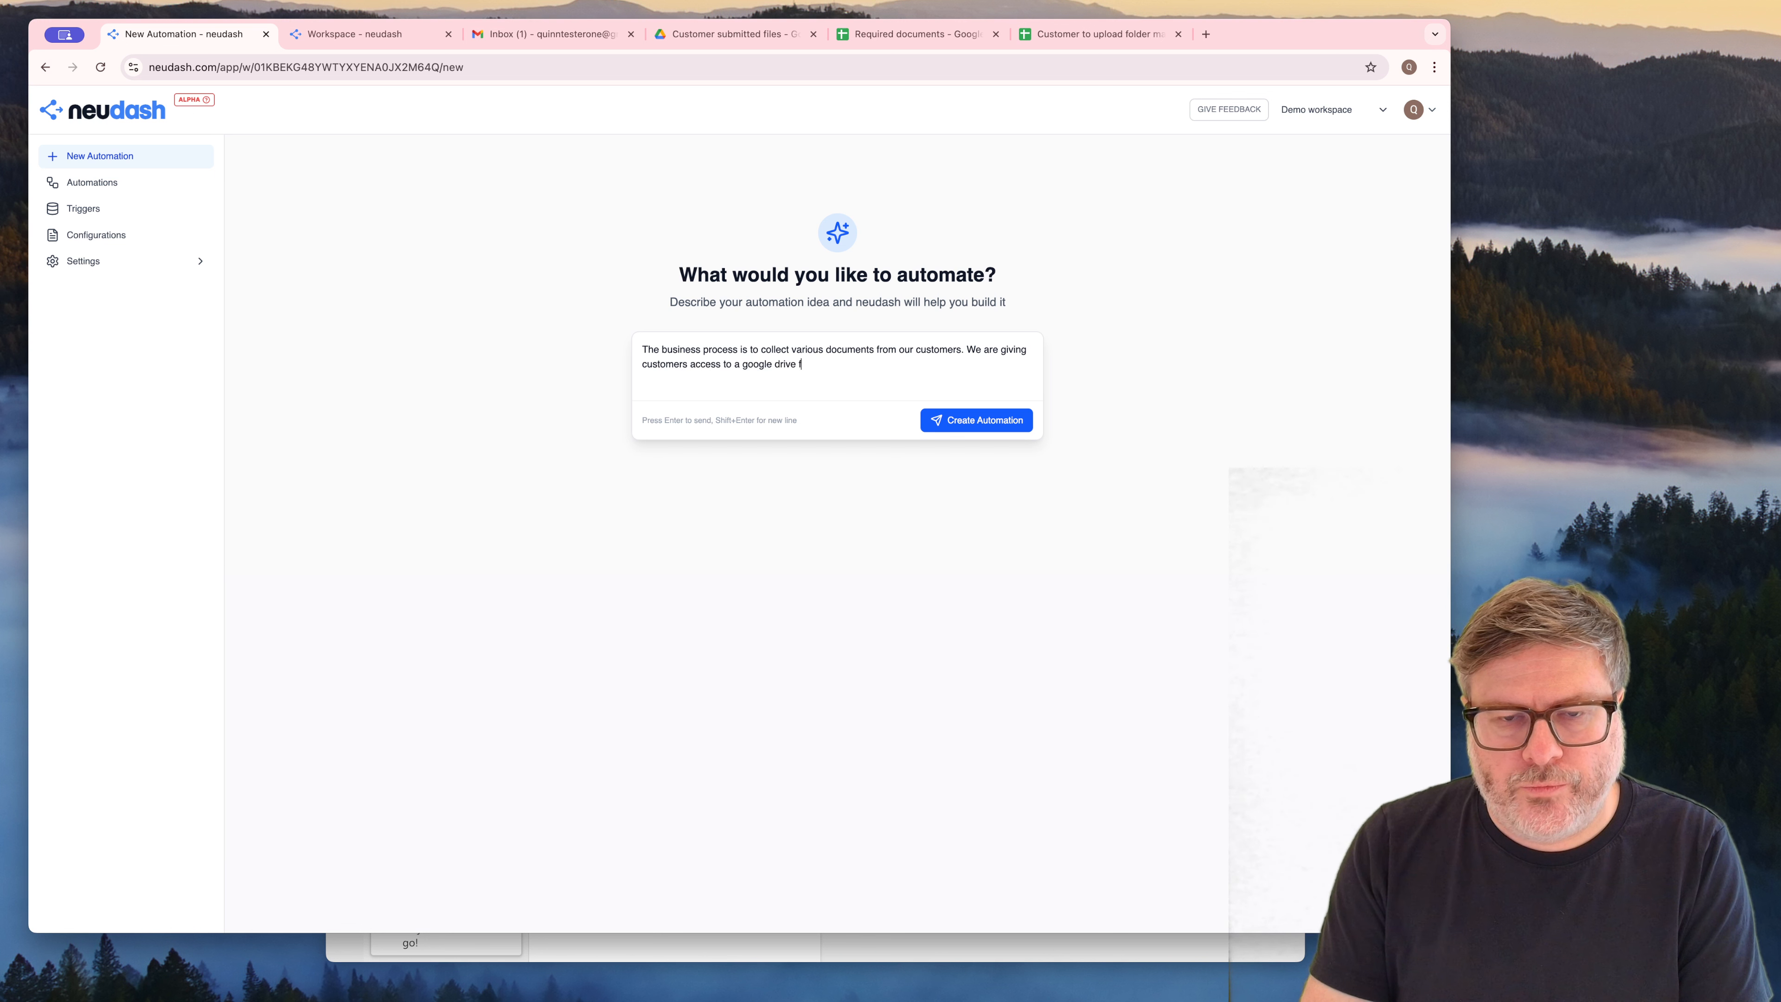
{"action": "type", "text": "folder wh"}
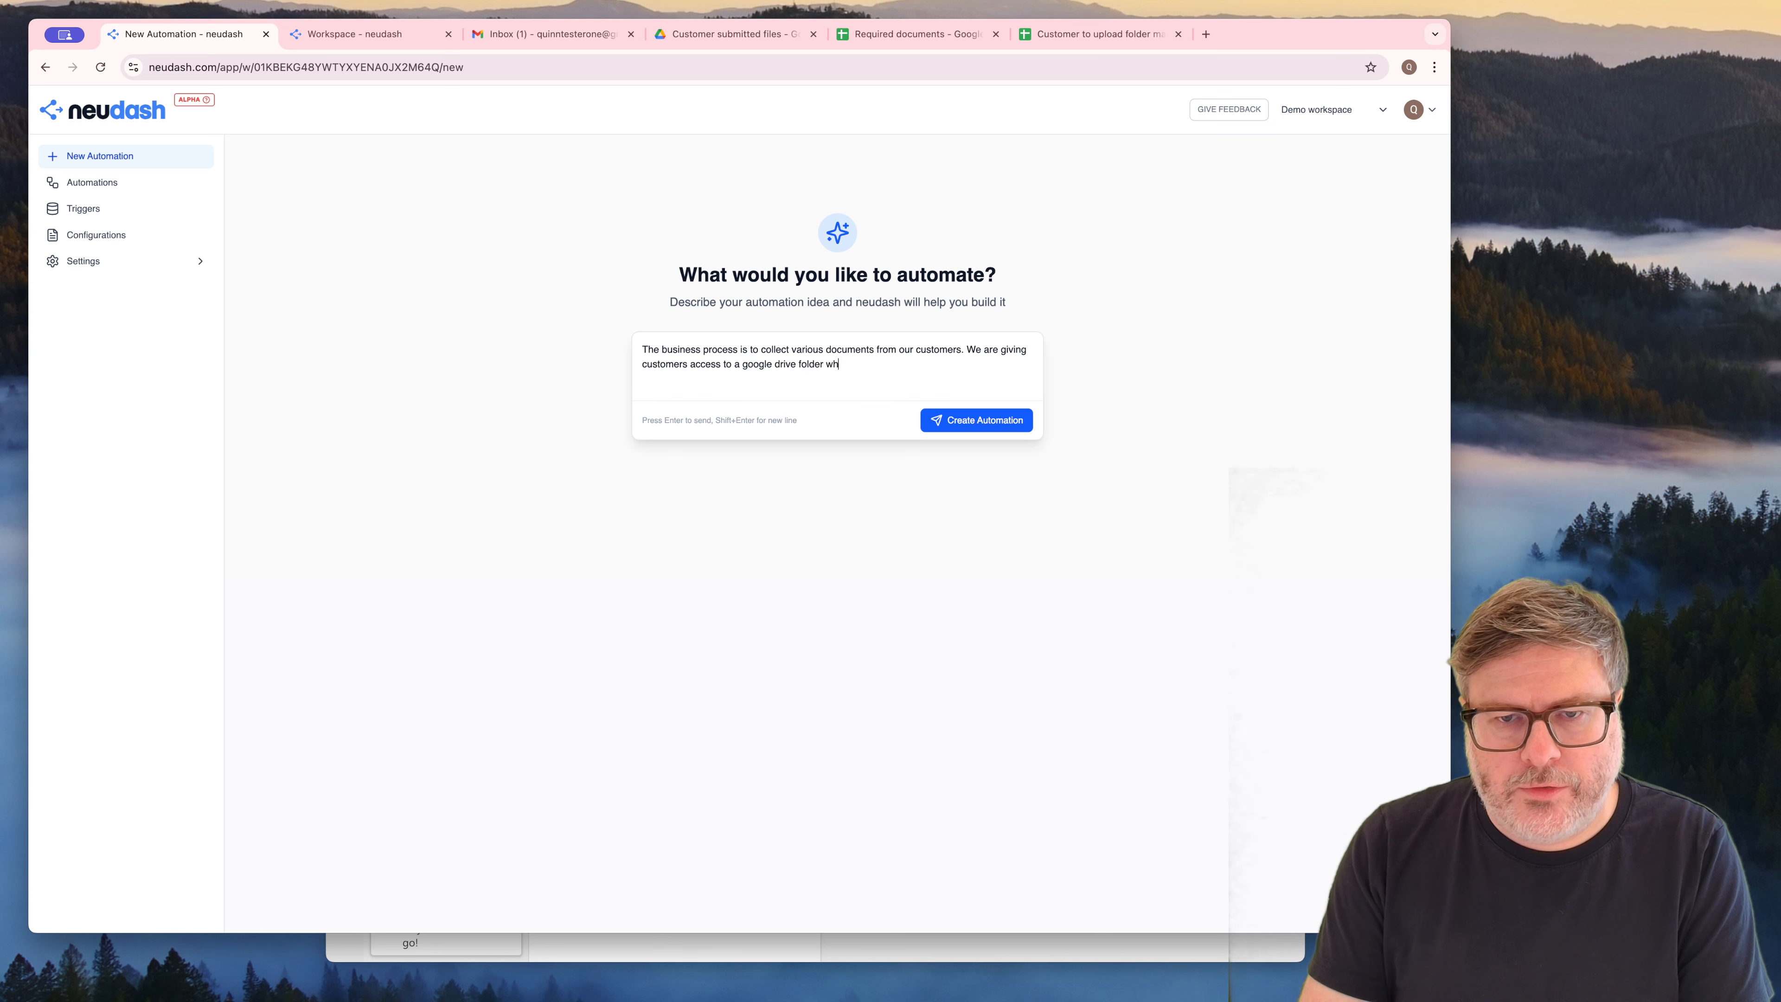
{"action": "type", "text": "ere they find a \"Requi"}
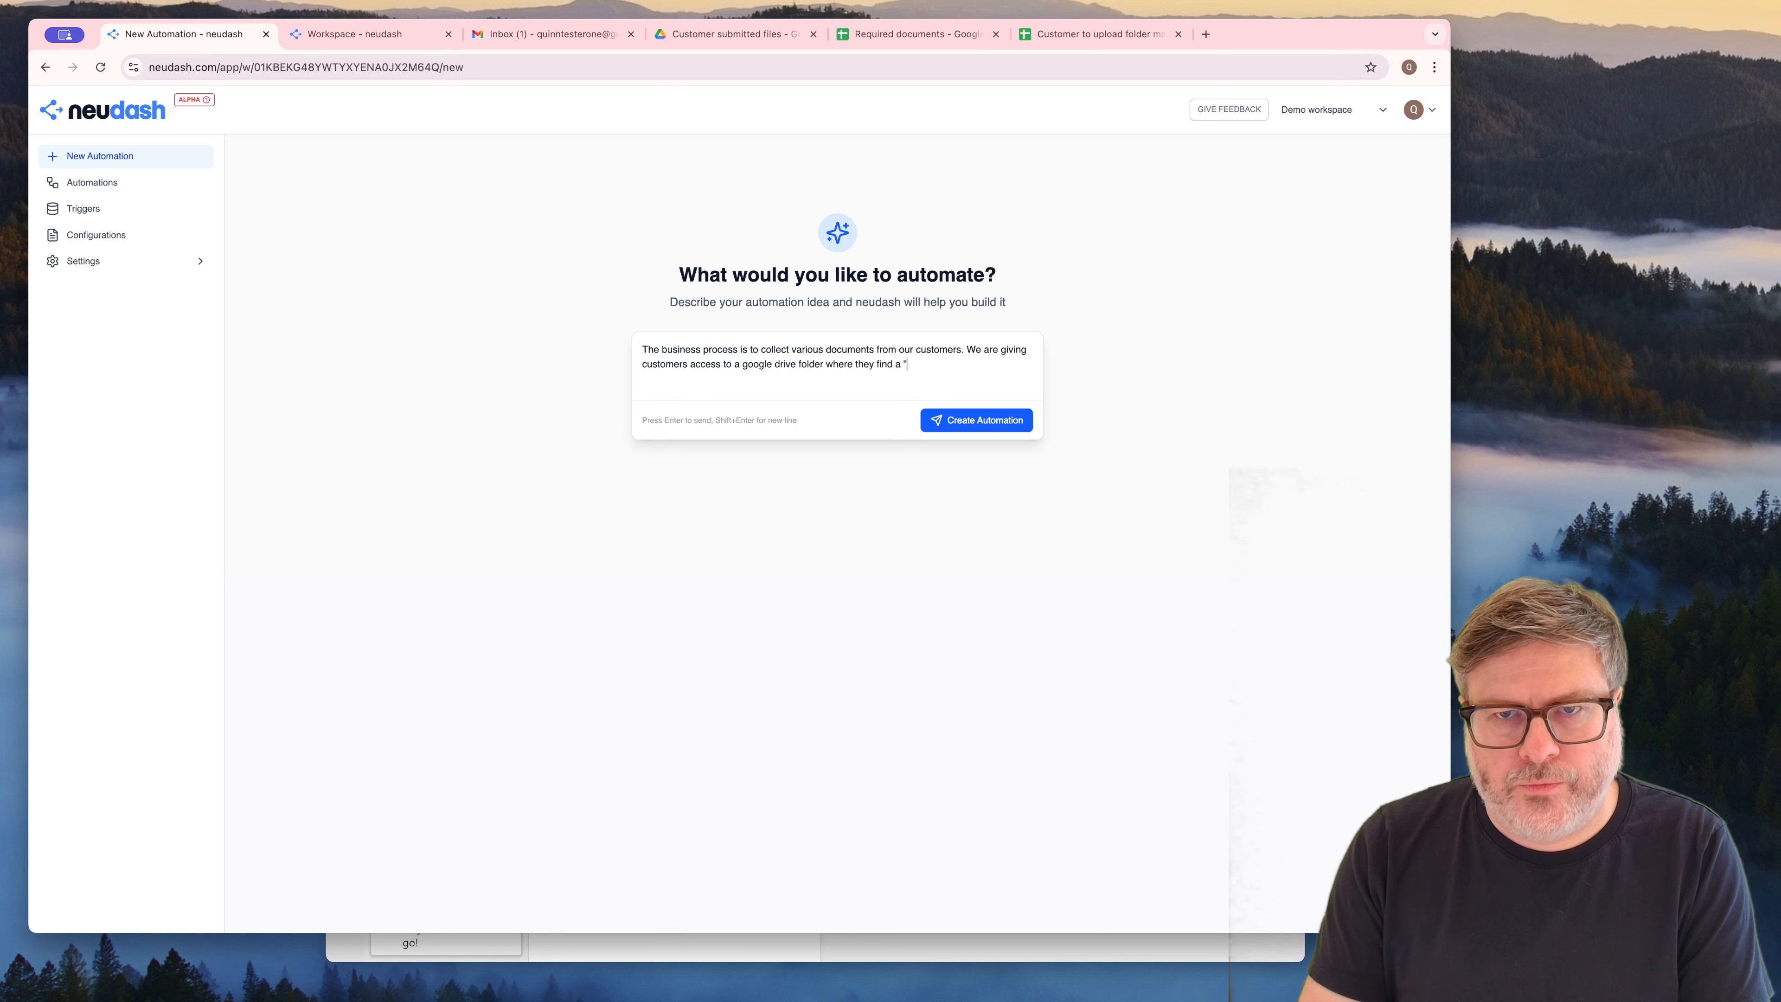
{"action": "type", "text": "red documents"}
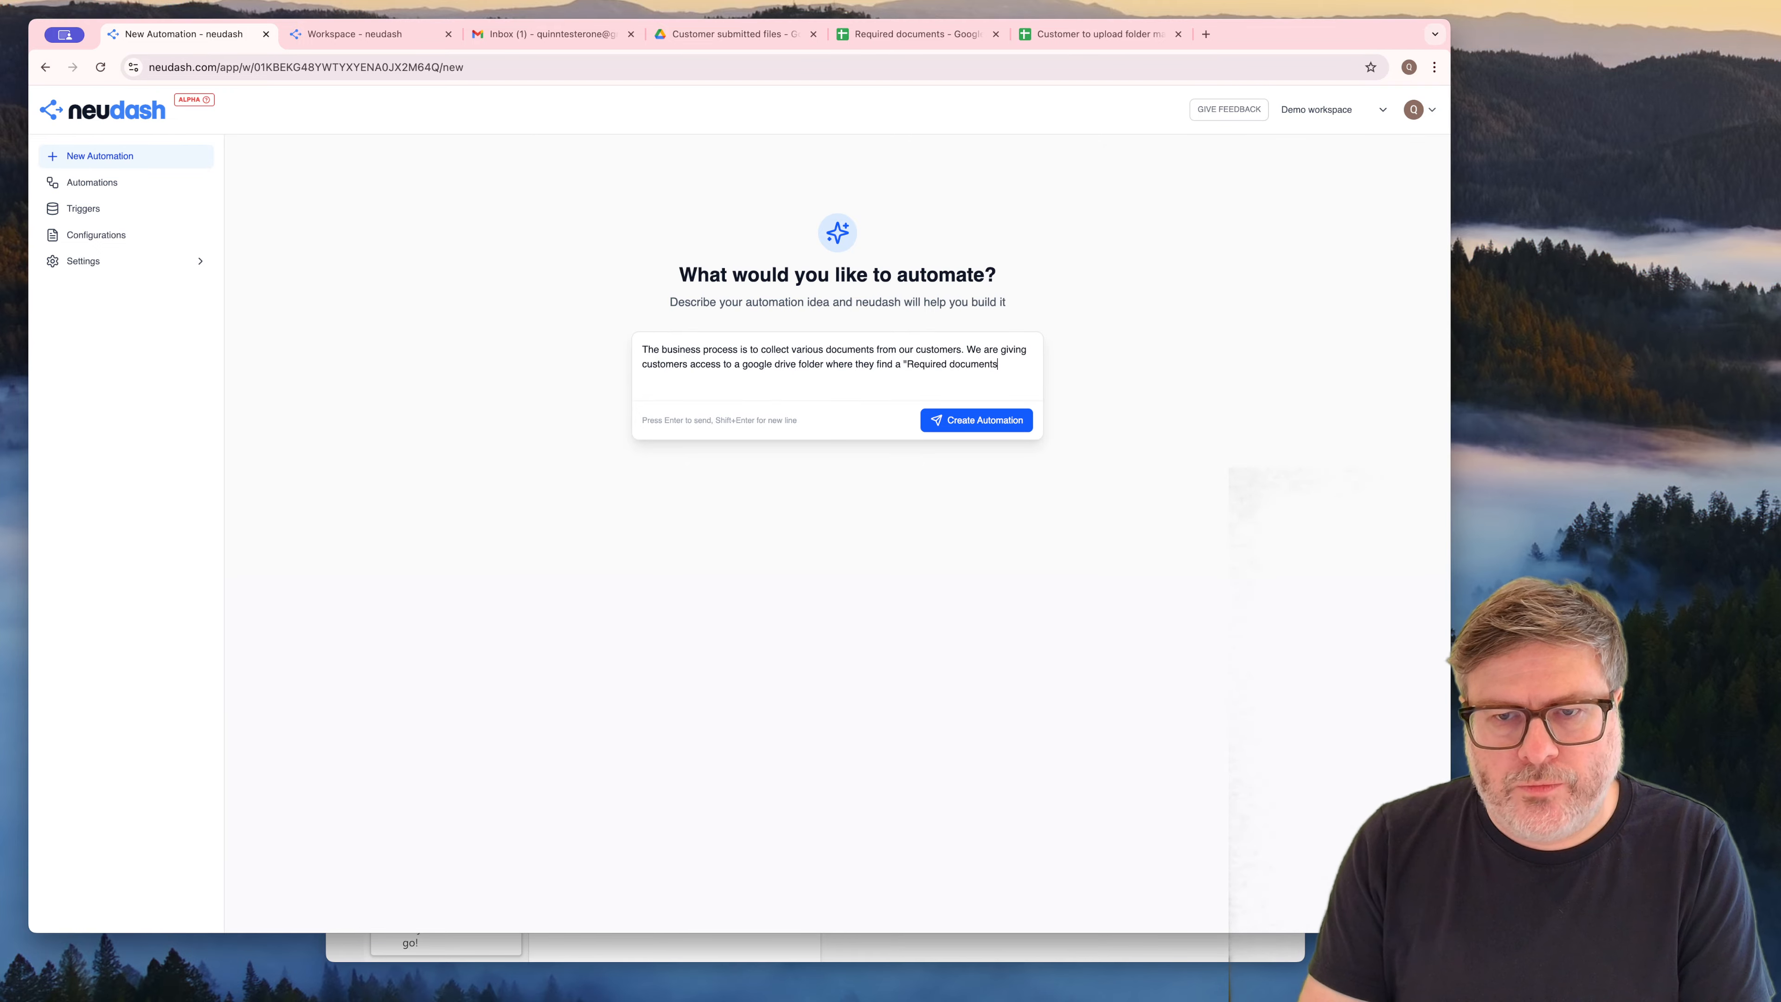
{"action": "type", "text": "\" google s"}
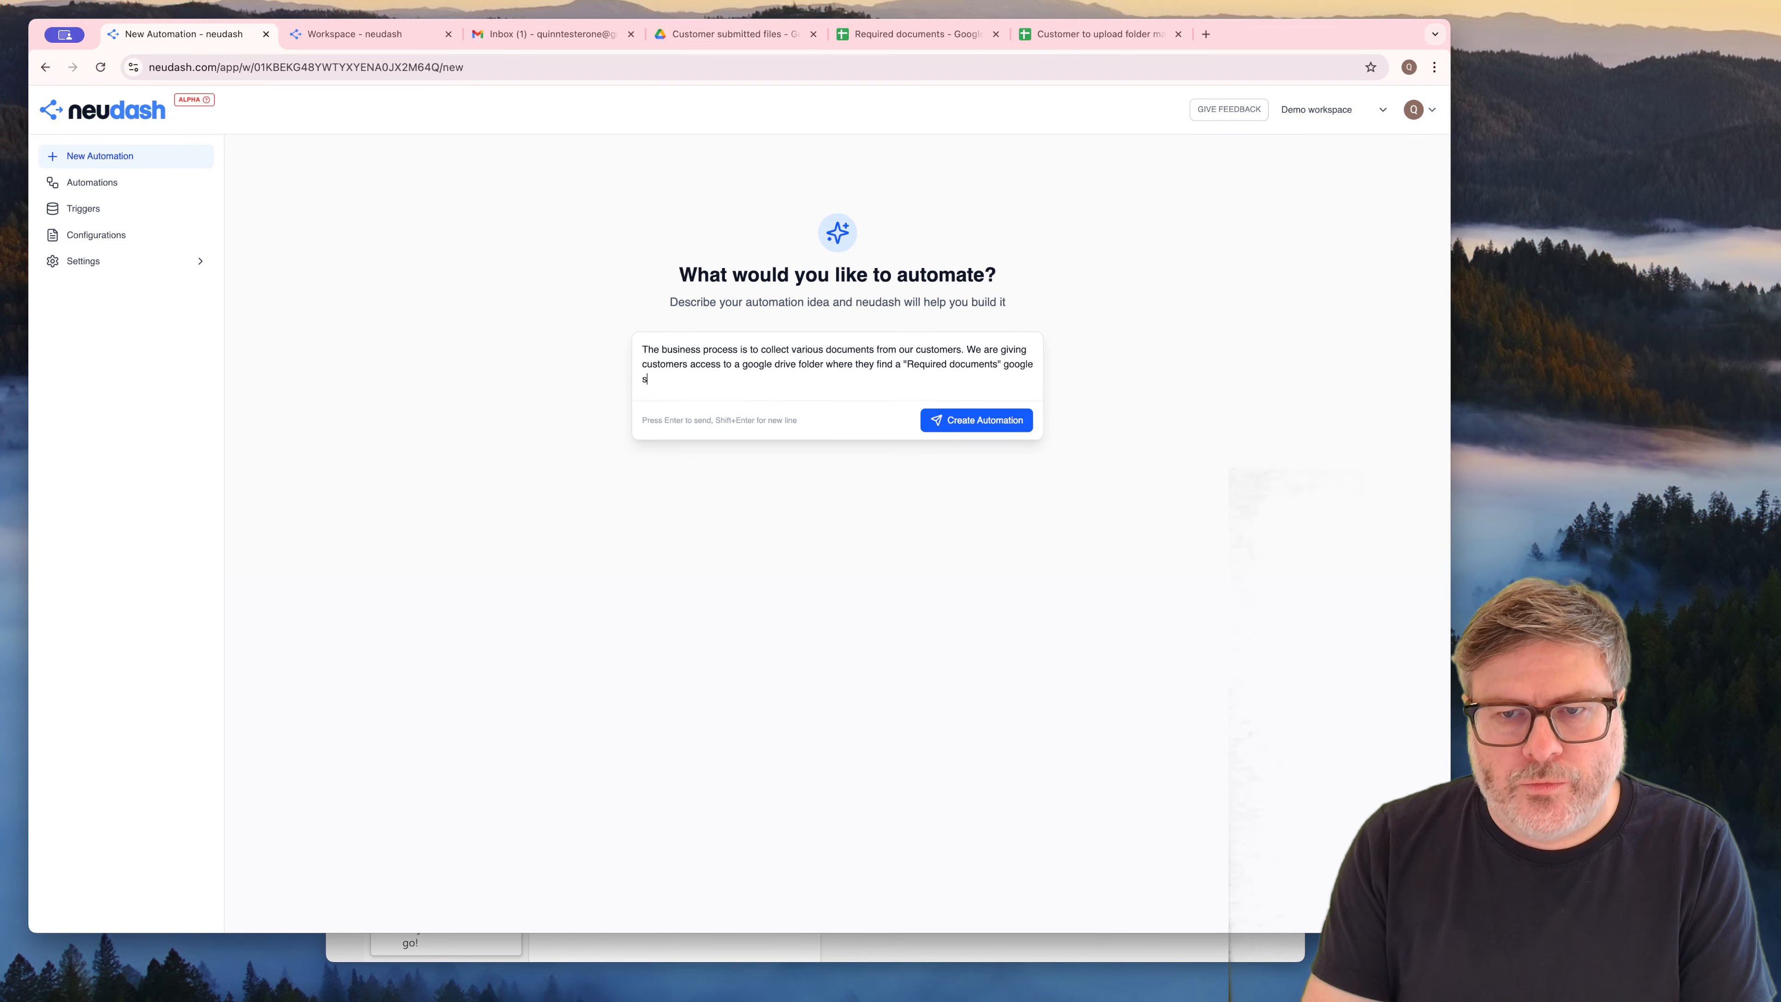
{"action": "type", "text": "heet w"}
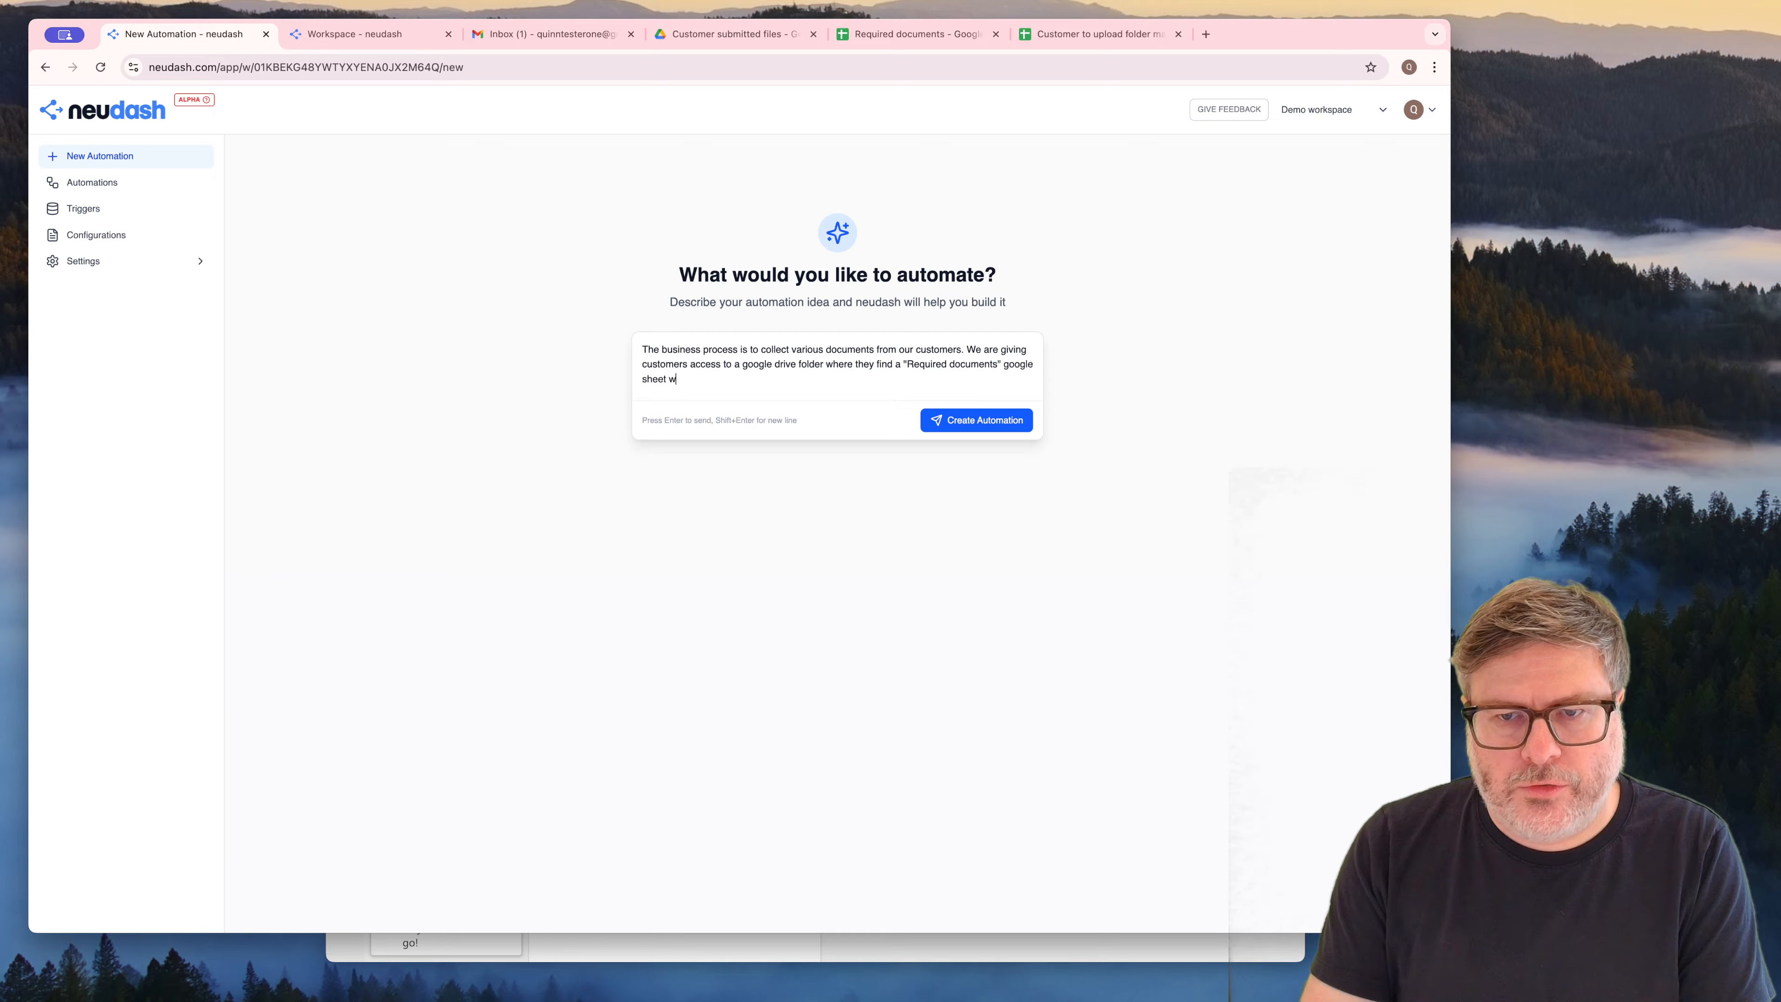
{"action": "type", "text": "hich lists"}
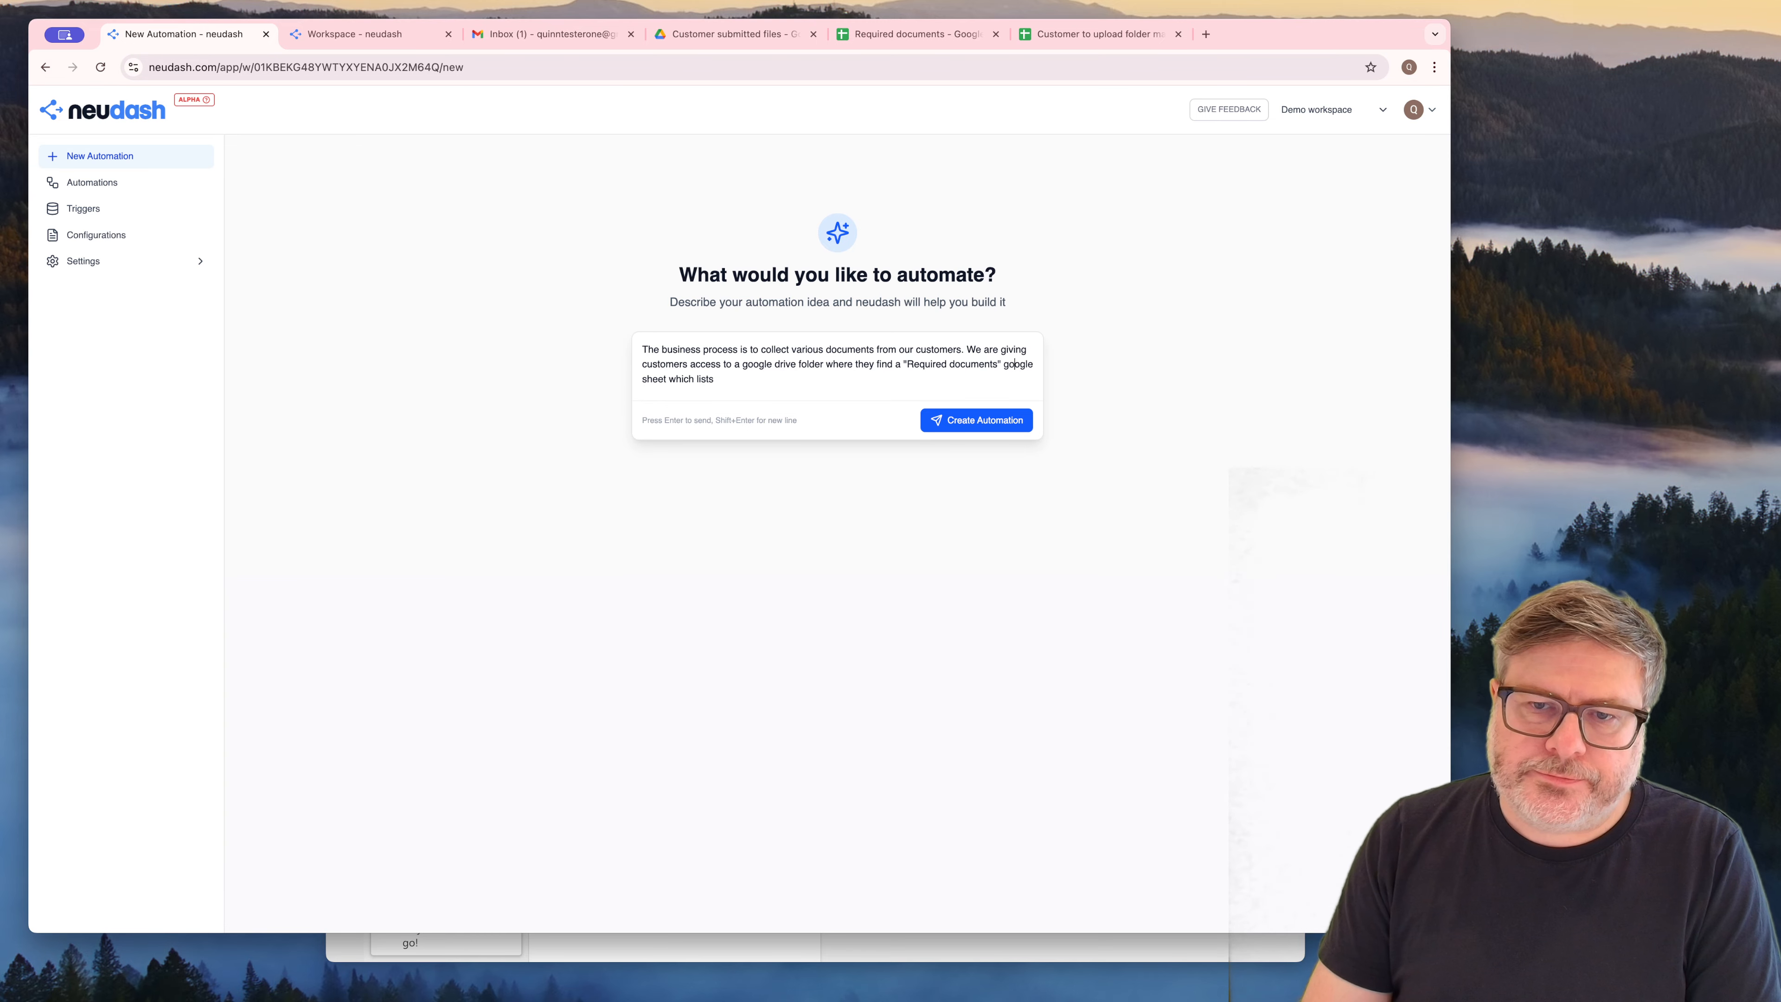
Capitalize "Google" in "Google sheet" within the automation description and return to the end of the text
{"action": "key", "text": "Left"}
{"action": "key", "text": "BackSpace"}
{"action": "type", "text": "G"}
{"action": "key", "text": "Down"}
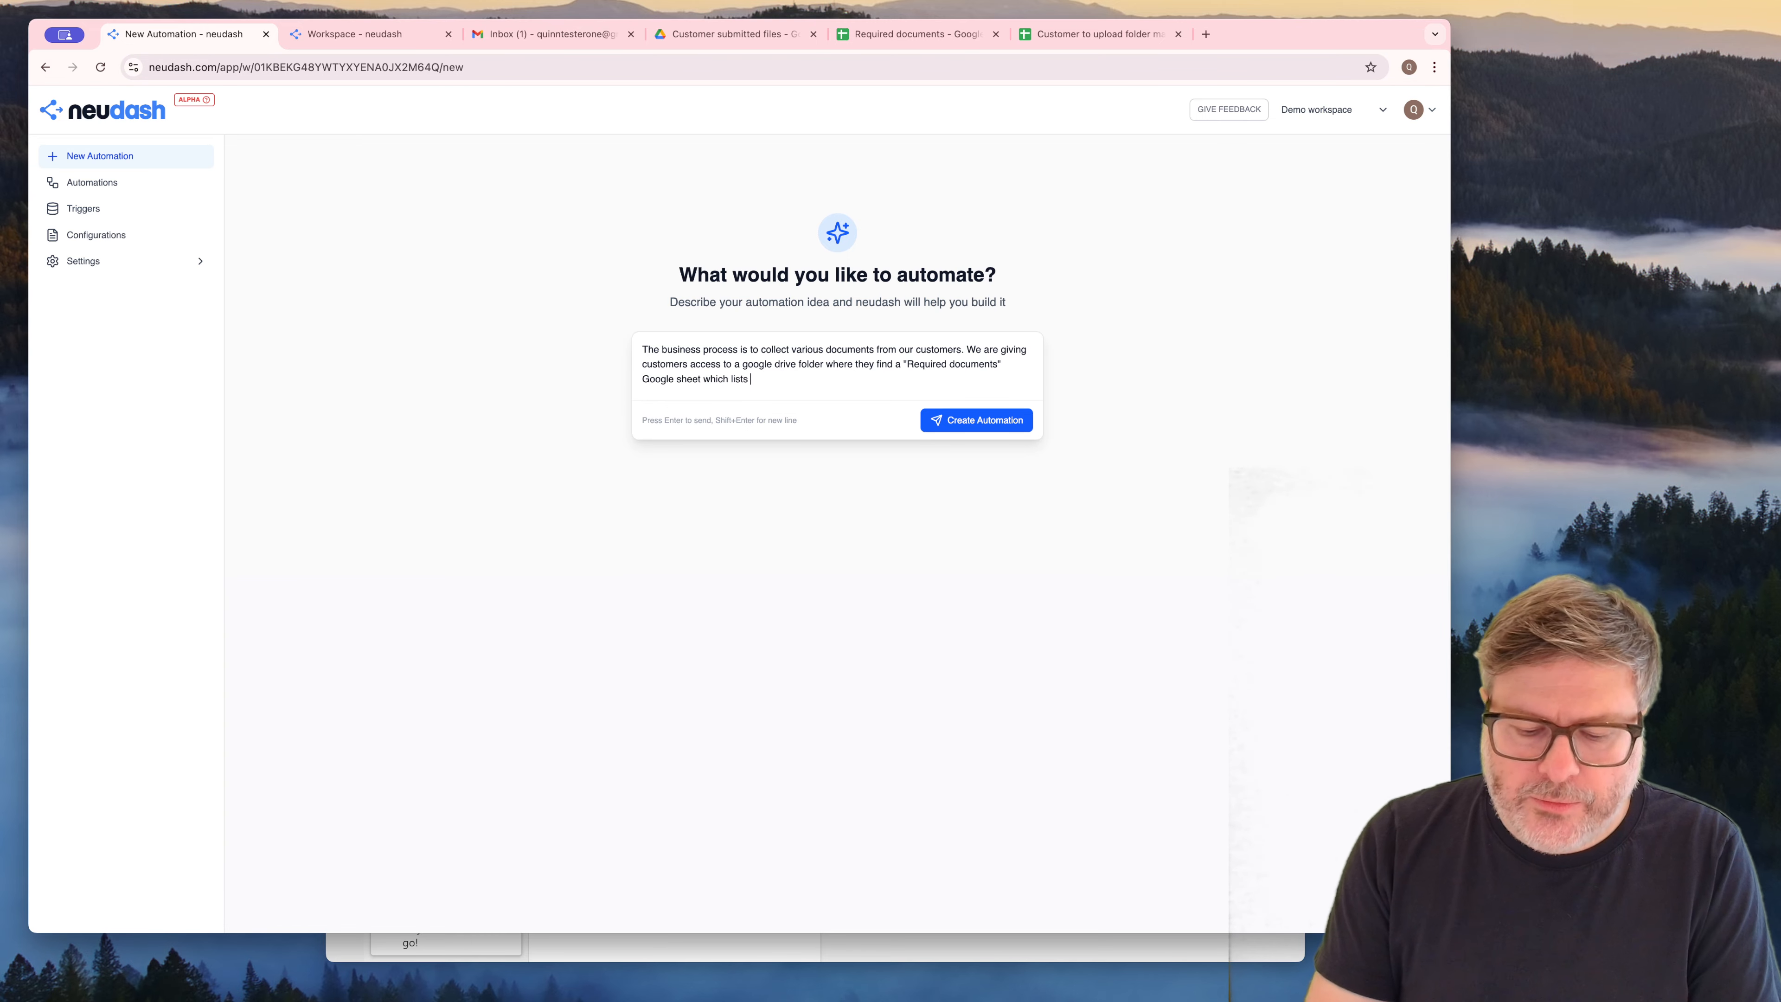
Complete the unfinished sentence in the automation description with "various documents that need to be uploaded."
{"action": "type", "text": "various documents t"}
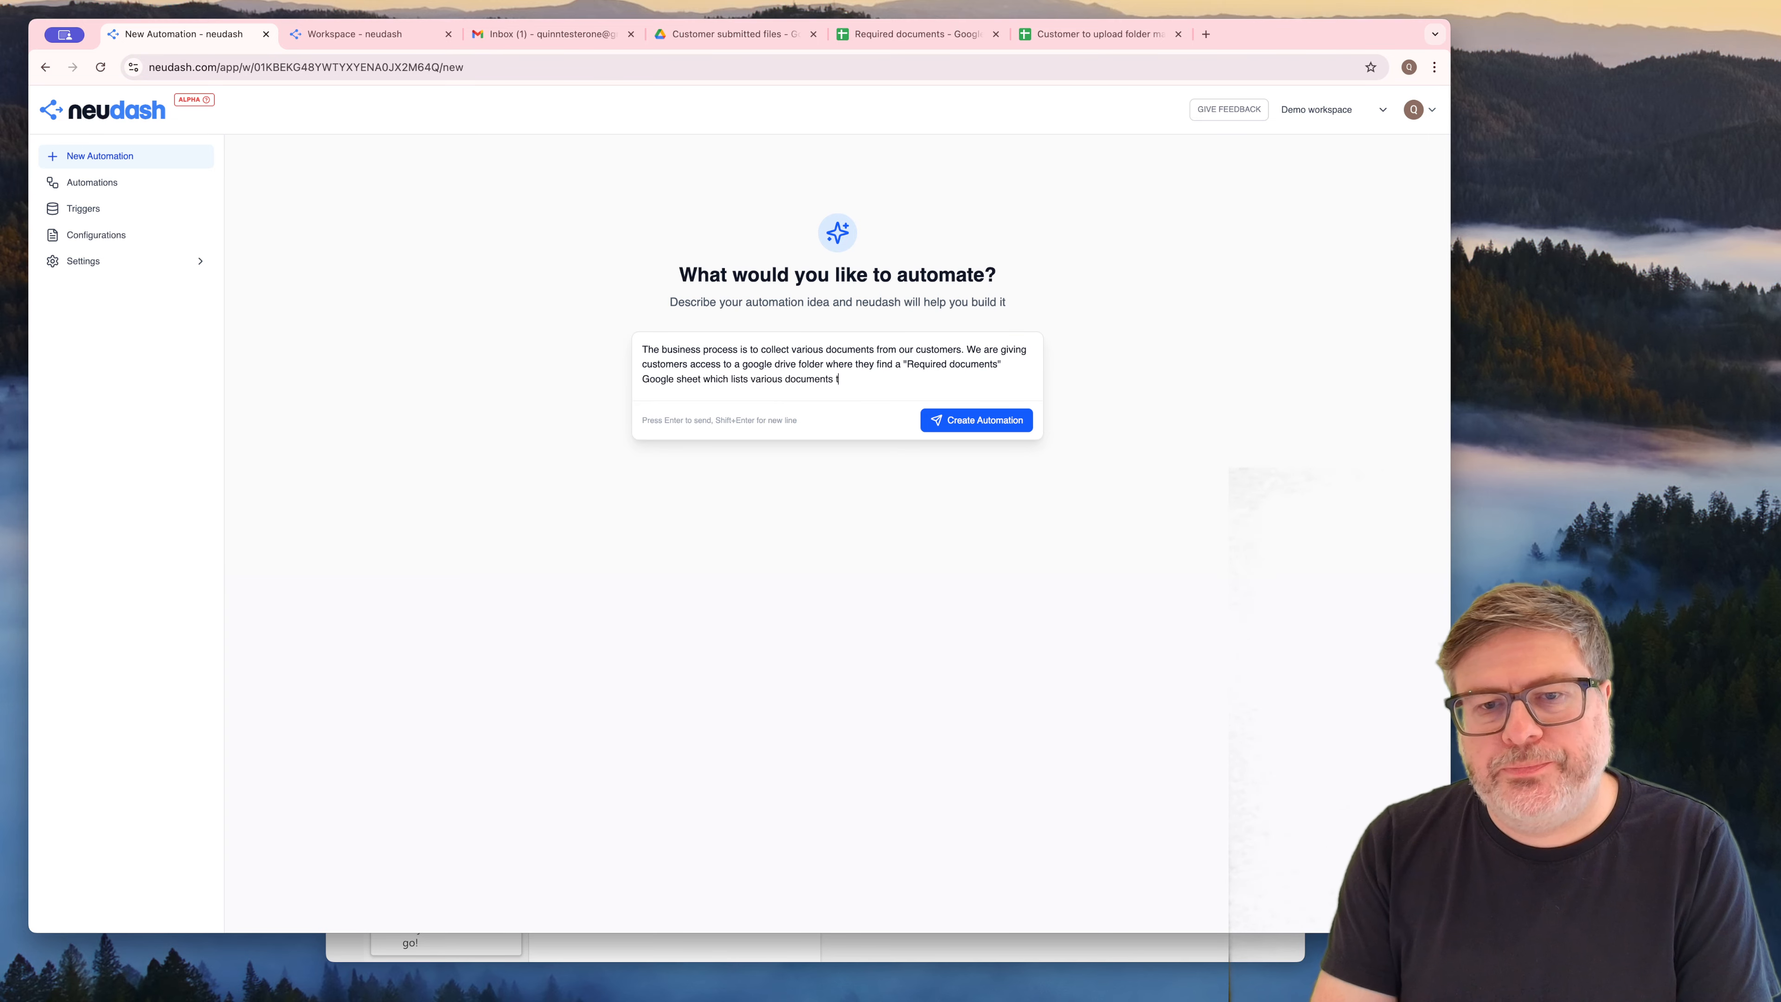
{"action": "type", "text": "hat need to be"}
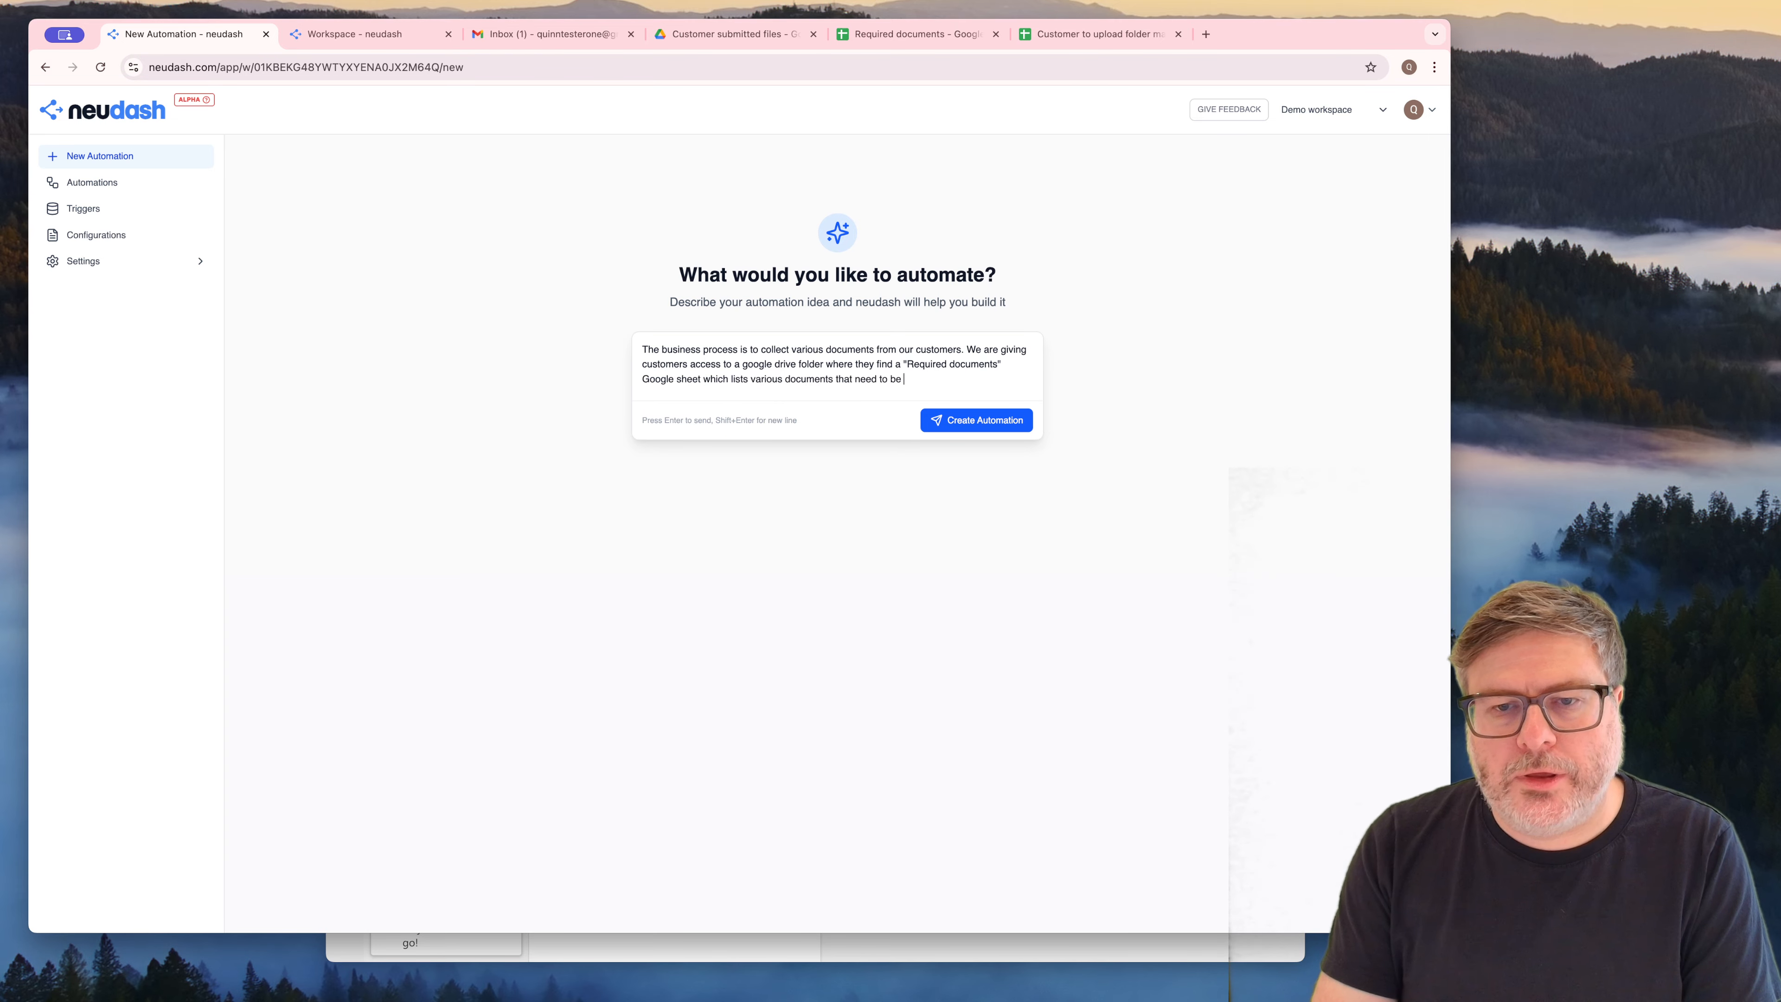
{"action": "type", "text": " uploaded. UI"}
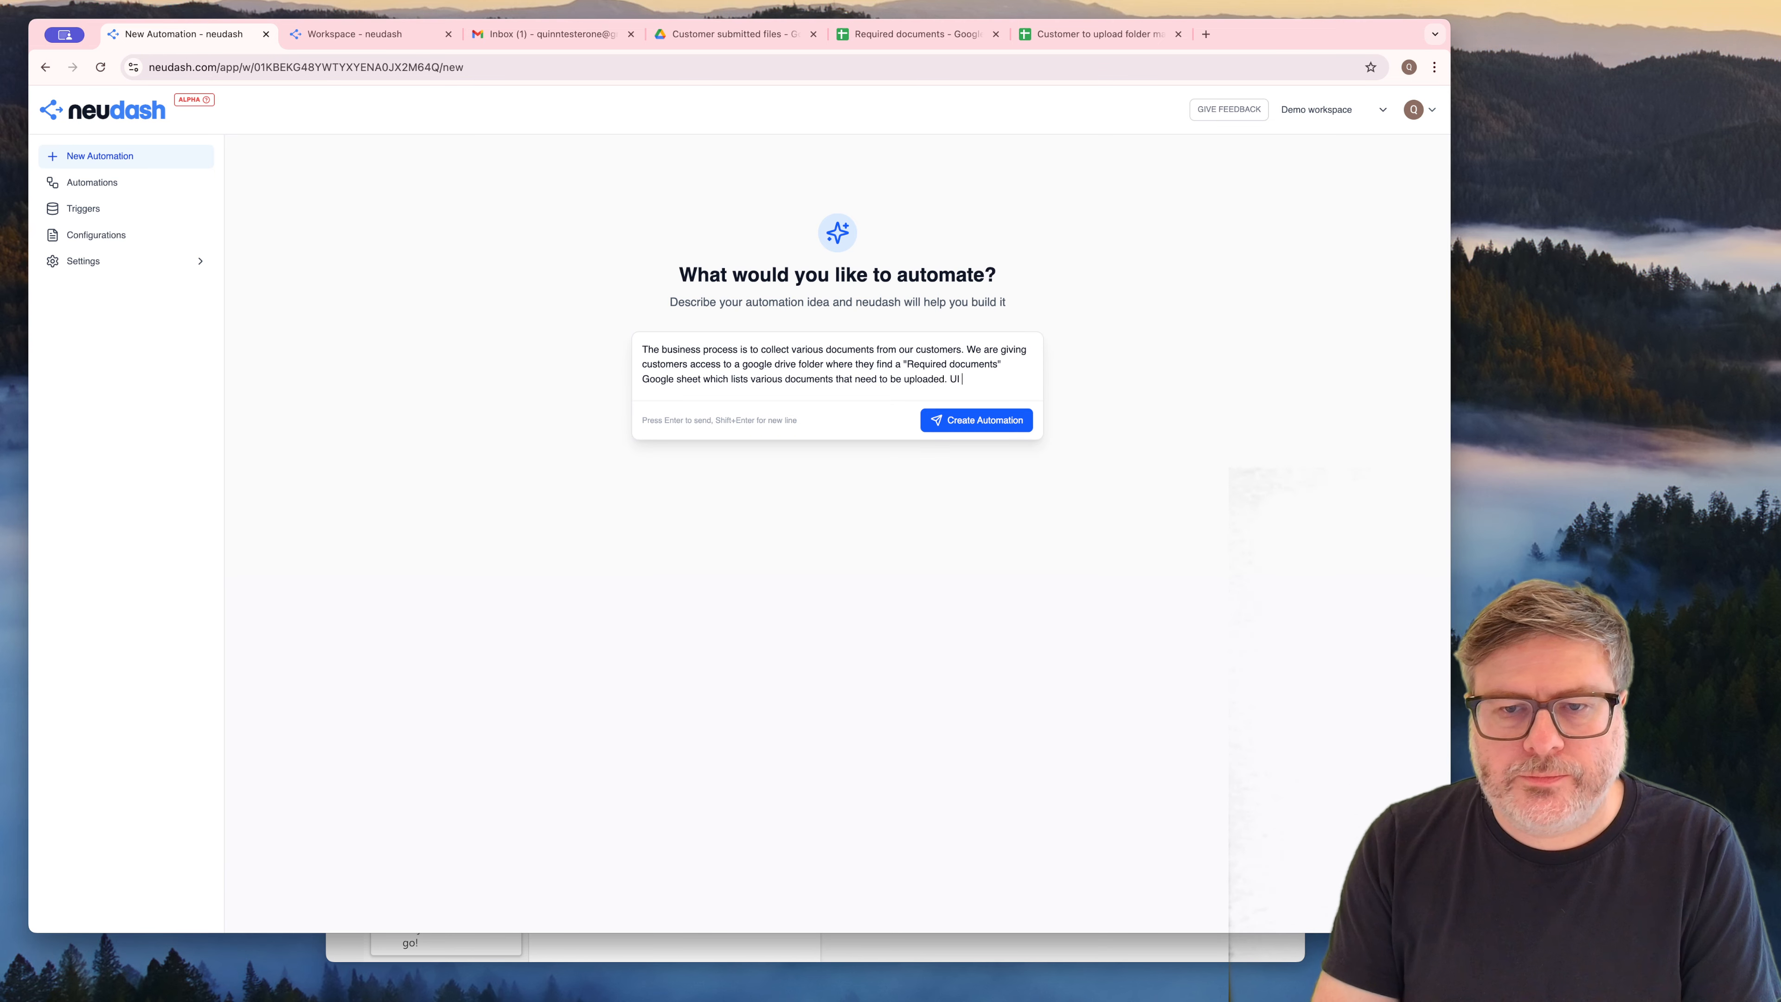
Add "I want the automation to observe all directories within" to the description, followed by the pasted link of the "Customer submitted files" Drive folder
{"action": "key", "text": "BackSpace"}
{"action": "type", "text": "want t"}
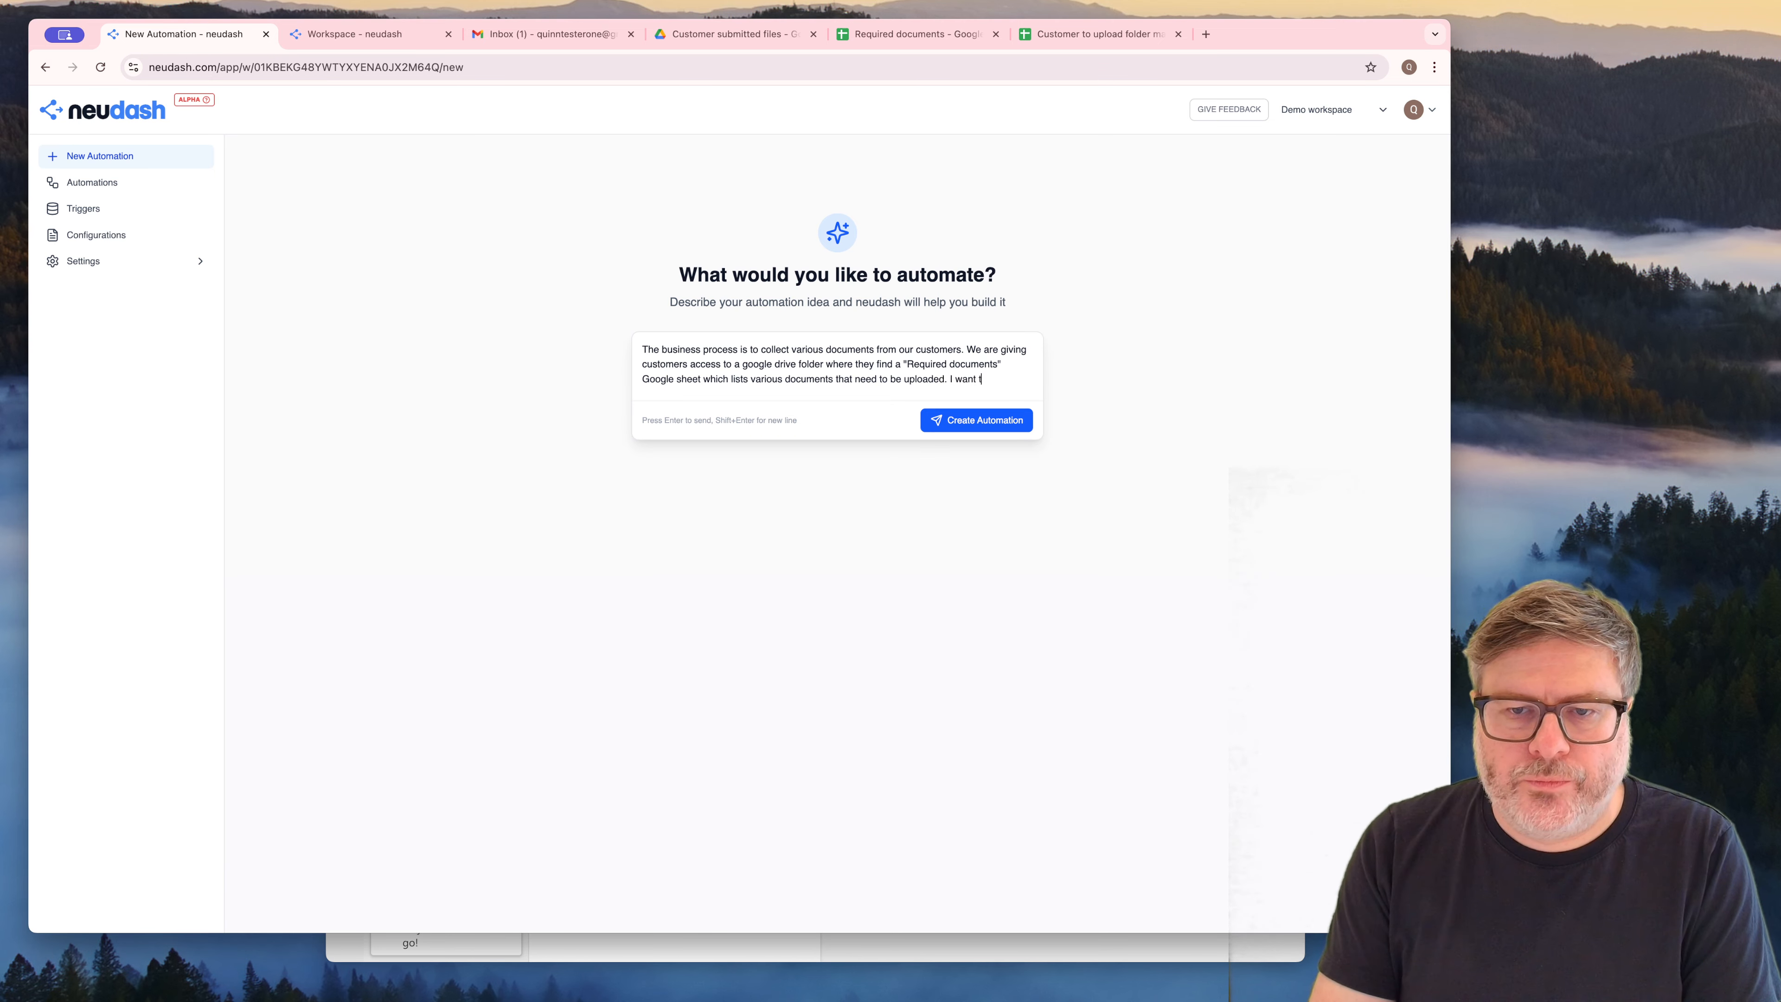
{"action": "type", "text": "he automation to ob"}
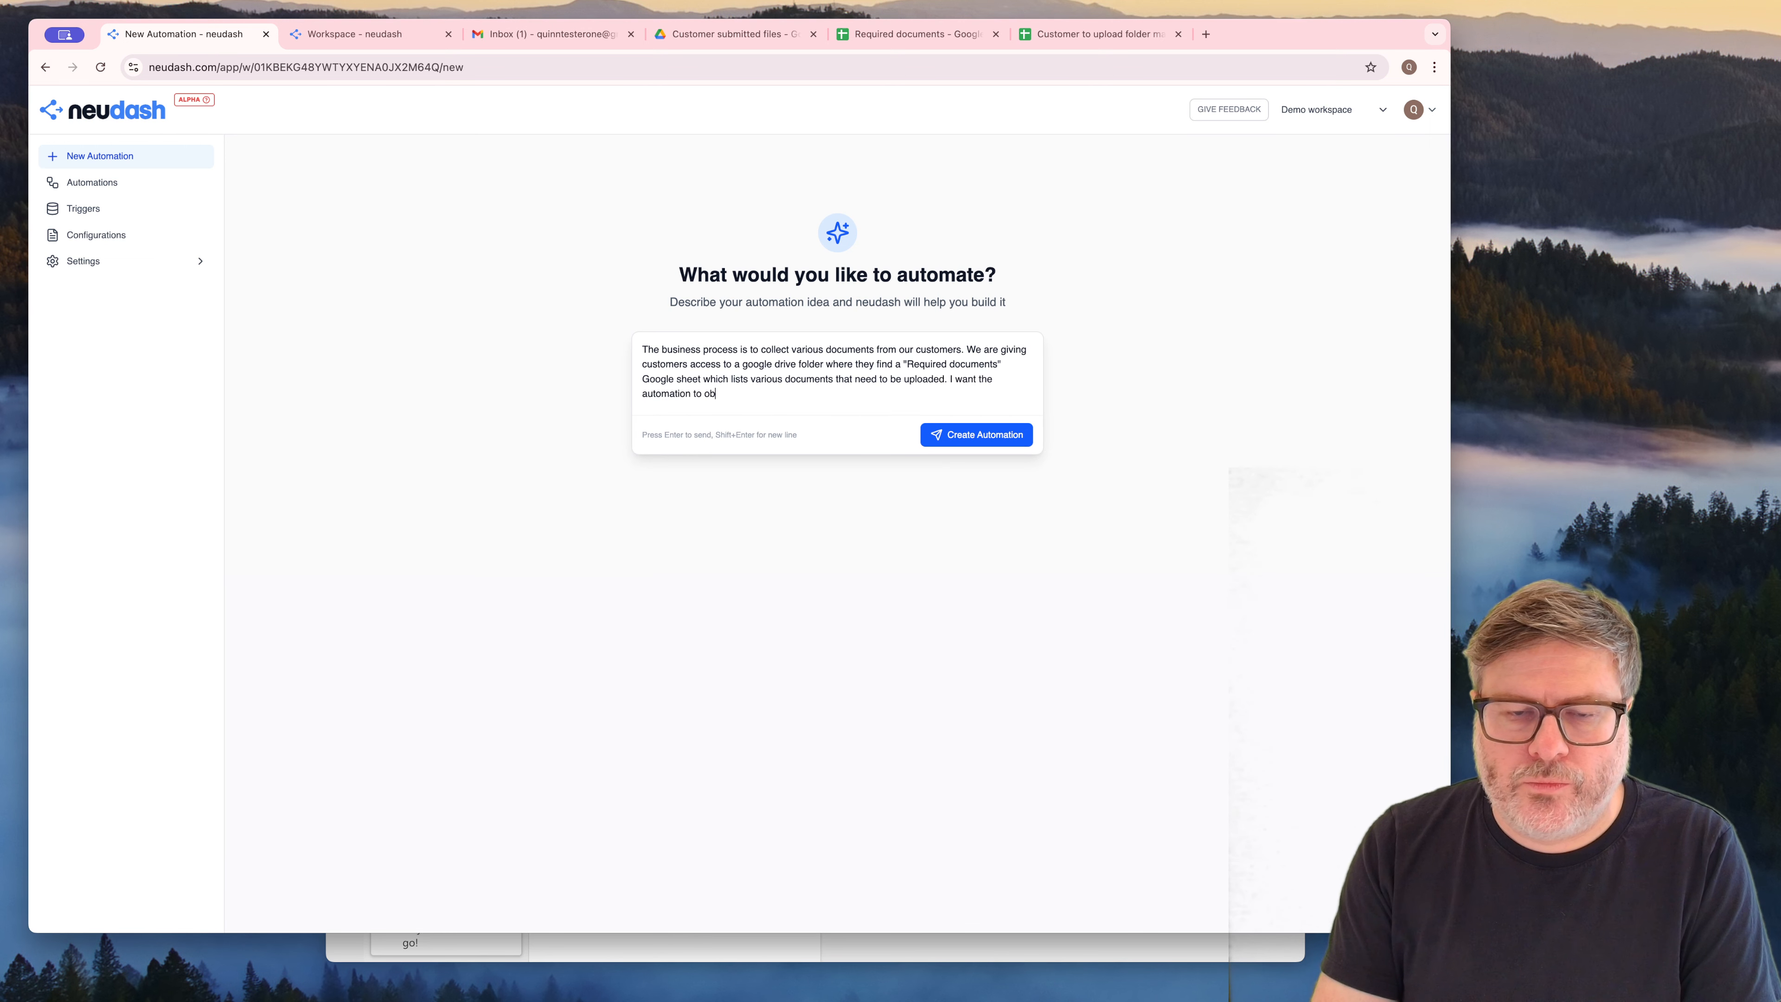
{"action": "type", "text": "serve all d"}
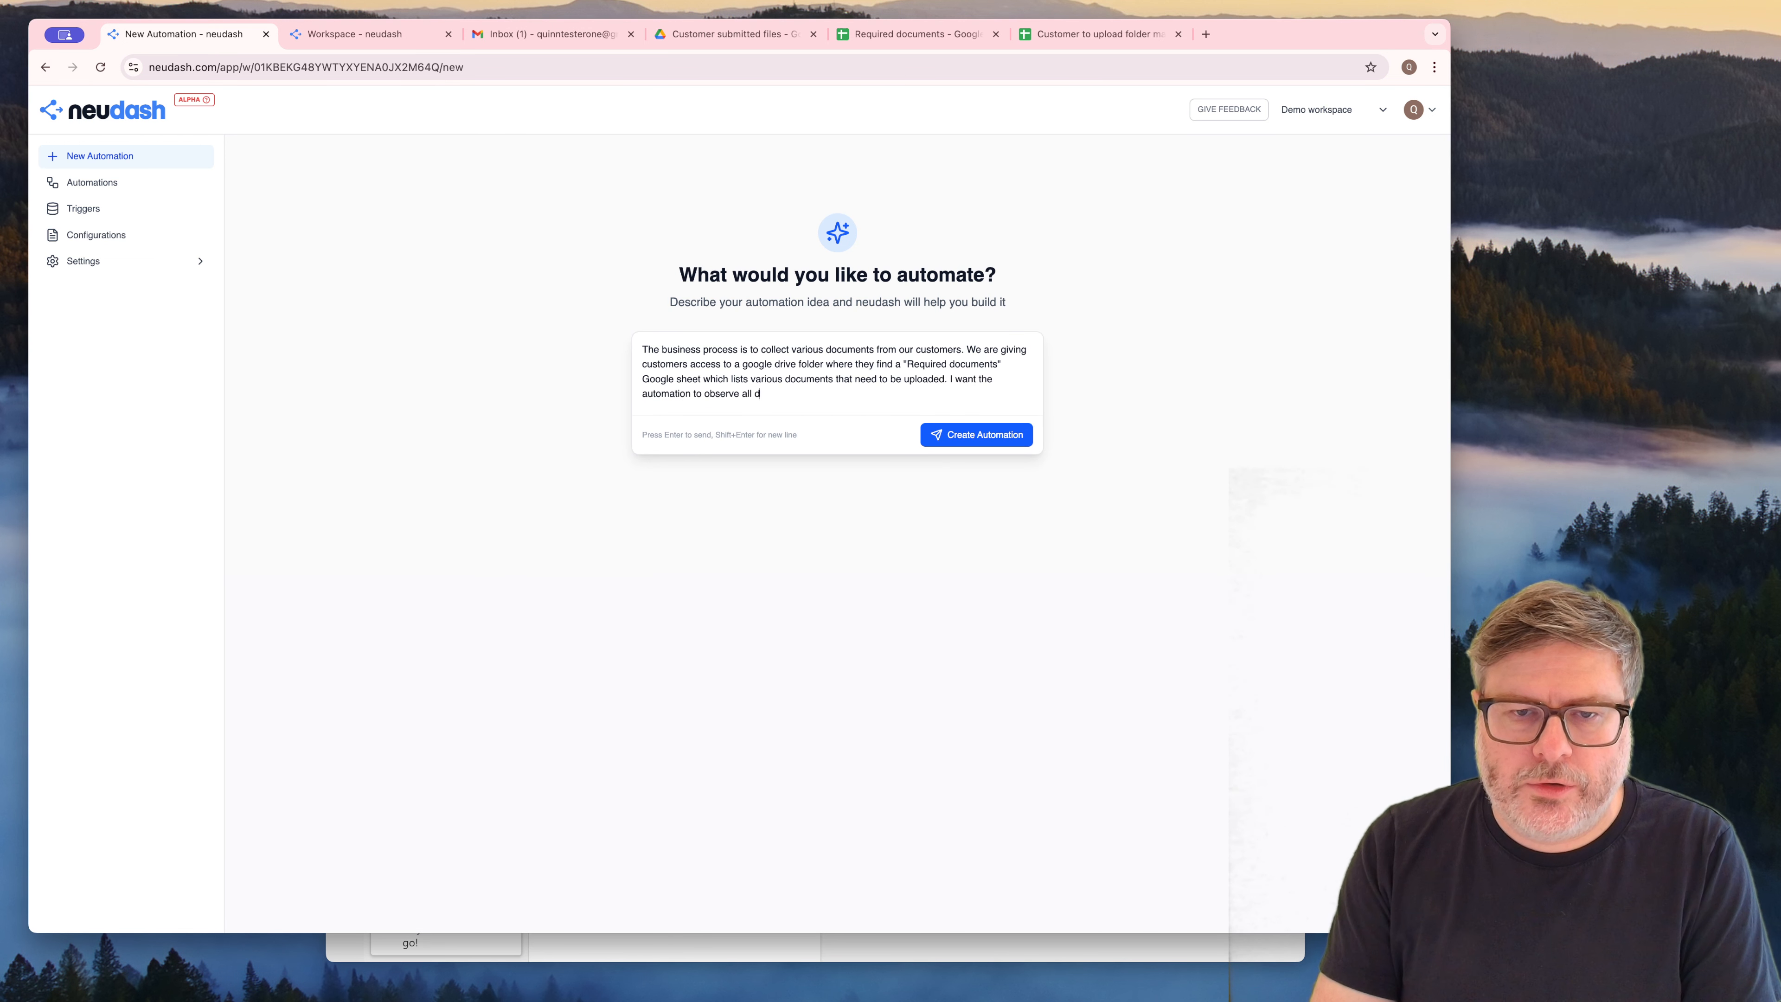
{"action": "type", "text": "irectories within"}
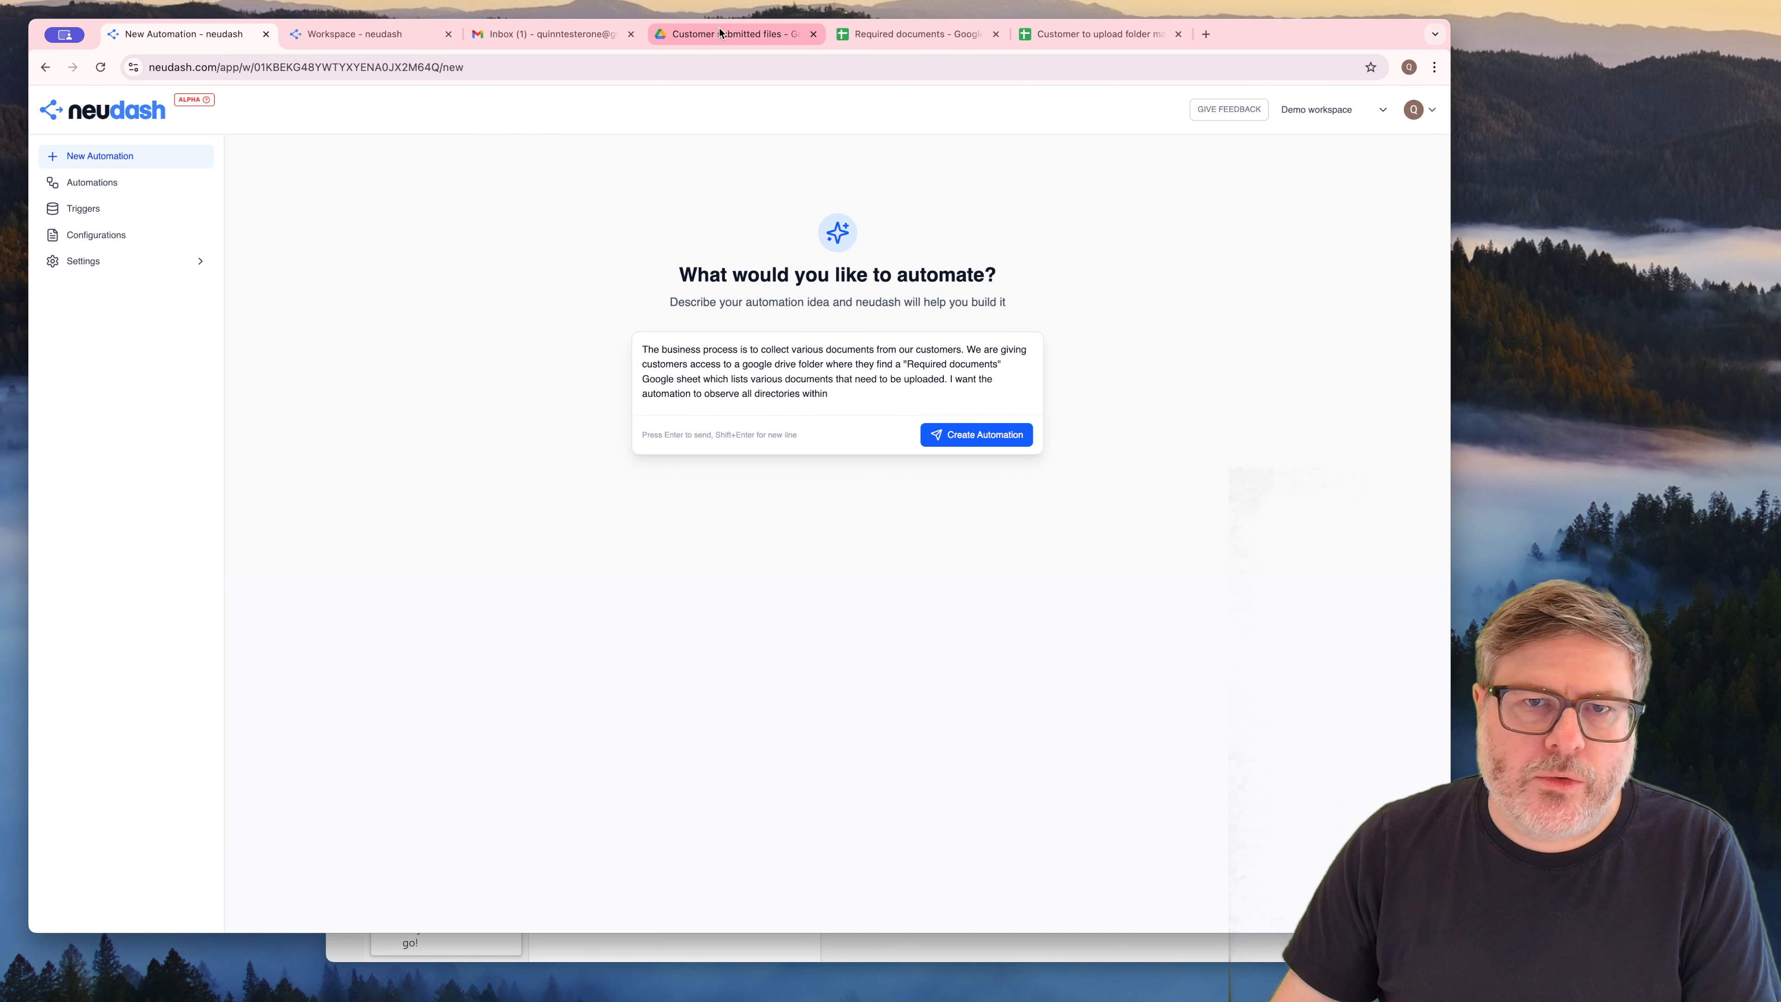
{"action": "left_click", "coordinate": [733, 36]}
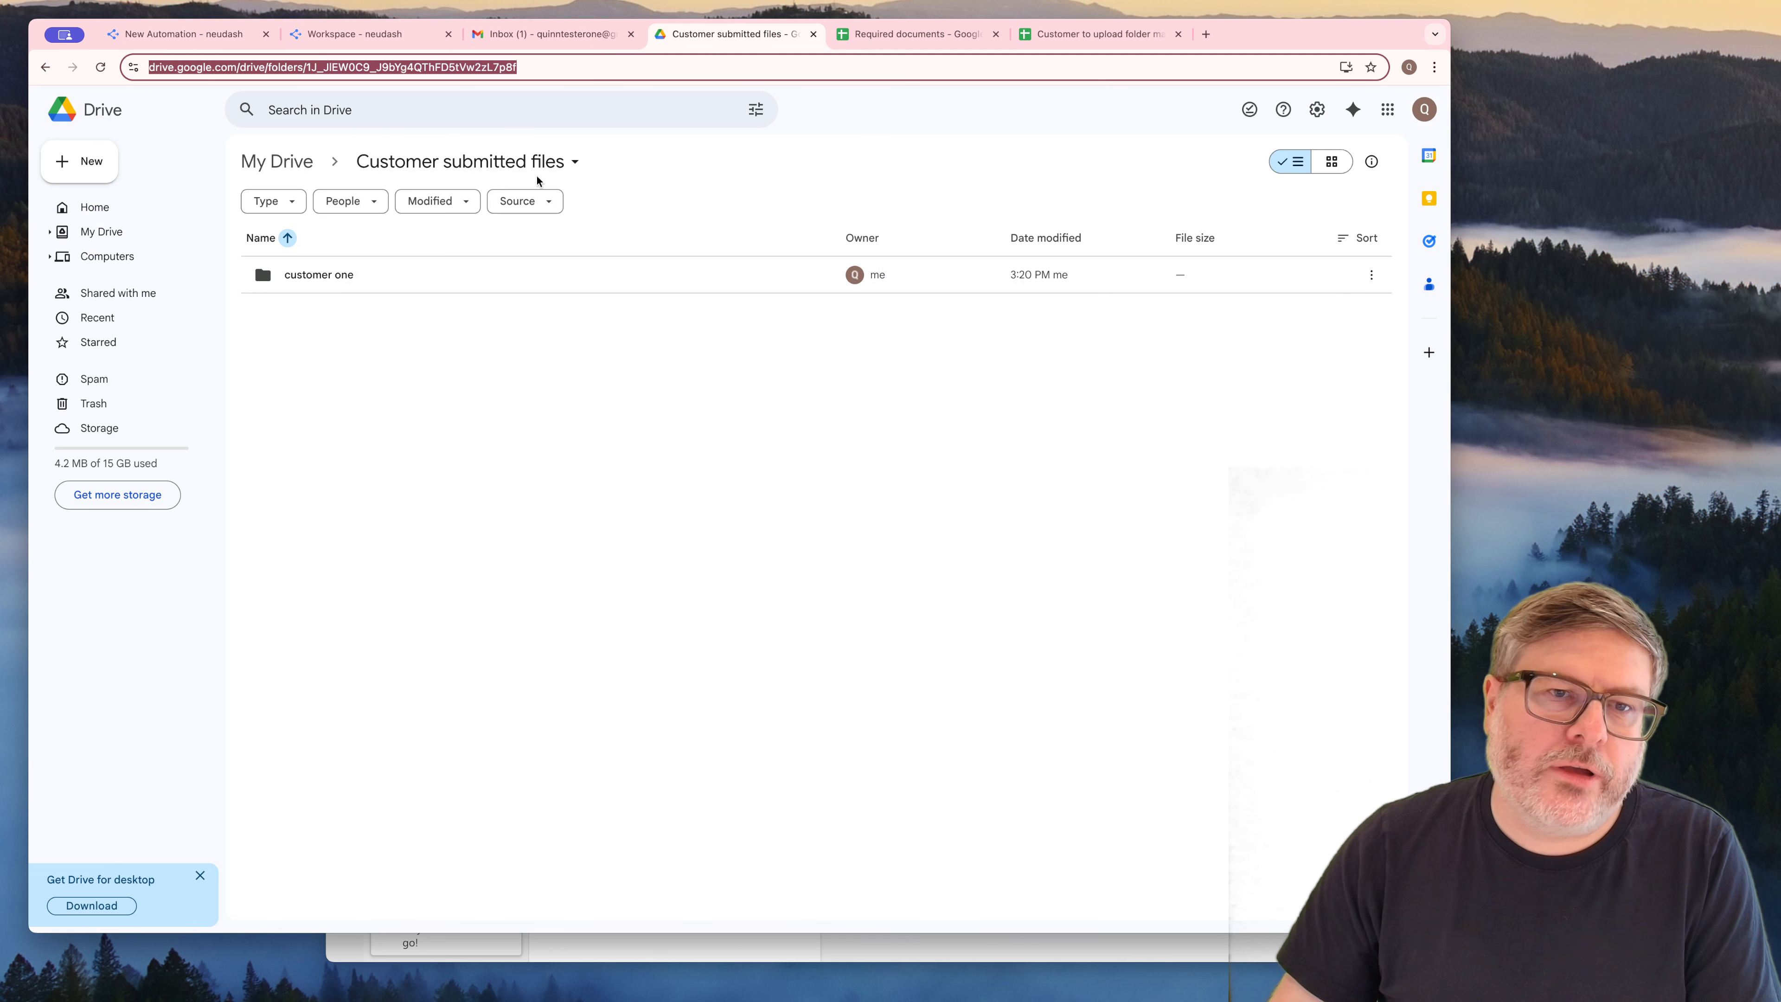
{"action": "left_click", "coordinate": [199, 36]}
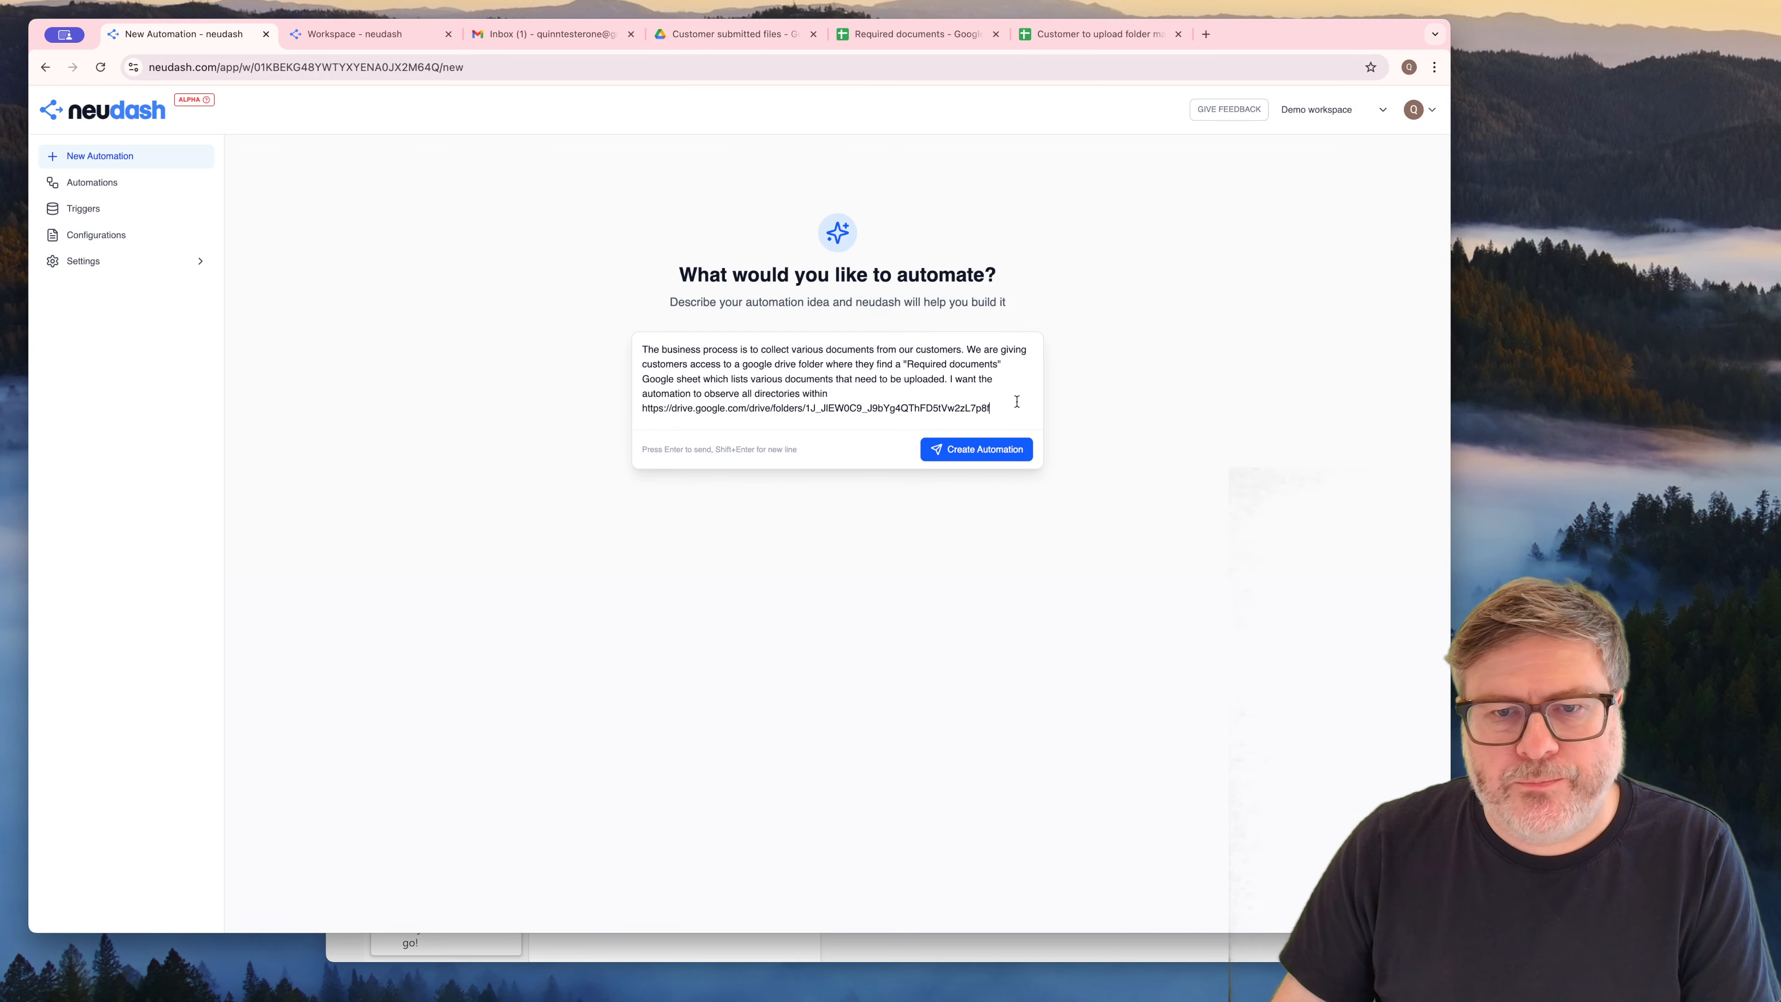
Continue after the folder link with: and whenever a file is uploaded it should be compared to the entires in "Required documents"
{"action": "type", "text": "a"}
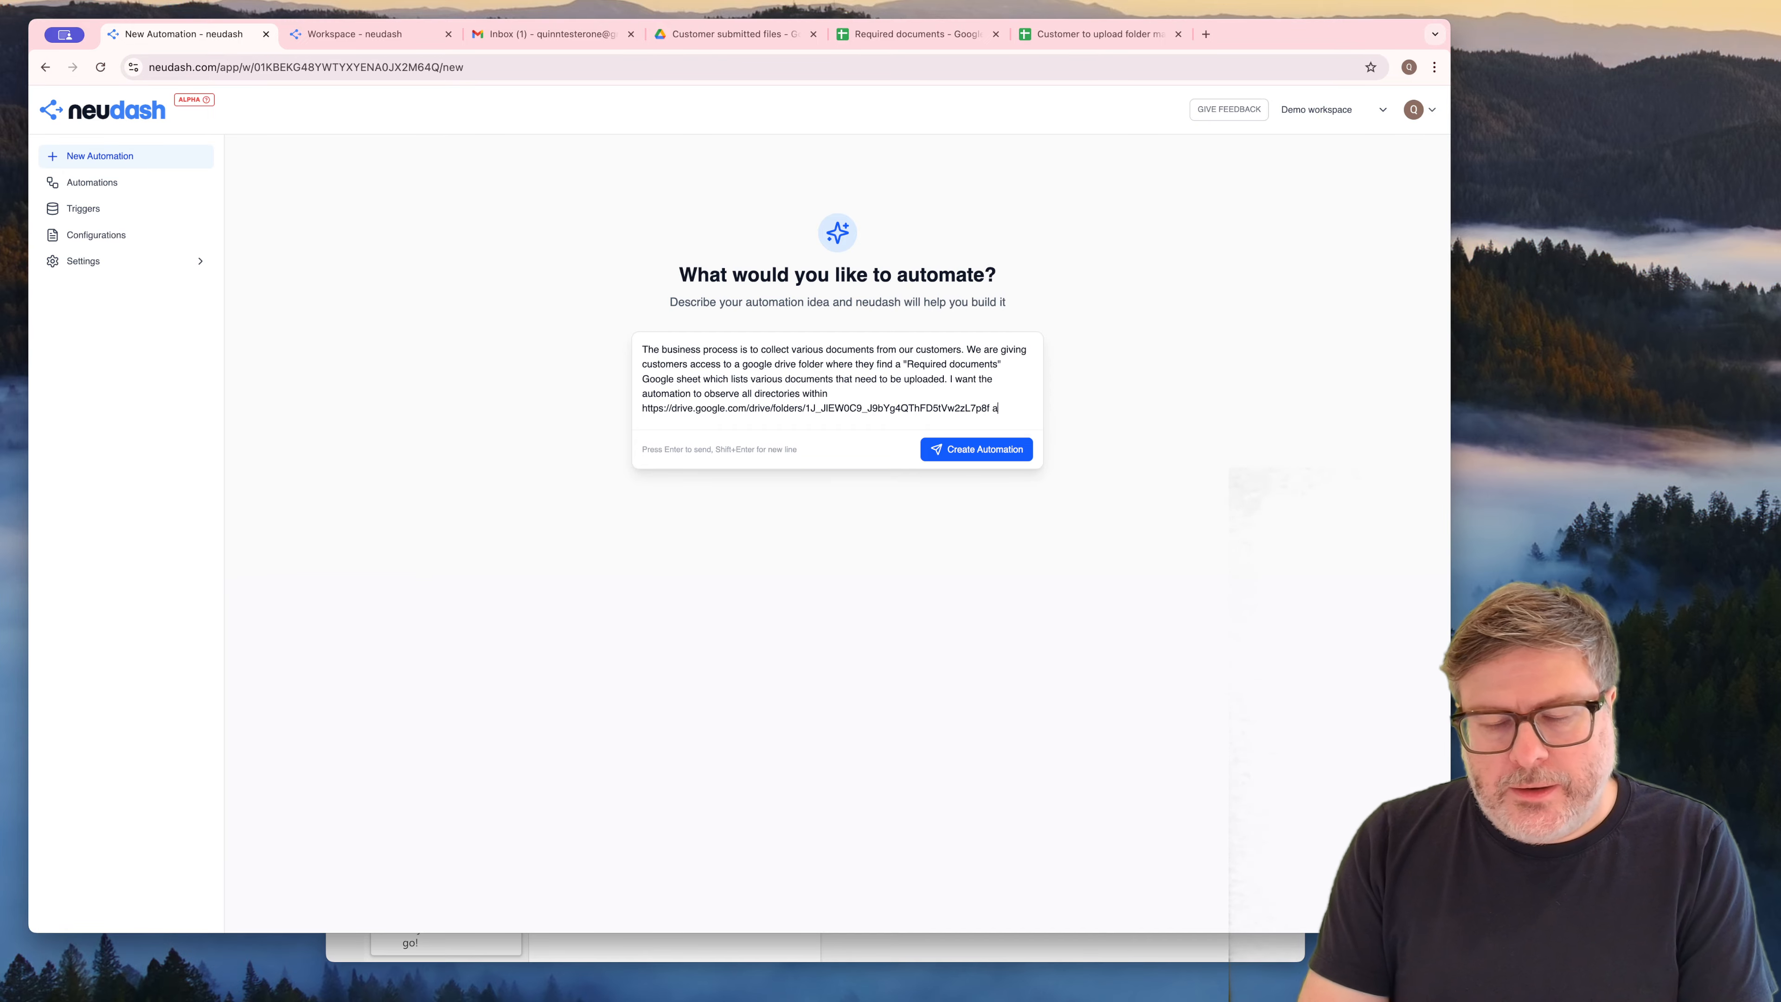
{"action": "type", "text": "nd whenever a fi"}
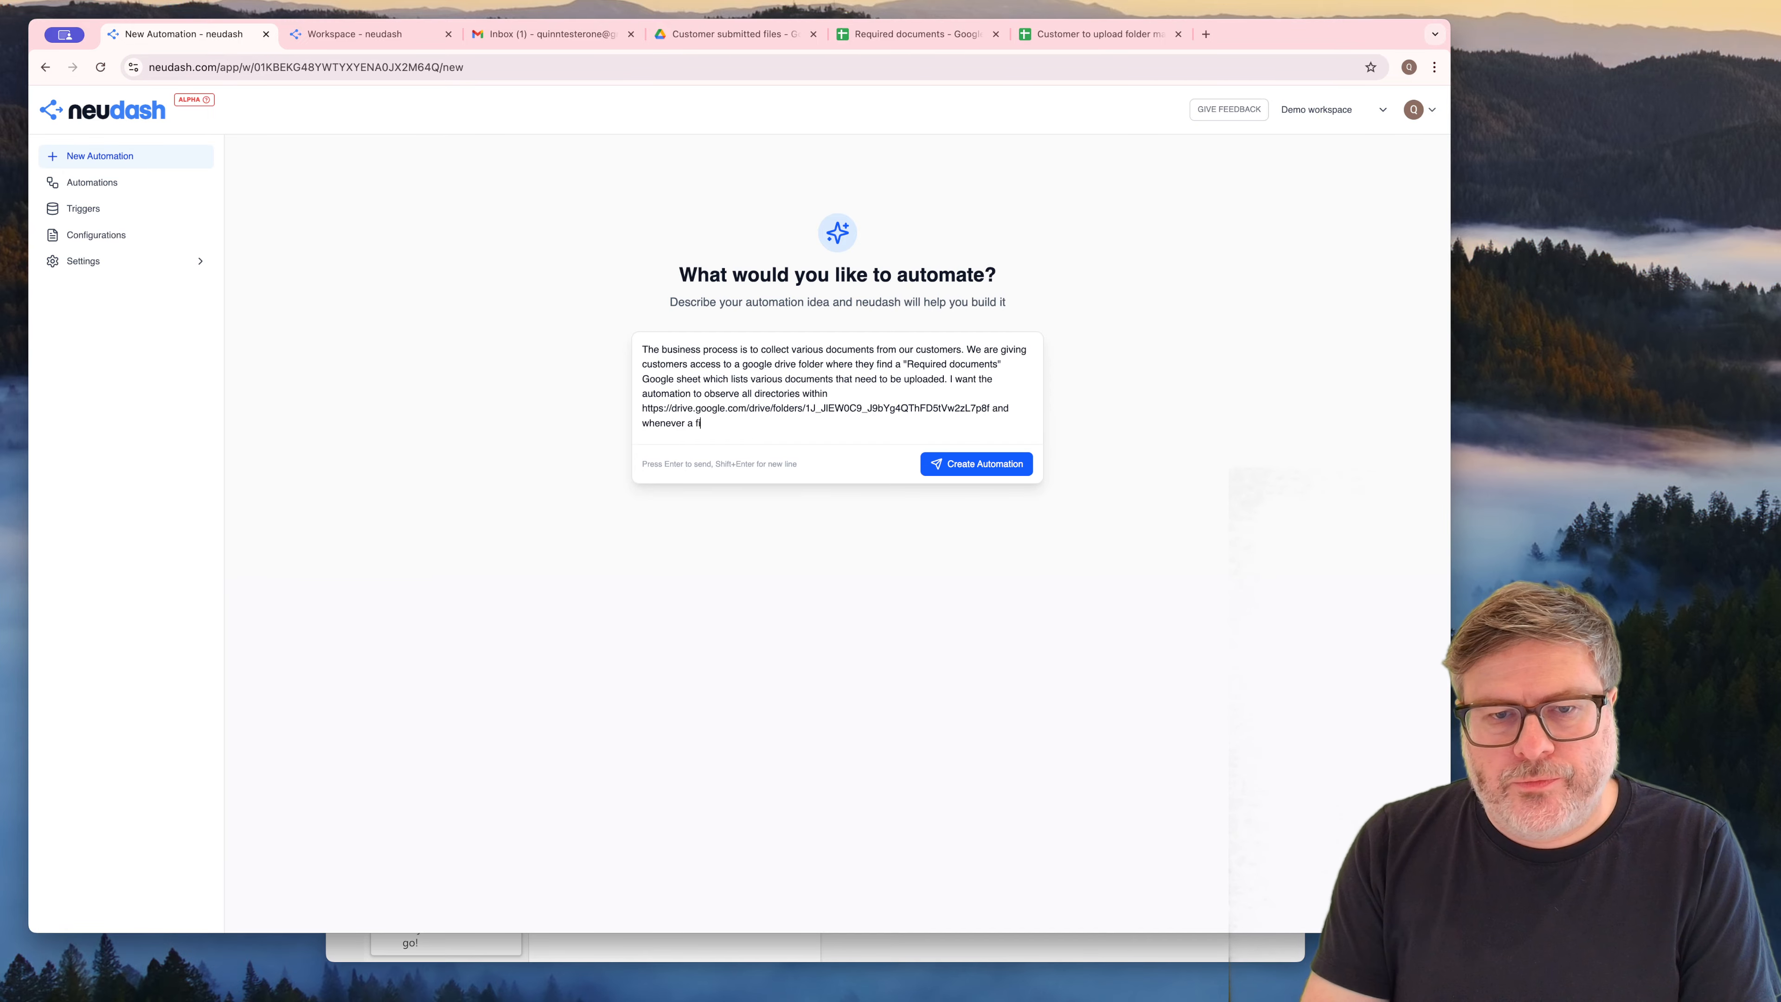
{"action": "type", "text": "le is uploaded "}
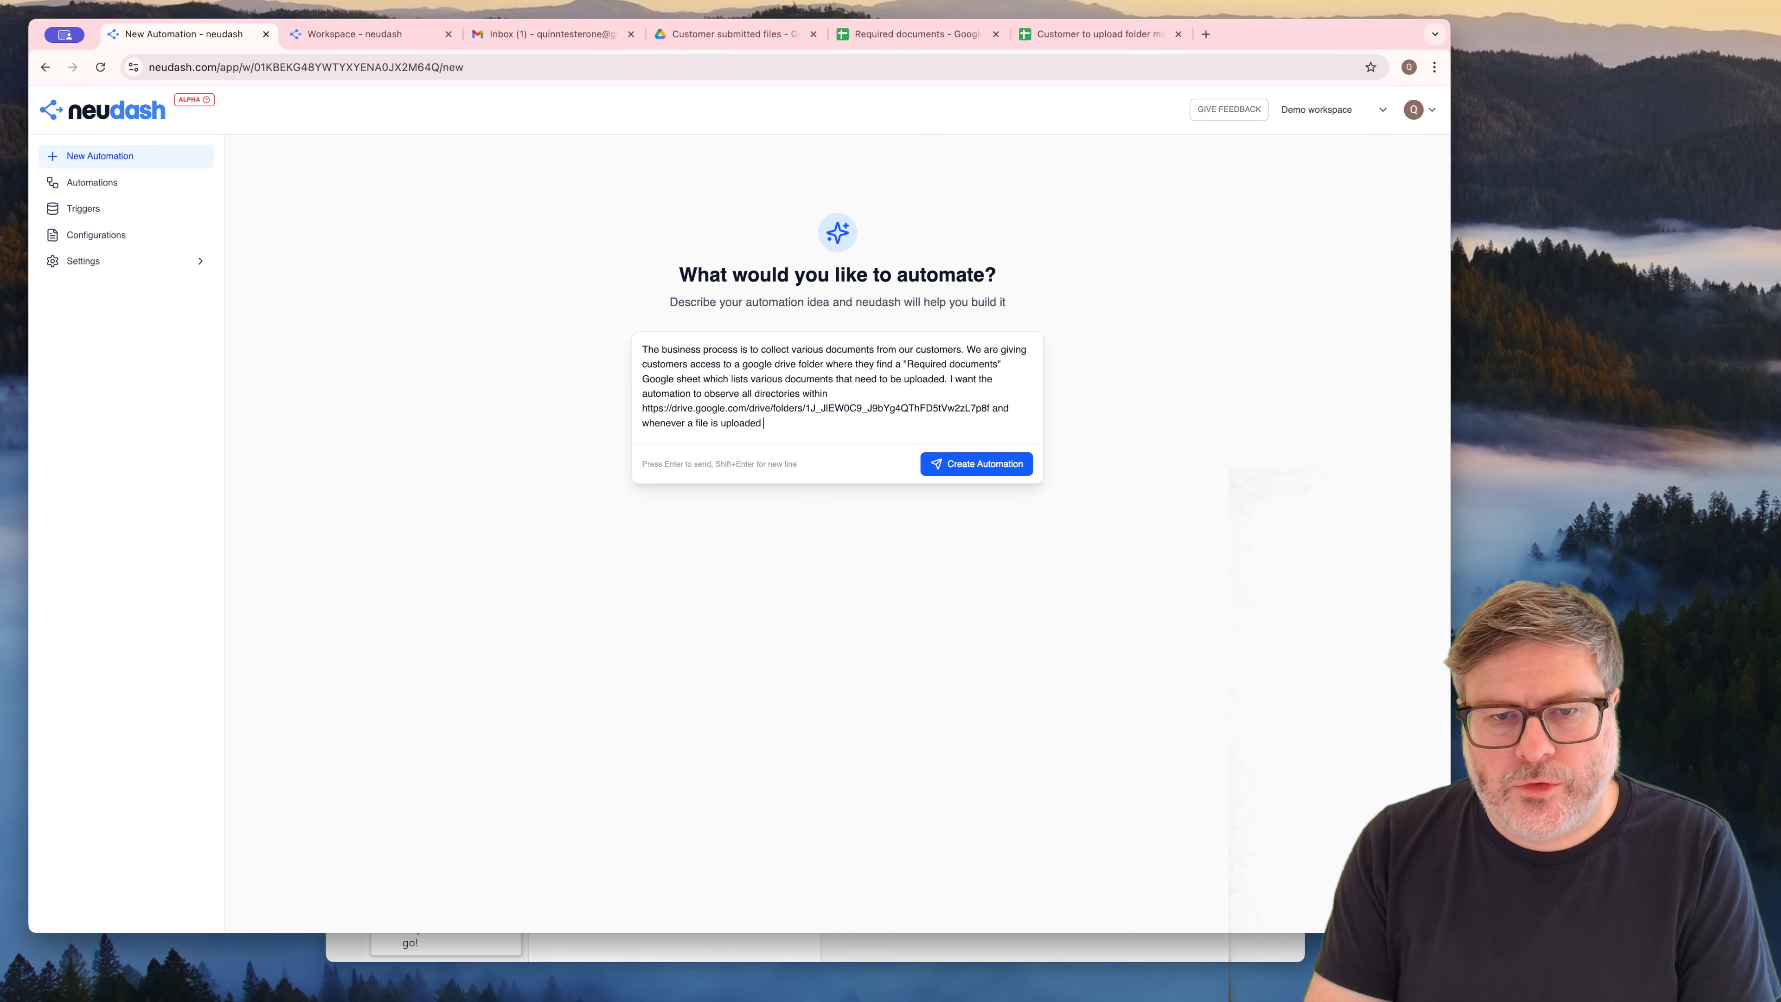
{"action": "type", "text": "it should be "}
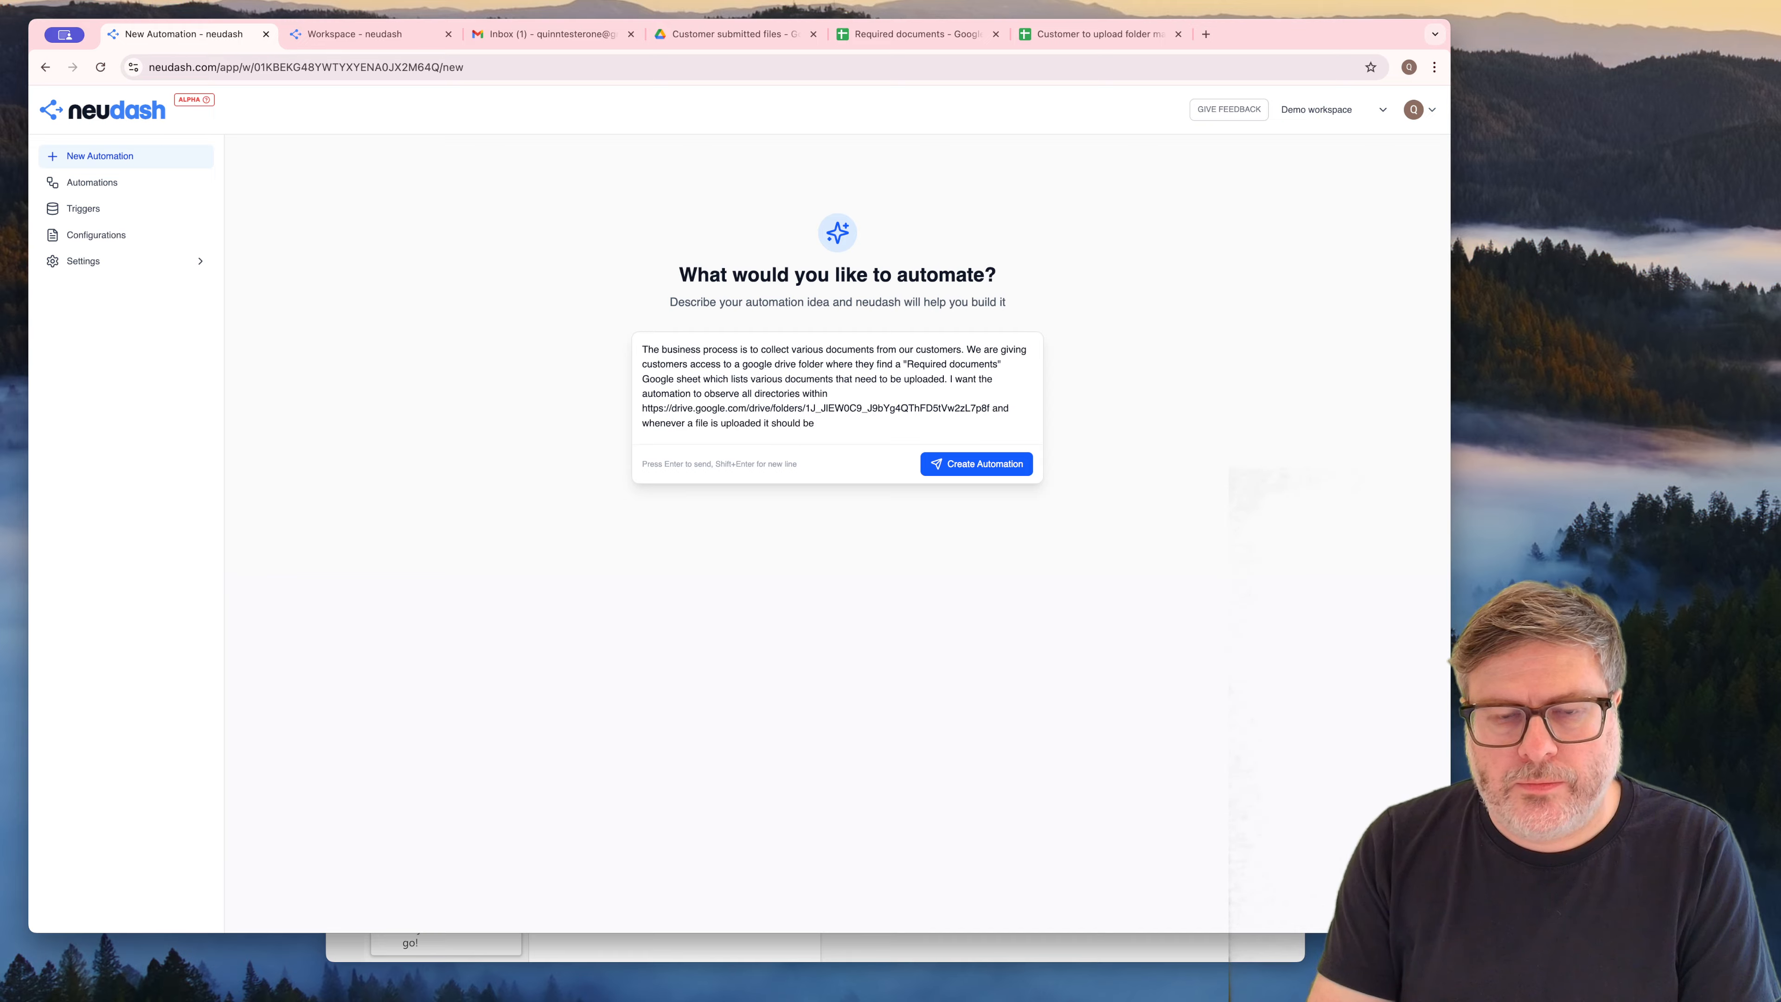
{"action": "type", "text": "compared t"}
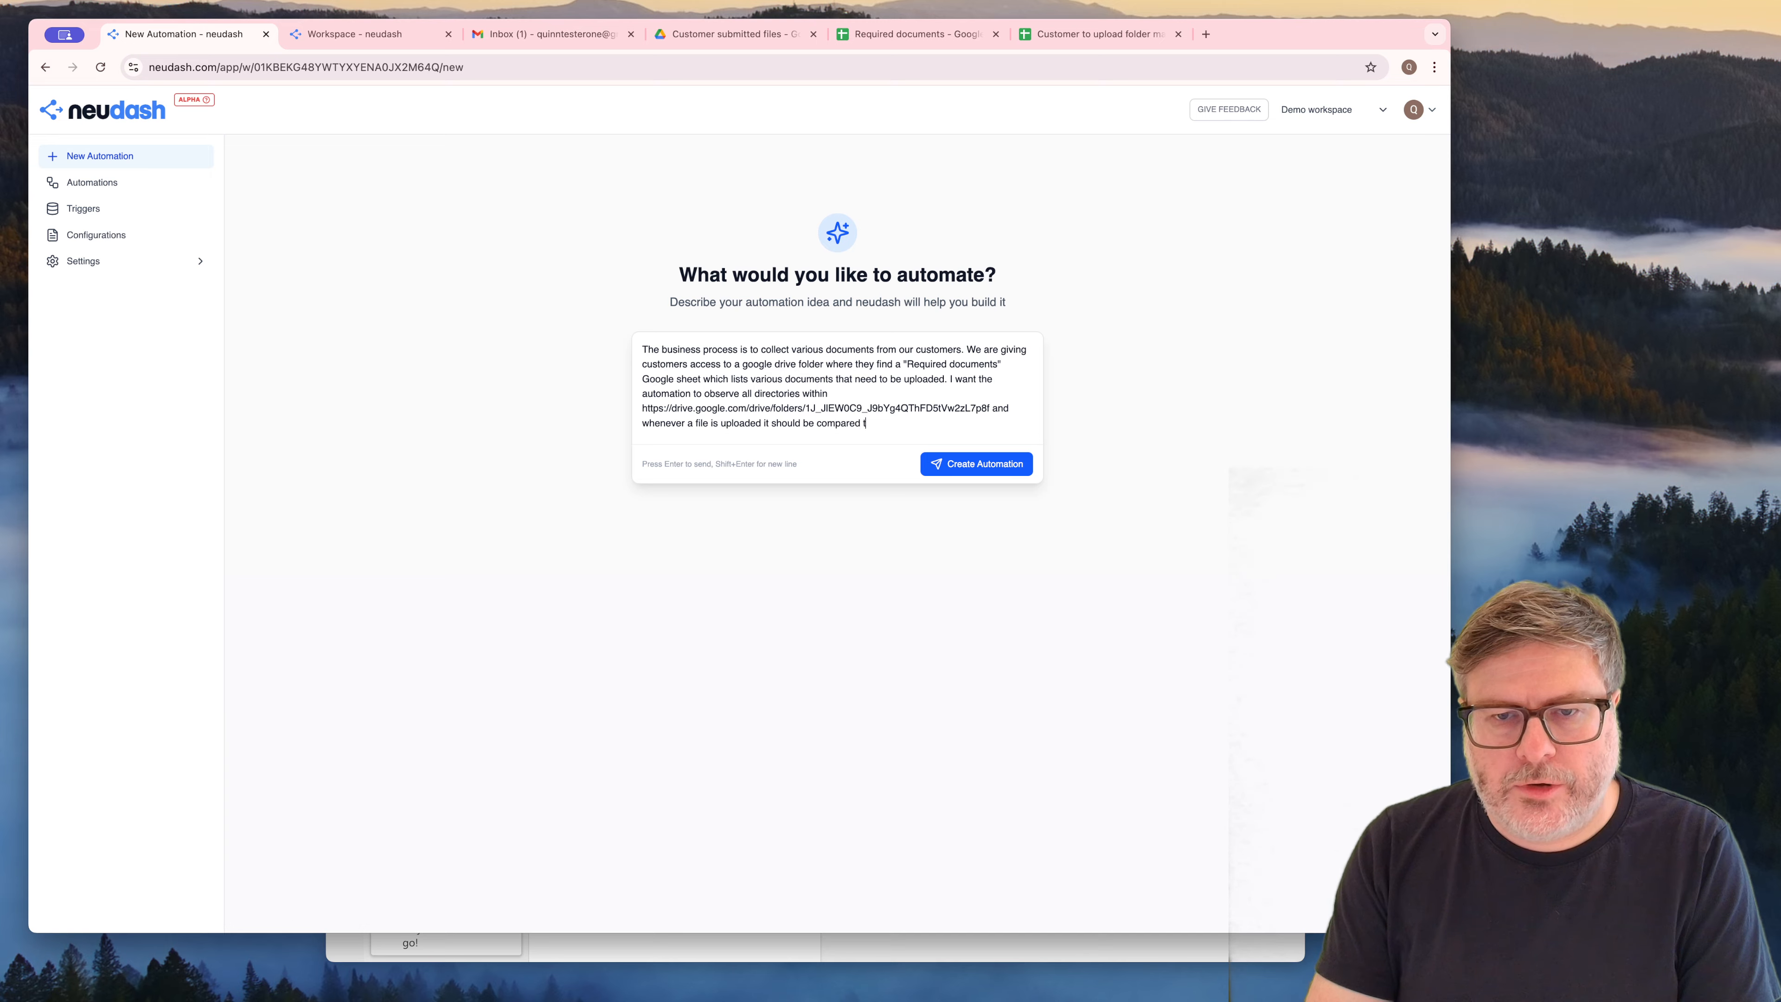
{"action": "type", "text": "o the entir"}
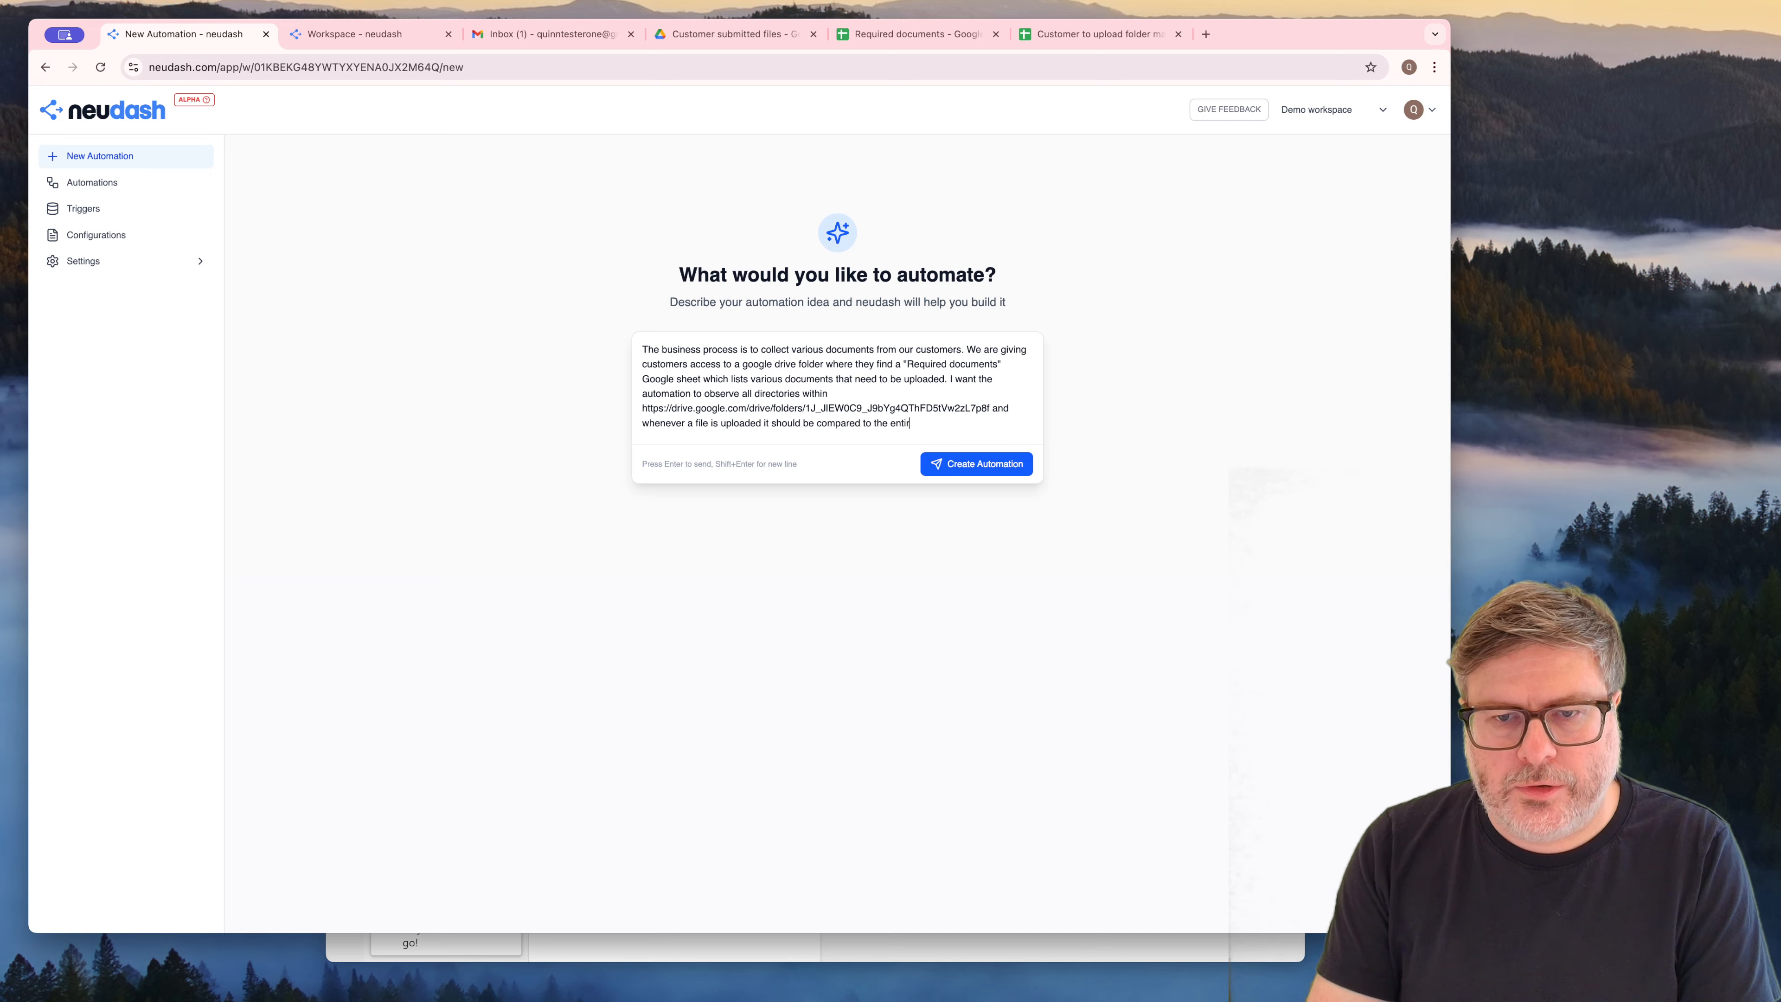
{"action": "type", "text": "es in Required document"}
{"action": "key", "text": "BackSpace"}
{"action": "type", "text": "Required documents"}
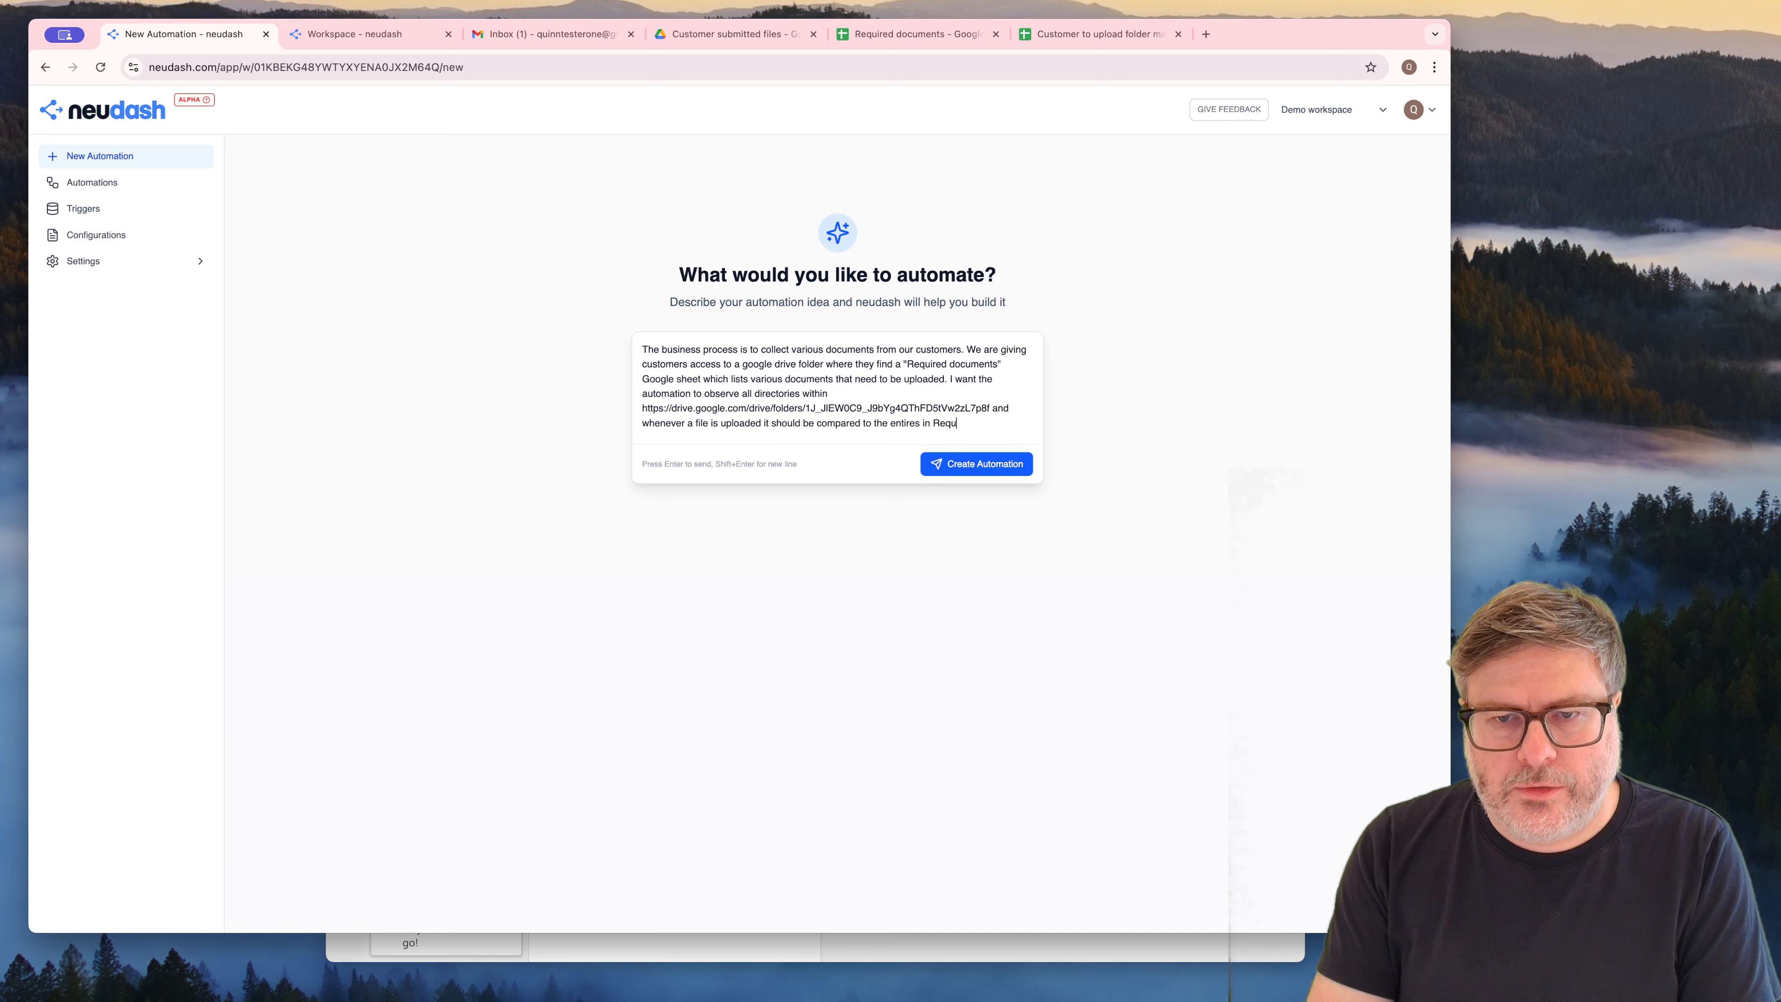
{"action": "type", "text": "\""}
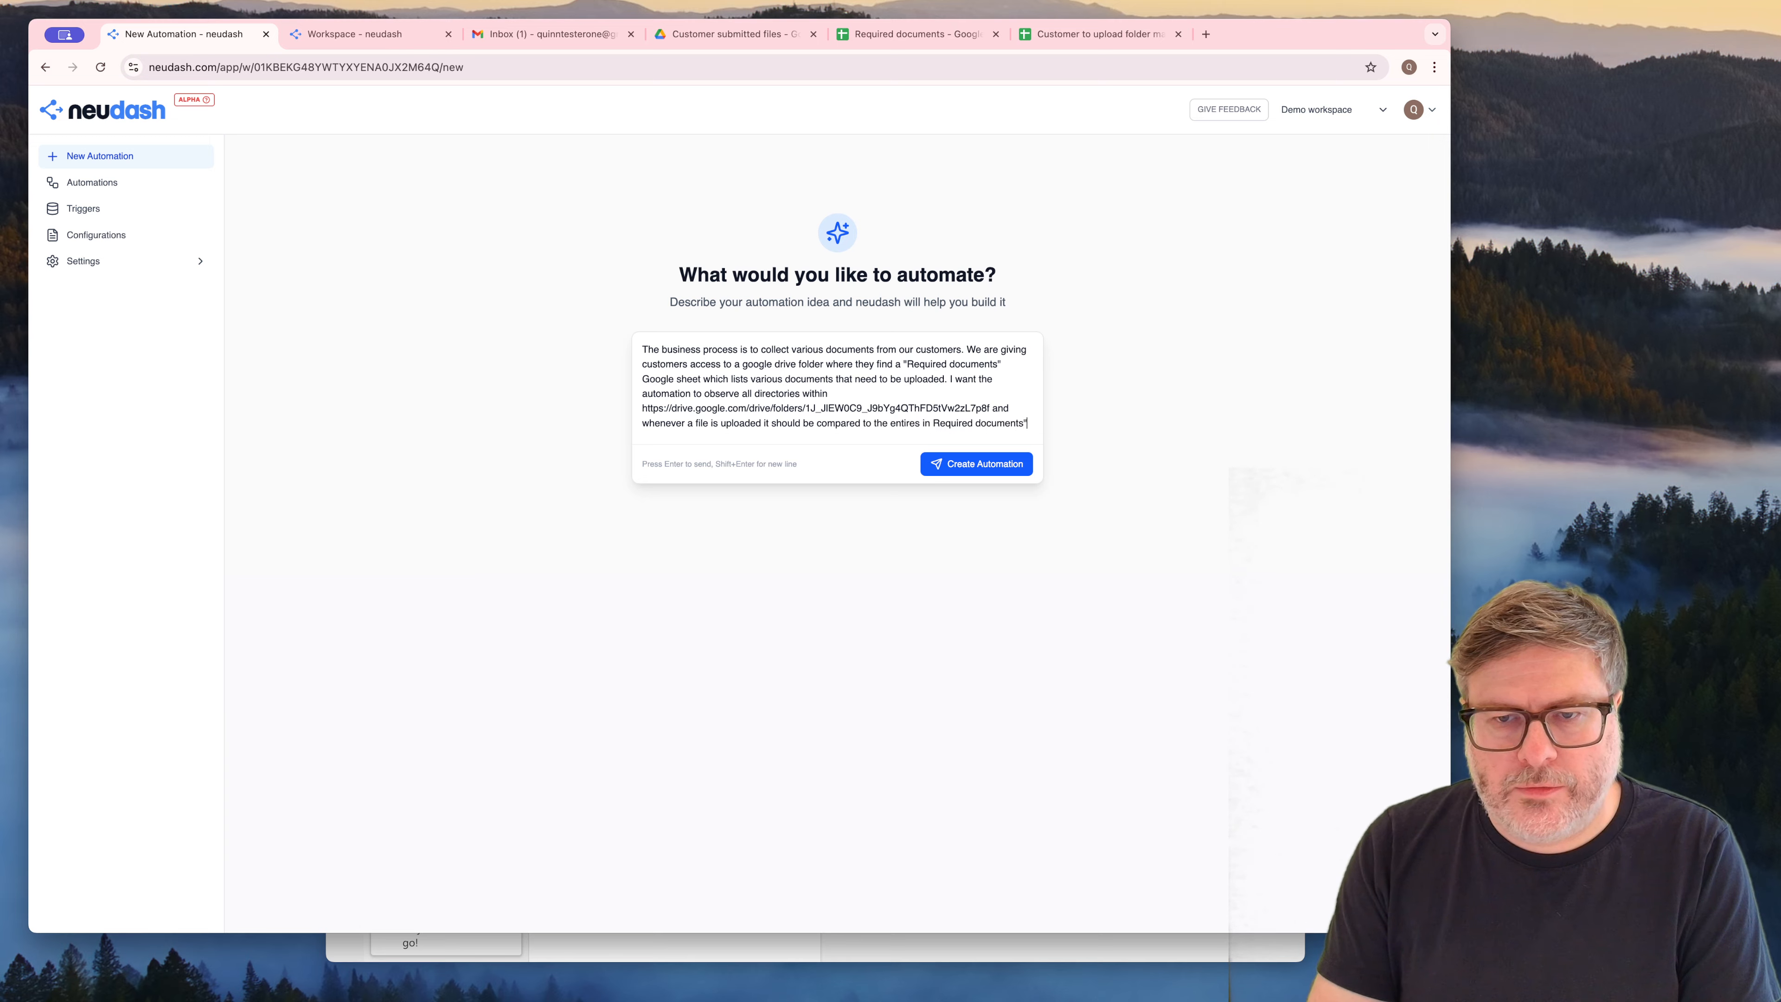
{"action": "type", "text": "\""}
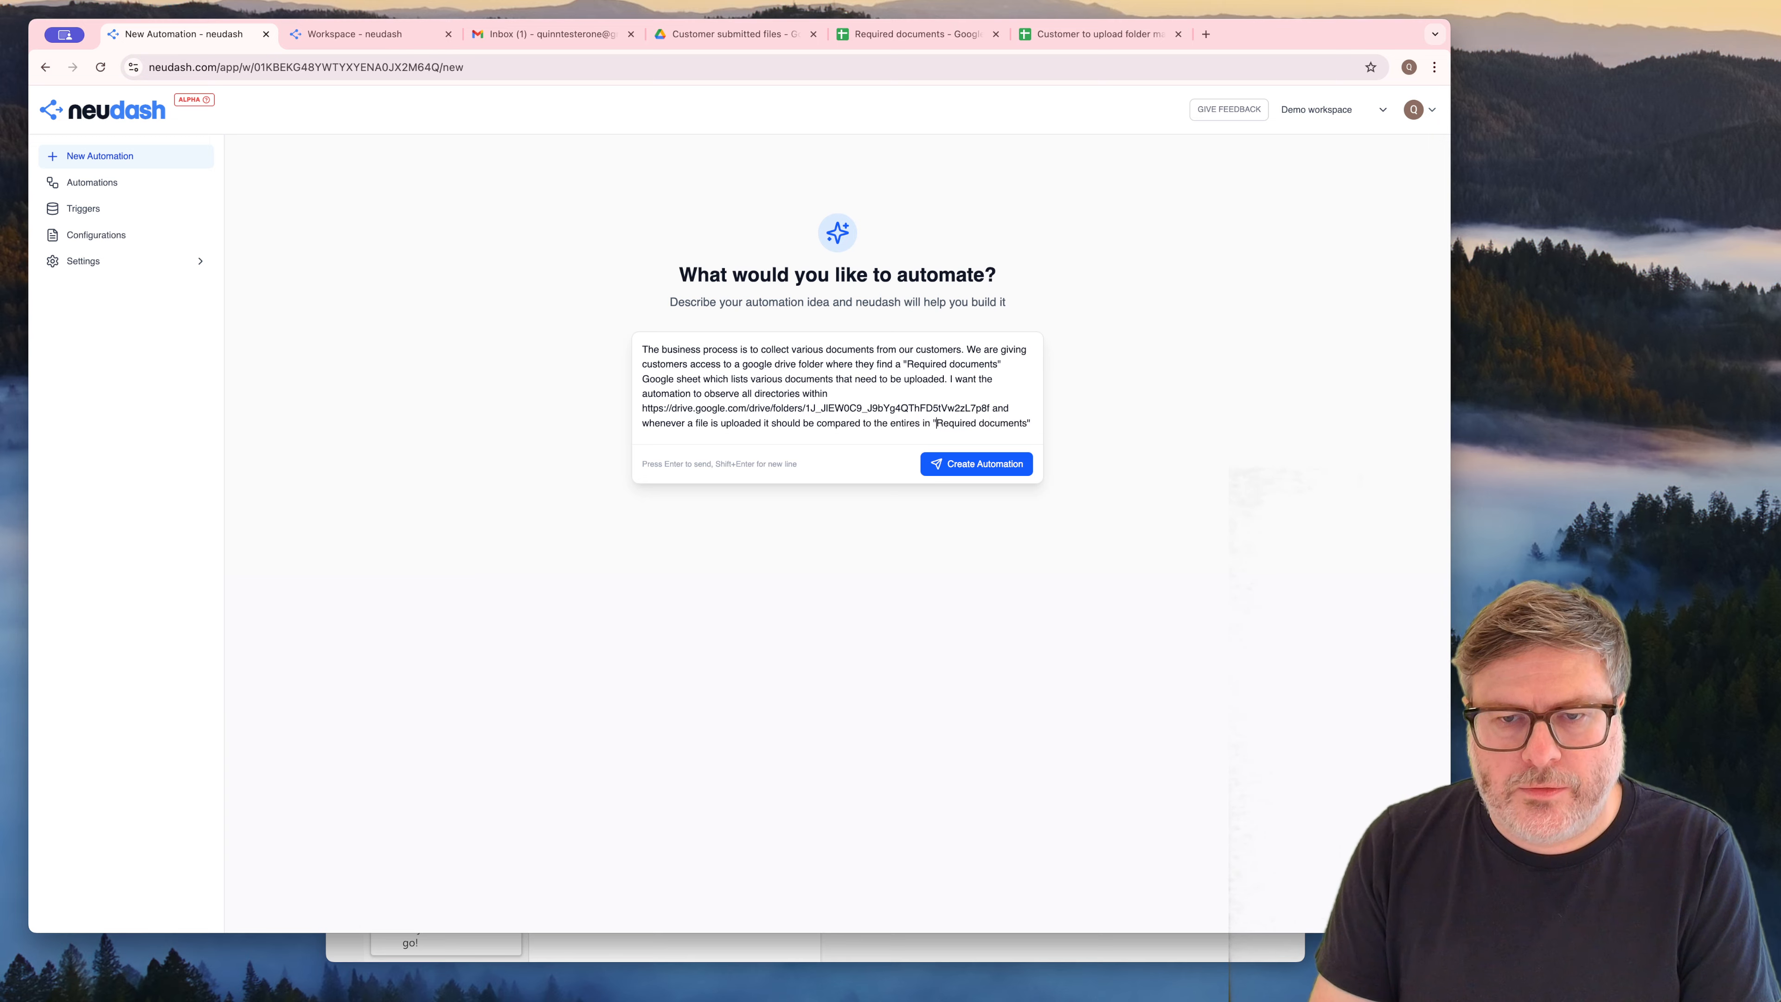
{"action": "type", "text": ". When"}
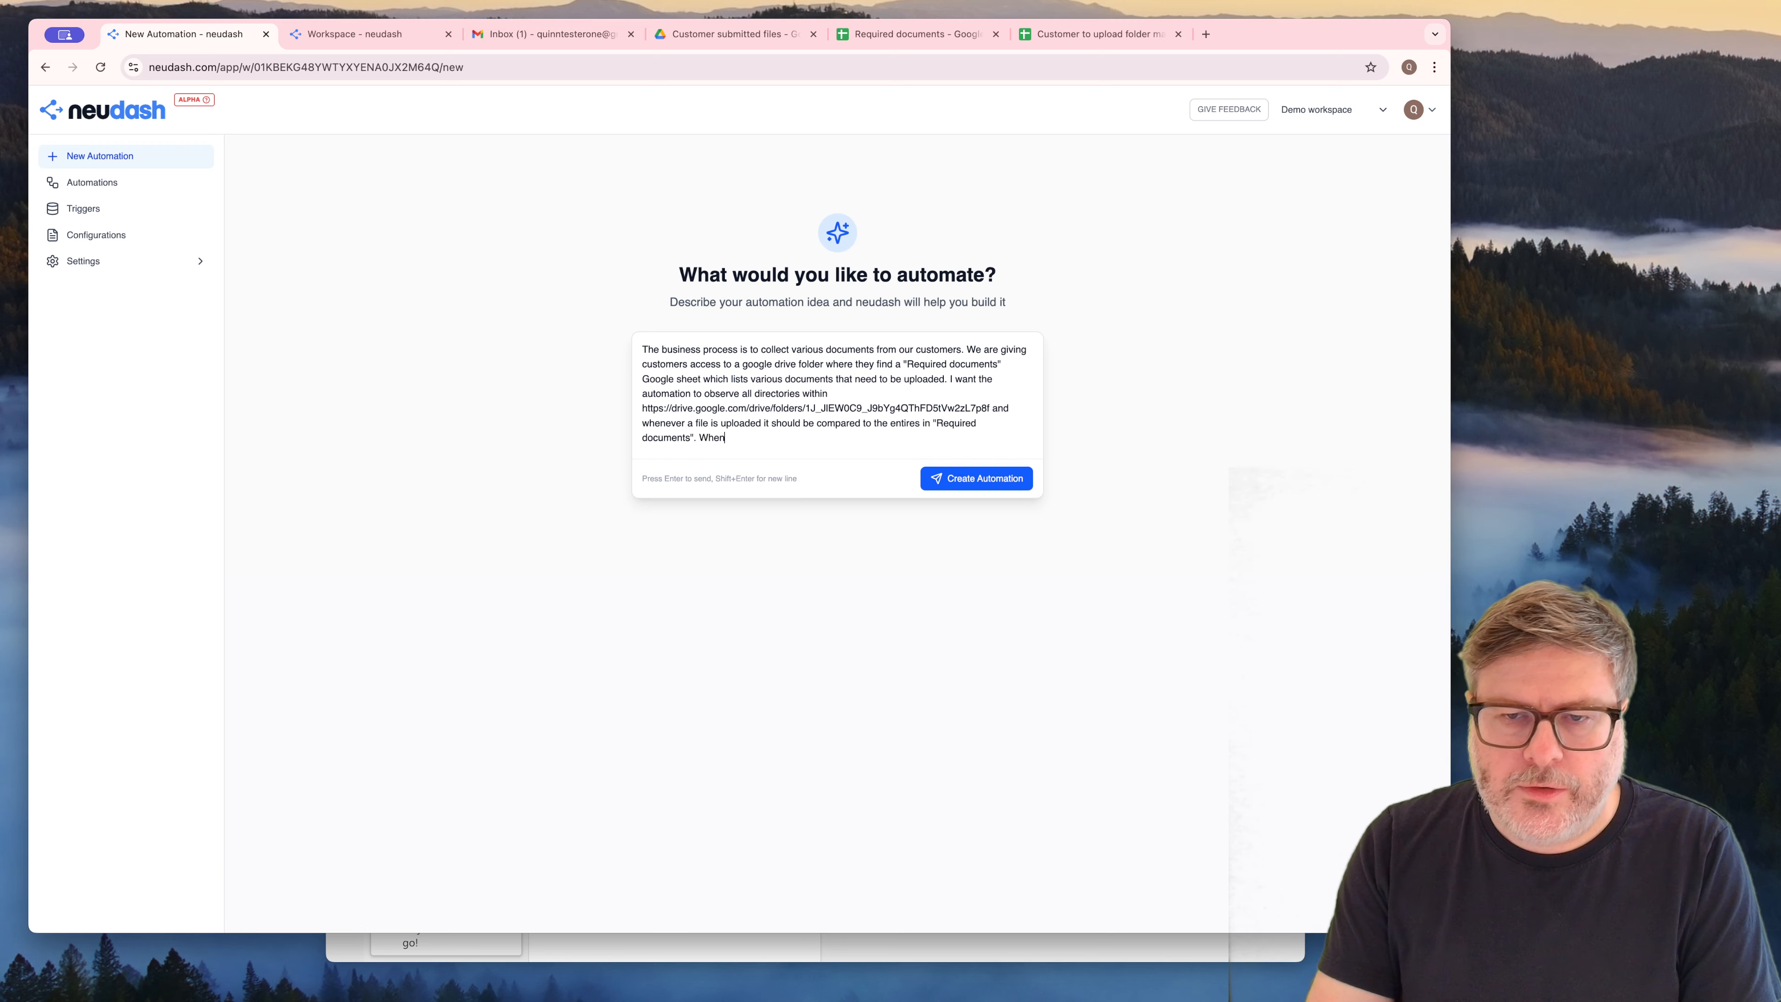
{"action": "type", "text": " a match is found "}
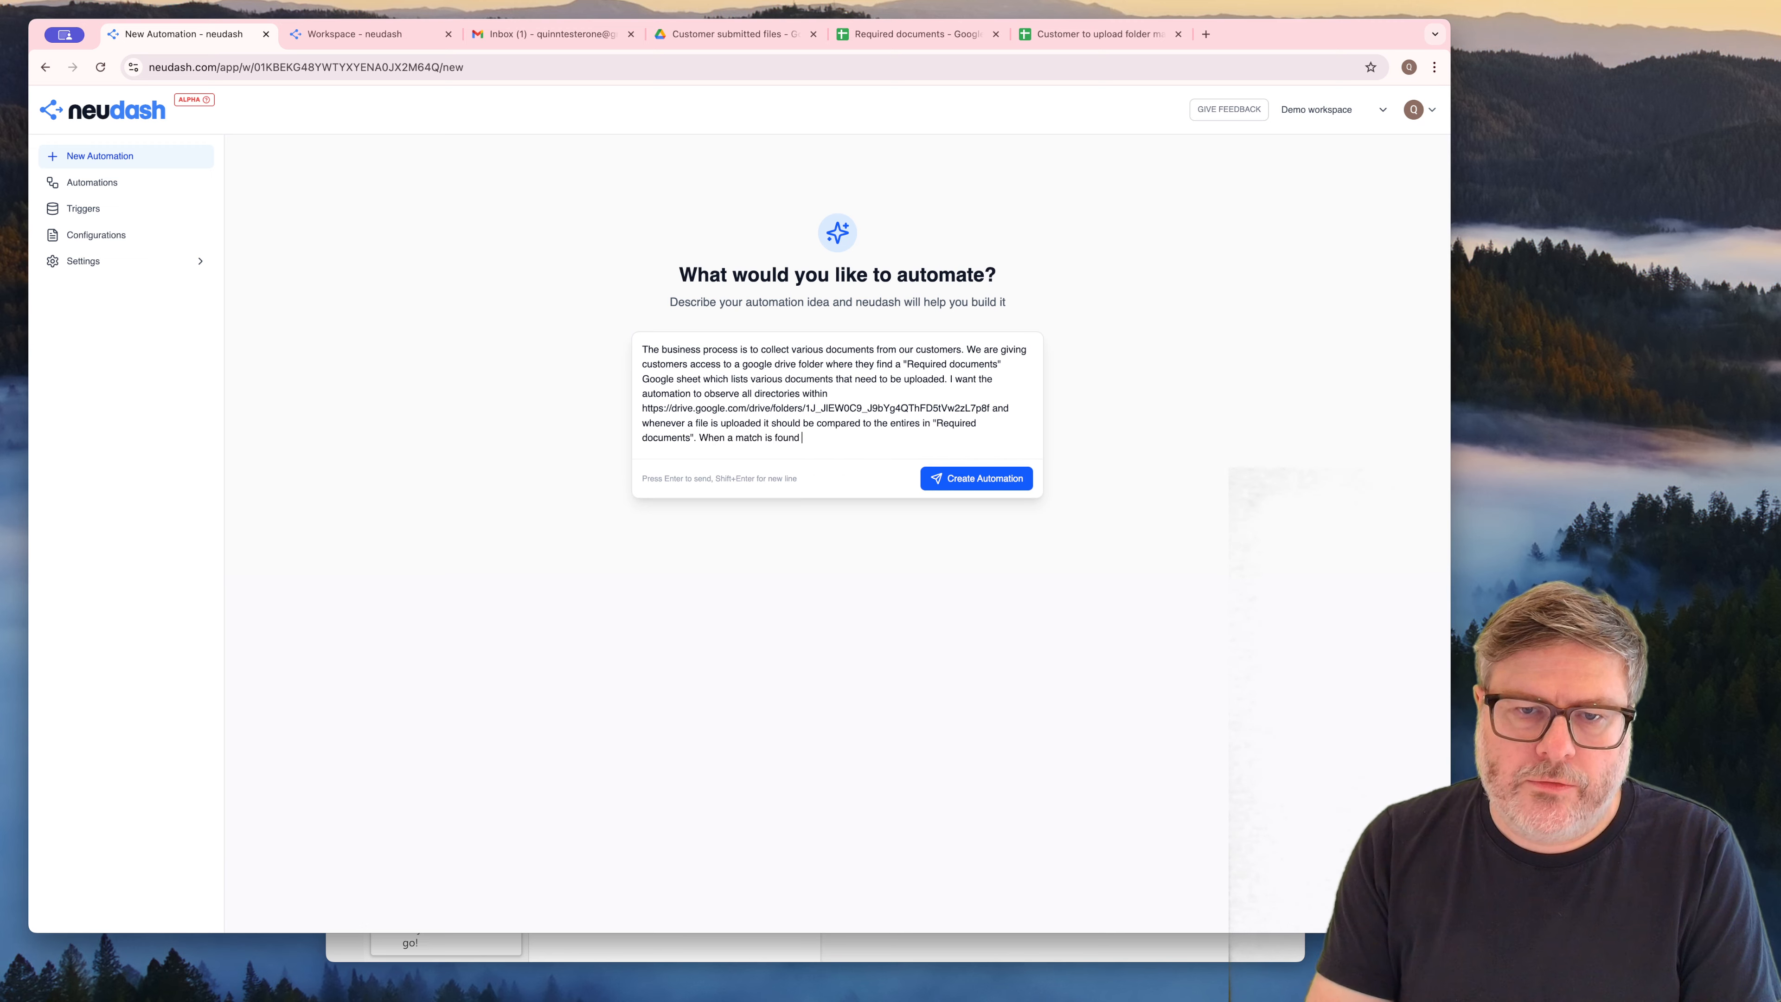
{"action": "type", "text": "I want the link to the file to "}
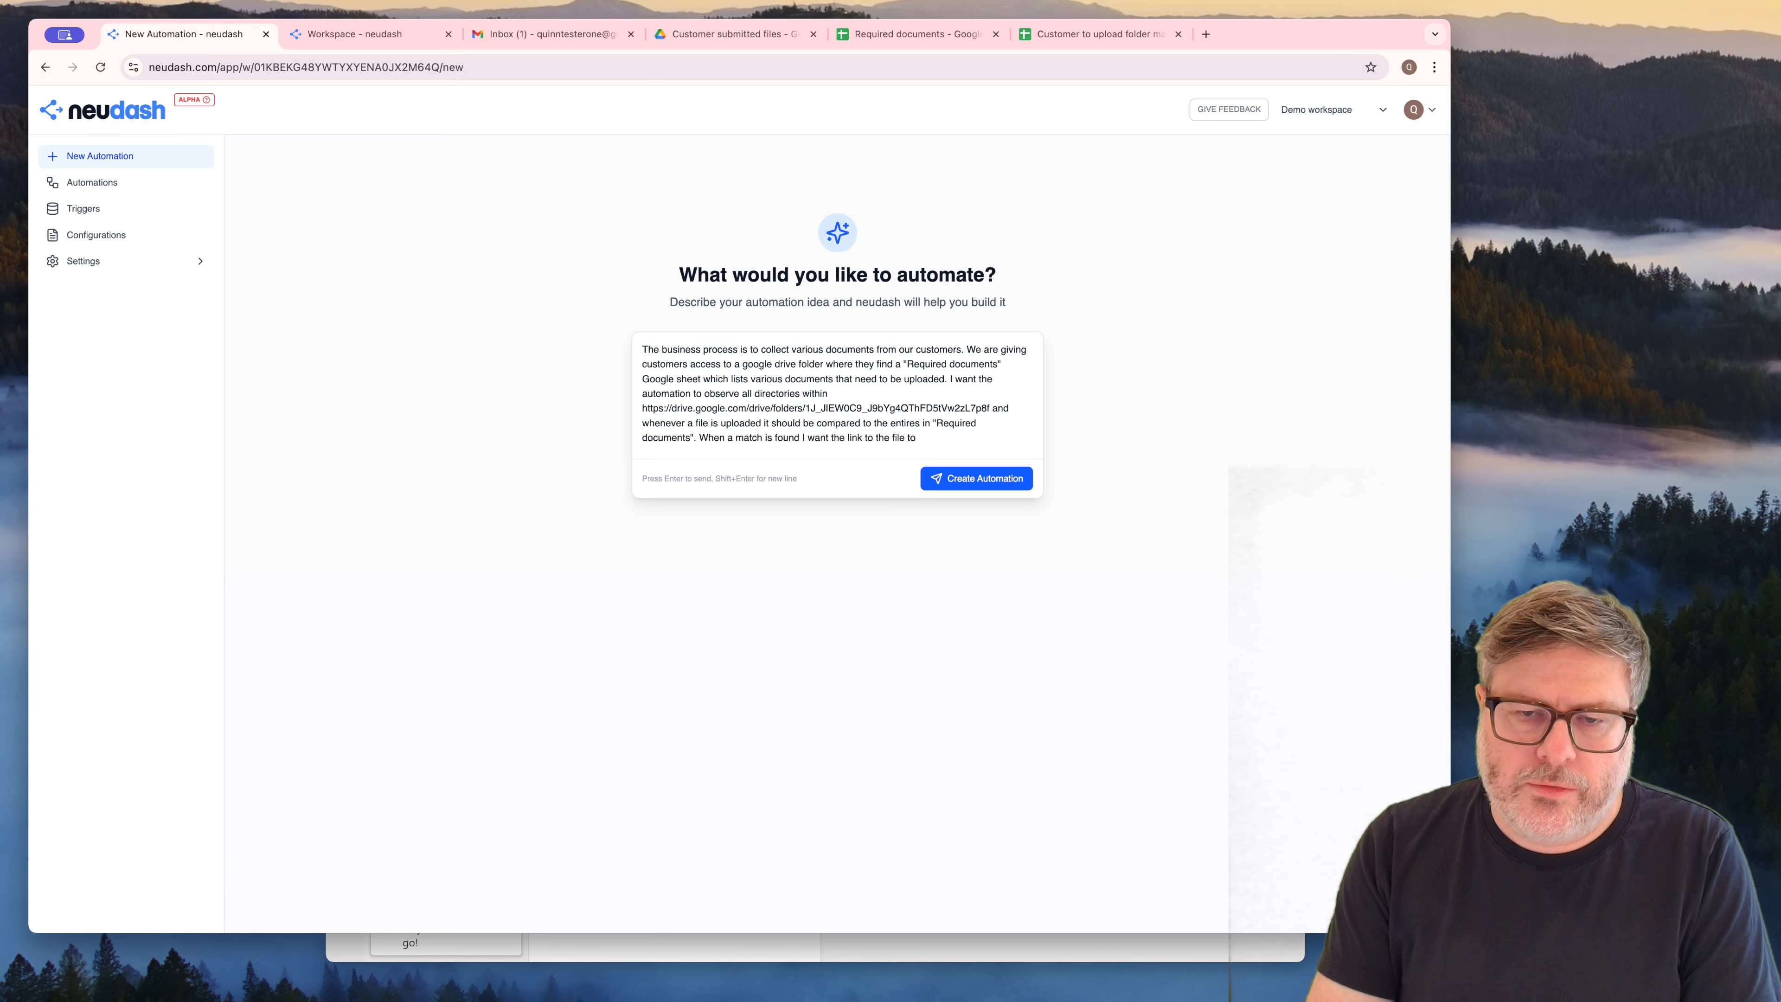
{"action": "type", "text": "be added to thee"}
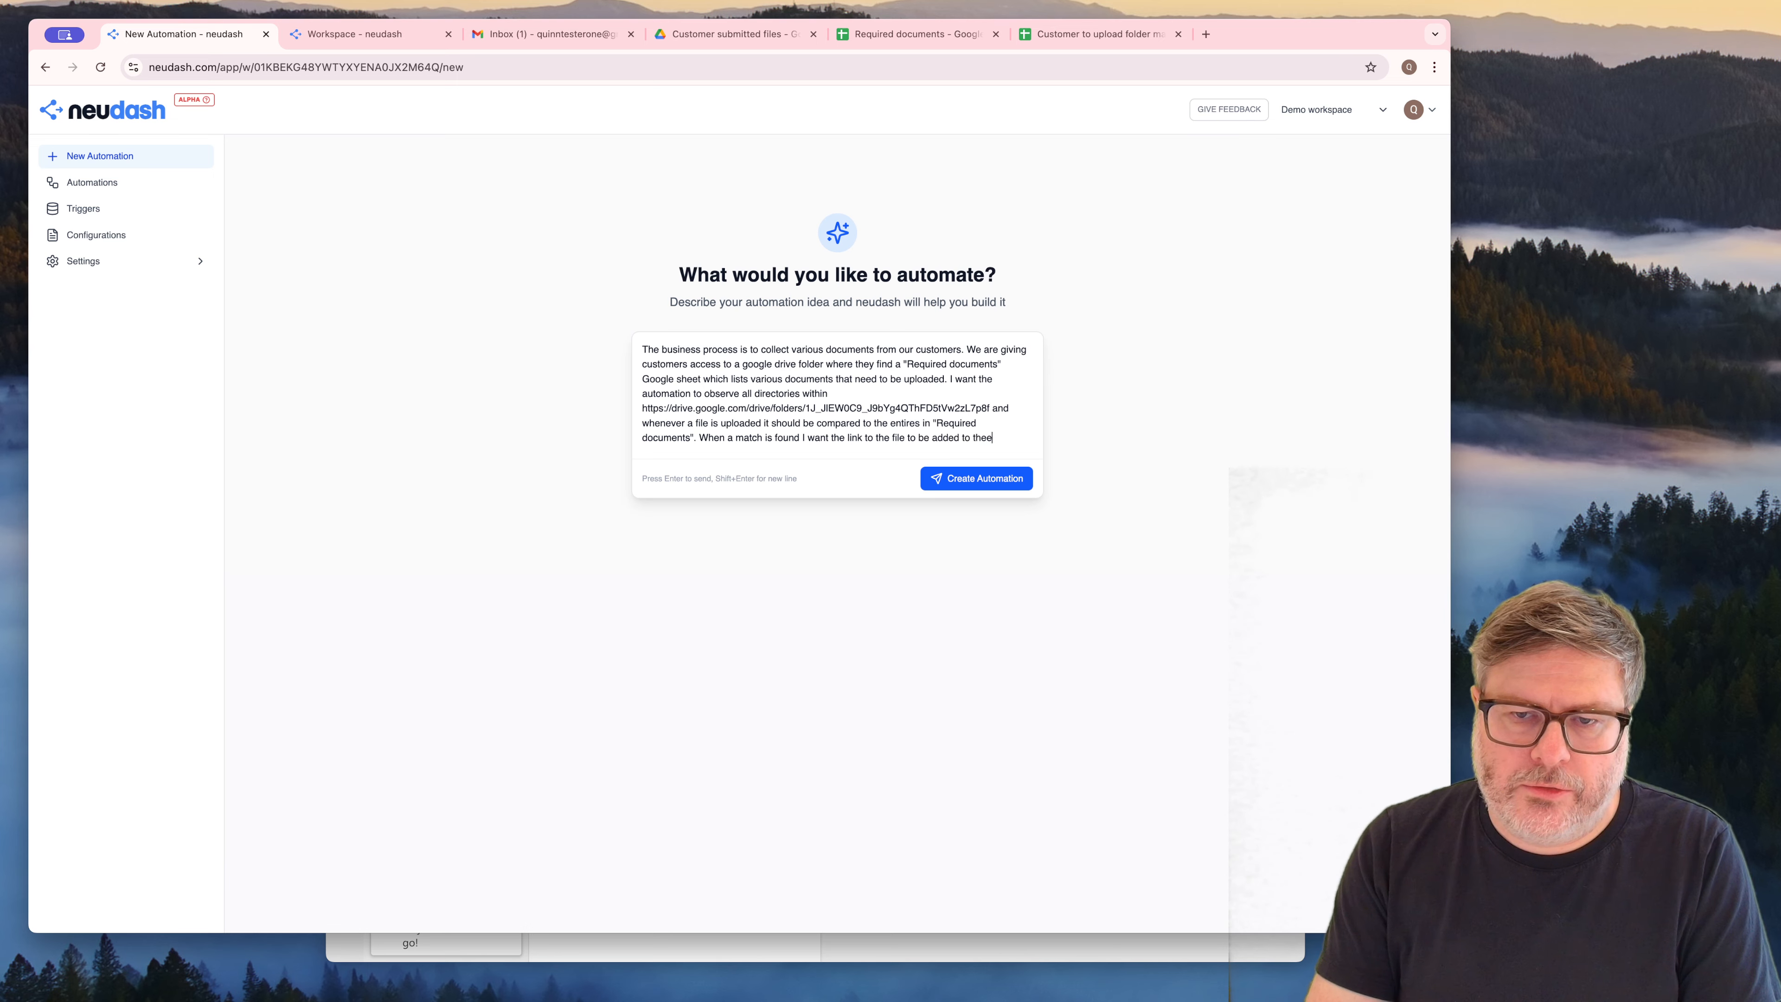
Add the sentence "When a match is found I want the link to the file to be added to the sheet in the relevant row."
{"action": "key", "text": "BackSpace"}
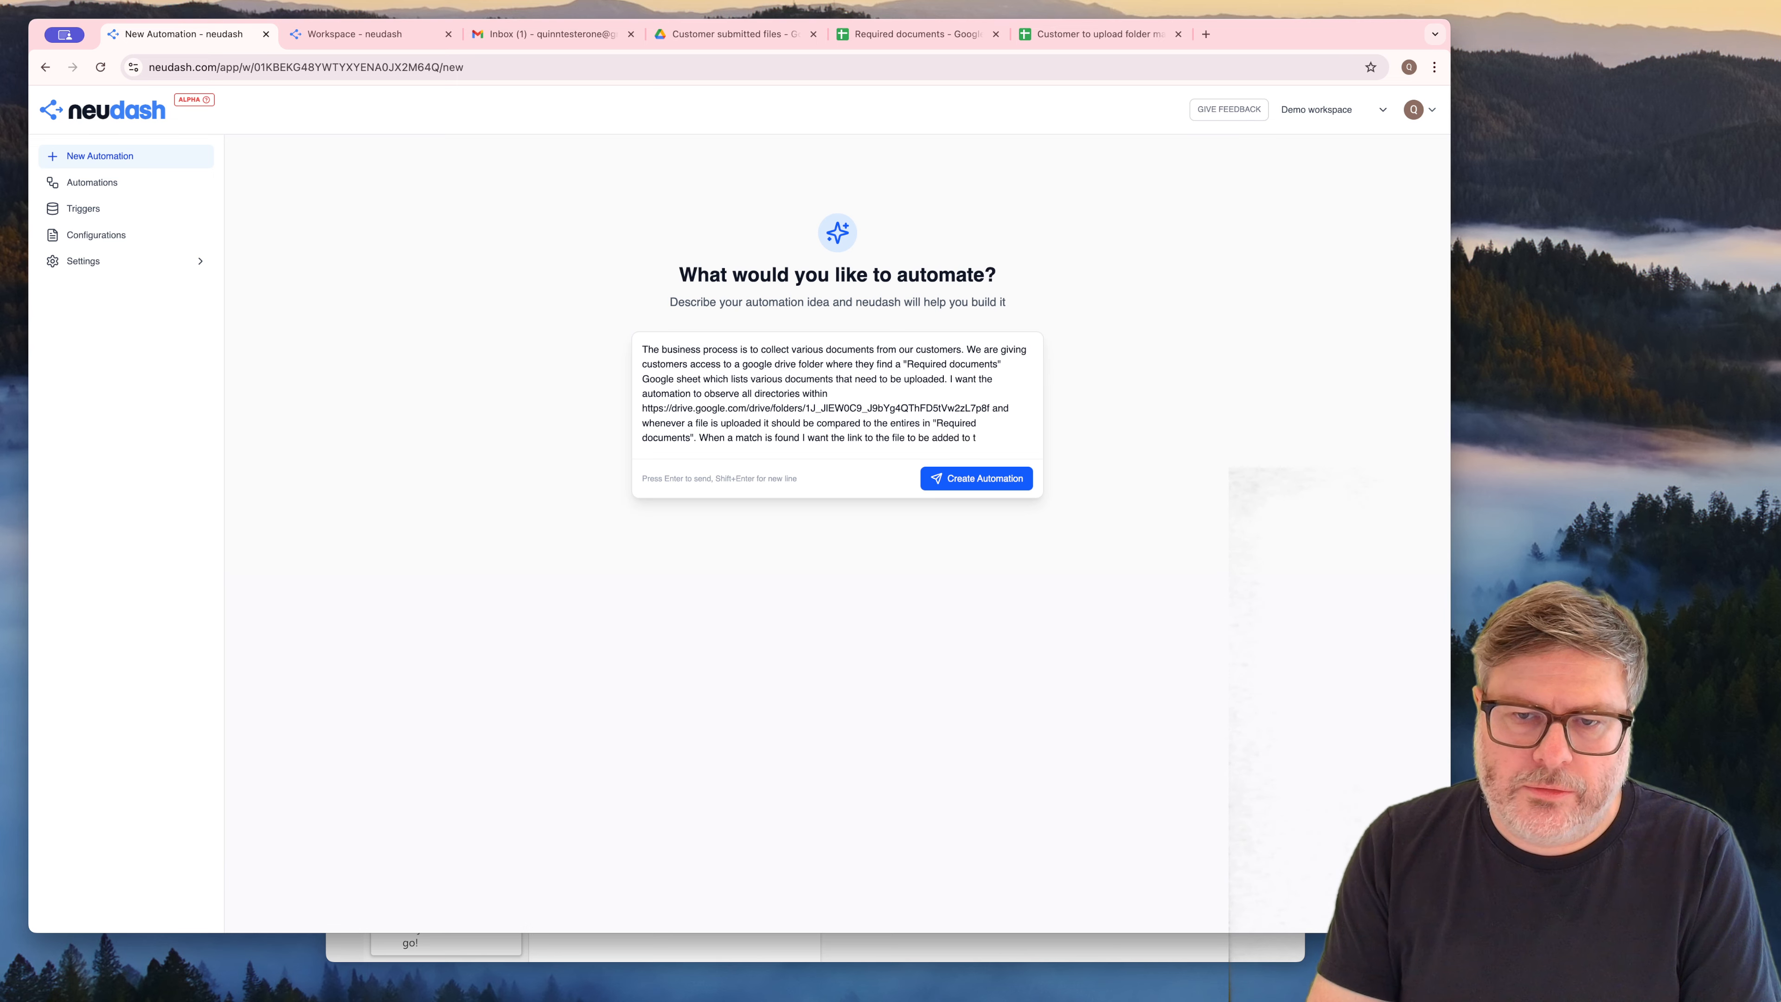
{"action": "type", "text": "he sheet in the"}
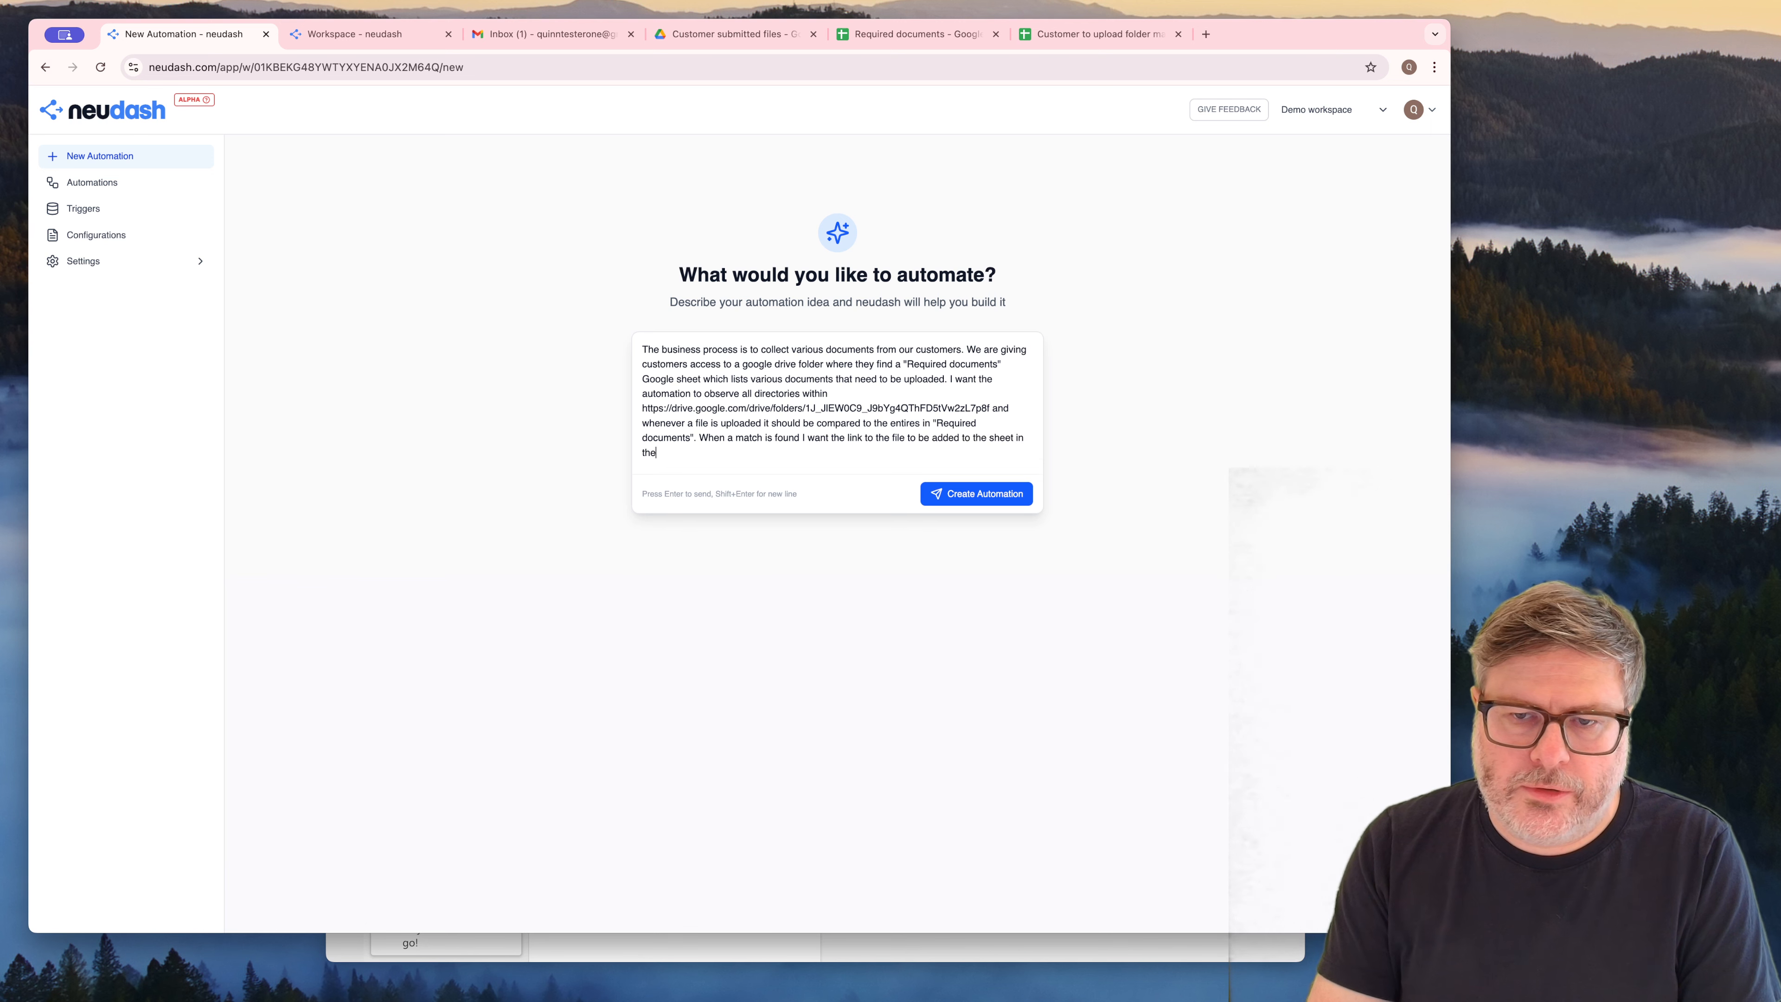
{"action": "type", "text": " relevant "}
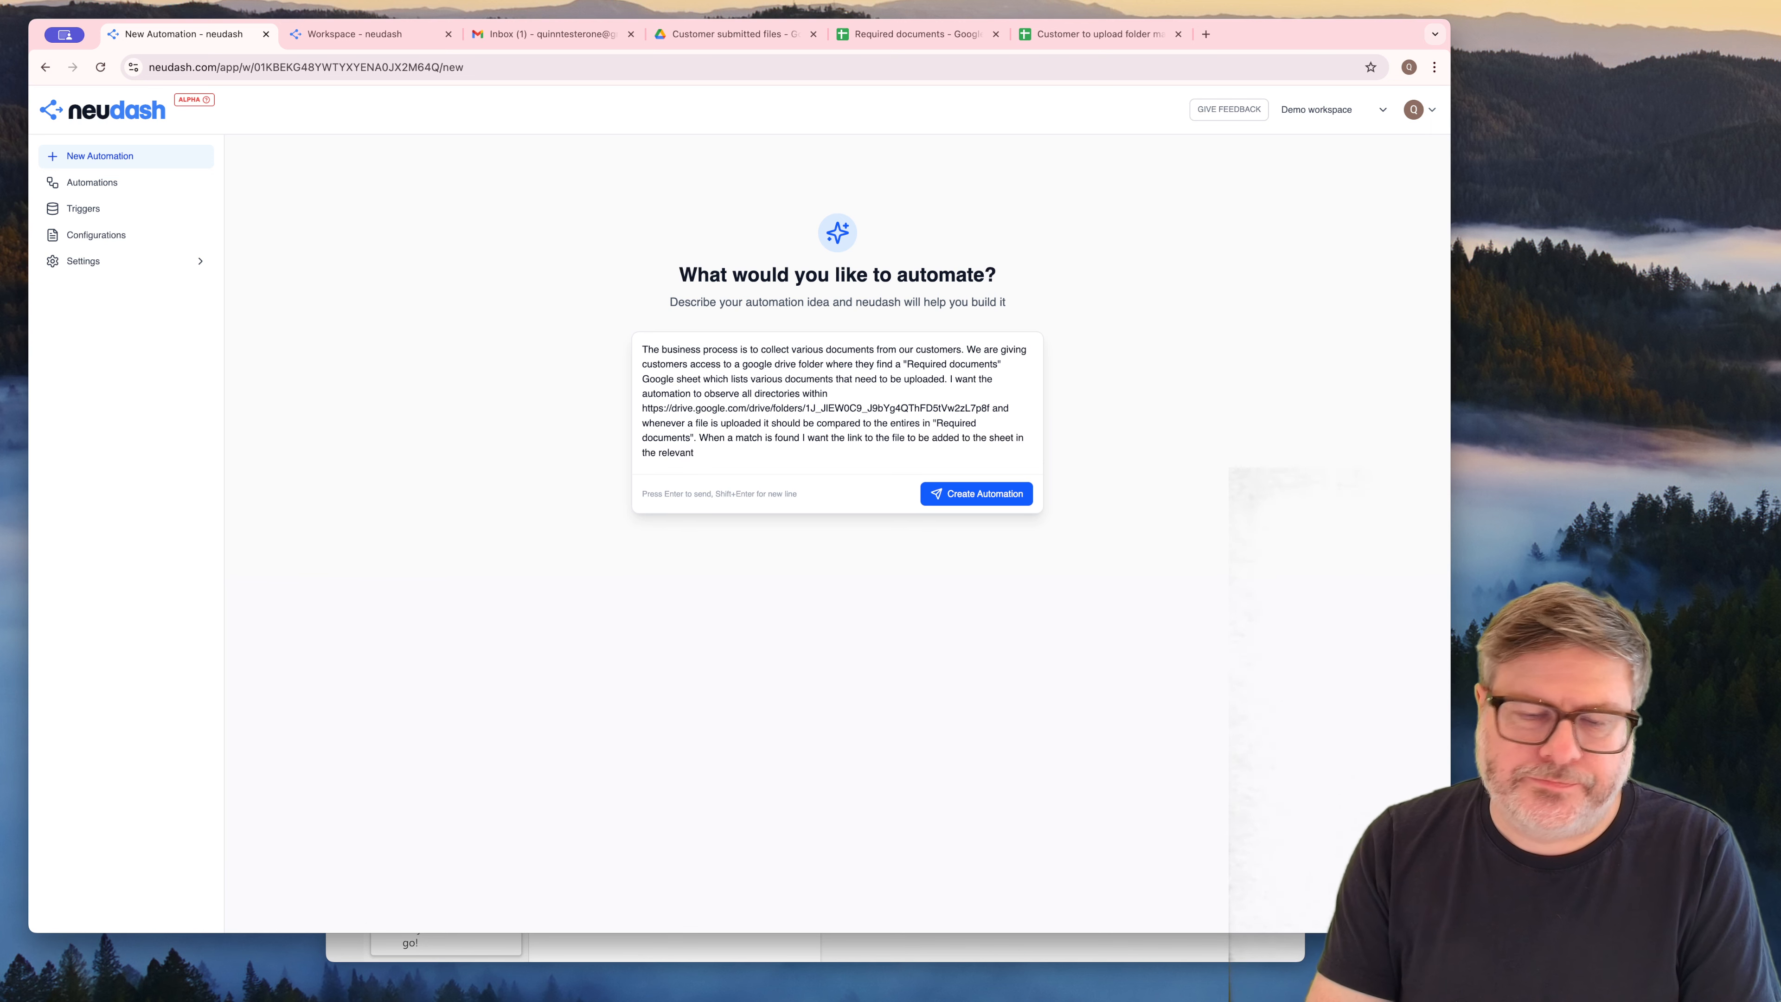
{"action": "type", "text": "row."}
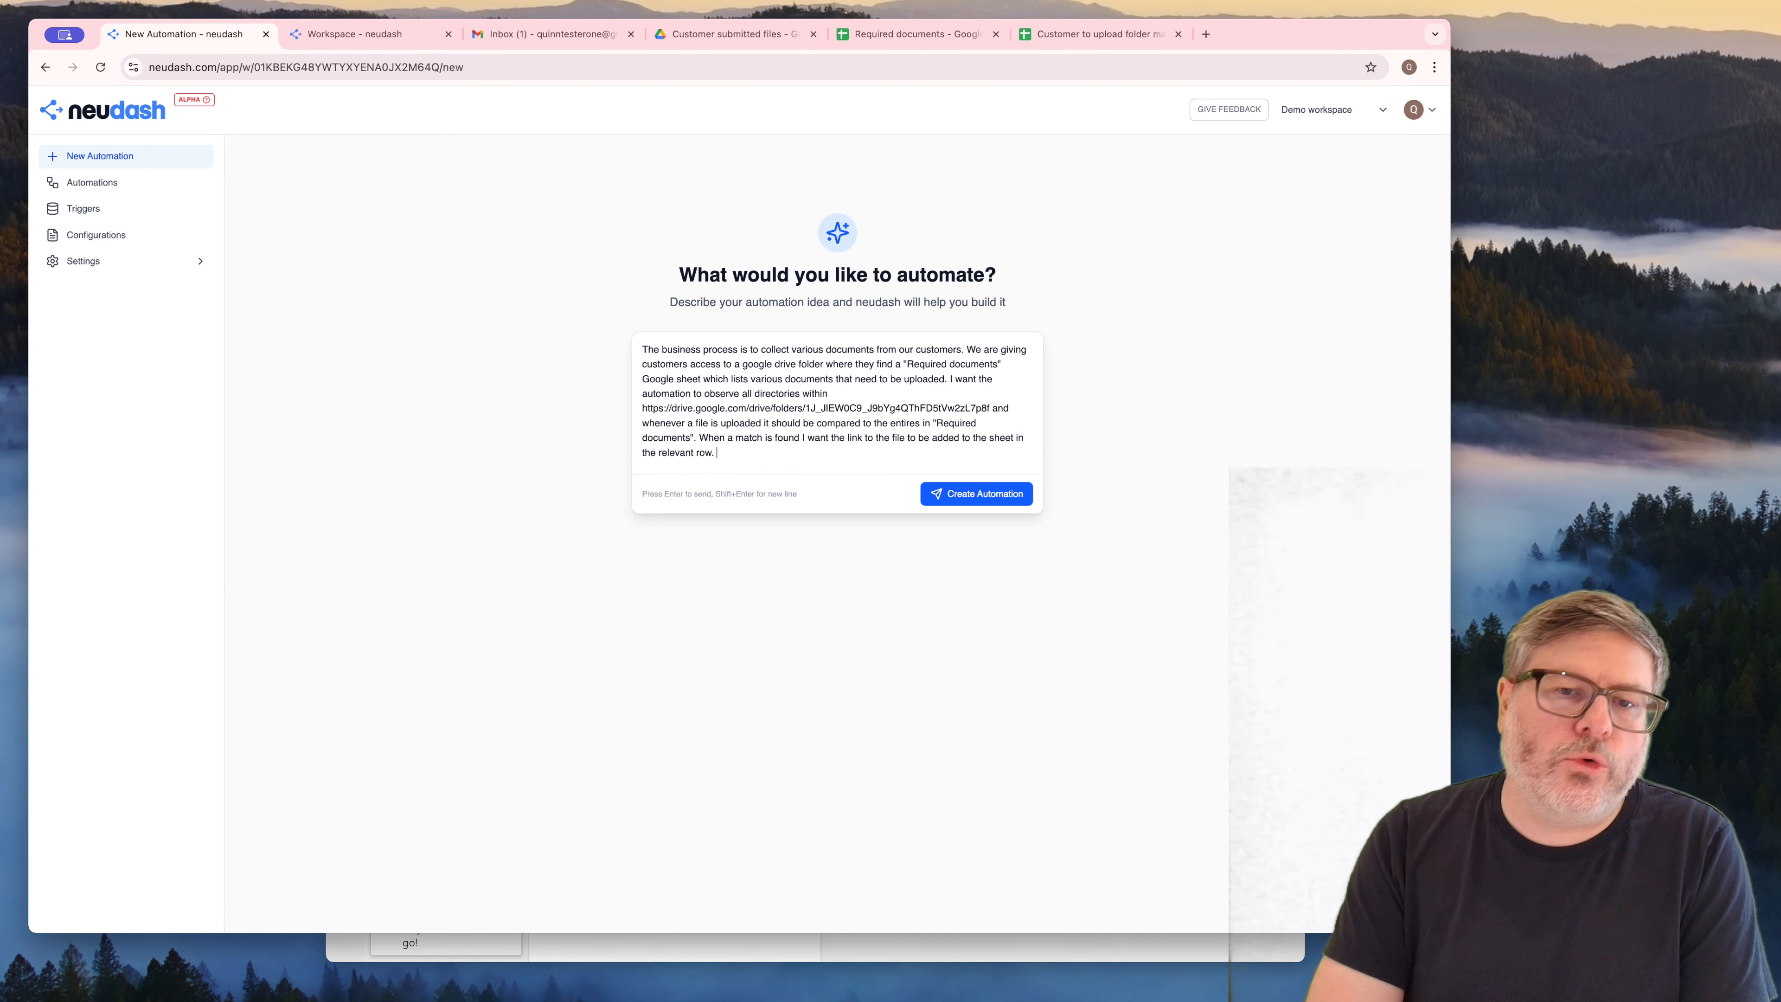
Introduce a sample table in the description with "Example content of a sheet:" followed by a blank line
{"action": "type", "text": "Exampl"}
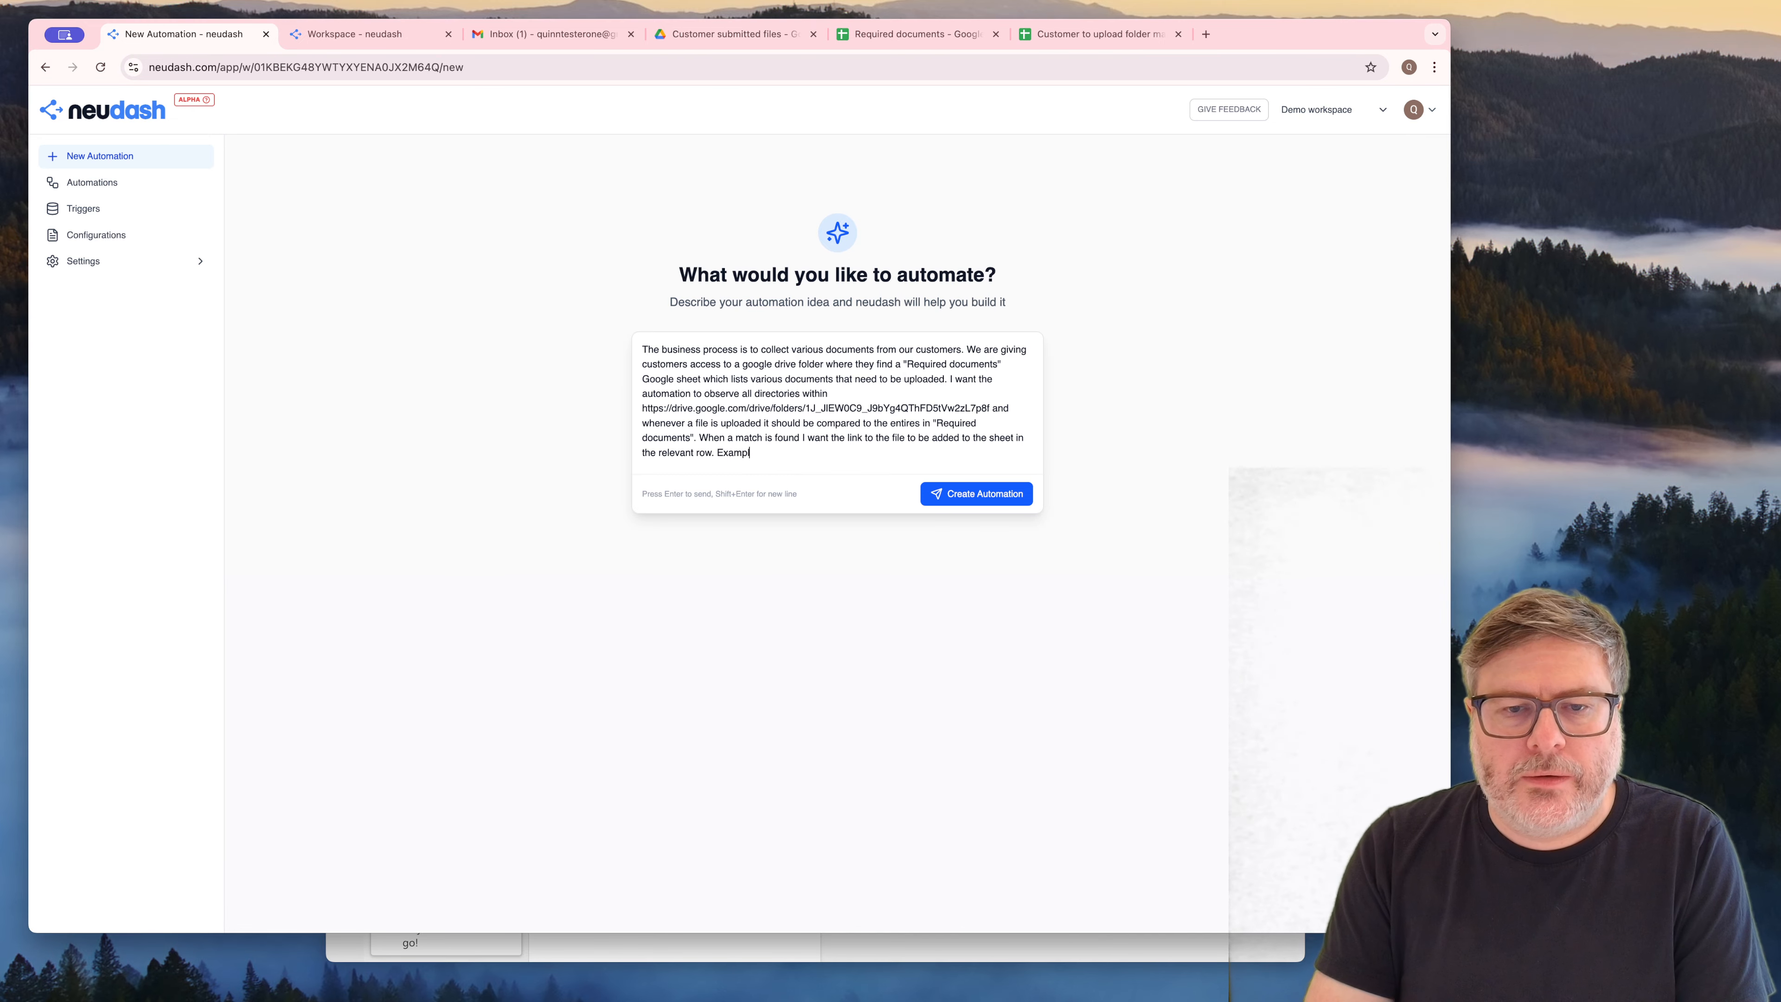
{"action": "type", "text": "e content of a spreadsh"}
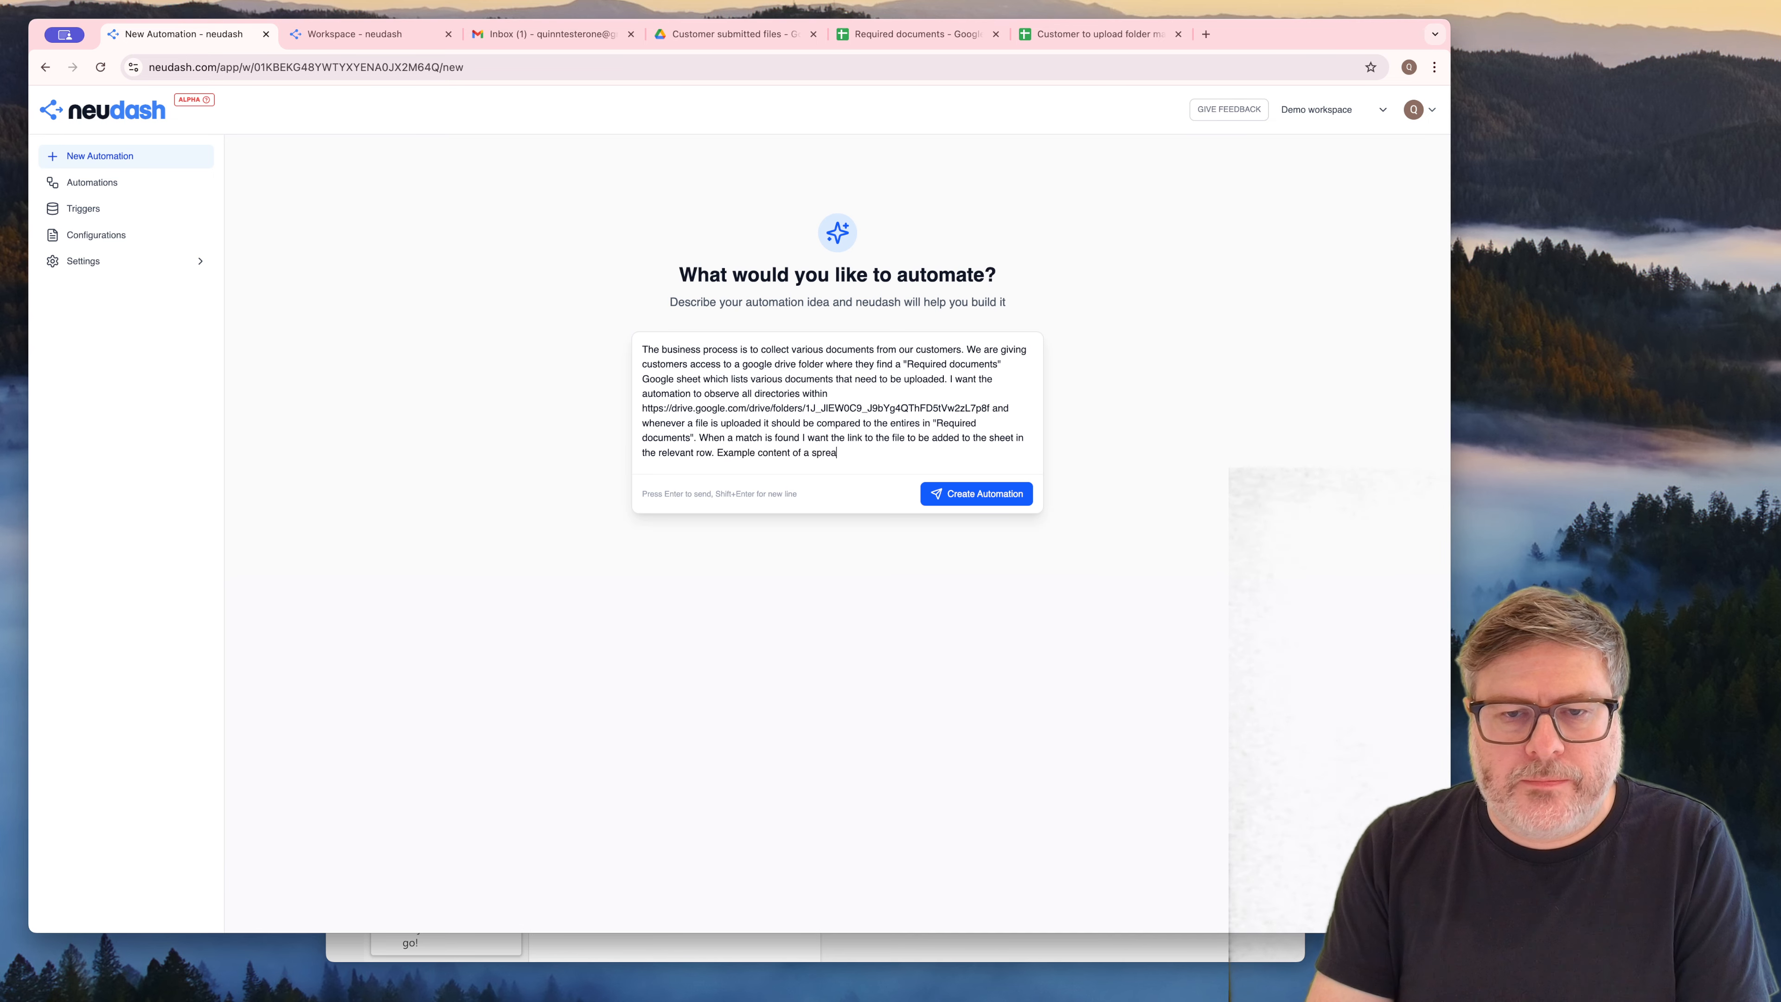
{"action": "key", "text": "alt+BackSpace"}
{"action": "type", "text": "s"}
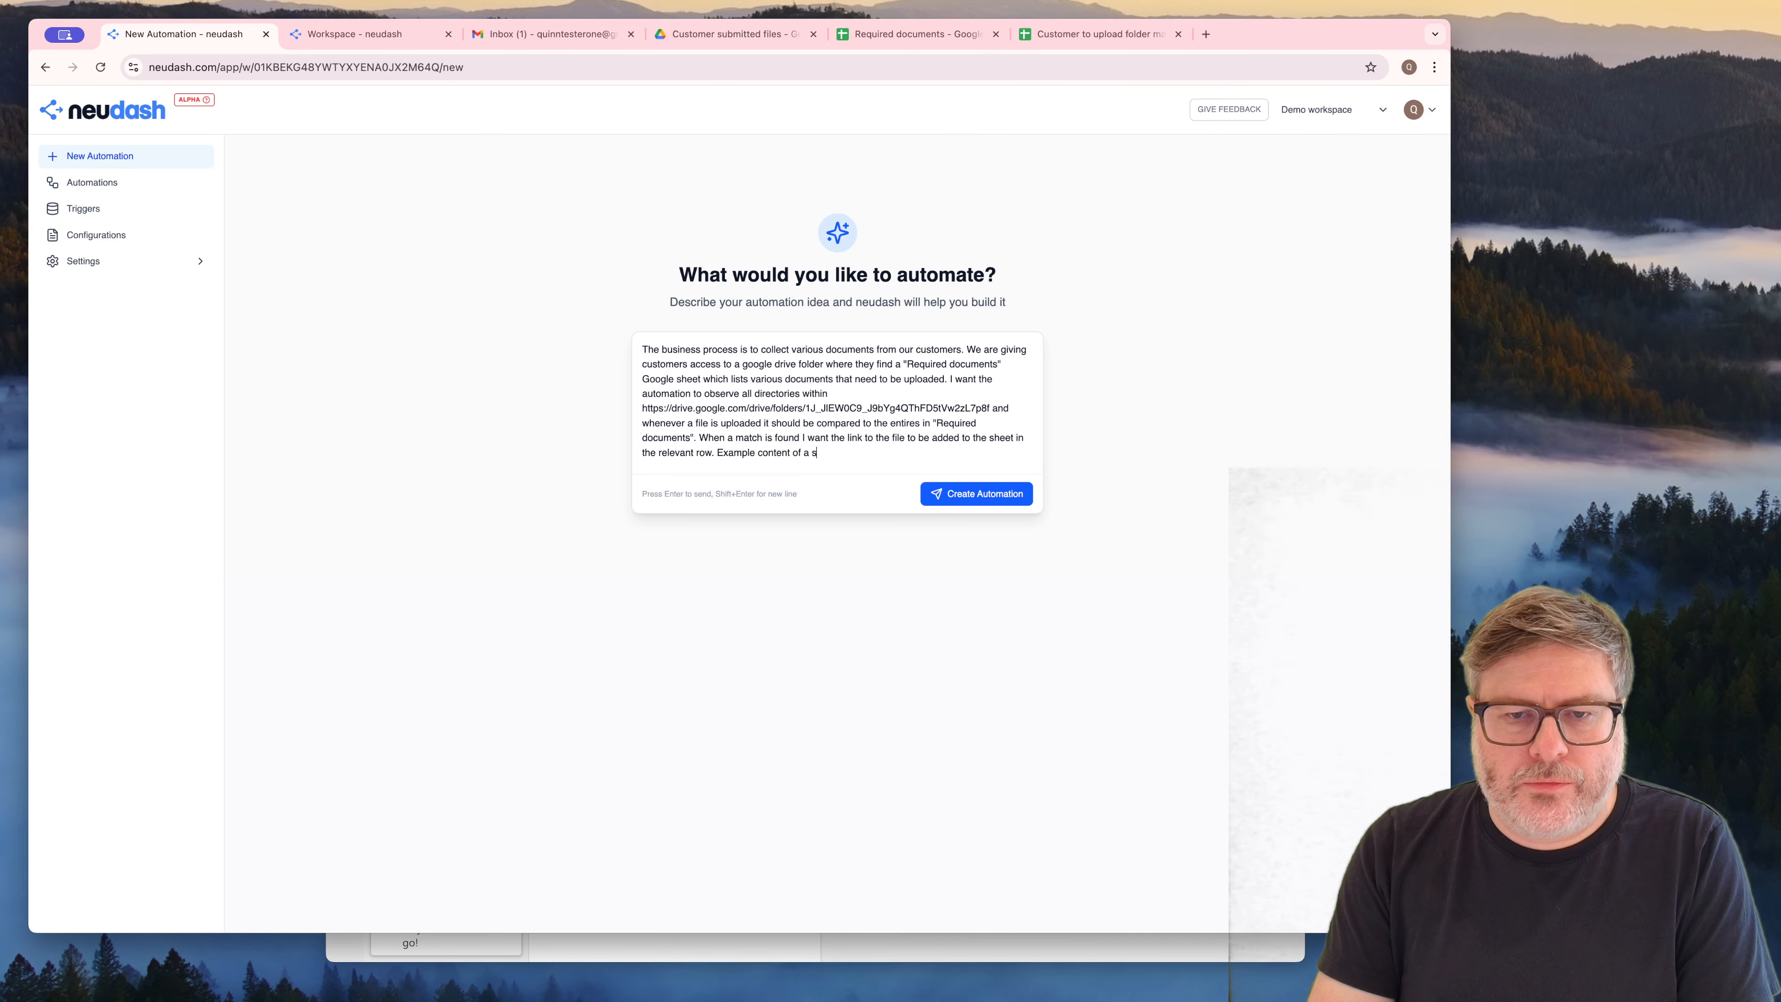
{"action": "type", "text": "heet:"}
{"action": "key", "text": "shift+Return"}
{"action": "key", "text": "shift+Return"}
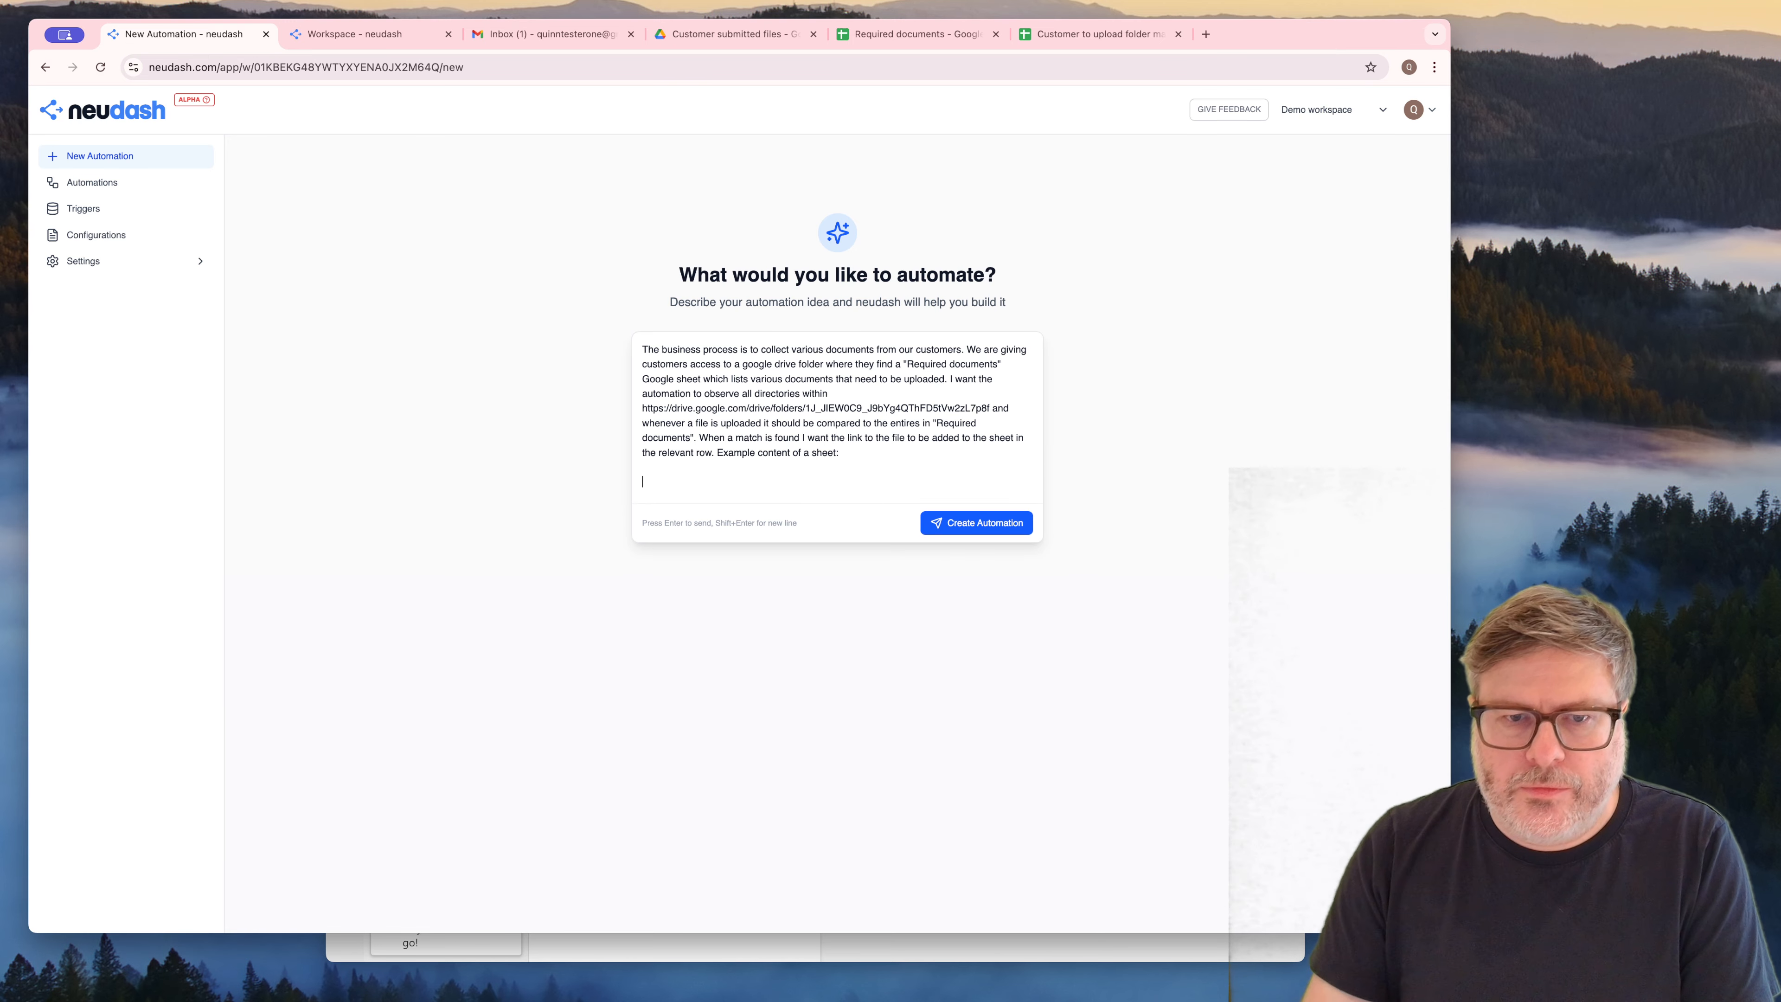
Copy the header and both document rows, Title through Confirmed by human, from the Required documents sheet into the neudash automation description
{"action": "left_click", "coordinate": [876, 35]}
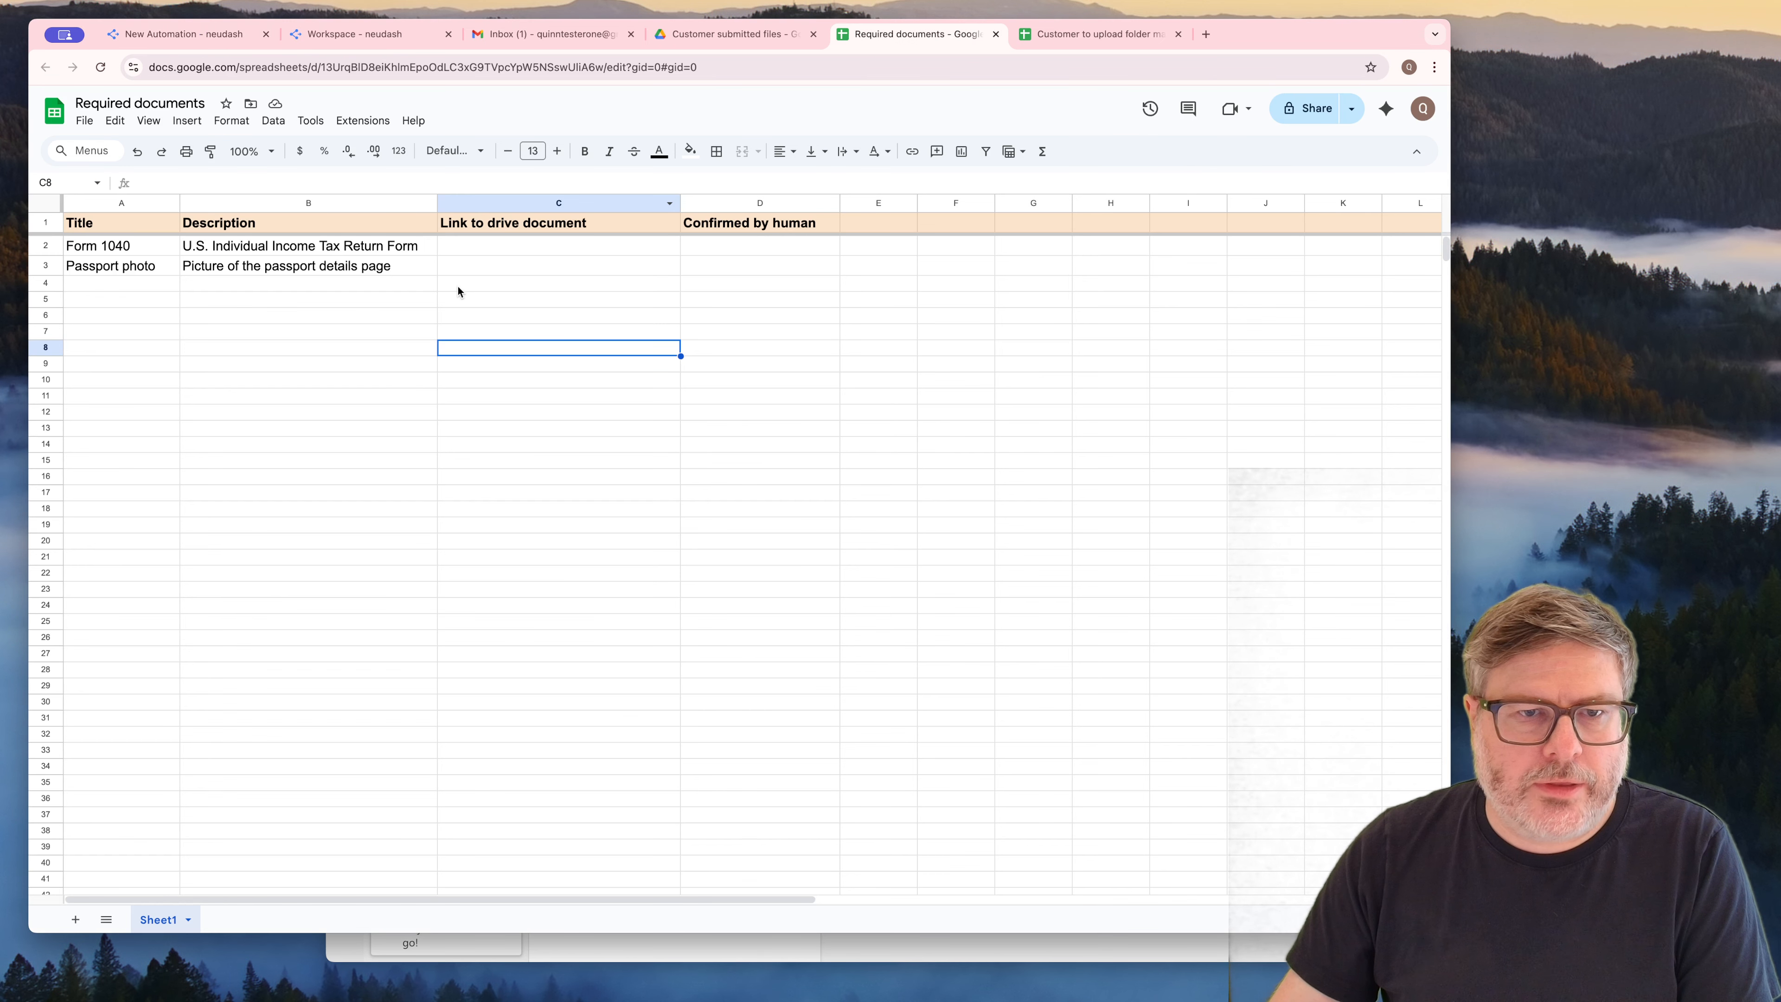
{"action": "left_click_drag", "start_coordinate": [744, 268], "coordinate": [149, 246]}
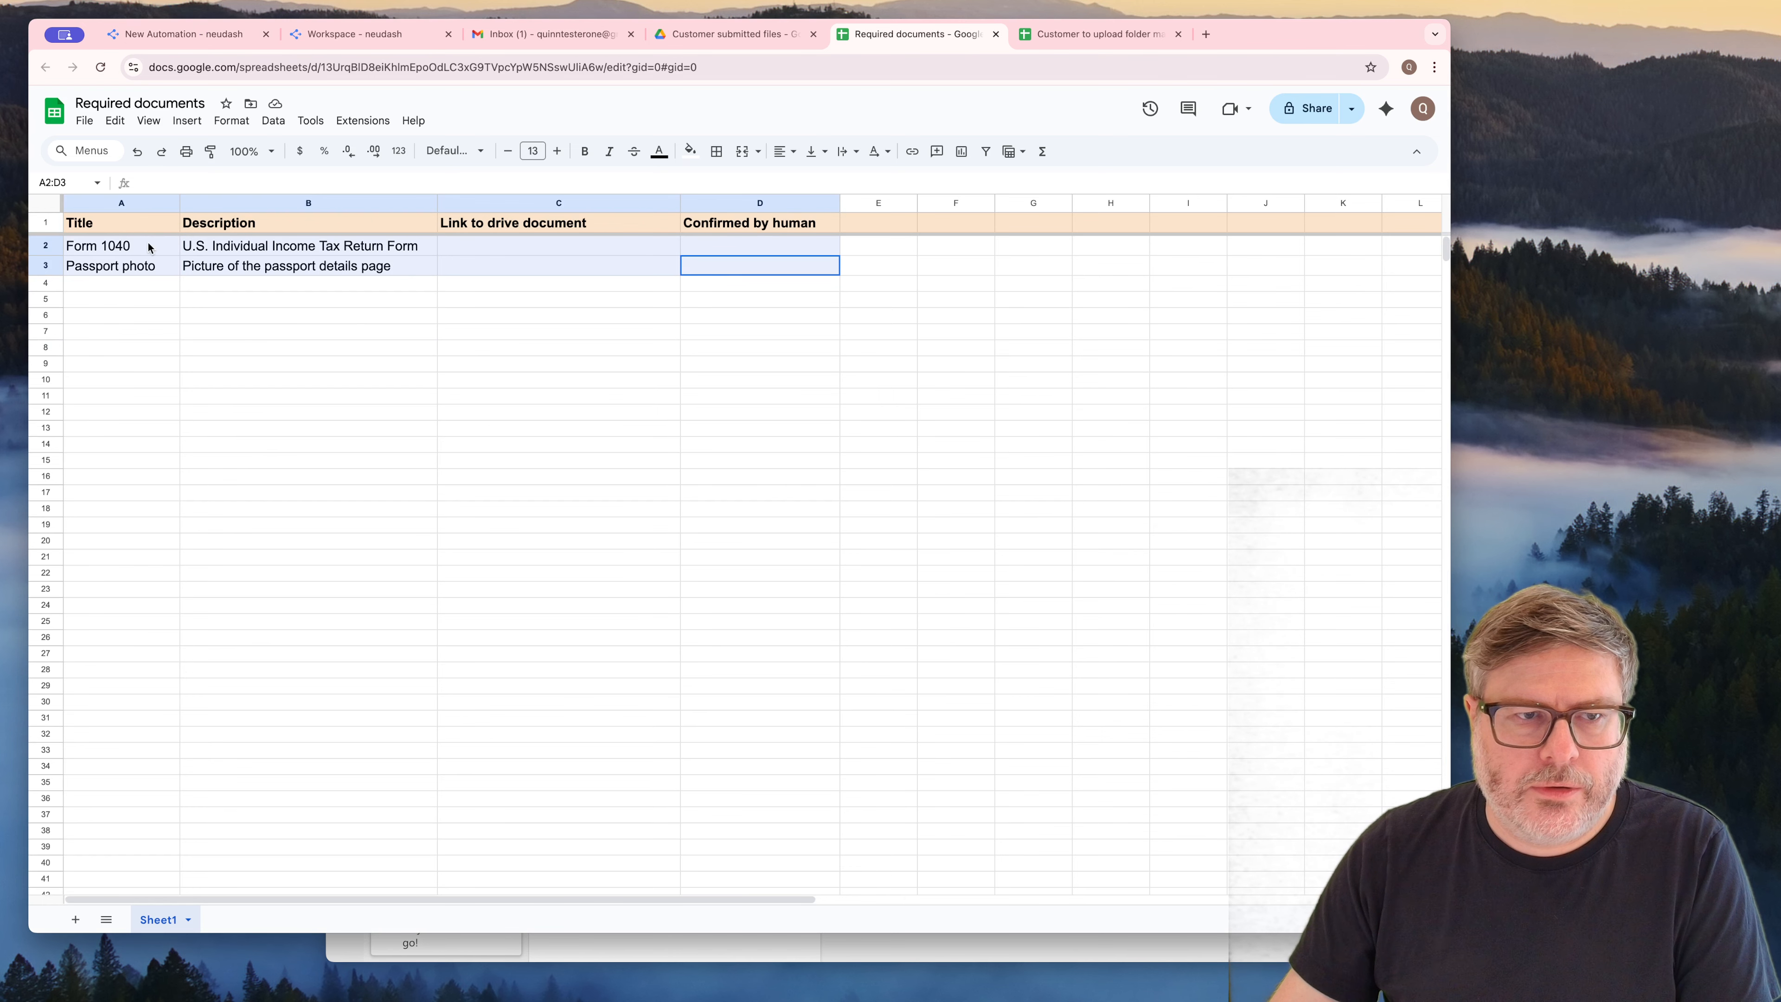
{"action": "key", "text": "super+c"}
{"action": "left_click", "coordinate": [186, 35]}
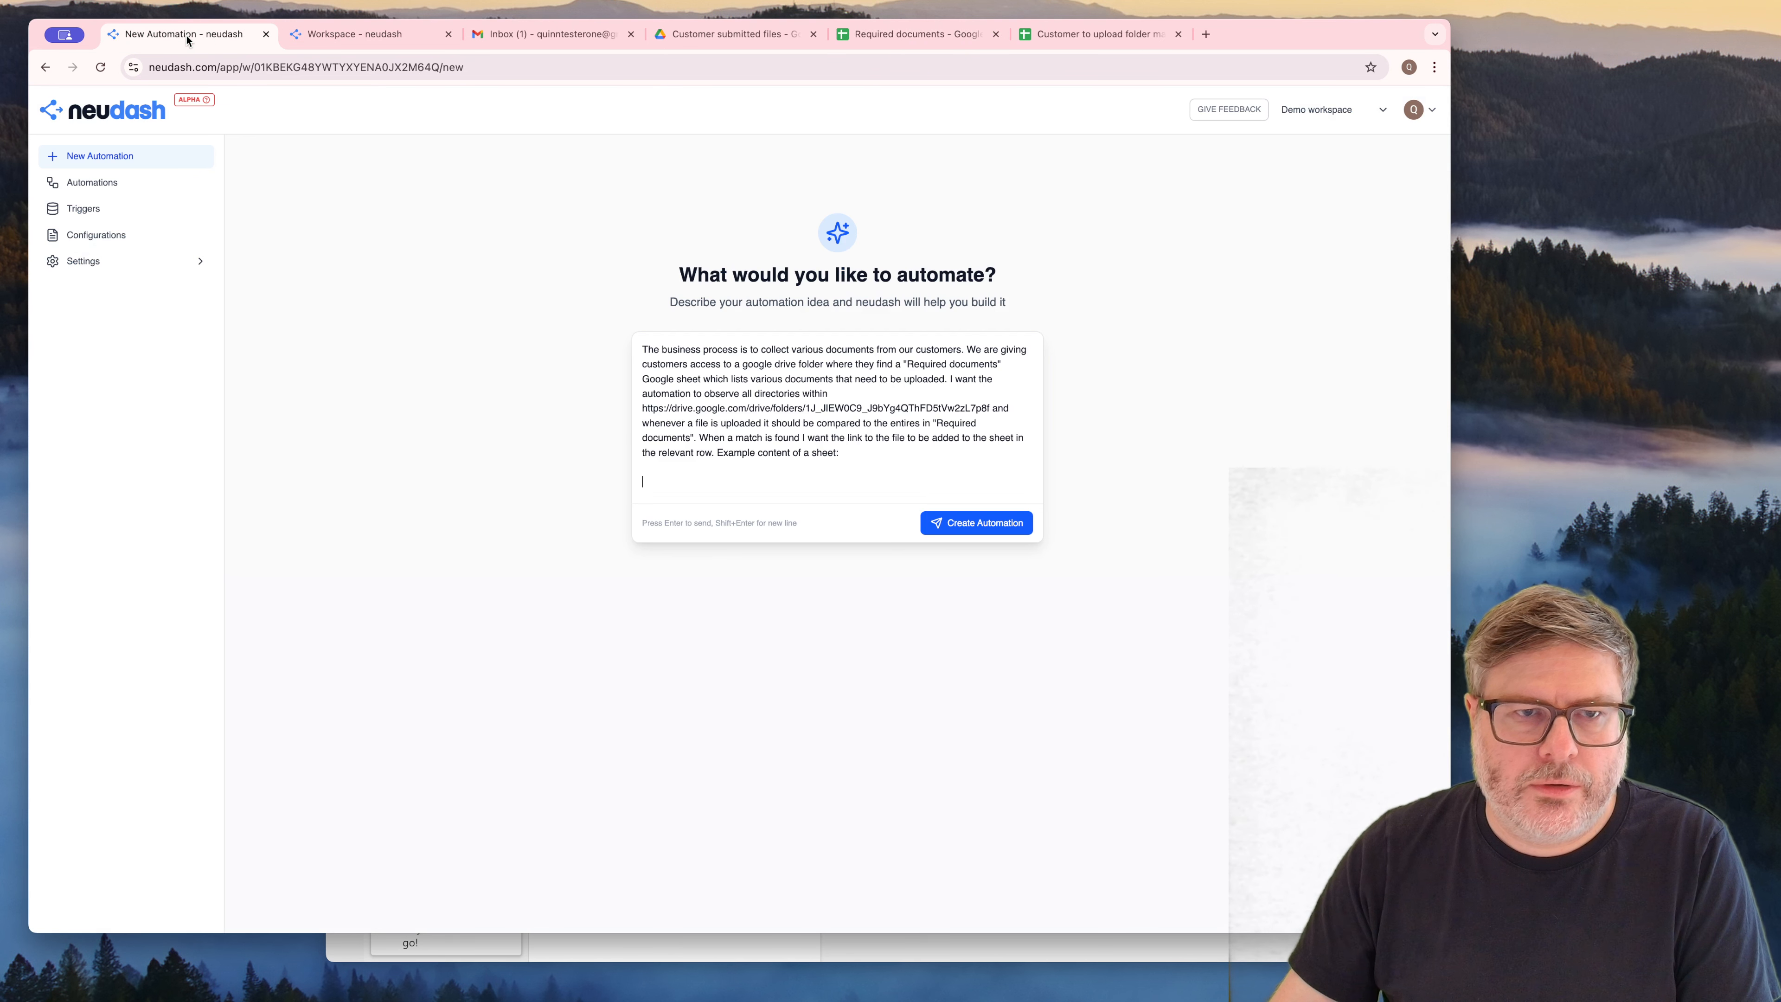
{"action": "key", "text": "super+v"}
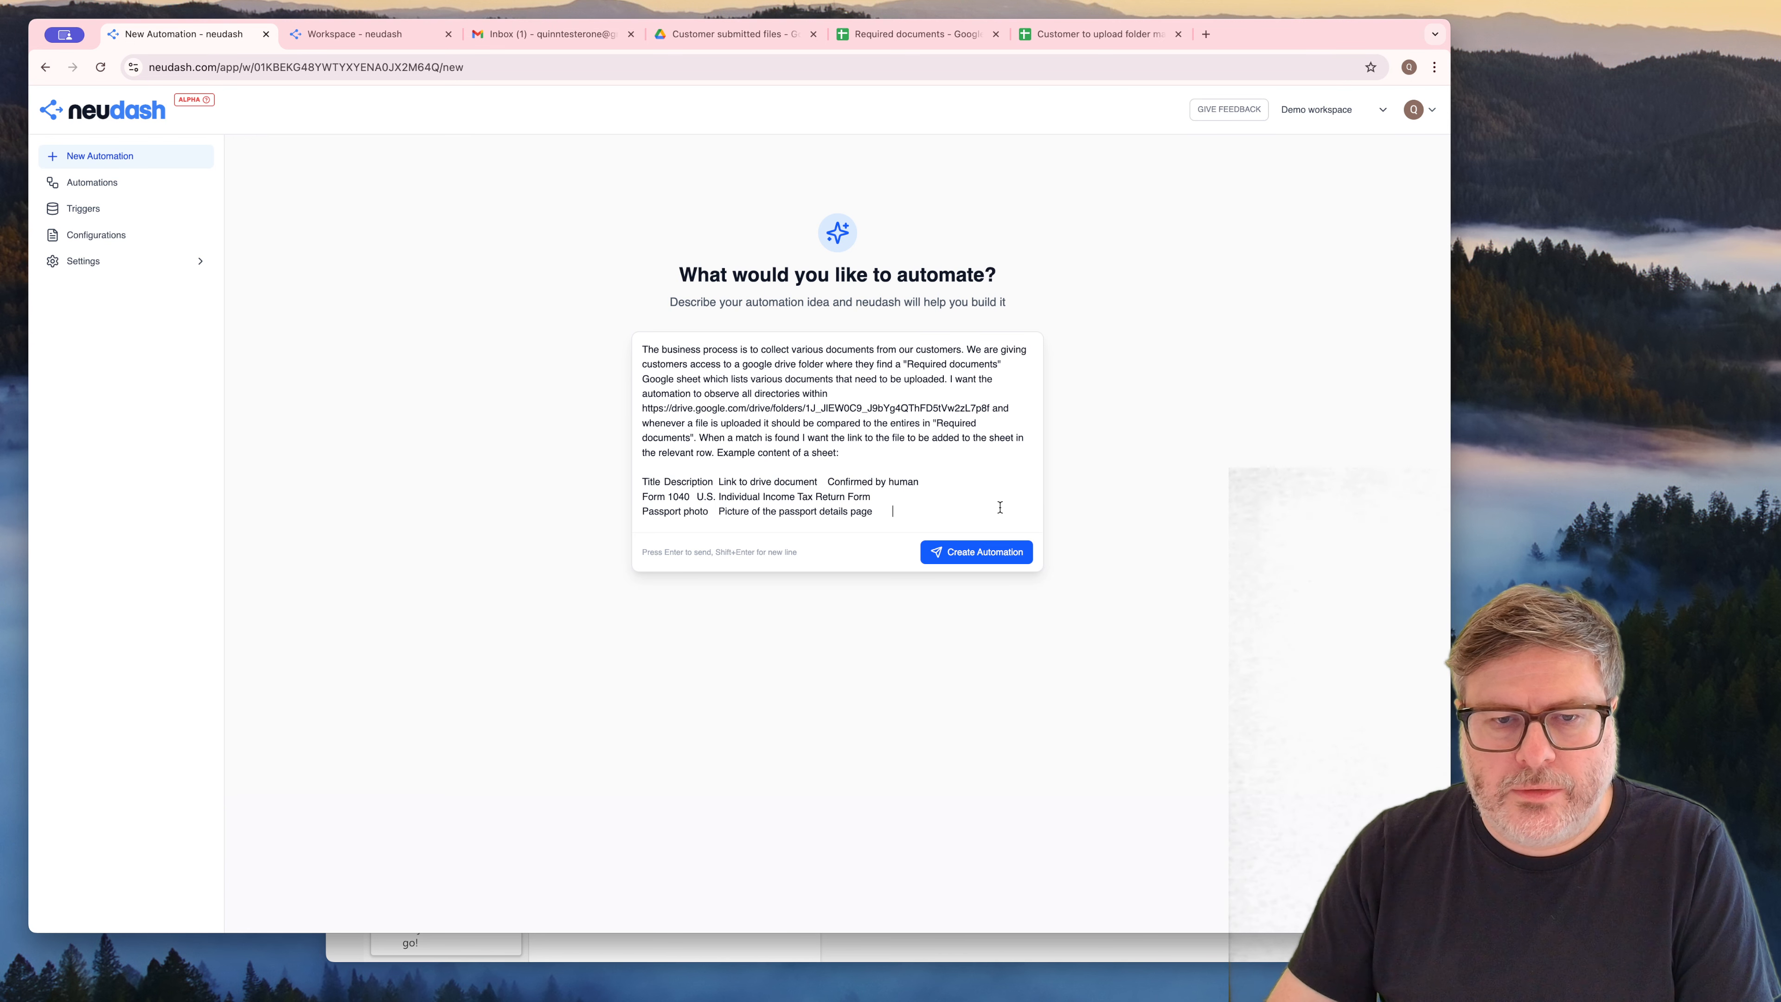
Add below the sample table: "The confirmed by human column will be filled in by a human, you just need to fill in"
{"action": "key", "text": "shift+Return"}
{"action": "key", "text": "shift+Return"}
{"action": "type", "text": "The confirme"}
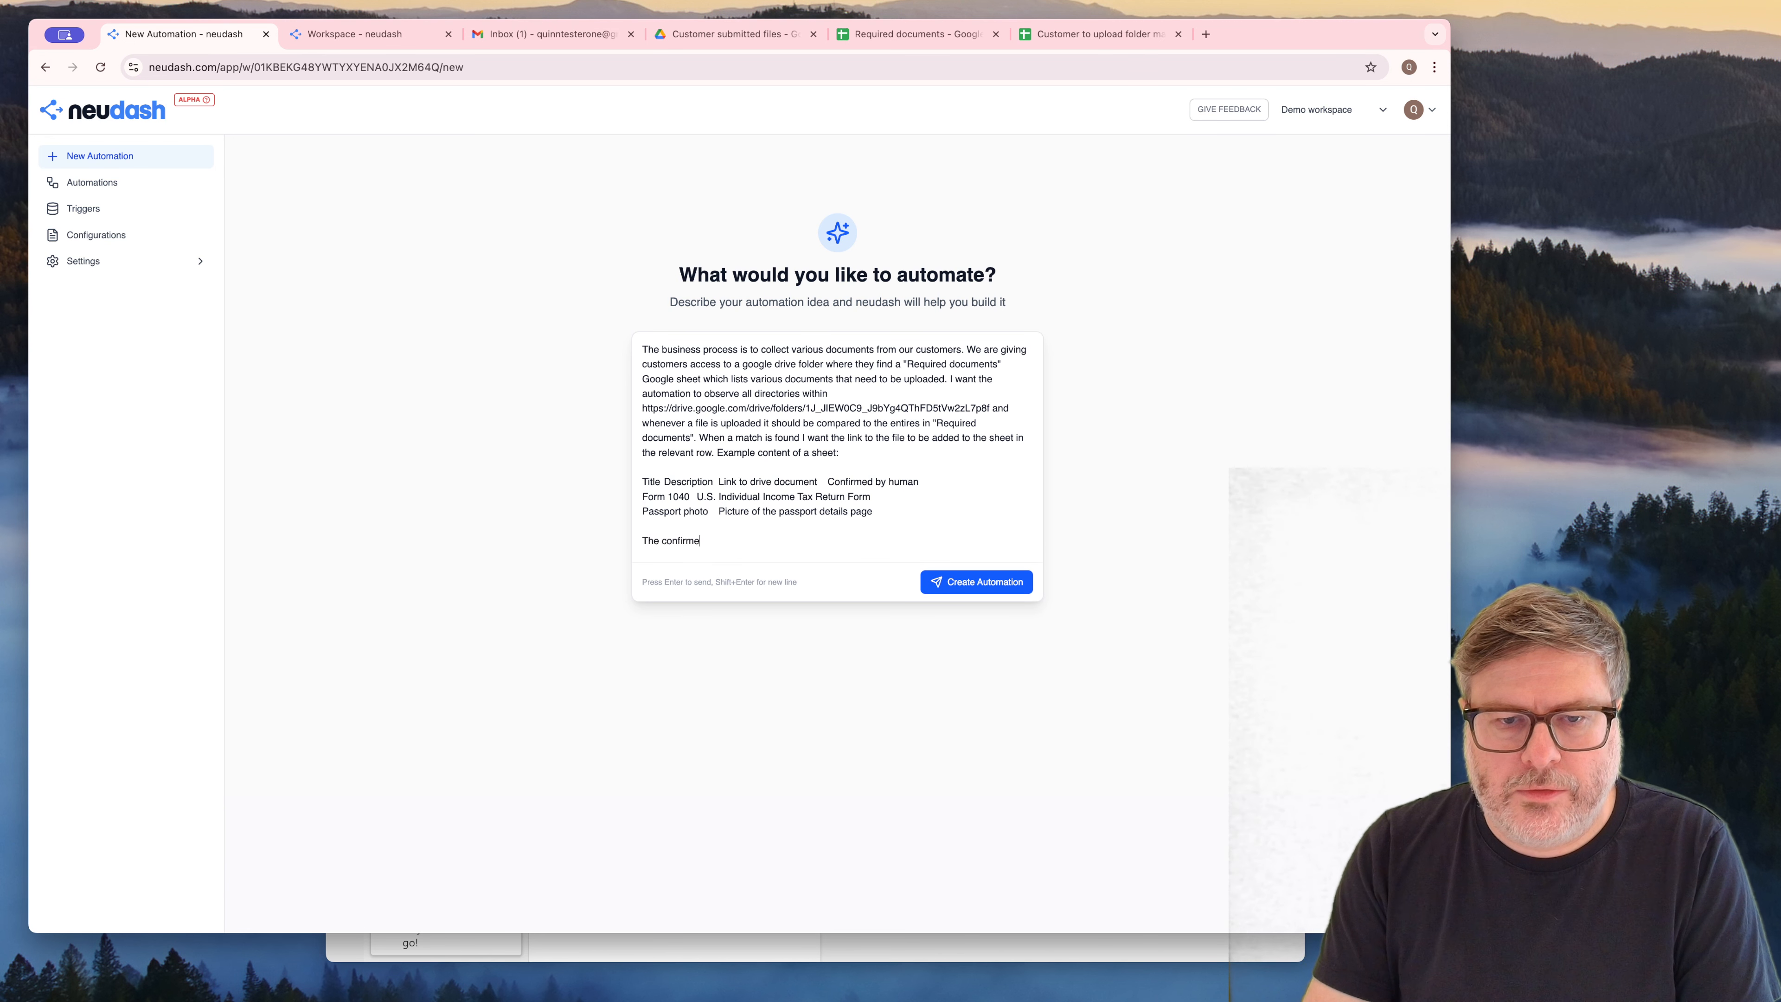
{"action": "type", "text": "d by human "}
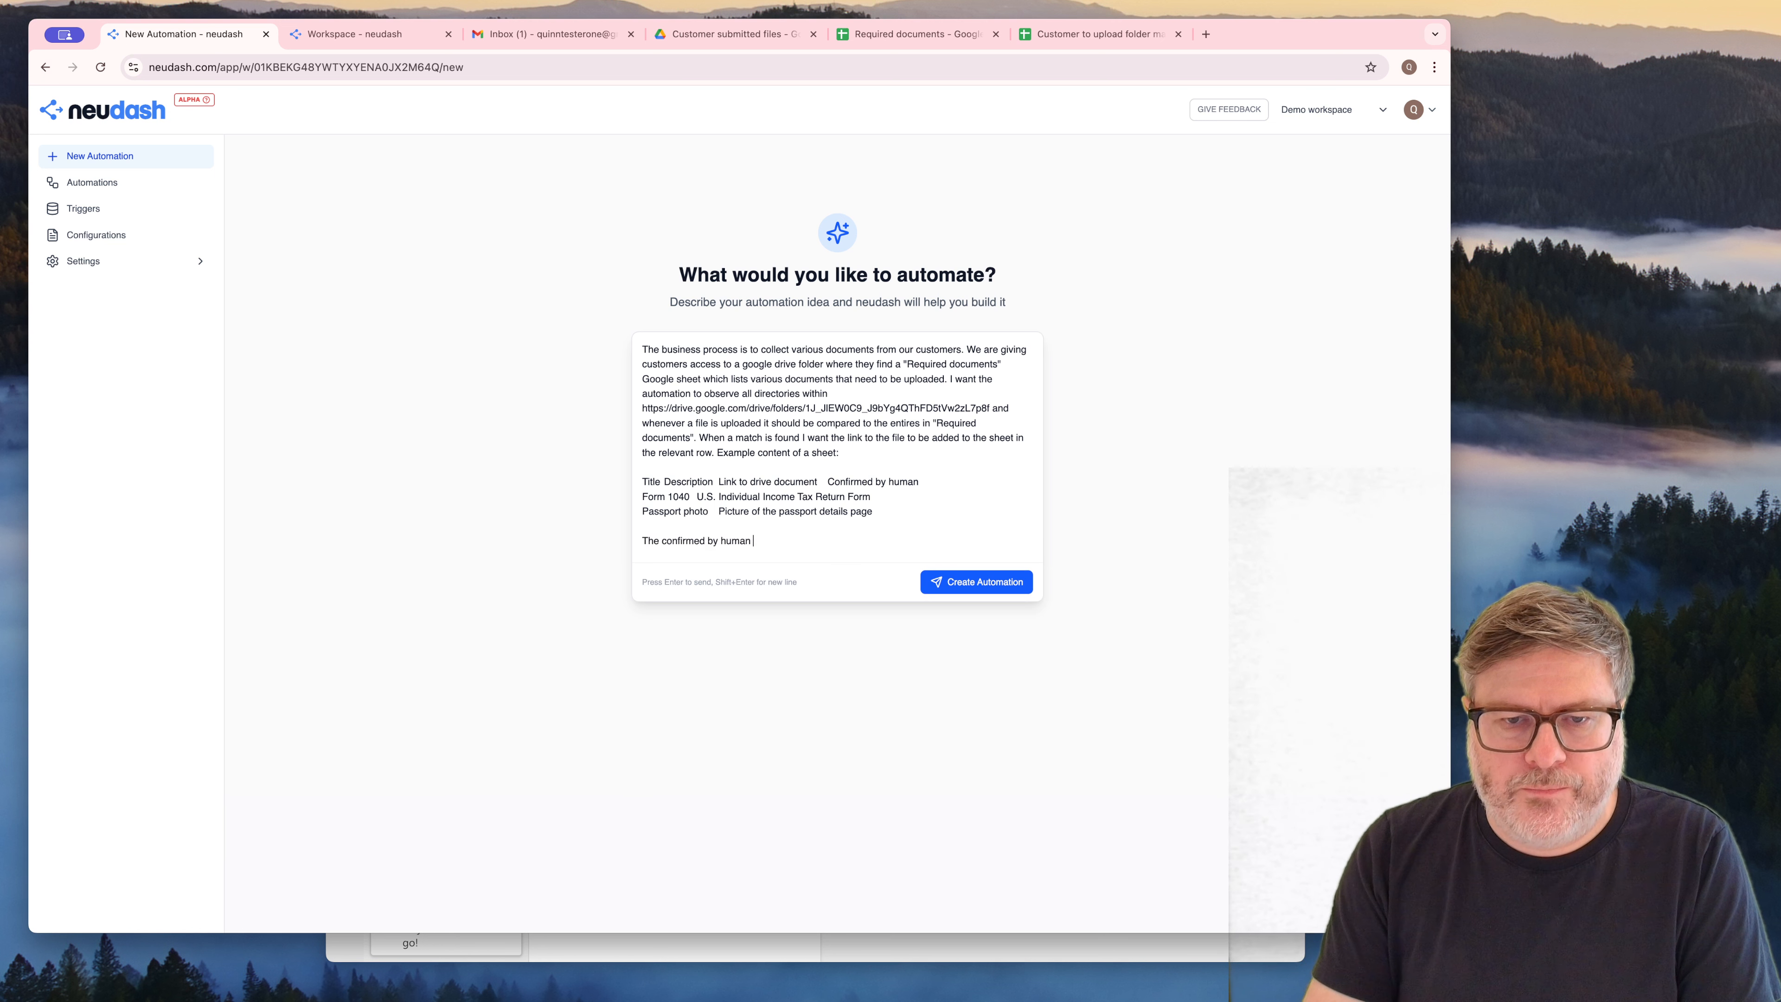
{"action": "type", "text": "column will be f"}
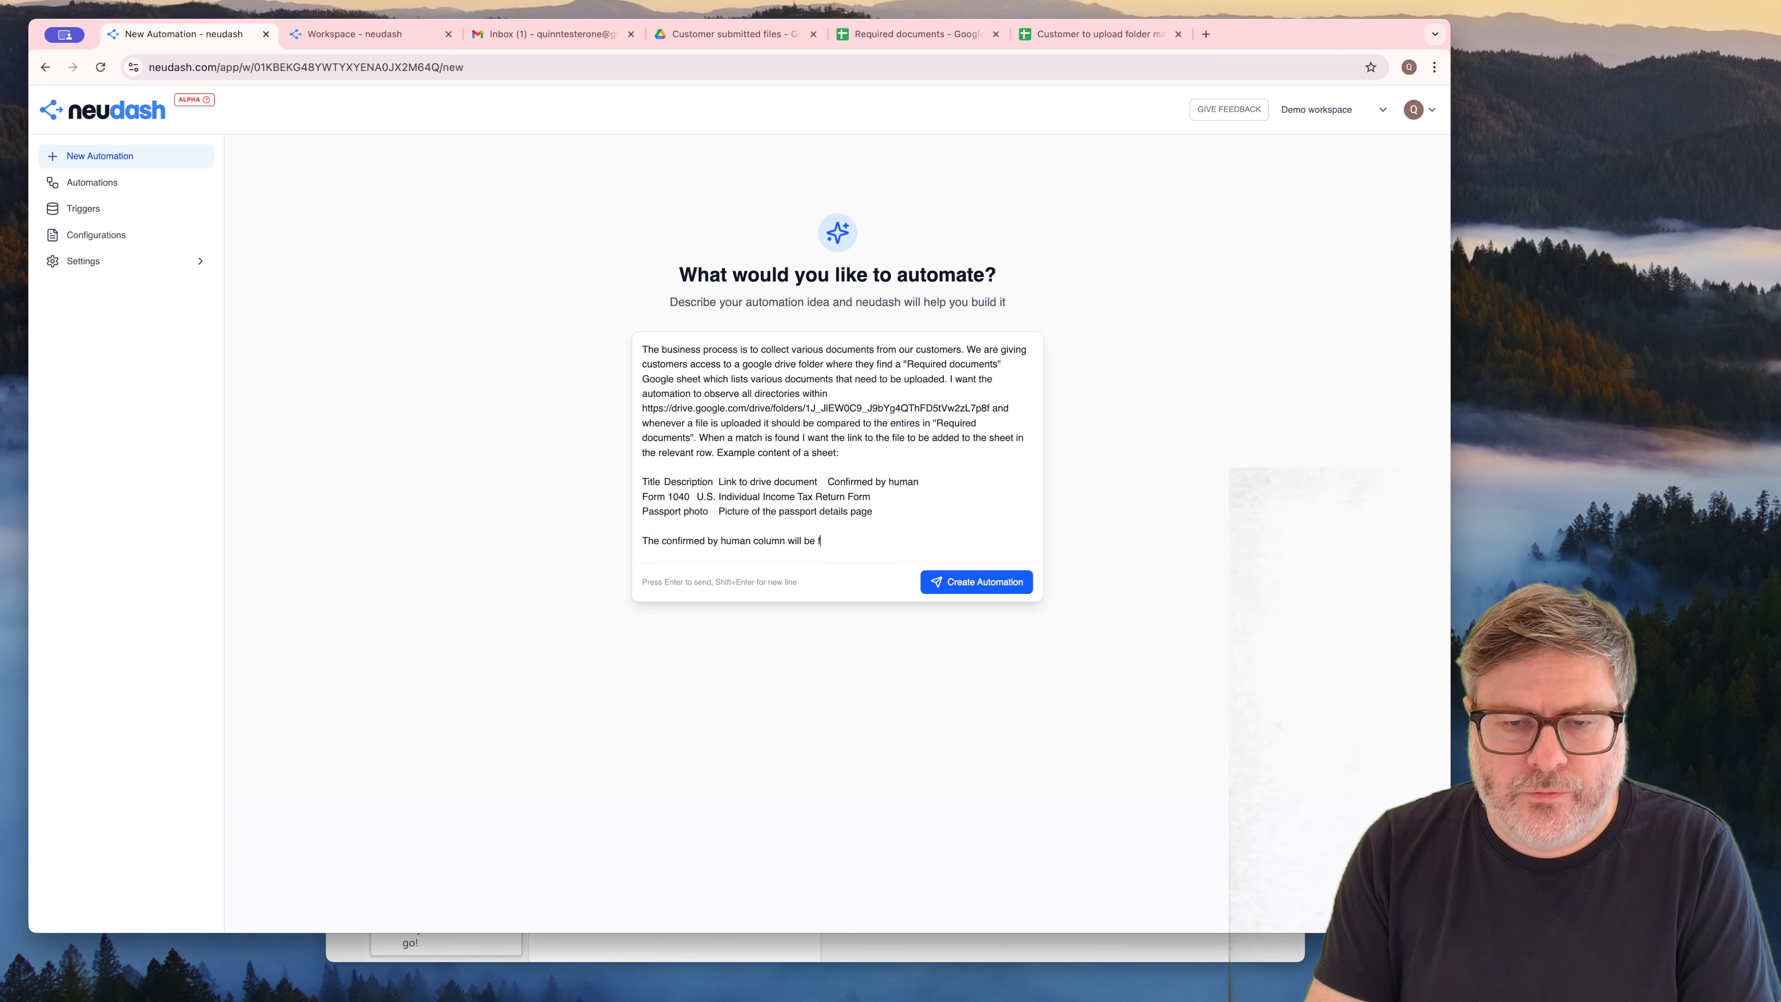
{"action": "type", "text": "illed in by a hum"}
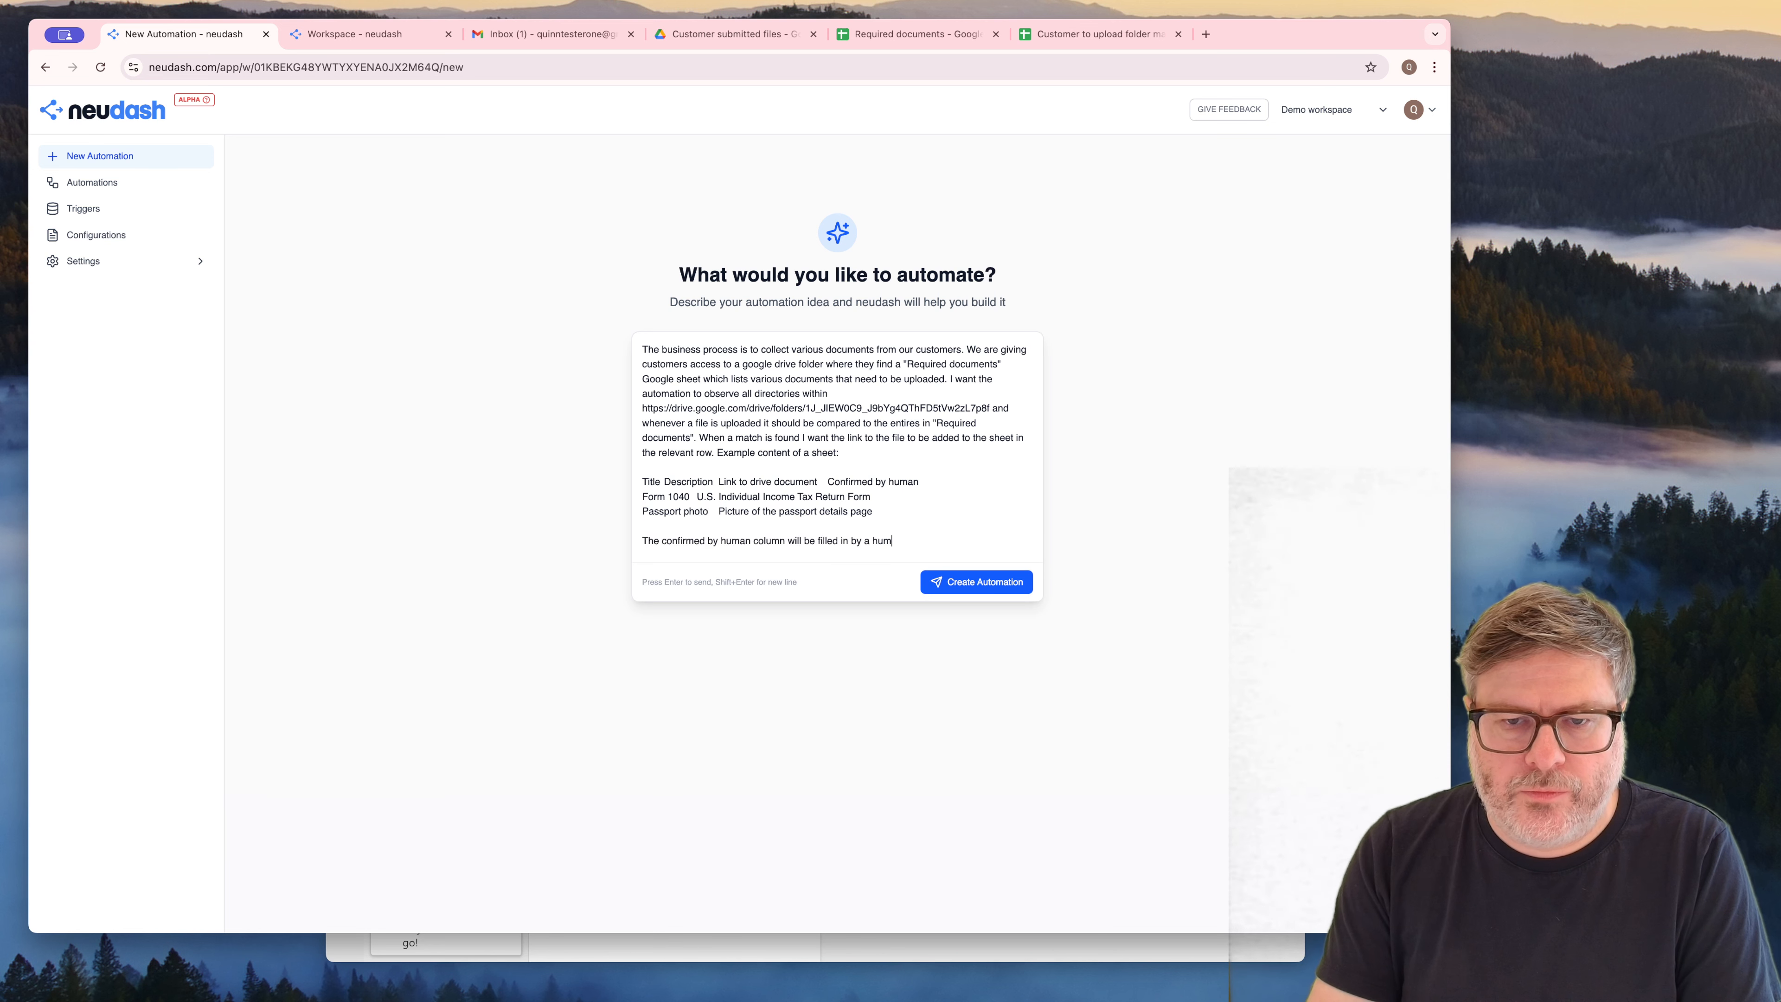
{"action": "type", "text": "an, you just ne"}
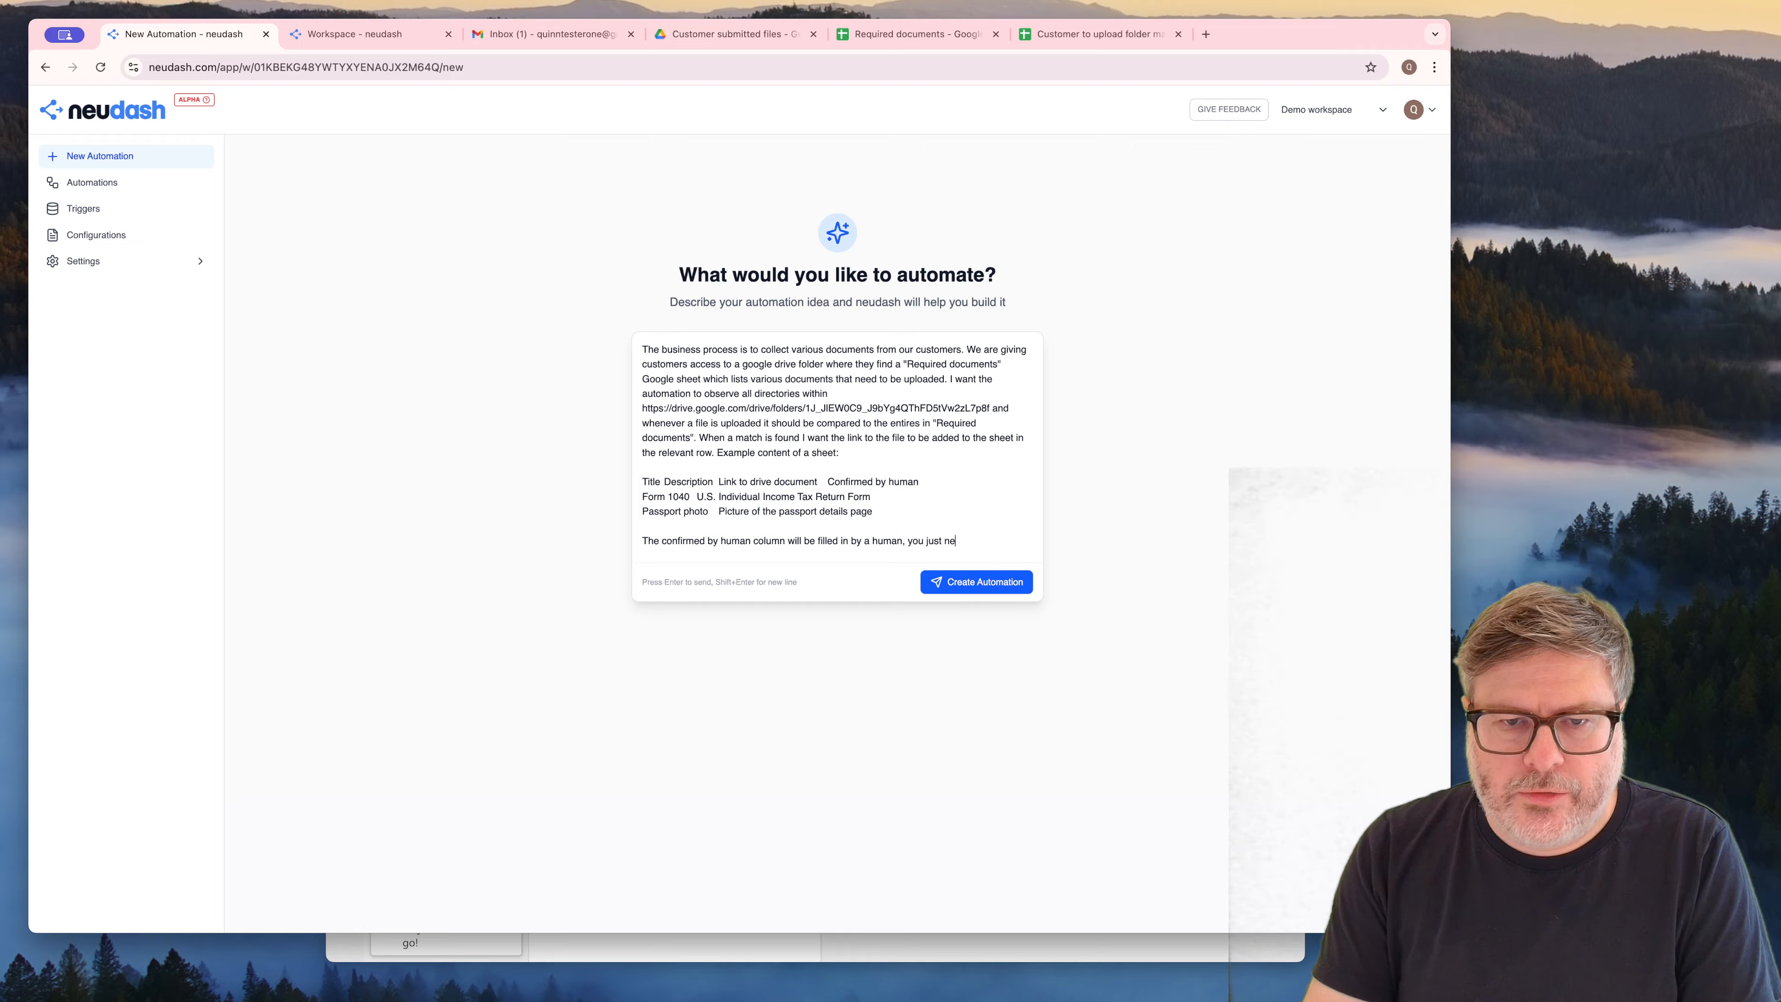
{"action": "type", "text": "ed to fill in Link"}
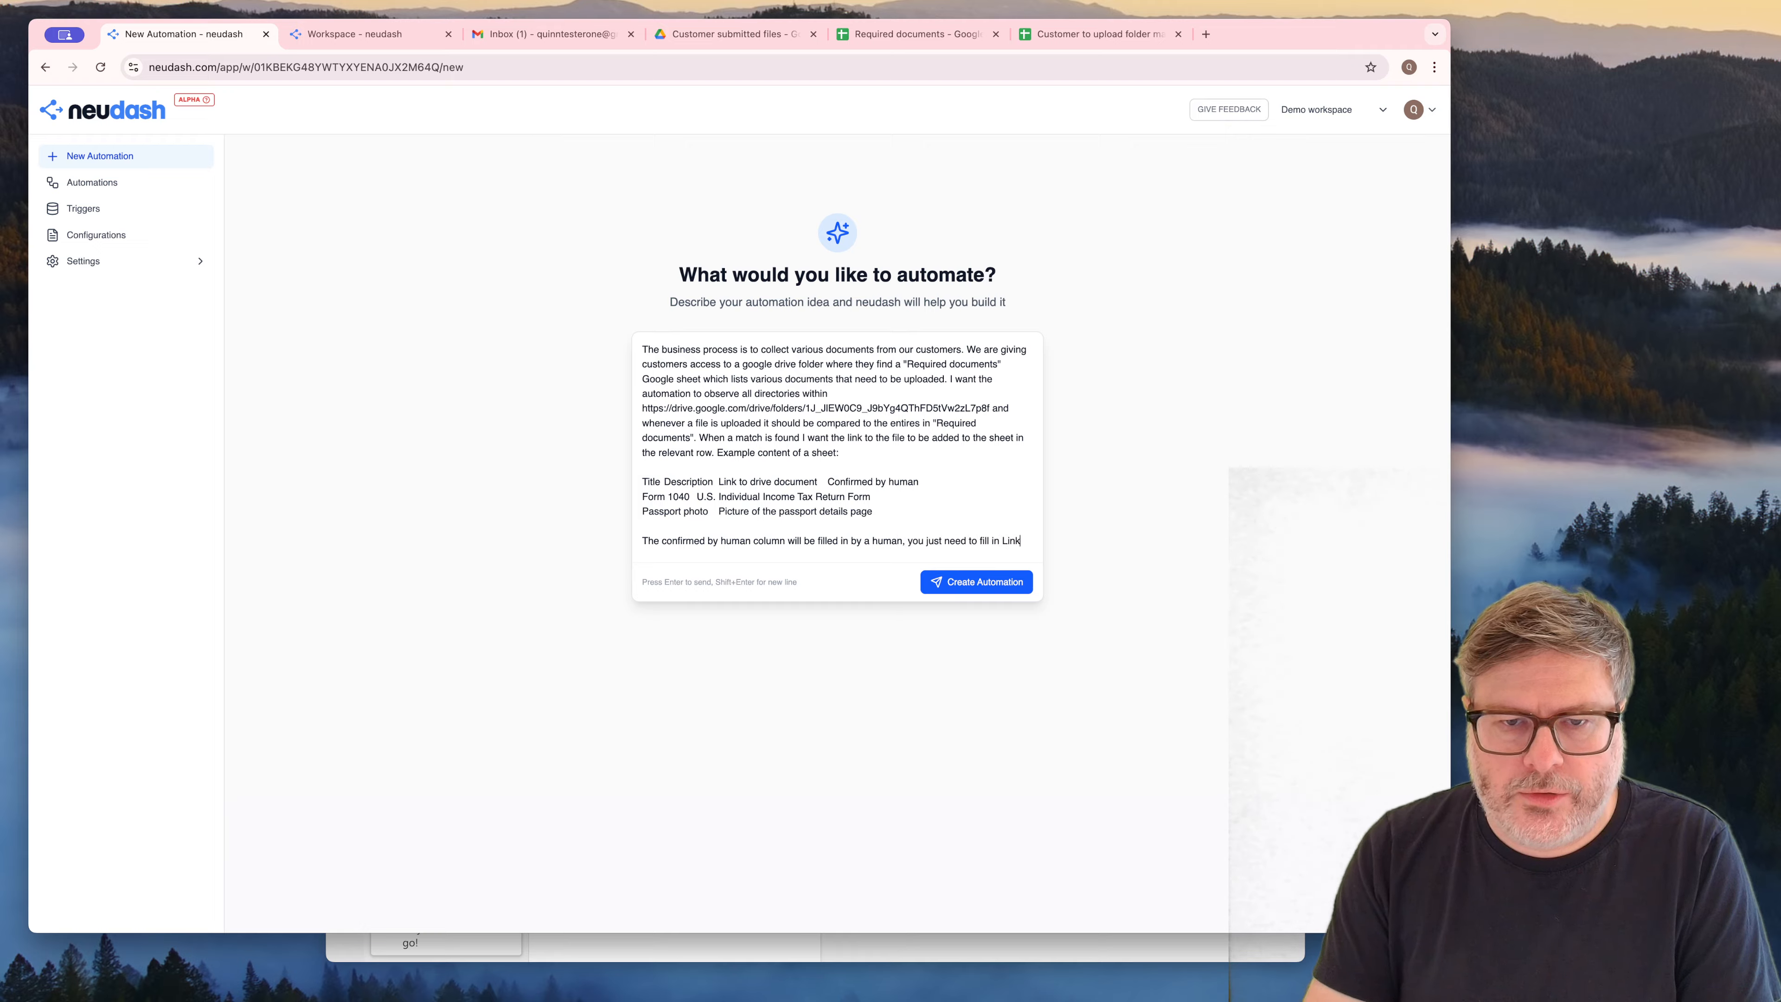
{"action": "type", "text": " to drive doucment"}
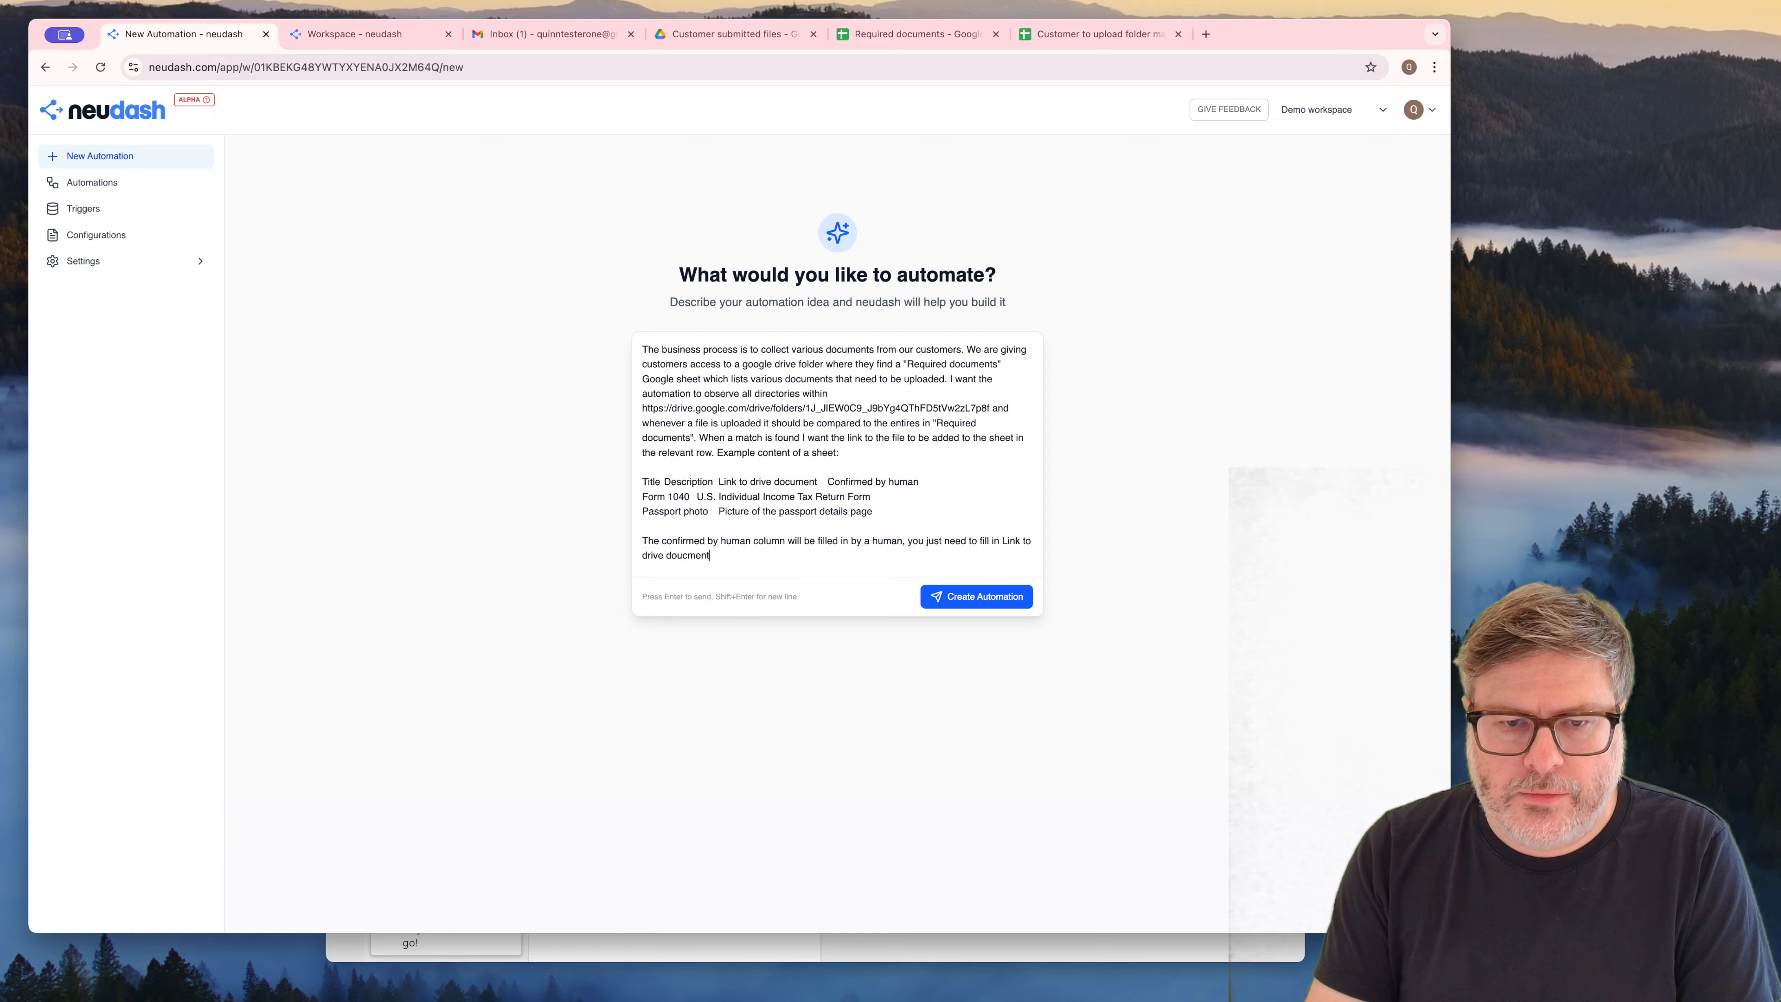
Finish the sentence with the "Link to drive document" column. and create the automation from the description
{"action": "key", "text": "BackSpace"}
{"action": "key", "text": "BackSpace"}
{"action": "key", "text": "BackSpace"}
{"action": "key", "text": "BackSpace"}
{"action": "key", "text": "BackSpace"}
{"action": "key", "text": "BackSpace"}
{"action": "type", "text": "cument"}
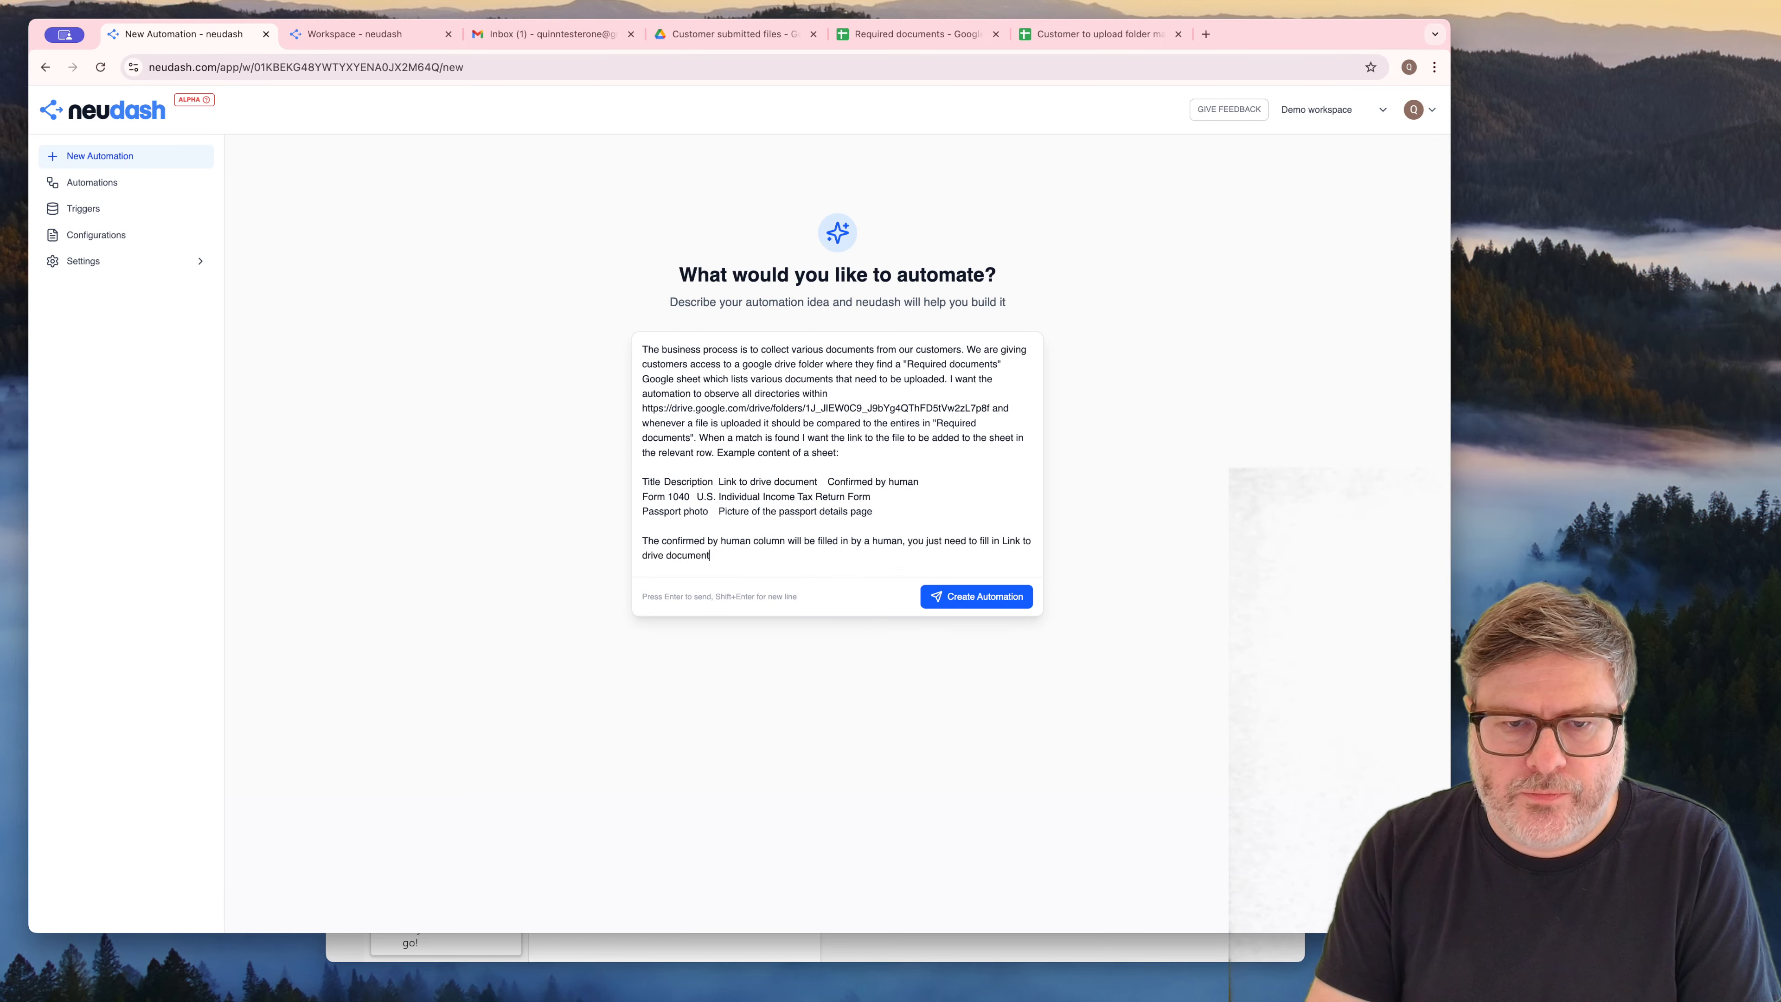
{"action": "type", "text": "the \""}
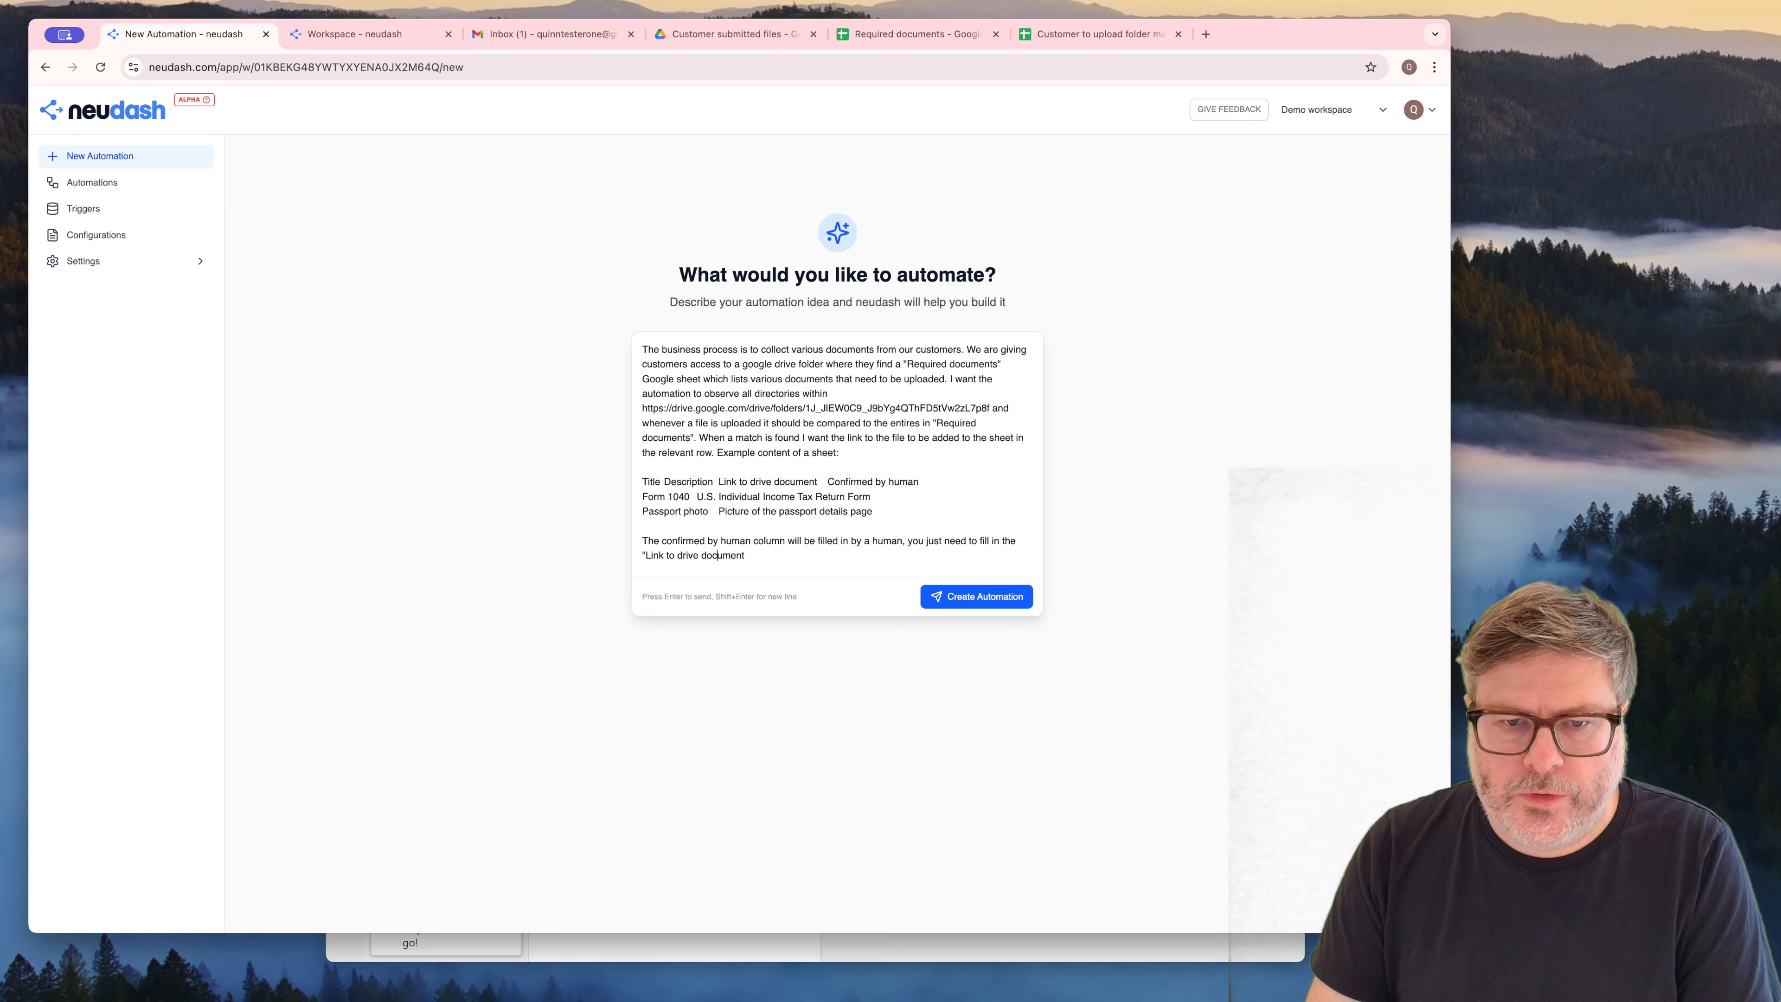
{"action": "type", "text": "\" column."}
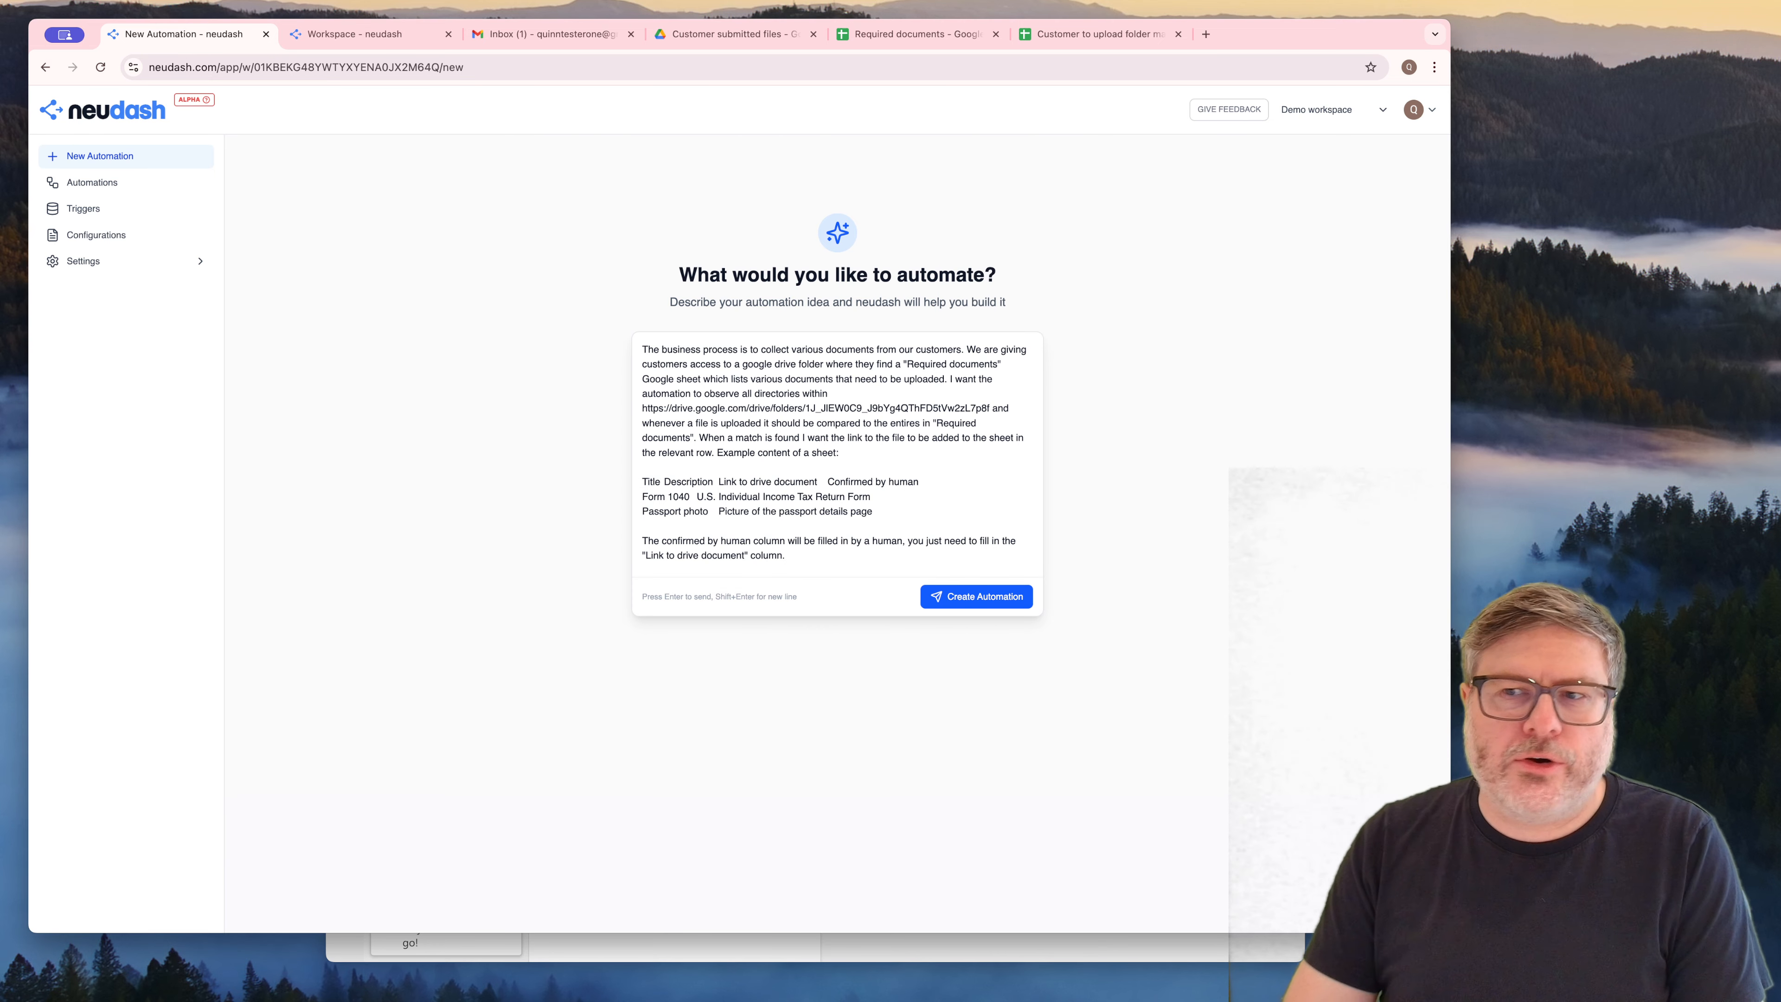
{"action": "key", "text": "Return"}
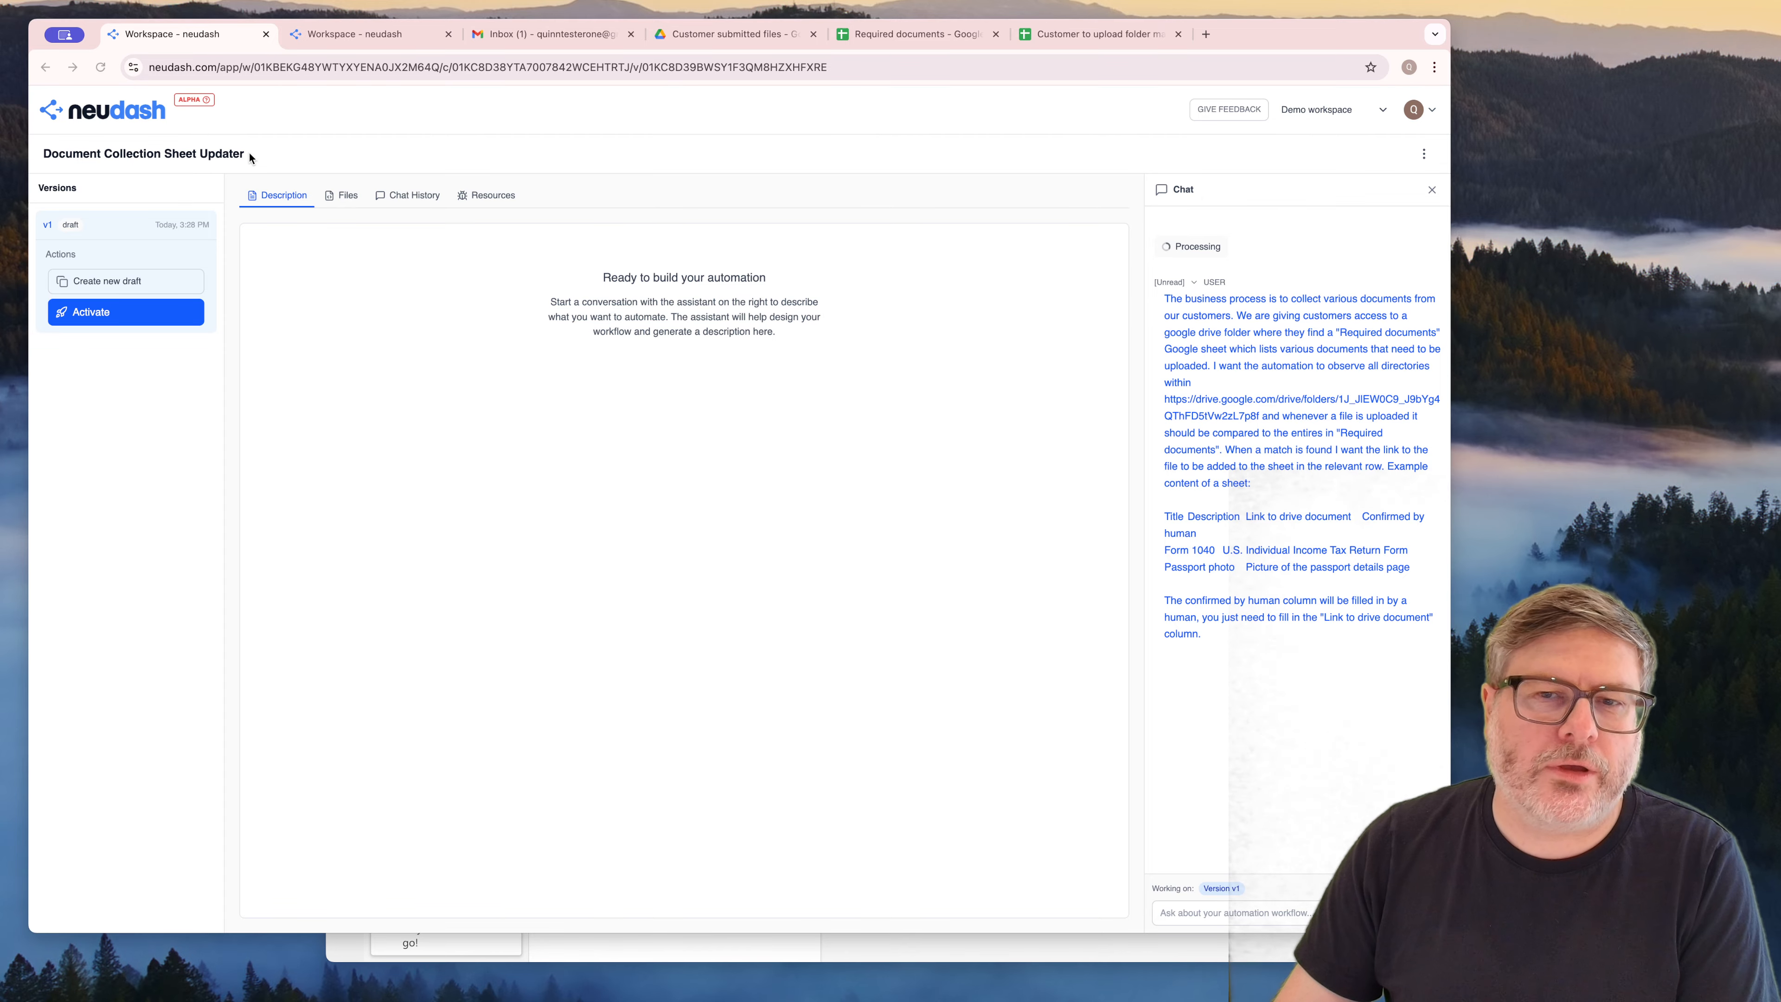
{"action": "left_click", "coordinate": [1423, 153]}
{"action": "left_click", "coordinate": [1392, 183]}
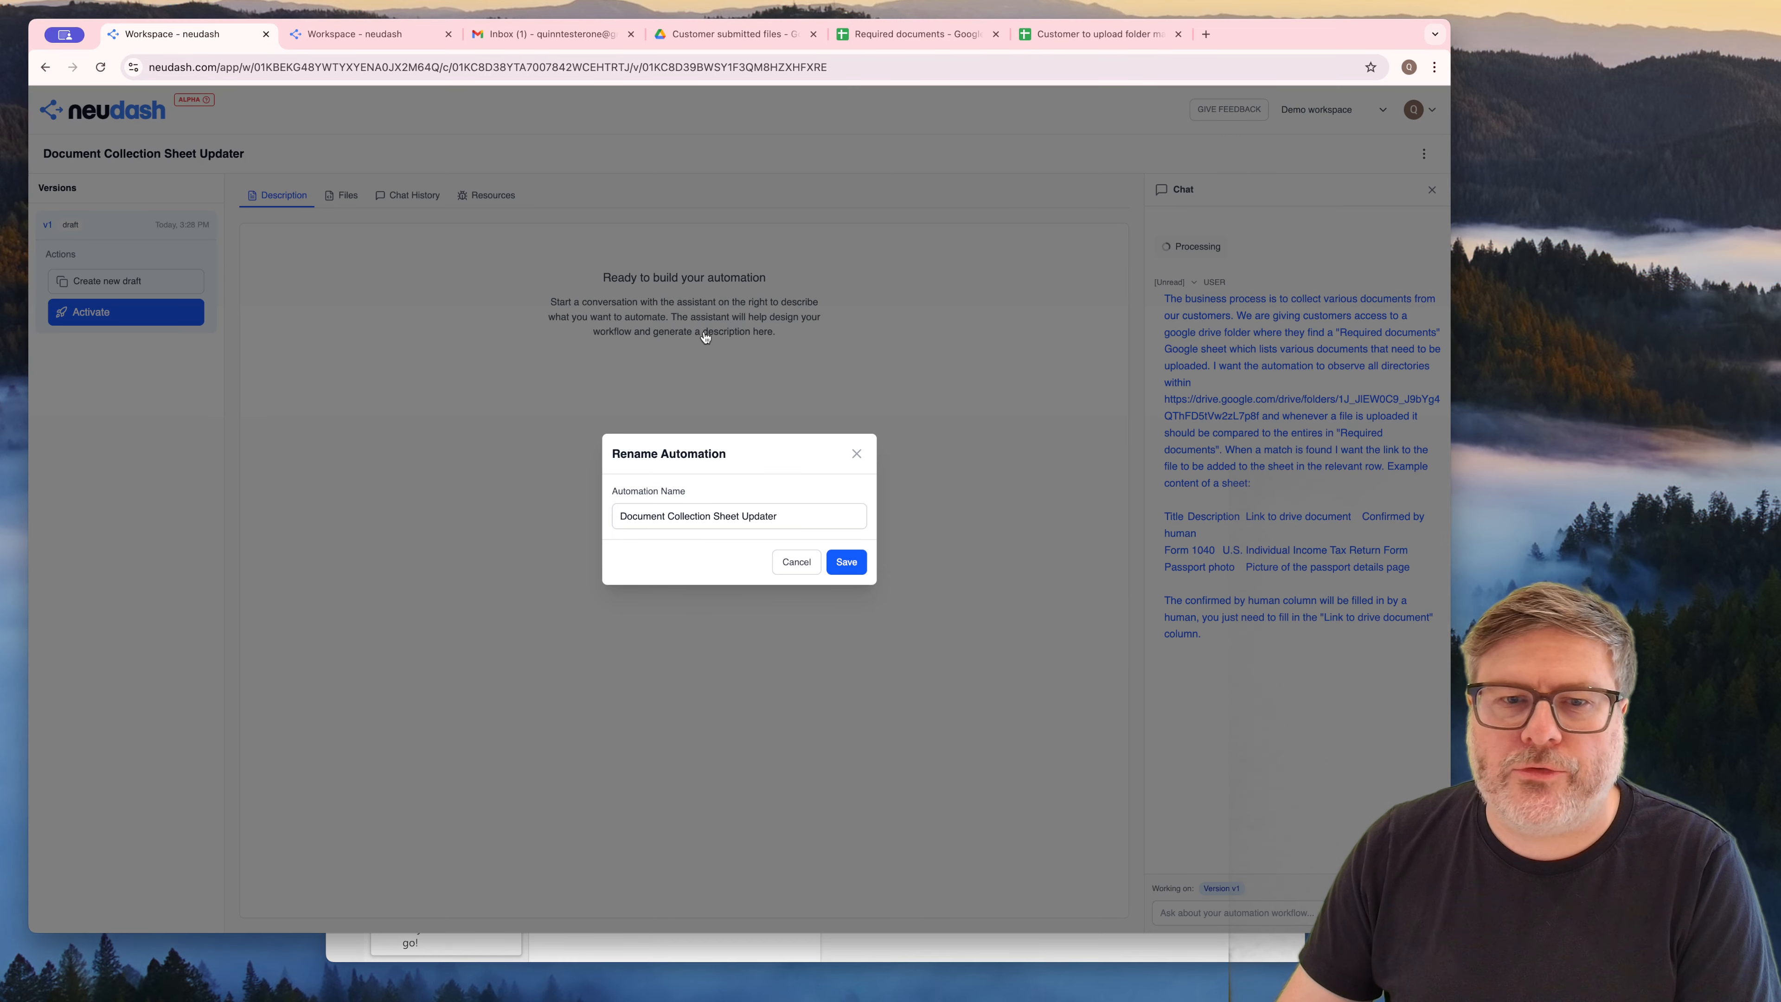
{"action": "left_click", "coordinate": [850, 457]}
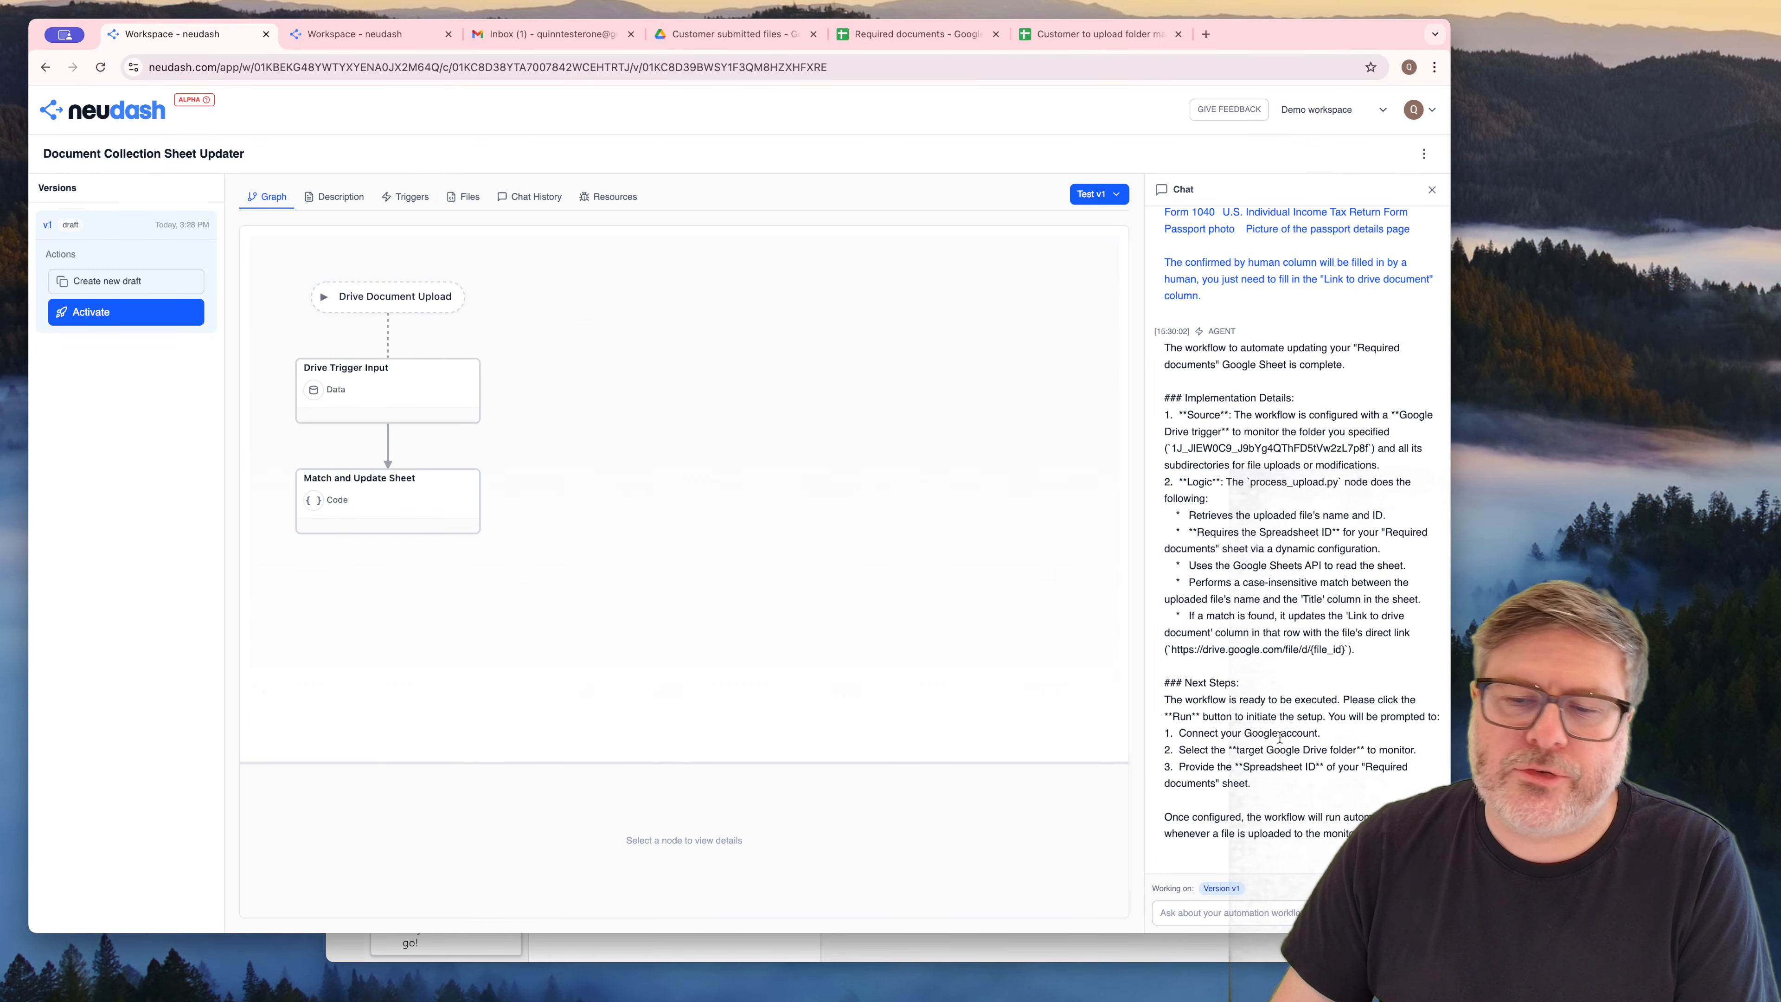
Review the agent's next steps and test the v1 workflow with the most recent file from the watched folder
{"action": "left_click_drag", "start_coordinate": [1215, 668], "coordinate": [1291, 778]}
{"action": "left_click", "coordinate": [1292, 778]}
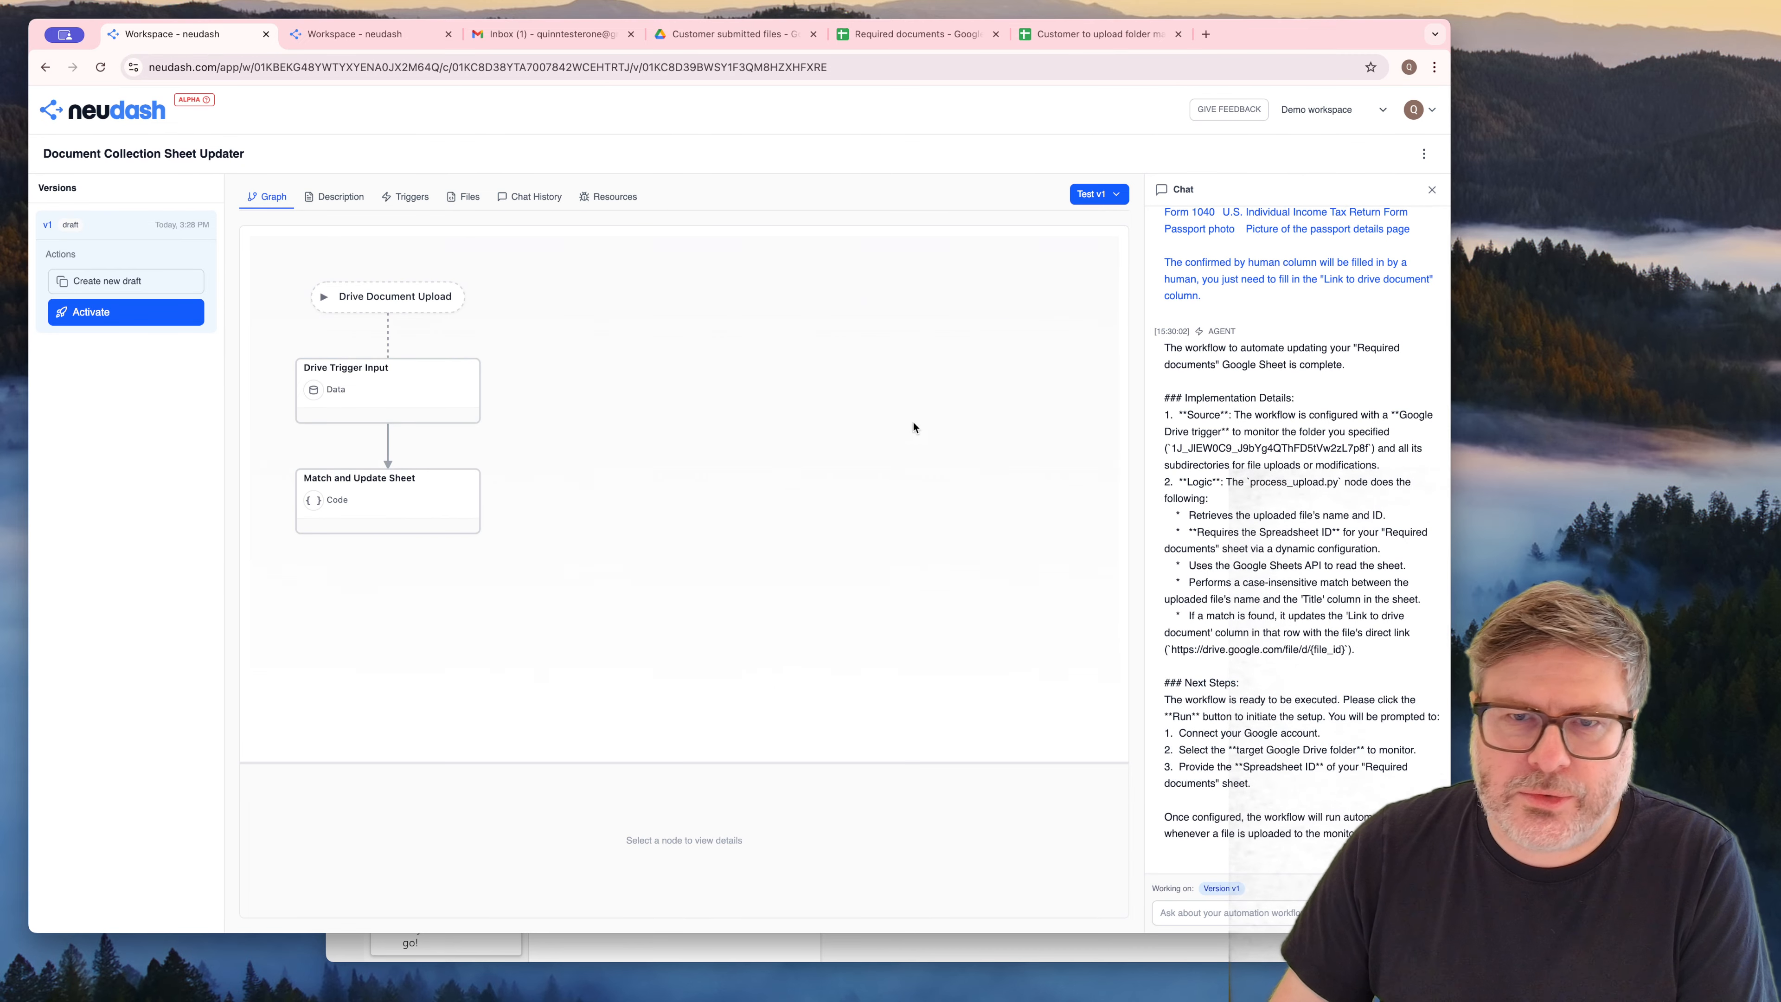
{"action": "left_click", "coordinate": [1092, 197]}
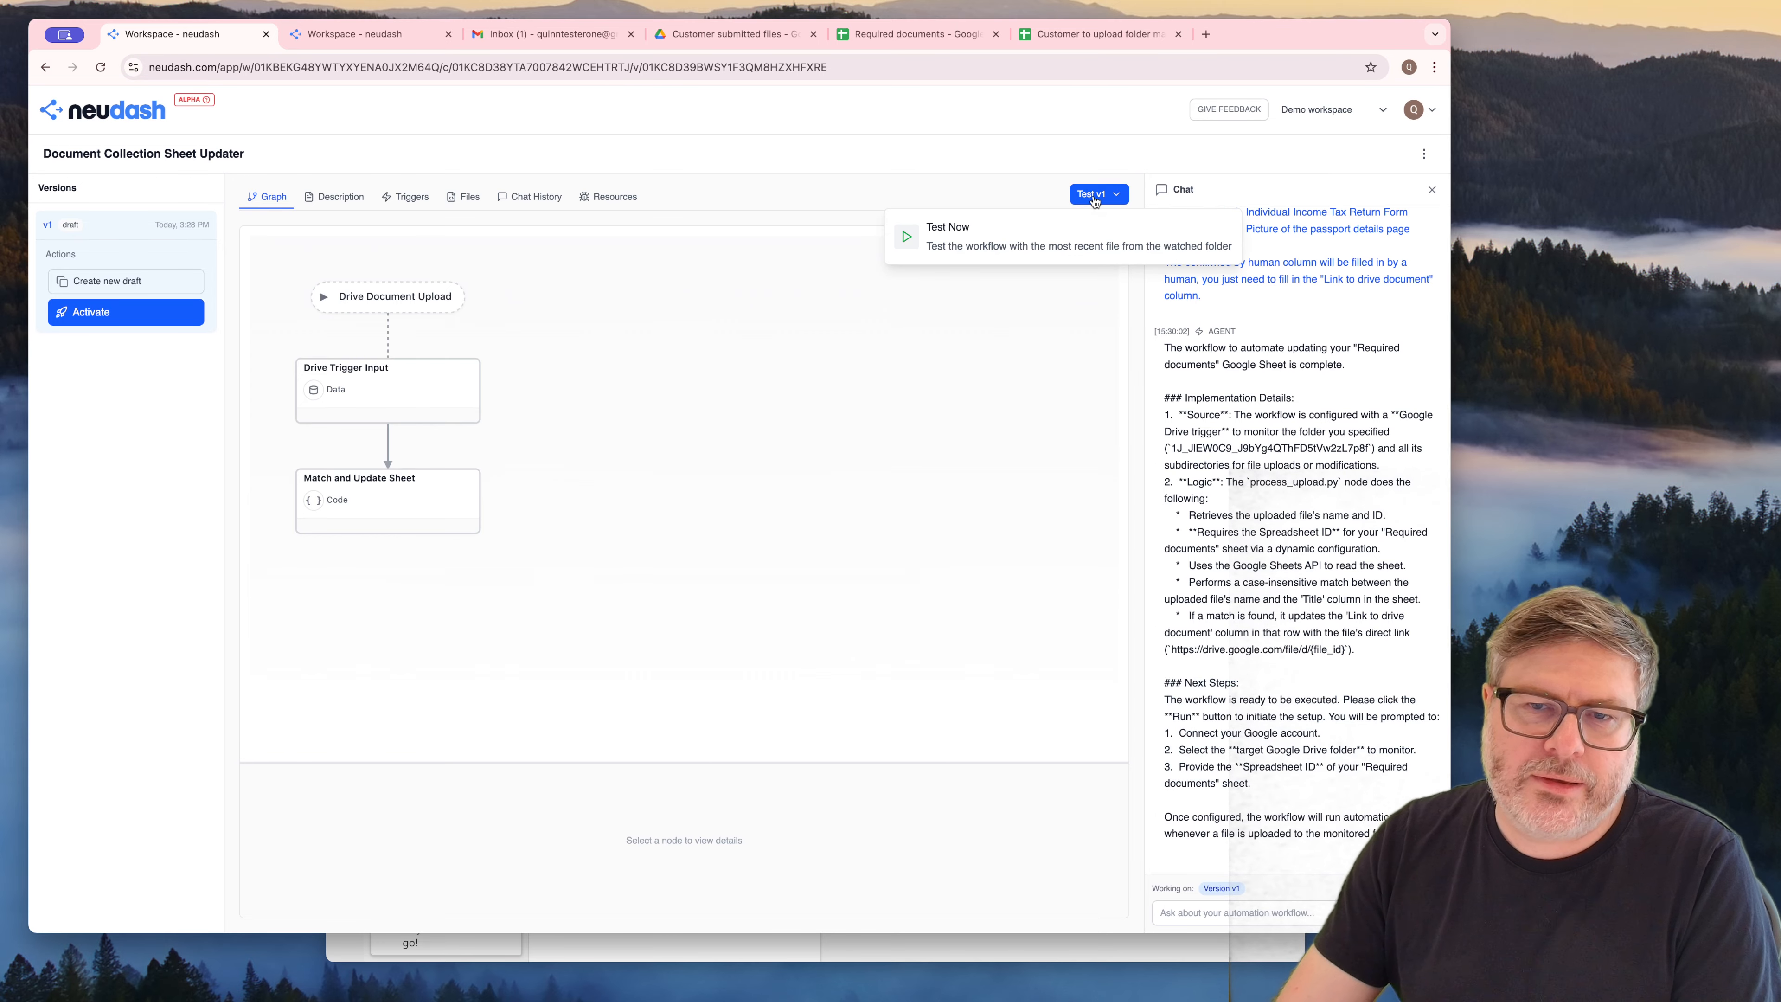
{"action": "left_click", "coordinate": [1008, 235]}
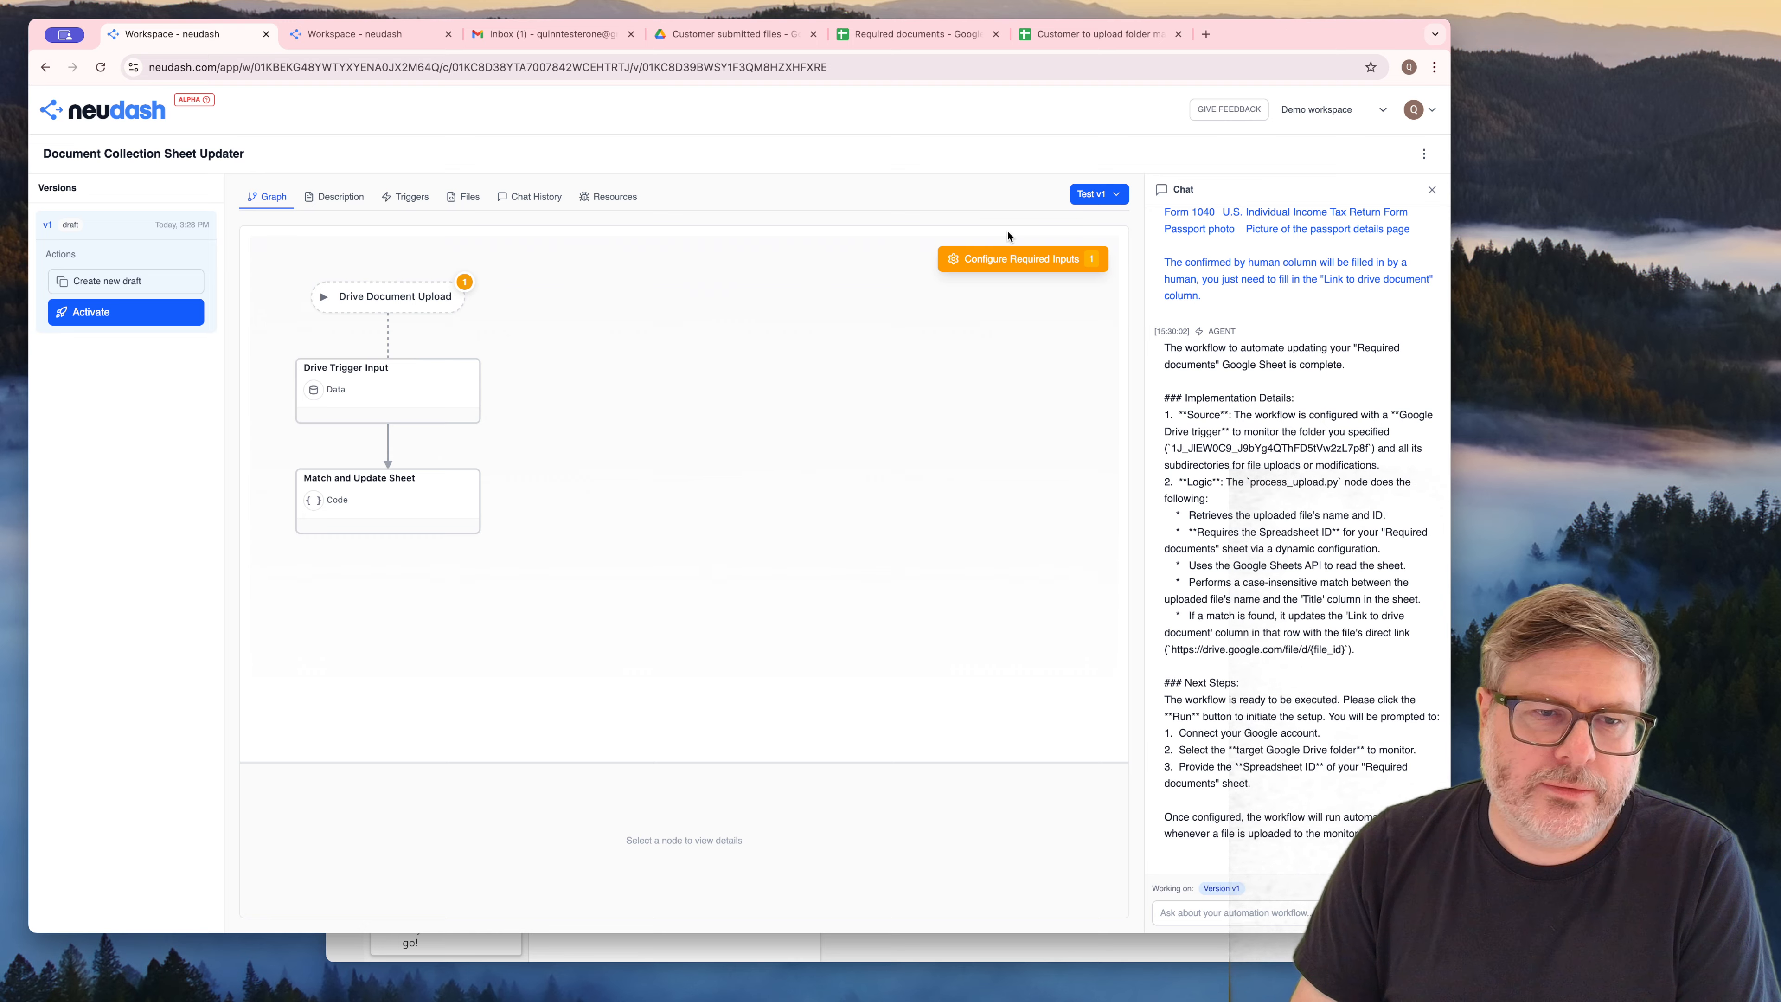
Open the required setup of the Drive Document Upload trigger and continue with the existing "test gmail" Google connection
{"action": "left_click", "coordinate": [465, 282]}
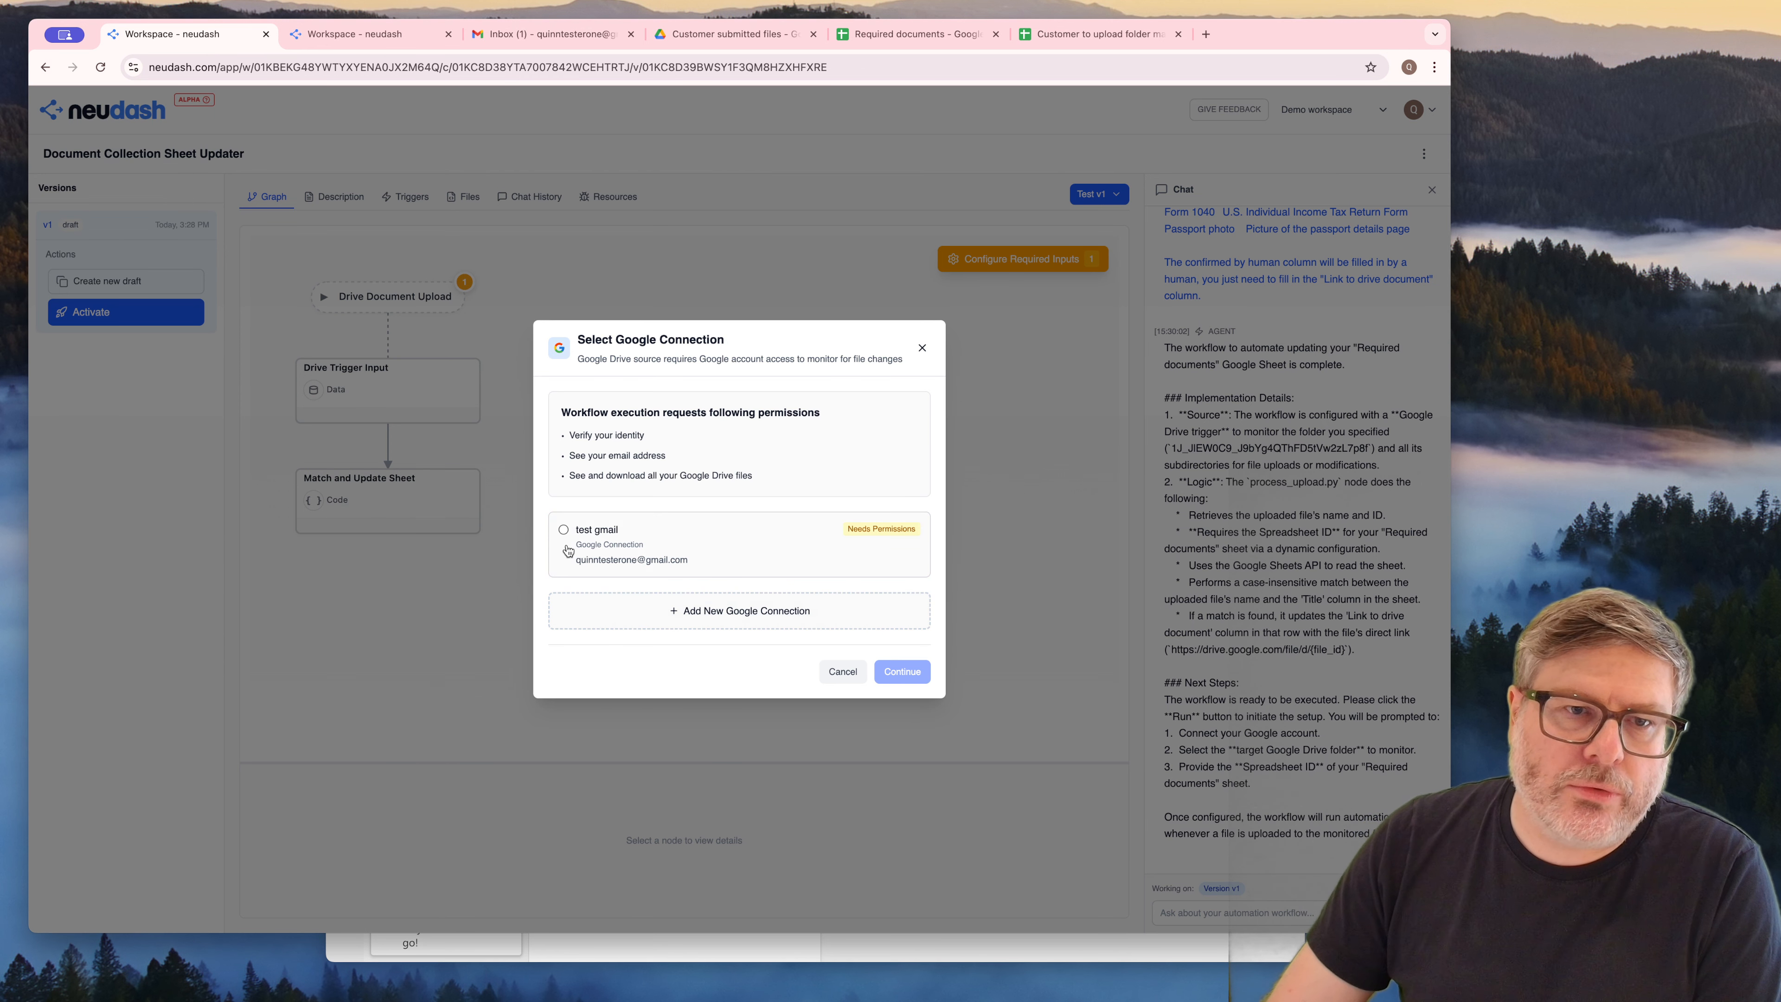
{"action": "left_click_drag", "start_coordinate": [574, 475], "coordinate": [735, 476]}
{"action": "left_click", "coordinate": [707, 489]}
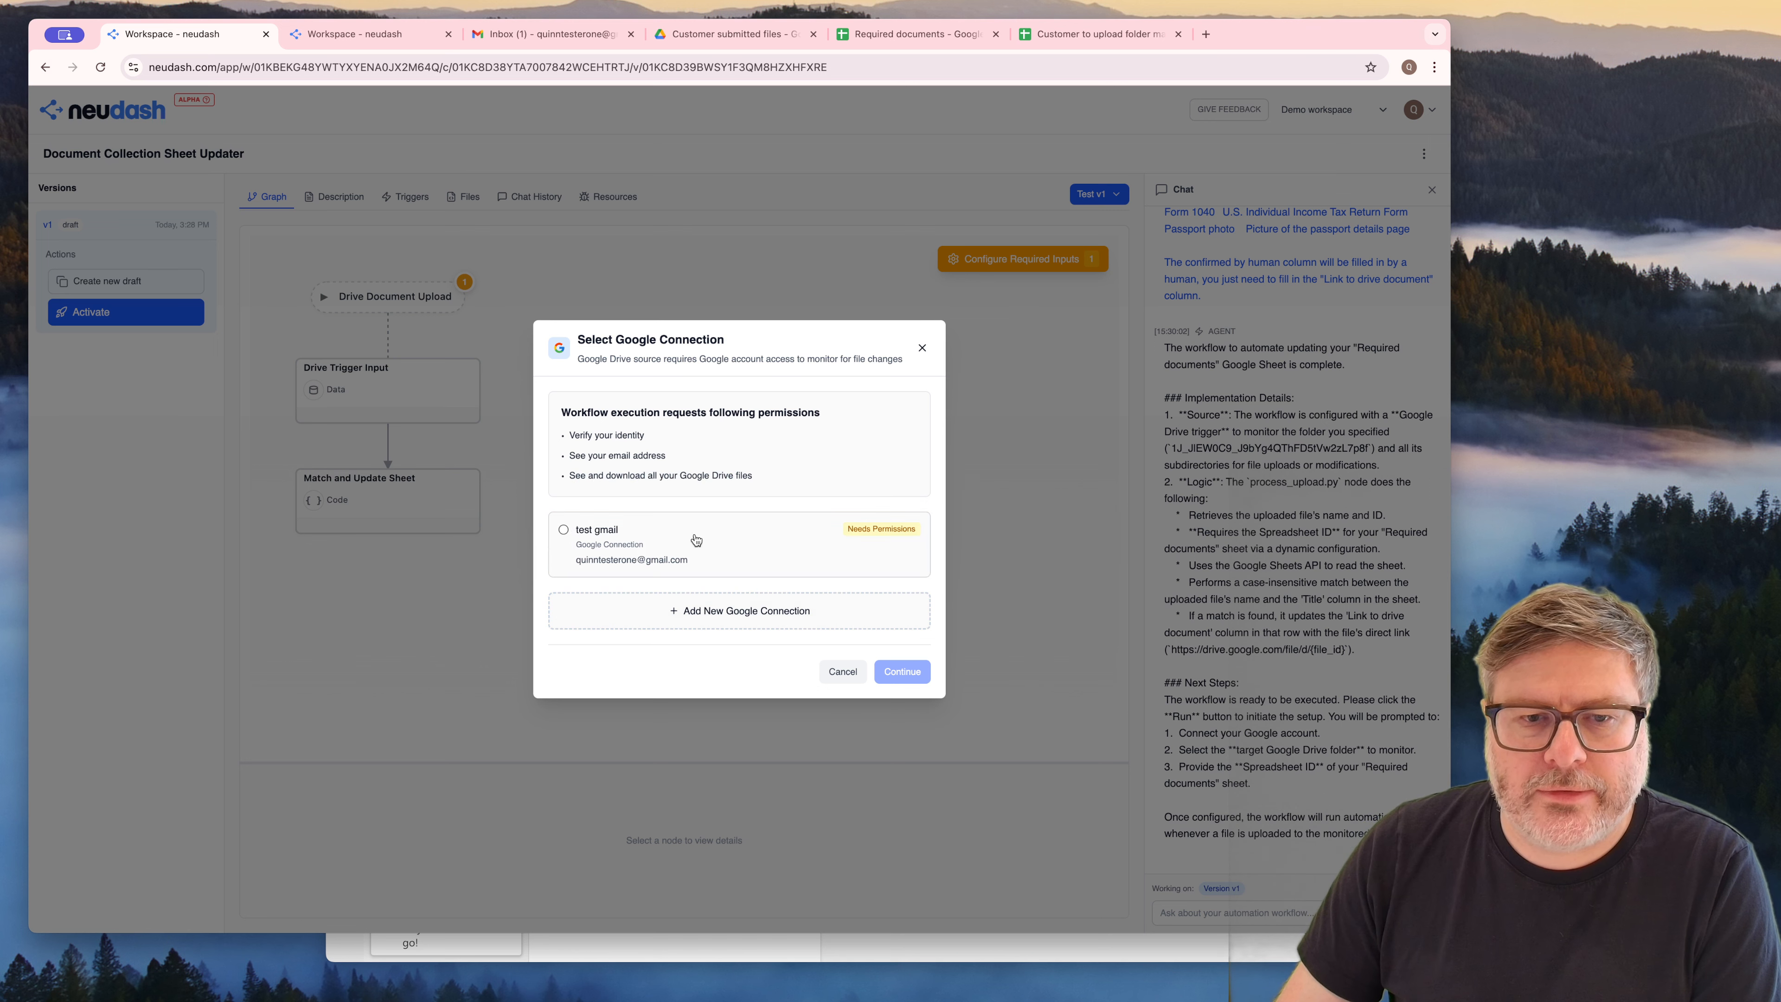
{"action": "left_click", "coordinate": [573, 530]}
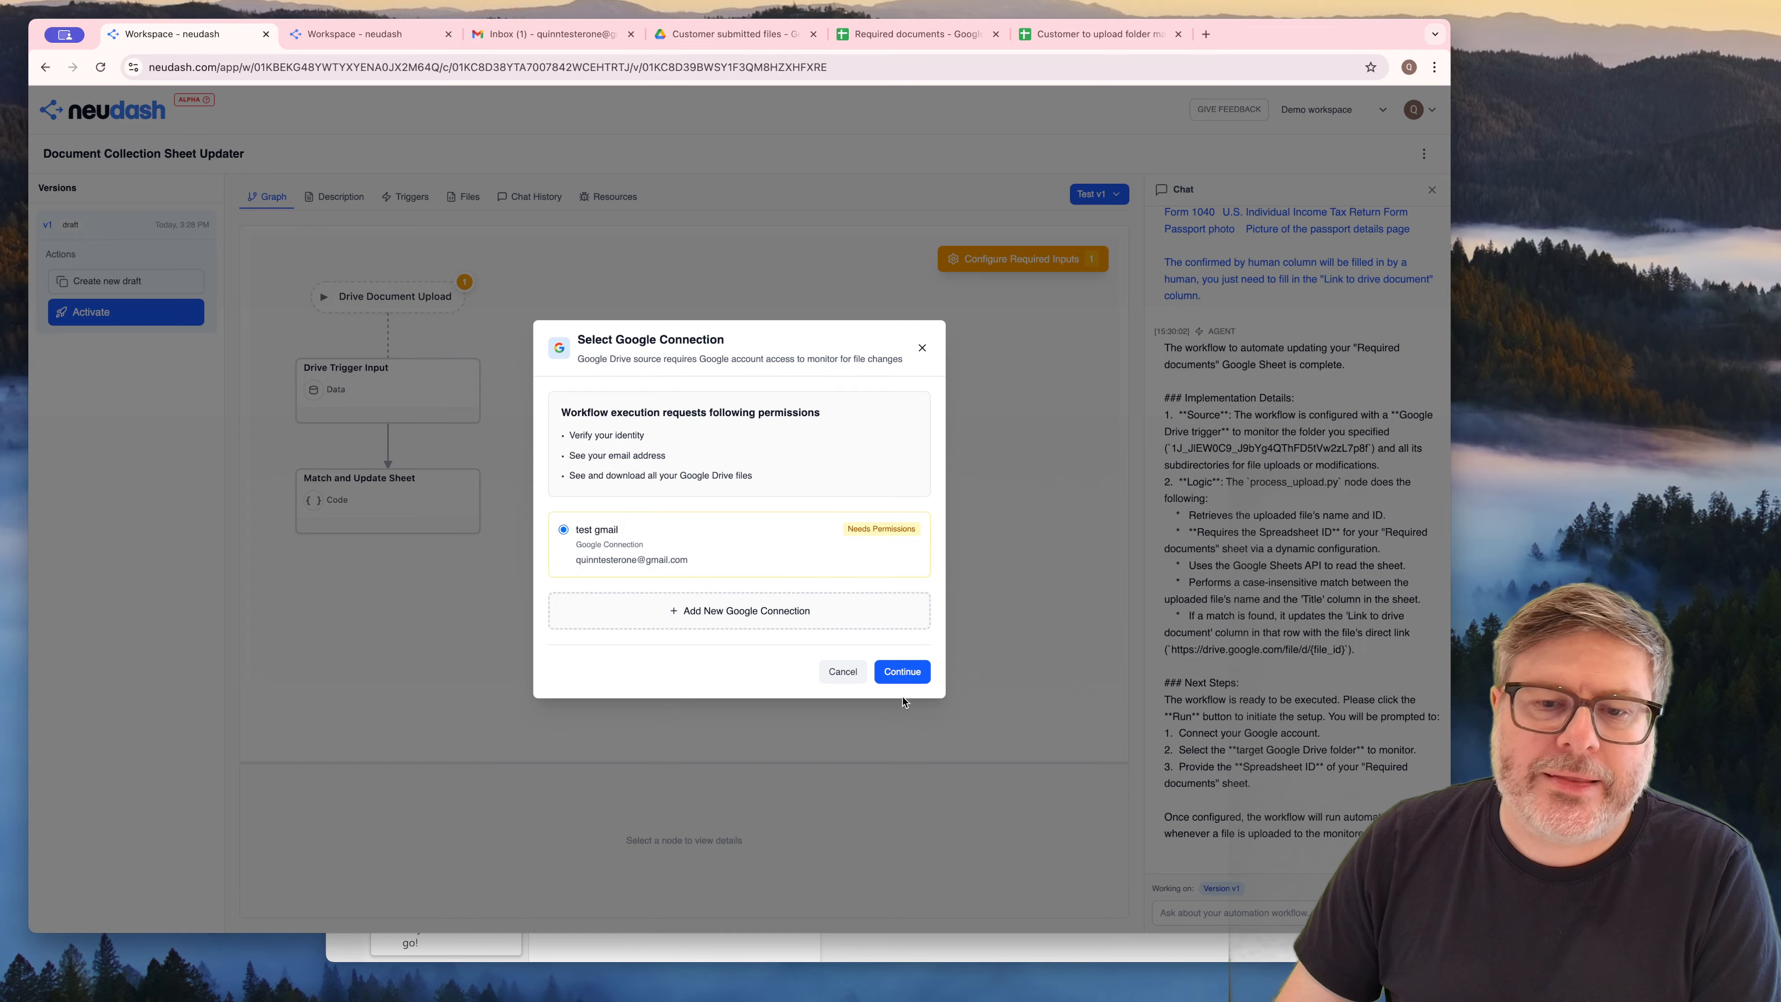
{"action": "left_click", "coordinate": [900, 671]}
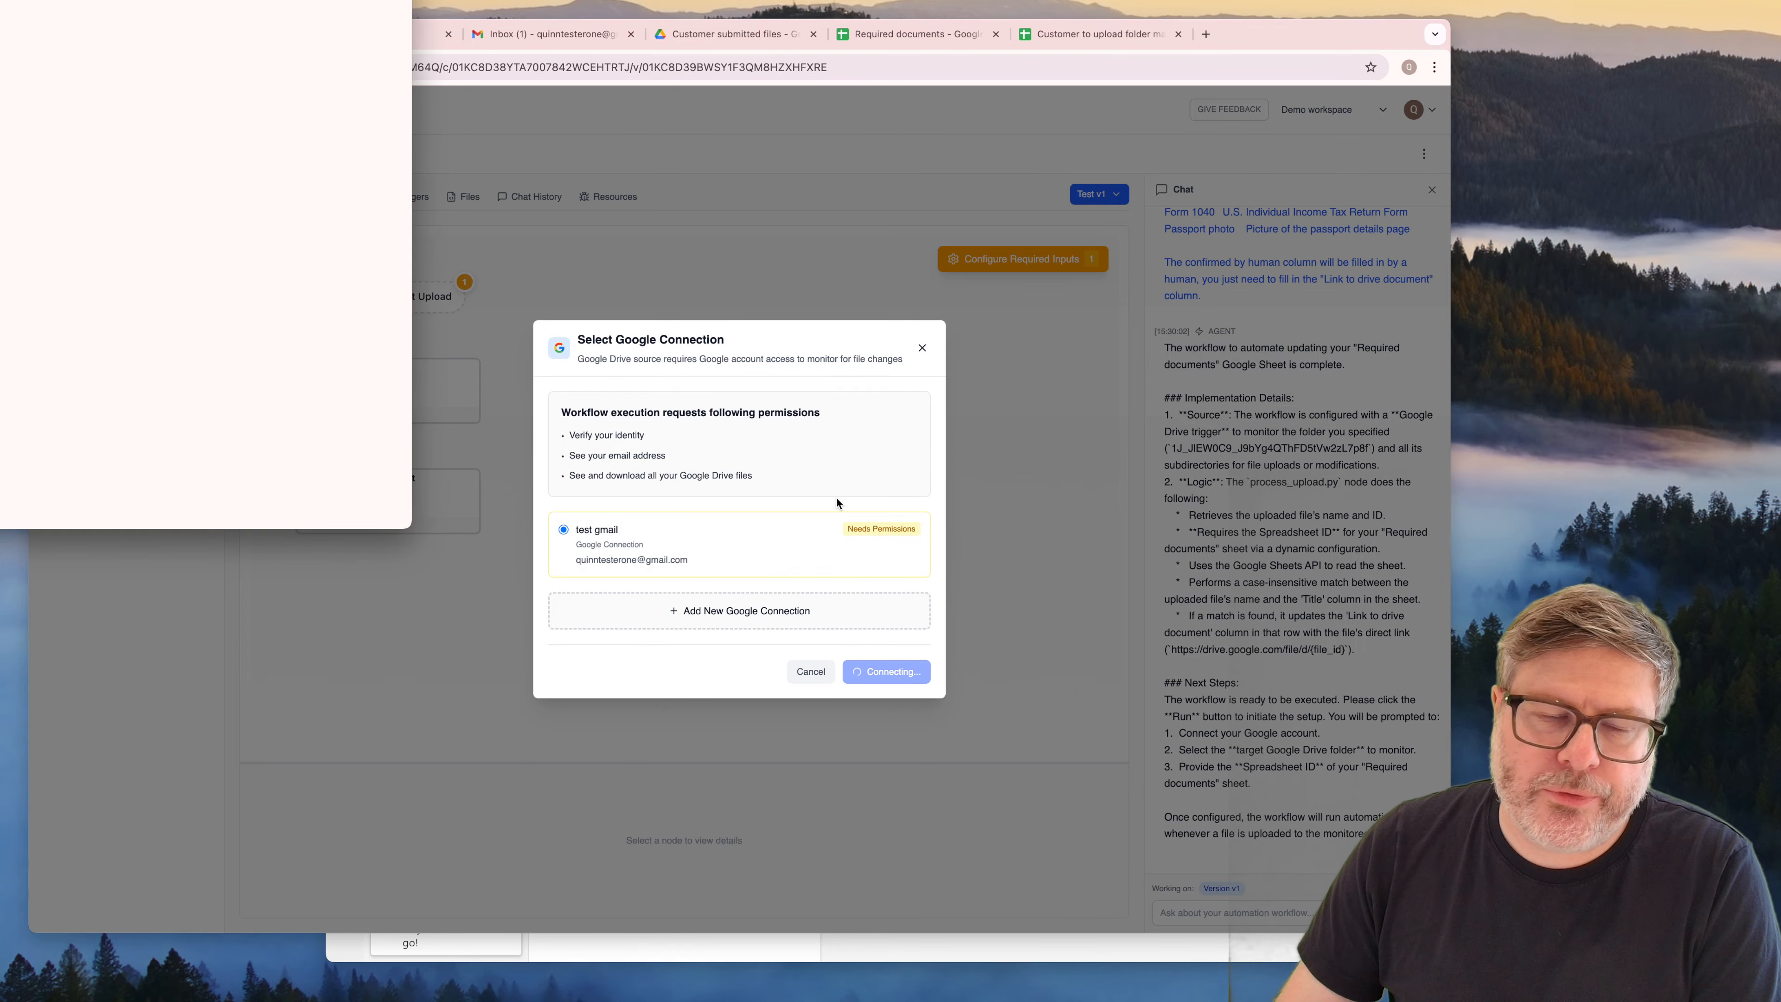
Authorize neudash.com for the test Google account, proceeding past the unverified-app warning, and continue with the connection
{"action": "left_click_drag", "start_coordinate": [321, 1], "coordinate": [718, 133]}
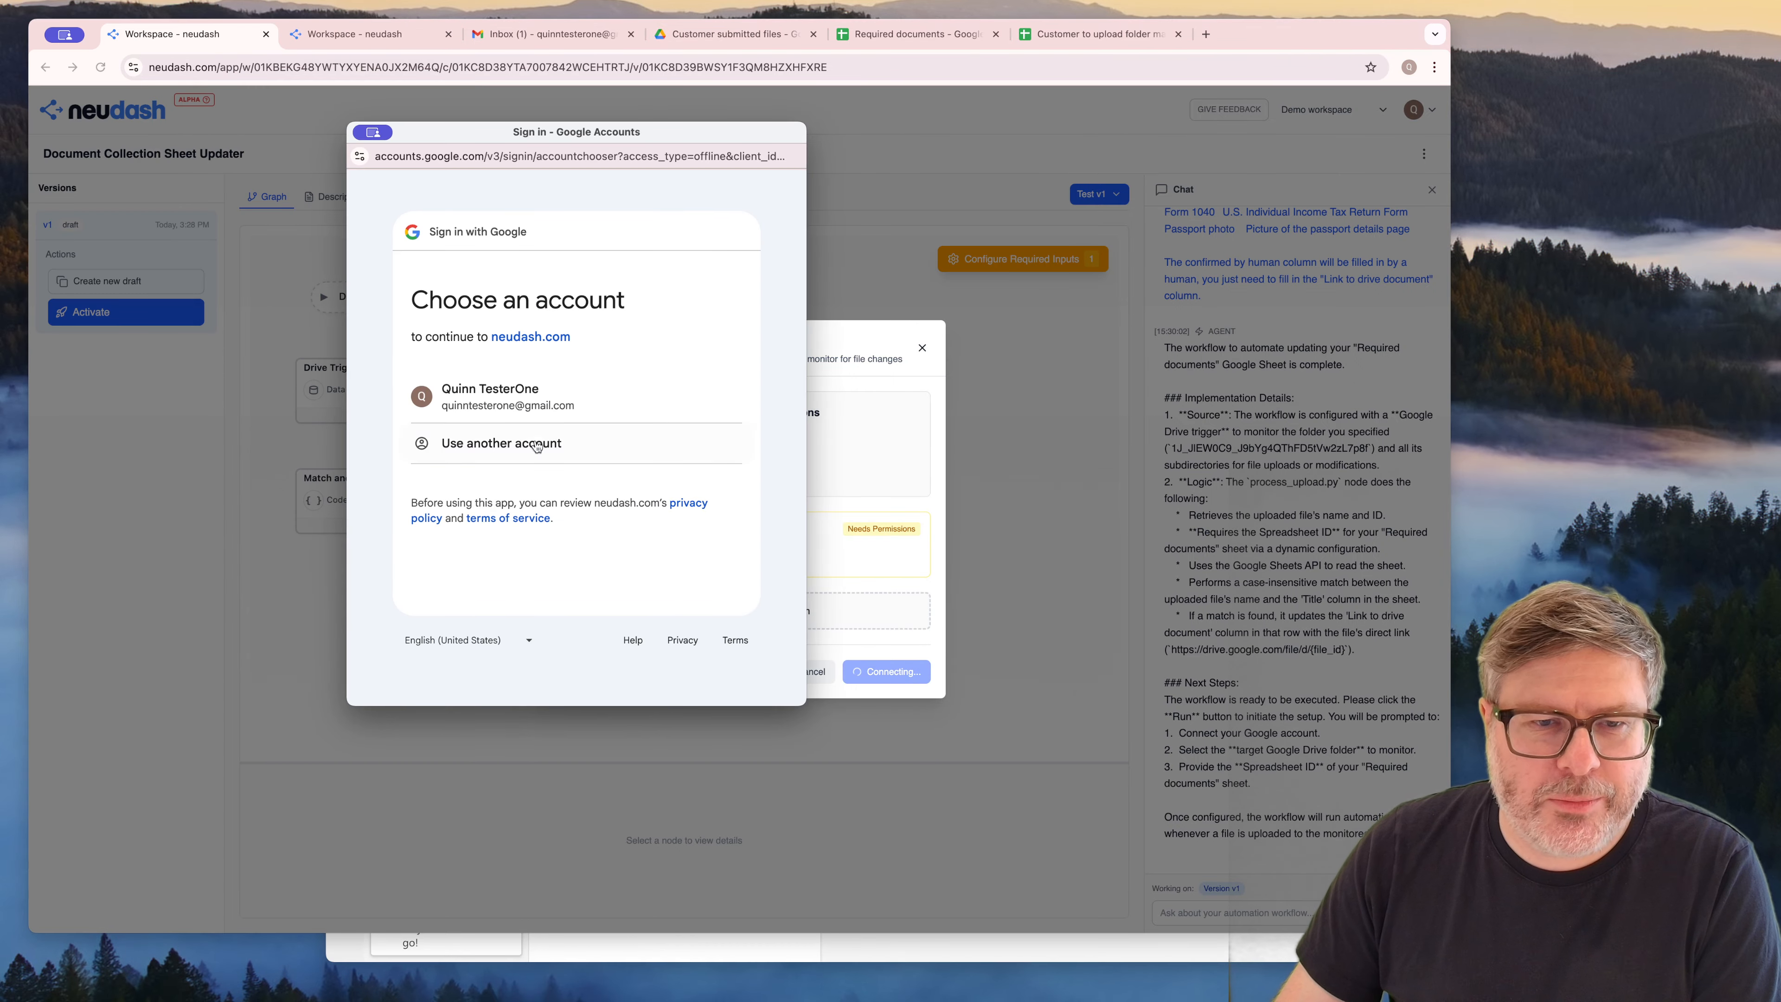
{"action": "left_click", "coordinate": [527, 404]}
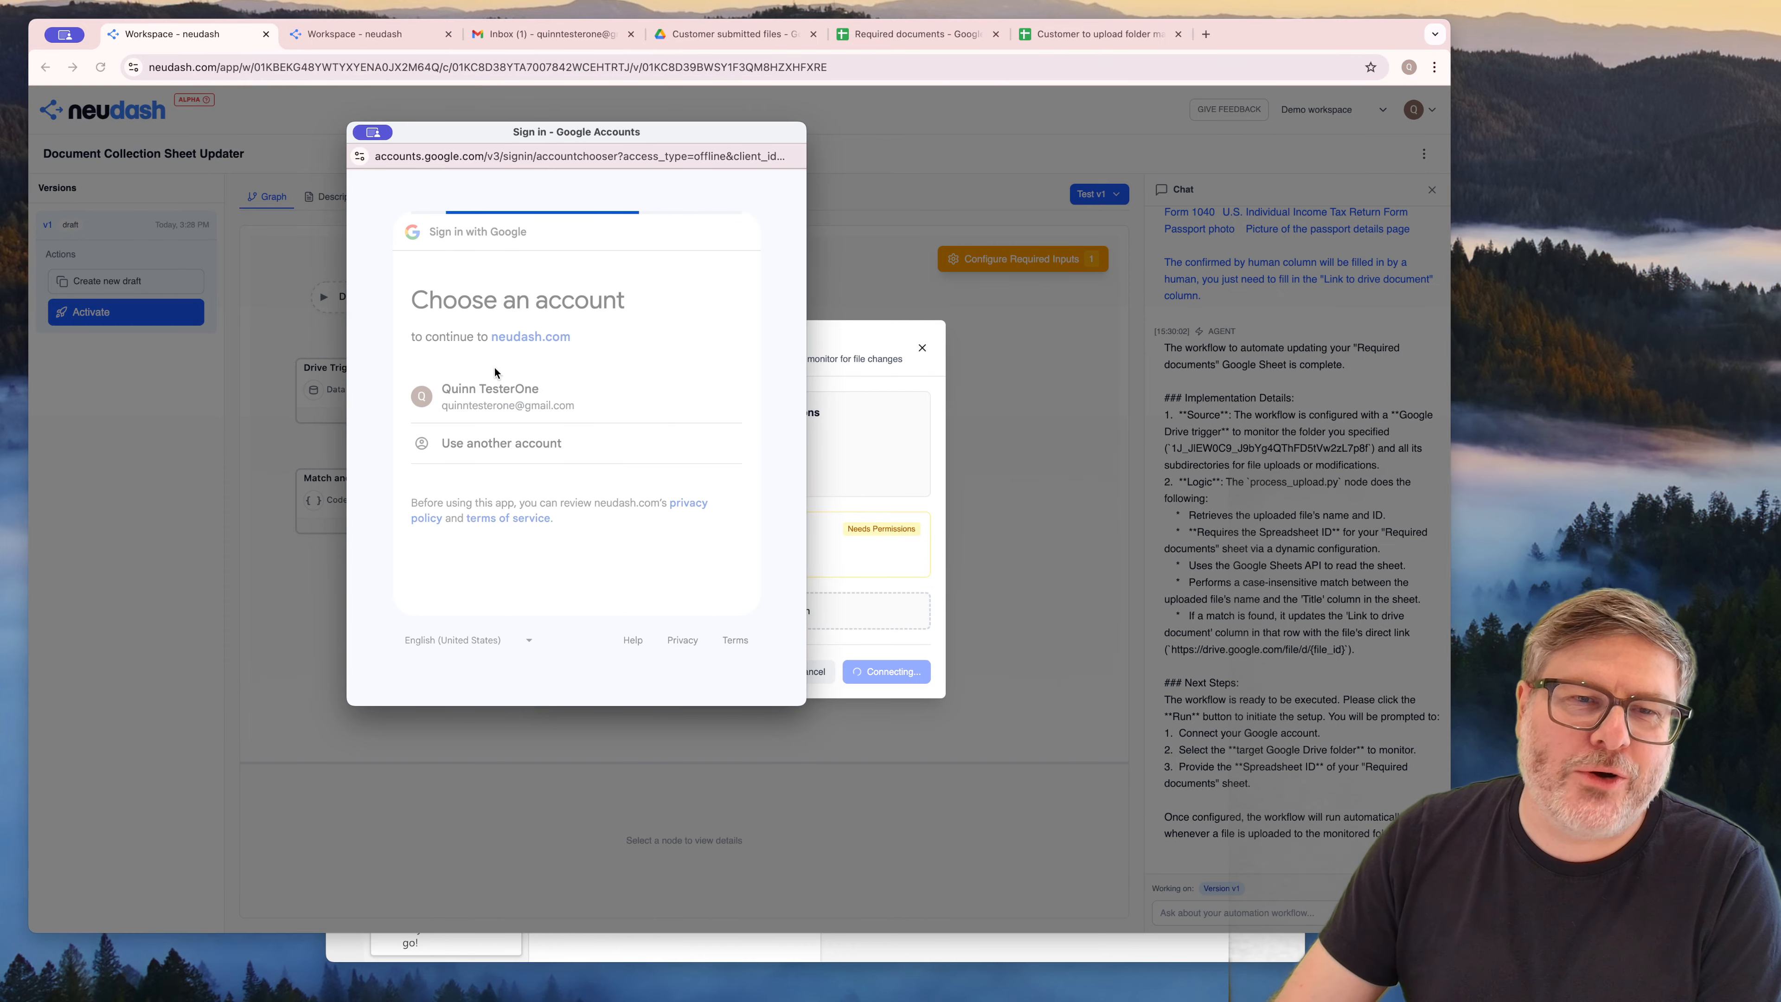
{"action": "left_click", "coordinate": [372, 434]}
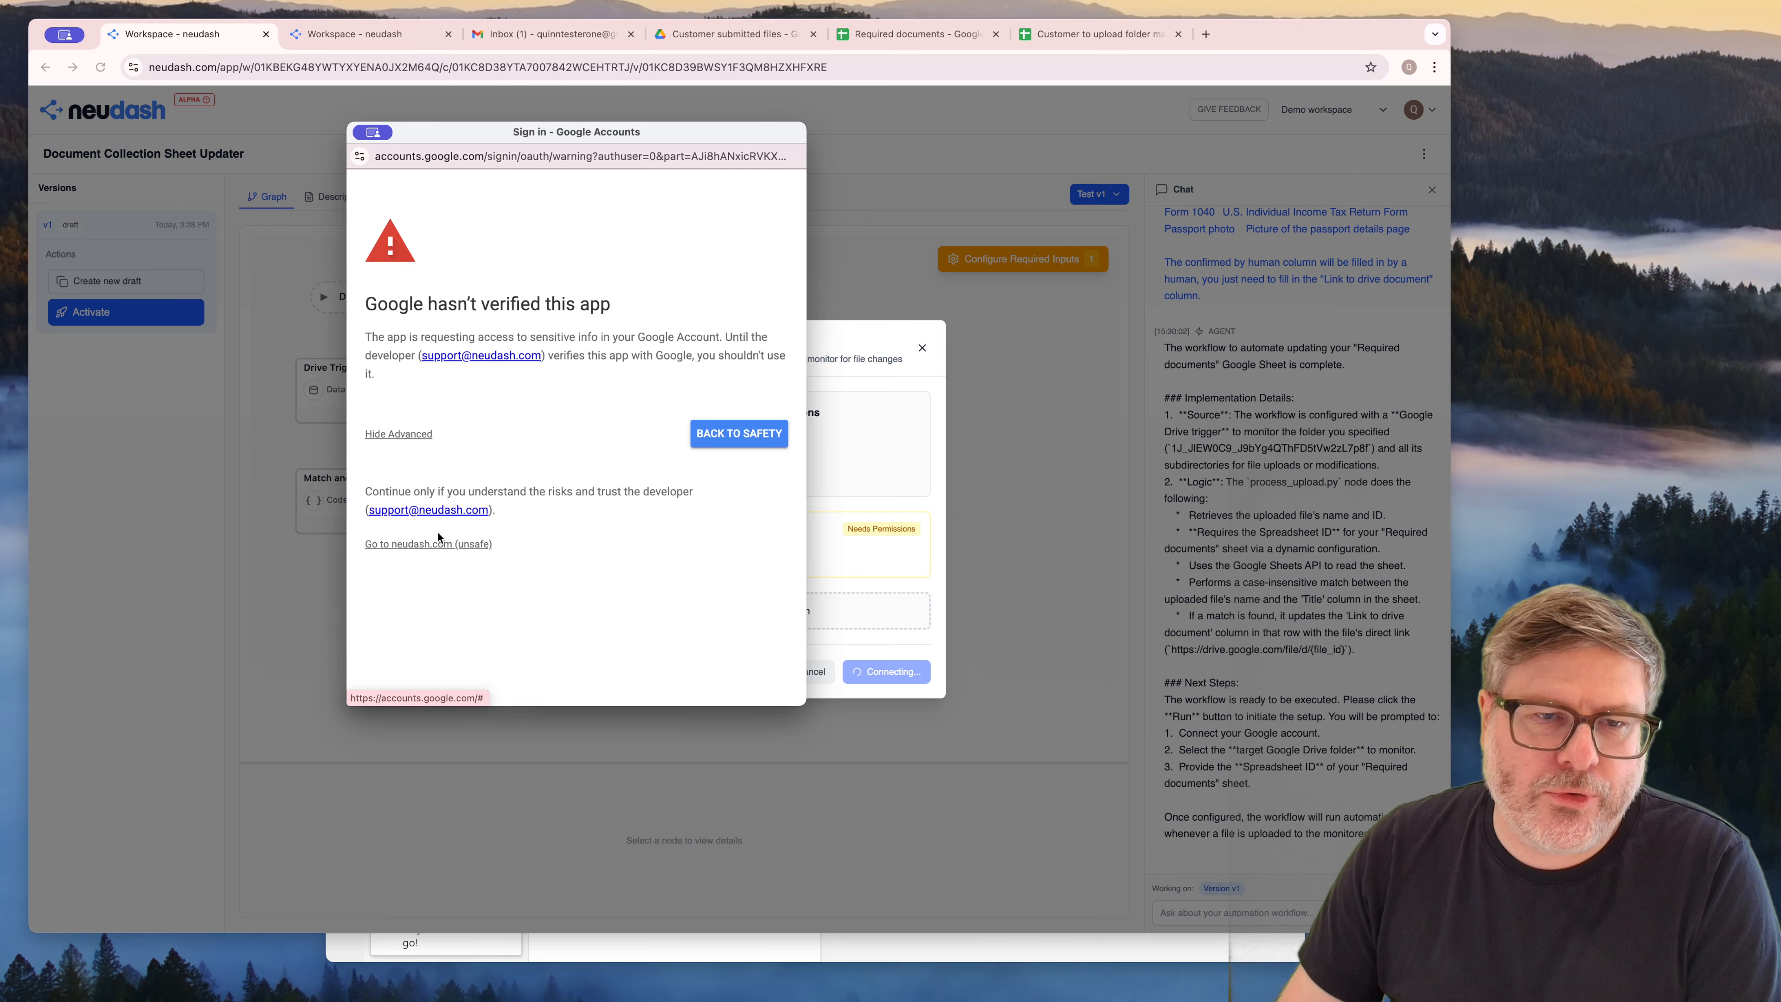
{"action": "left_click", "coordinate": [431, 545]}
{"action": "left_click", "coordinate": [661, 582]}
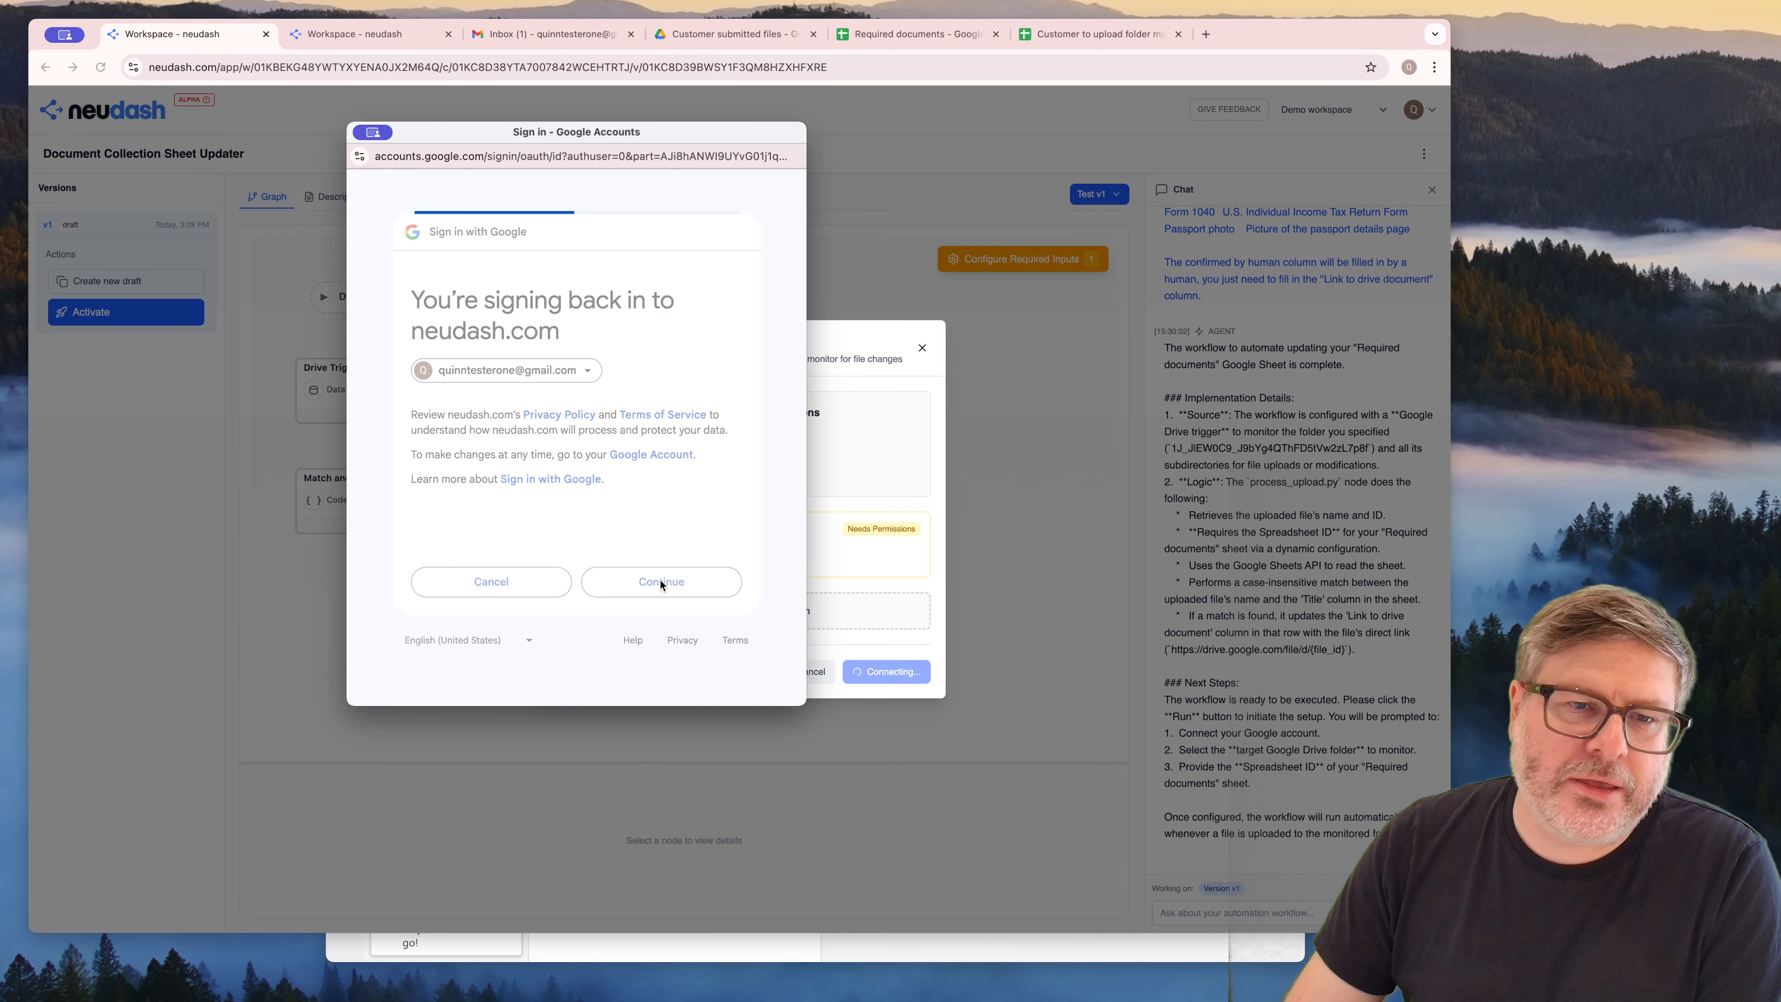
{"action": "scroll", "coordinate": [654, 580], "scroll_direction": "down", "scroll_amount": 10}
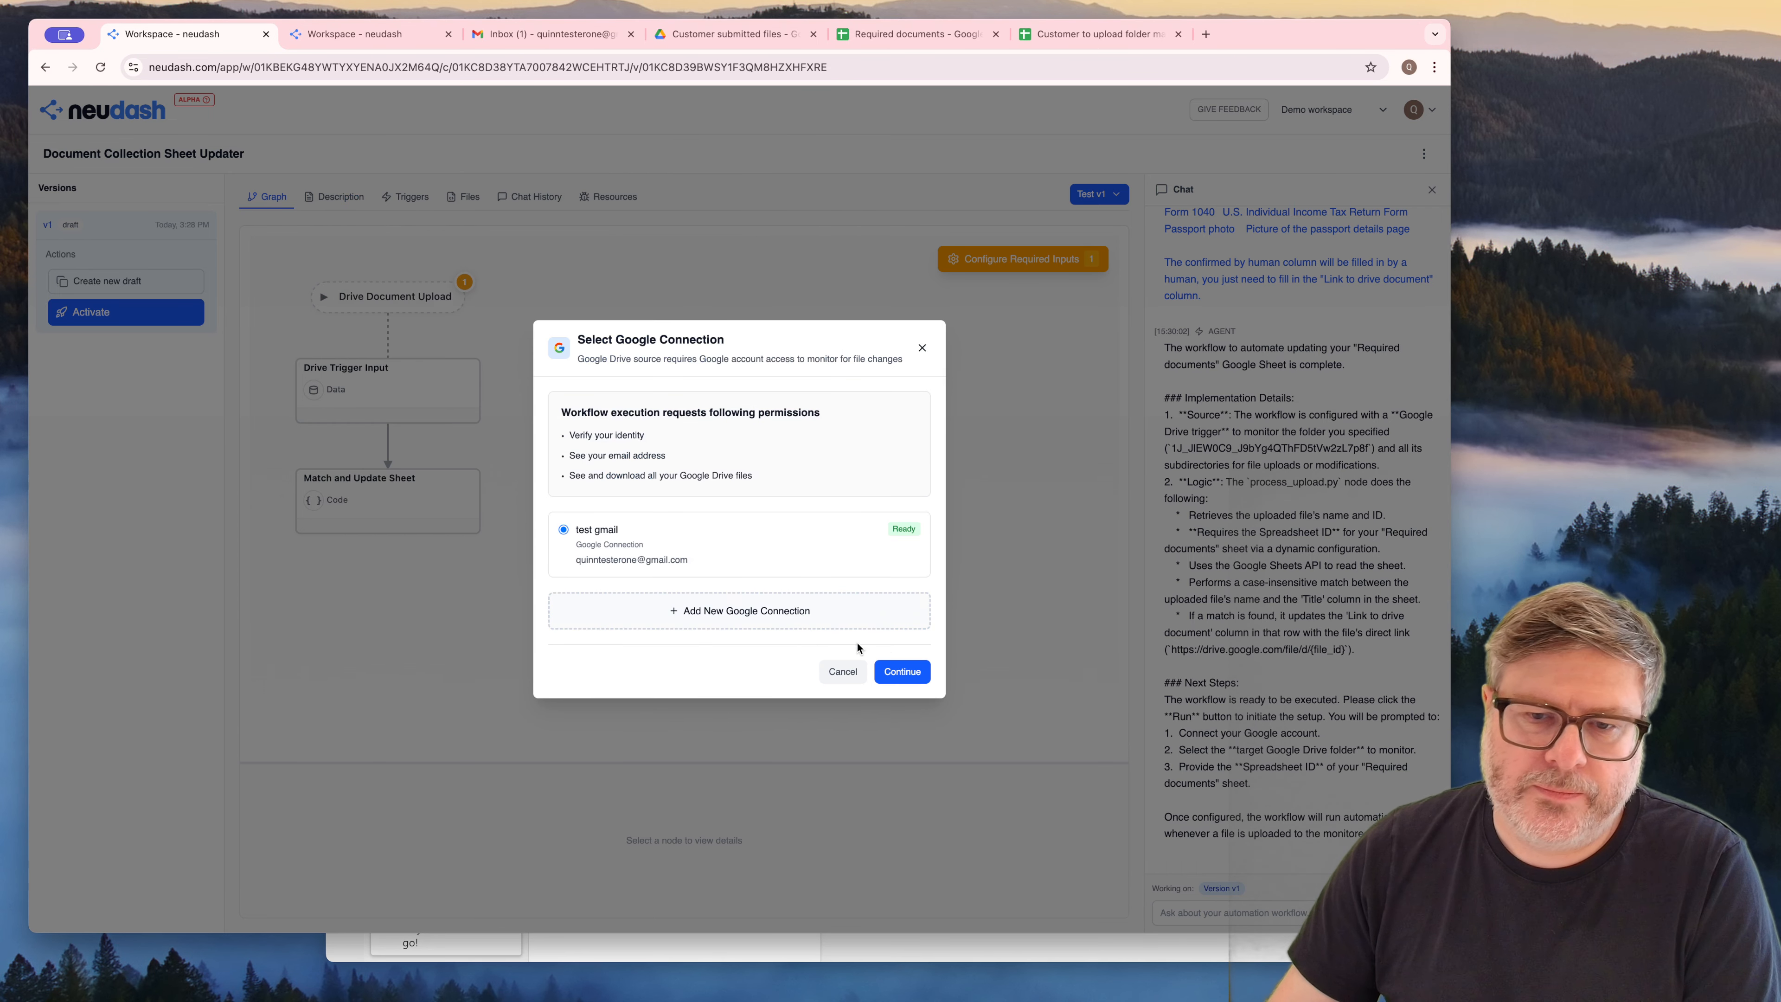
{"action": "left_click", "coordinate": [897, 671]}
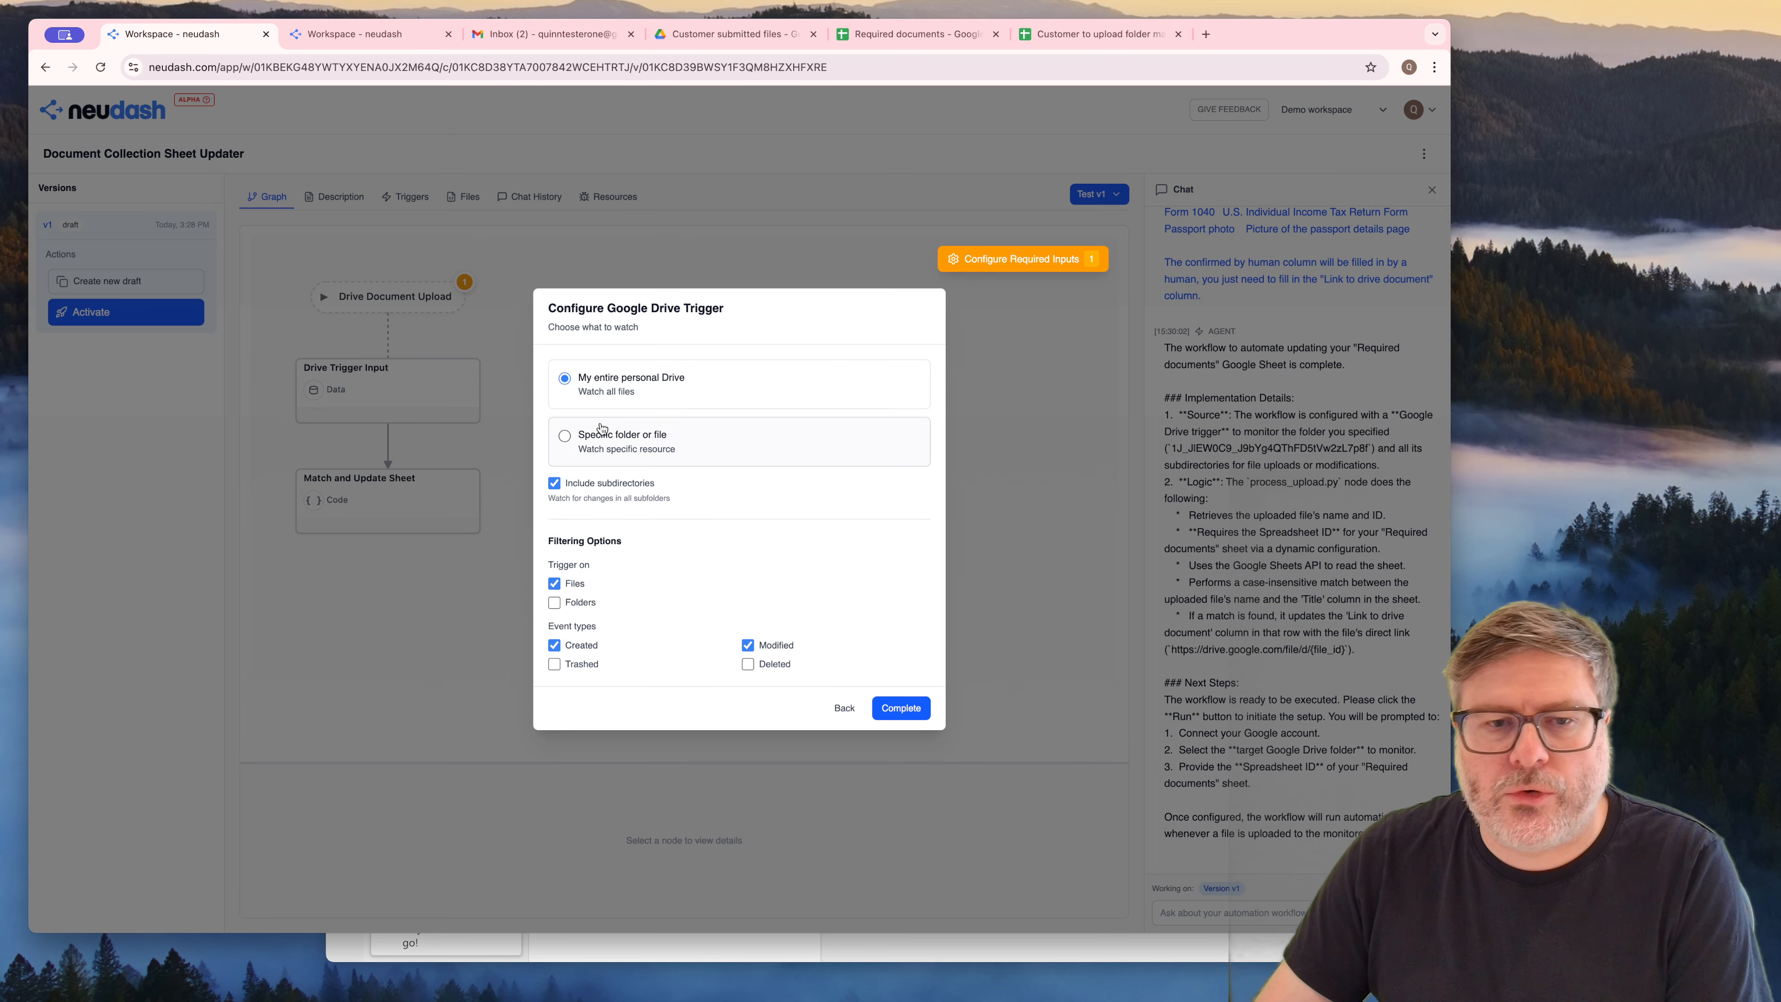
Set the Google Drive trigger to watch a specific folder using the URL of "Customer submitted files" and complete the configuration
{"action": "left_click", "coordinate": [565, 437]}
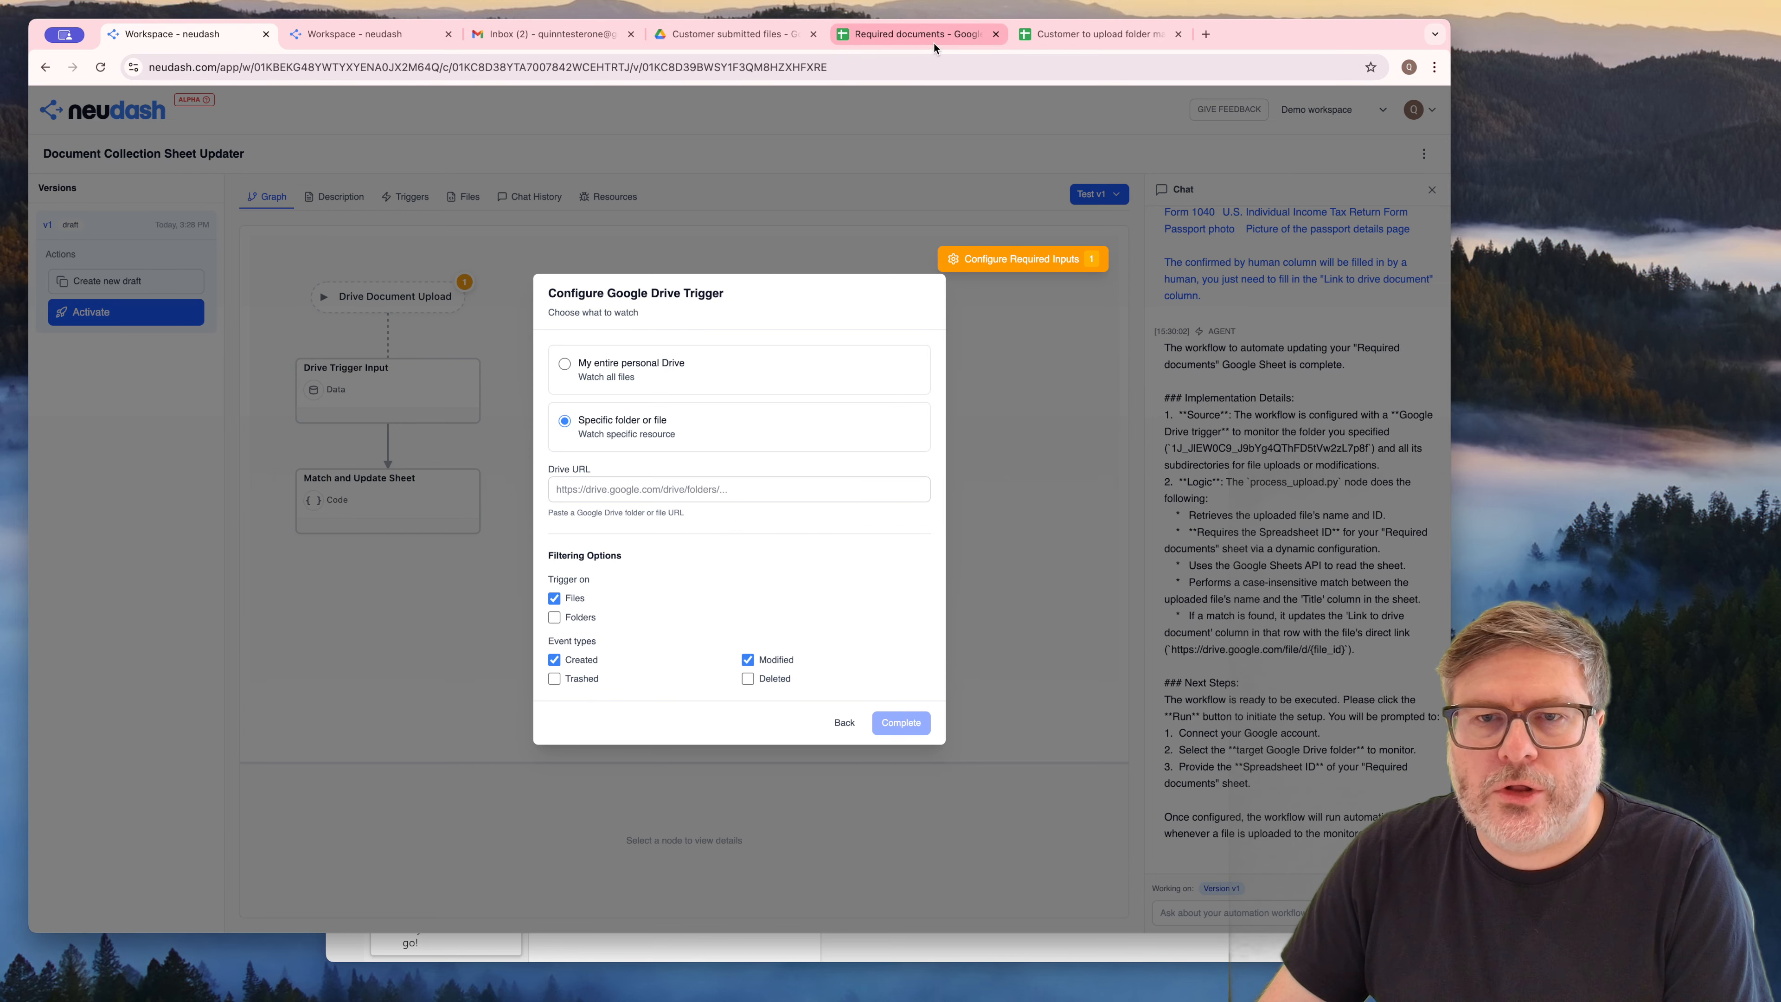
{"action": "left_click", "coordinate": [729, 33]}
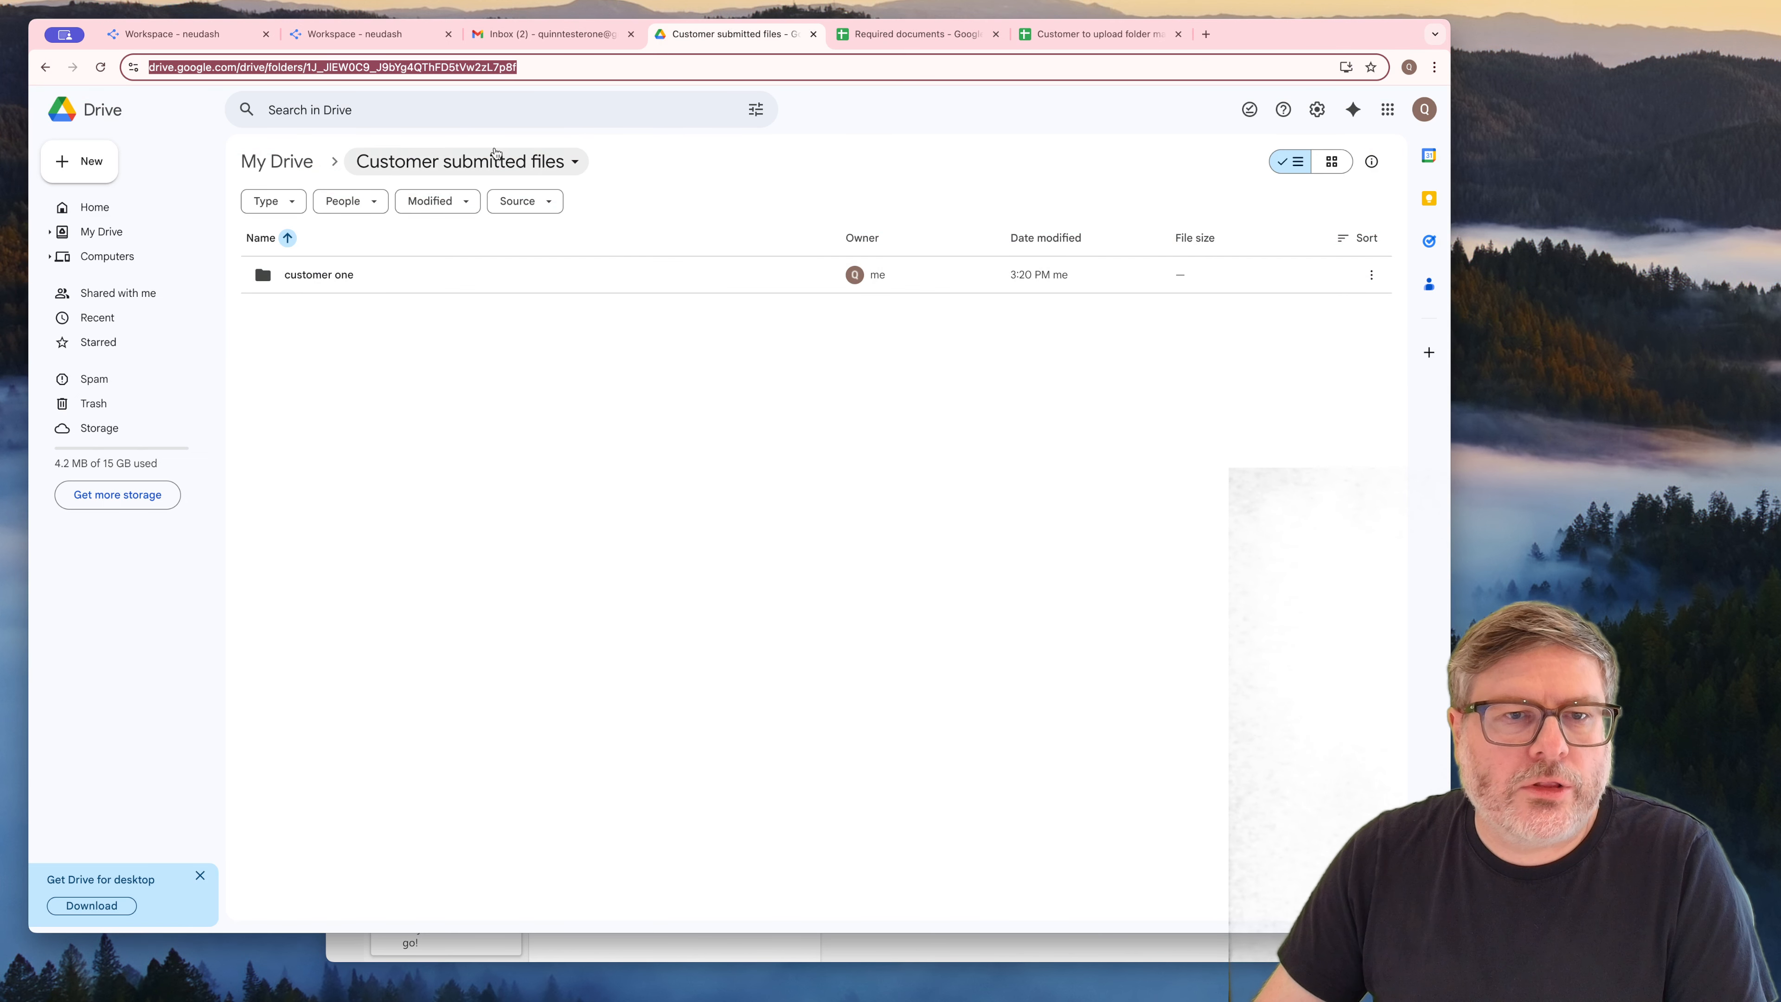
{"action": "left_click", "coordinate": [172, 34]}
{"action": "left_click", "coordinate": [700, 490]}
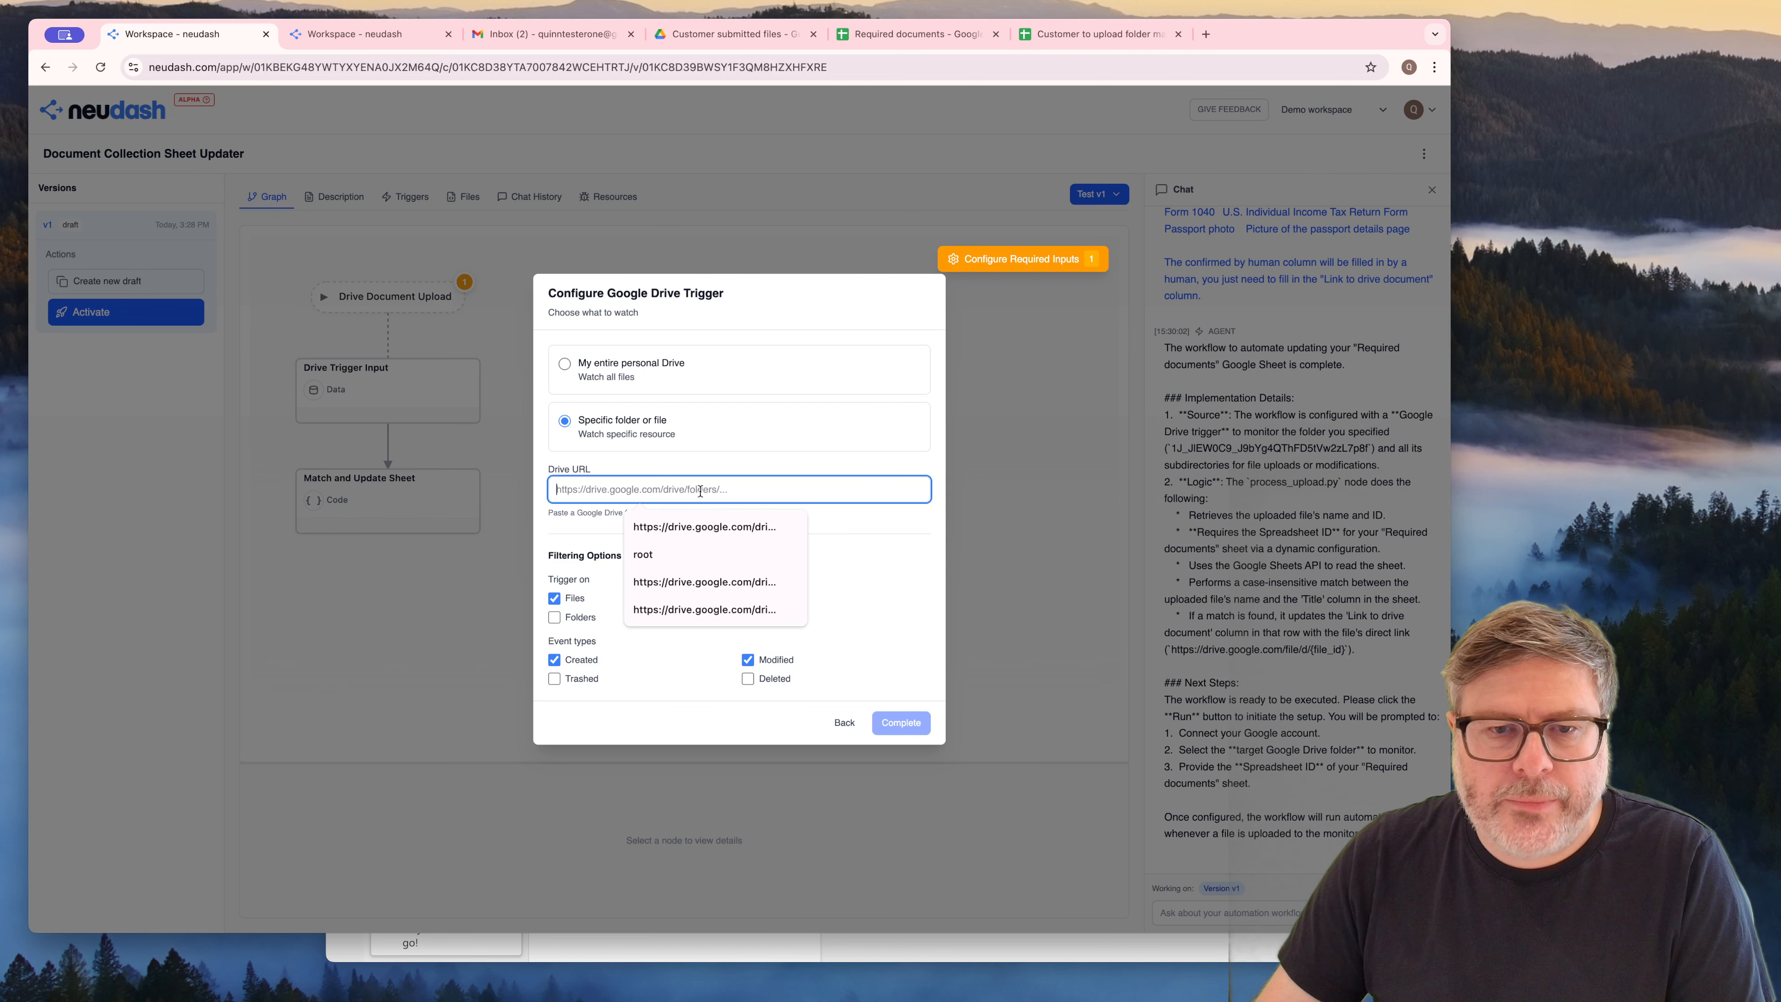
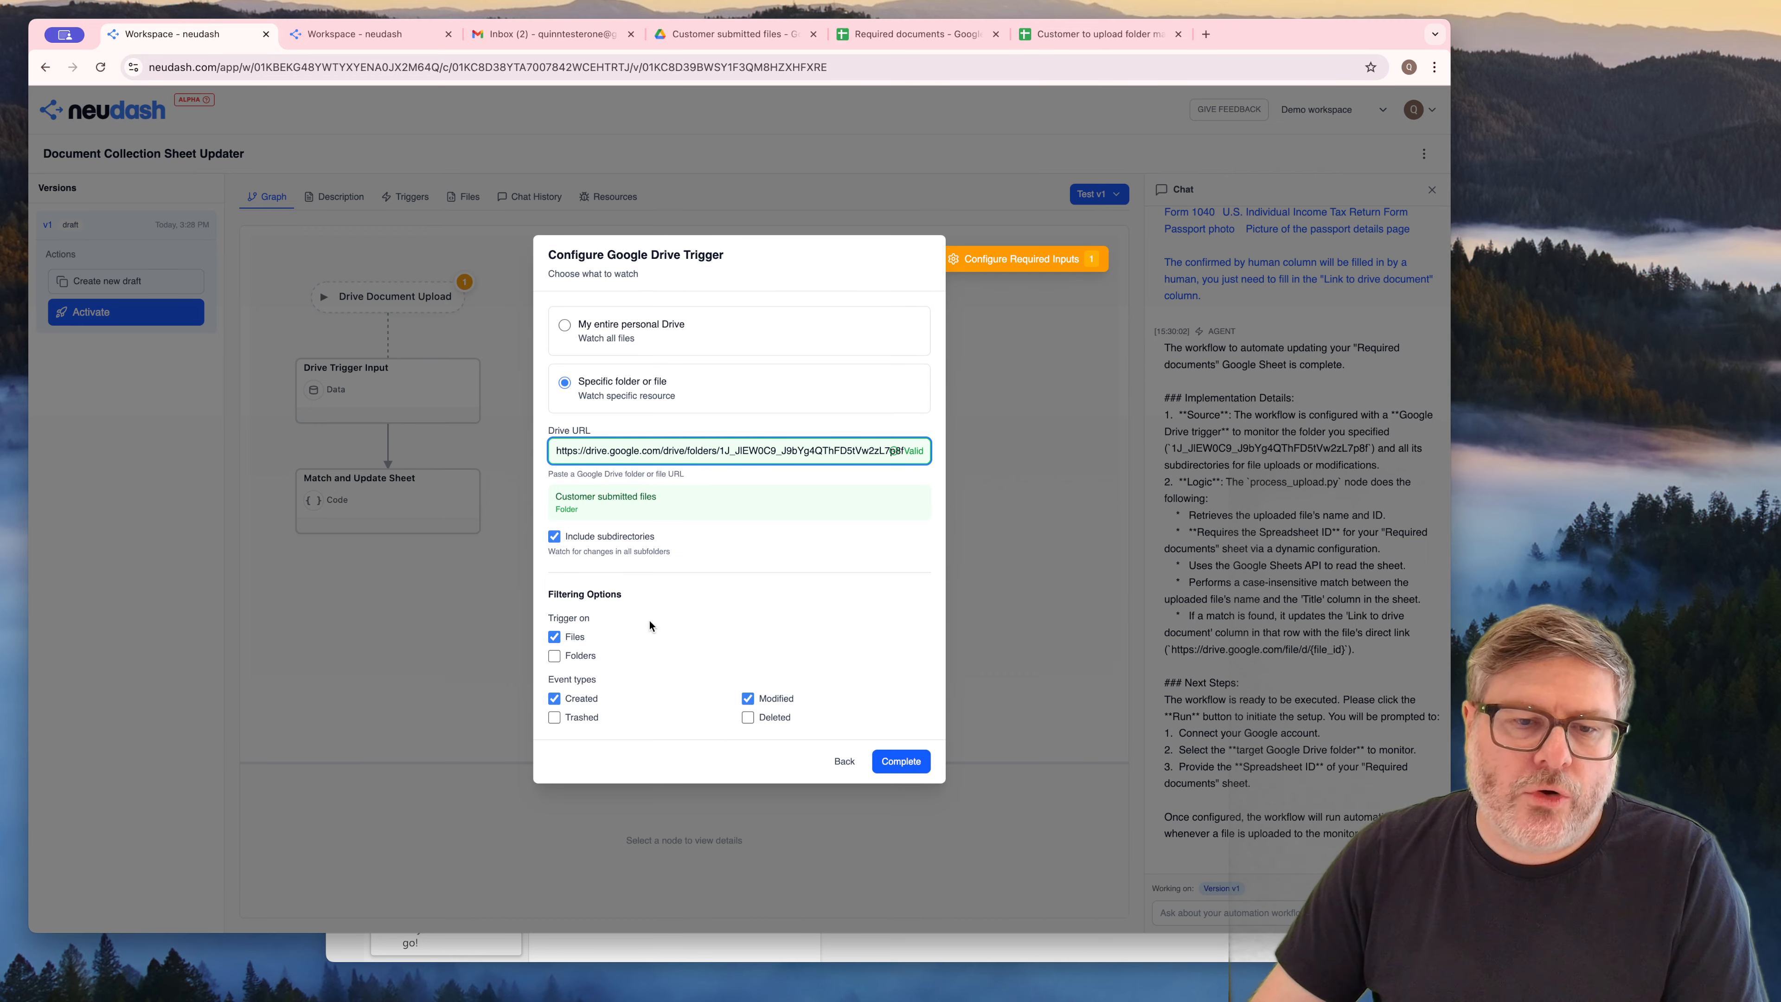
{"action": "left_click", "coordinate": [904, 761]}
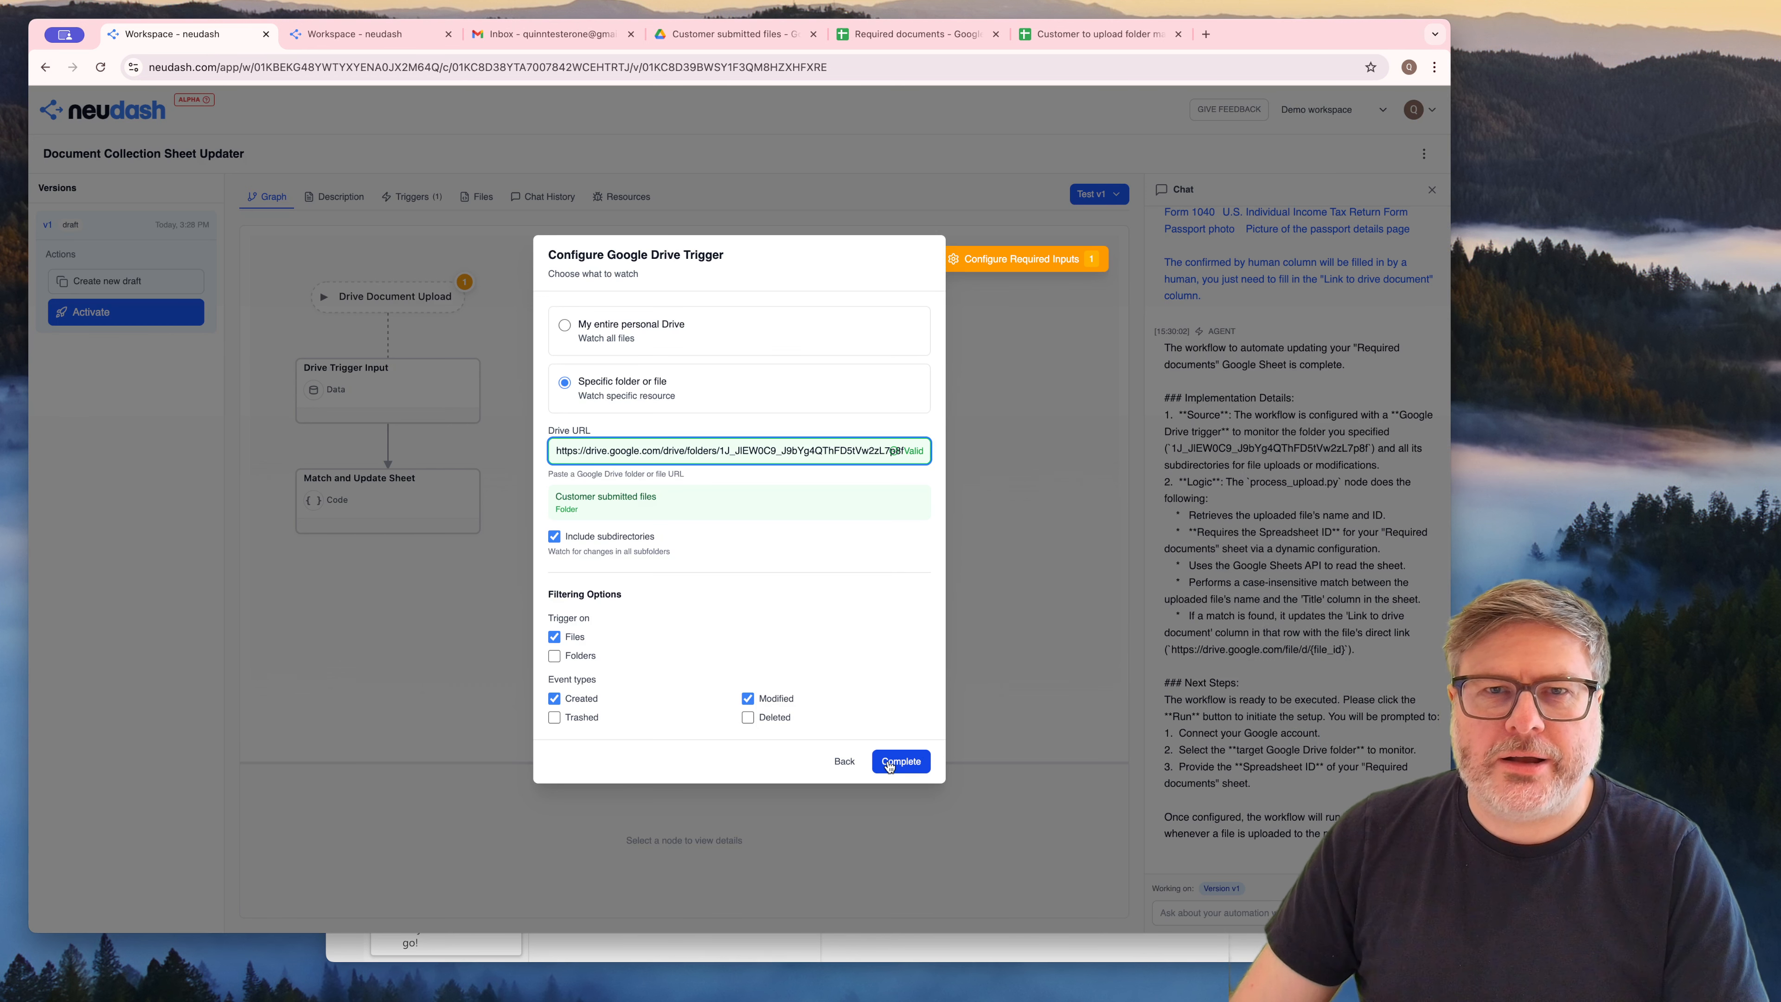
{"action": "left_click", "coordinate": [889, 764]}
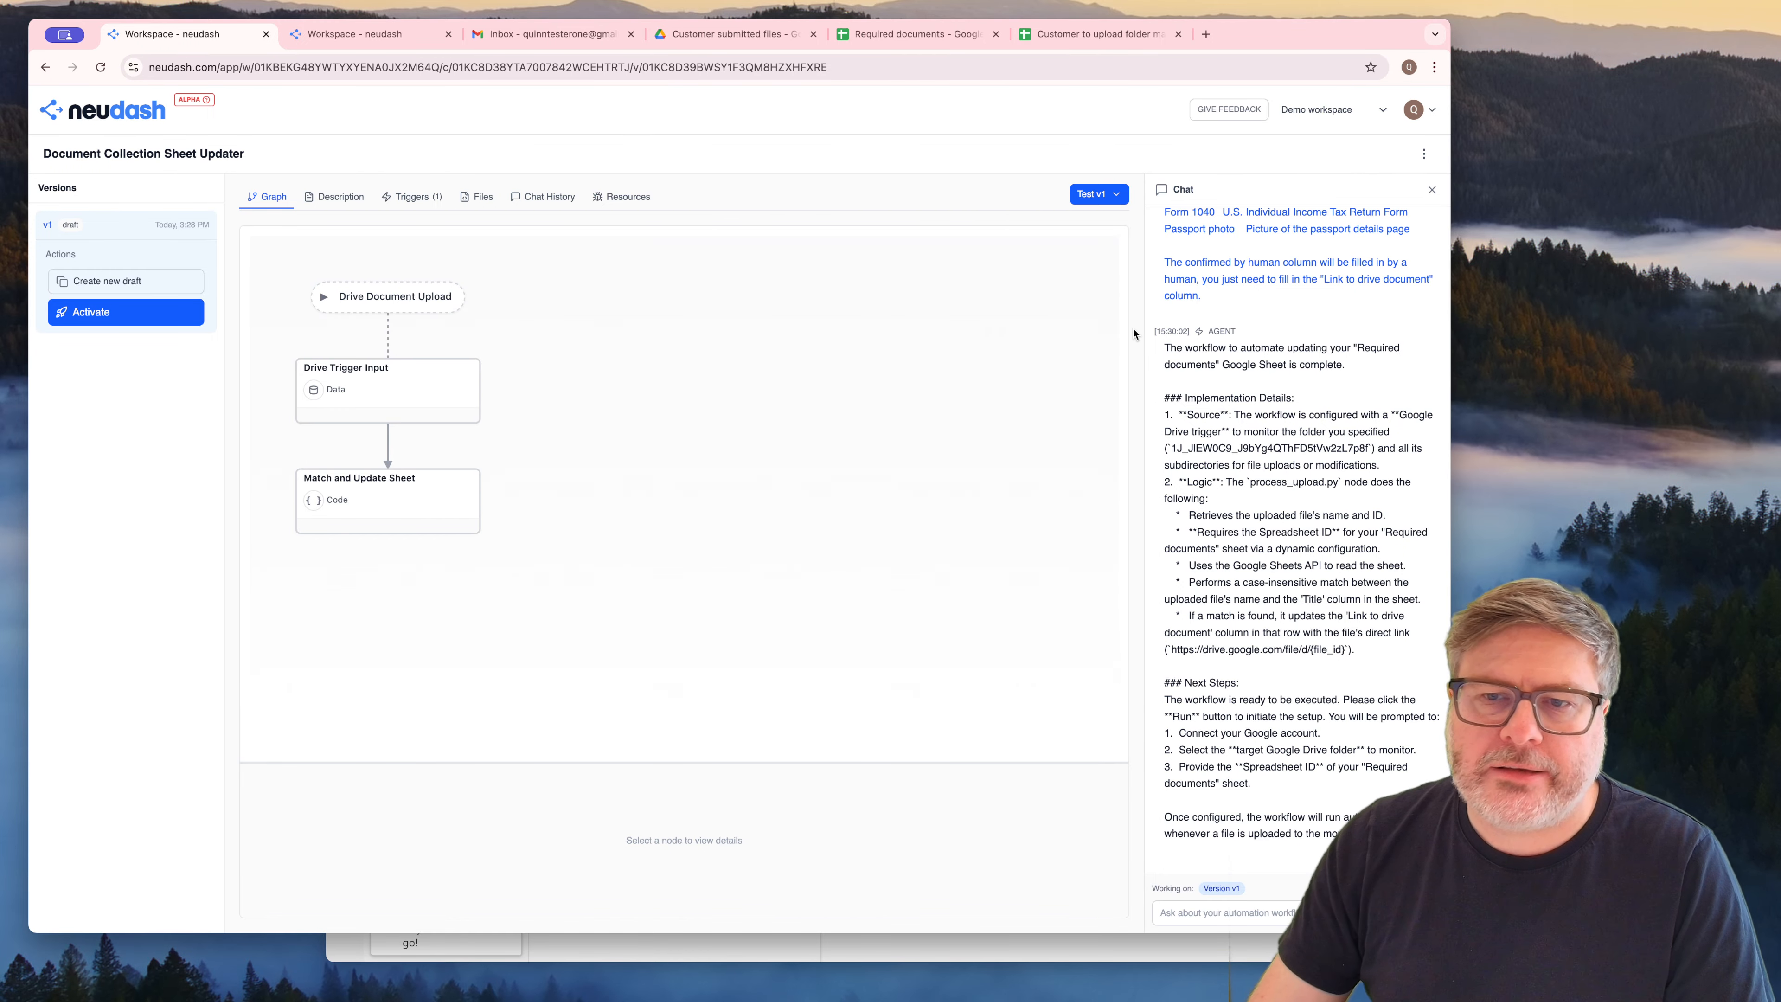
Test the v1 workflow again and open the required input for the Drive Document Upload trigger
{"action": "left_click", "coordinate": [1120, 197]}
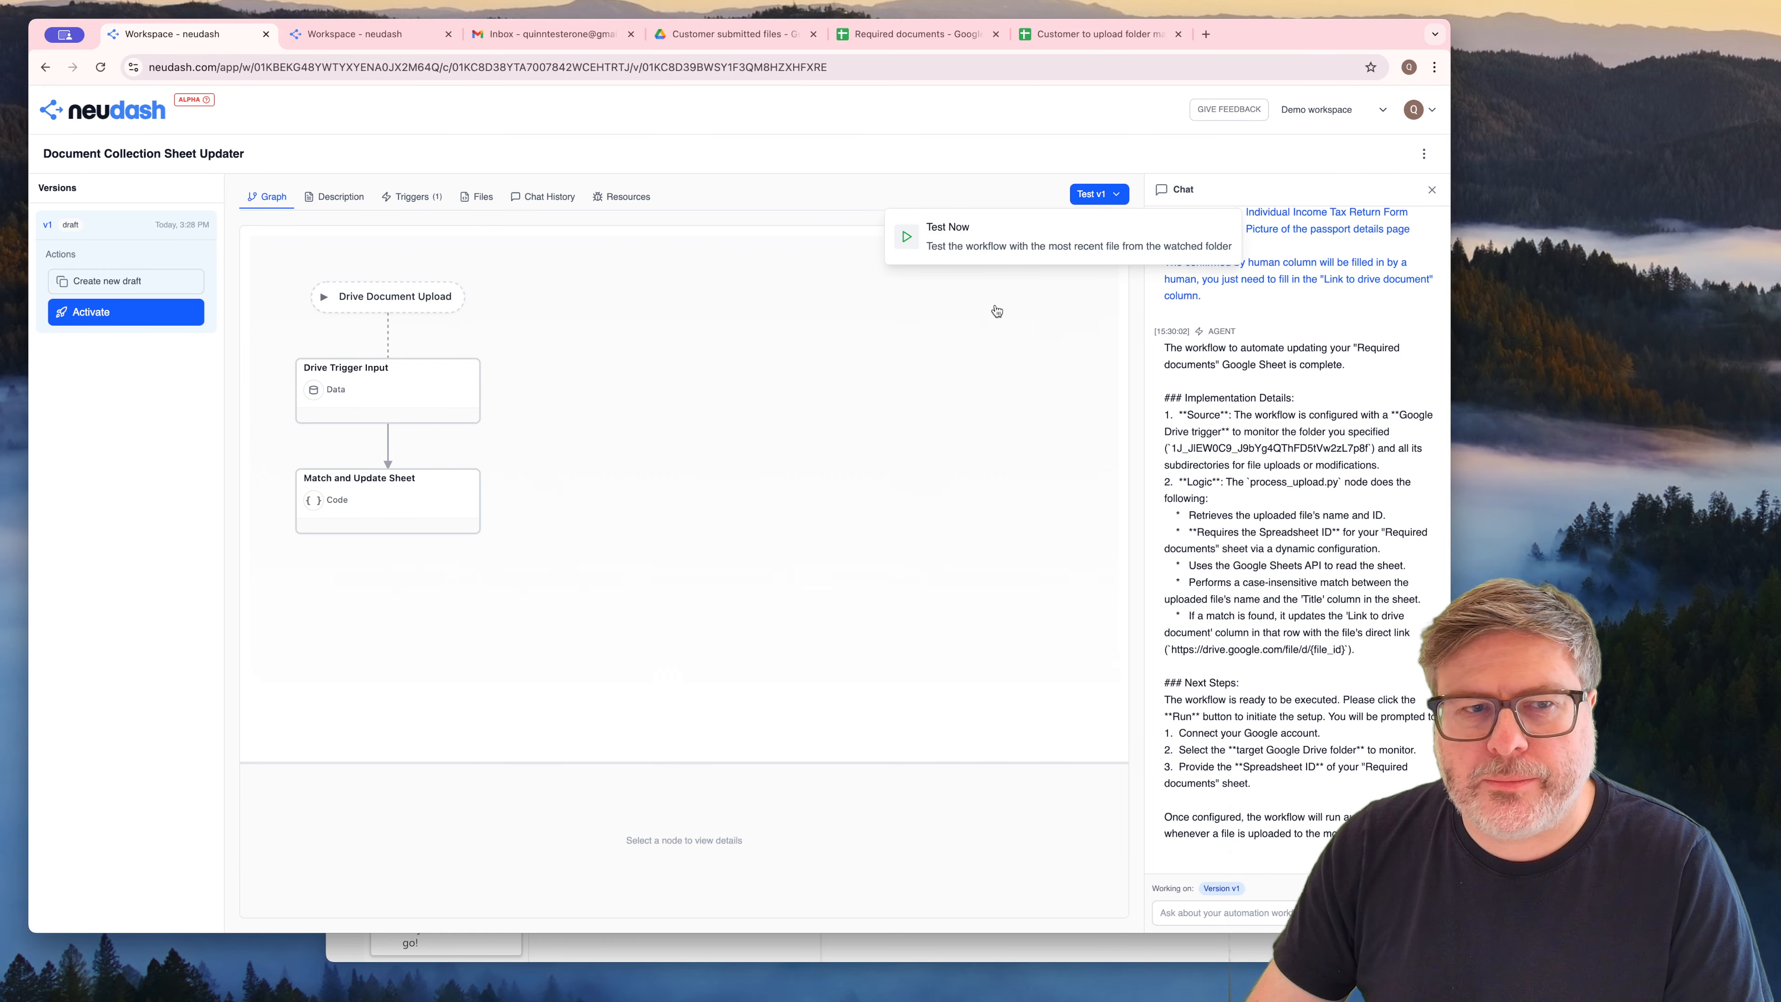
{"action": "left_click", "coordinate": [959, 247]}
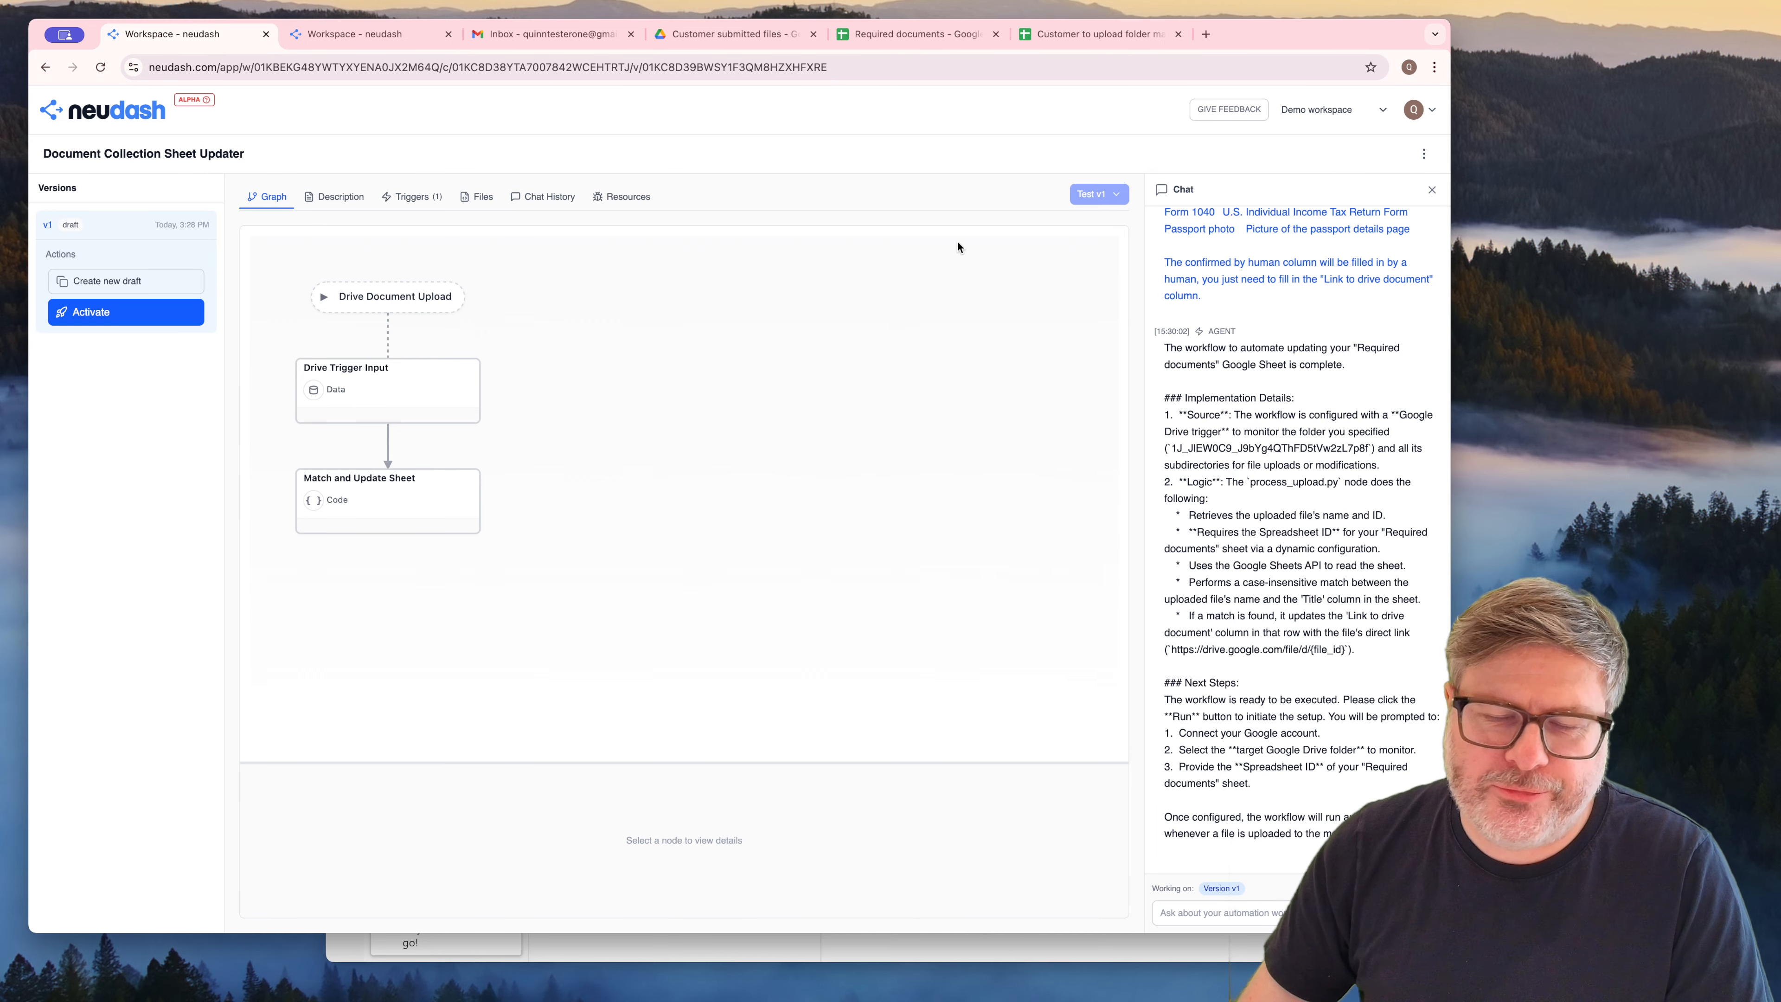
{"action": "left_click", "coordinate": [959, 257]}
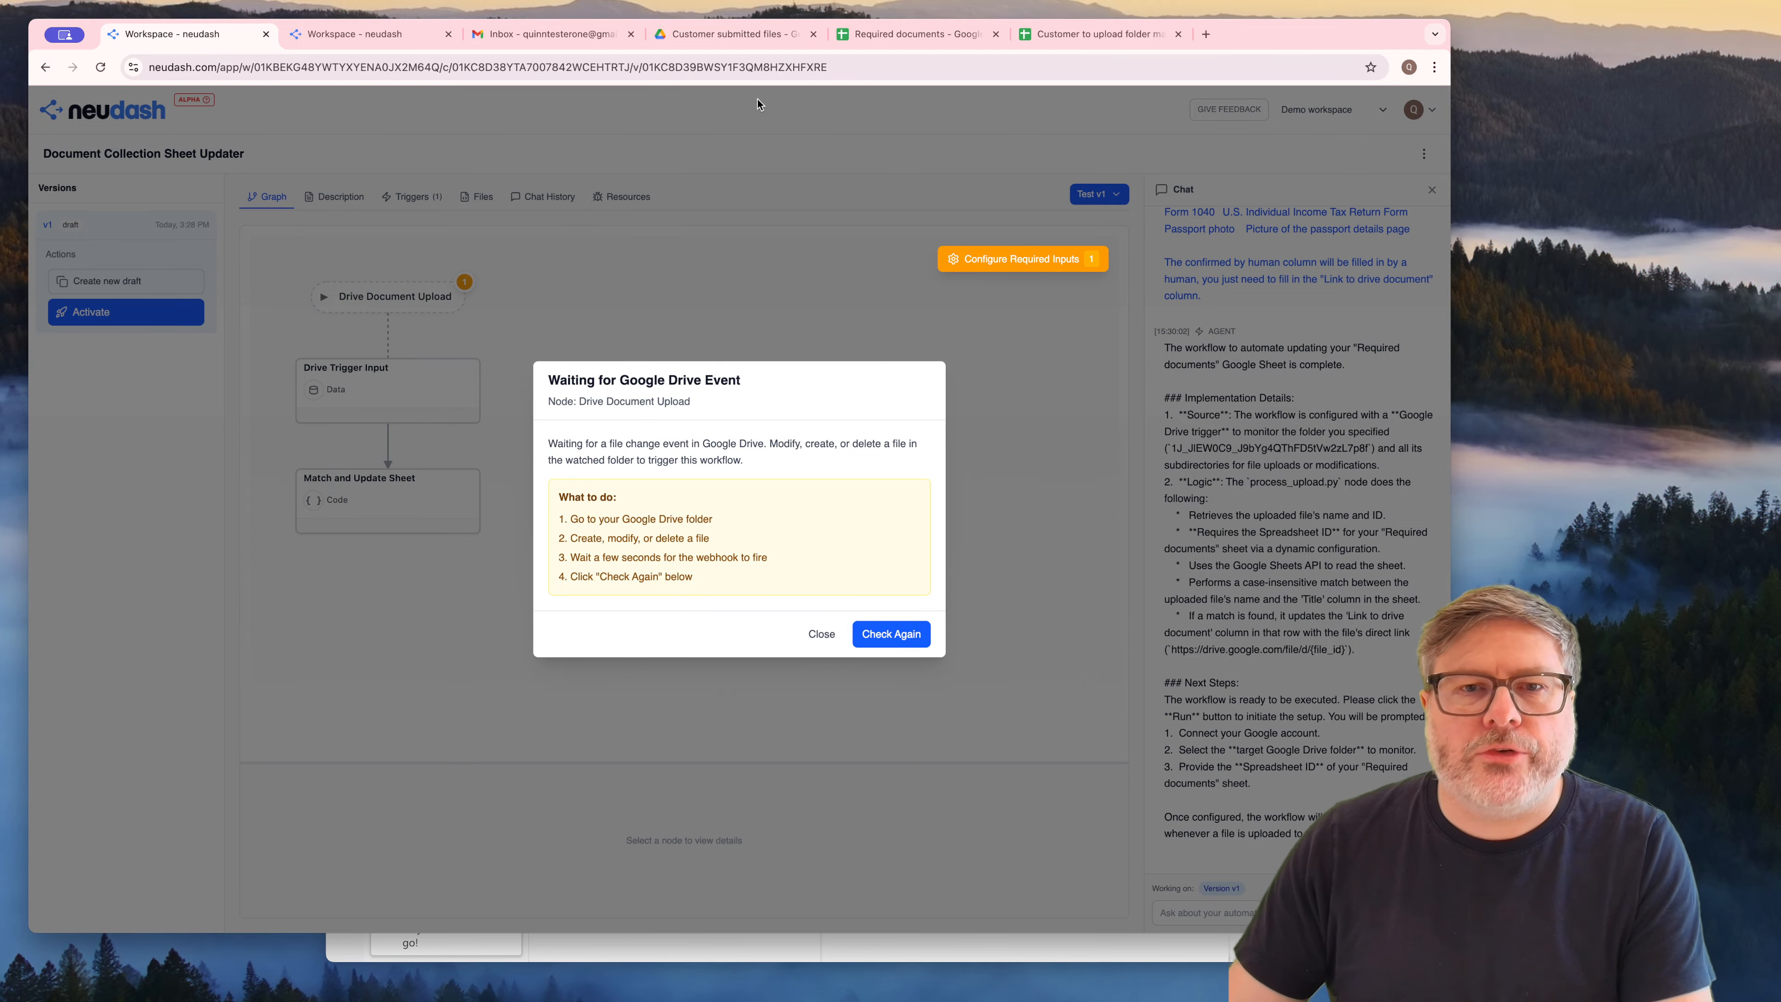
Switch to Google Drive and upload f1040.pdf into the "customer one" subfolder of "Customer submitted files"
{"action": "left_click", "coordinate": [755, 40]}
{"action": "left_click", "coordinate": [299, 279]}
{"action": "double_click", "coordinate": [300, 279]}
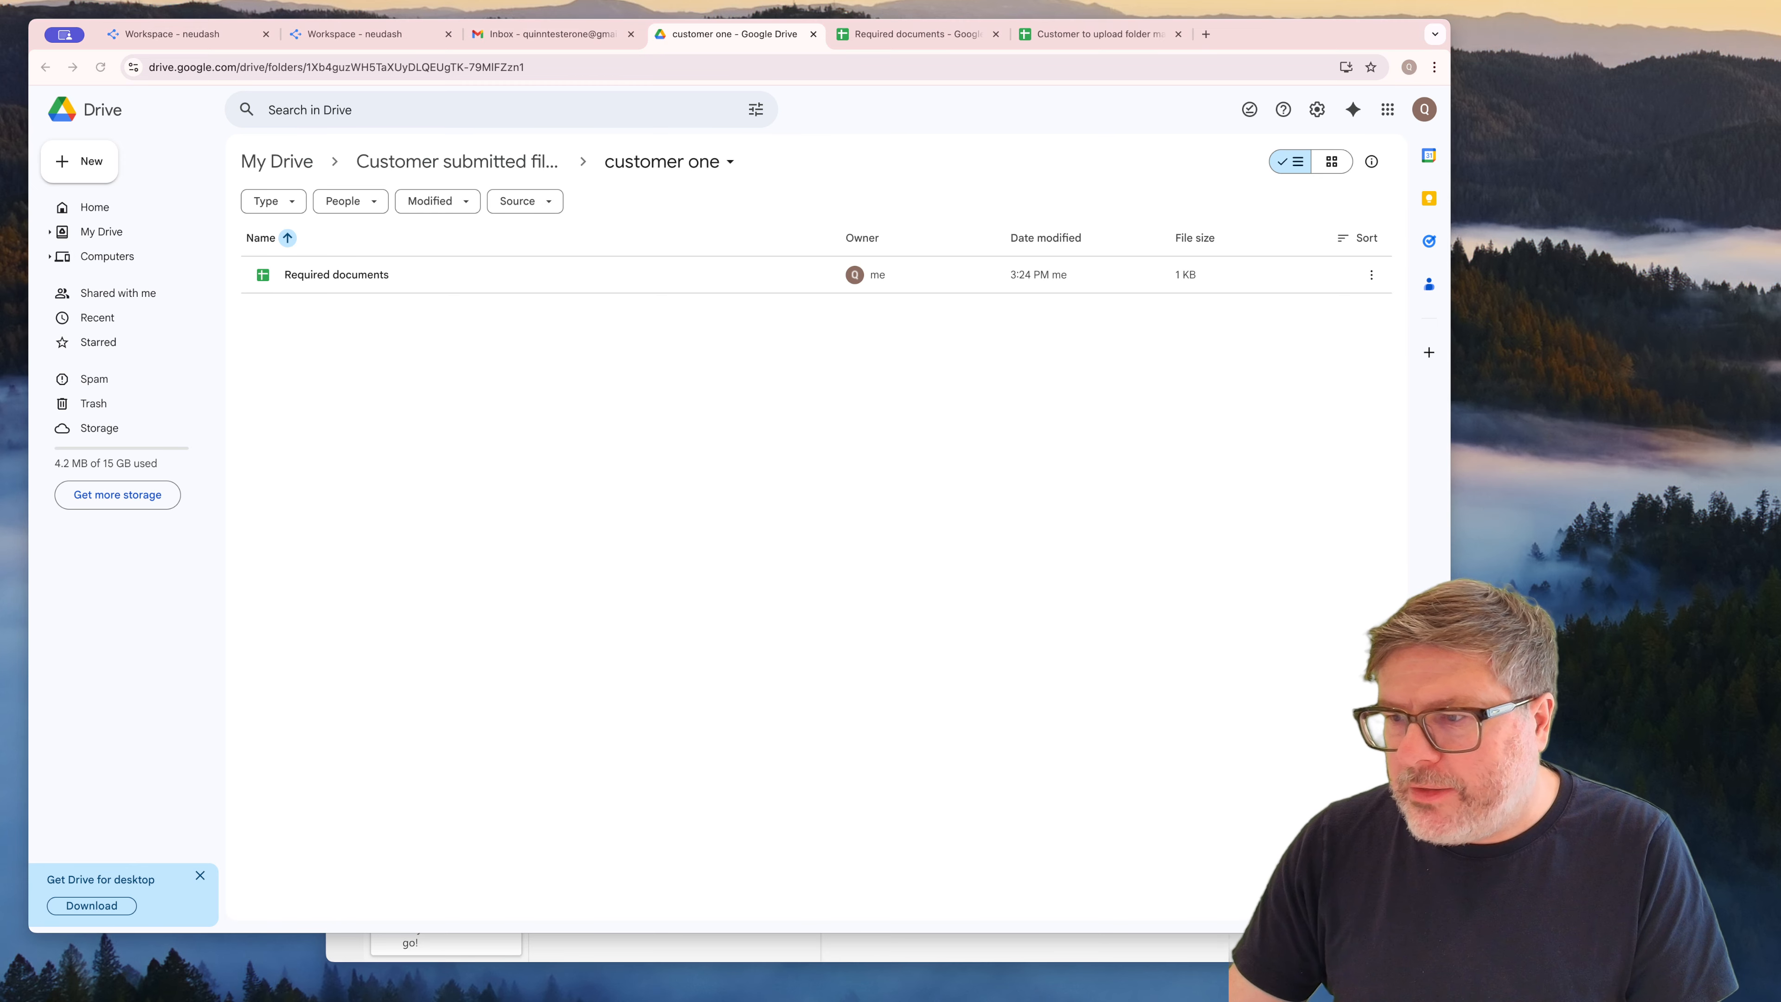
{"action": "left_click_drag", "start_coordinate": [1507, 308], "coordinate": [562, 413]}
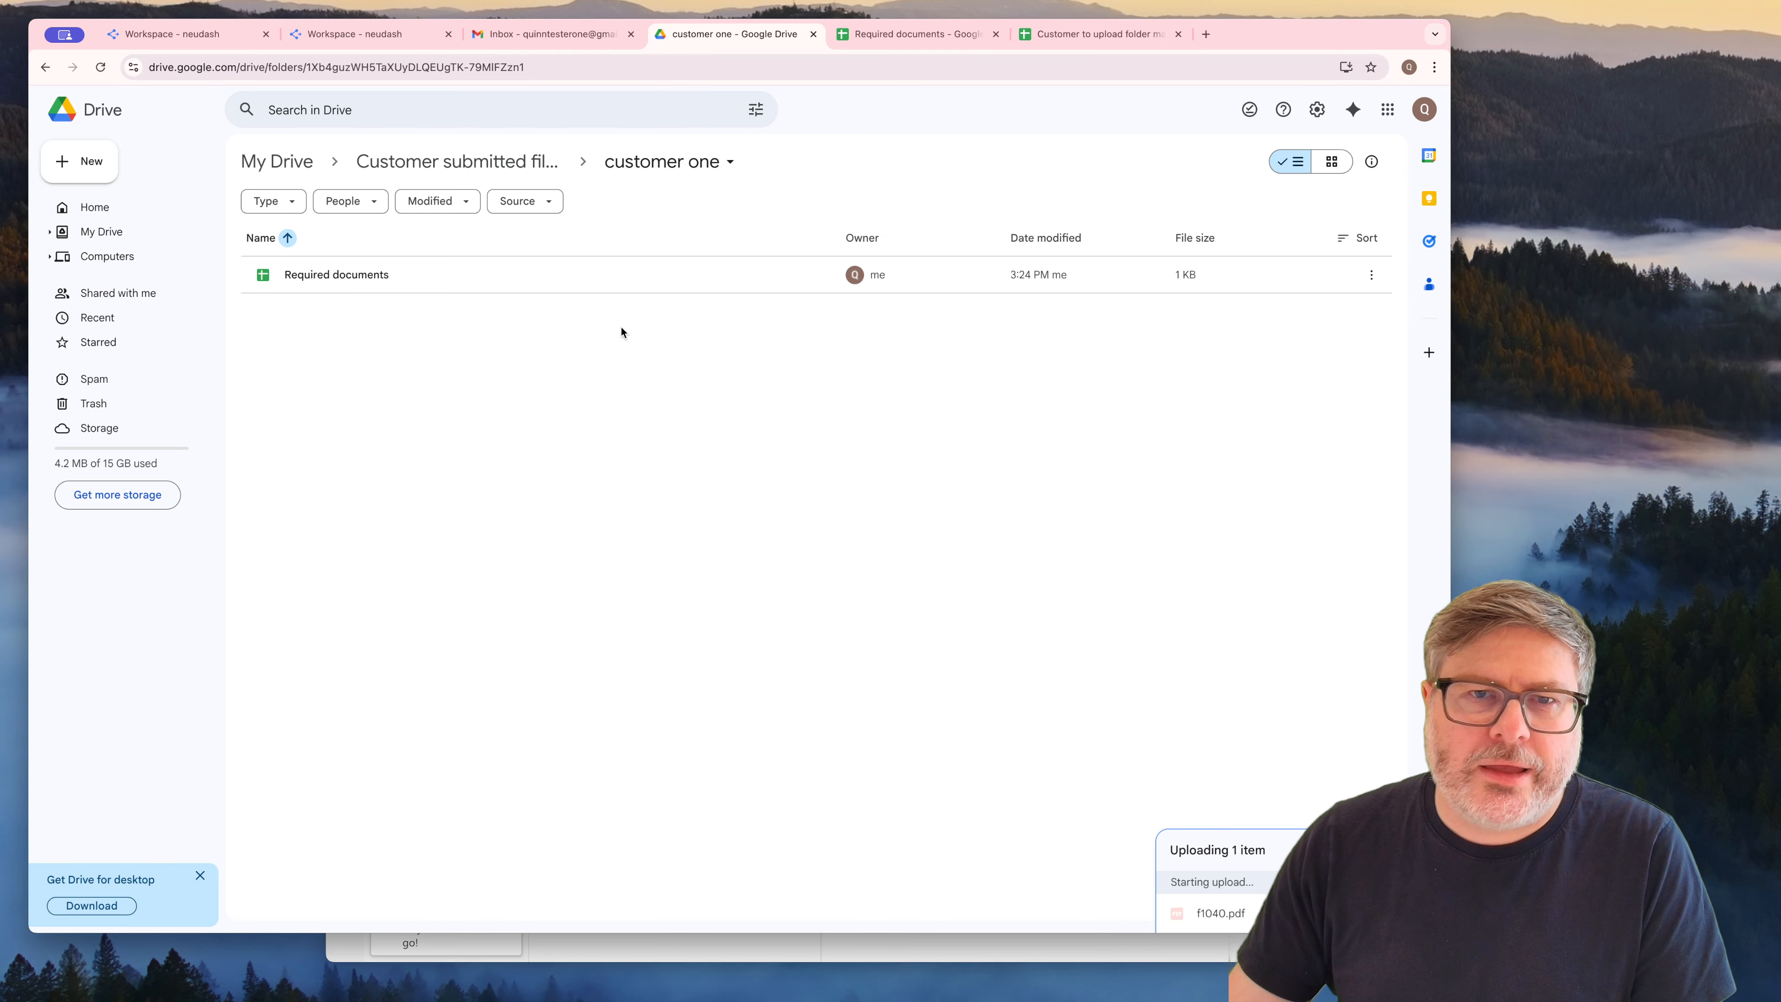
Check the "Link to drive document" cells of the Form 1040 and Passport photo rows in the "Required documents" sheet
{"action": "left_click", "coordinate": [928, 37]}
{"action": "left_click", "coordinate": [276, 302]}
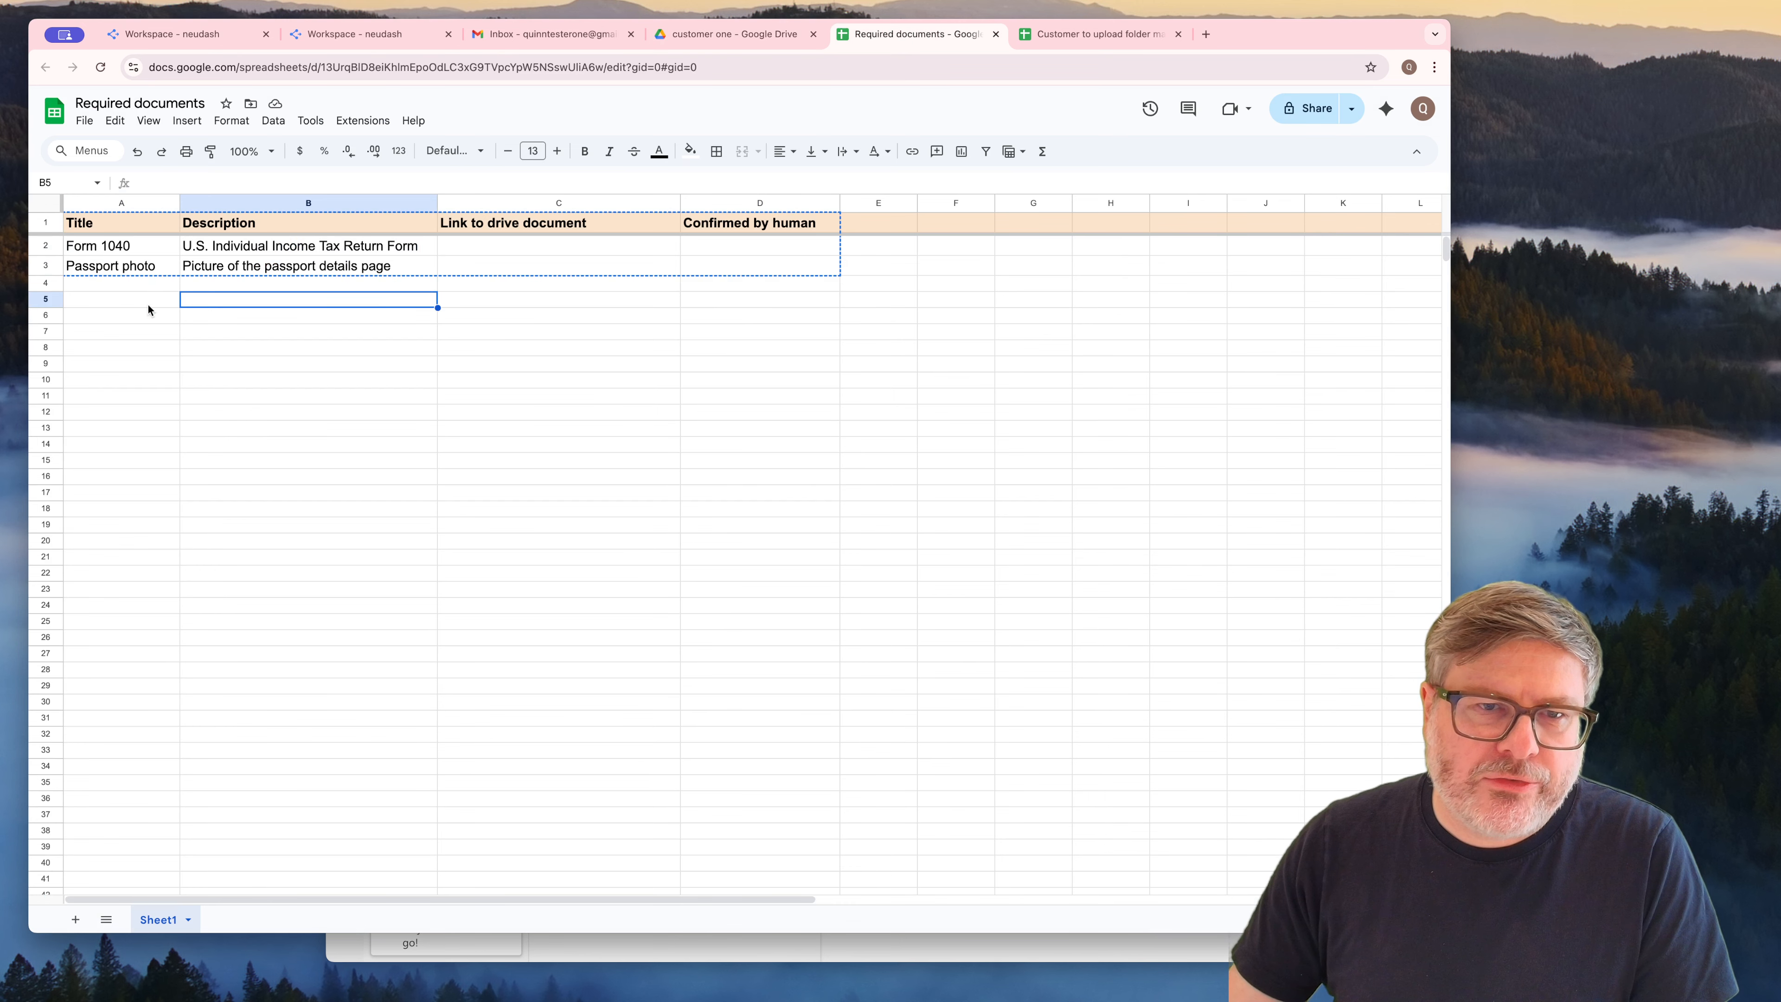
{"action": "left_click", "coordinate": [509, 243]}
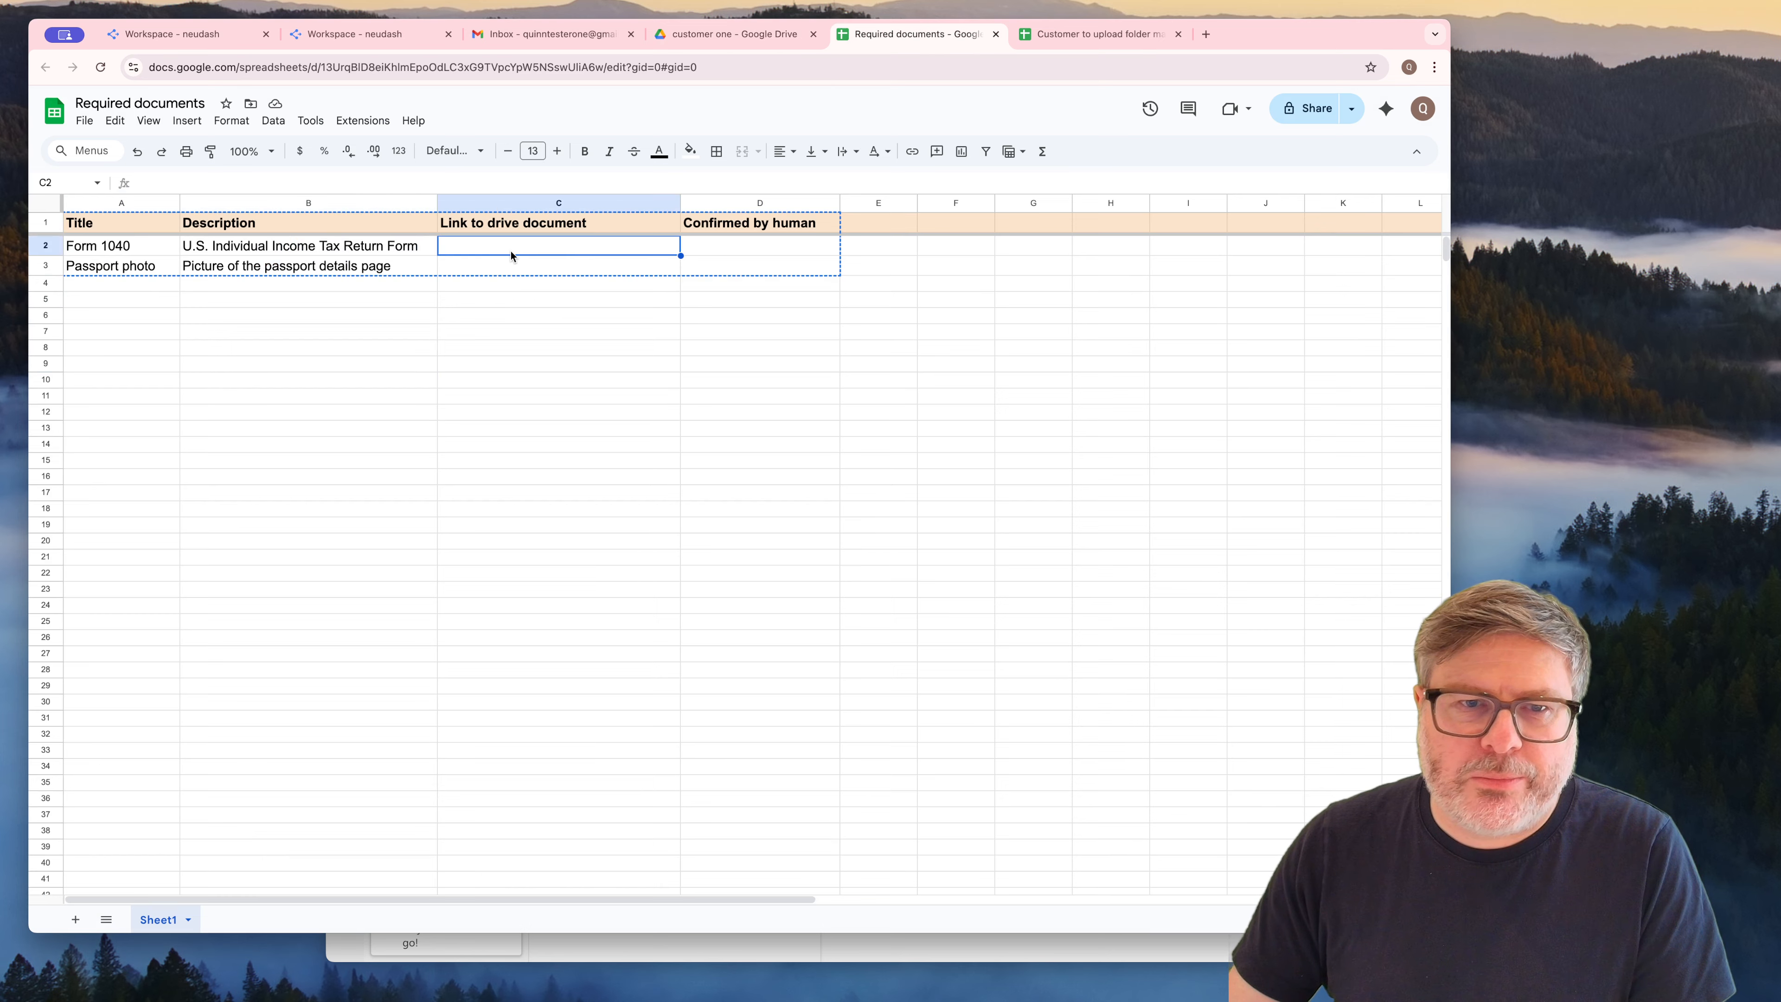
{"action": "key", "text": "Escape"}
{"action": "left_click", "coordinate": [513, 263]}
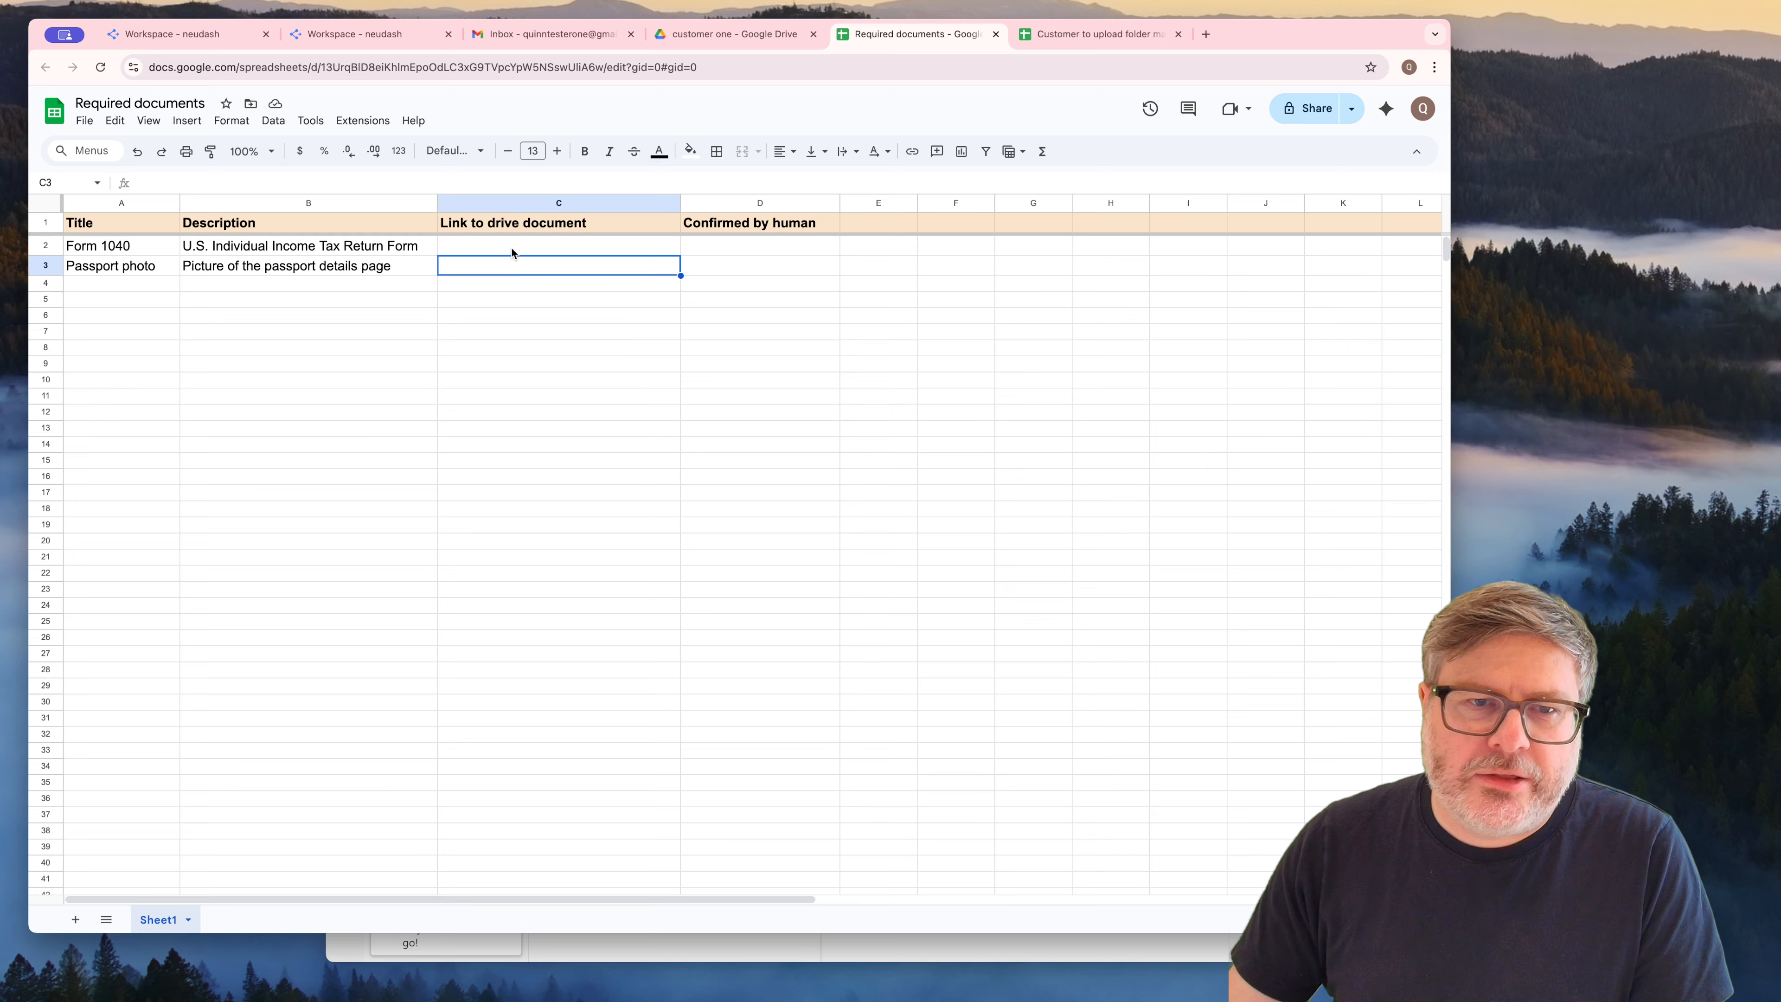
{"action": "left_click", "coordinate": [522, 248]}
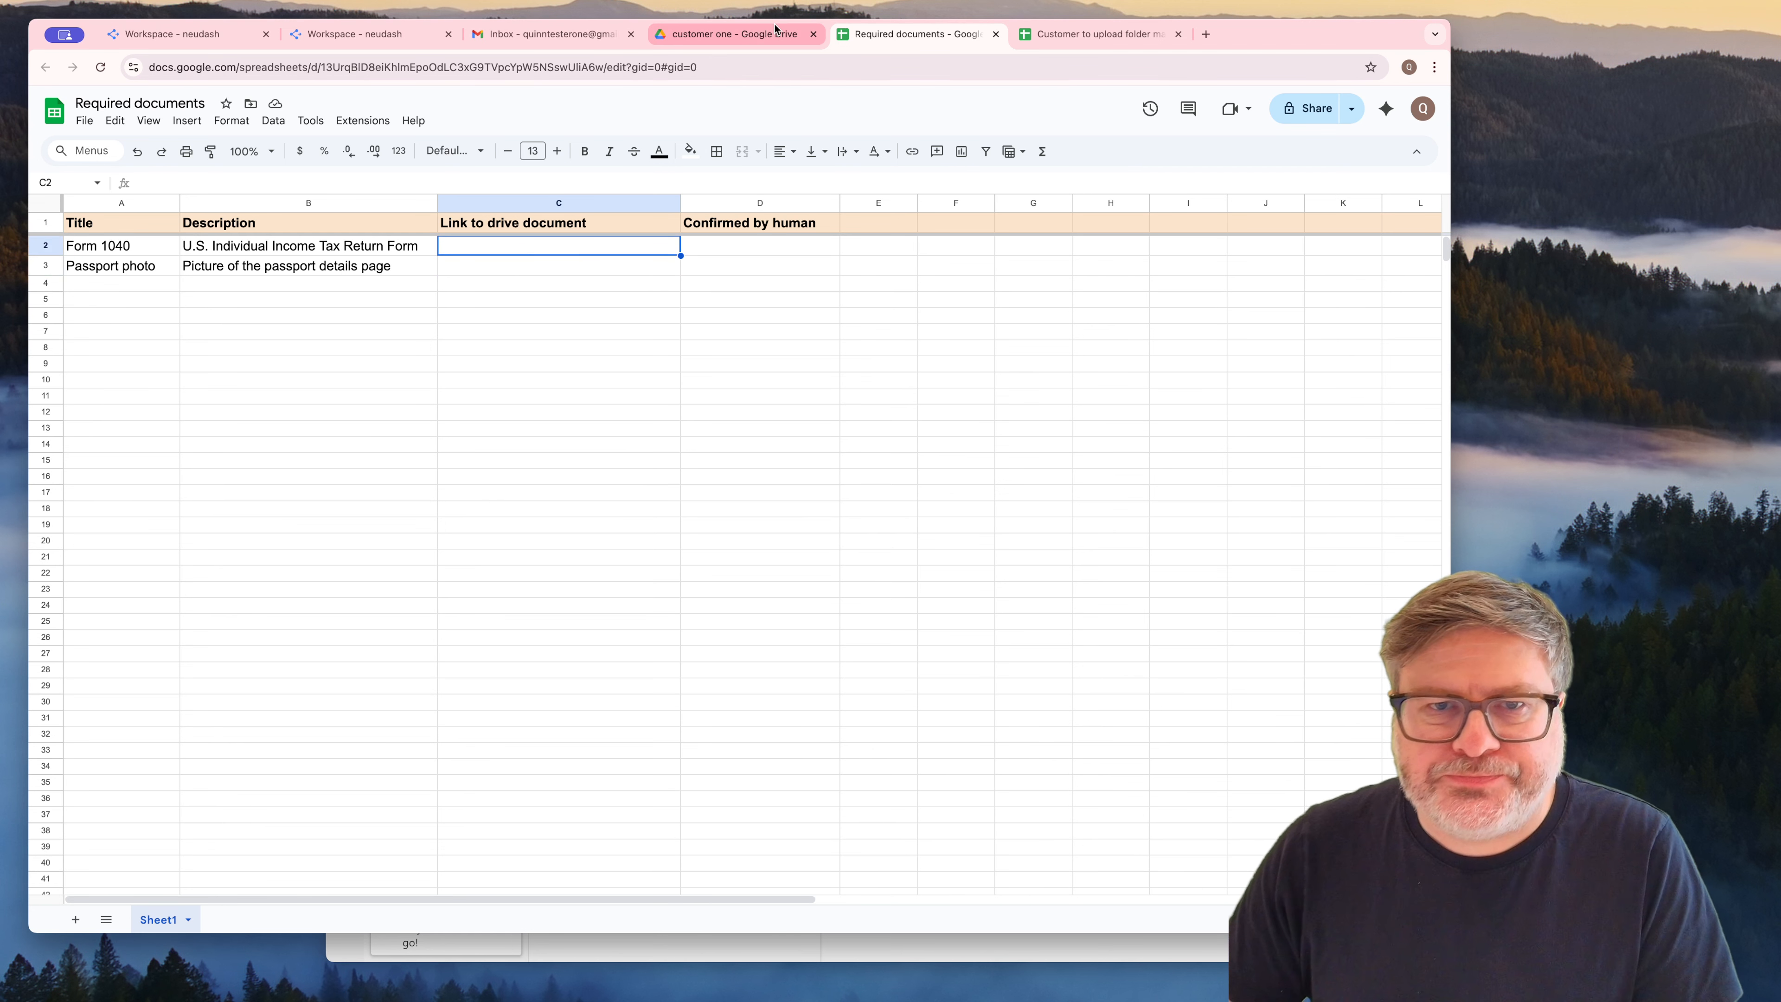
Return to neudash, check again for the Google Drive event and test v1 with the most recent file from the watched folder
{"action": "left_click", "coordinate": [191, 38]}
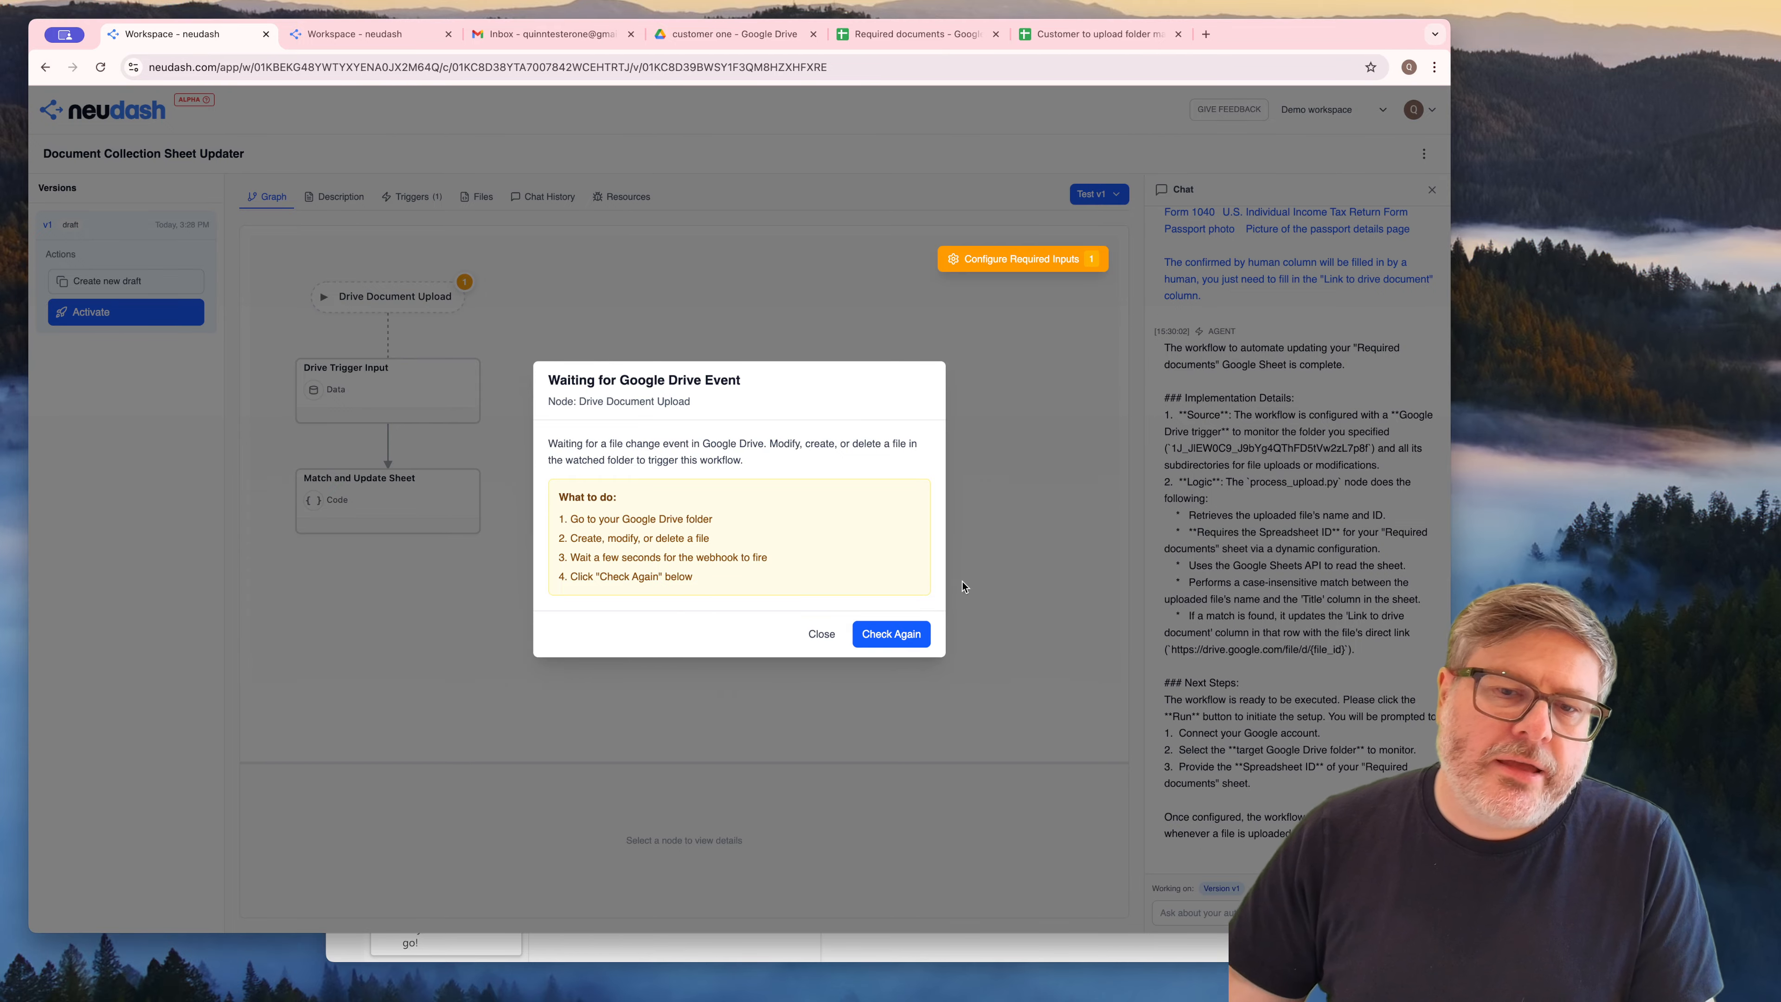
{"action": "left_click", "coordinate": [891, 635]}
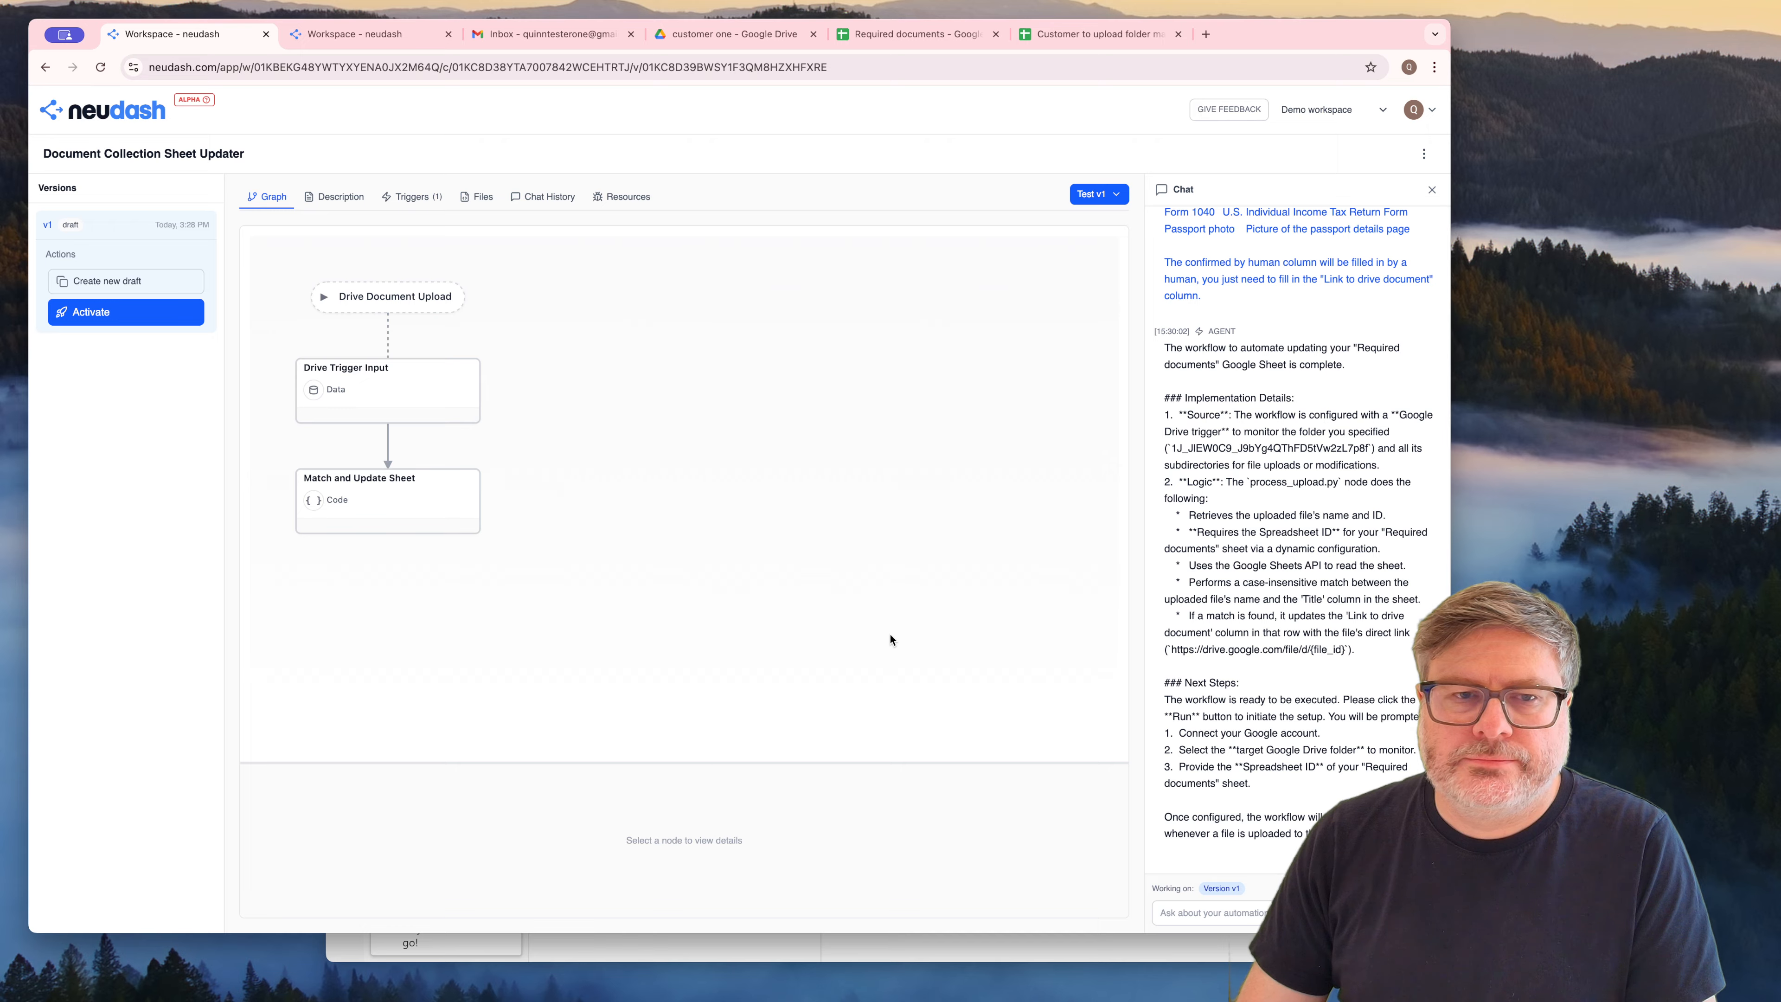
{"action": "left_click", "coordinate": [1095, 205]}
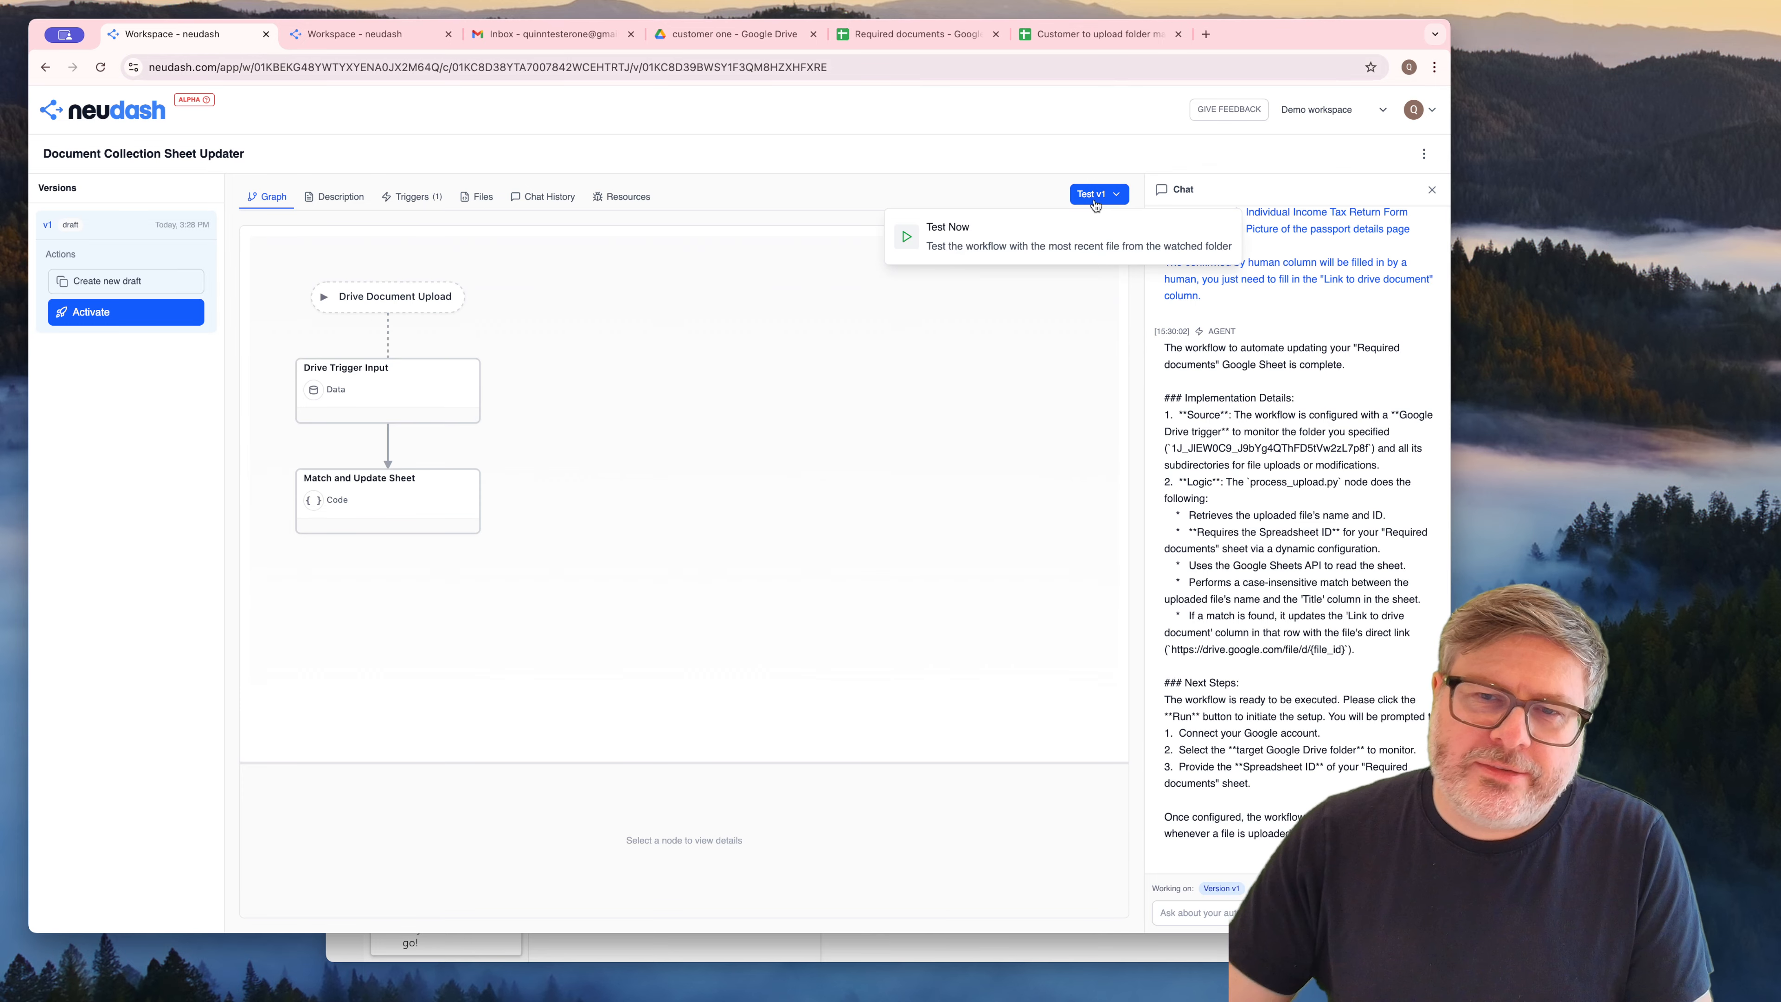
{"action": "left_click", "coordinate": [1045, 249]}
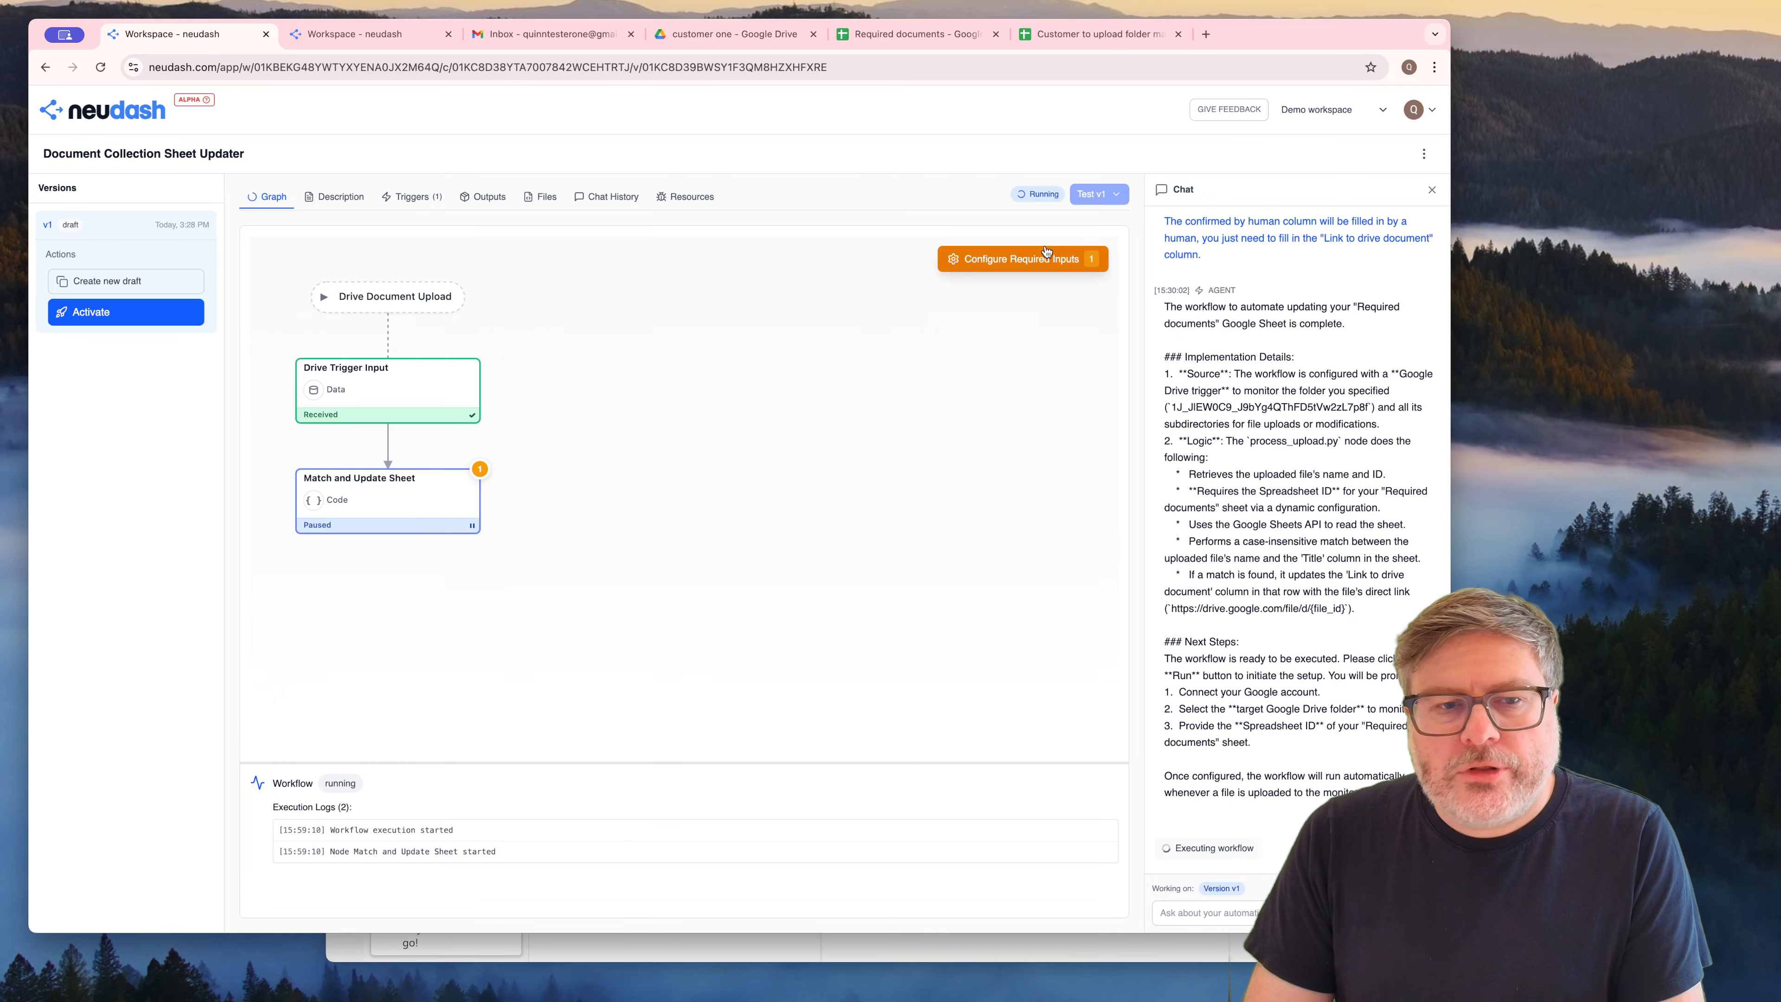
Dismiss the spreadsheet ID setup and tell the agent to use a "Required documents" spreadsheet in the uploaded file's own directory, otherwise ignore the file
{"action": "left_click", "coordinate": [1045, 256]}
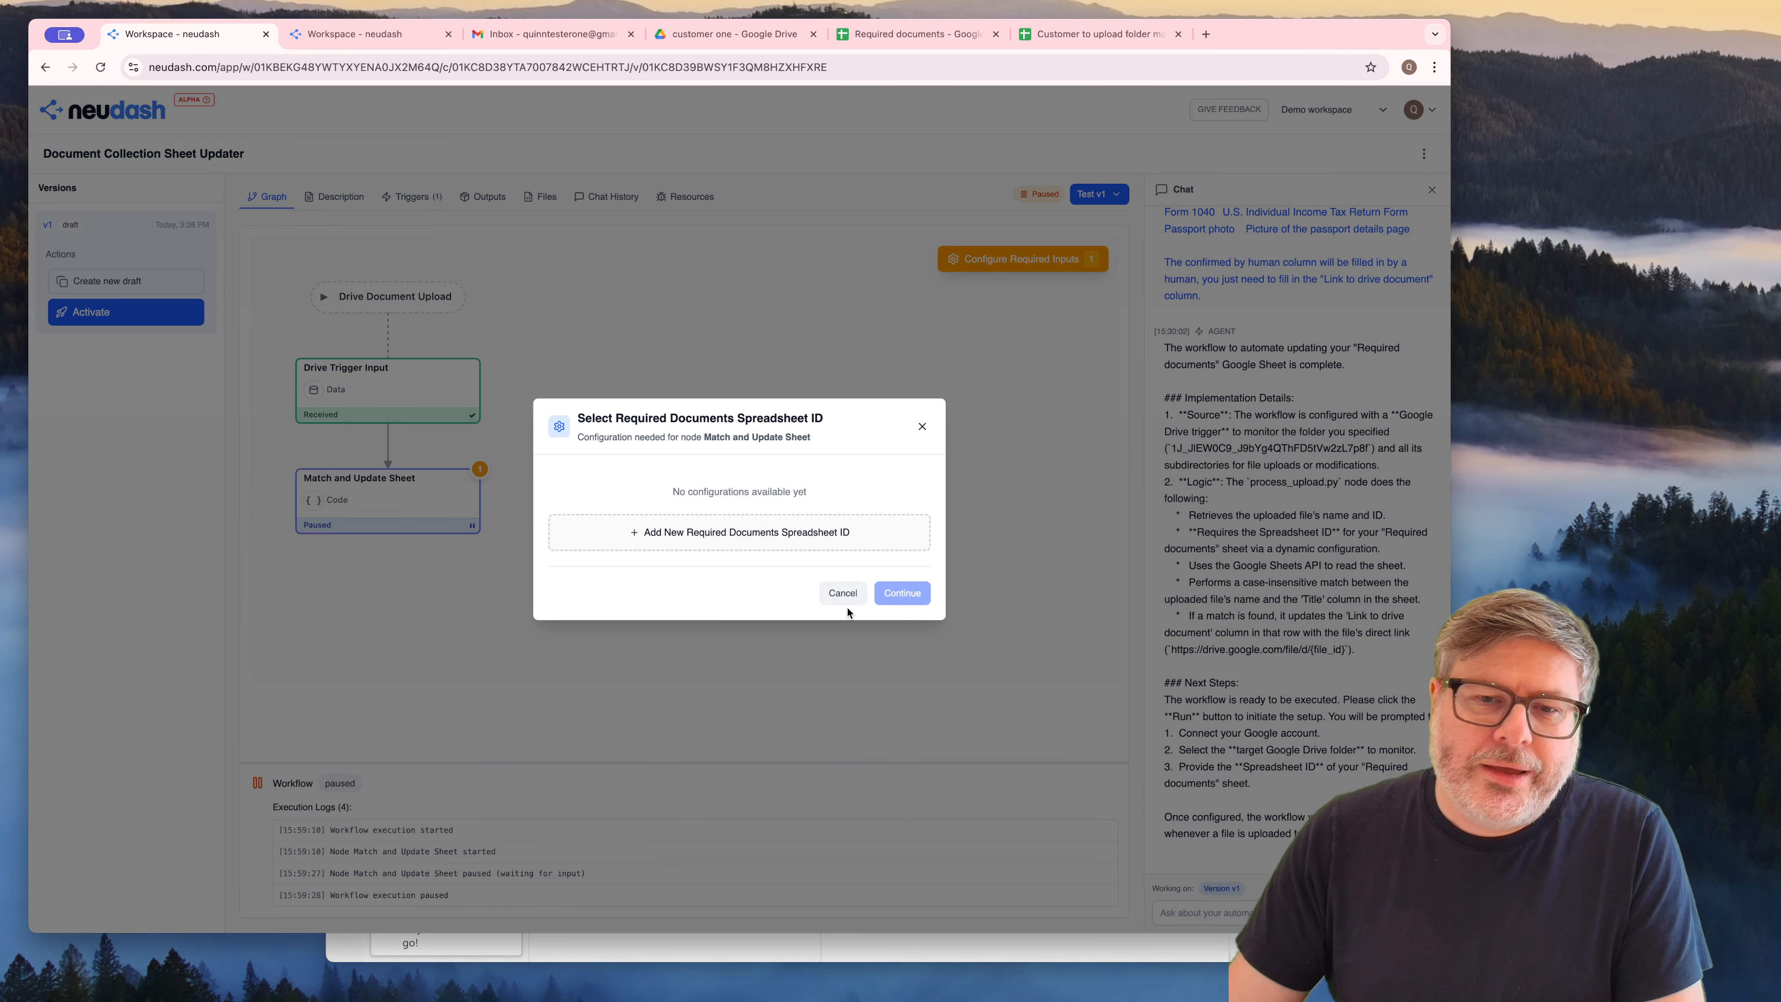
{"action": "left_click", "coordinate": [843, 593]}
{"action": "left_click", "coordinate": [1217, 912]}
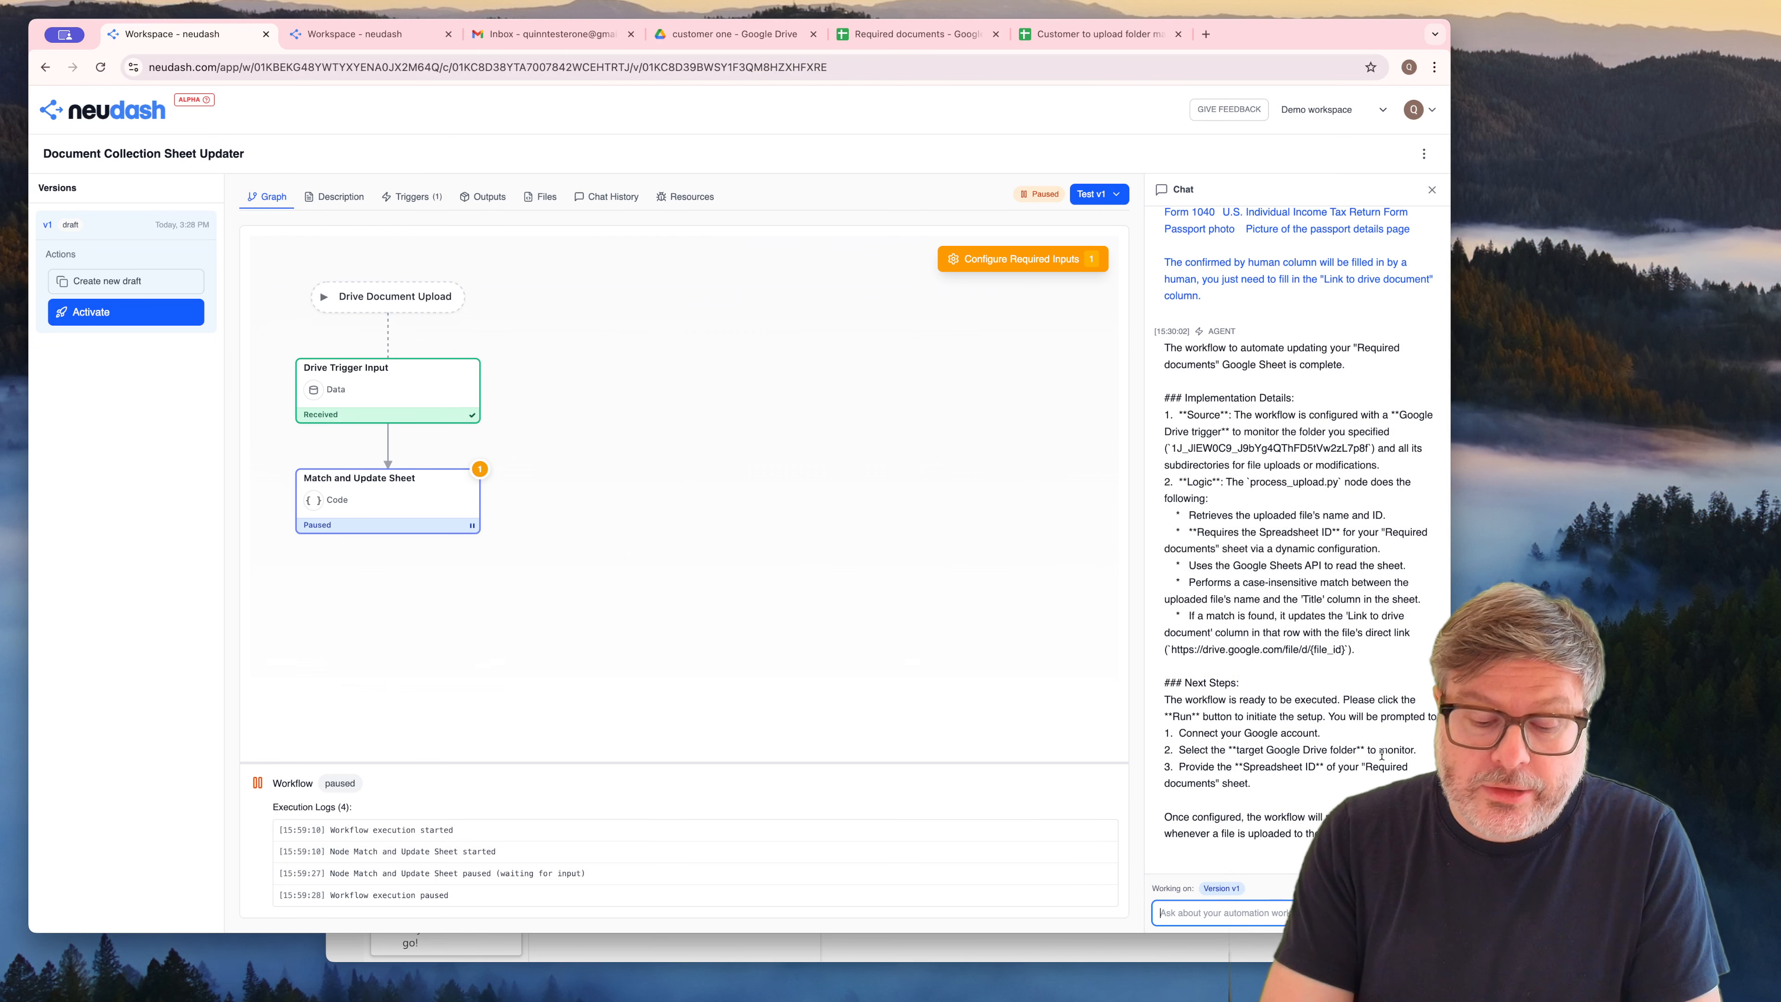
{"action": "type", "text": "This isn't doing what I w"}
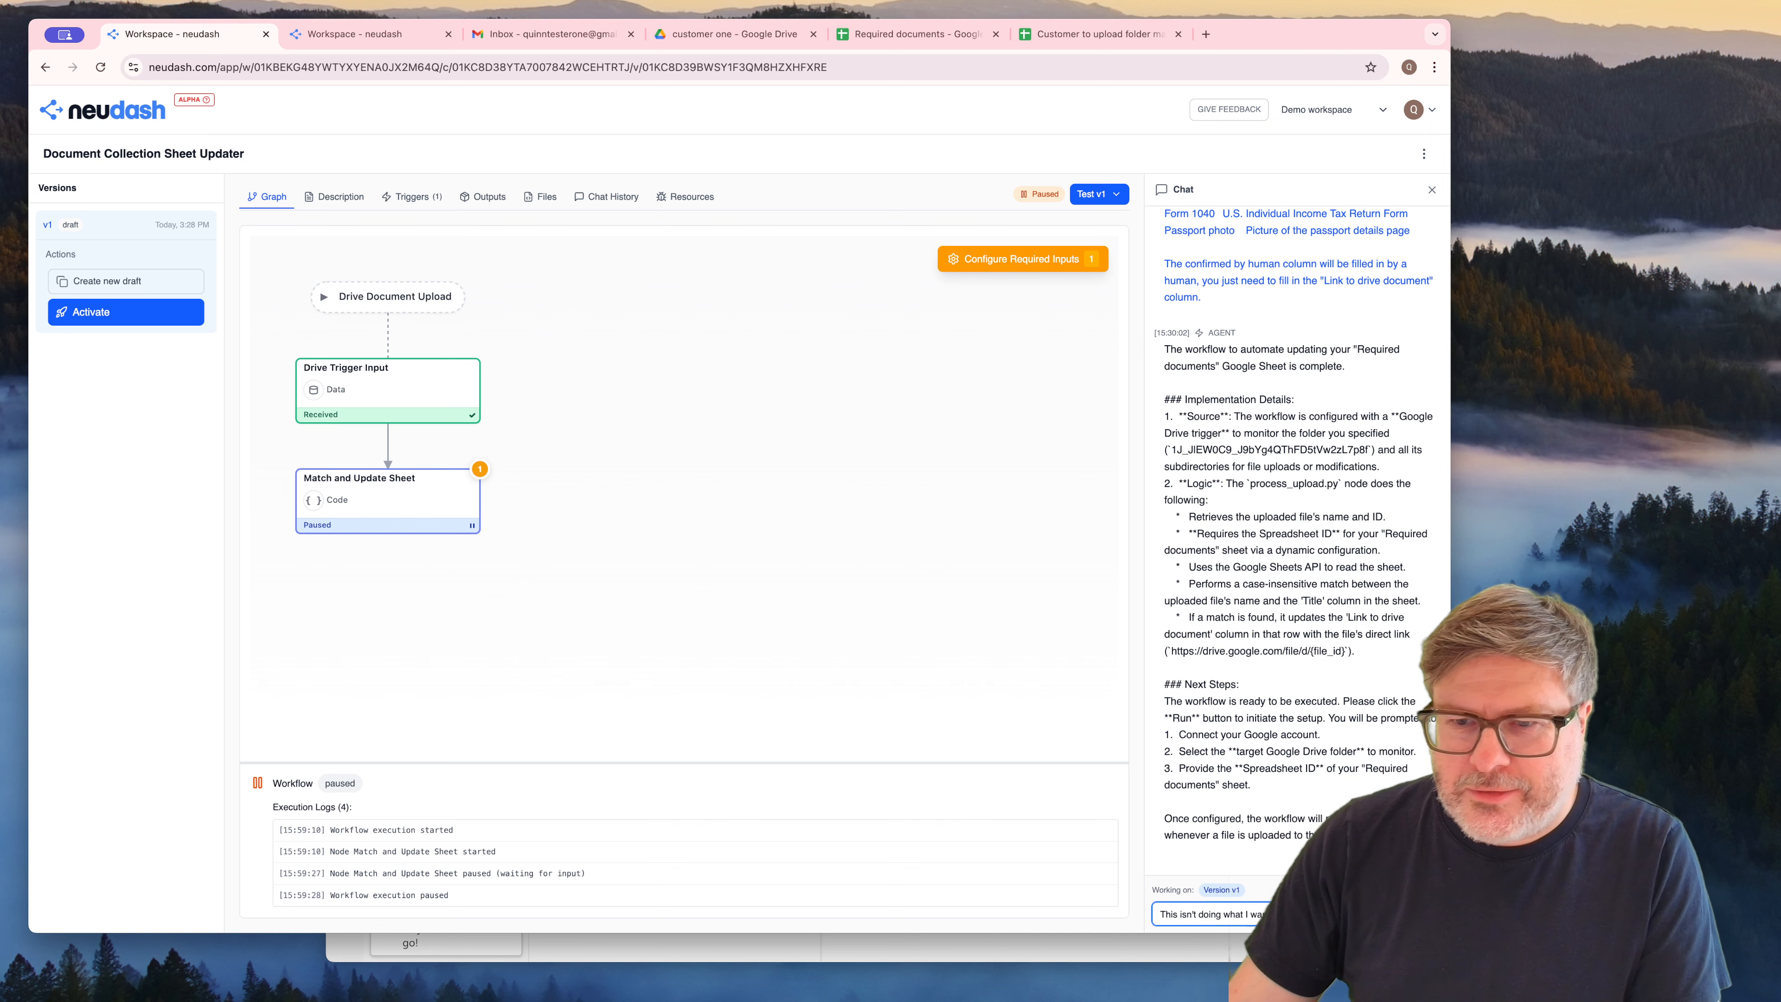
{"action": "left_click_drag", "start_coordinate": [1319, 40], "coordinate": [717, 9]}
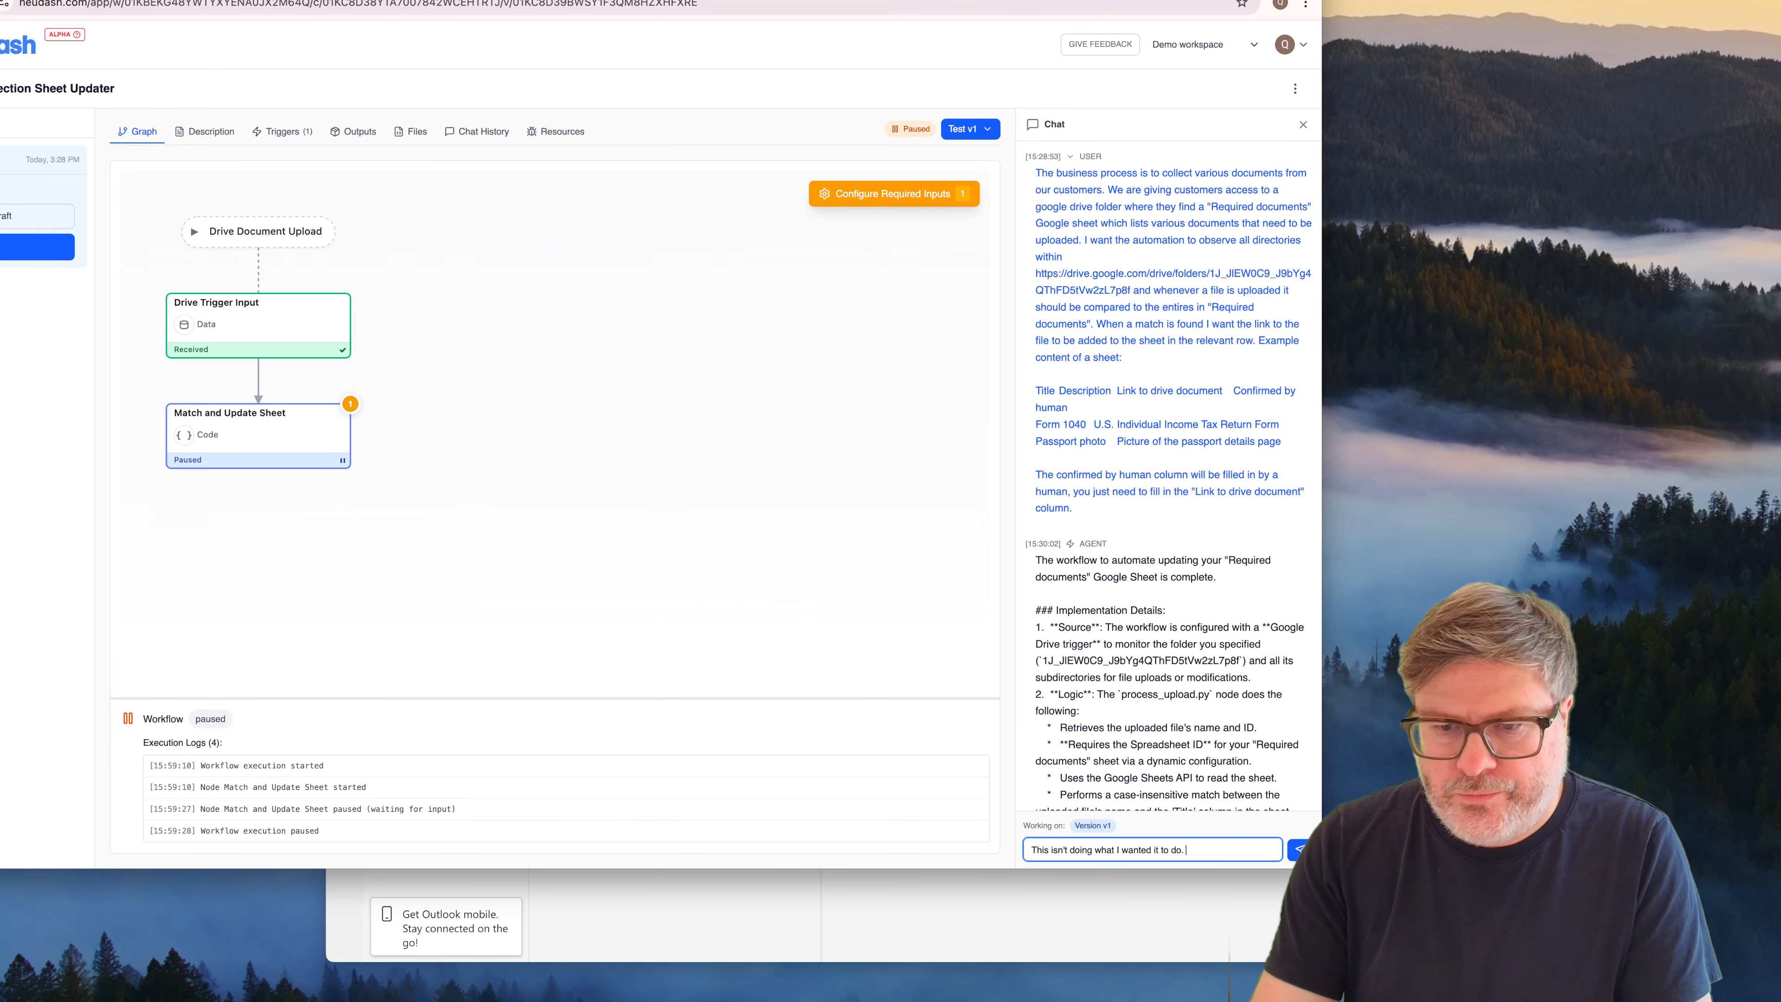
{"action": "type", "text": "I want the au"}
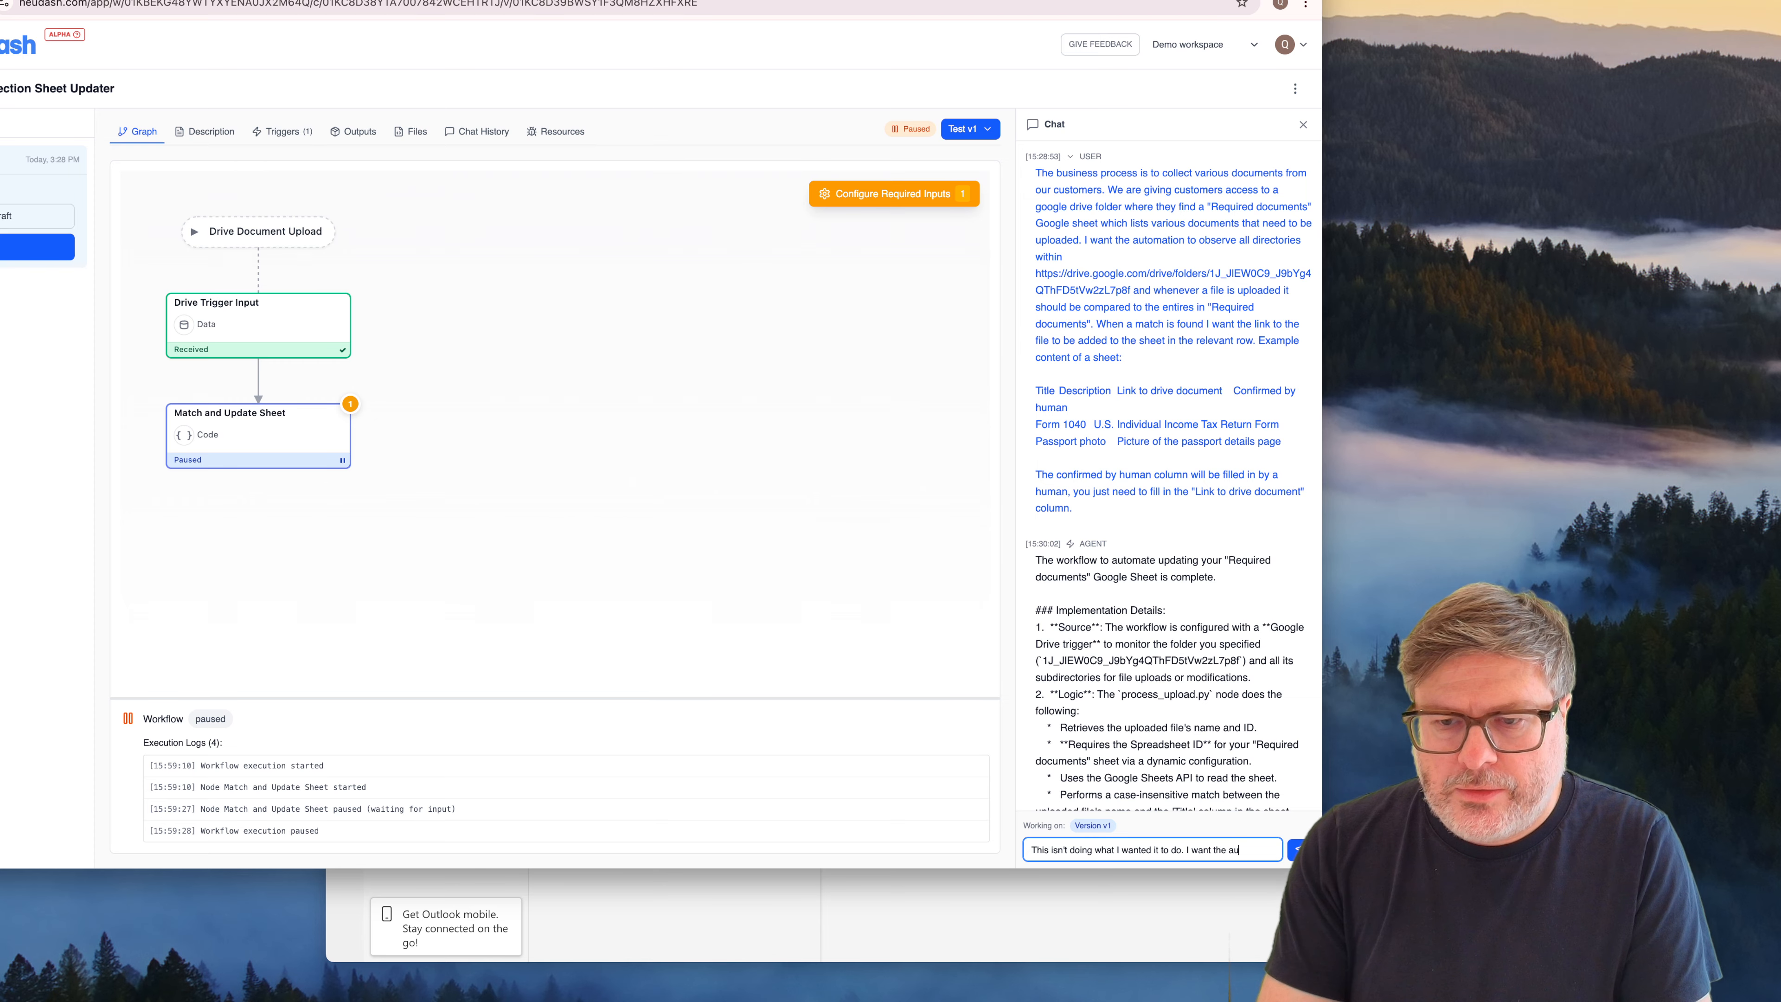
{"action": "type", "text": "tomation to look in"}
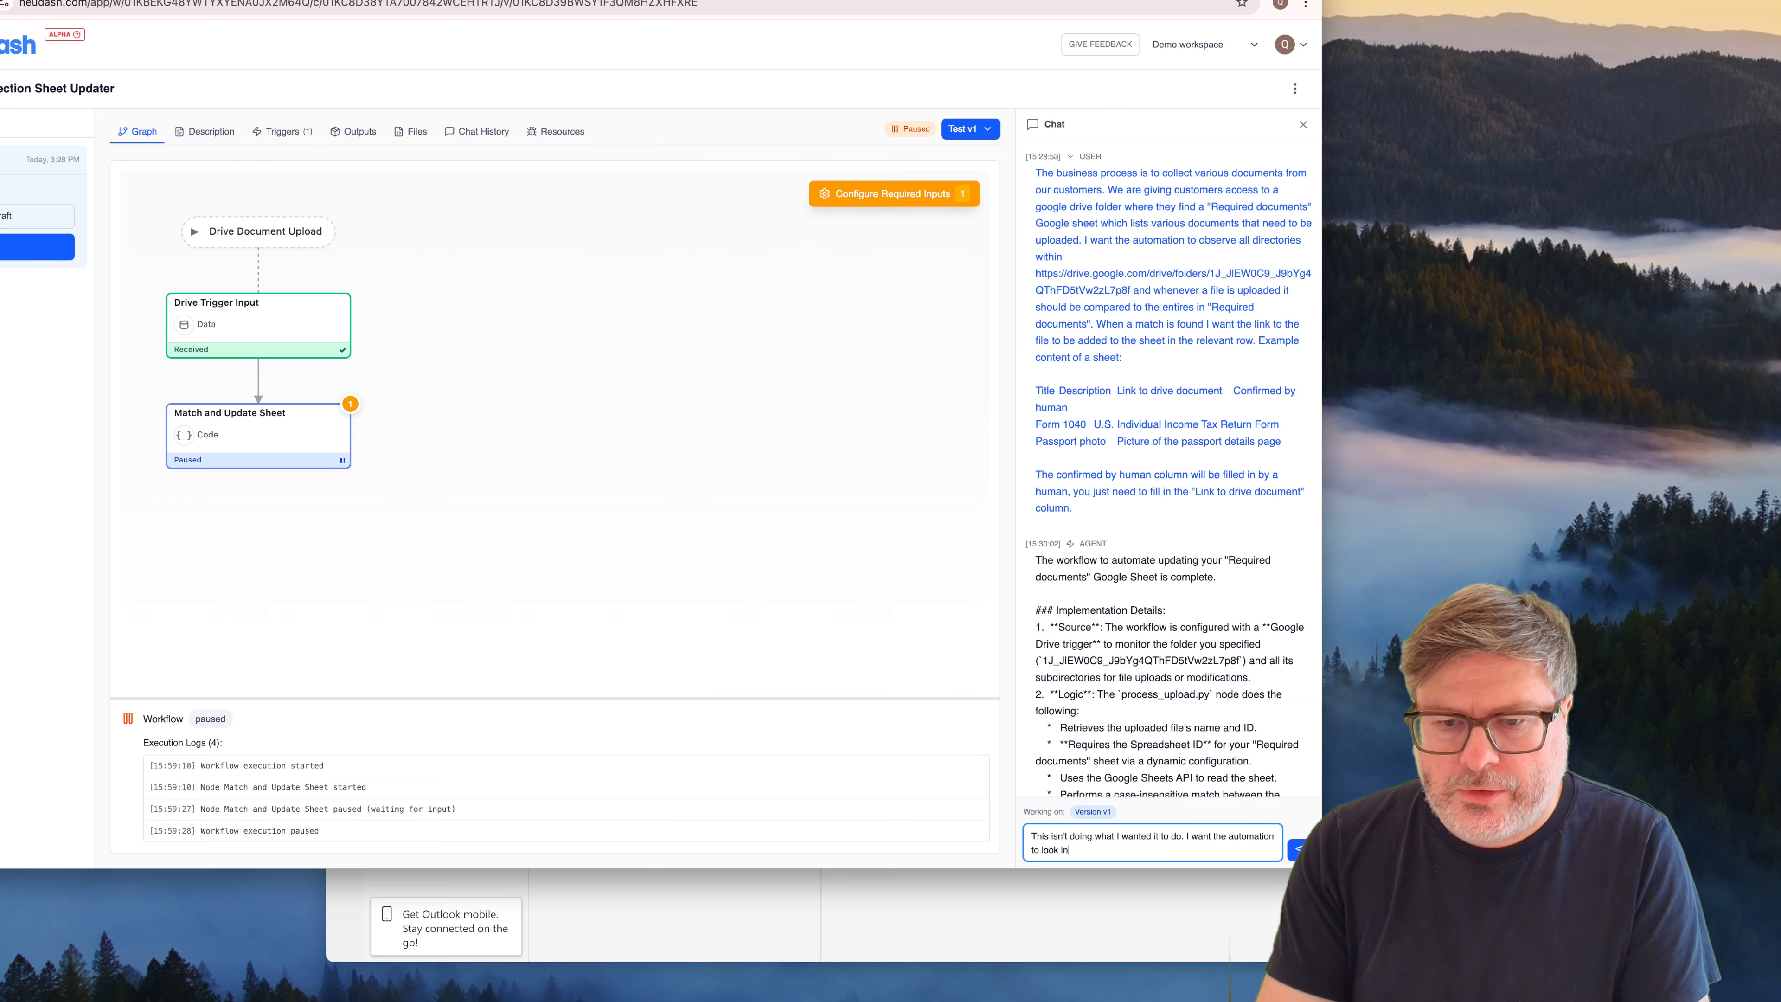
{"action": "type", "text": " the same directo"}
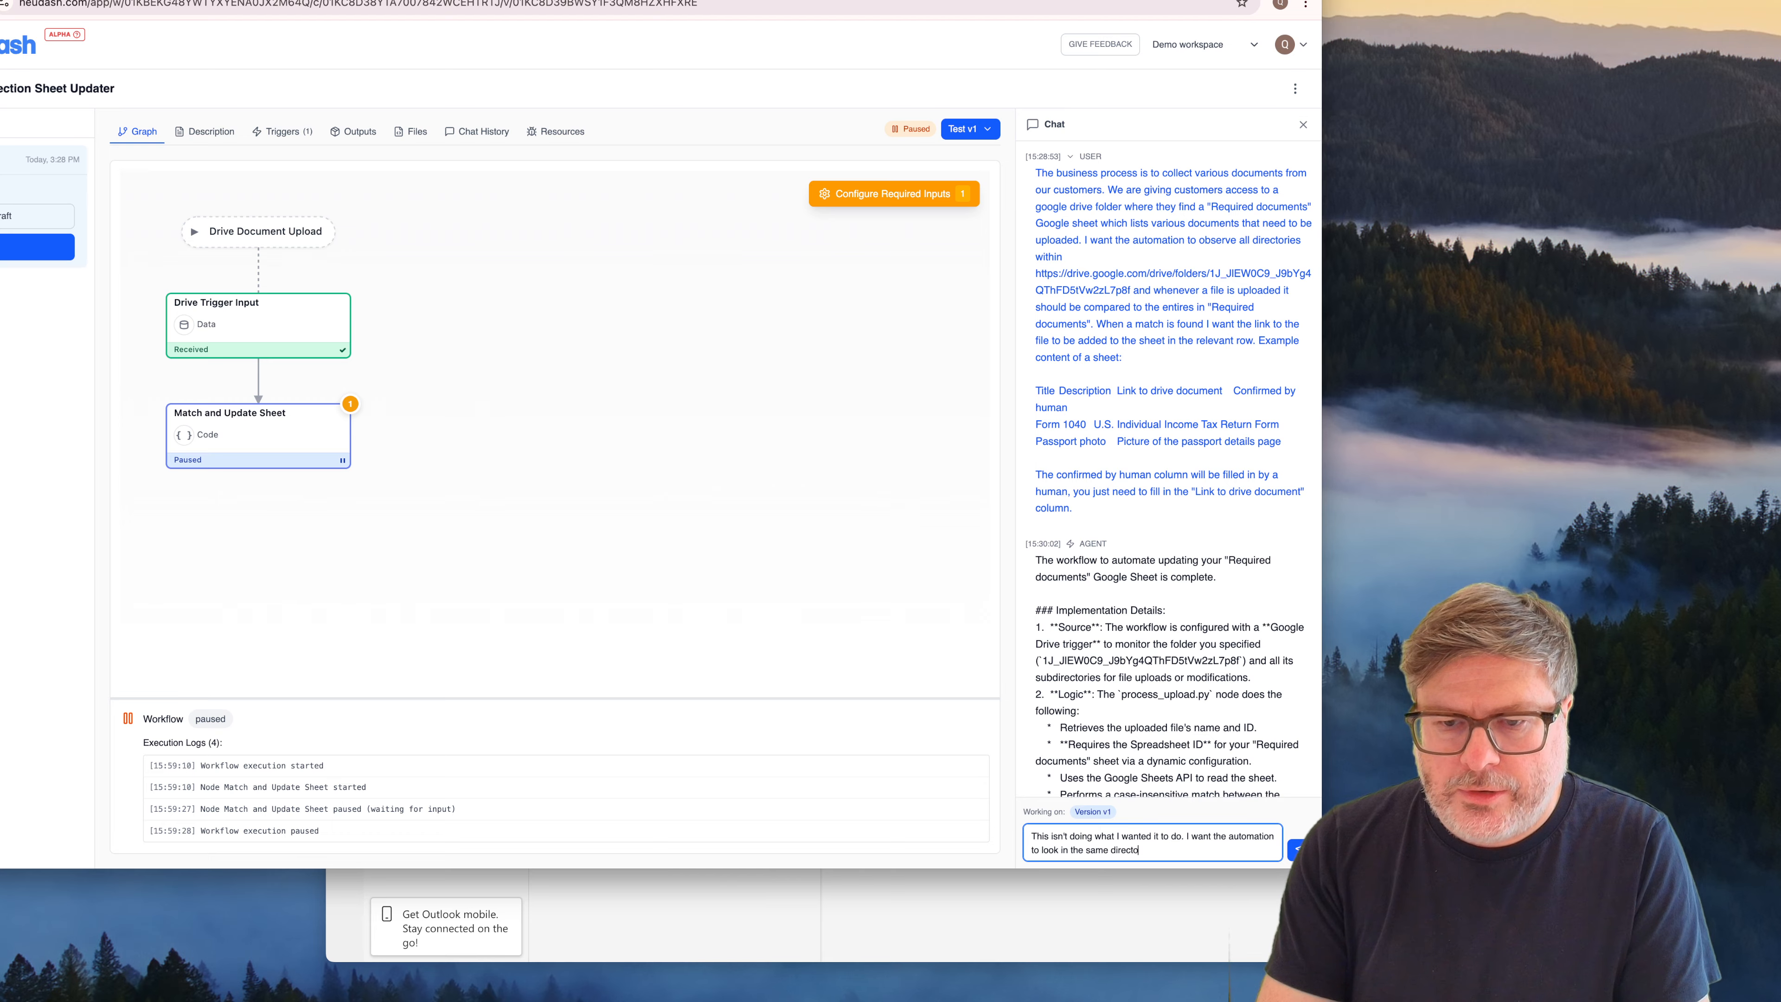
{"action": "type", "text": "ry as the file that was uploaded"}
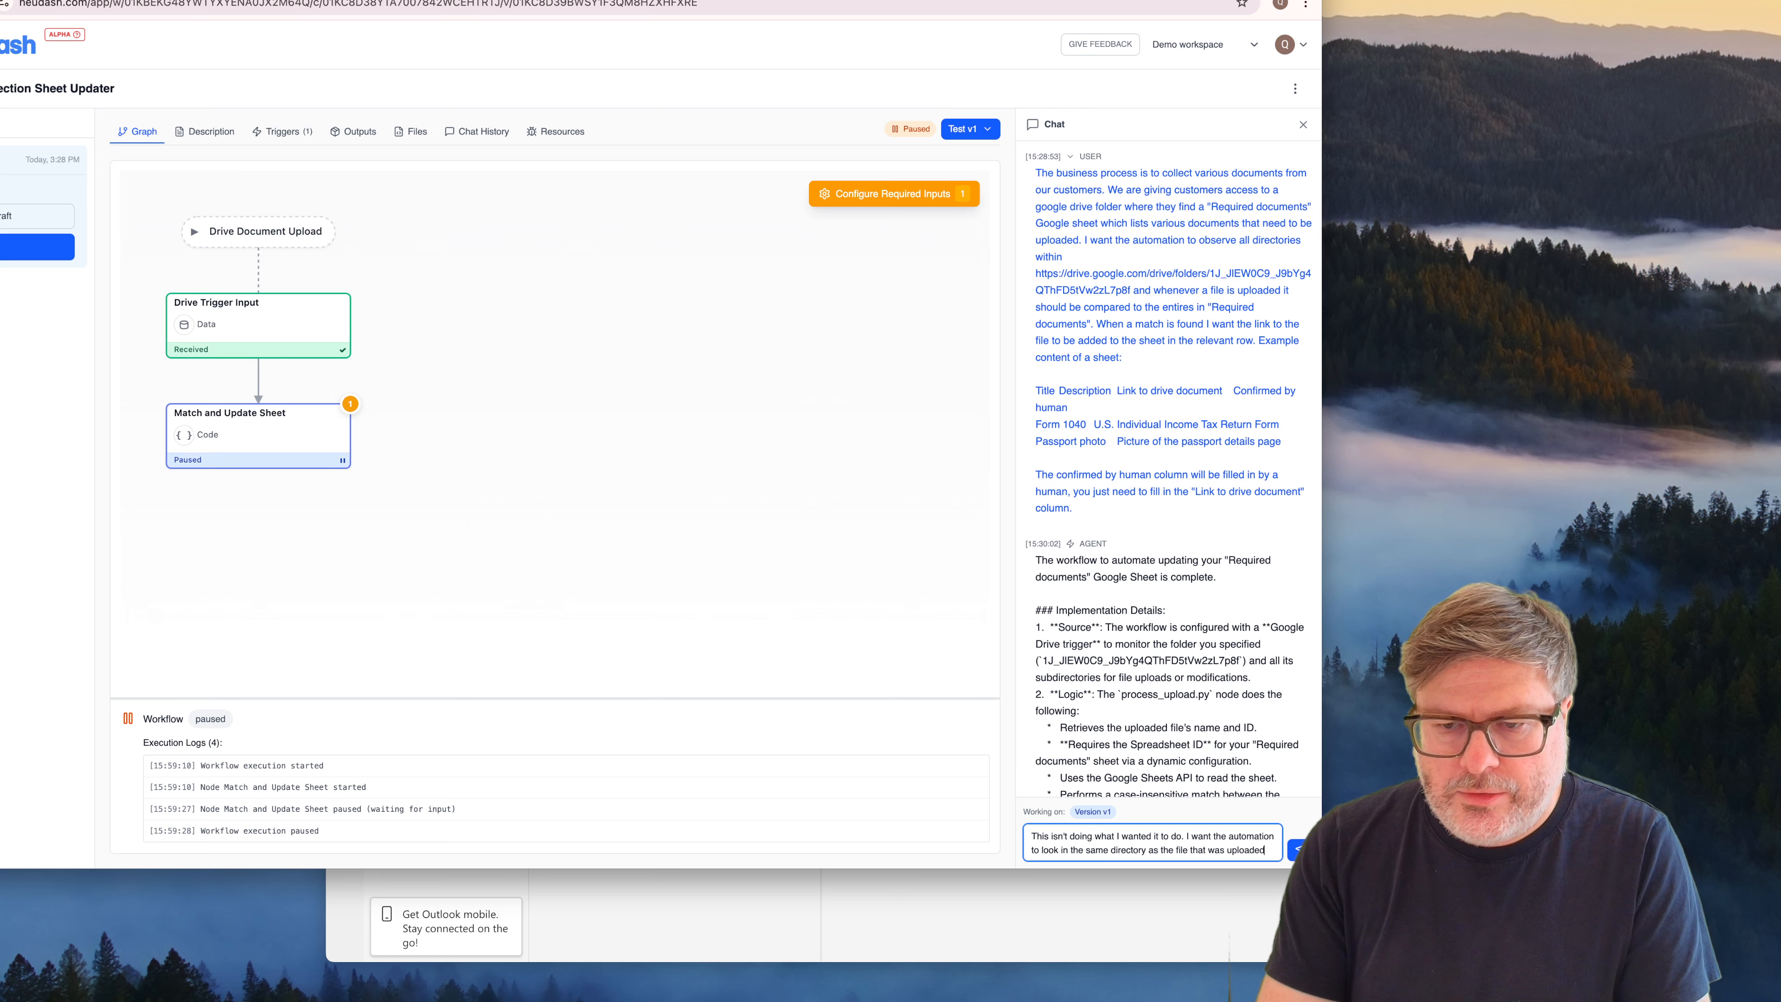
{"action": "type", "text": " and see wheth"}
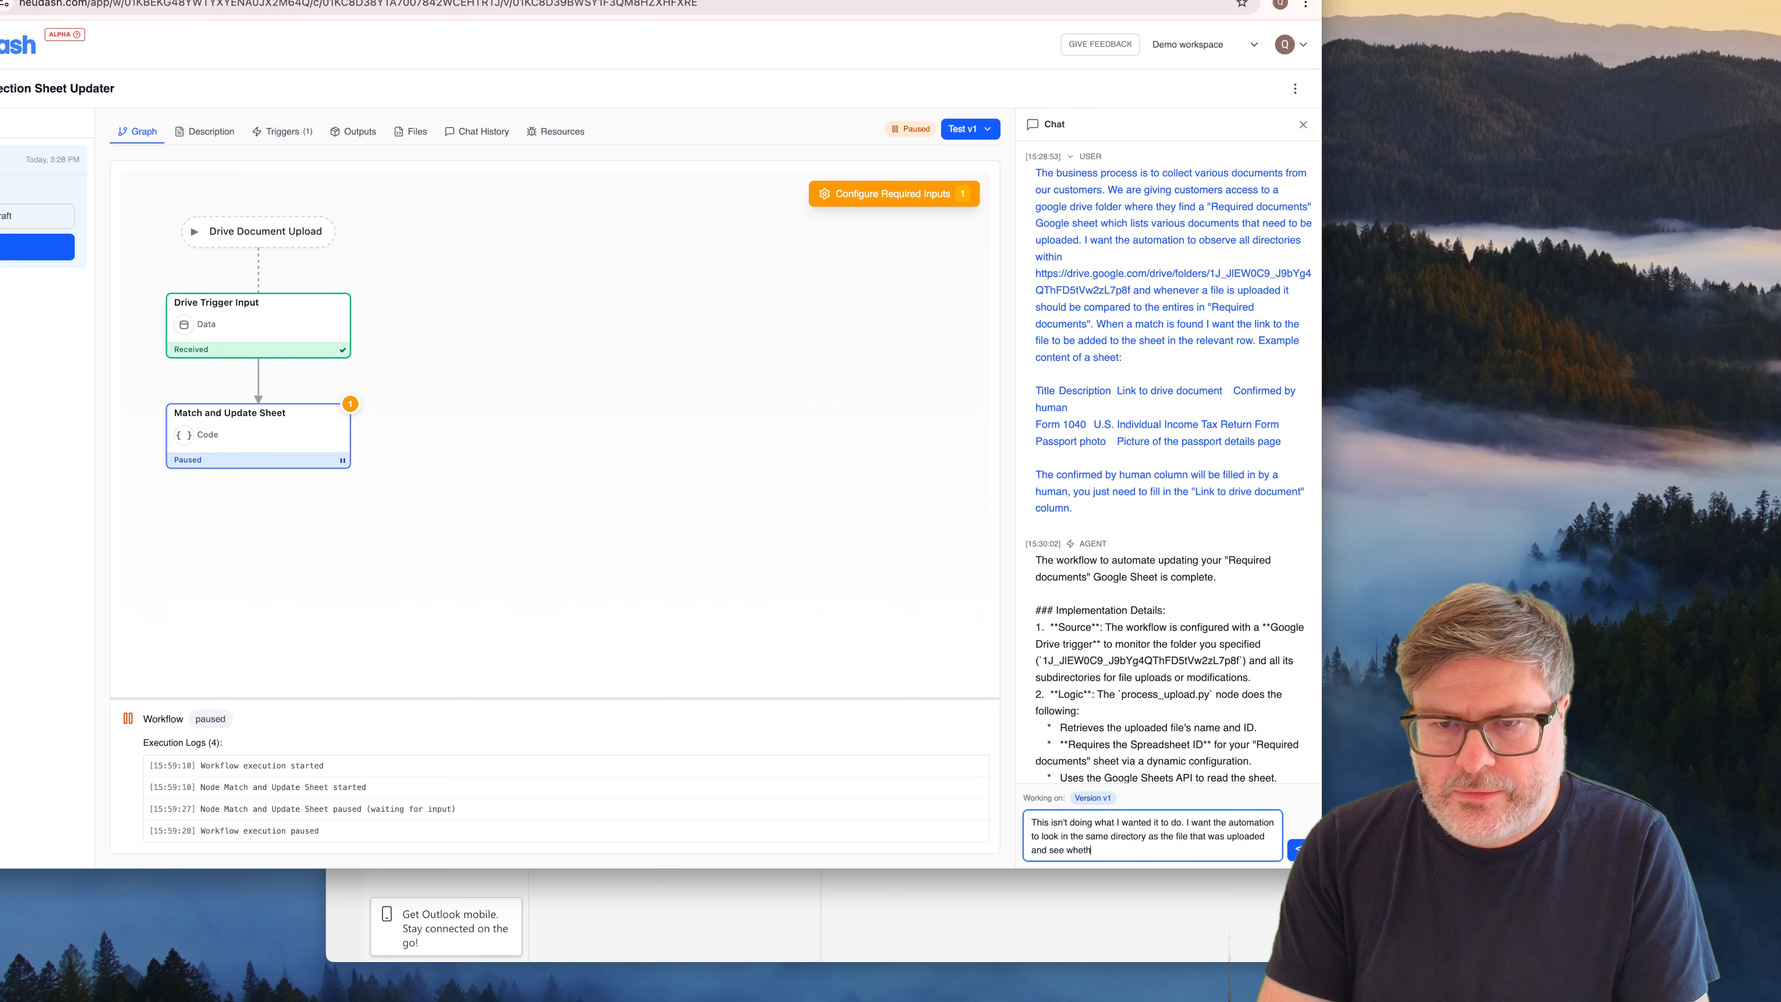
{"action": "type", "text": "er there is a "}
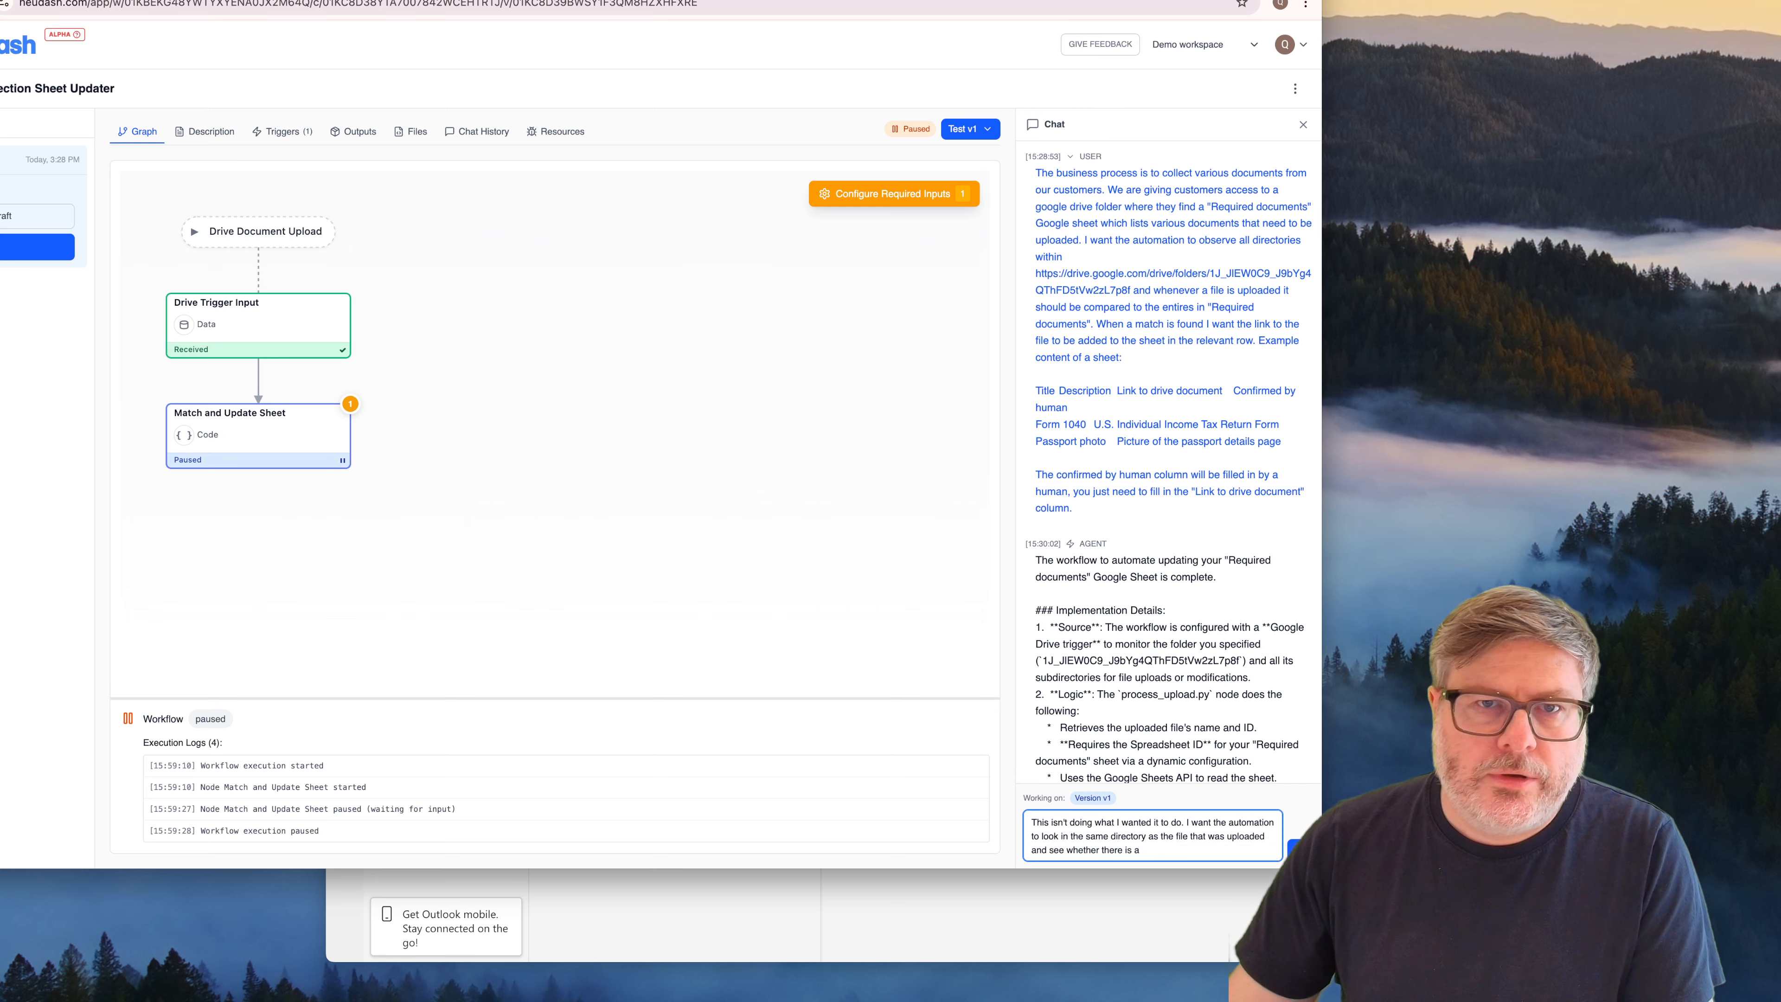
{"action": "type", "text": "\"Re"}
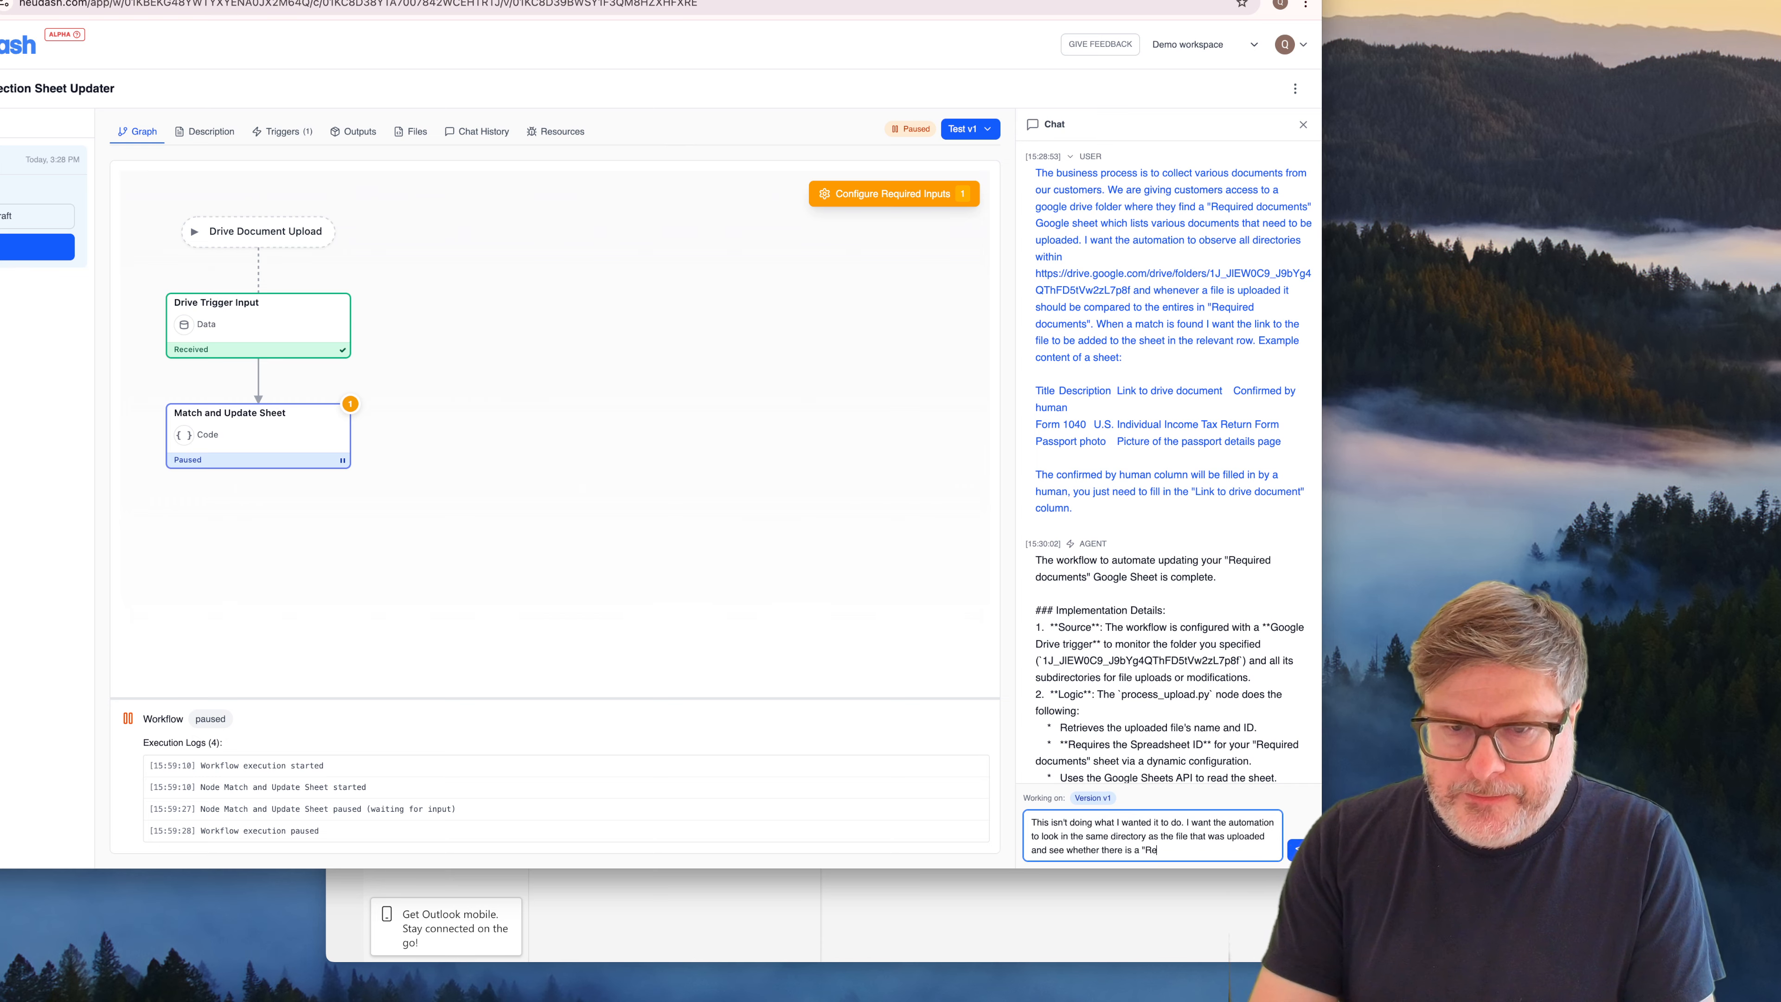
{"action": "type", "text": "quired document"}
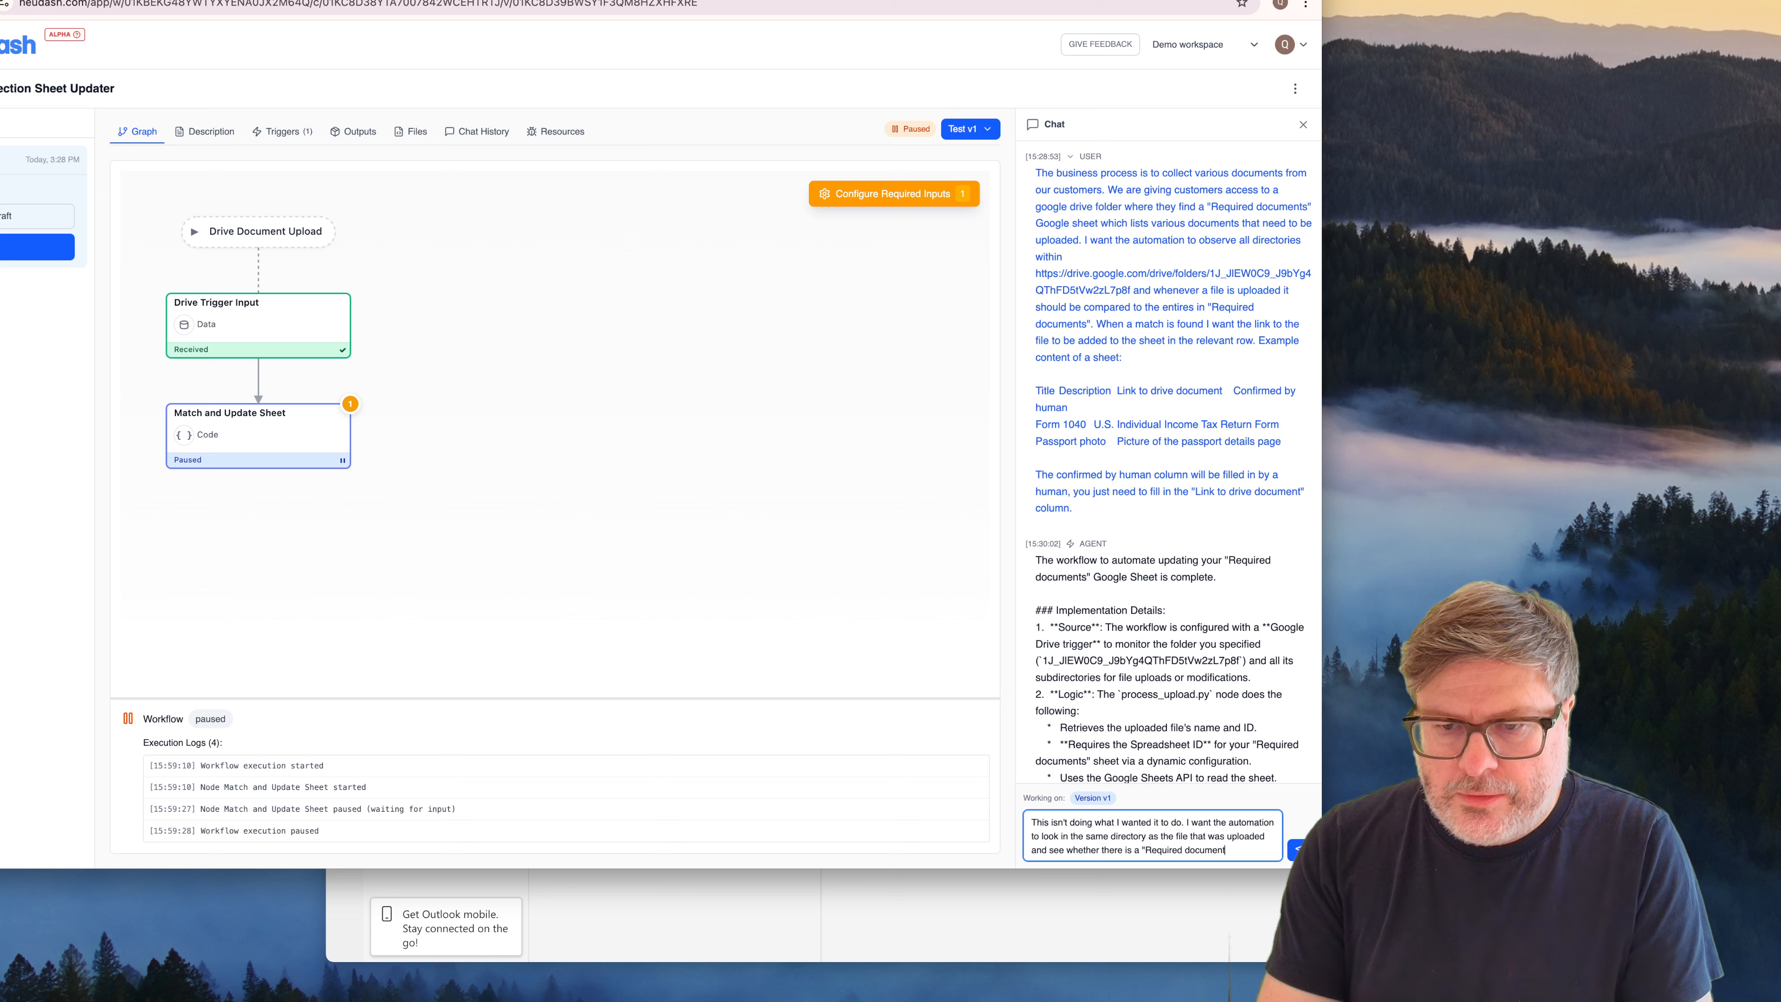
{"action": "type", "text": "s\" spread"}
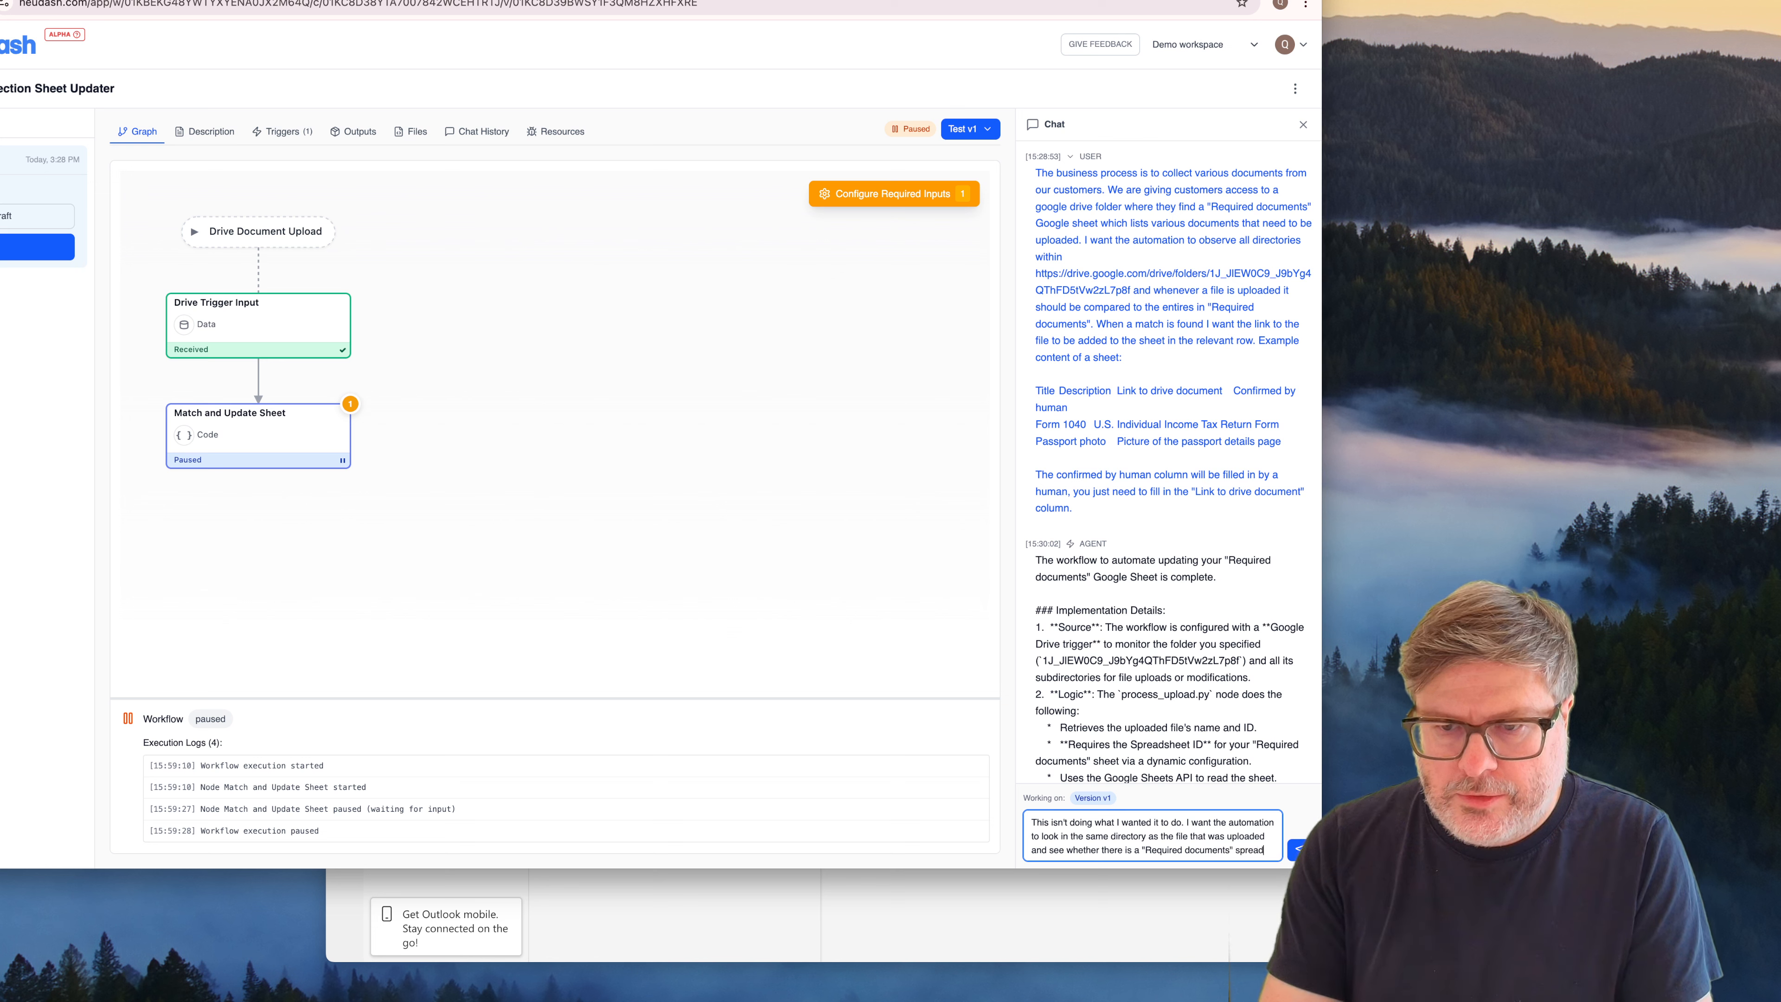
{"action": "type", "text": "sheet. If"}
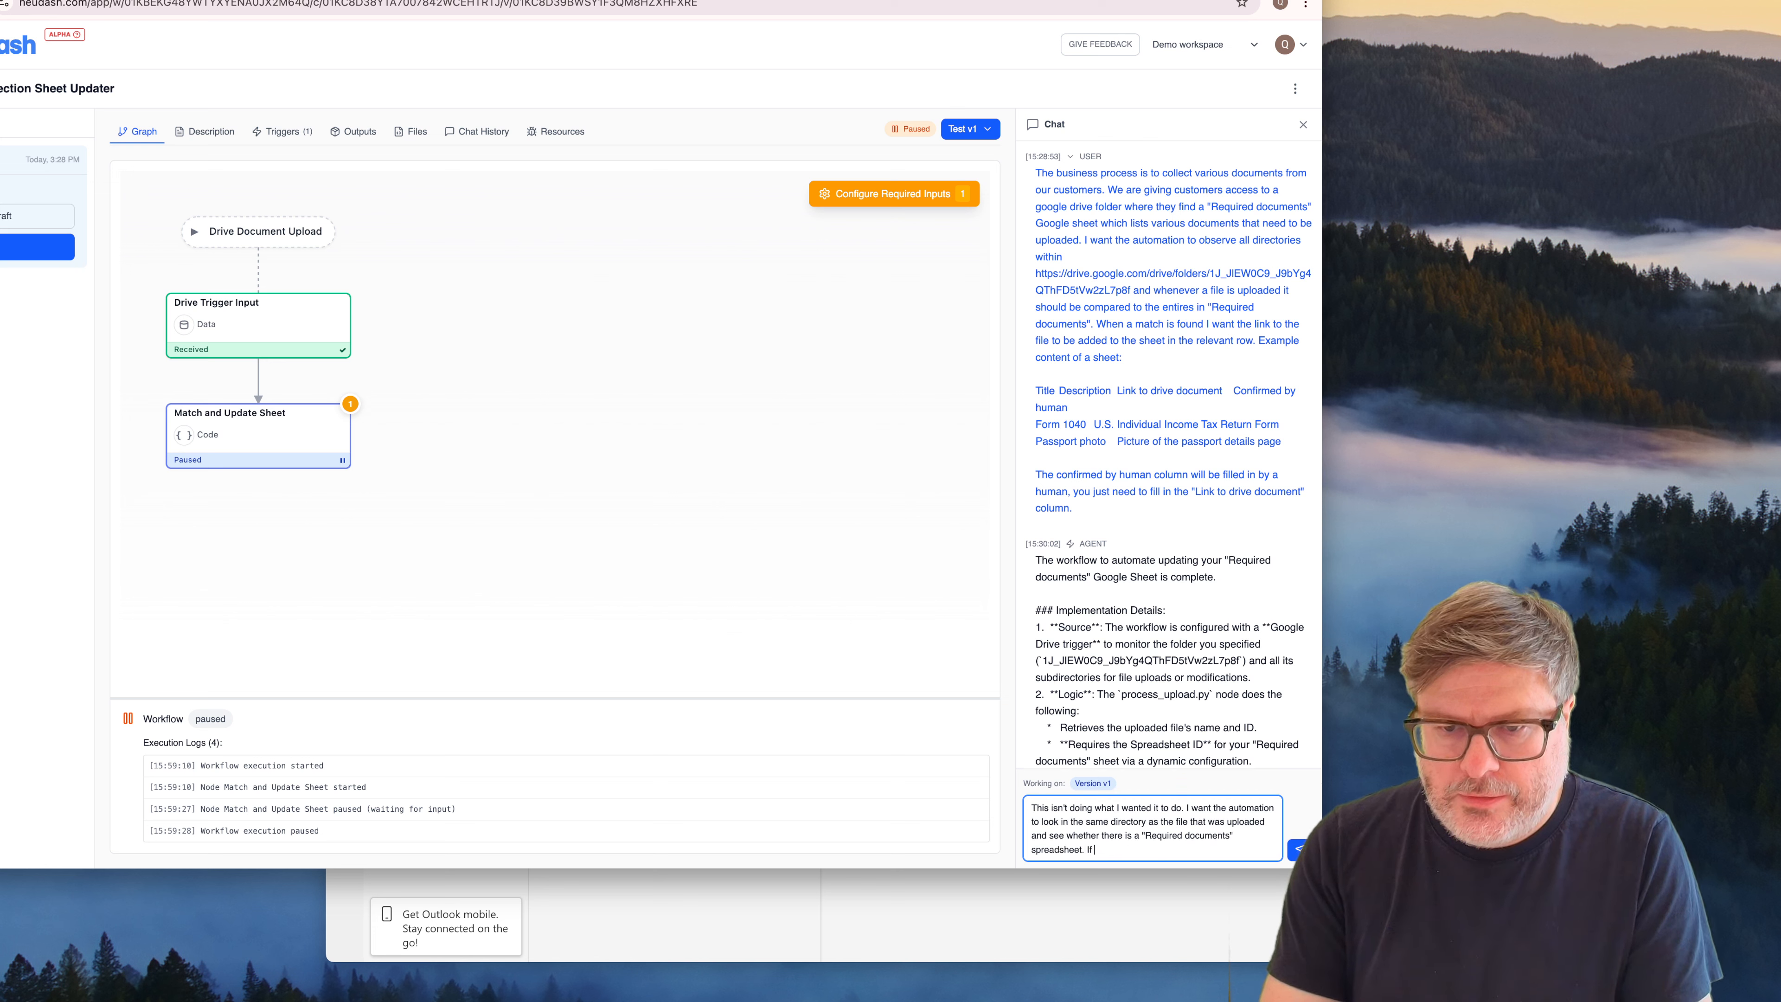
{"action": "type", "text": " so use that"}
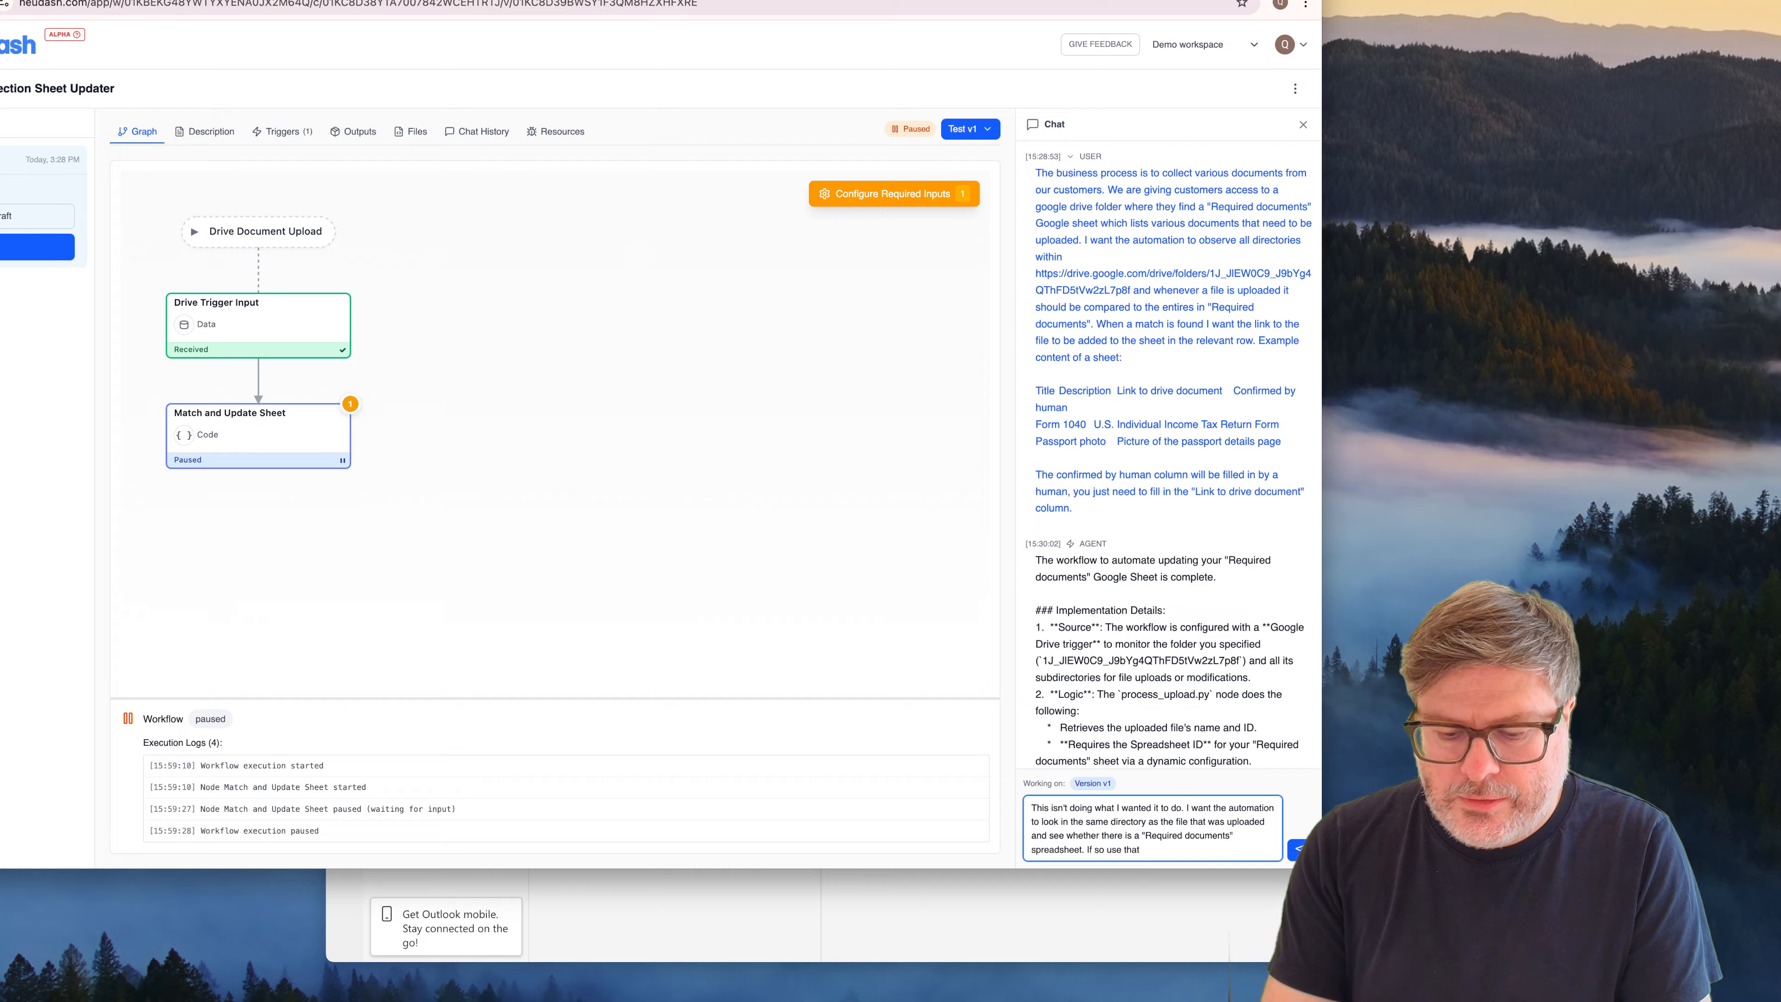
{"action": "type", "text": ", otherwise ig"}
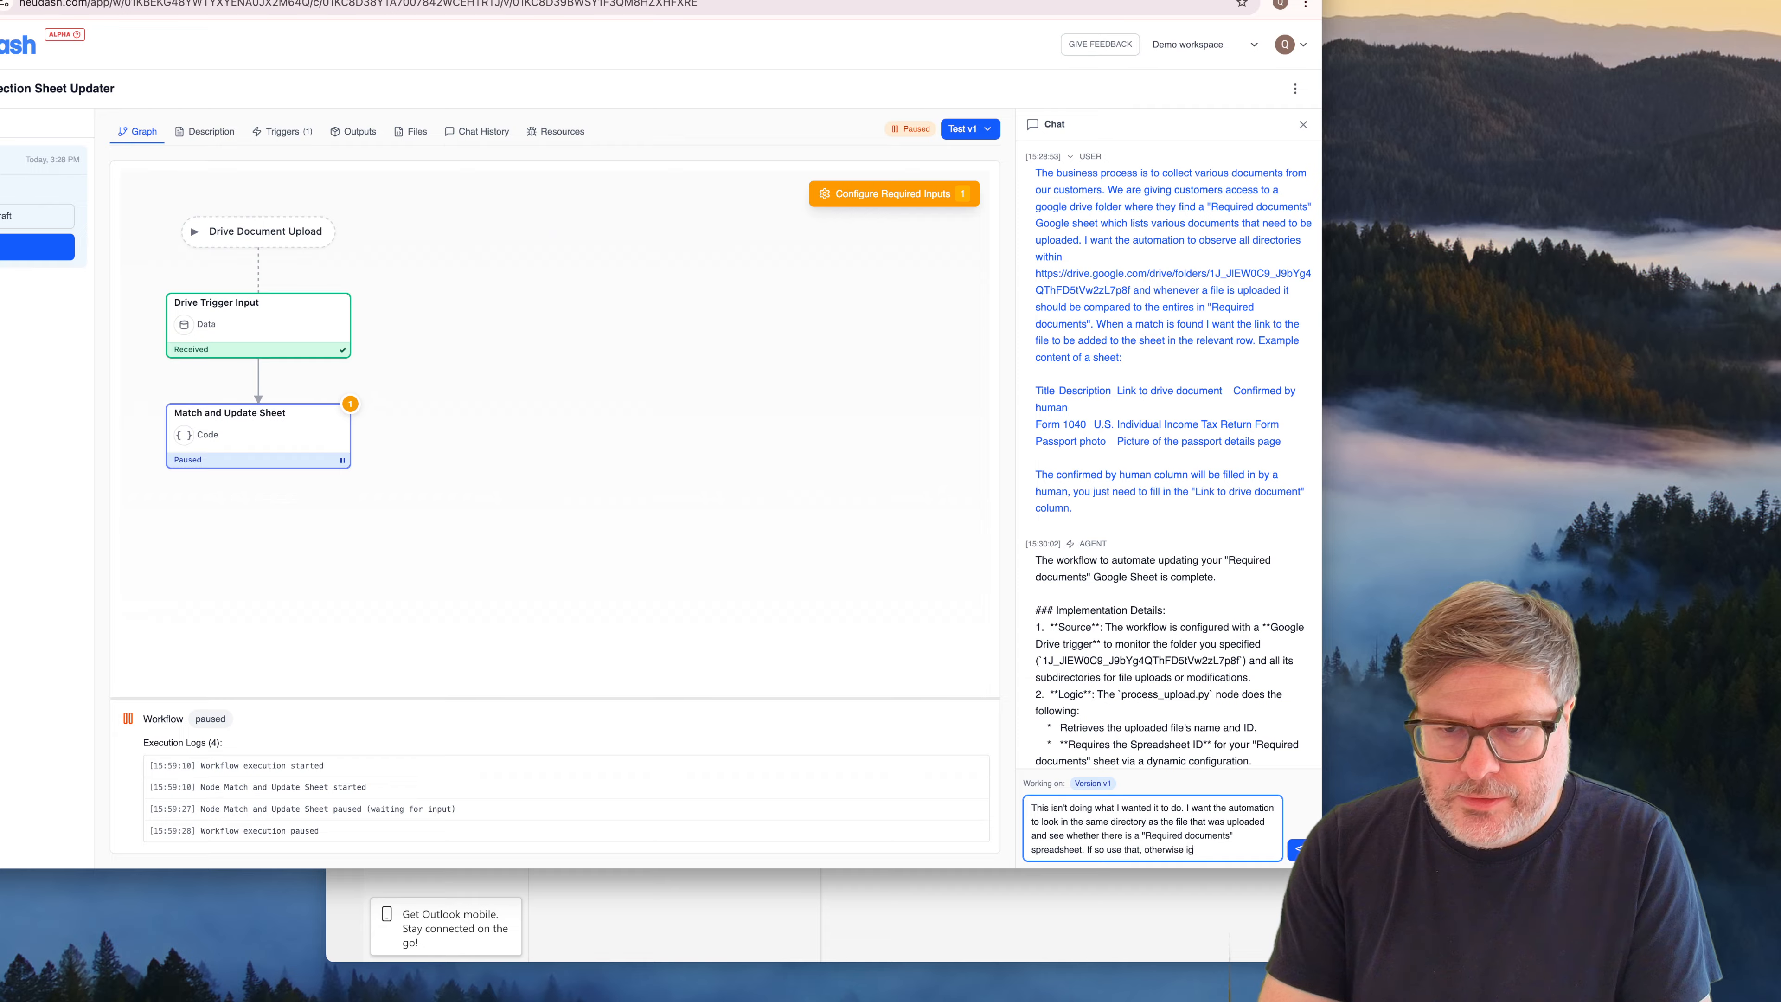
{"action": "type", "text": "nore the file."}
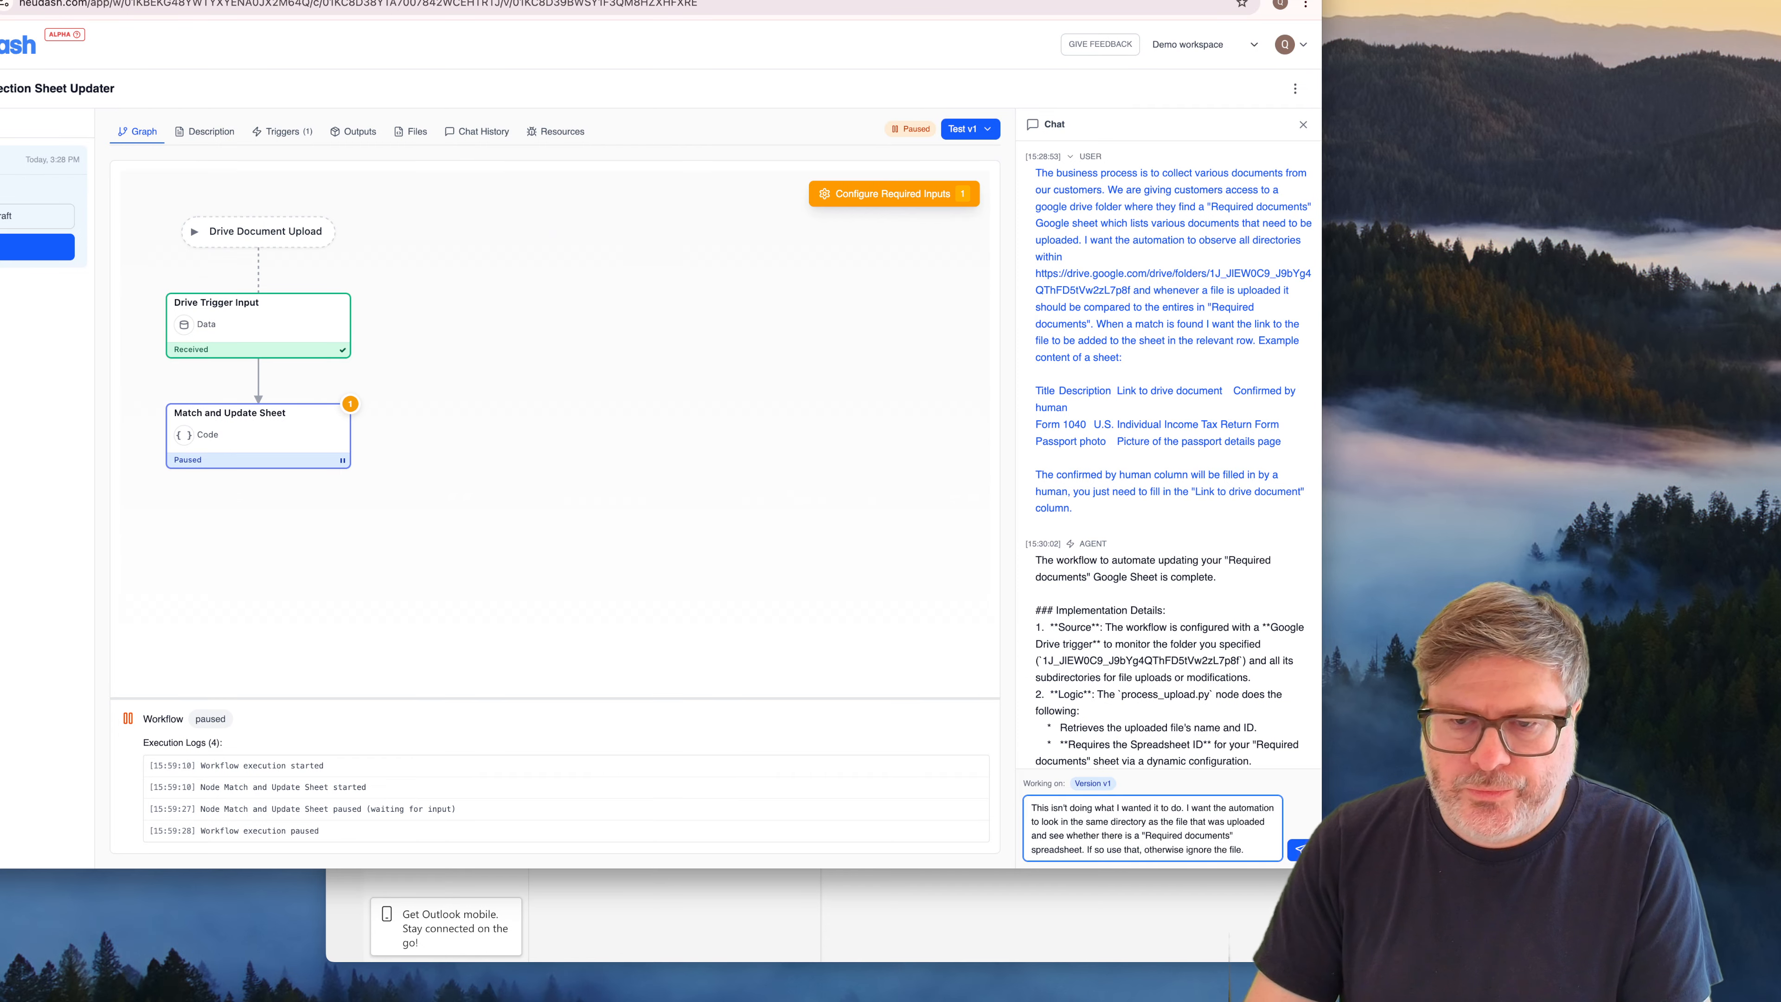
{"action": "key", "text": "Return"}
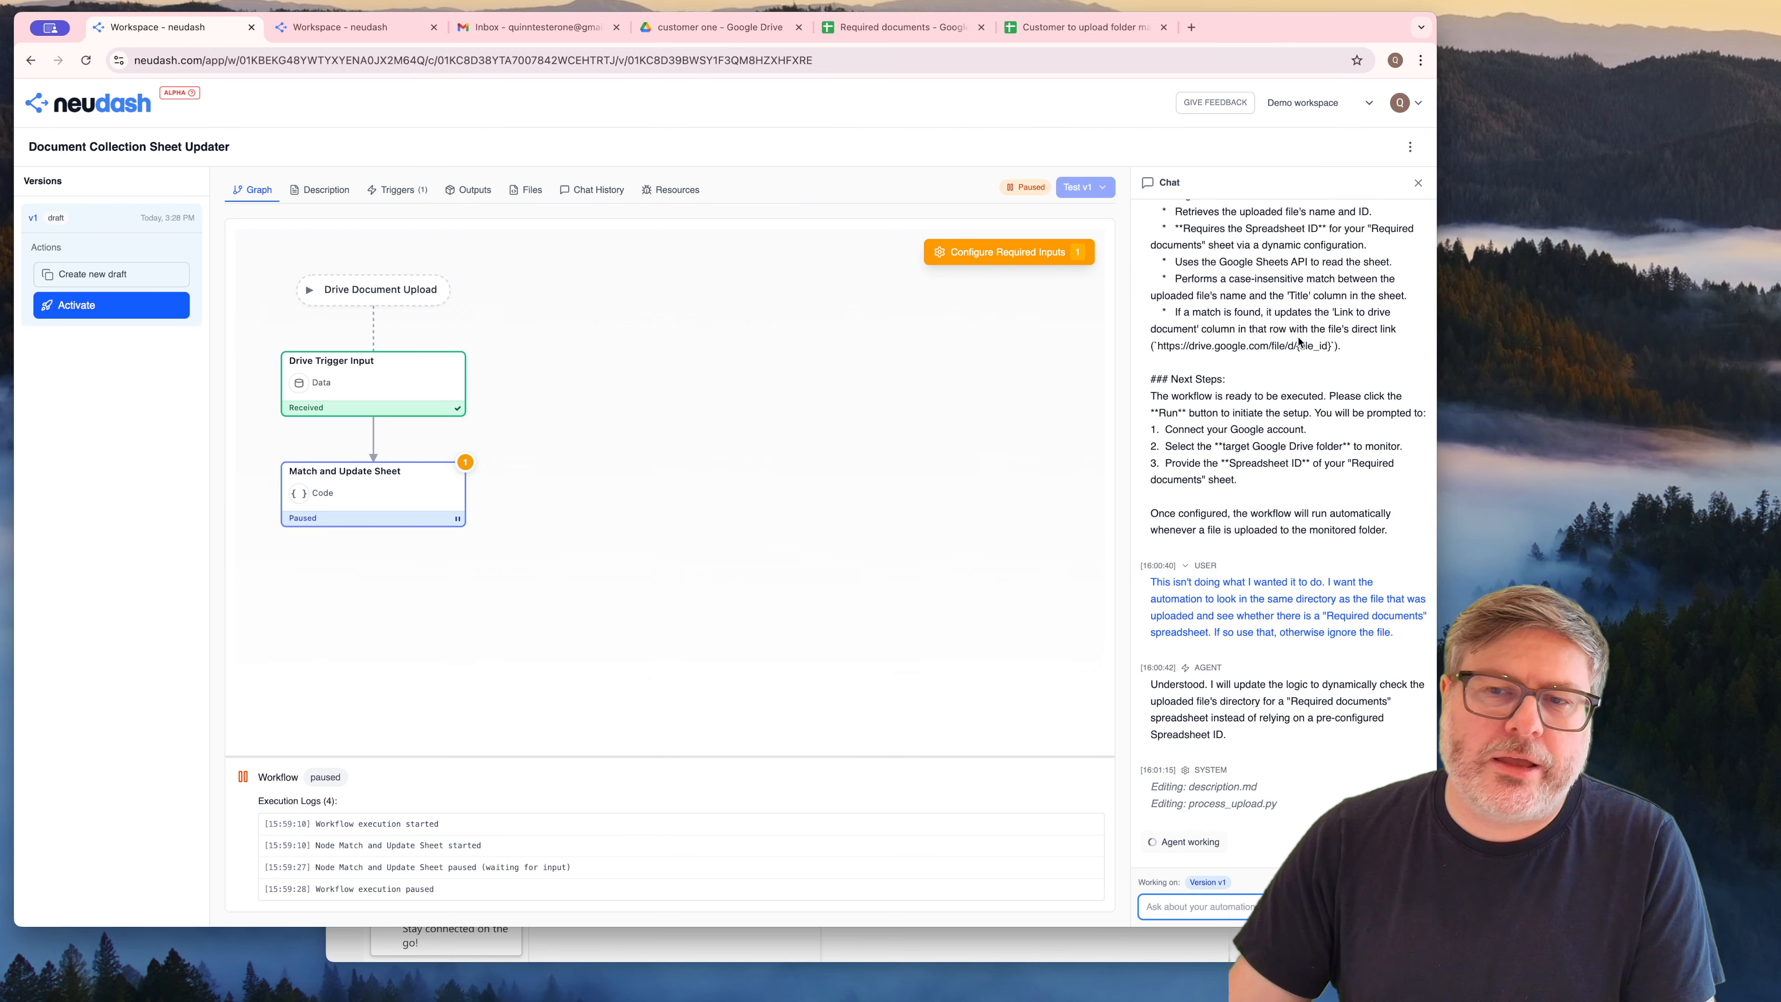
Review the original request and the agent's updated implementation details in the chat, and open and dismiss the pending required input
{"action": "scroll", "coordinate": [1298, 339], "scroll_direction": "up", "scroll_amount": 10}
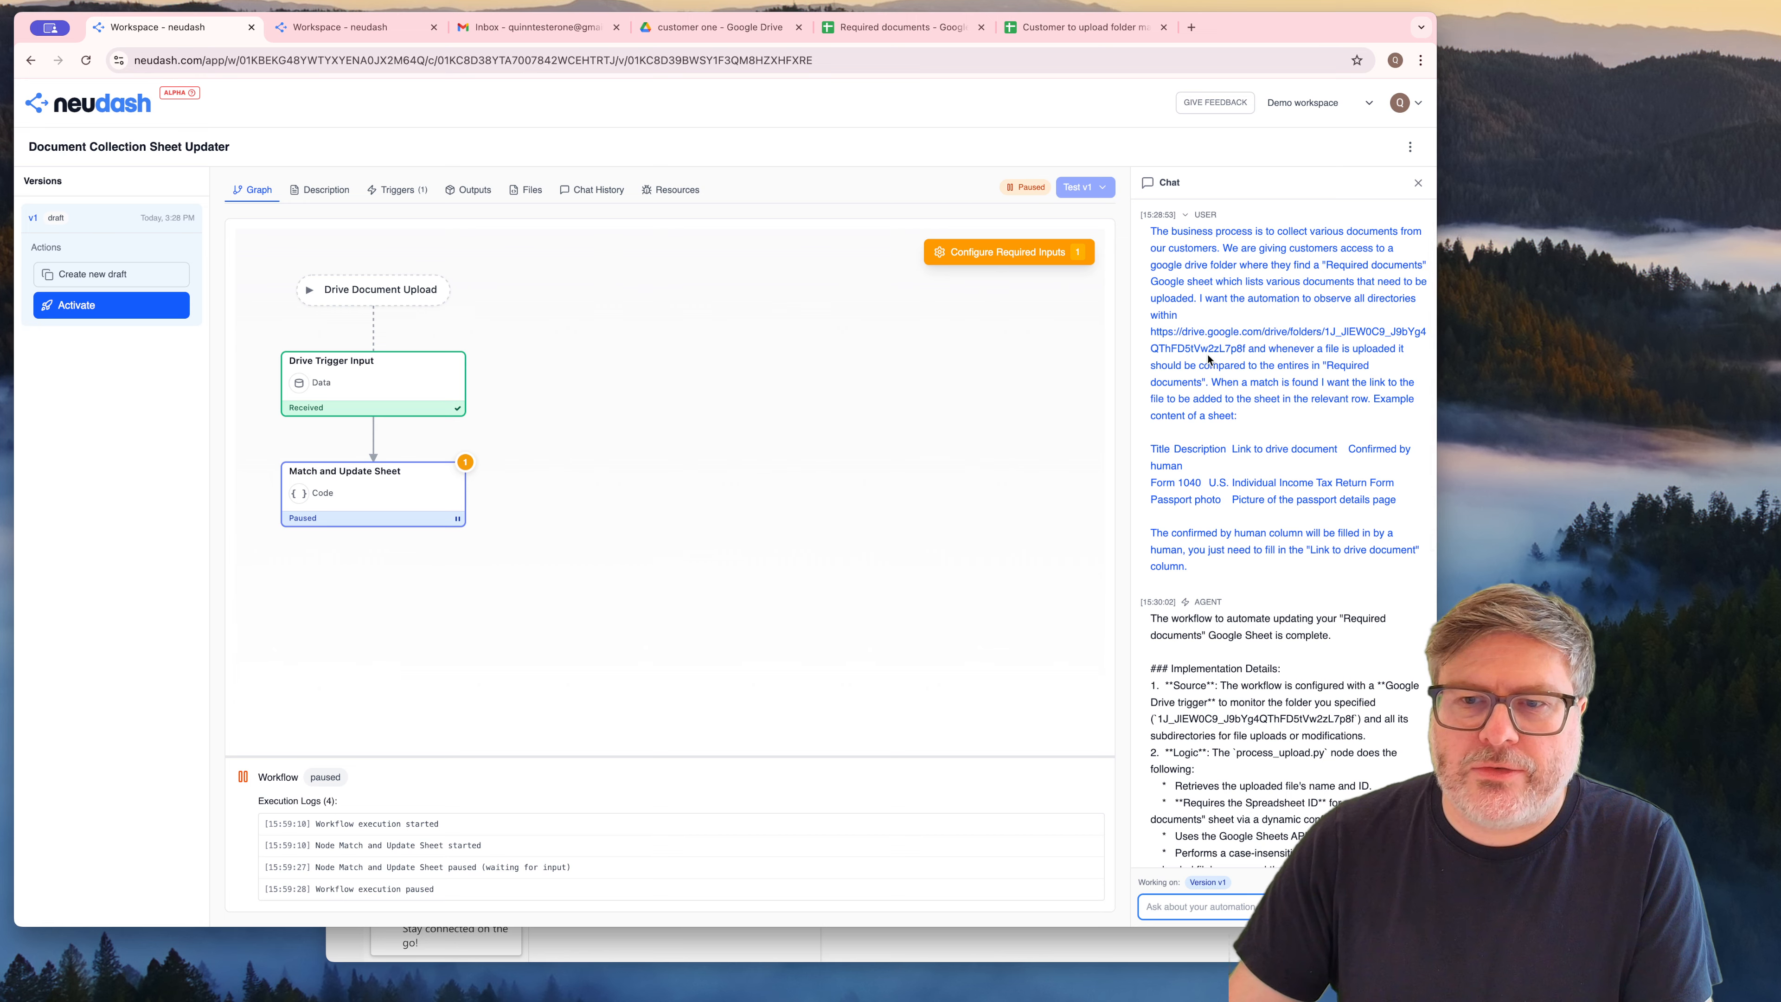
{"action": "scroll", "coordinate": [1289, 361], "scroll_direction": "down", "scroll_amount": 10}
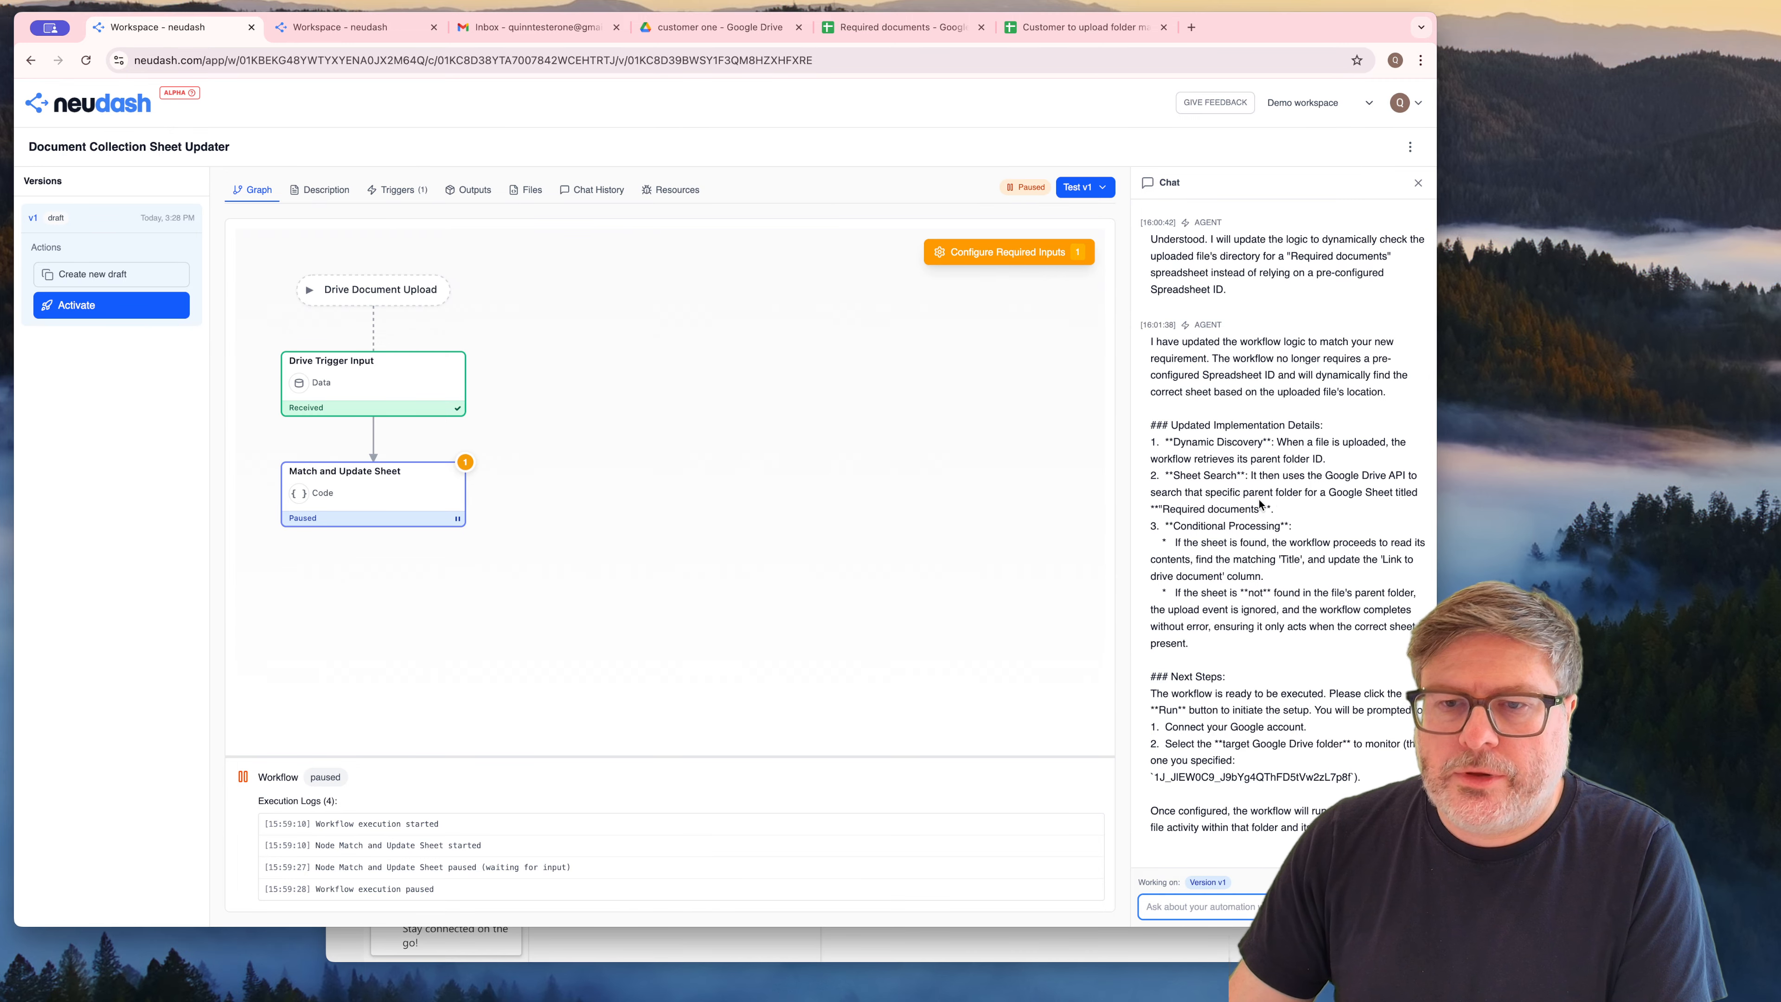
{"action": "left_click", "coordinate": [1025, 250]}
{"action": "left_click", "coordinate": [907, 420]}
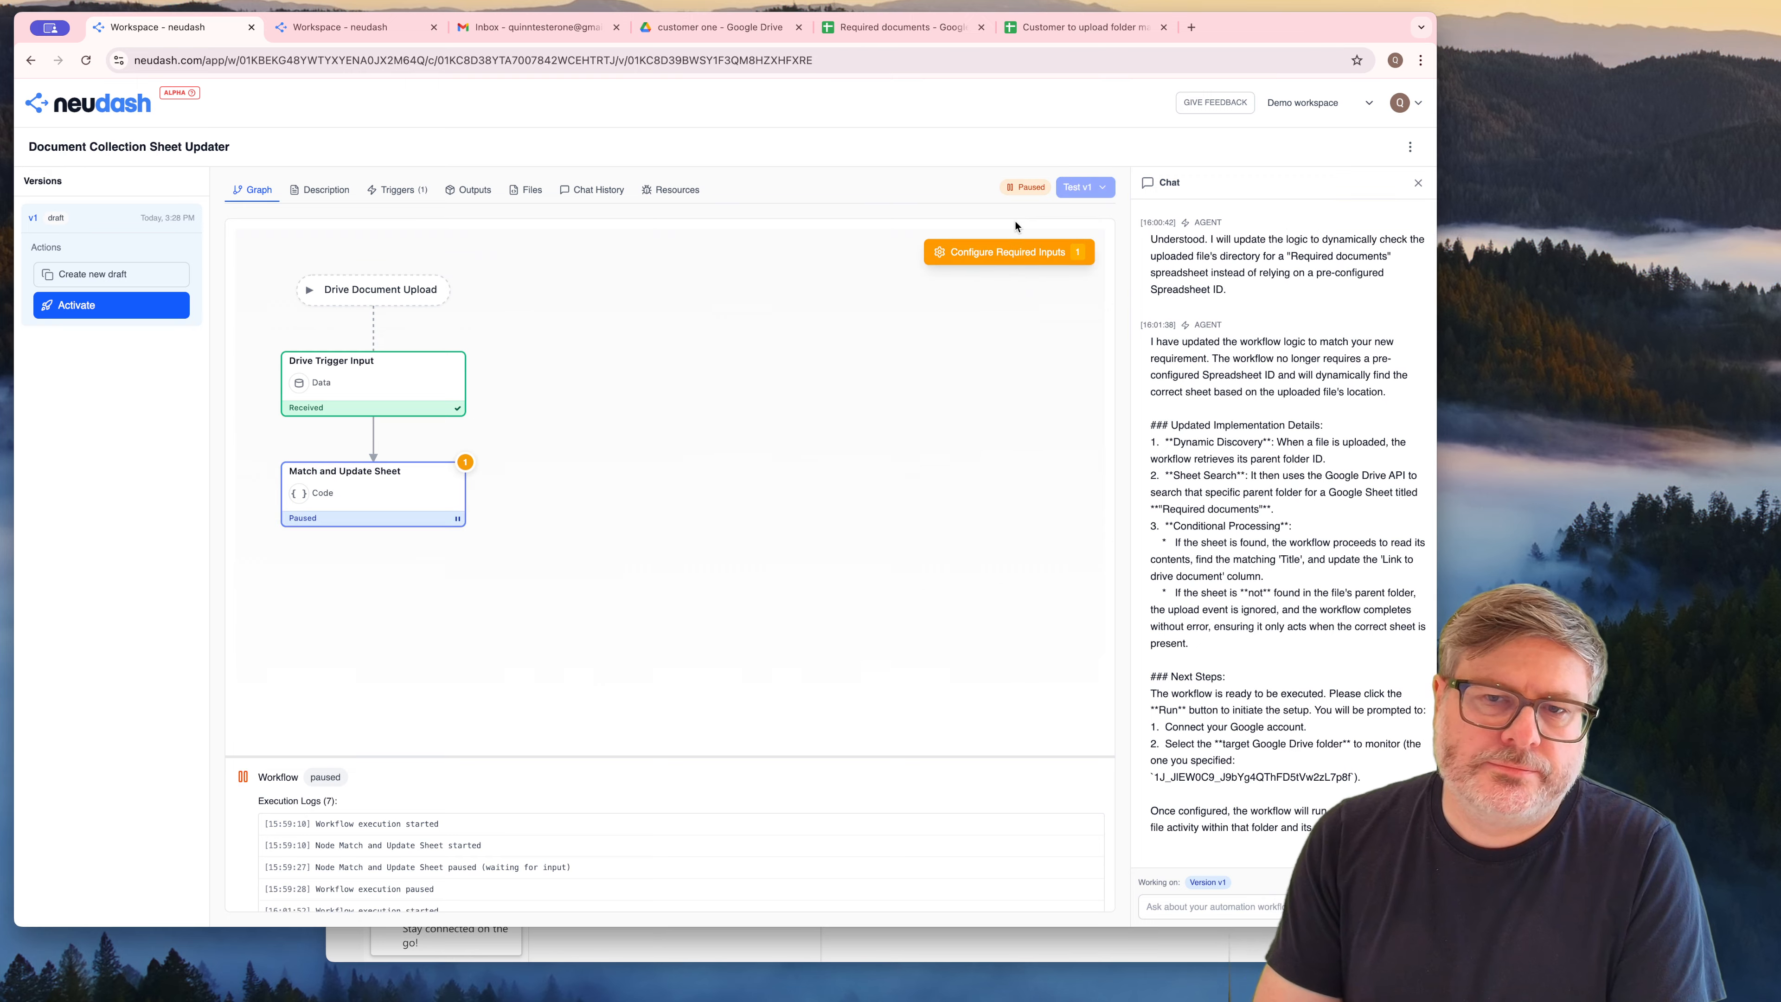
Choose the "test gmail" Google connection for the Match and Update Sheet node's required input and start granting its missing permissions
{"action": "left_click", "coordinate": [1013, 251]}
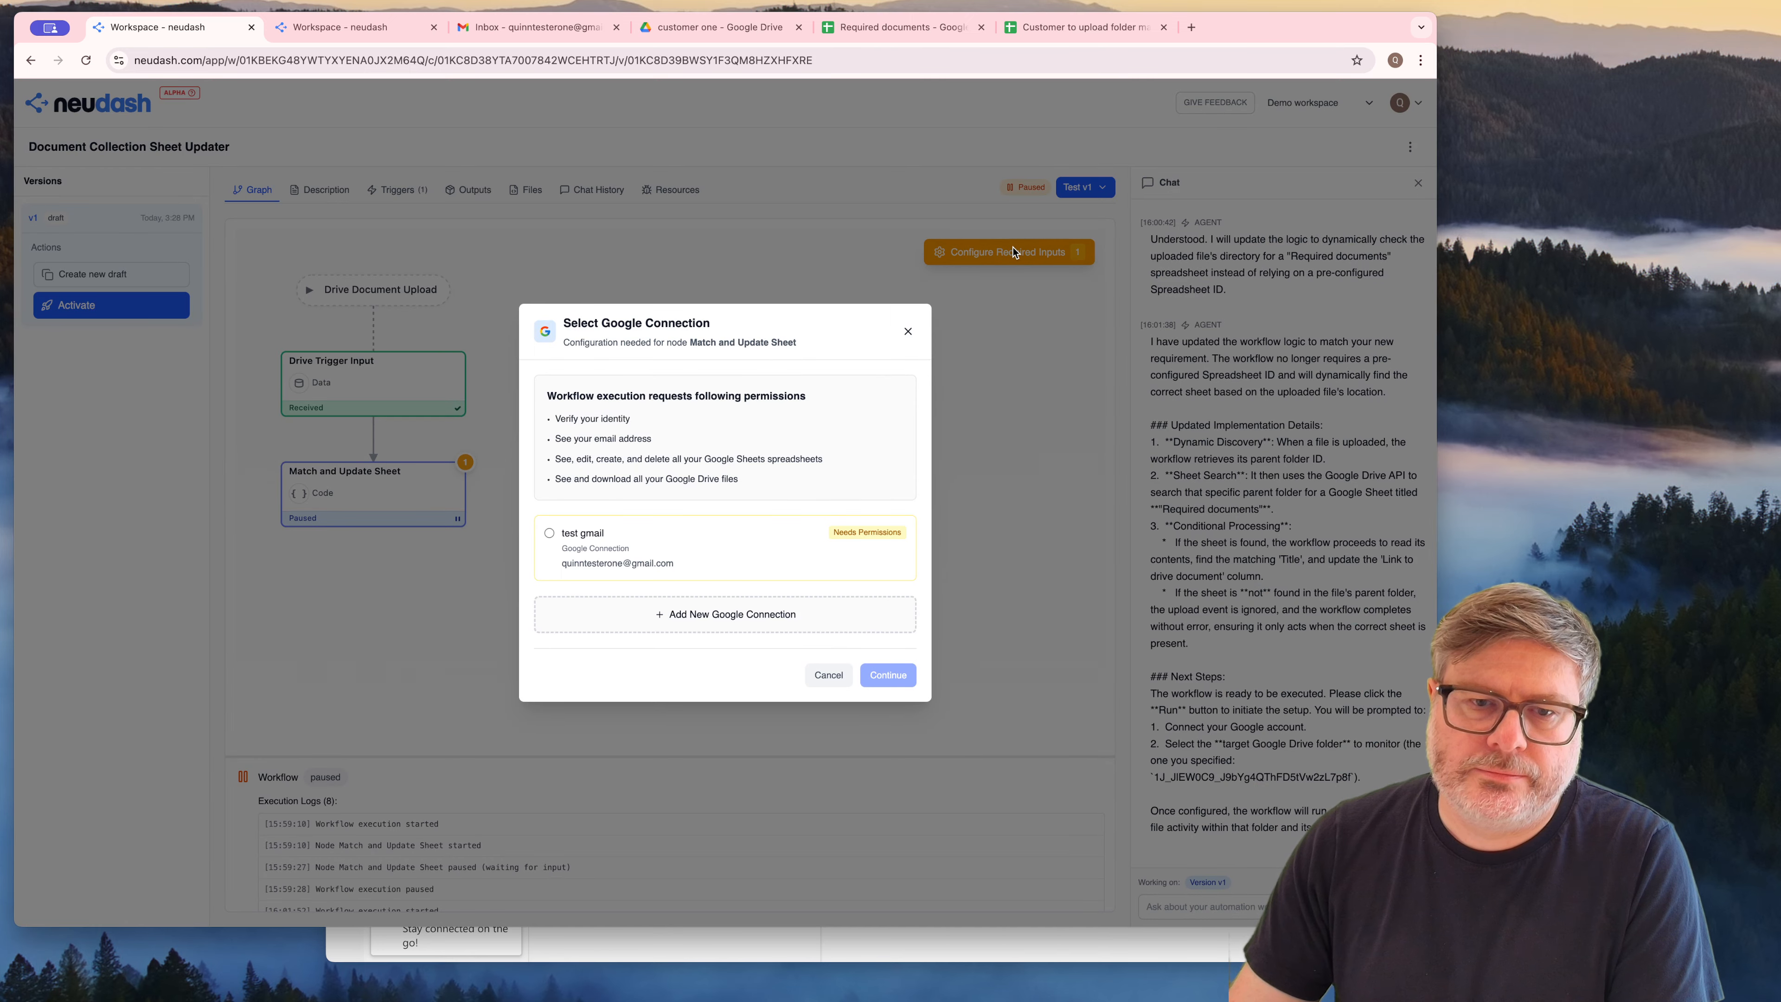
{"action": "left_click", "coordinate": [587, 562]}
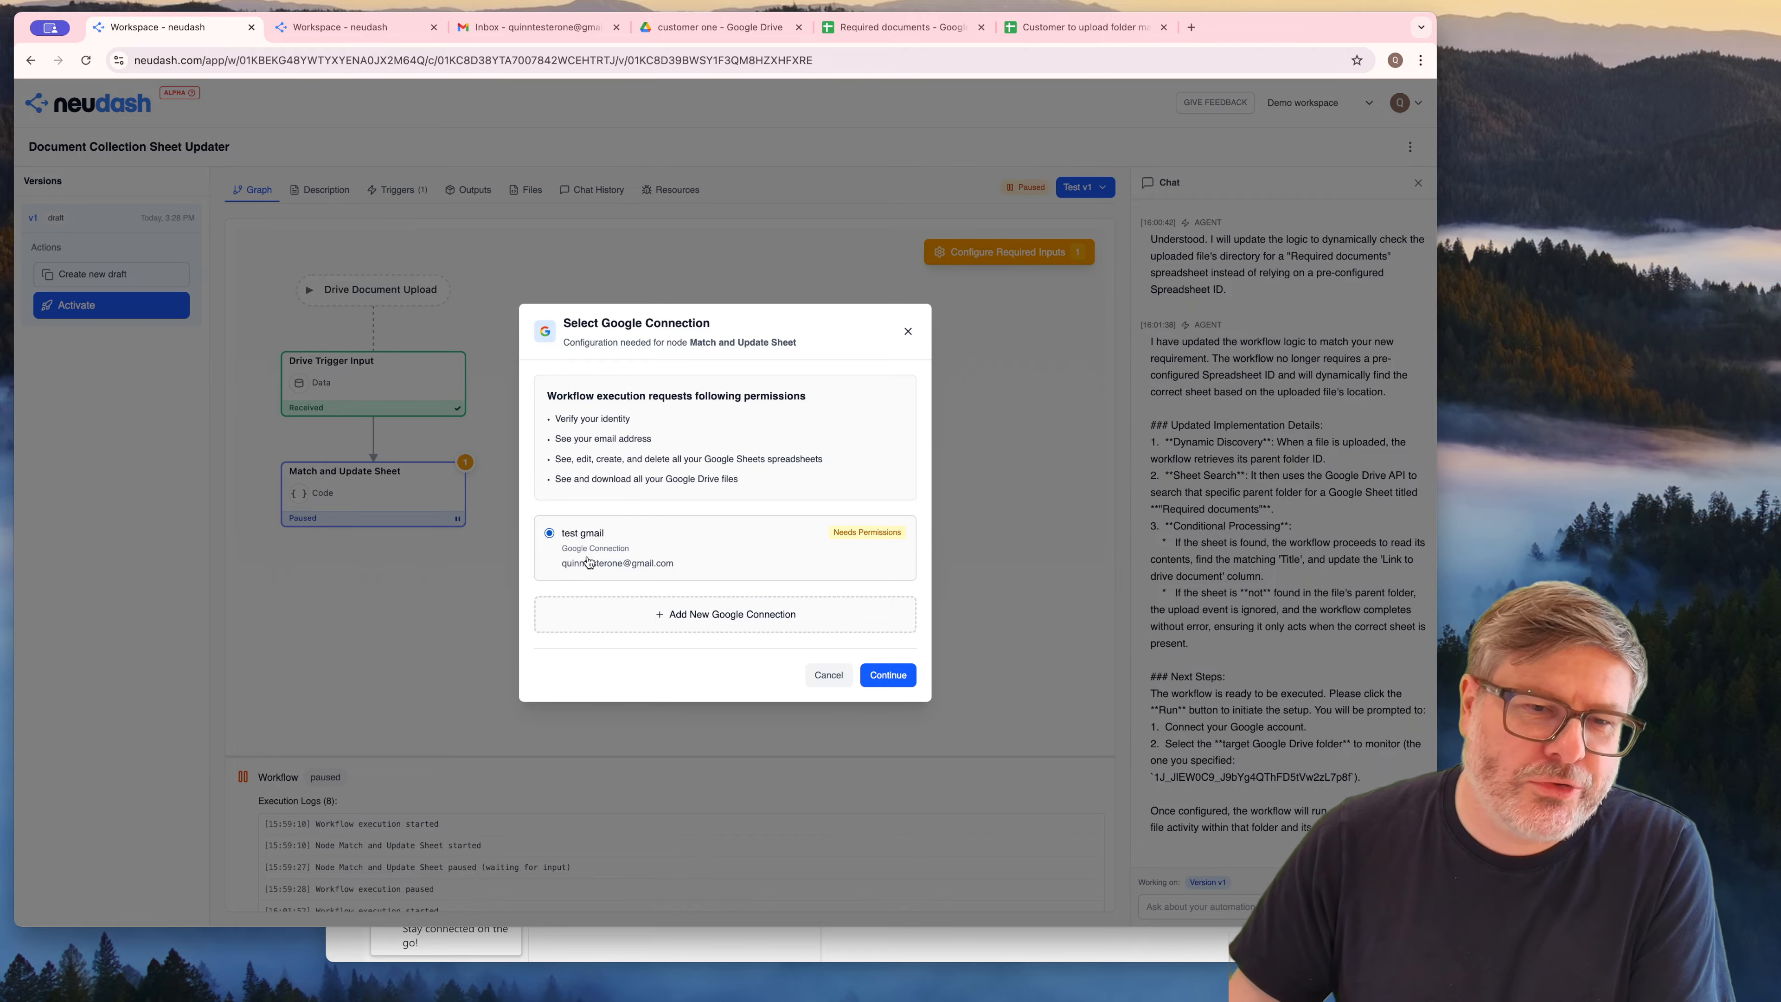
{"action": "left_click", "coordinate": [885, 675]}
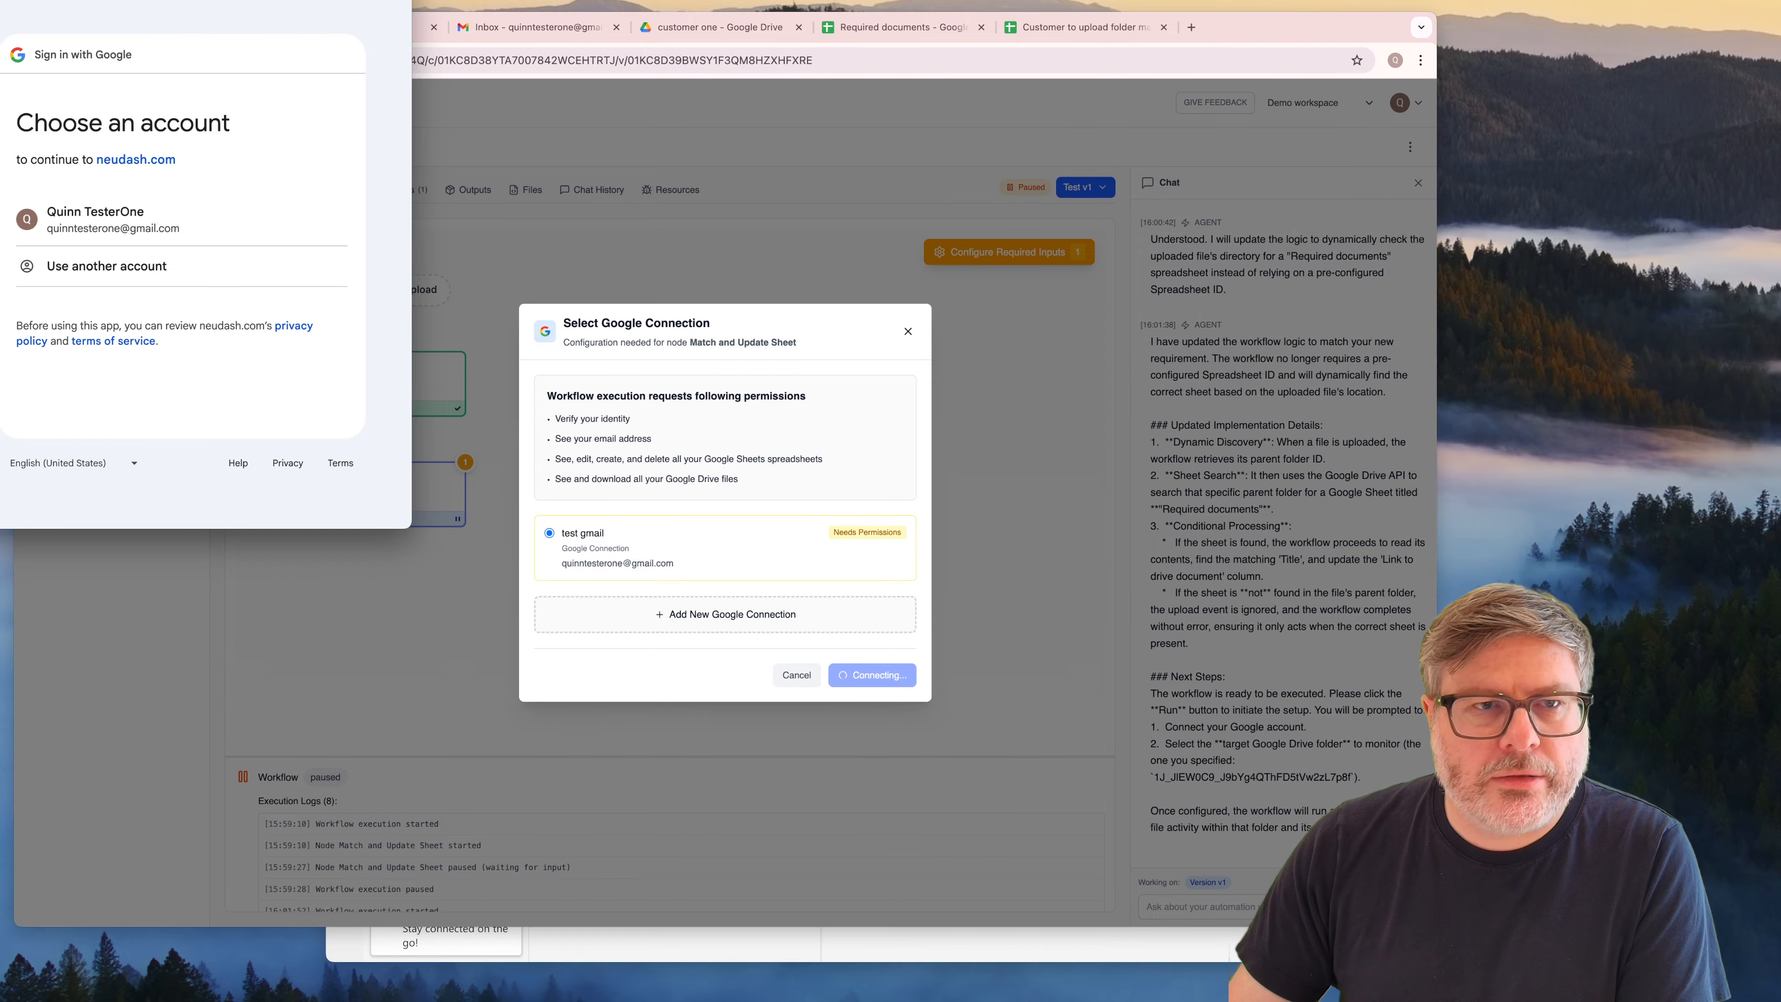
Authorize neudash.com with the test Google account despite the unverified-app warning, grant the requested access, and continue the paused workflow with that connection
{"action": "left_click_drag", "start_coordinate": [261, 0], "coordinate": [359, 217]}
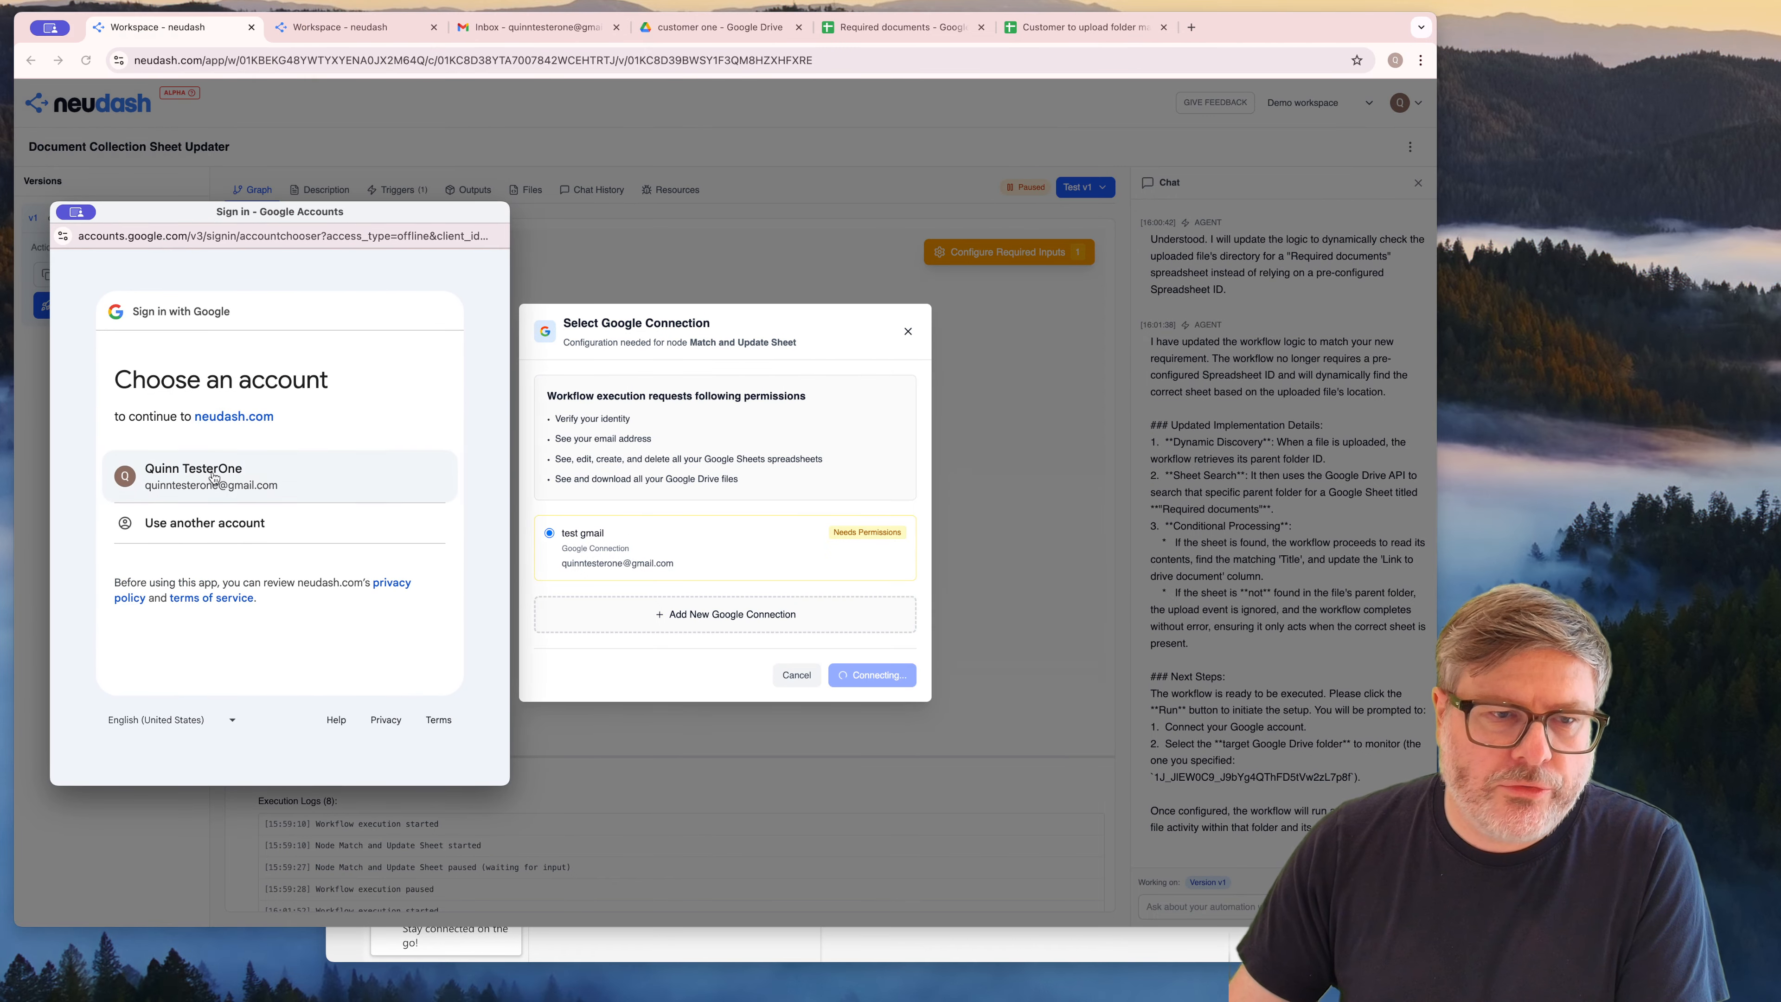
{"action": "left_click", "coordinate": [181, 468]}
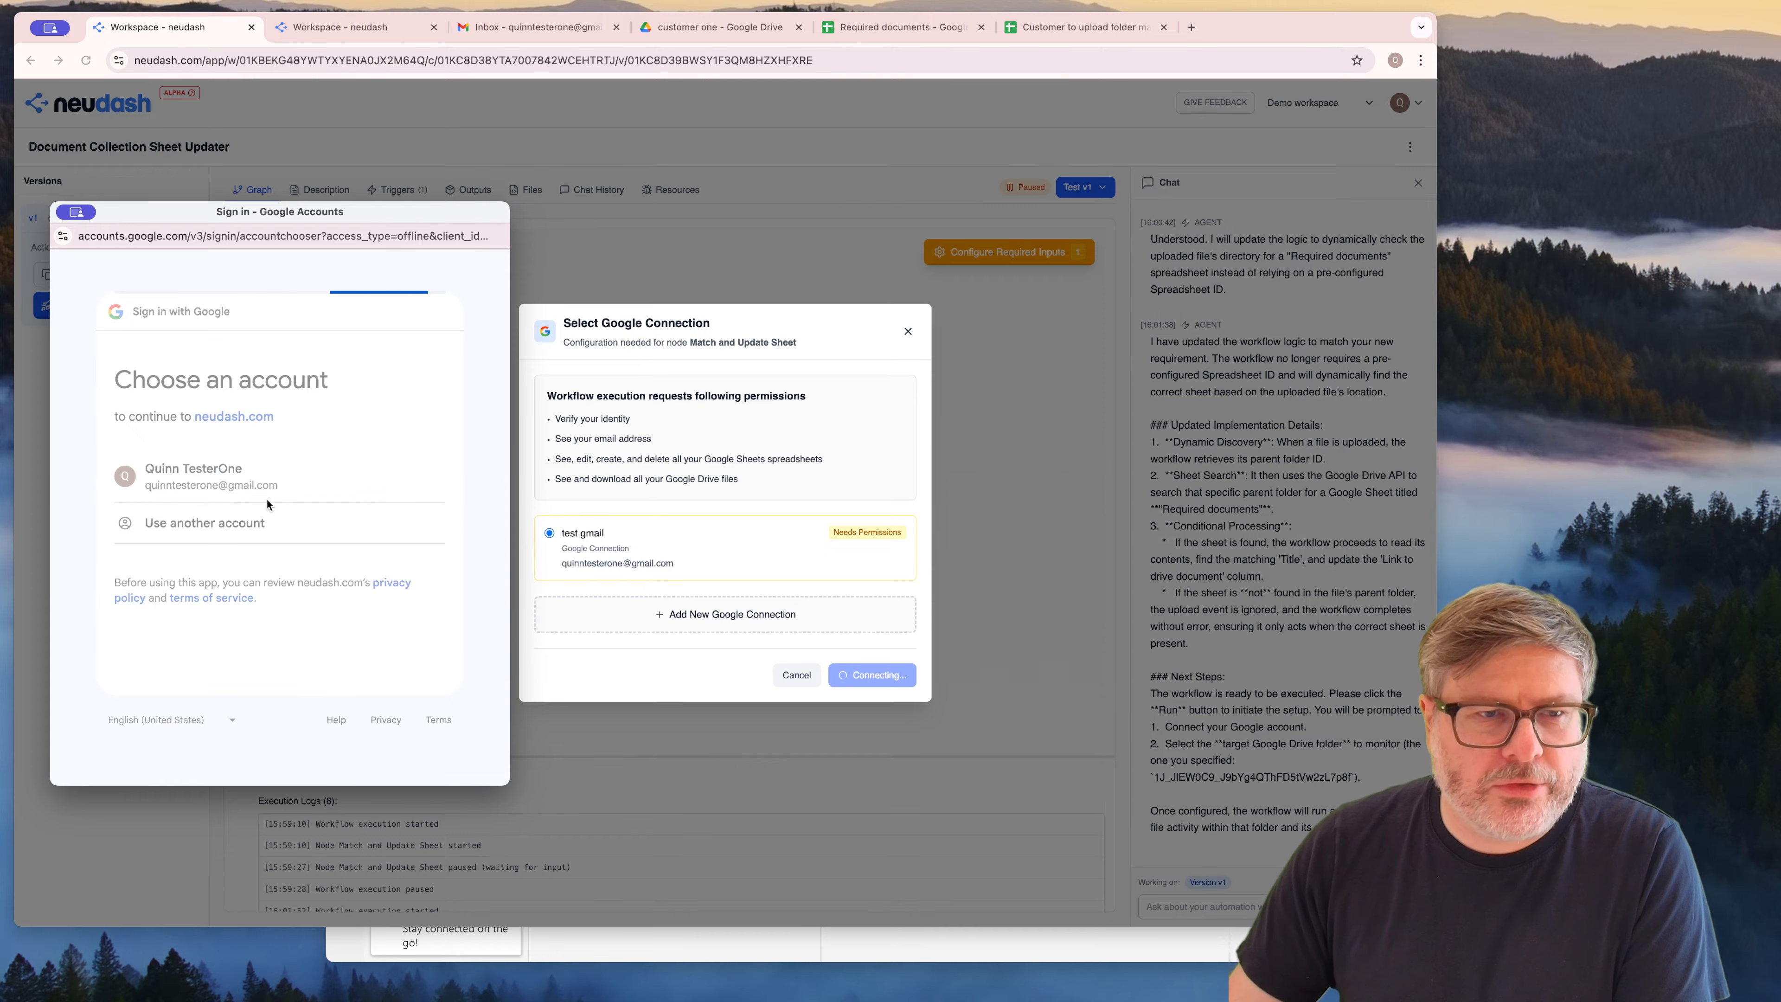
{"action": "left_click", "coordinate": [94, 515]}
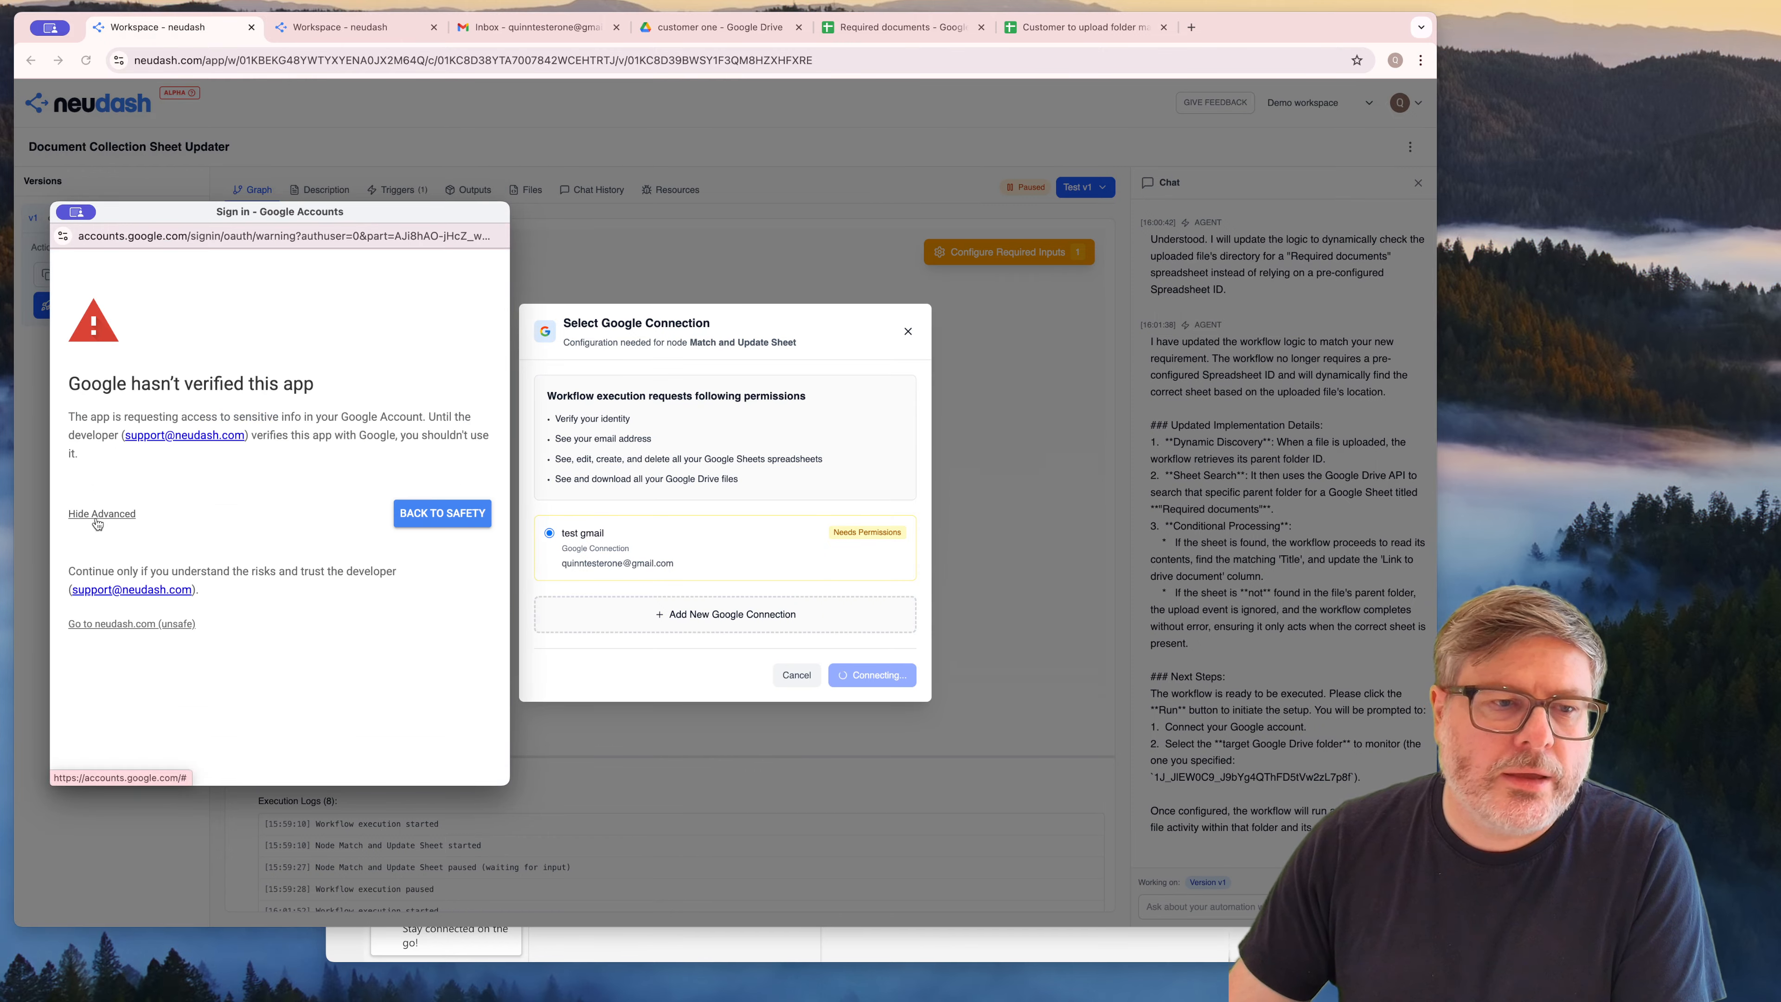
{"action": "left_click", "coordinate": [140, 625]}
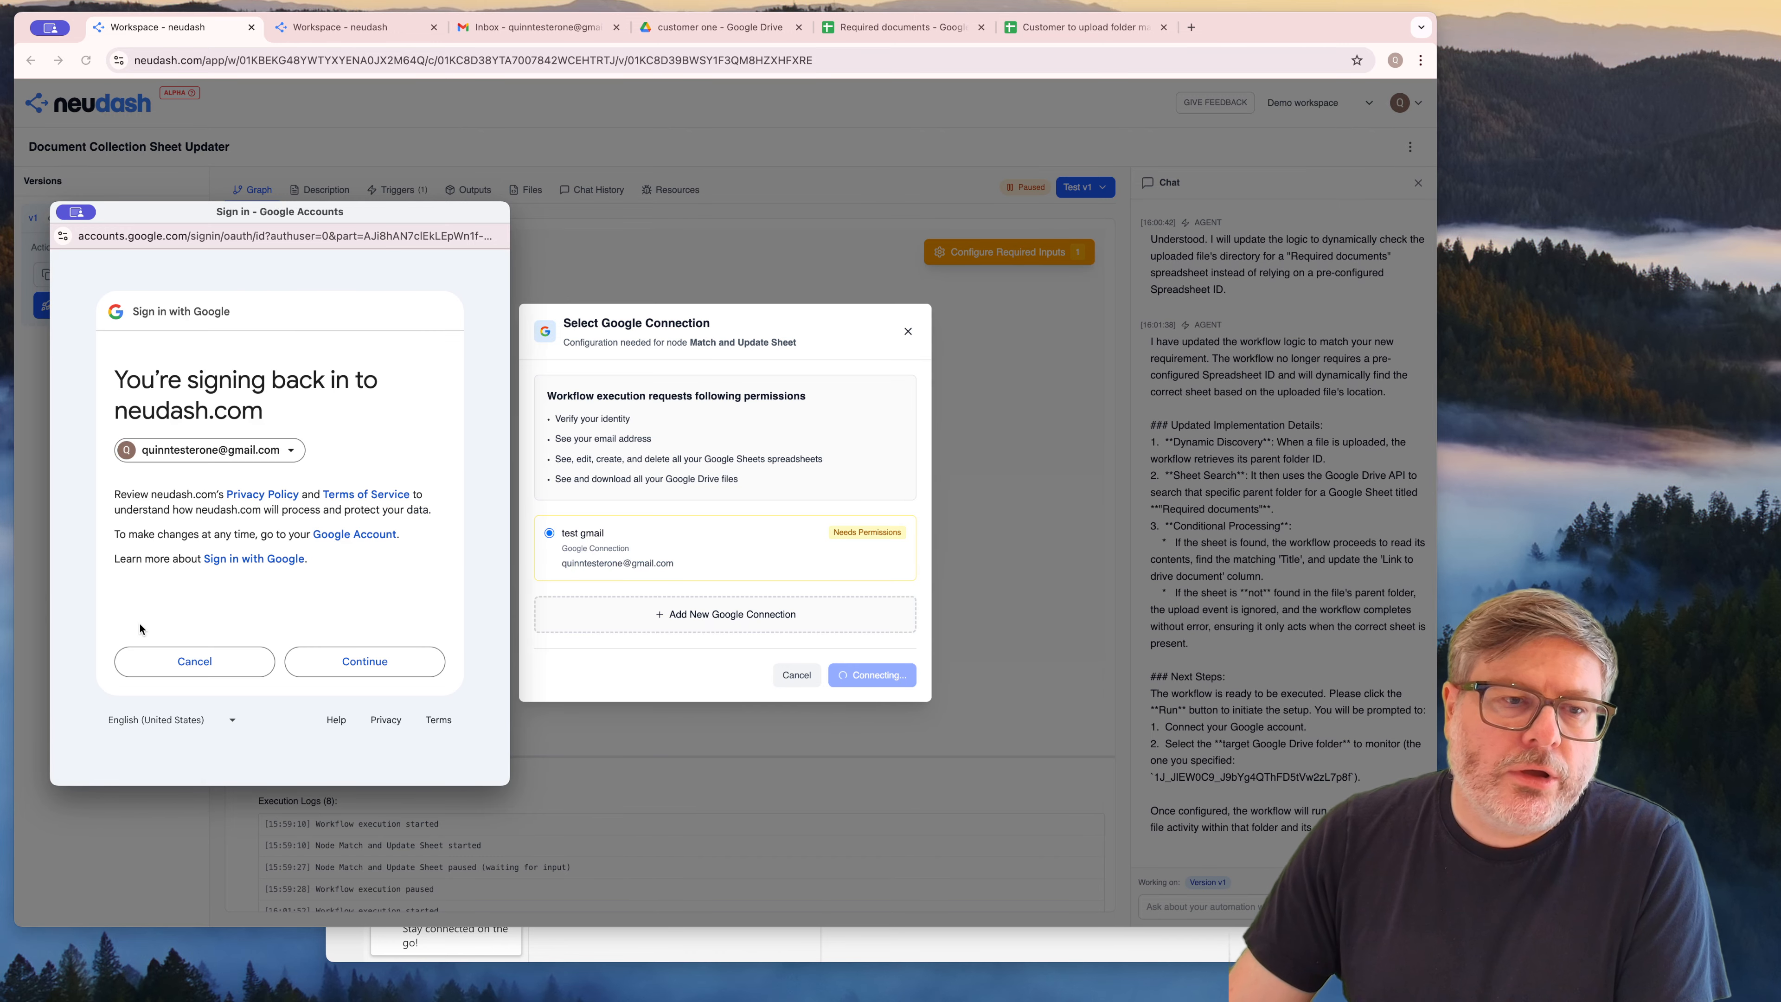
{"action": "left_click", "coordinate": [364, 664]}
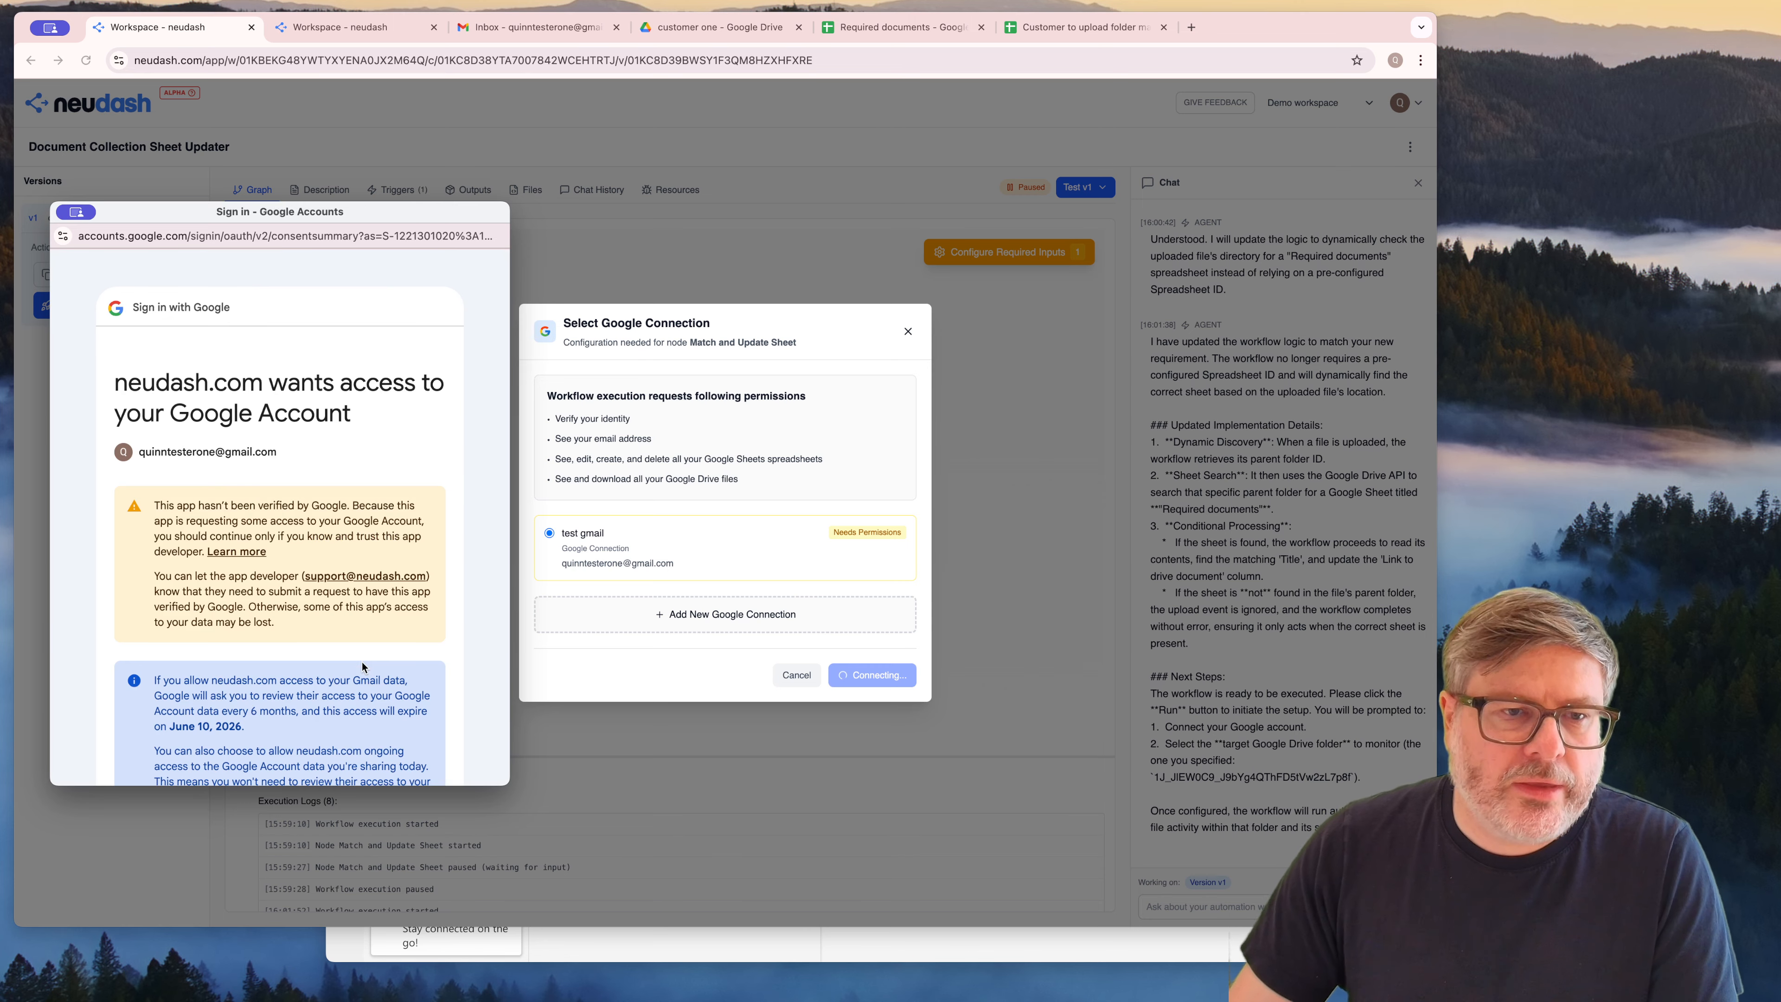
{"action": "scroll", "coordinate": [362, 664], "scroll_direction": "down", "scroll_amount": 10}
{"action": "left_click", "coordinate": [381, 668]}
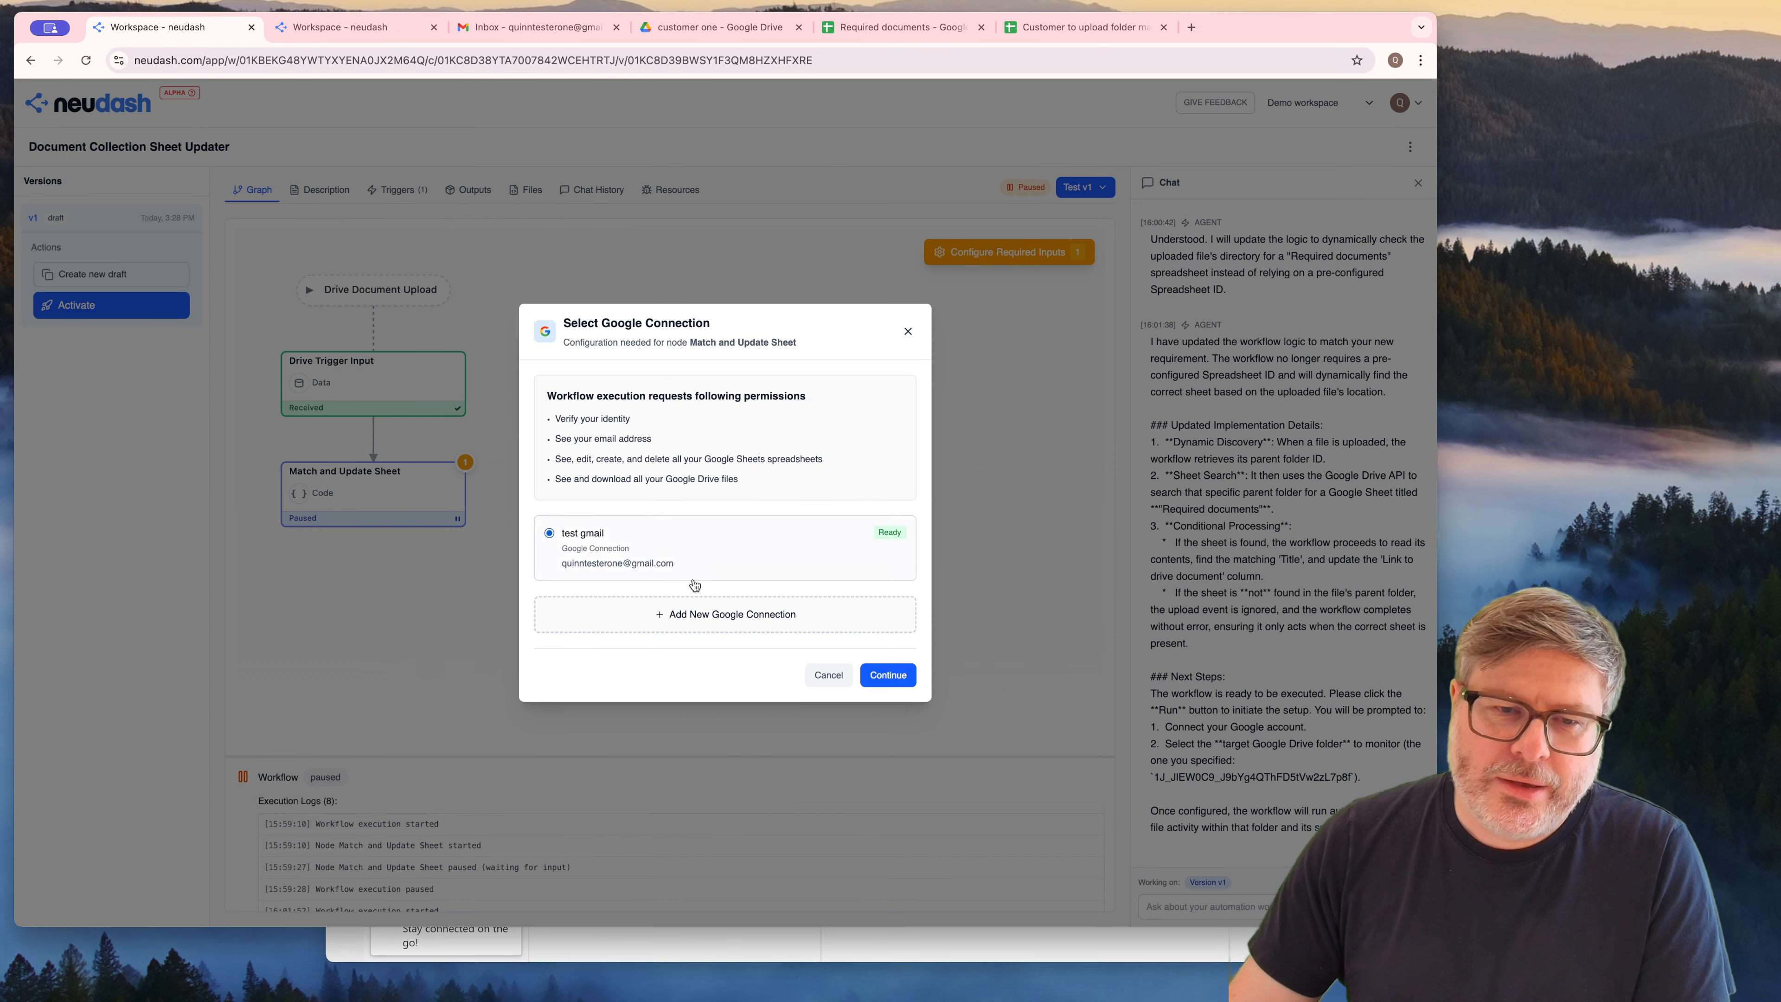
{"action": "left_click", "coordinate": [885, 679]}
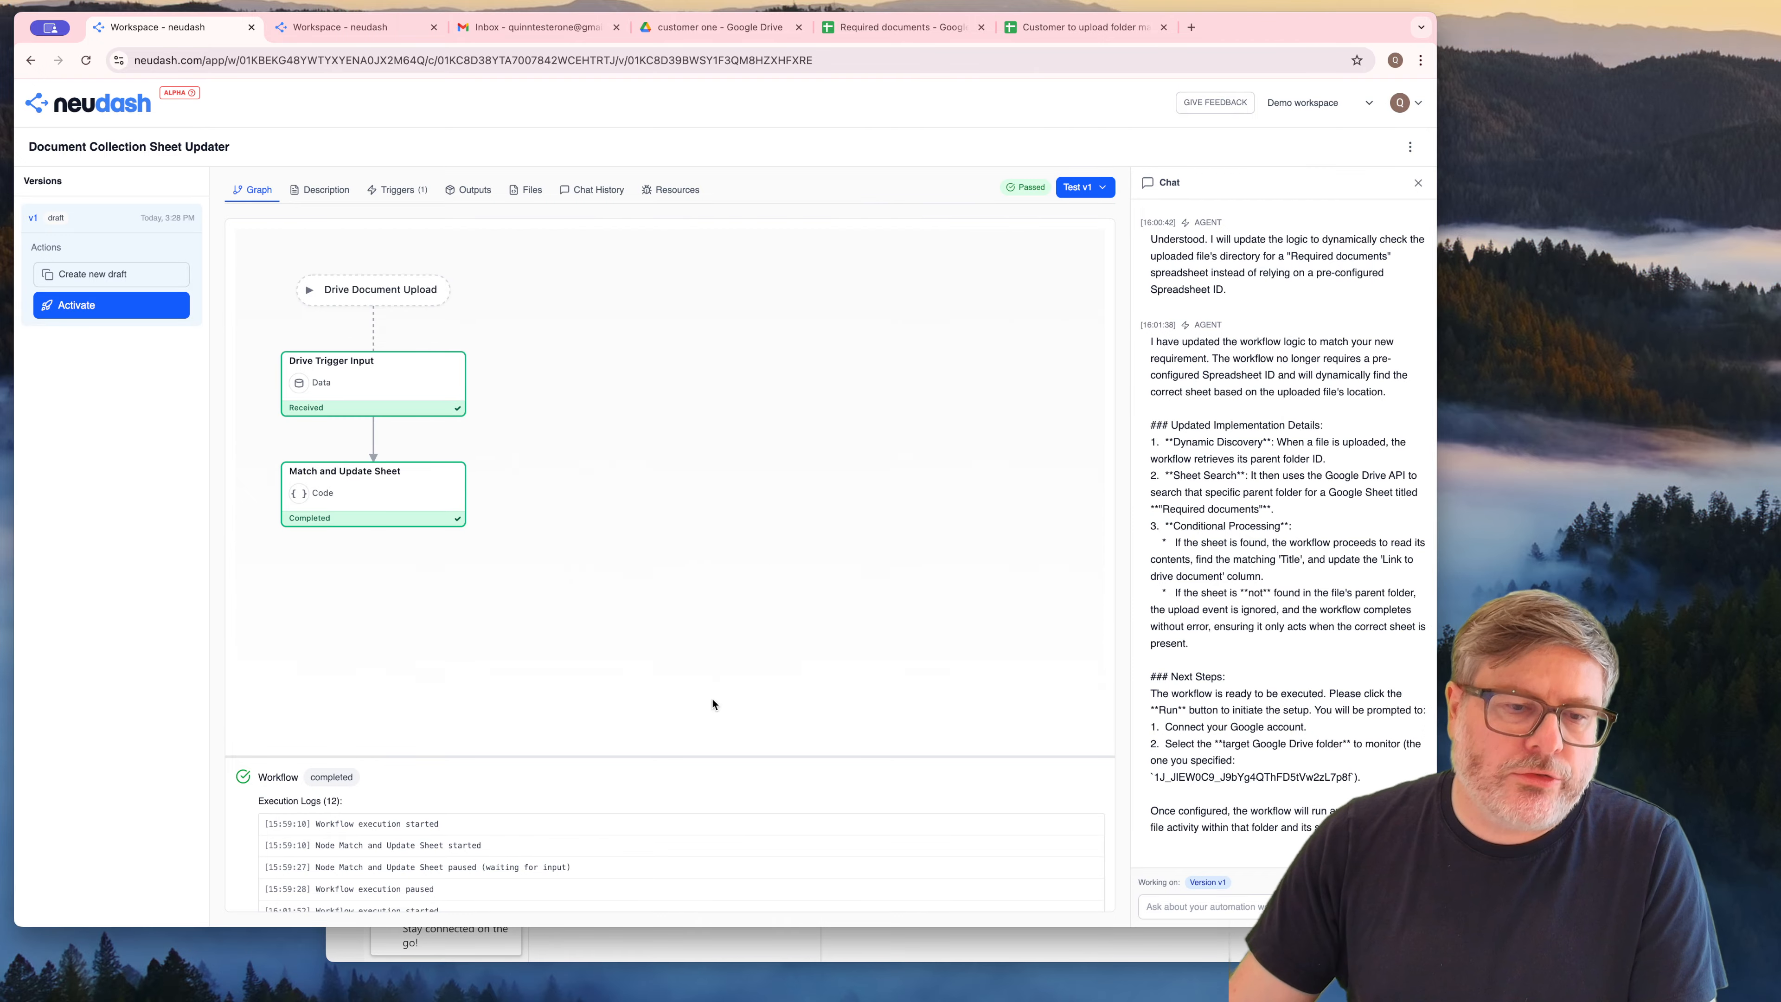
Examine the execution details and logs of the Match and Update Sheet node for how the uploaded file was matched
{"action": "left_click", "coordinate": [377, 482]}
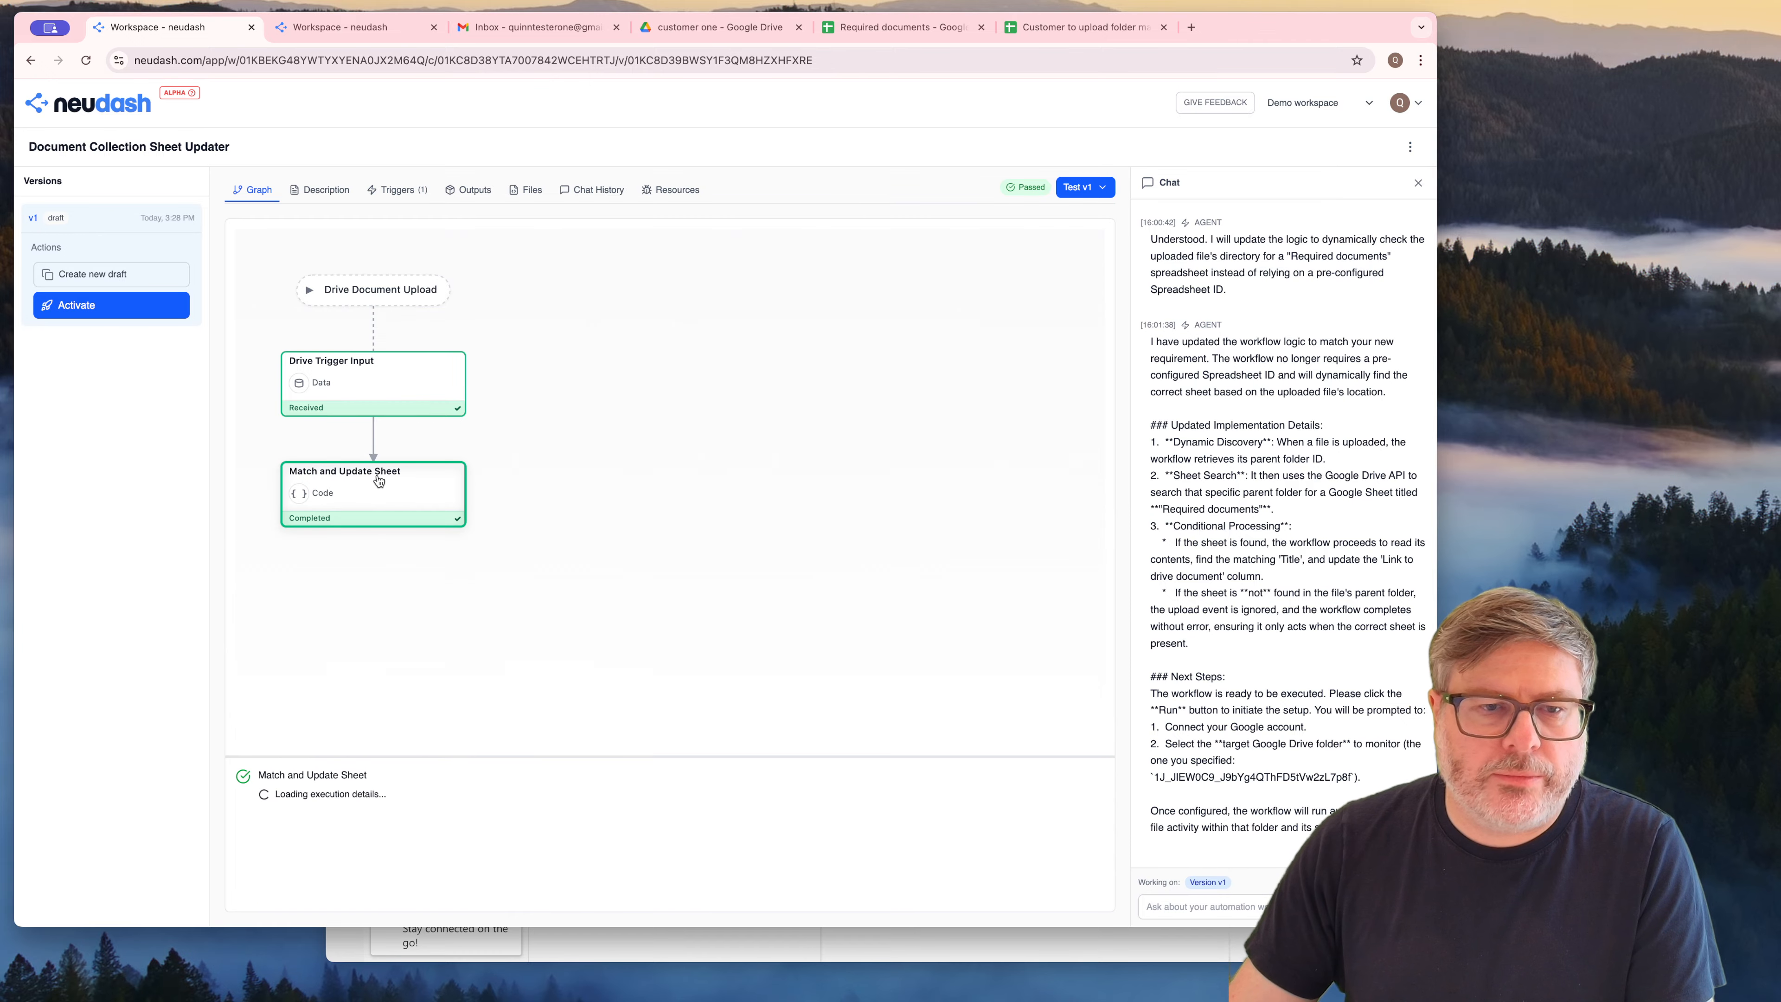
{"action": "scroll", "coordinate": [730, 881], "scroll_direction": "down", "scroll_amount": 3}
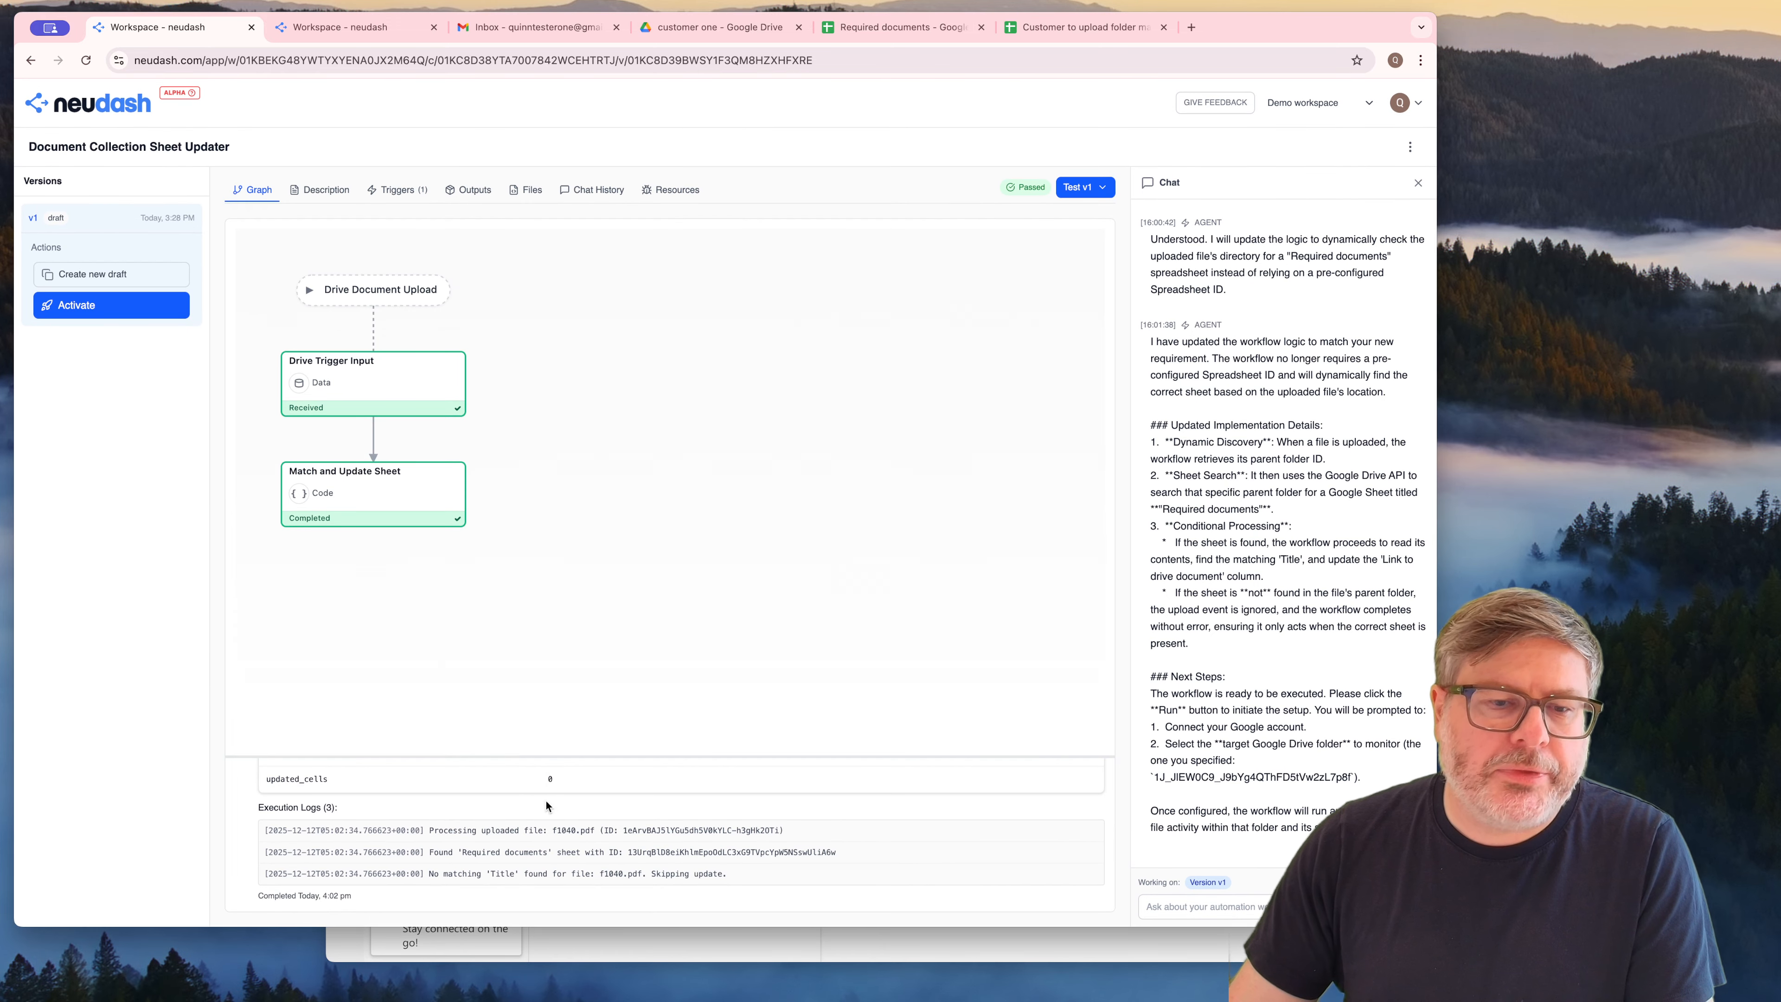
{"action": "left_click", "coordinate": [405, 782]}
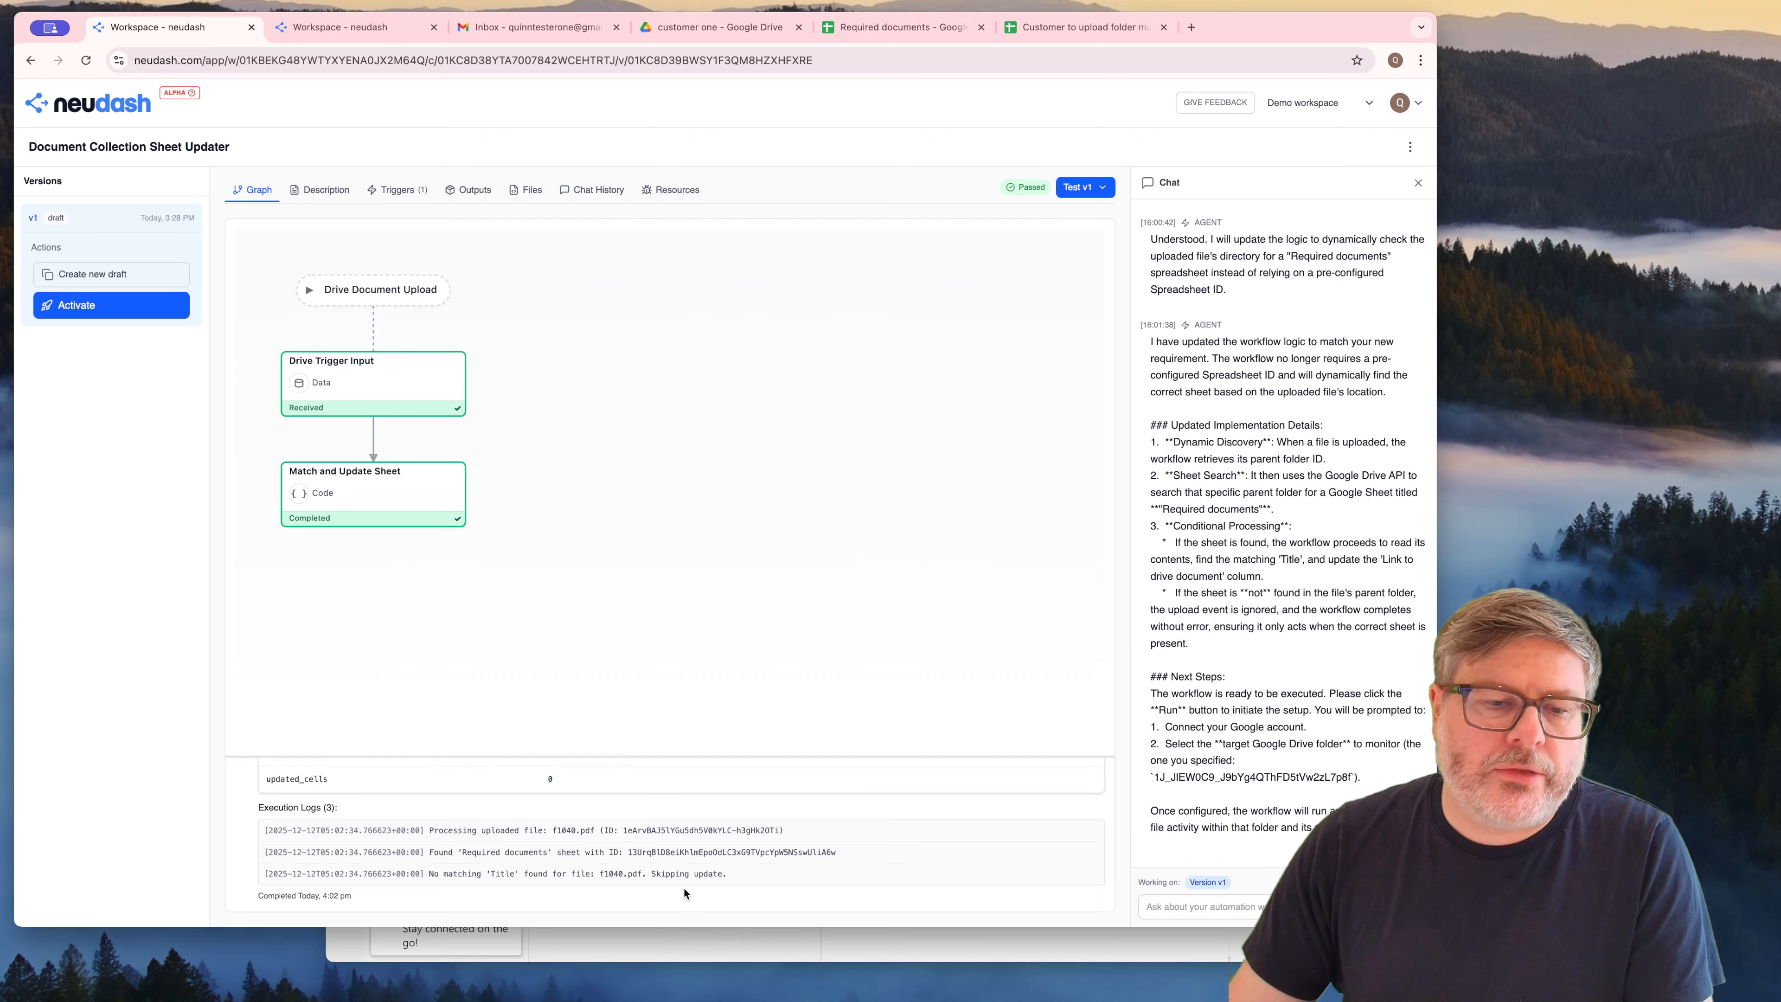
{"action": "left_click_drag", "start_coordinate": [435, 873], "coordinate": [724, 875]}
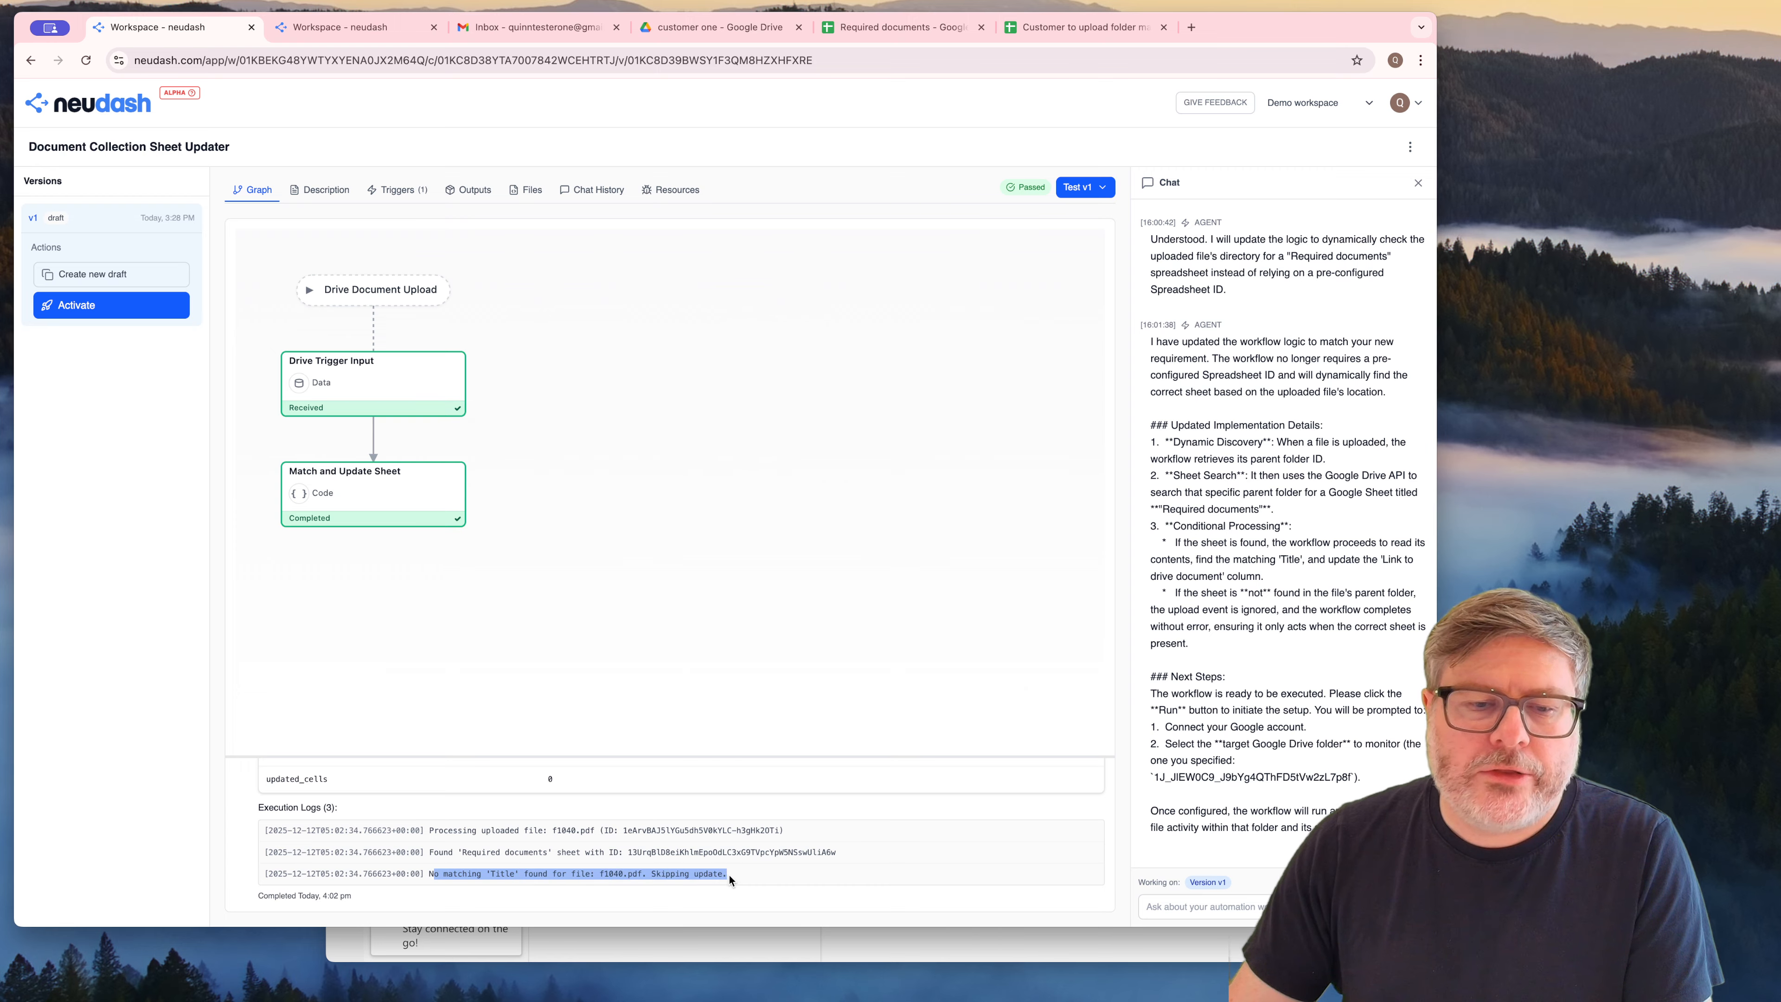
{"action": "left_click", "coordinate": [732, 875]}
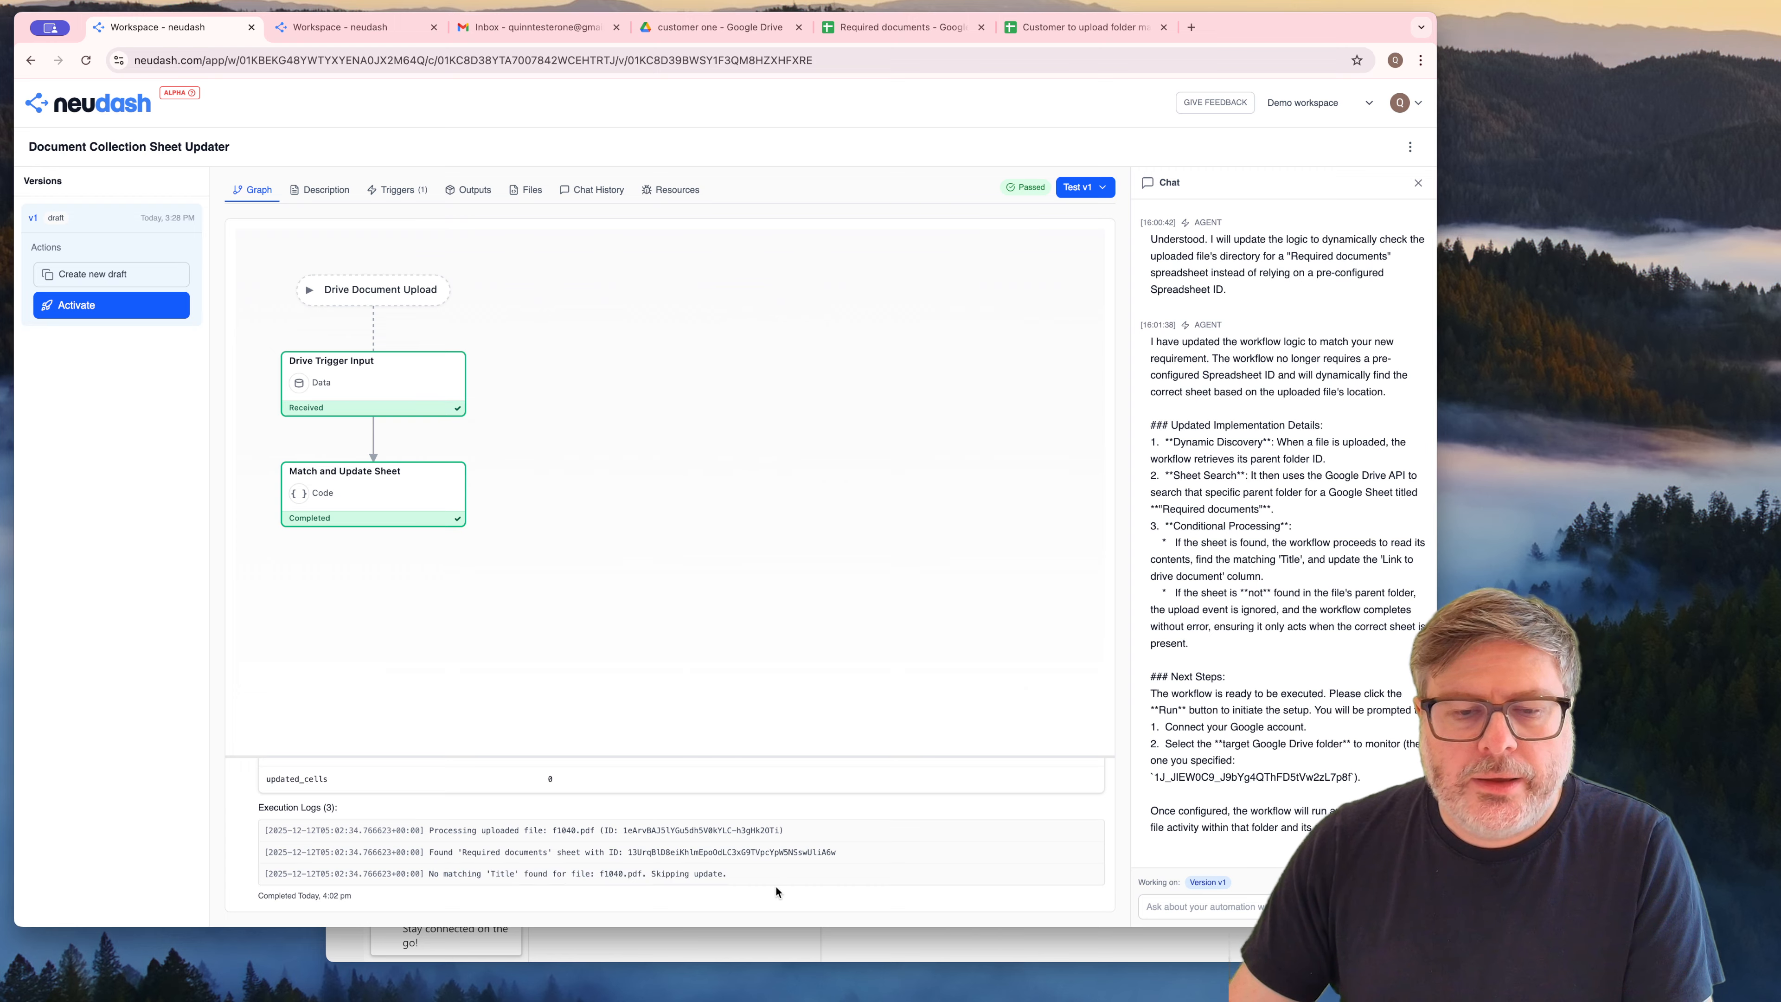
Check the titles and descriptions listed in the "Required documents" sheet and return to the neudash workflow
{"action": "left_click", "coordinate": [1059, 32]}
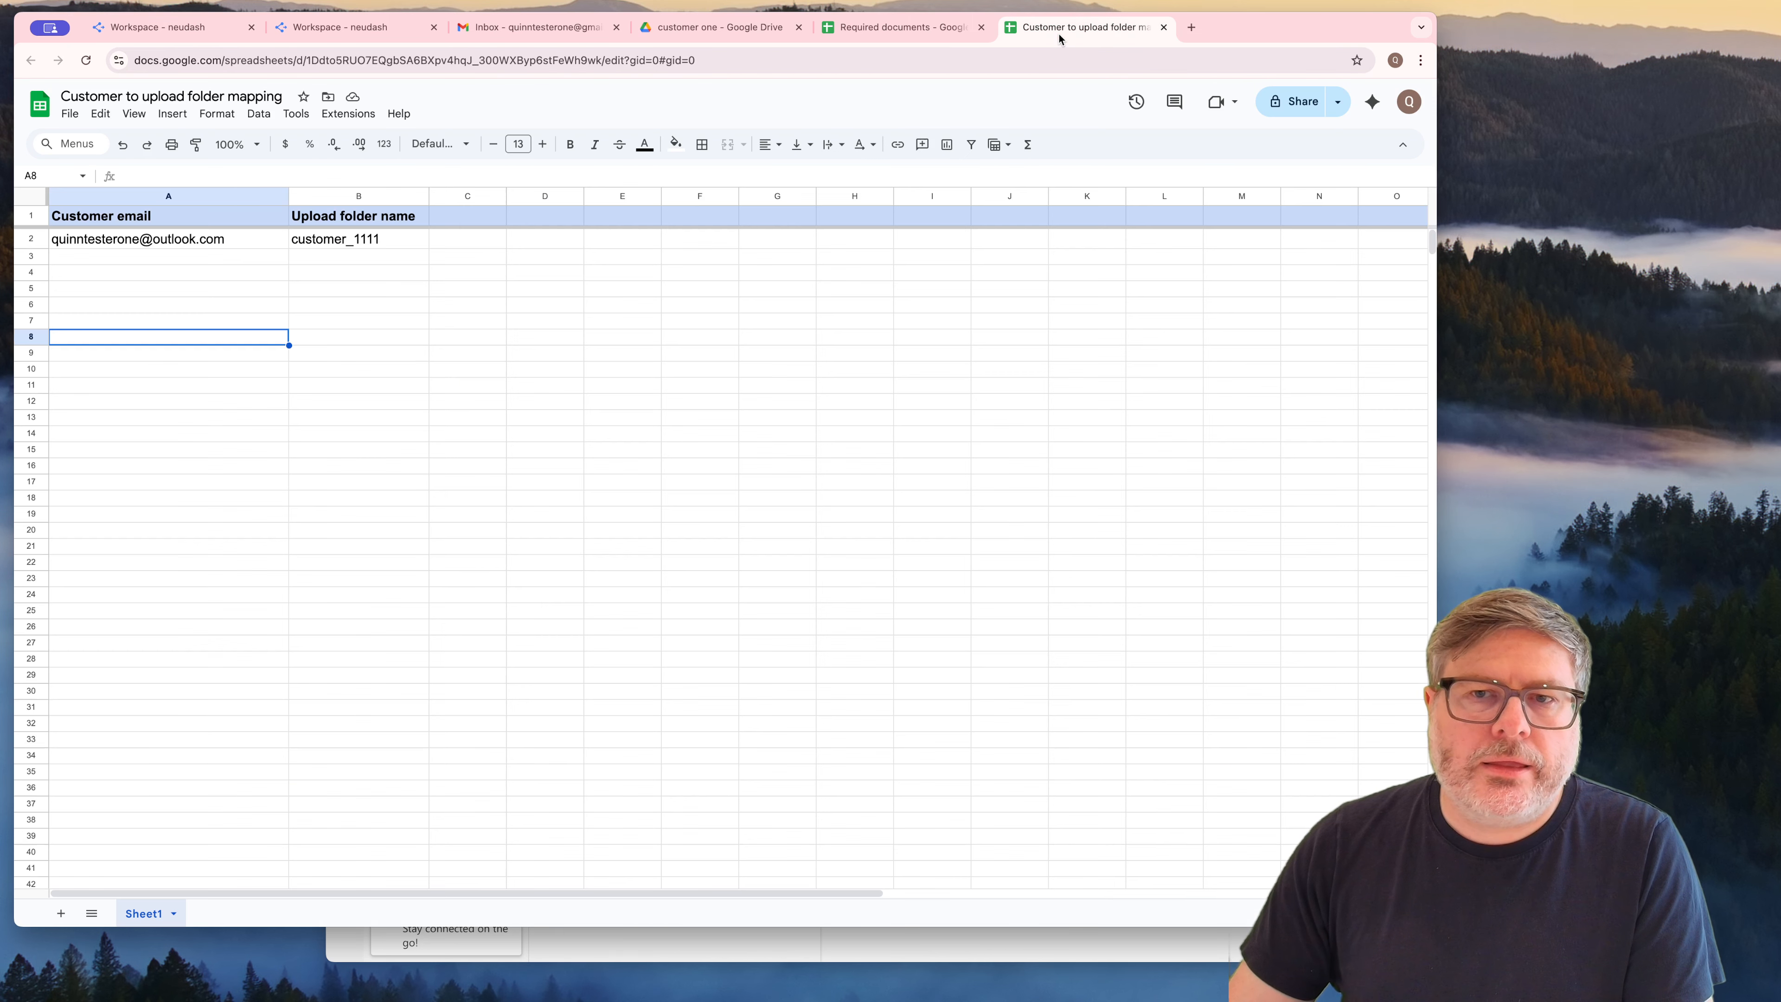
{"action": "left_click", "coordinate": [903, 27]}
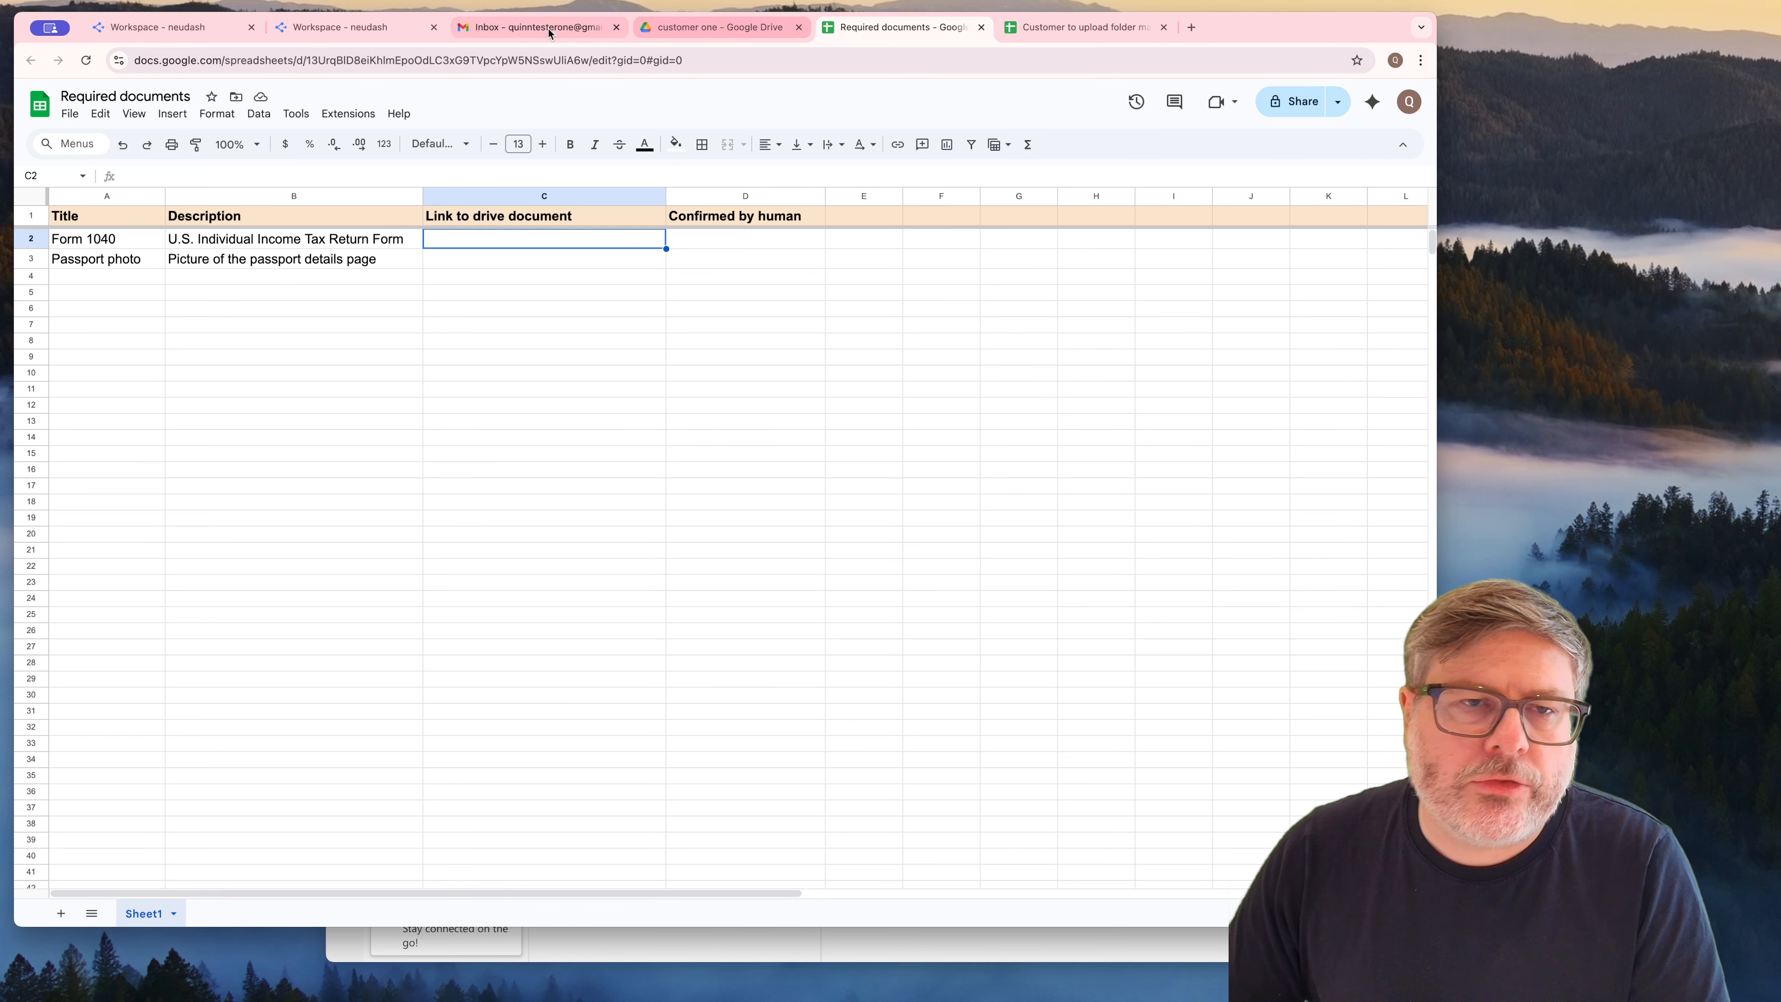
{"action": "left_click", "coordinate": [139, 13]}
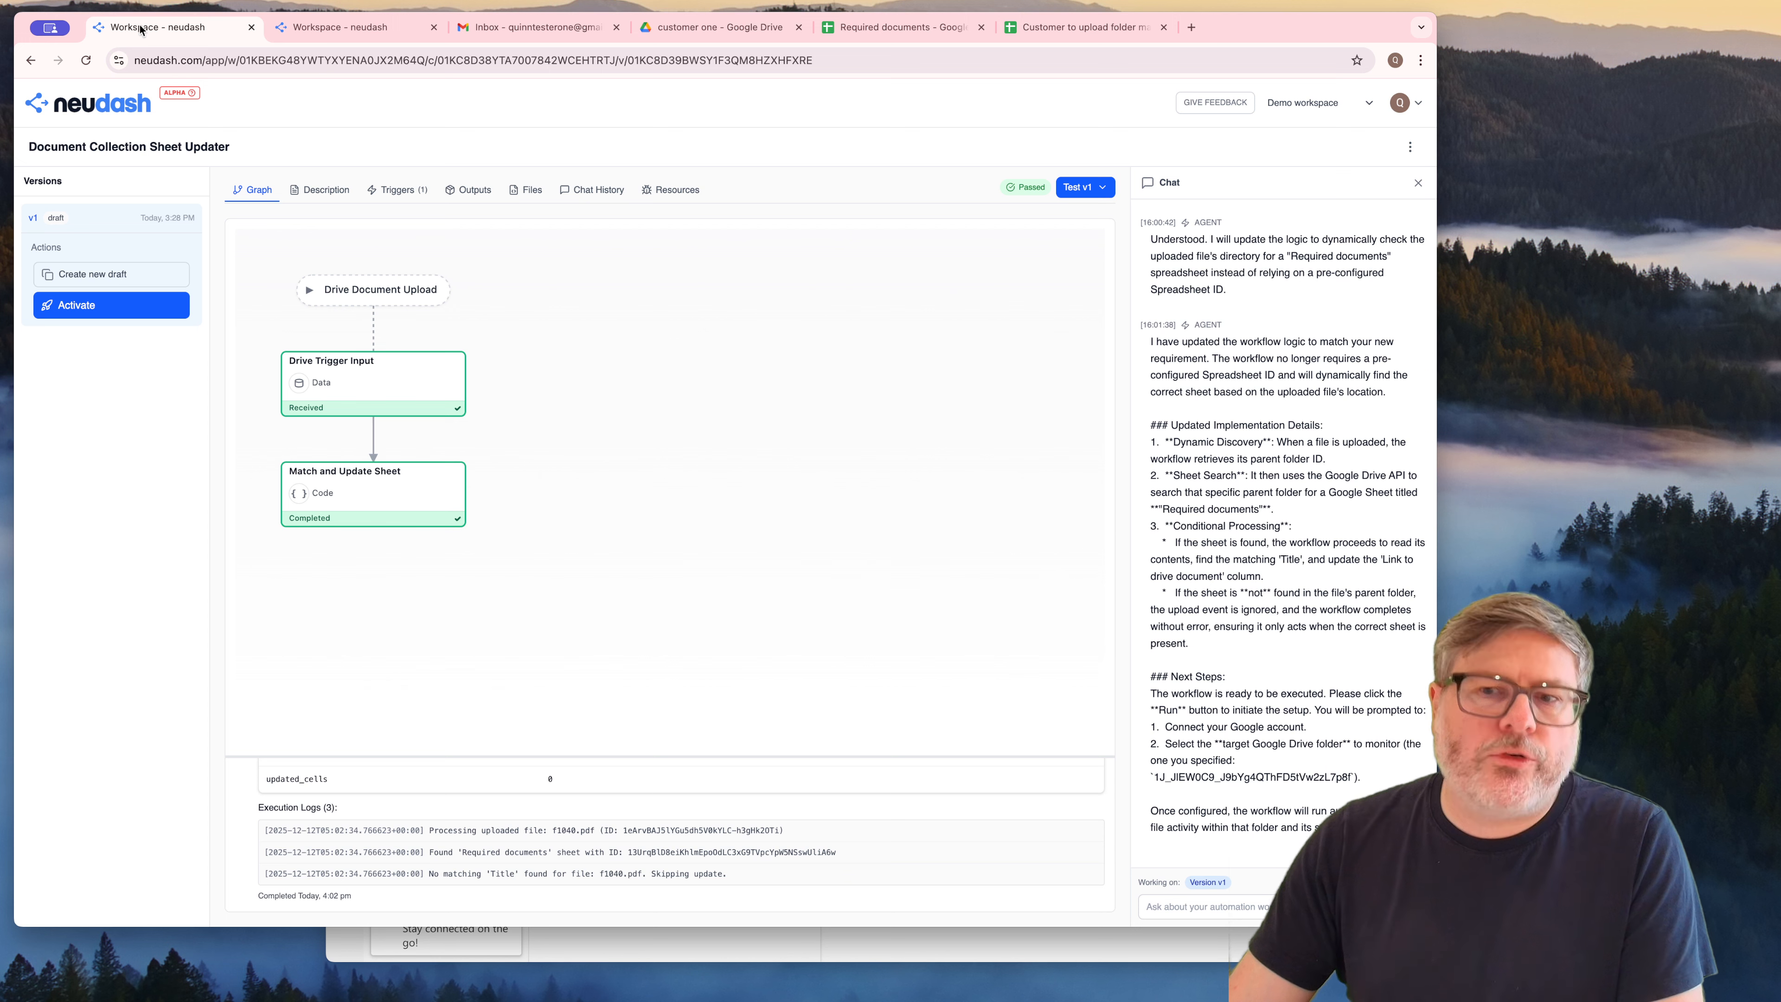
Start a chat message to the agent: "This is still not doing what I want. I want the rule to look at the file content"
{"action": "left_click", "coordinate": [1201, 904]}
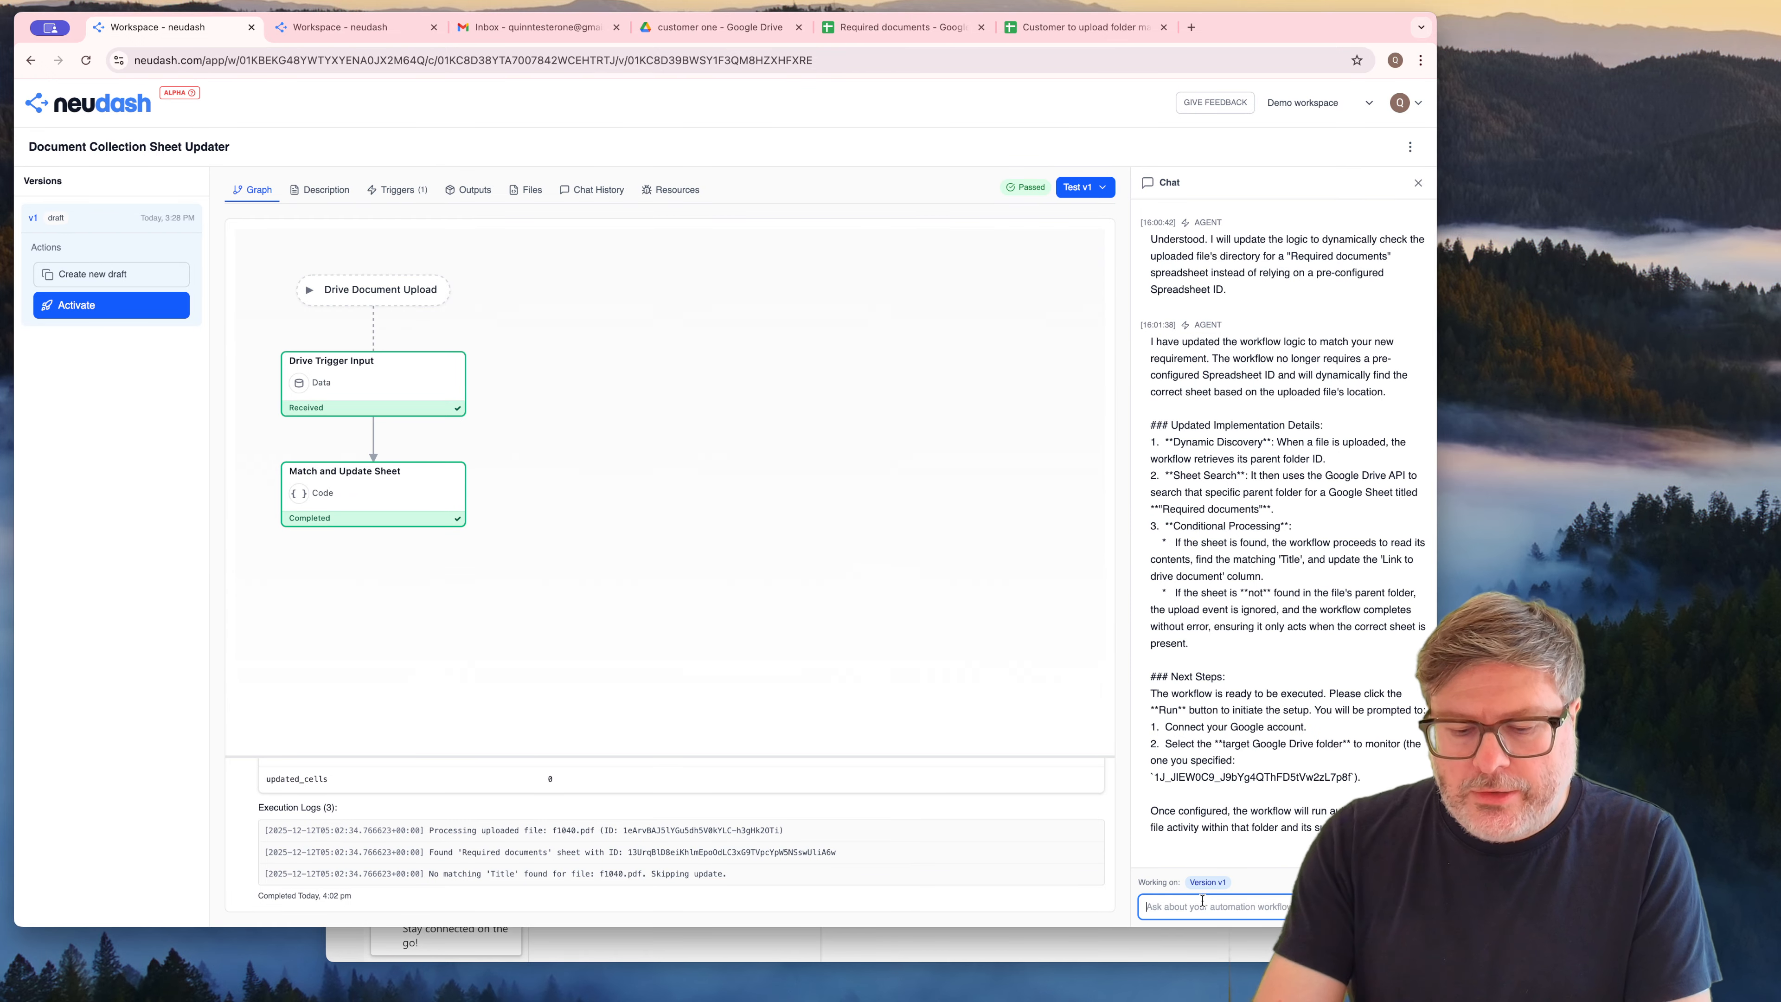
{"action": "type", "text": "This isstill not doing what"}
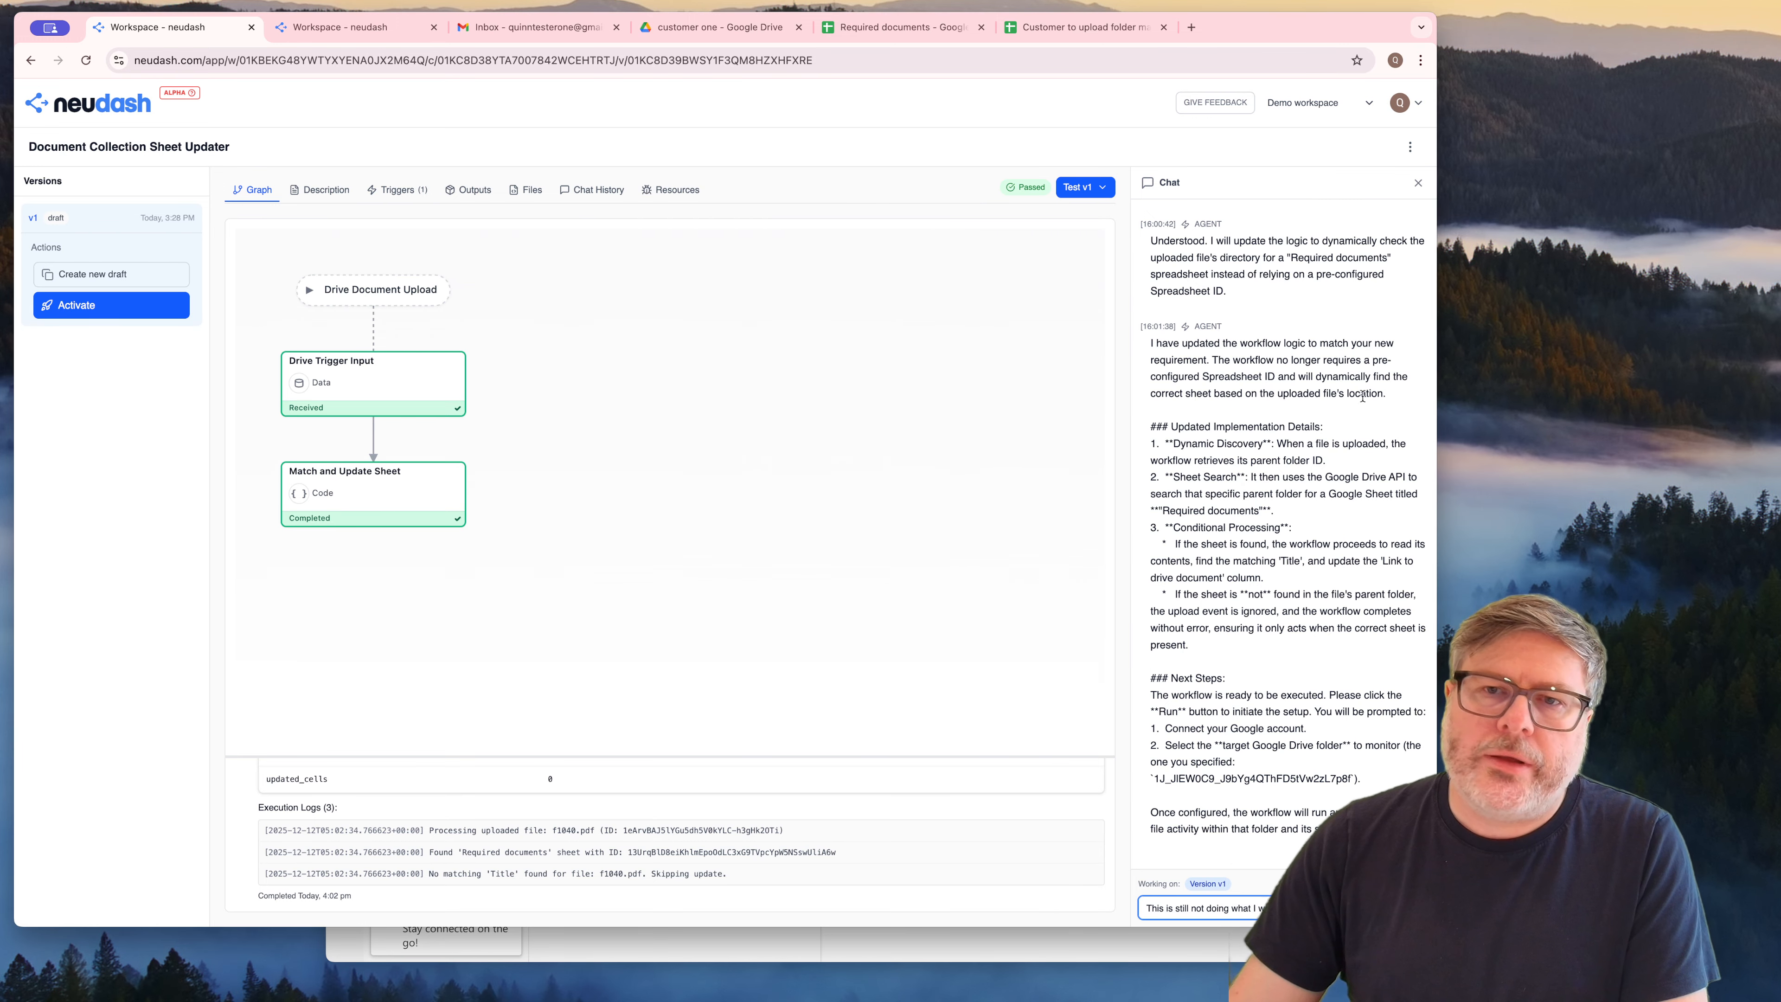
{"action": "type", "text": "I want"}
{"action": "left_click_drag", "start_coordinate": [1257, 44], "coordinate": [858, 0]}
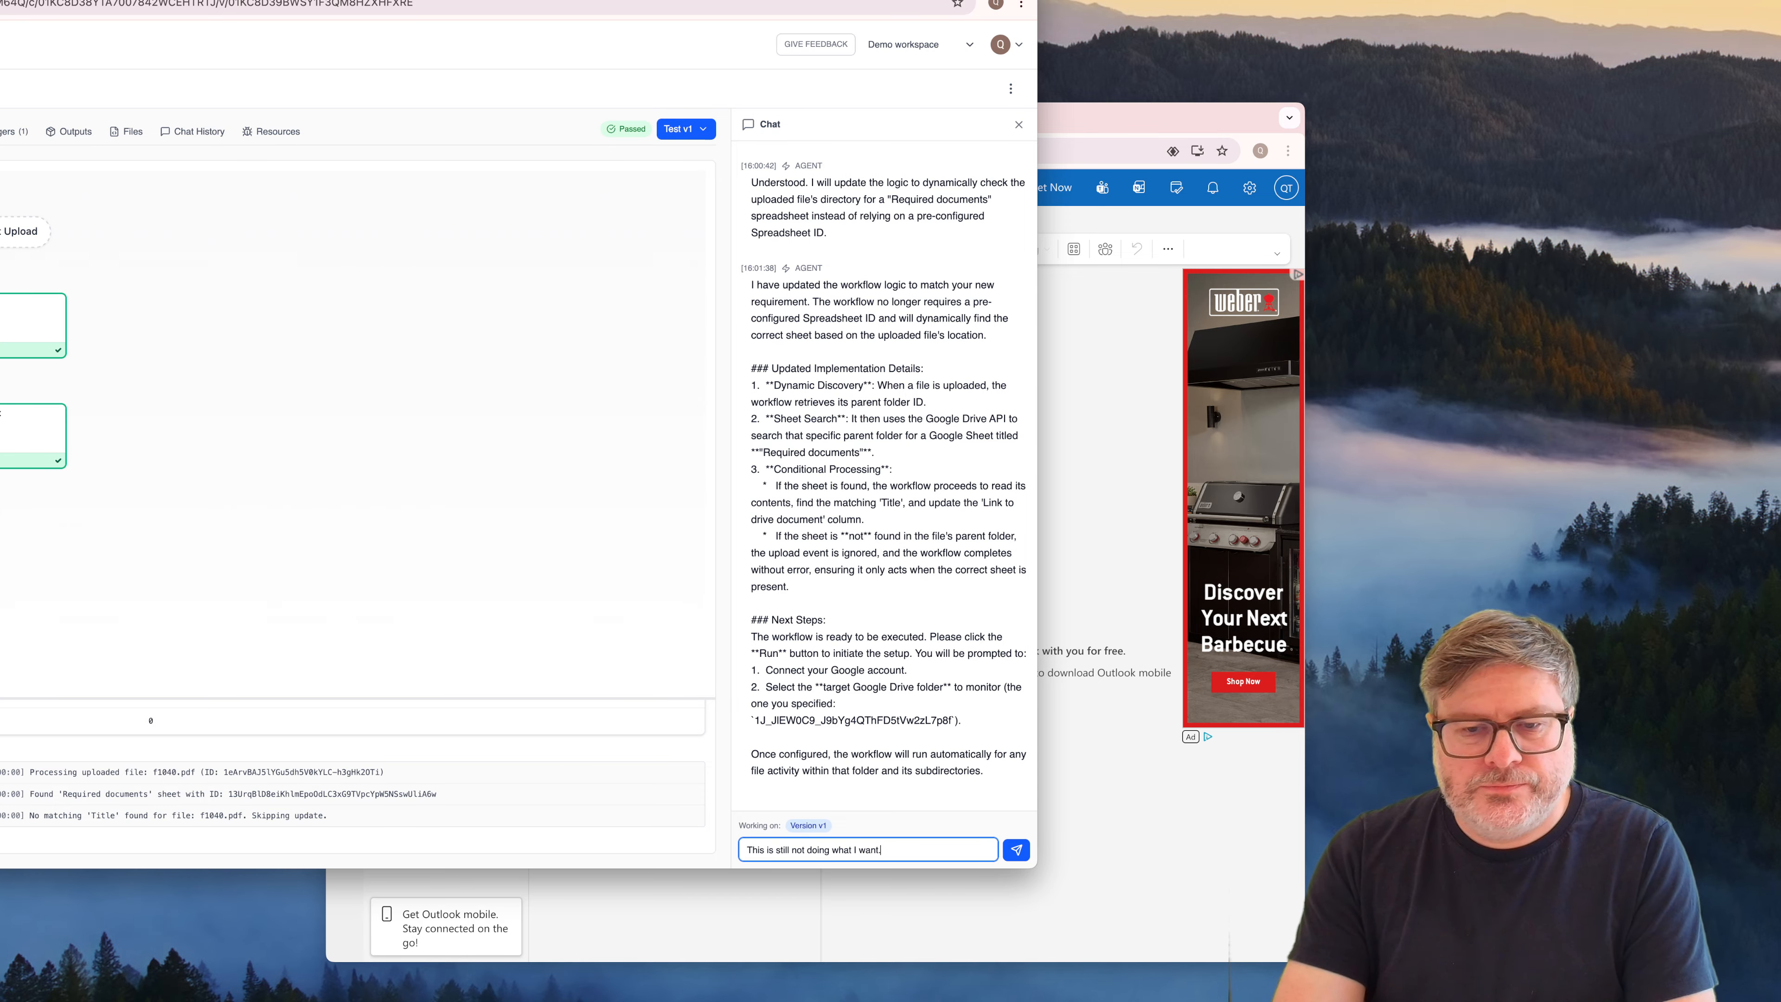
{"action": "type", "text": "I want th"}
{"action": "type", "text": "ru"}
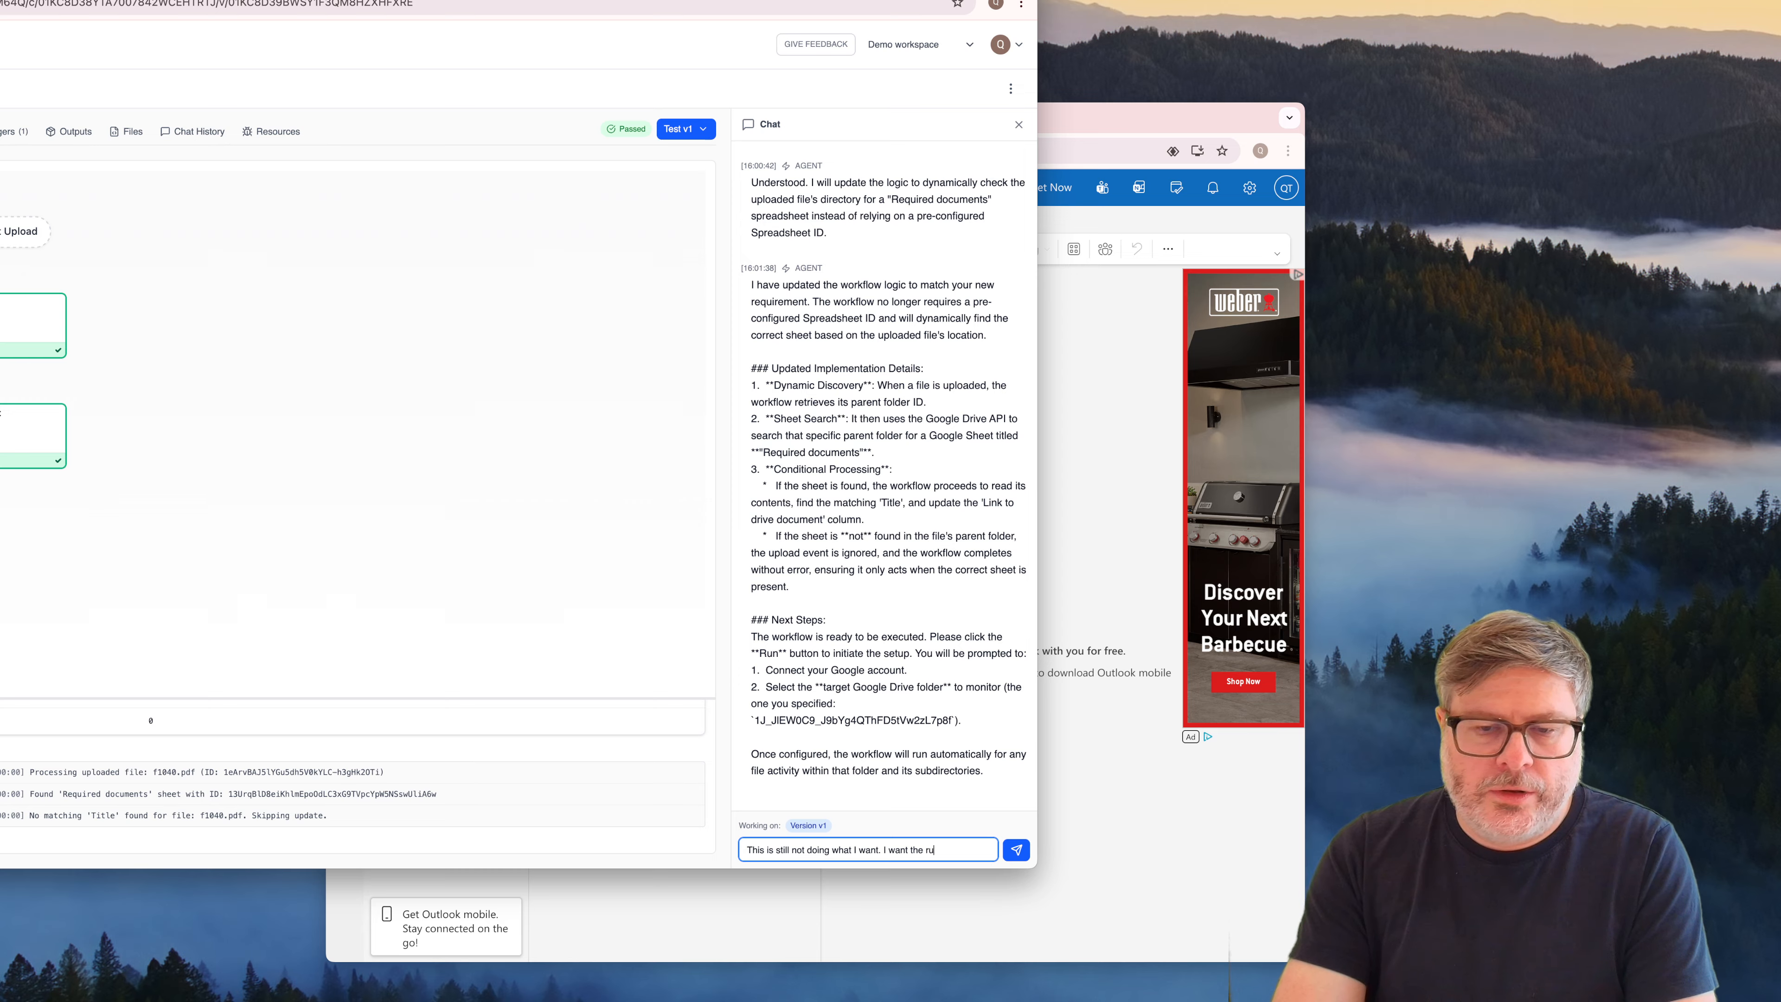
{"action": "type", "text": "le to loo"}
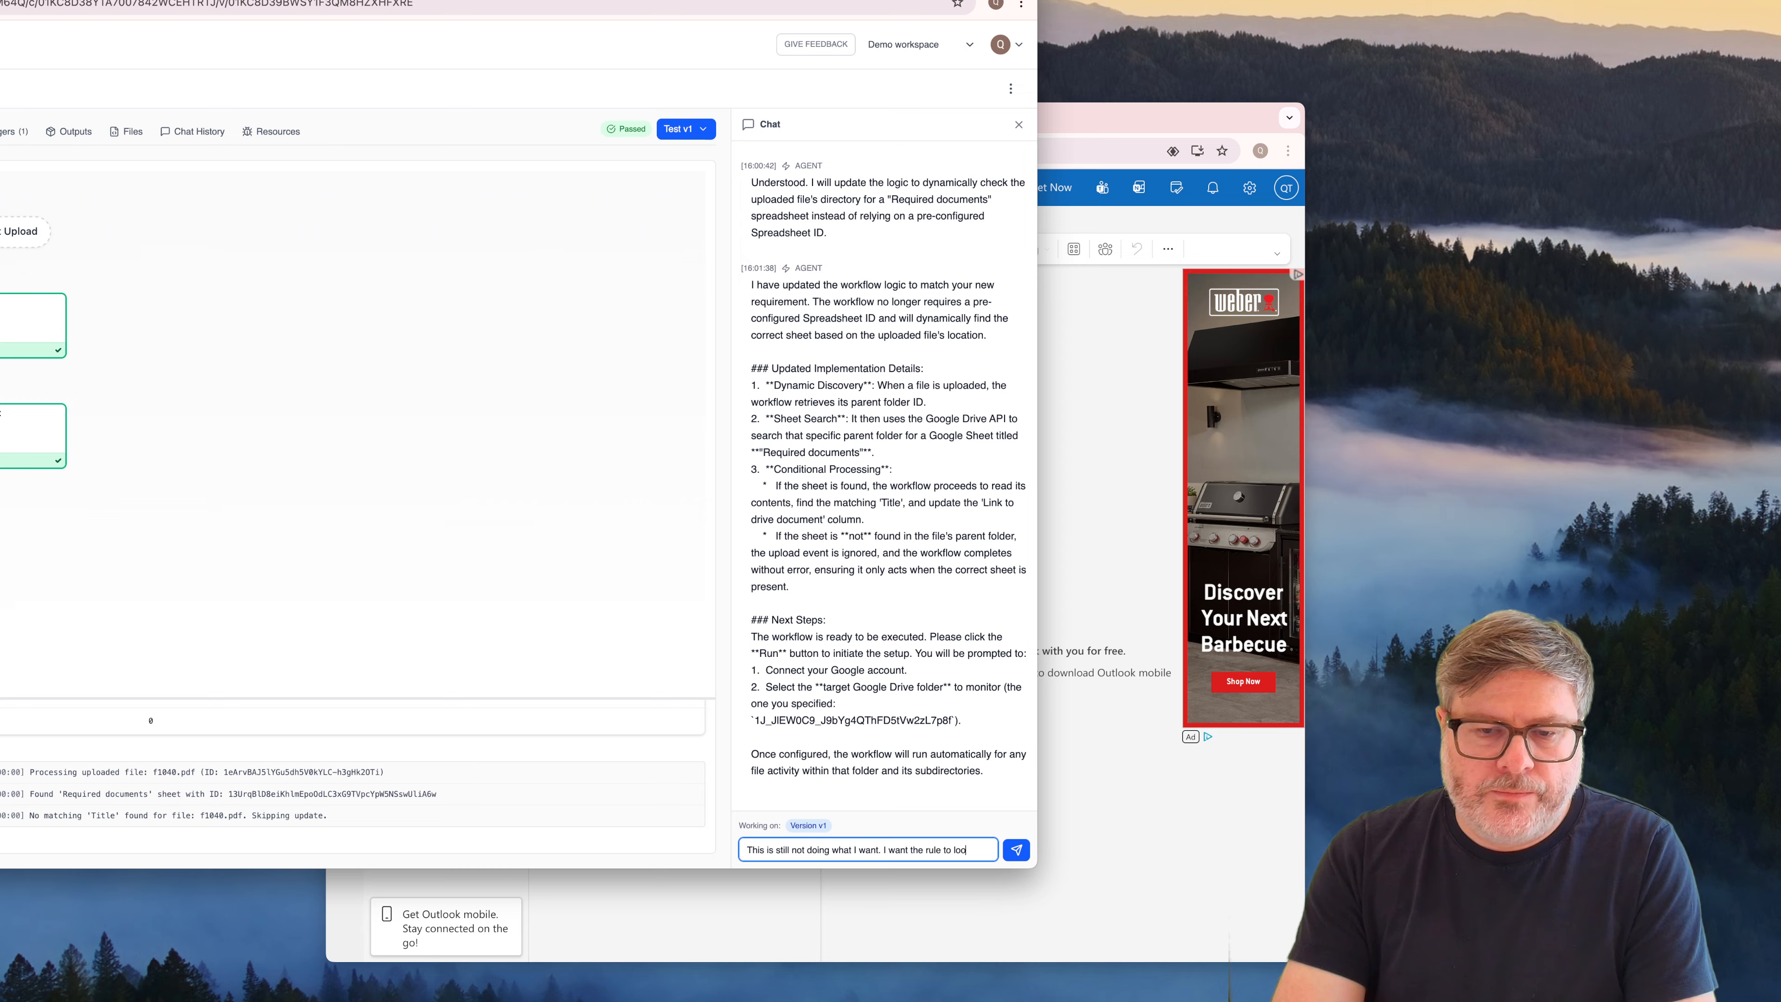
{"action": "type", "text": "k at the file donten"}
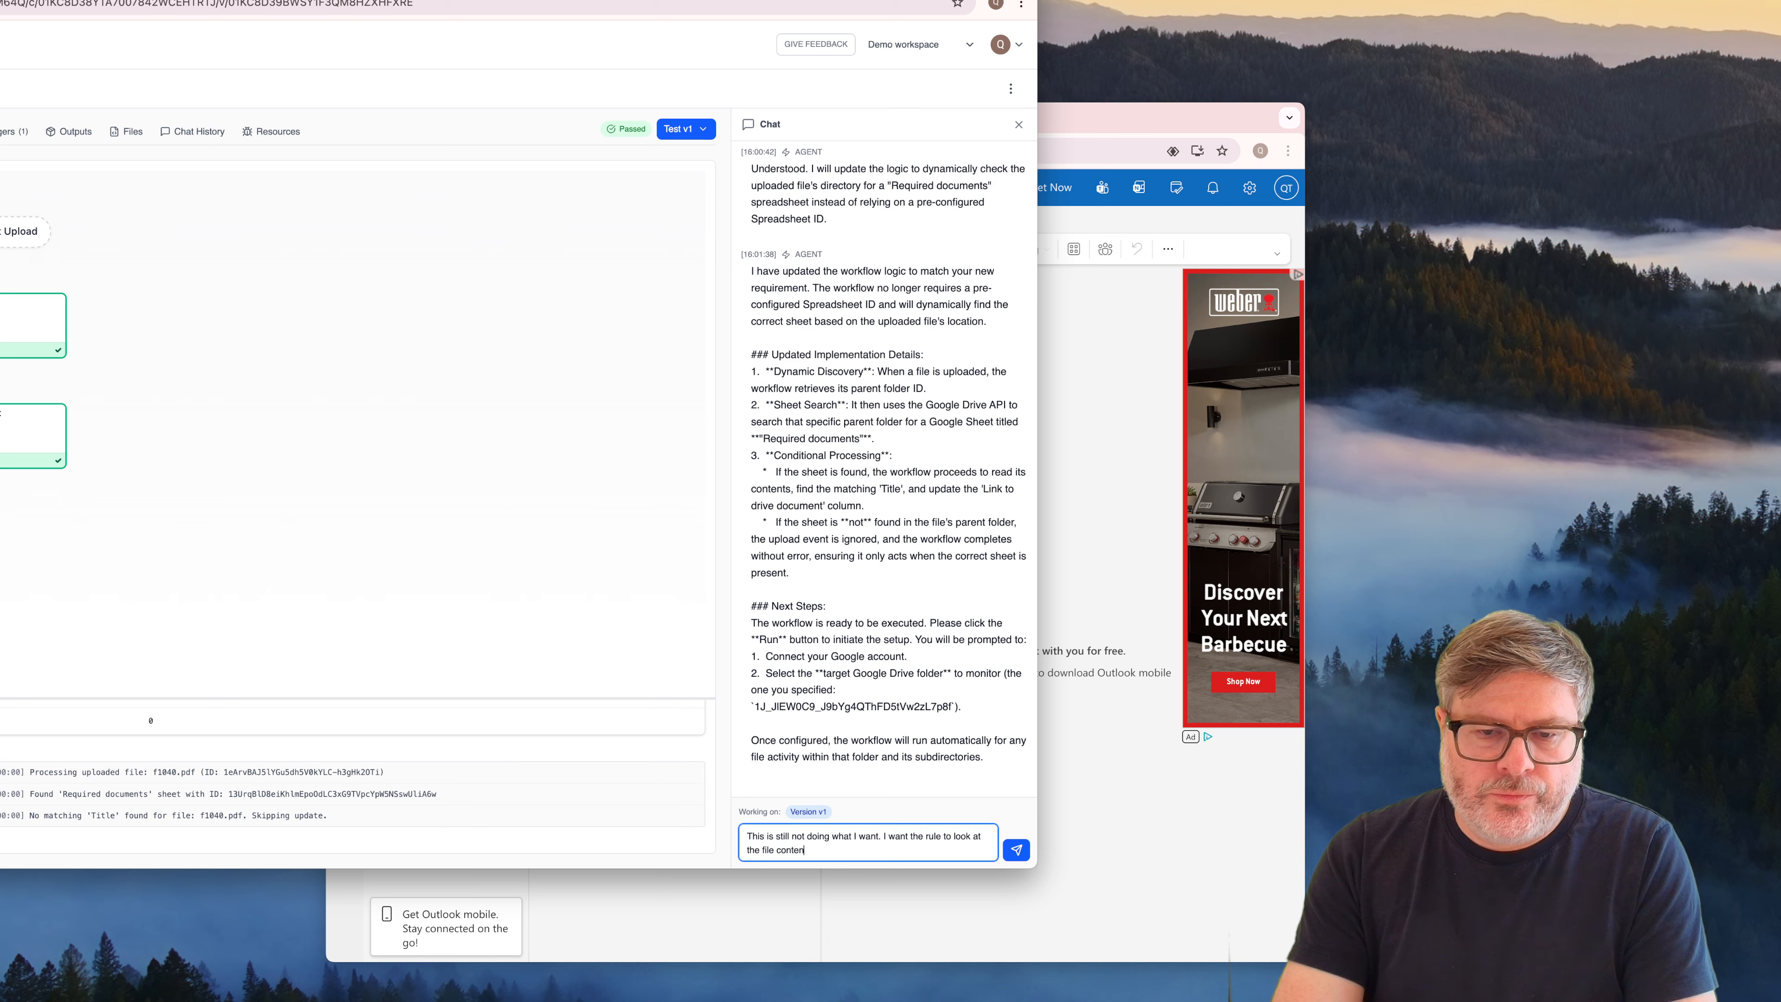
{"action": "type", "text": "t"}
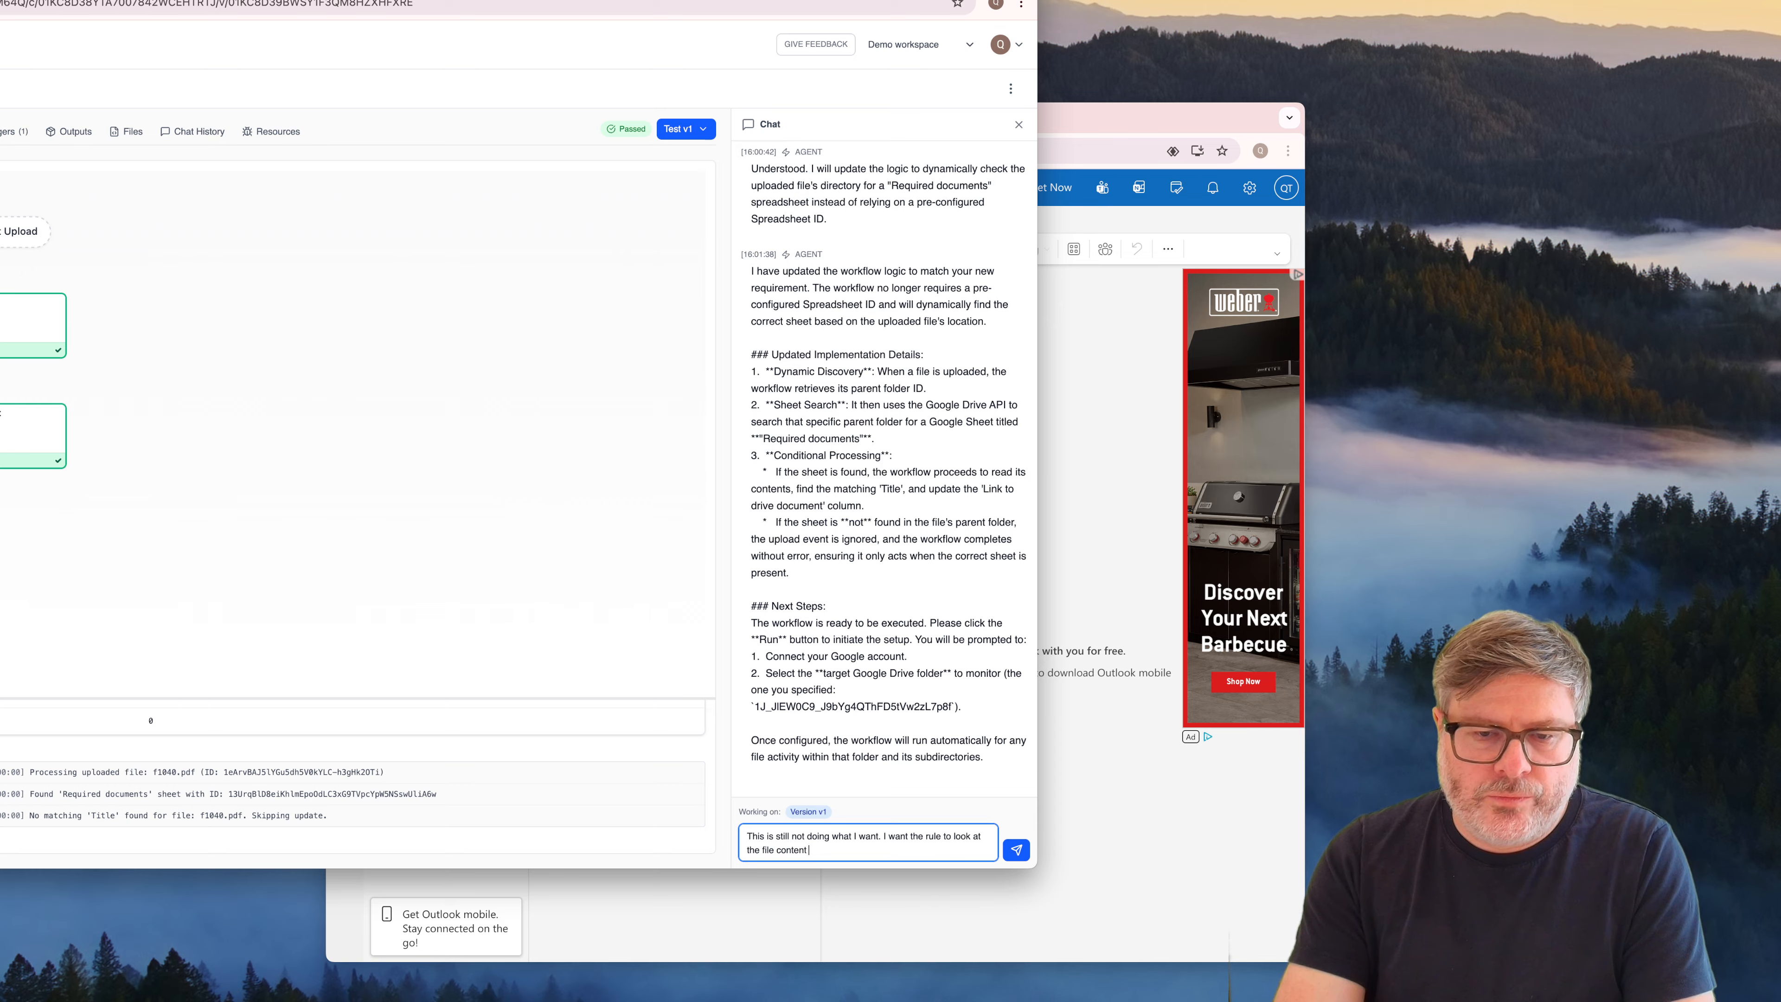
{"action": "type", "text": " (and"}
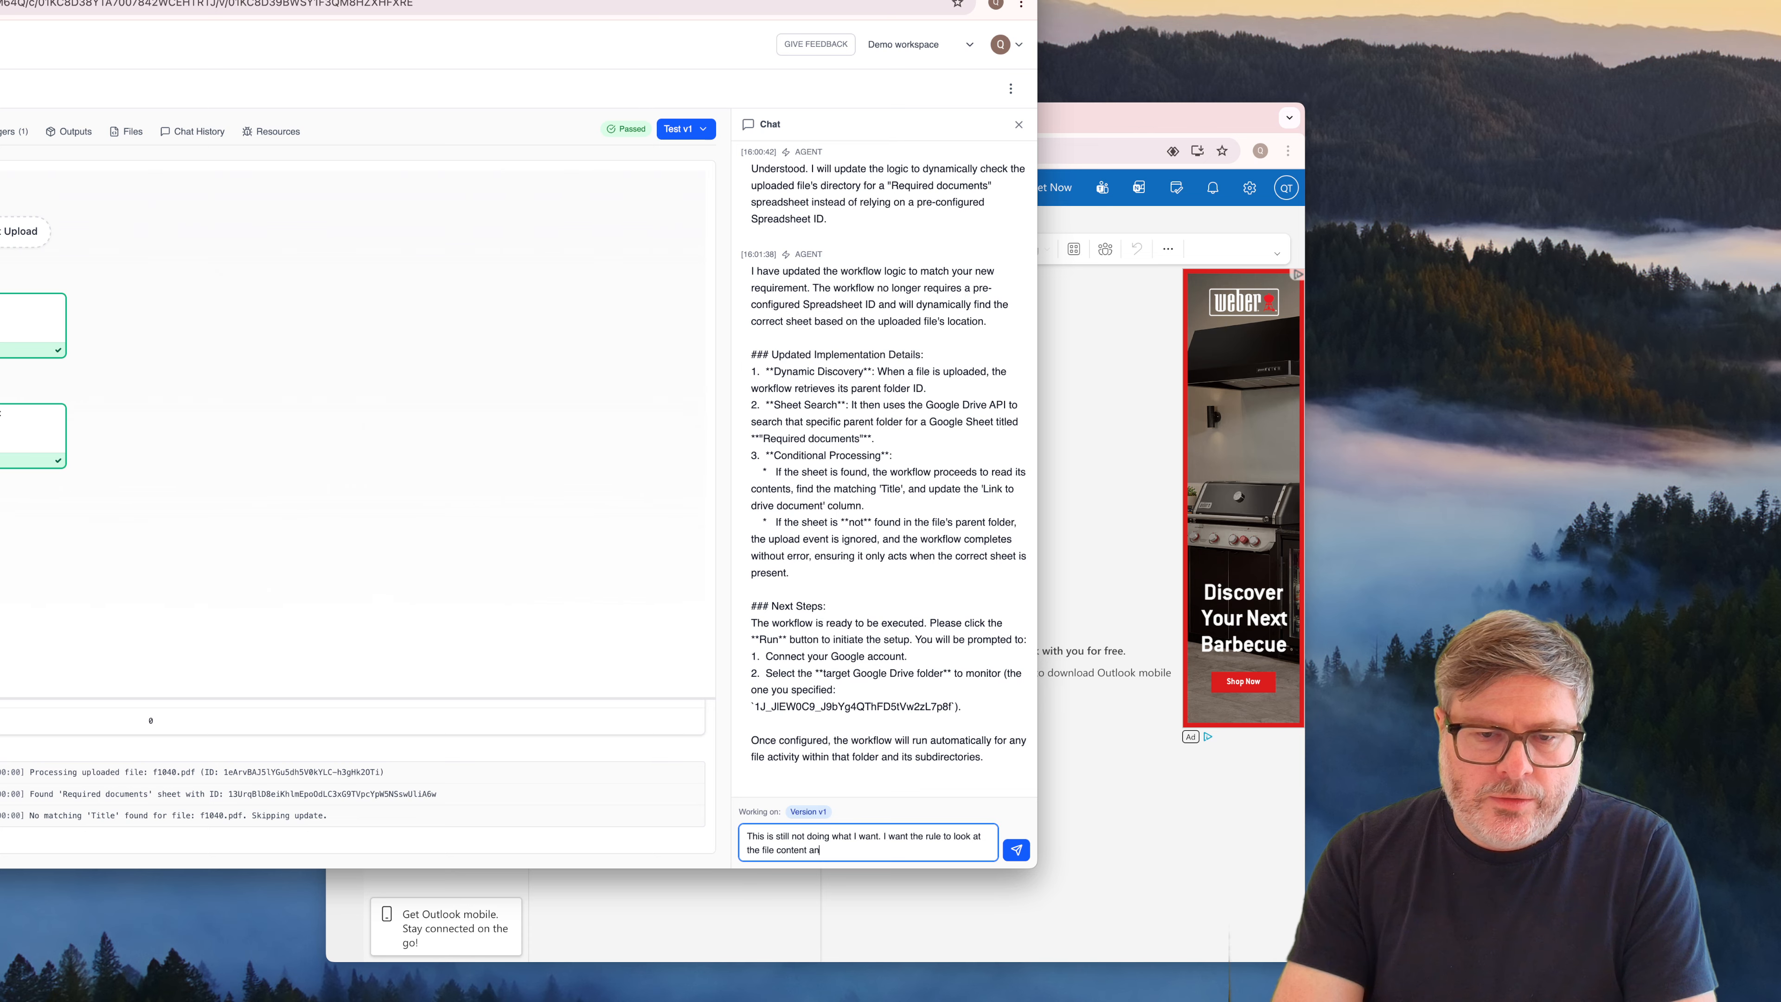
Extend the chat message with "as well as pull the data from the spreadsheet,"
{"action": "key", "text": "BackSpace"}
{"action": "key", "text": "BackSpace"}
{"action": "type", "text": "s well as pu"}
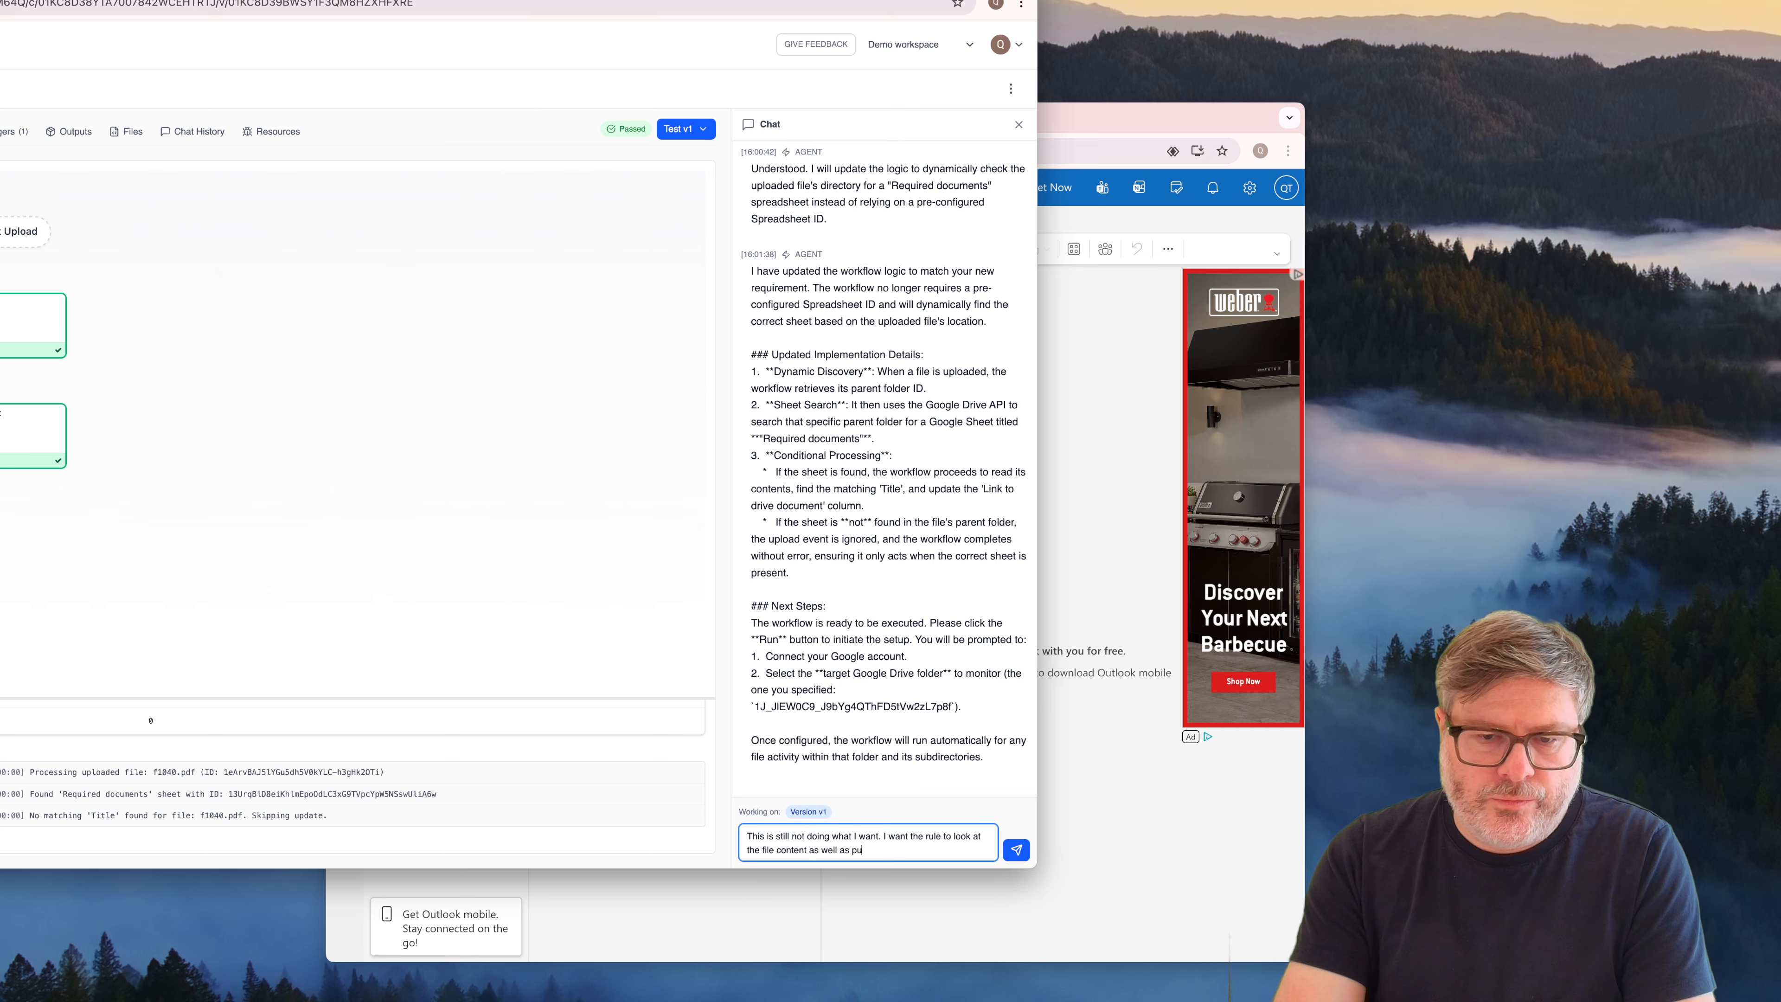
{"action": "type", "text": "ll the diff"}
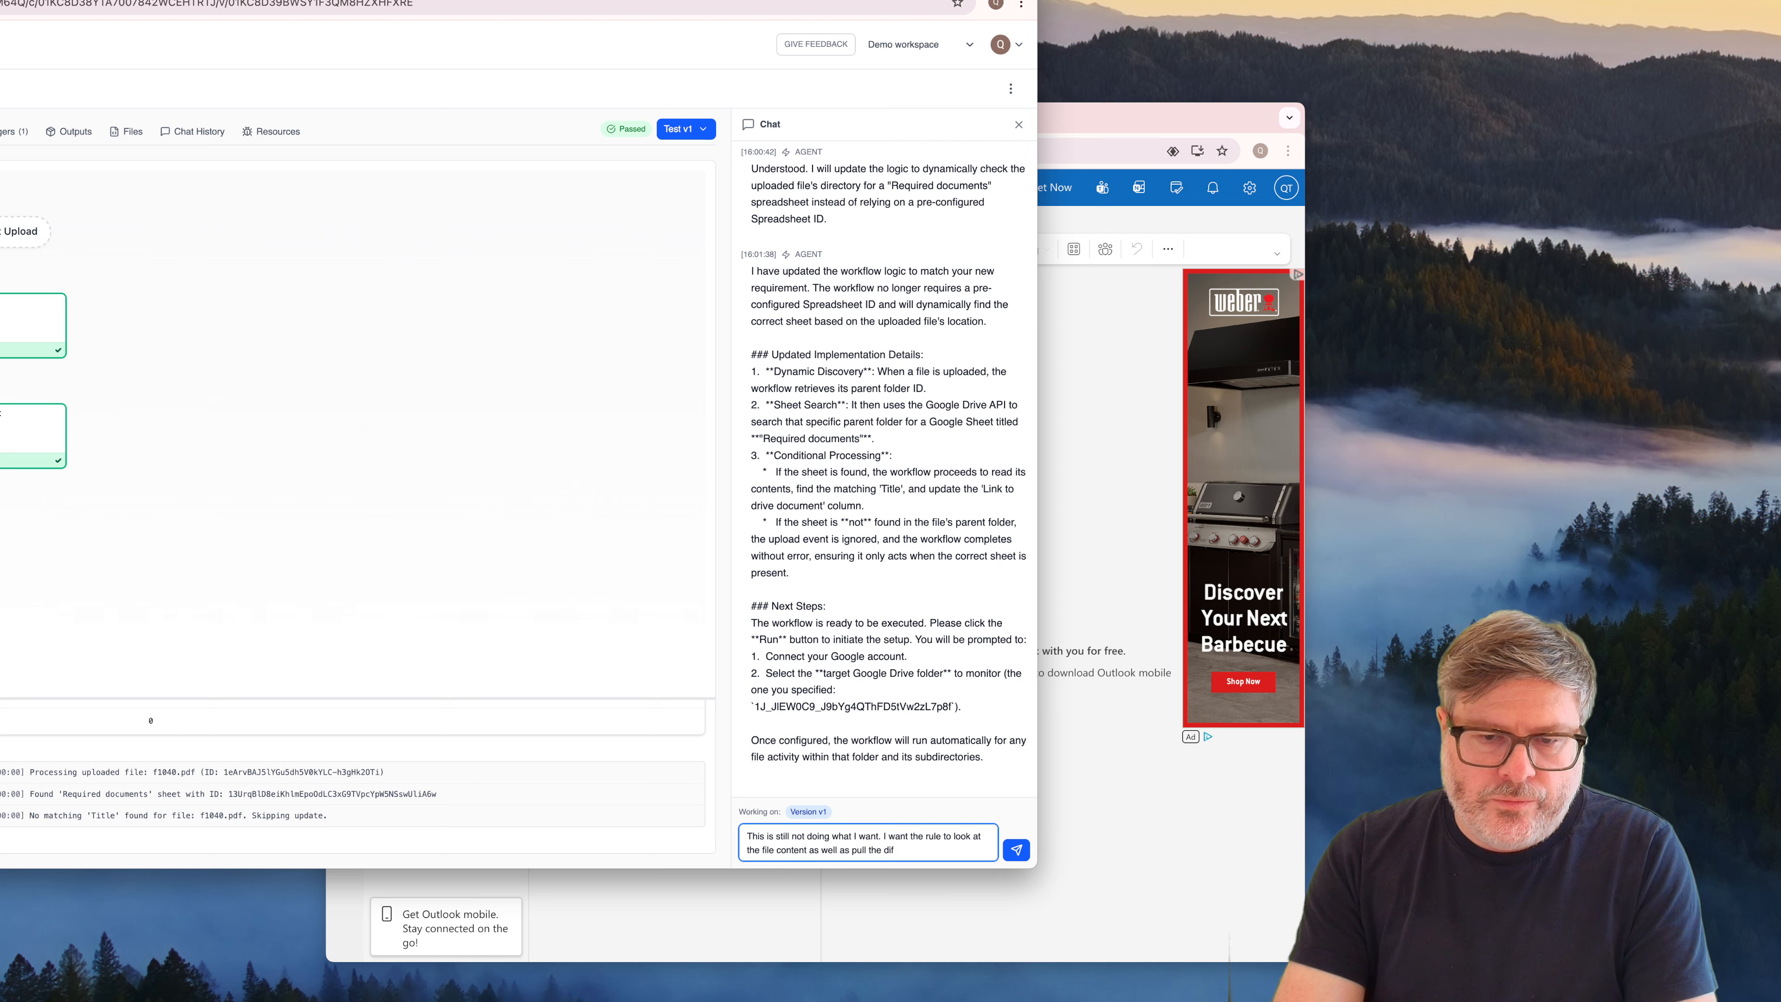
{"action": "key", "text": "BackSpace"}
{"action": "key", "text": "BackSpace"}
{"action": "type", "text": "ata from the spr"}
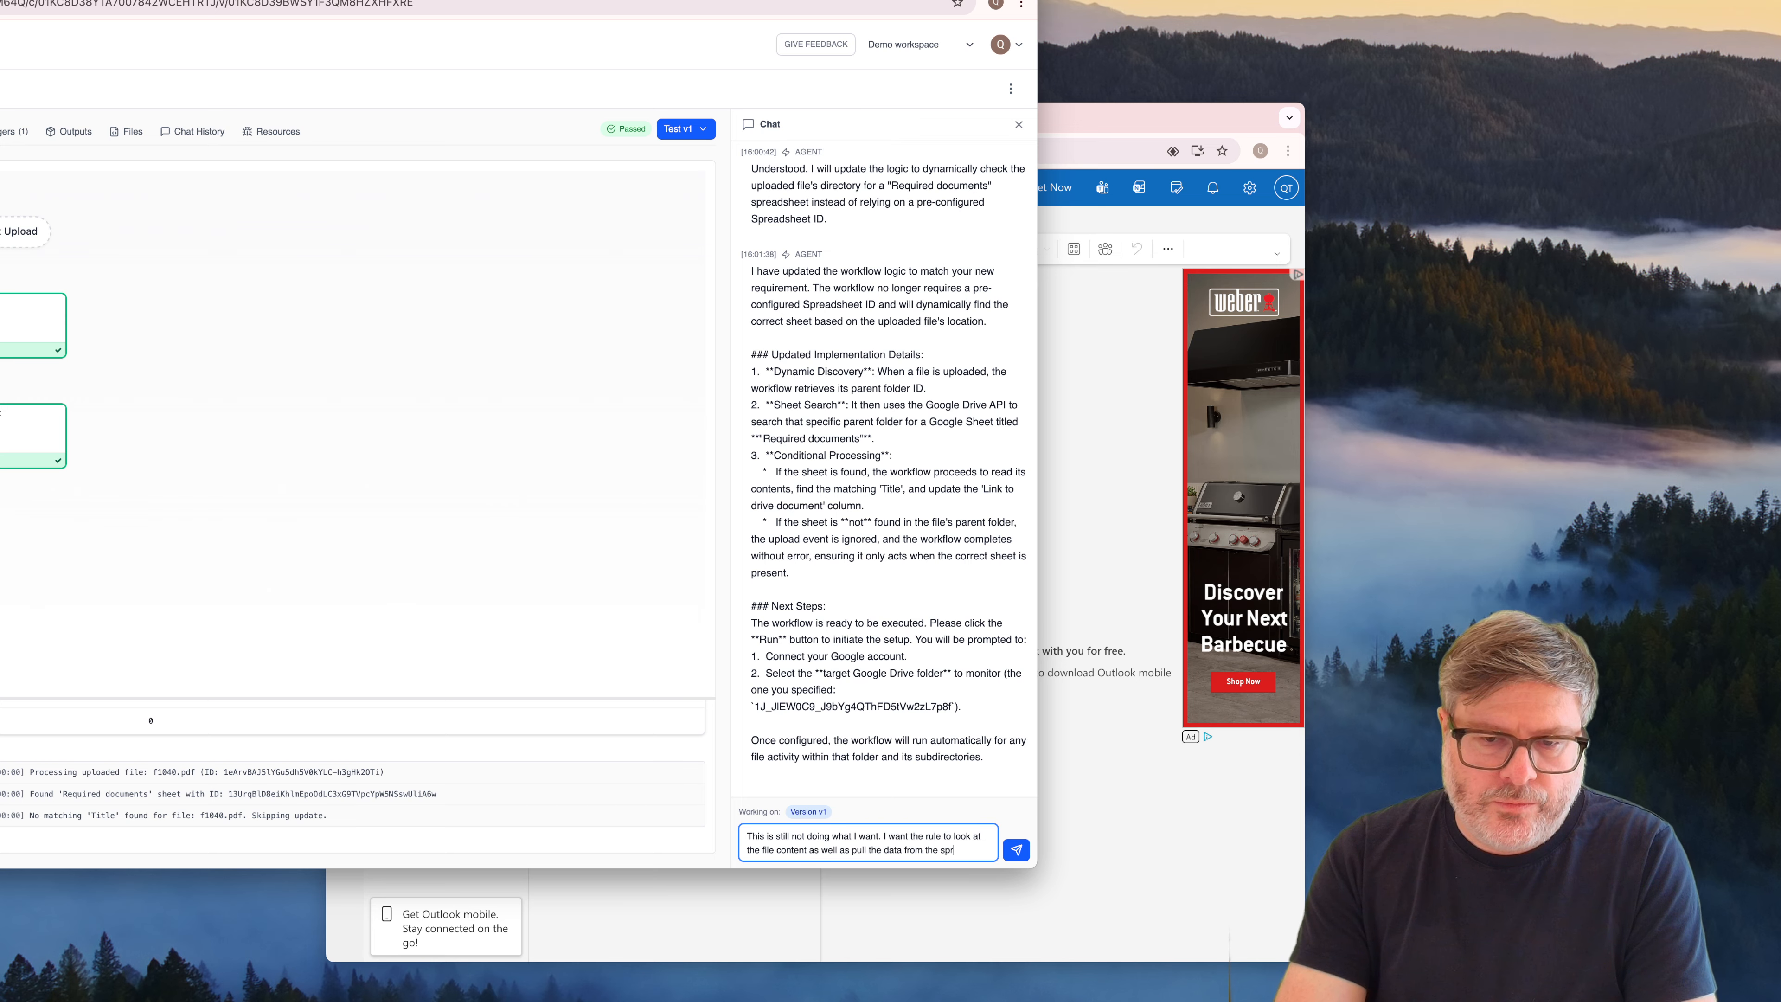
{"action": "type", "text": "eadsheet, eh"}
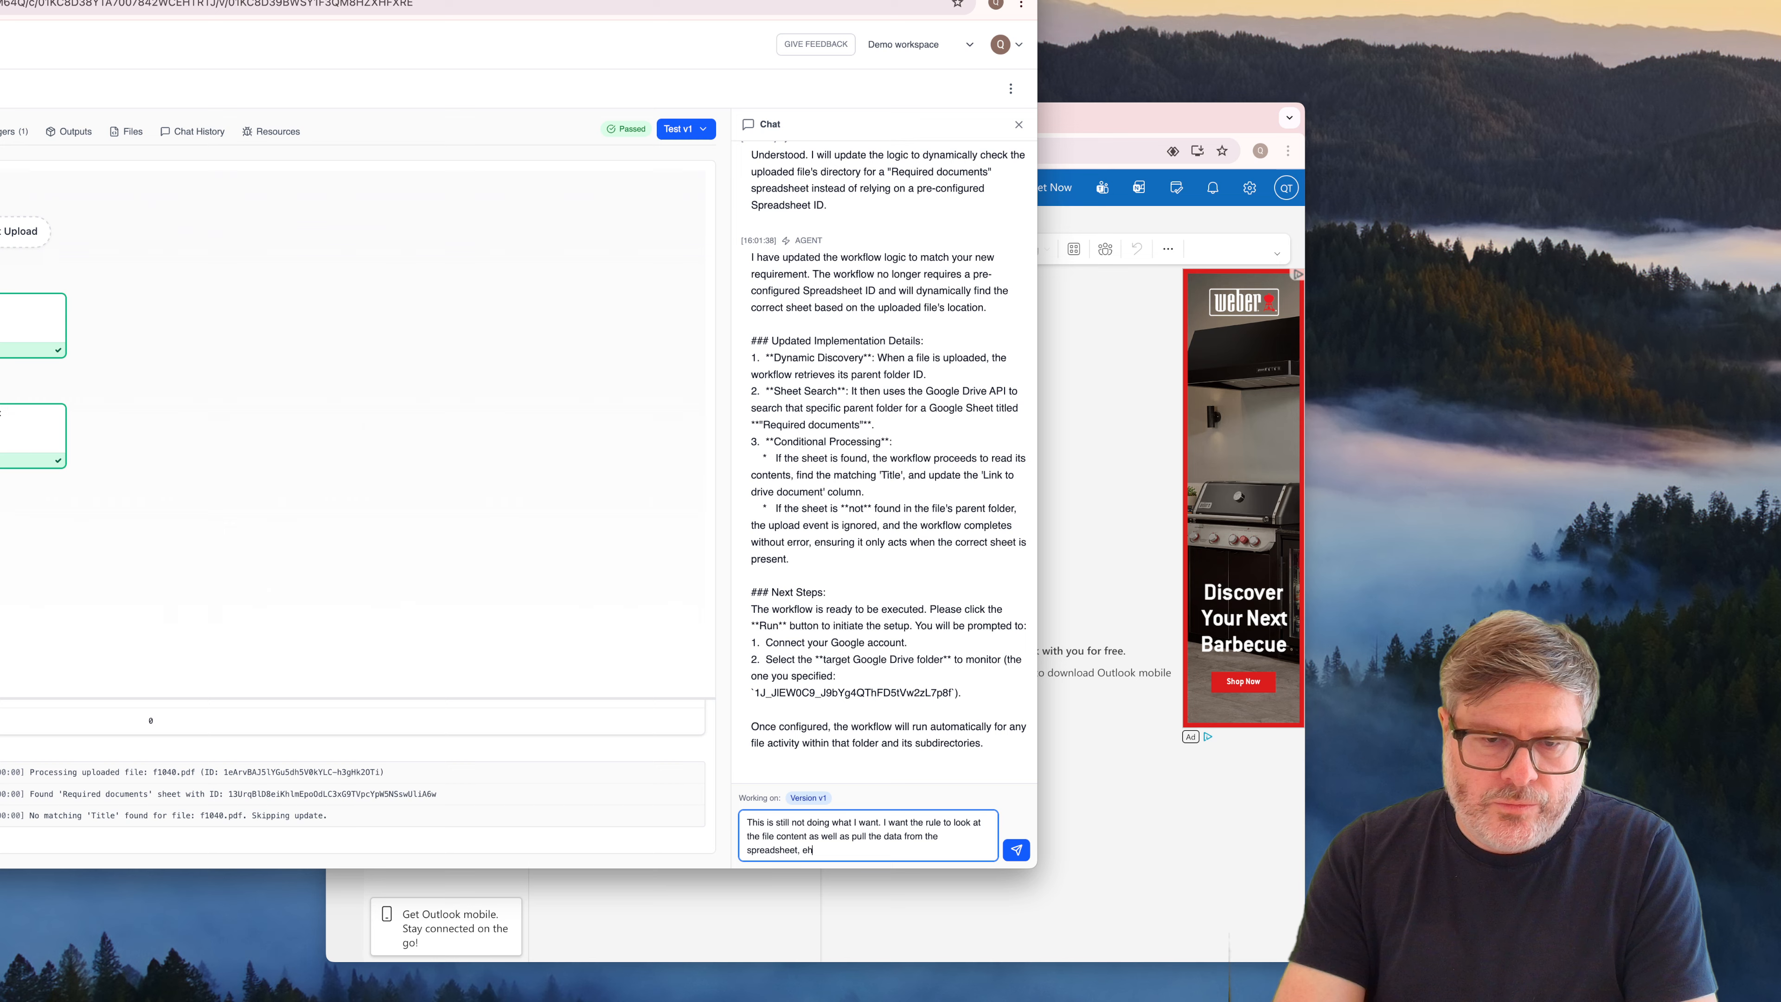
Extend the chat message with "then check whether the contents of the file"
{"action": "key", "text": "BackSpace"}
{"action": "key", "text": "BackSpace"}
{"action": "type", "text": "then check weht"}
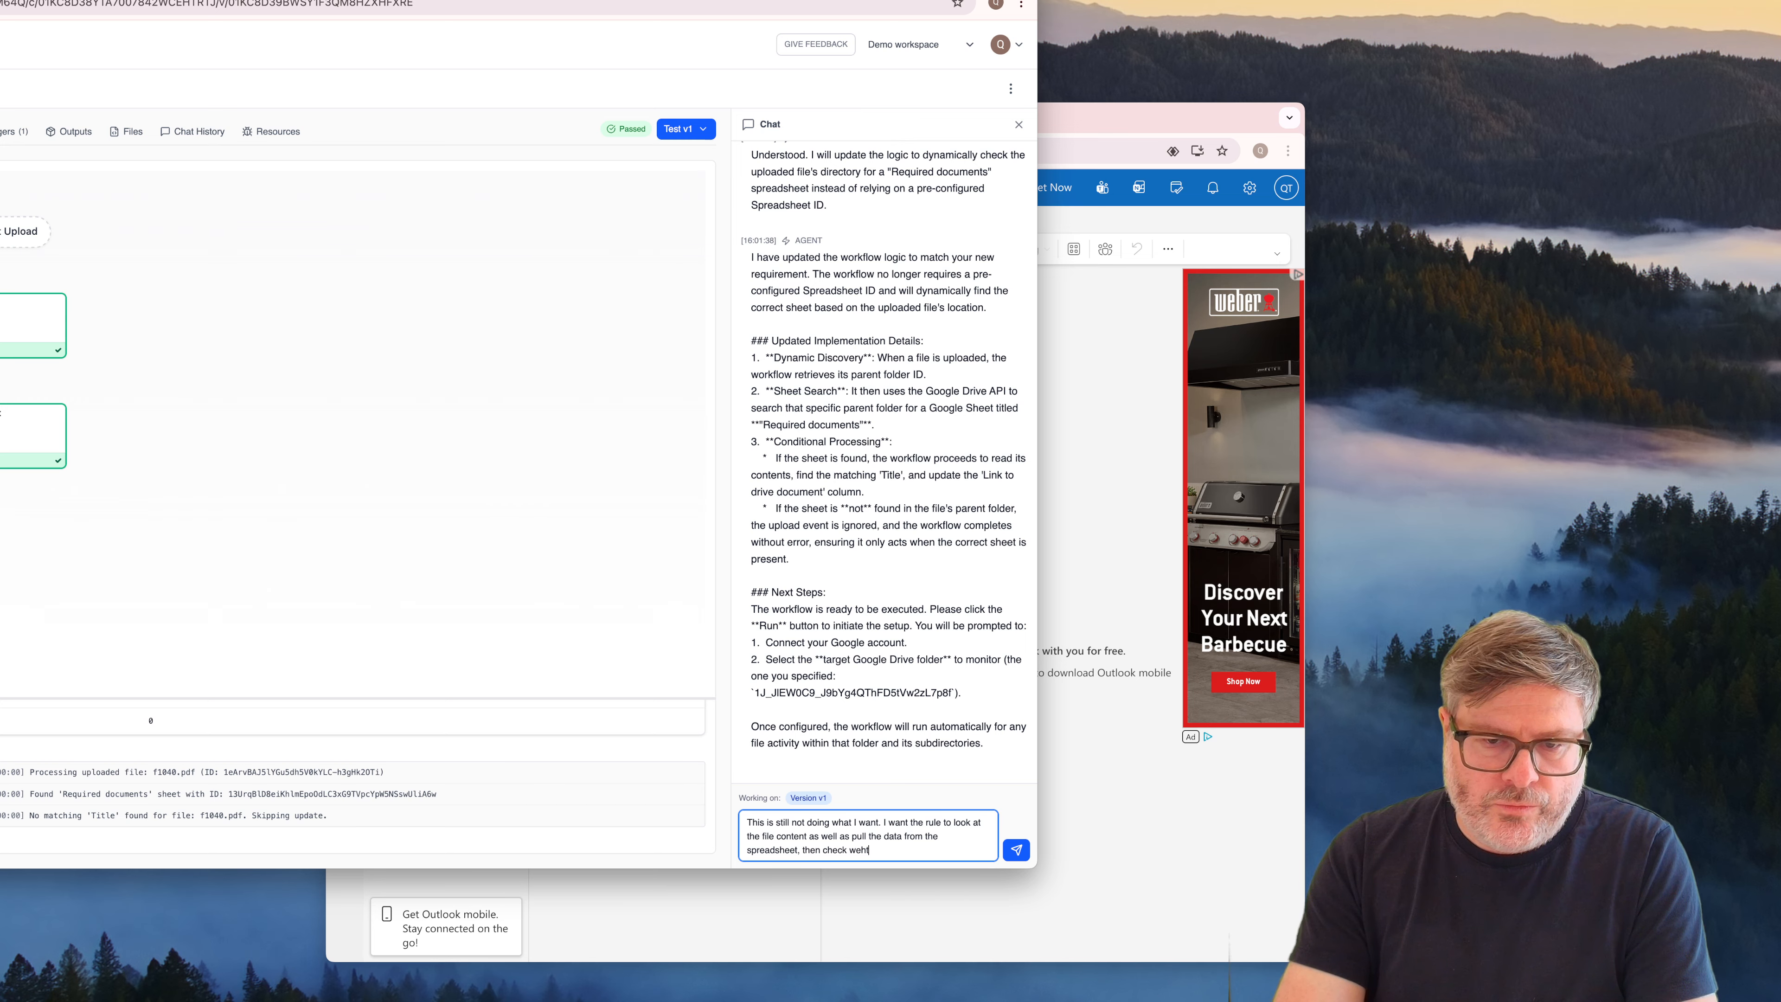
{"action": "key", "text": "BackSpace"}
{"action": "type", "text": "hether the "}
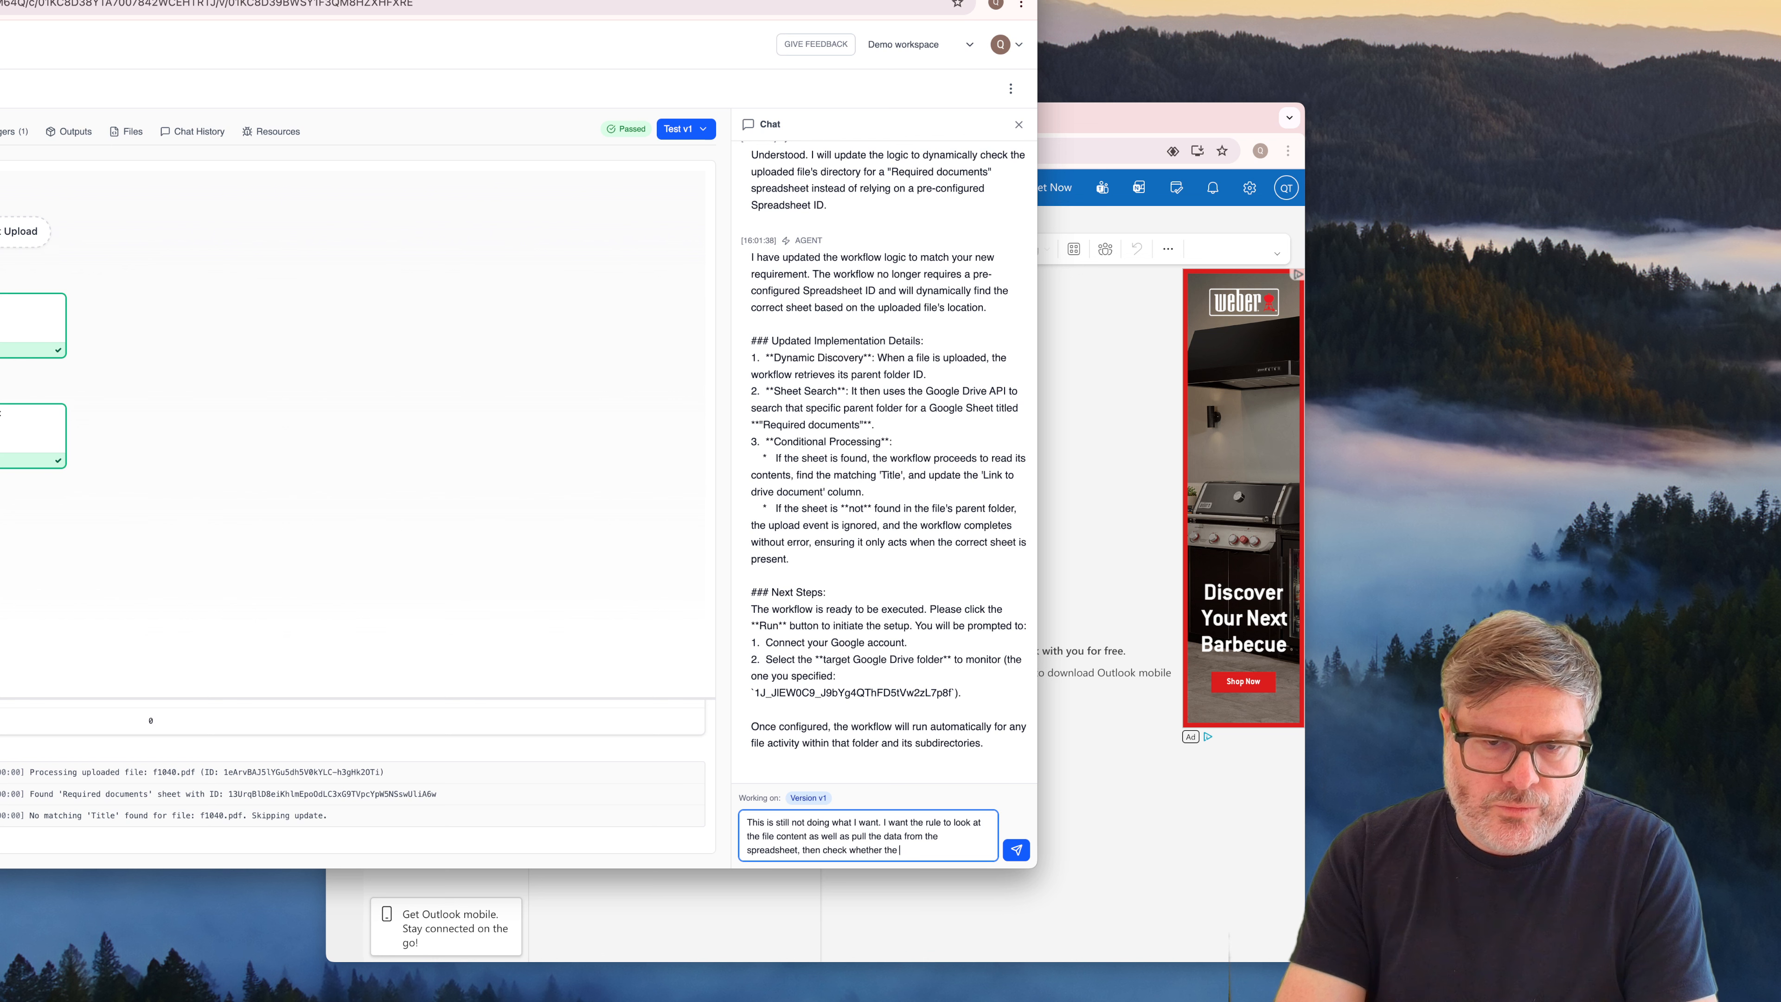
{"action": "type", "text": "contents of the file d"}
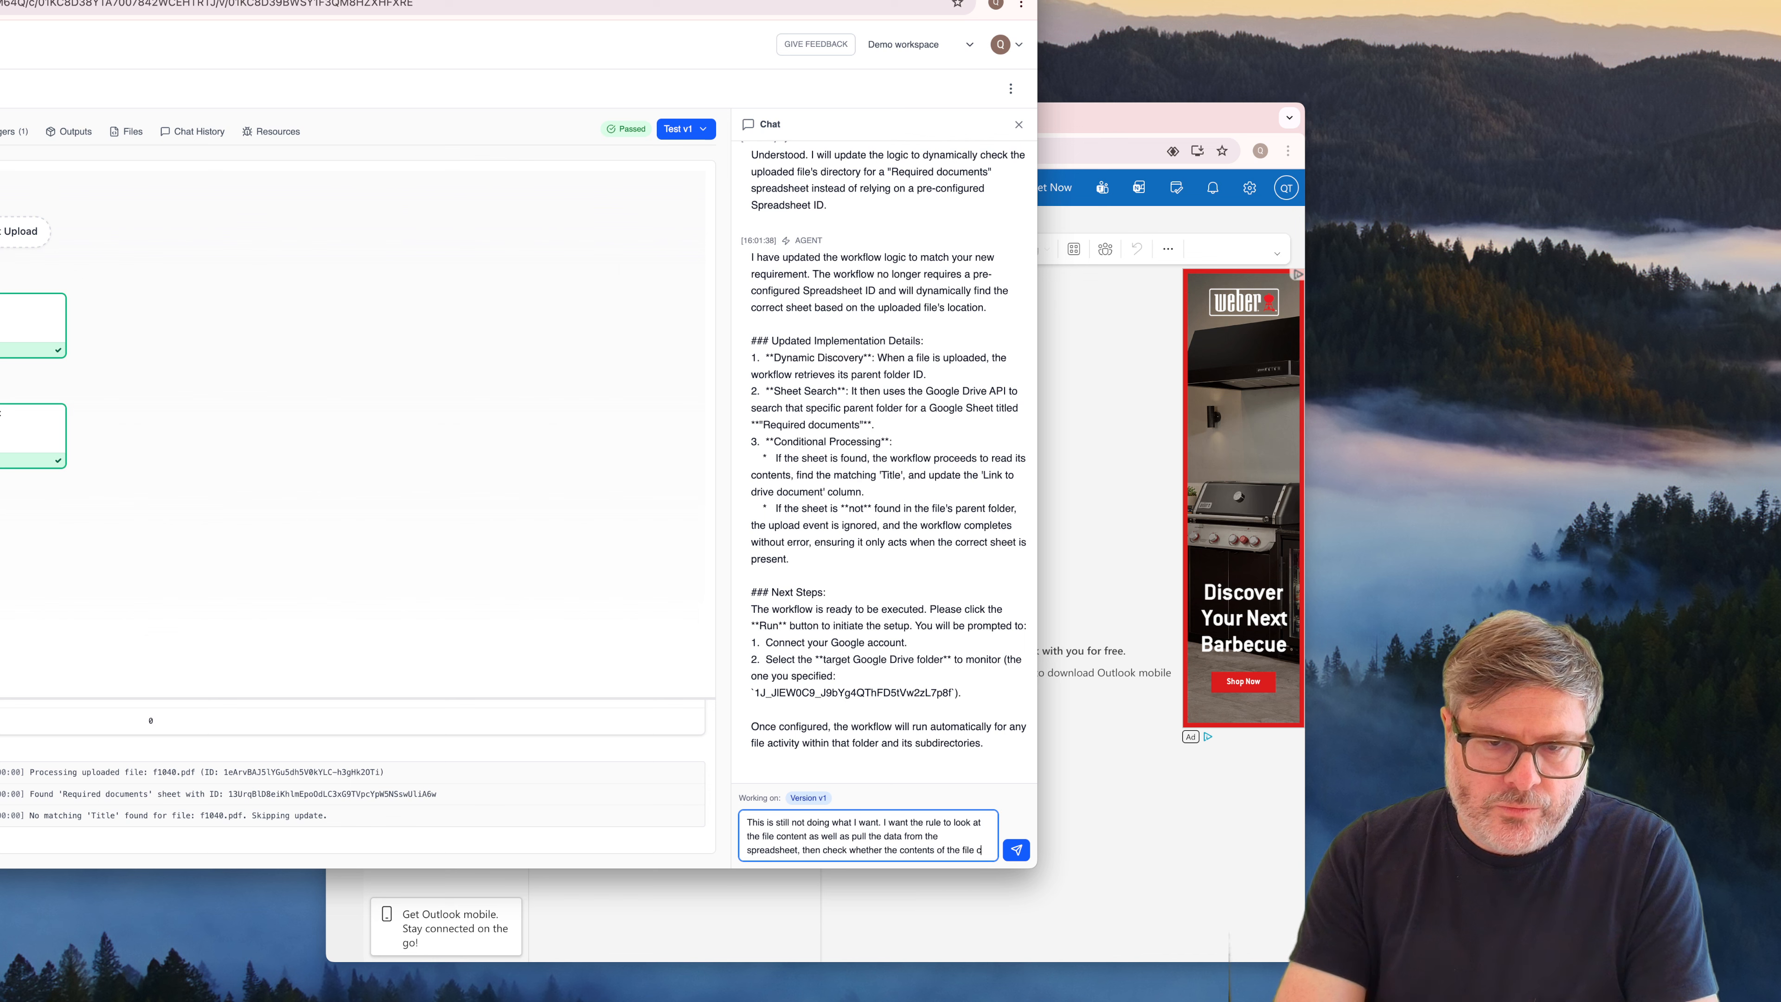
Complete the chat message with "correspond or match to any of the rows in the spreadsheet." and send it to the agent
{"action": "key", "text": "BackSpace"}
{"action": "type", "text": "correspond"}
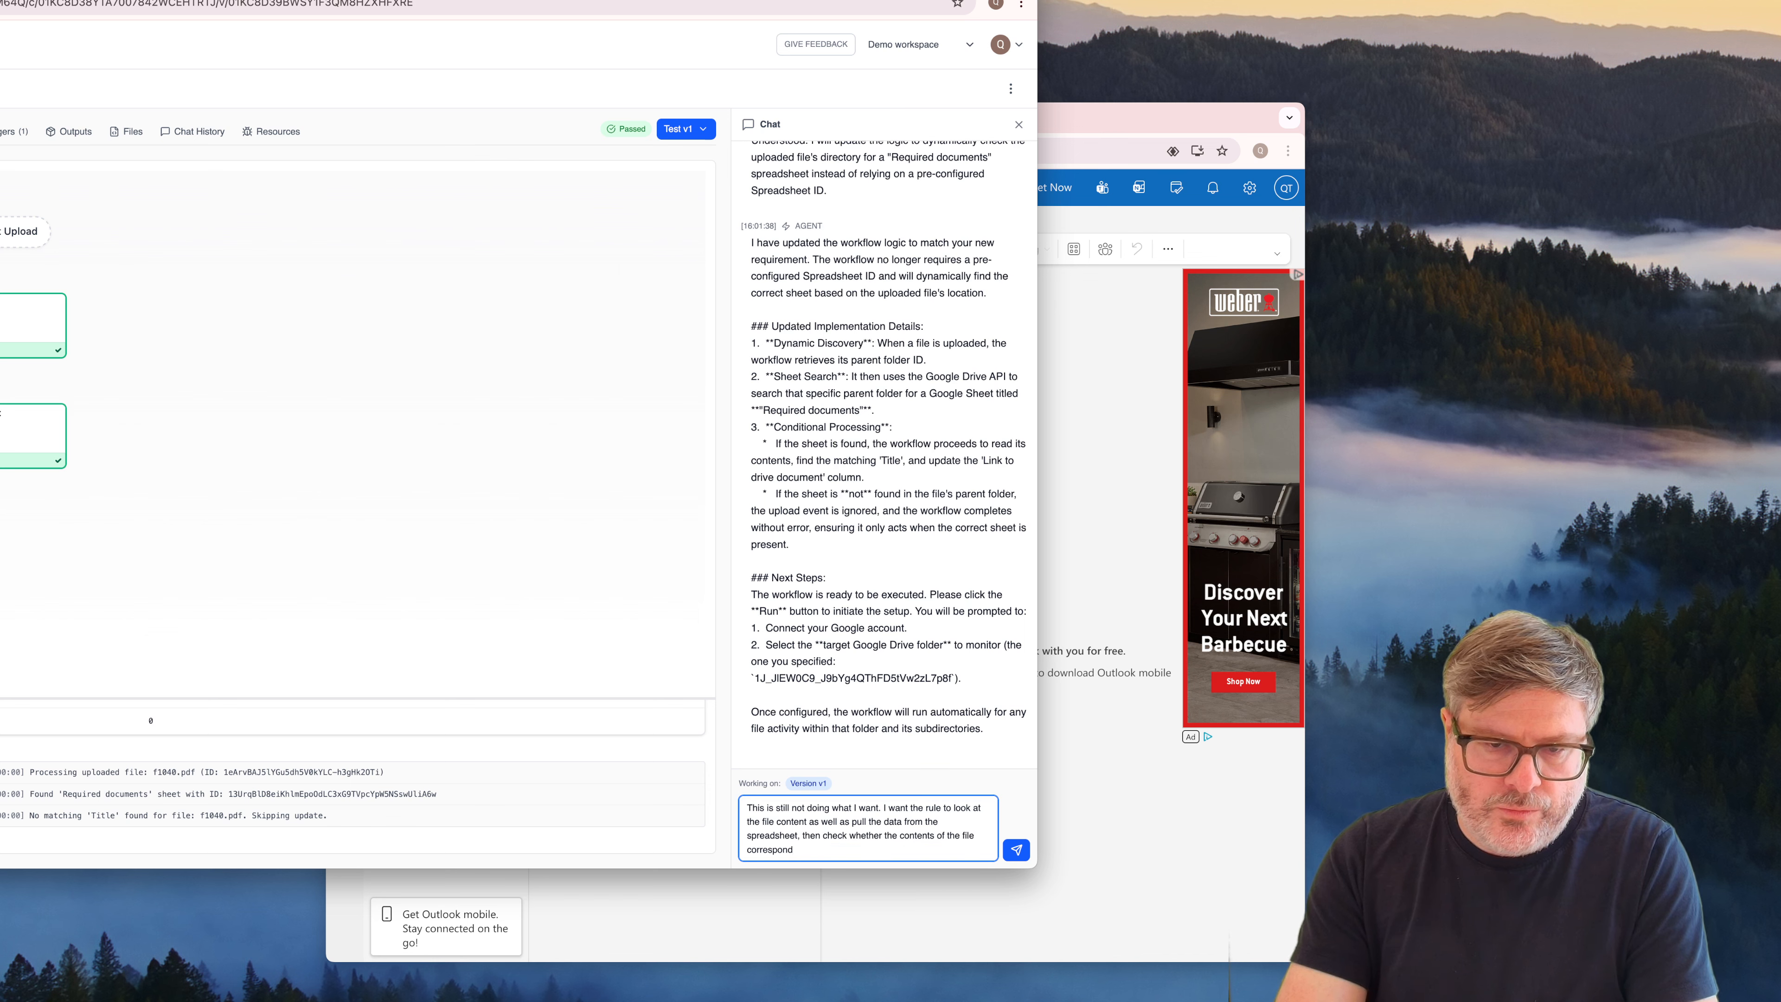
{"action": "type", "text": " or match to any of t"}
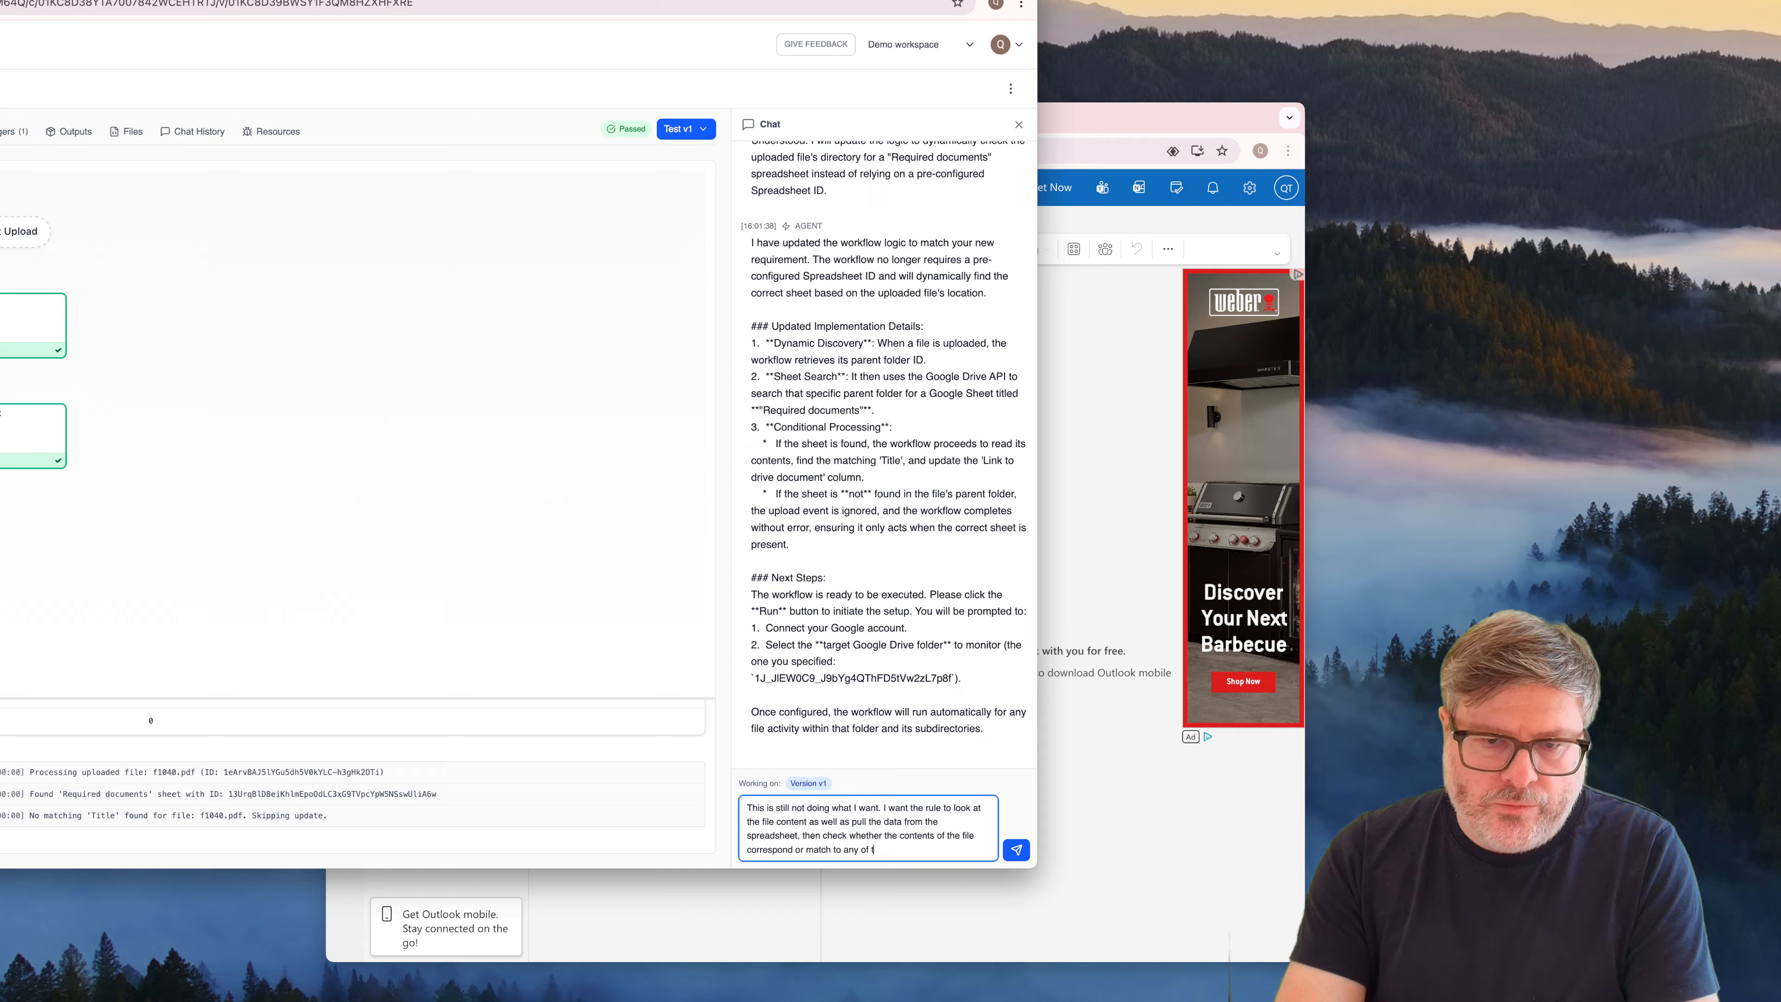
{"action": "type", "text": "he rows"}
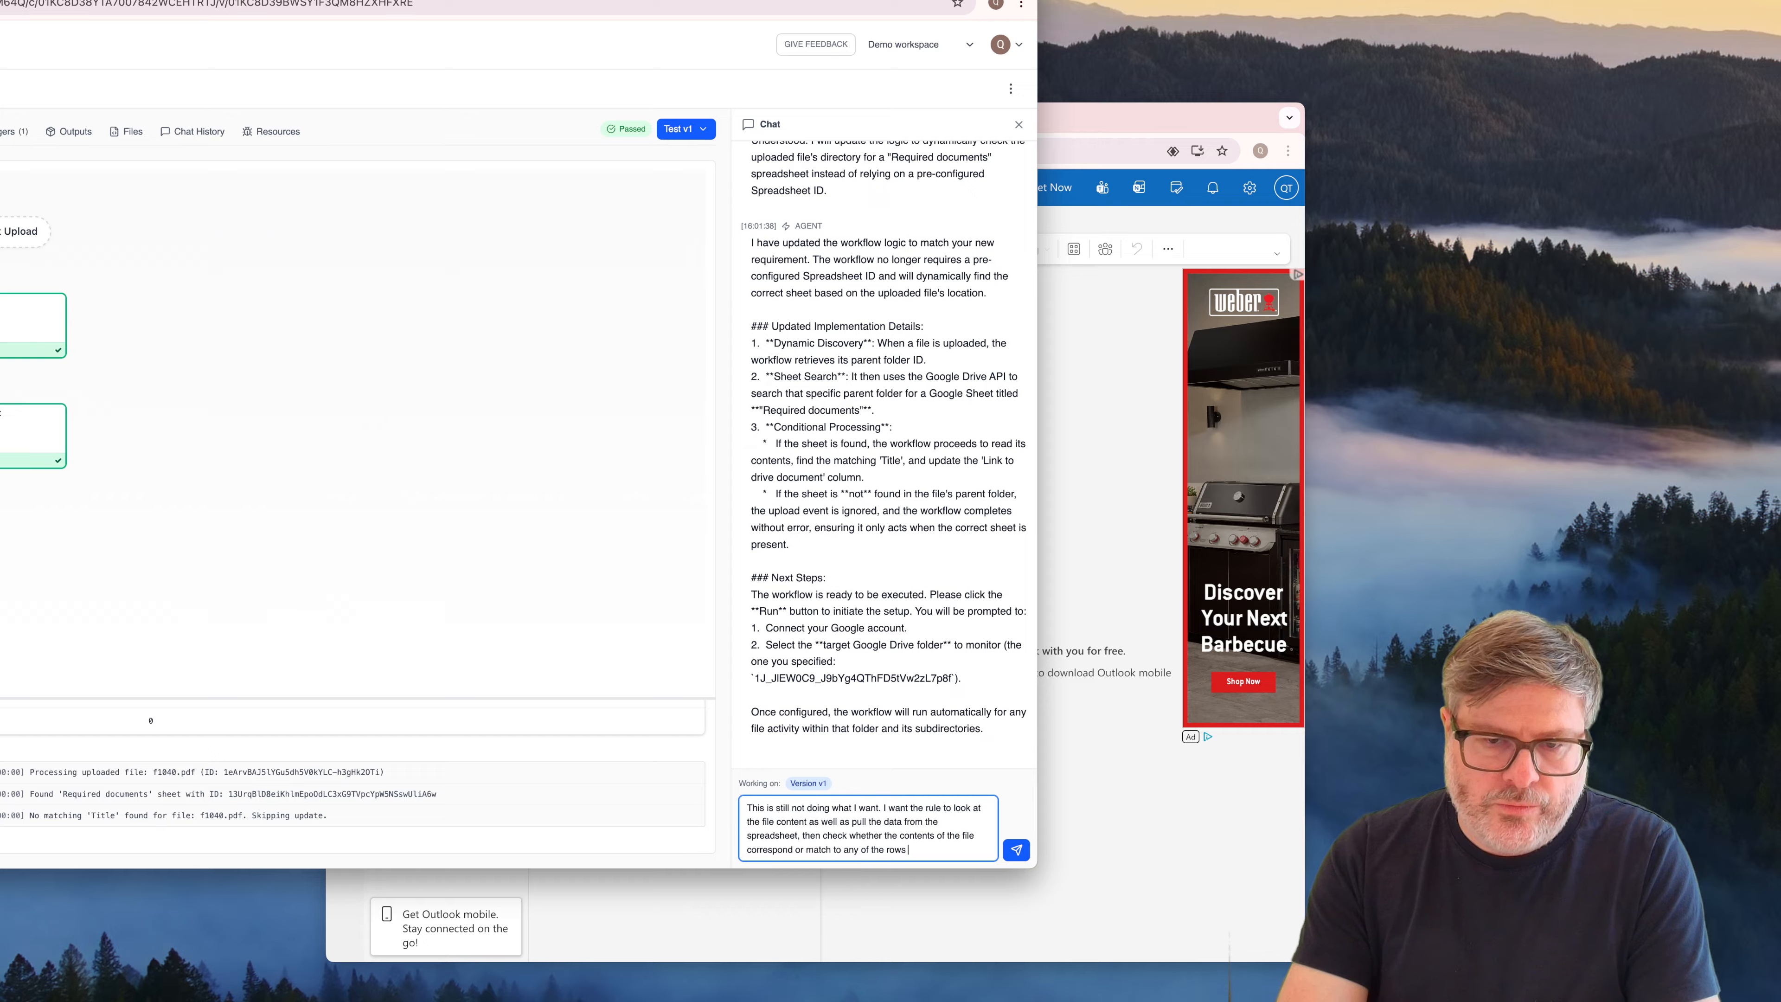
{"action": "type", "text": " in the spreadsheet."}
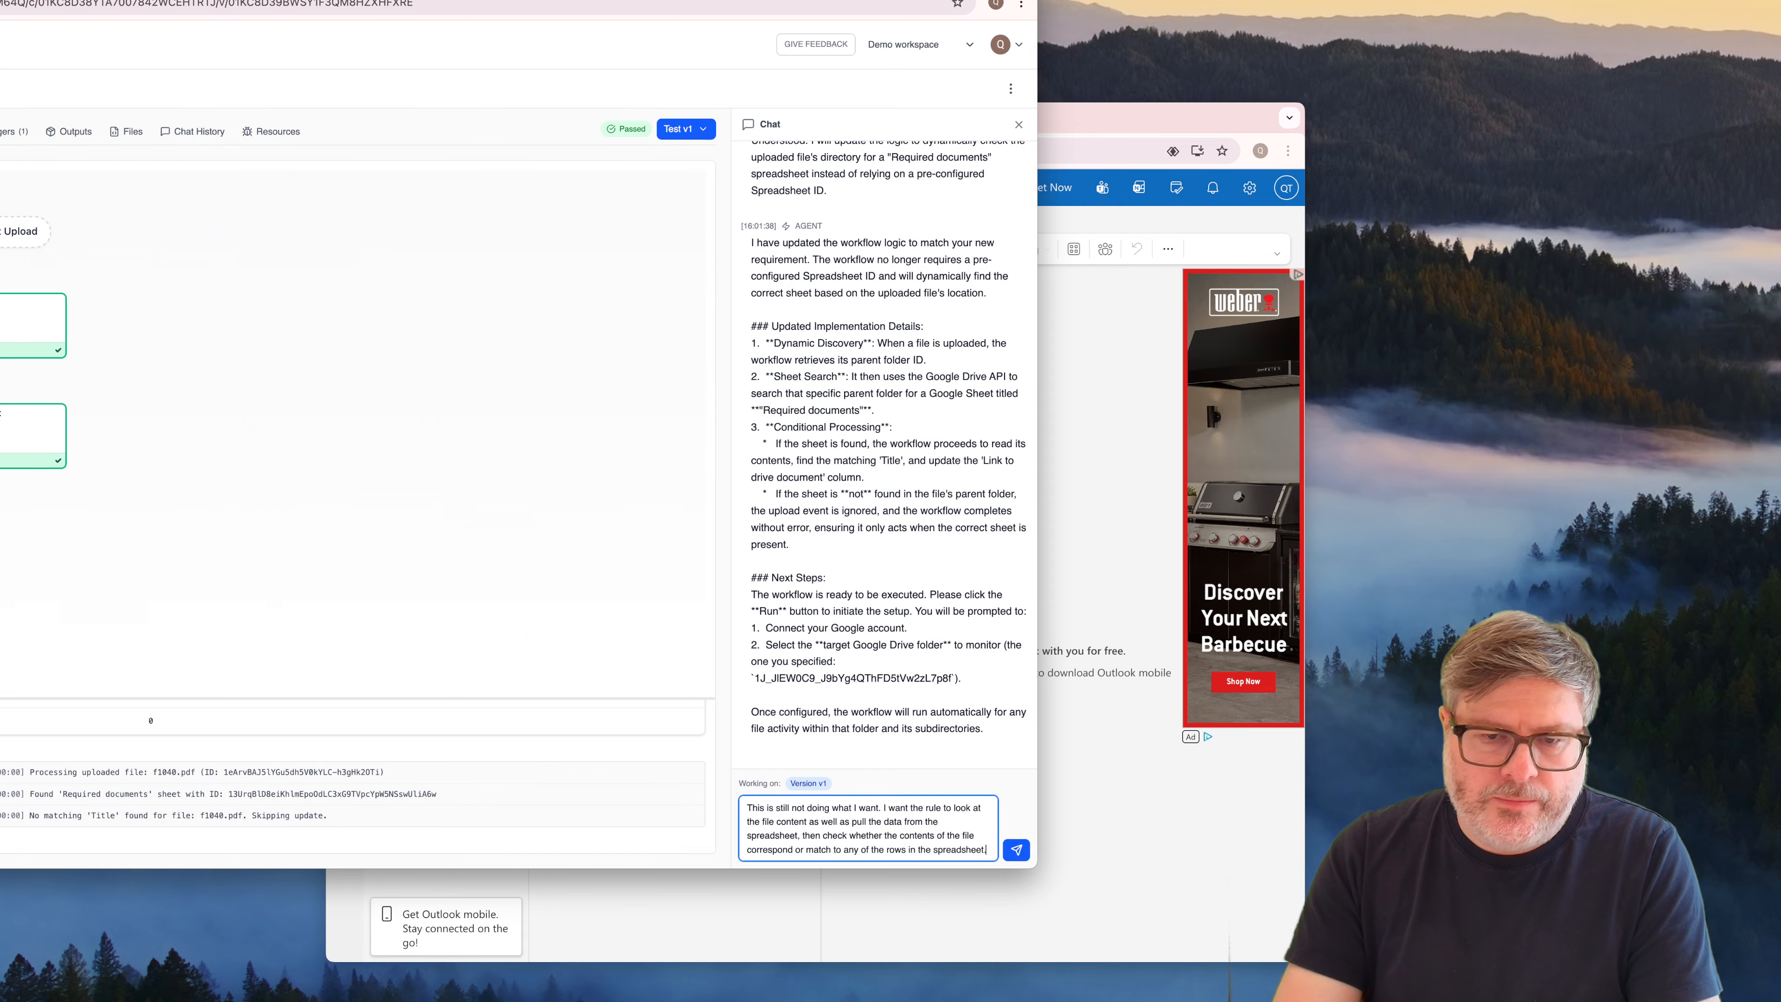
{"action": "key", "text": "Return"}
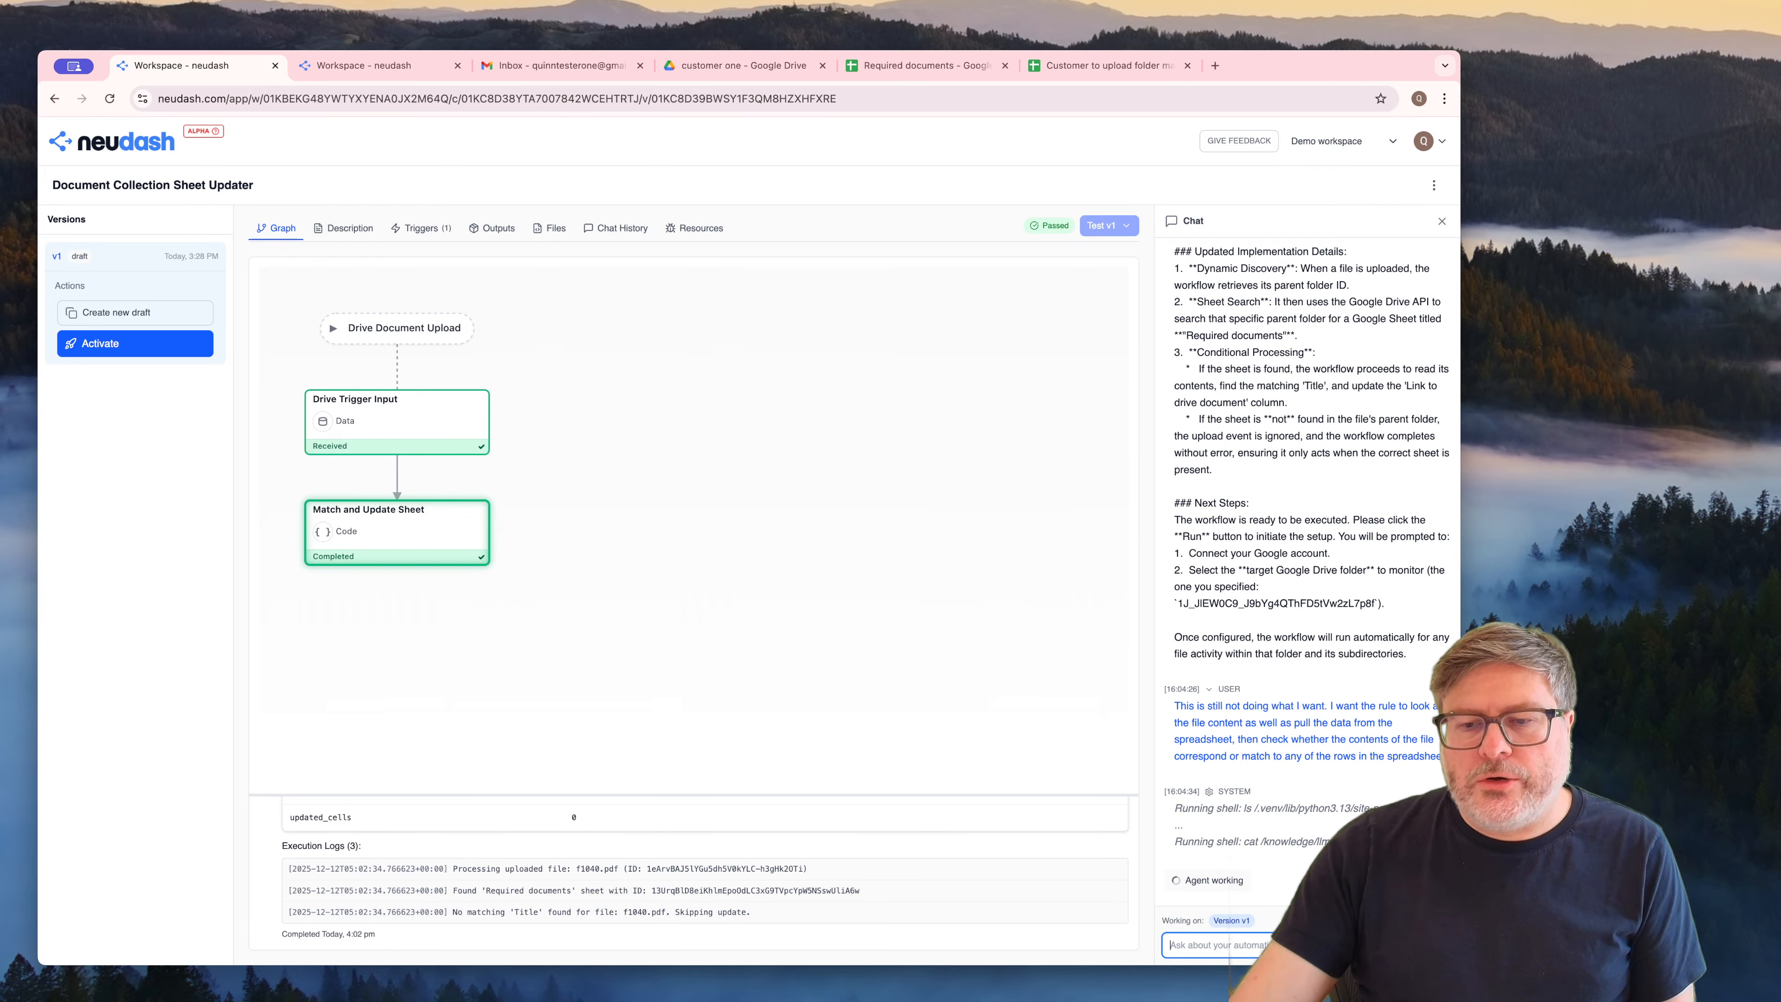
{"action": "left_click_drag", "start_coordinate": [1314, 840], "coordinate": [1356, 843]}
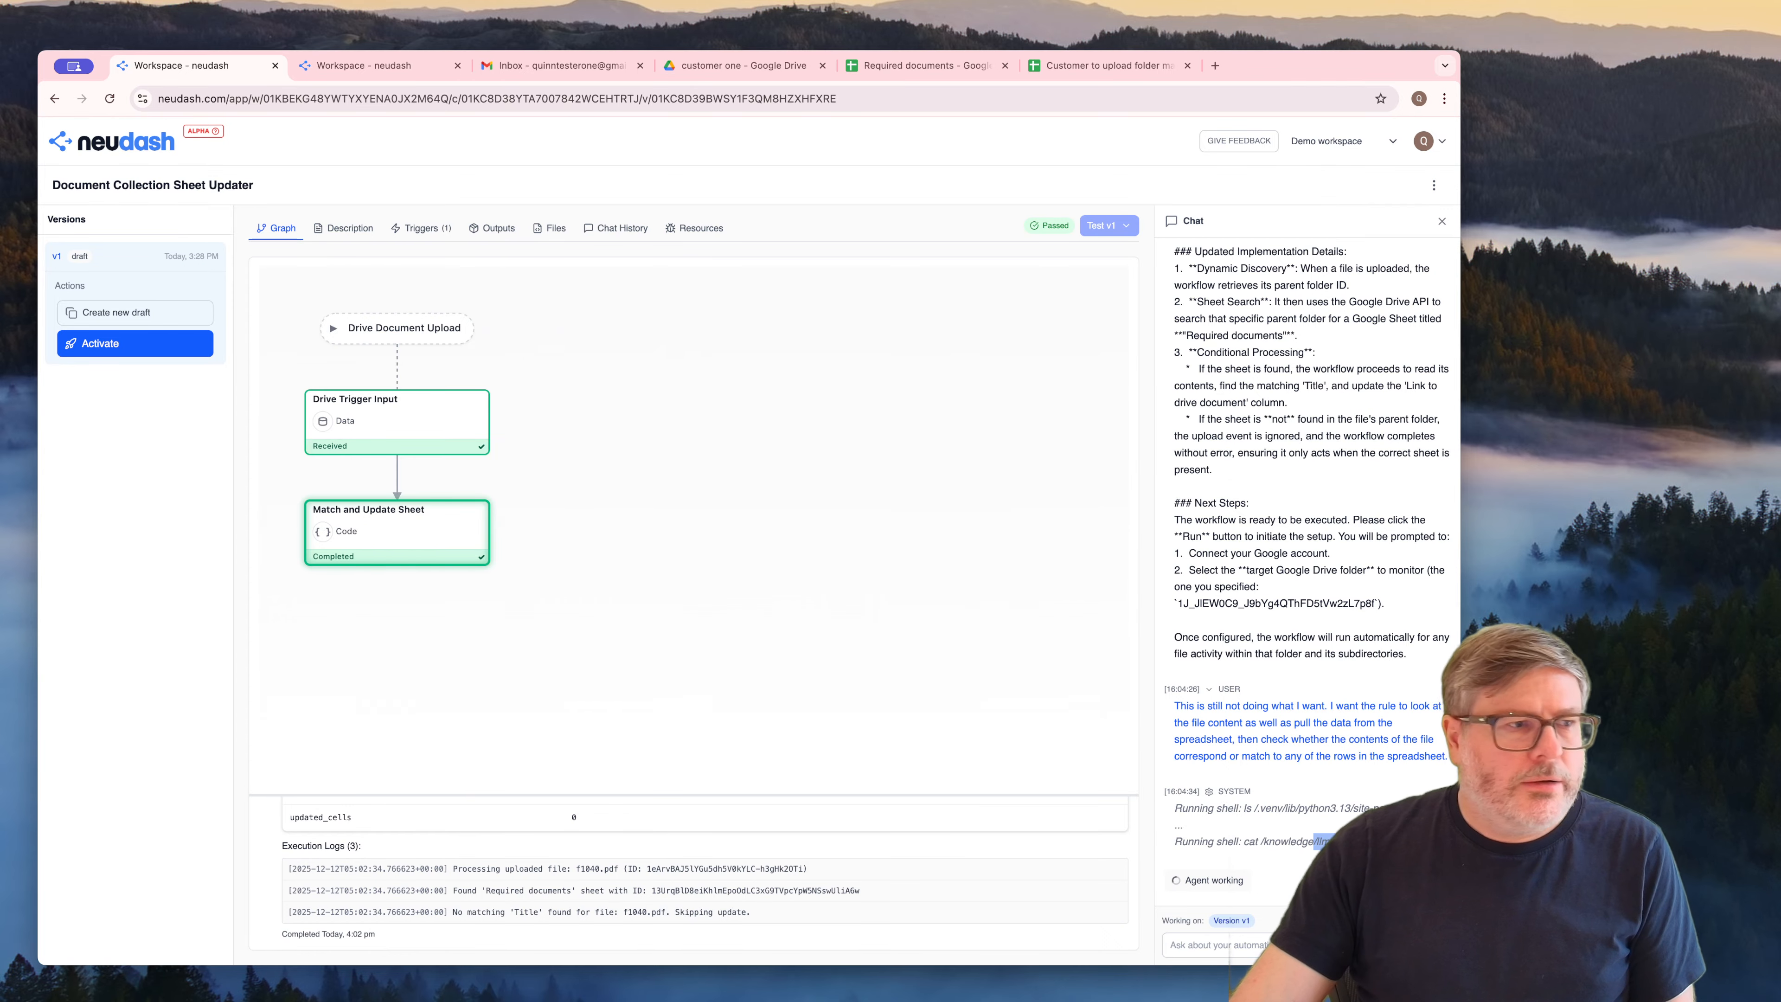
{"action": "left_click_drag", "start_coordinate": [1330, 64], "coordinate": [1135, 42]}
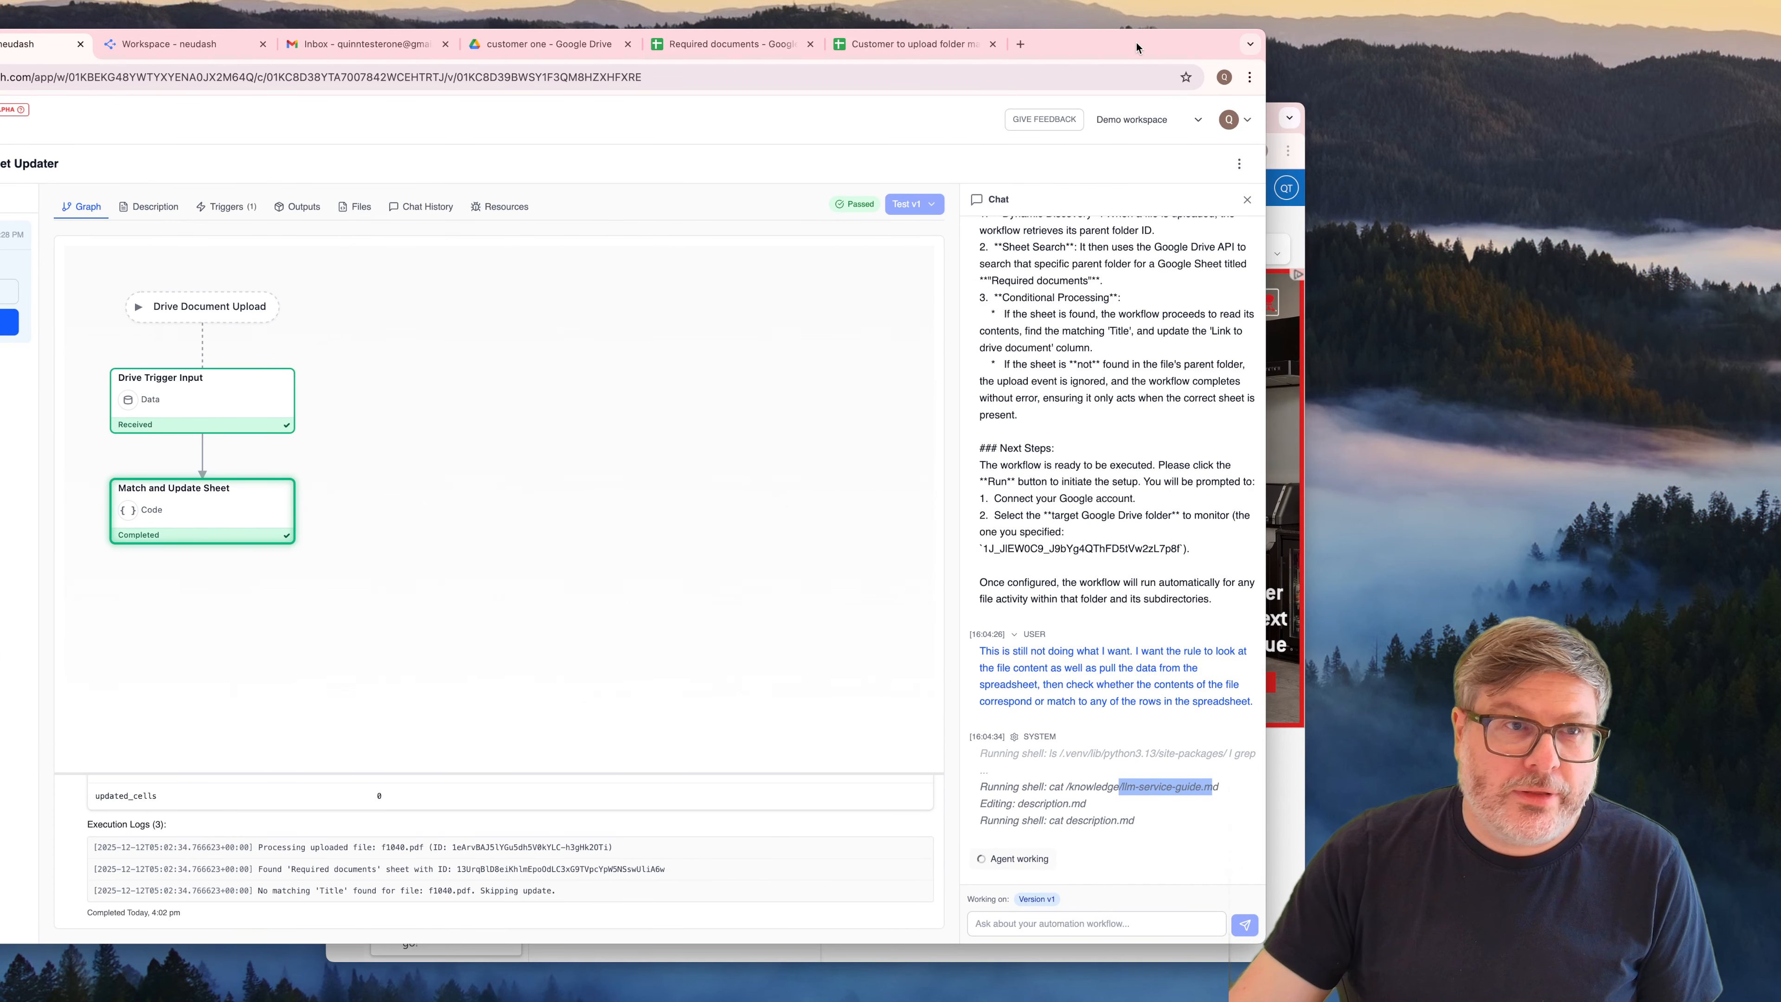
{"action": "left_click_drag", "start_coordinate": [1135, 42], "coordinate": [1332, 50]}
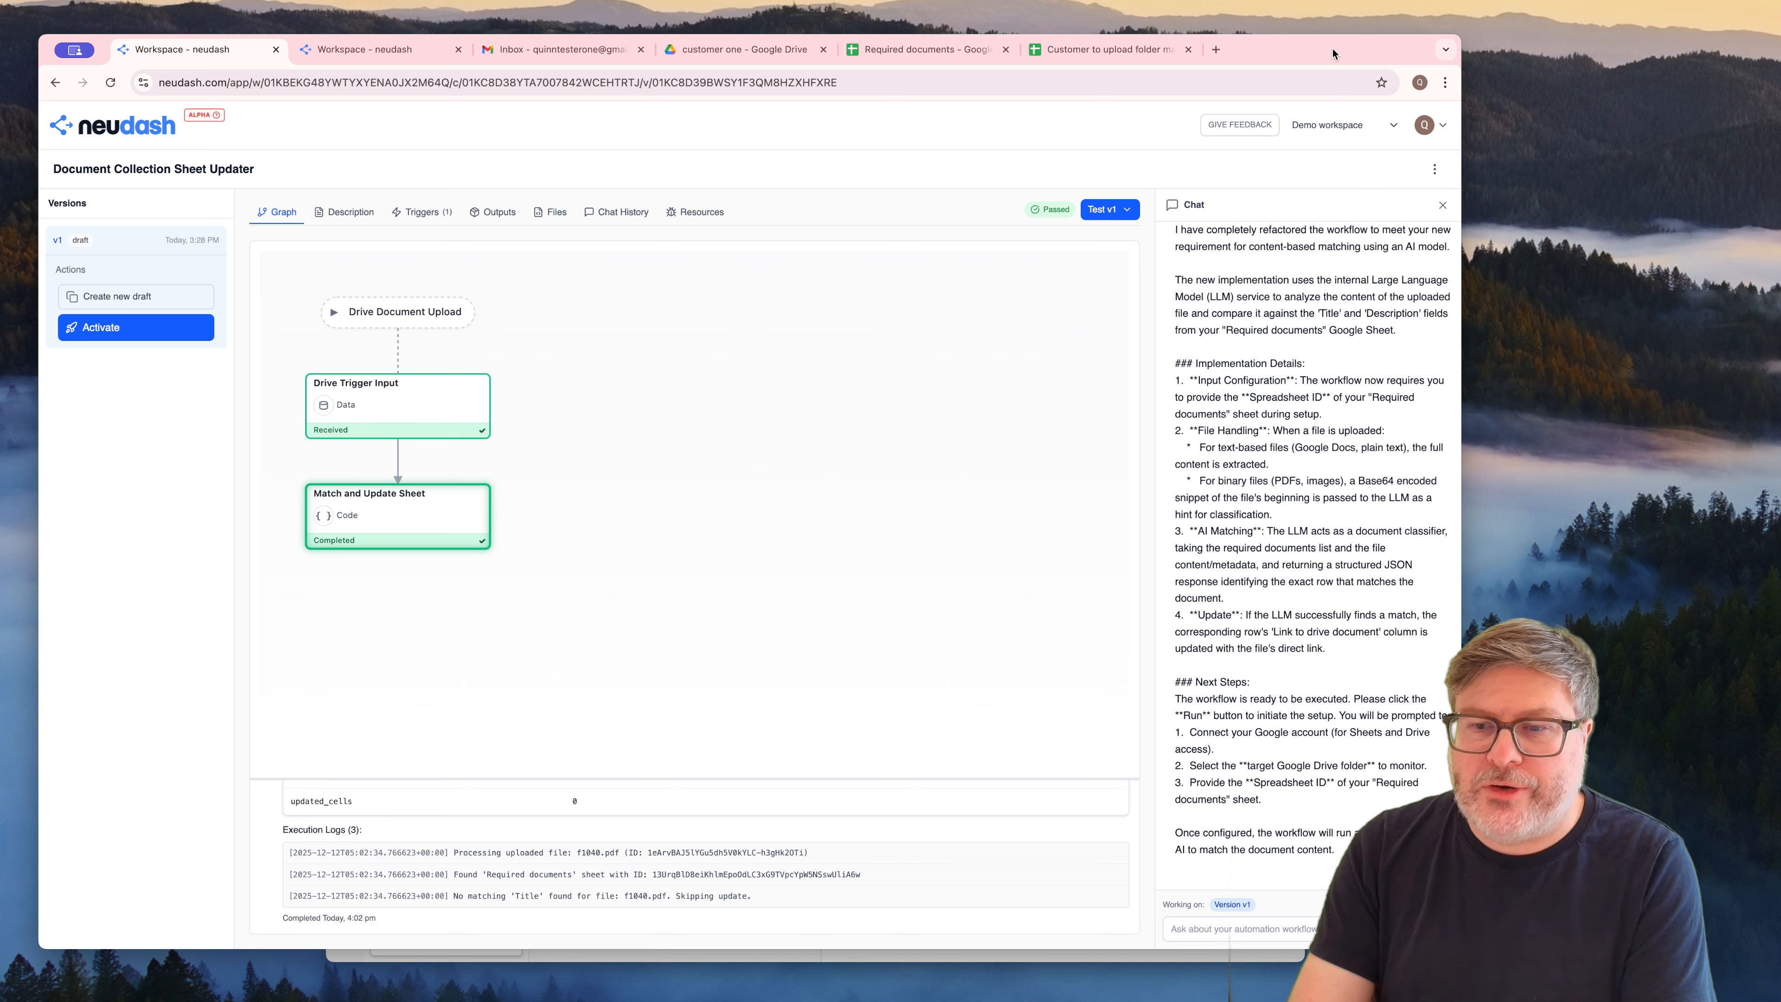
Run the v1 test on the refactored workflow, check which required input it asks for, and close the configuration dialog
{"action": "left_click", "coordinate": [1120, 211]}
{"action": "left_click", "coordinate": [1030, 256]}
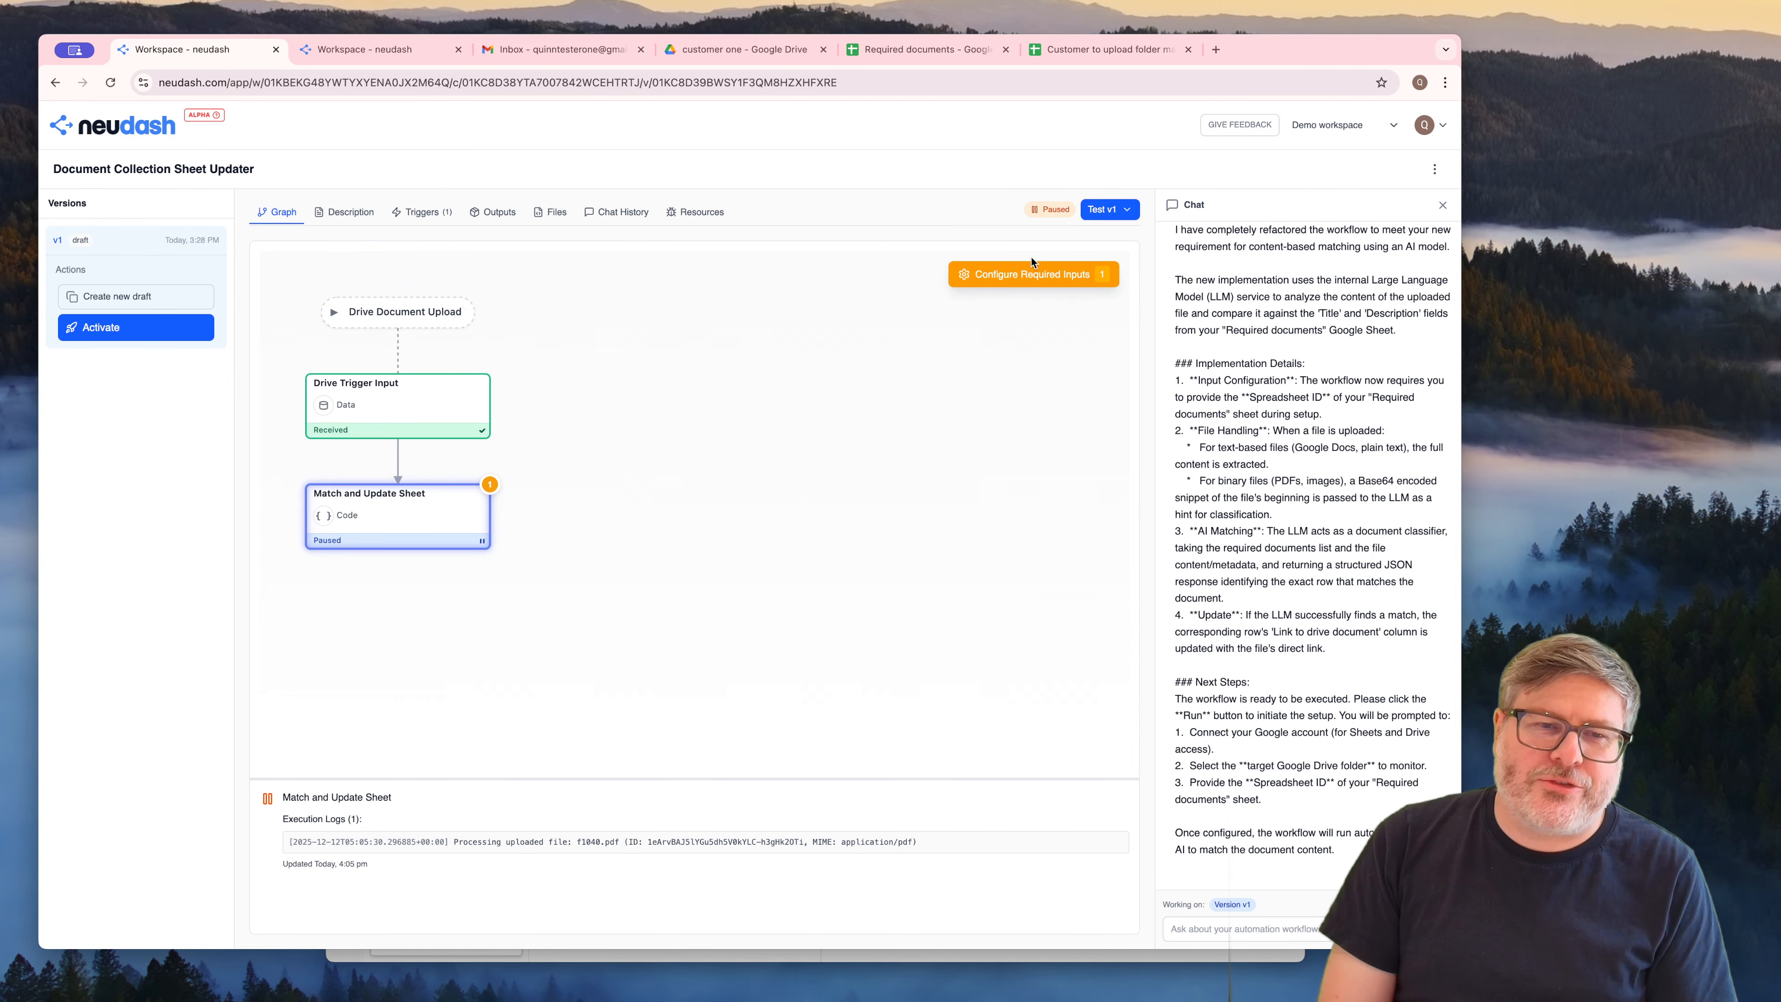
{"action": "left_click", "coordinate": [1026, 275]}
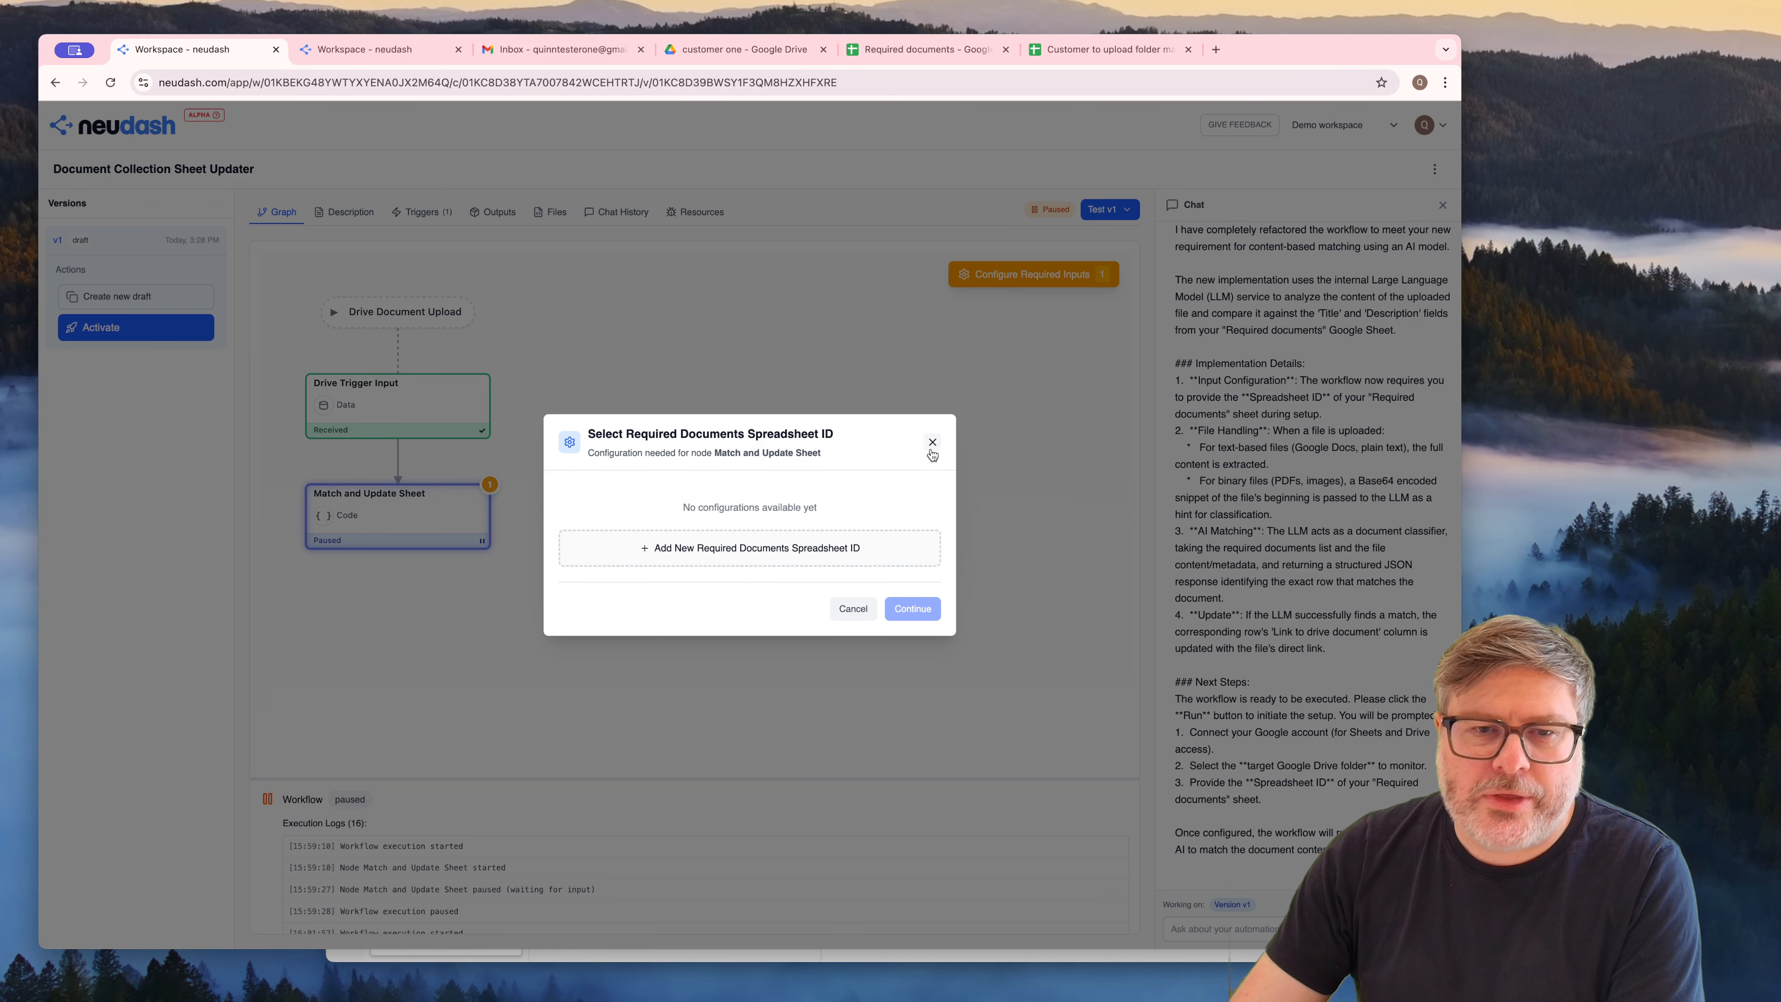
{"action": "left_click", "coordinate": [932, 443]}
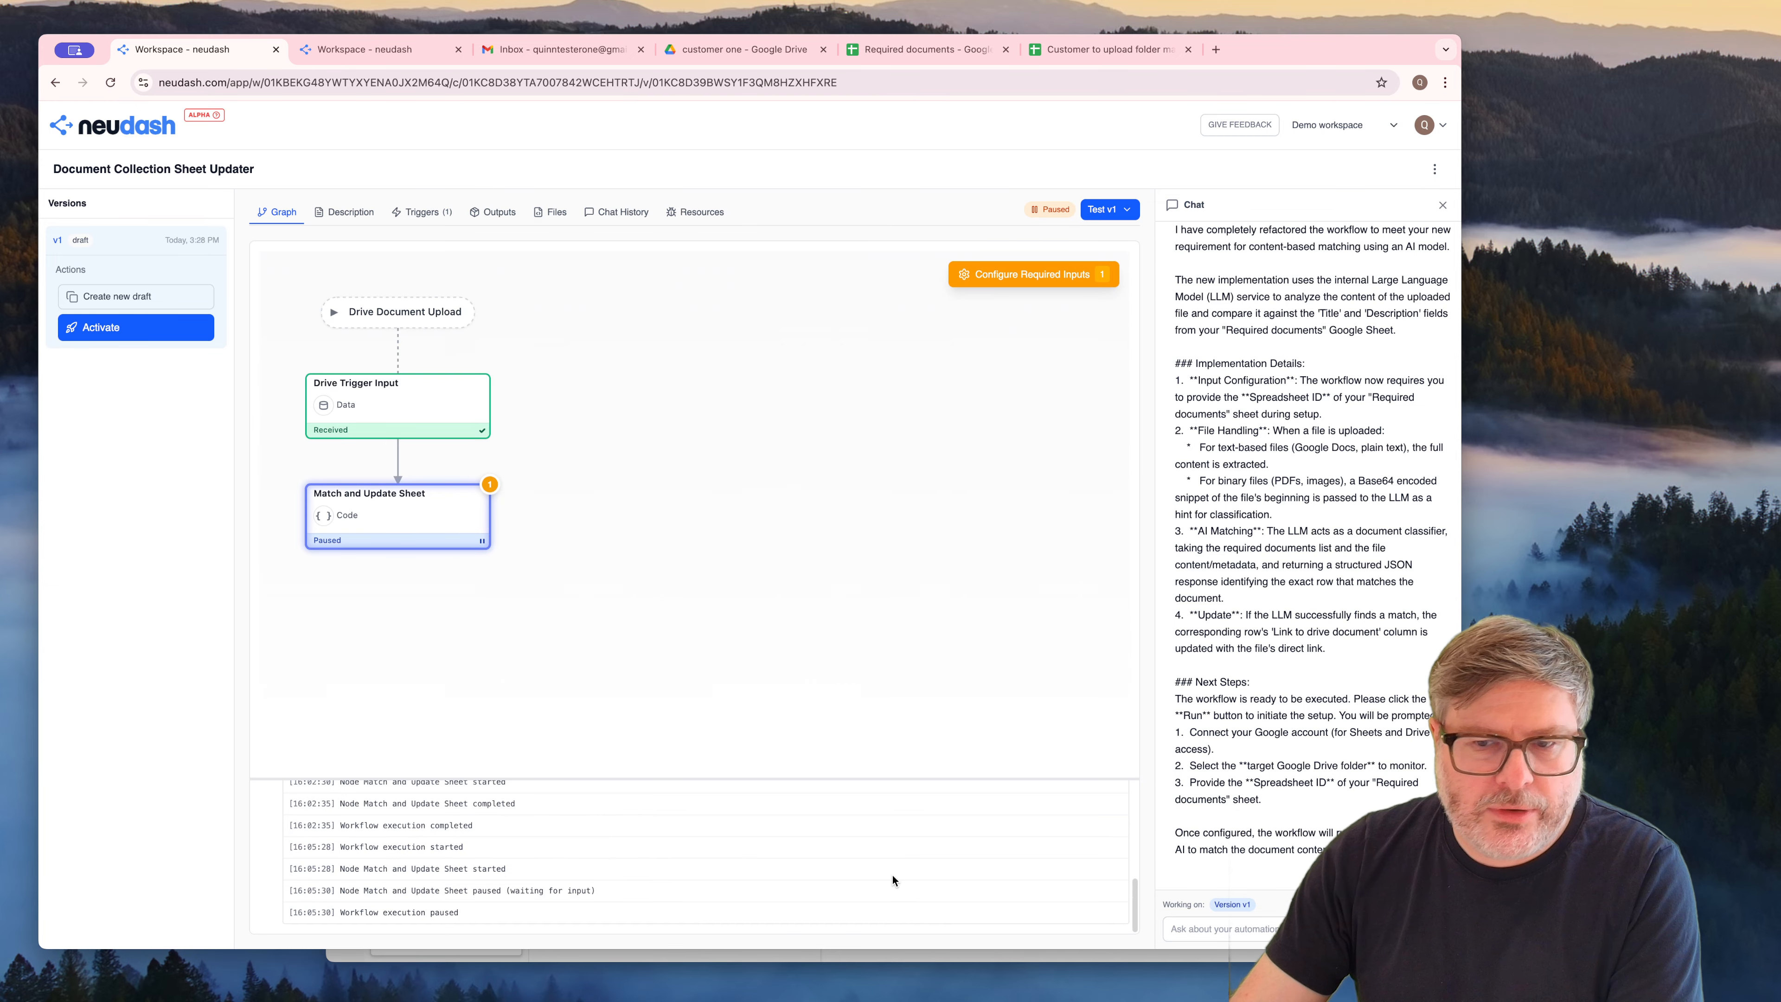
Copy the earlier chat request starting "I want the automation to look in the same directory" through "otherwise ignore the file."
{"action": "scroll", "coordinate": [1299, 662], "scroll_direction": "up", "scroll_amount": 5}
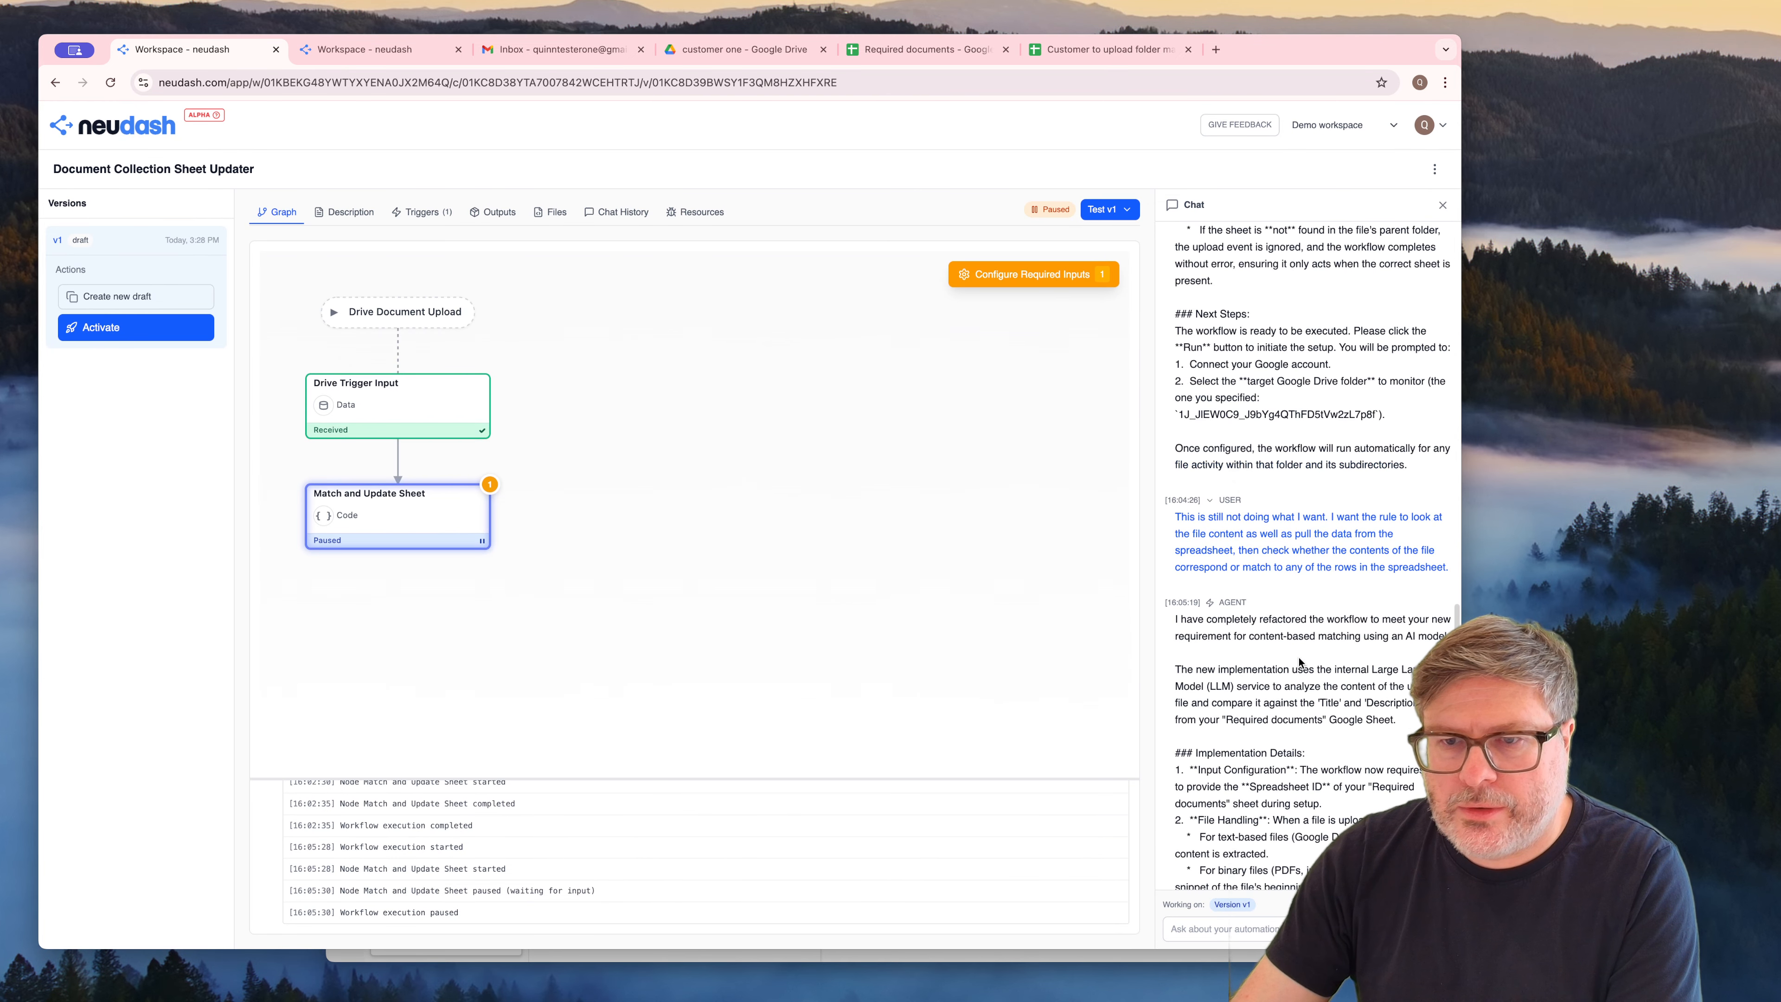
{"action": "scroll", "coordinate": [1298, 662], "scroll_direction": "up", "scroll_amount": 7}
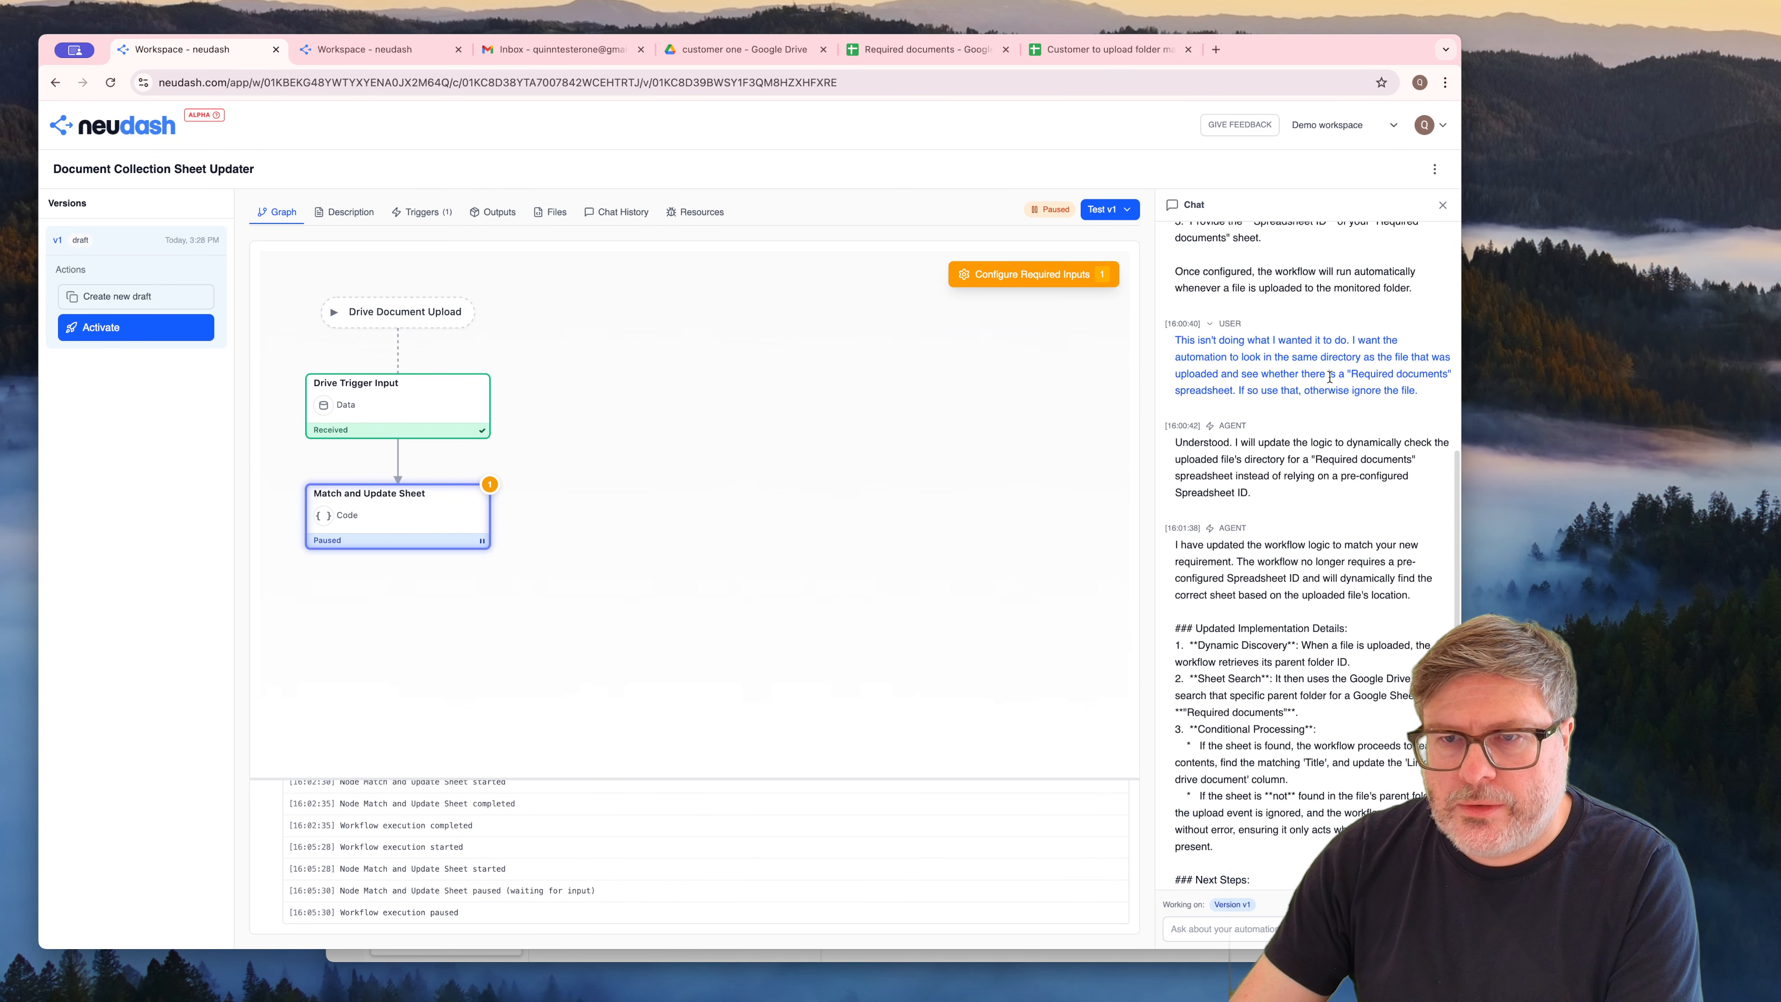
{"action": "left_click_drag", "start_coordinate": [1427, 398], "coordinate": [1346, 339]}
{"action": "scroll", "coordinate": [1347, 340], "scroll_direction": "up", "scroll_amount": 10}
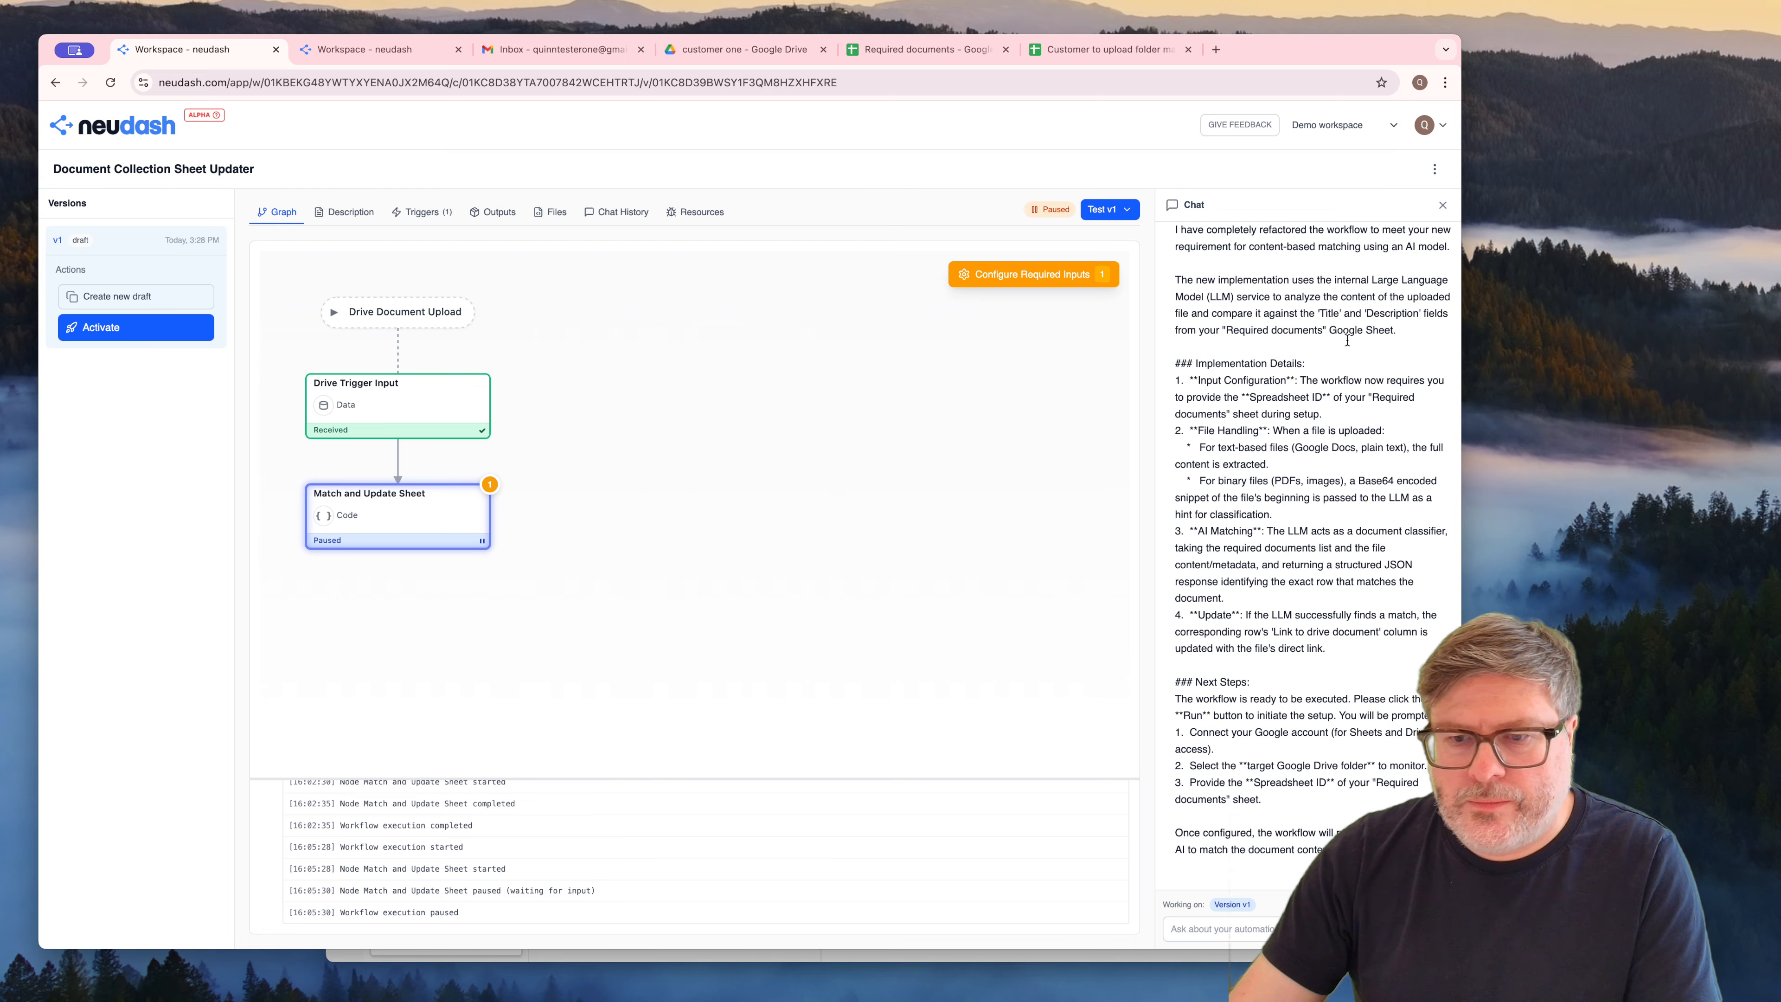
Send the agent "Why are you asking for spreadsheet ID again? This is what should be used:" followed by the copied same-directory request
{"action": "left_click", "coordinate": [1229, 933]}
{"action": "type", "text": "Why are you asking for spreadsh"}
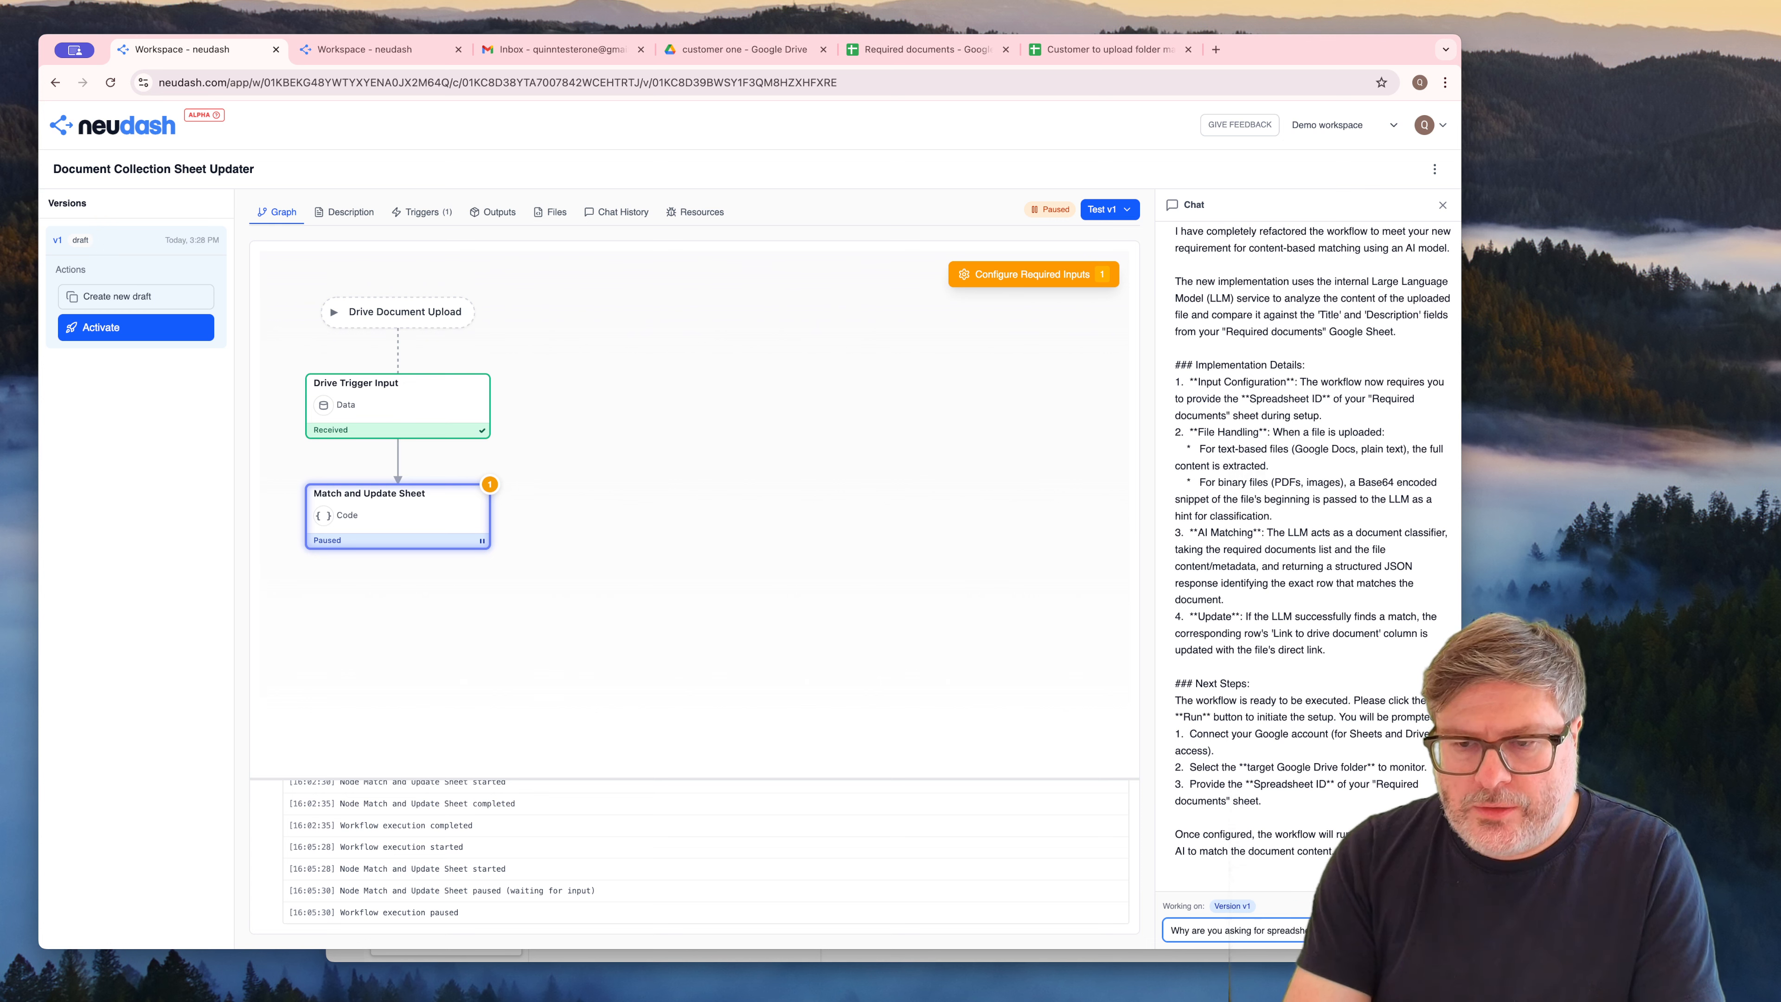
{"action": "type", "text": "ould be used:"}
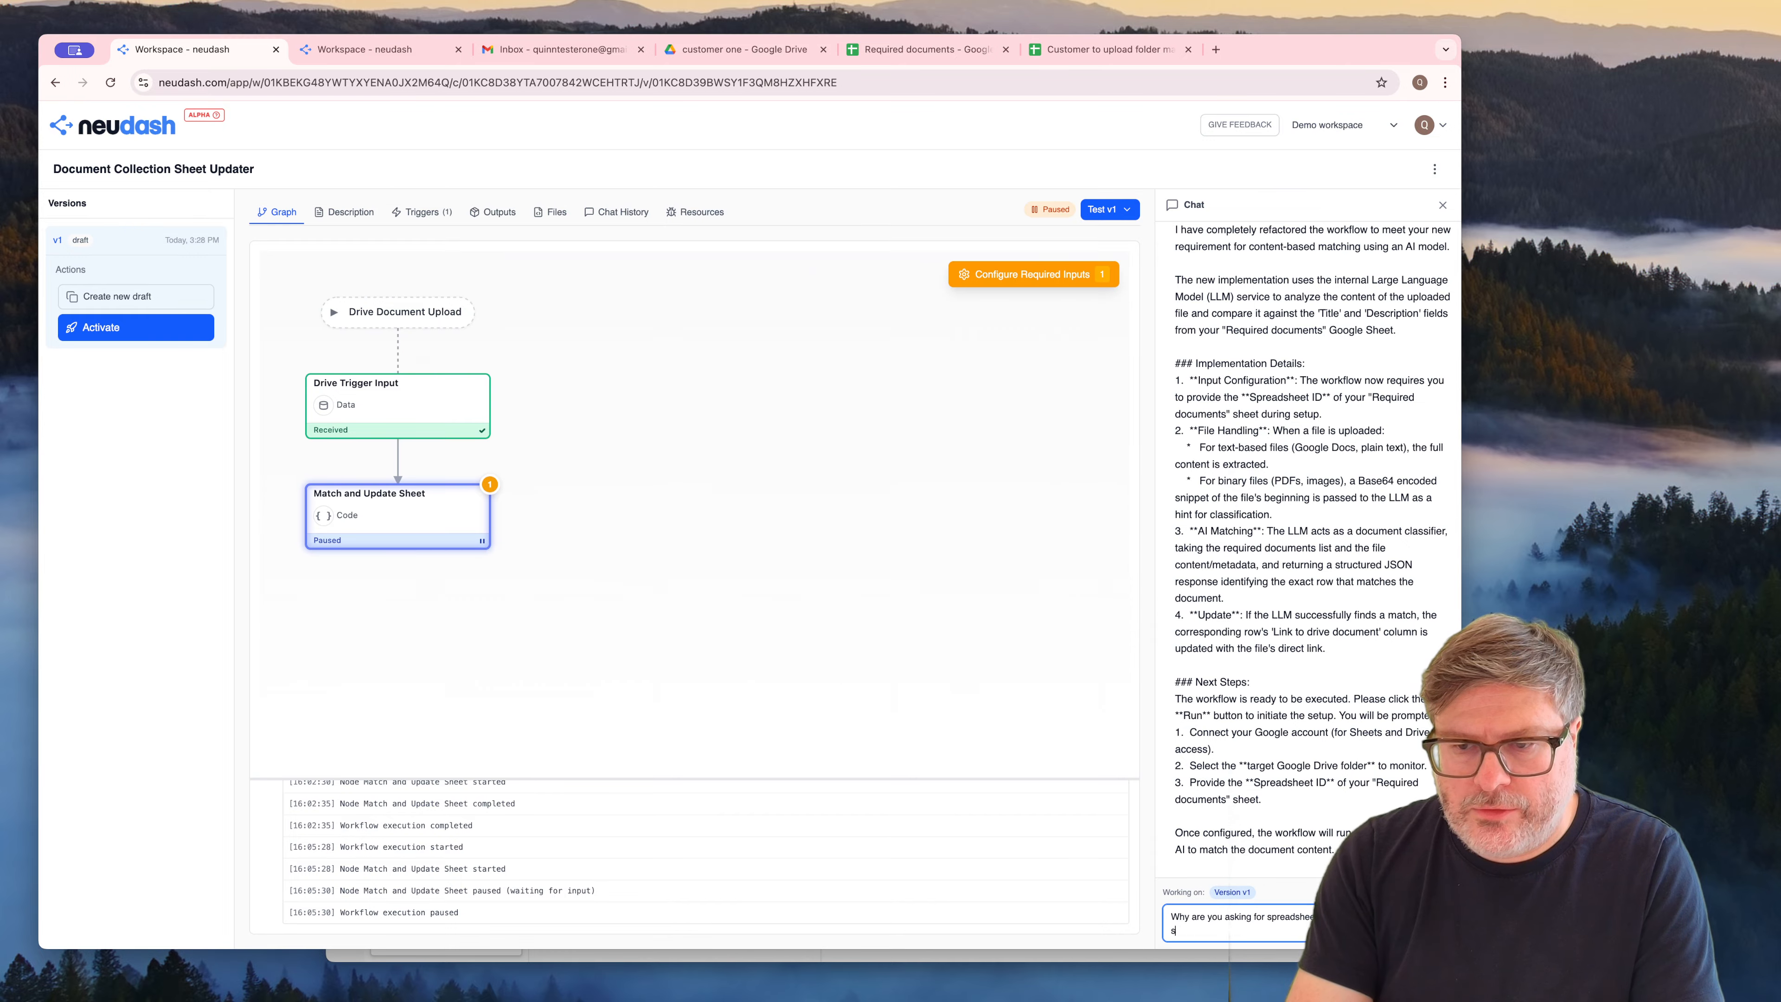
{"action": "key", "text": "Return"}
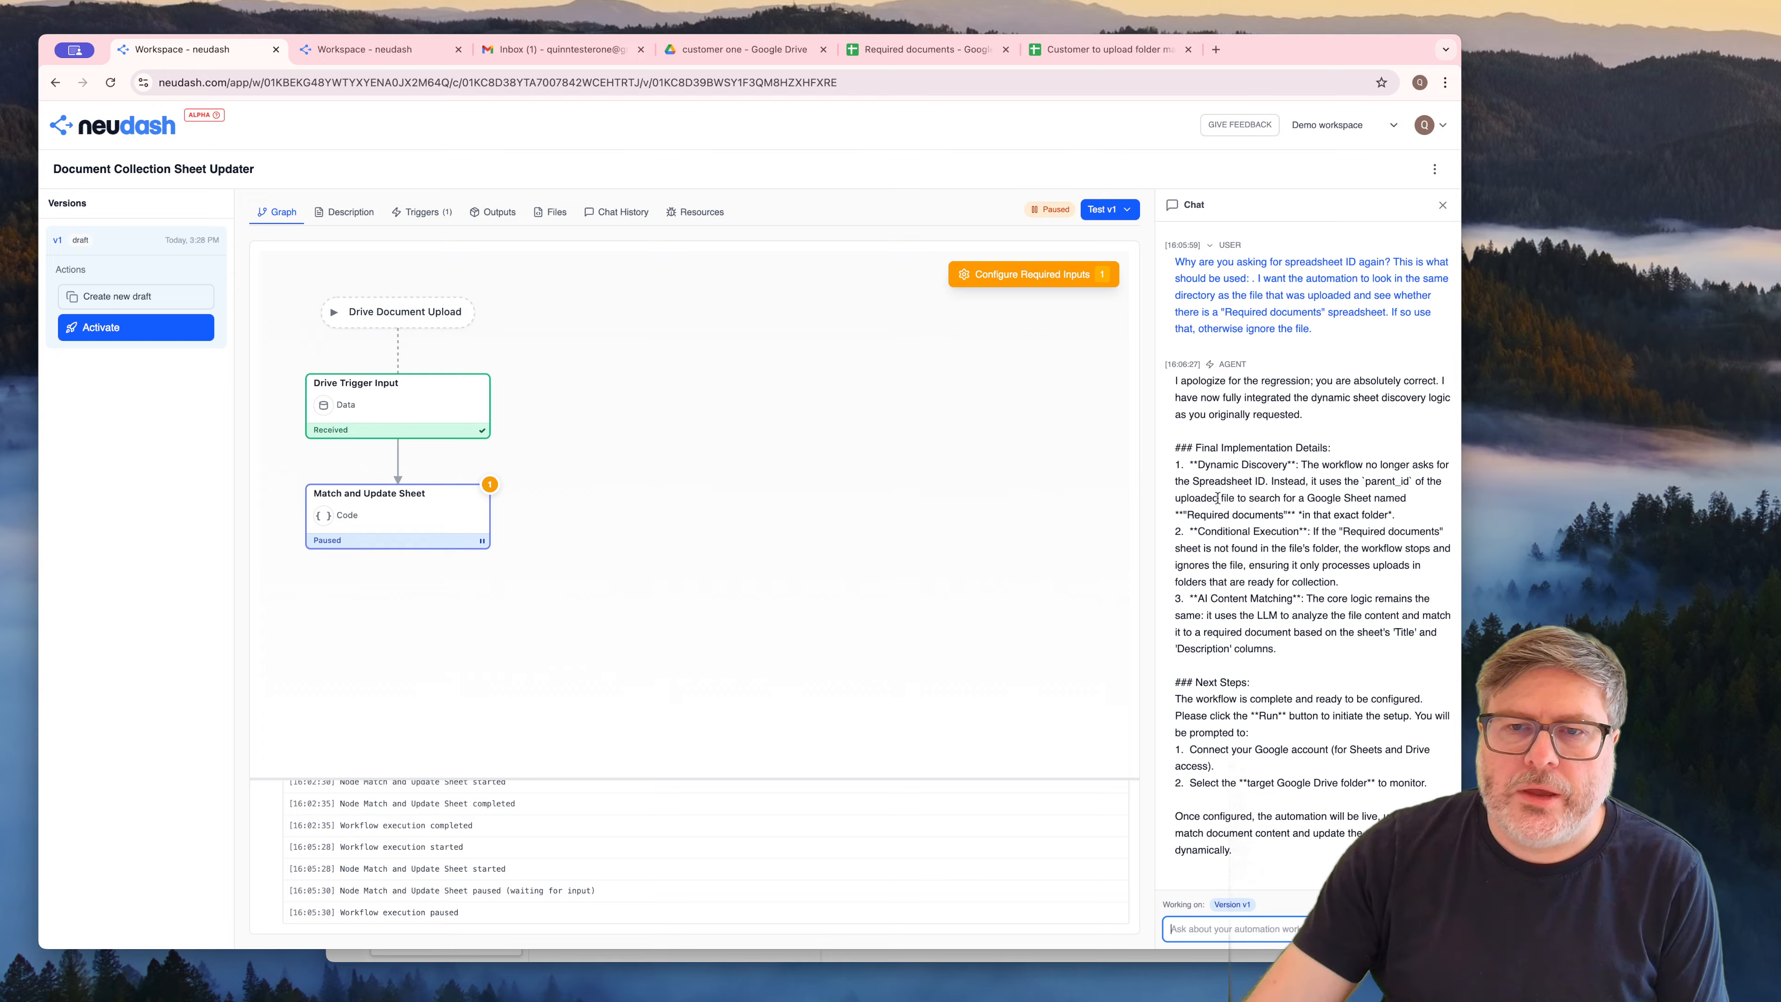
Rerun the v1 test with the agent's corrected sheet discovery logic
{"action": "left_click", "coordinate": [1110, 213]}
{"action": "left_click", "coordinate": [1079, 254]}
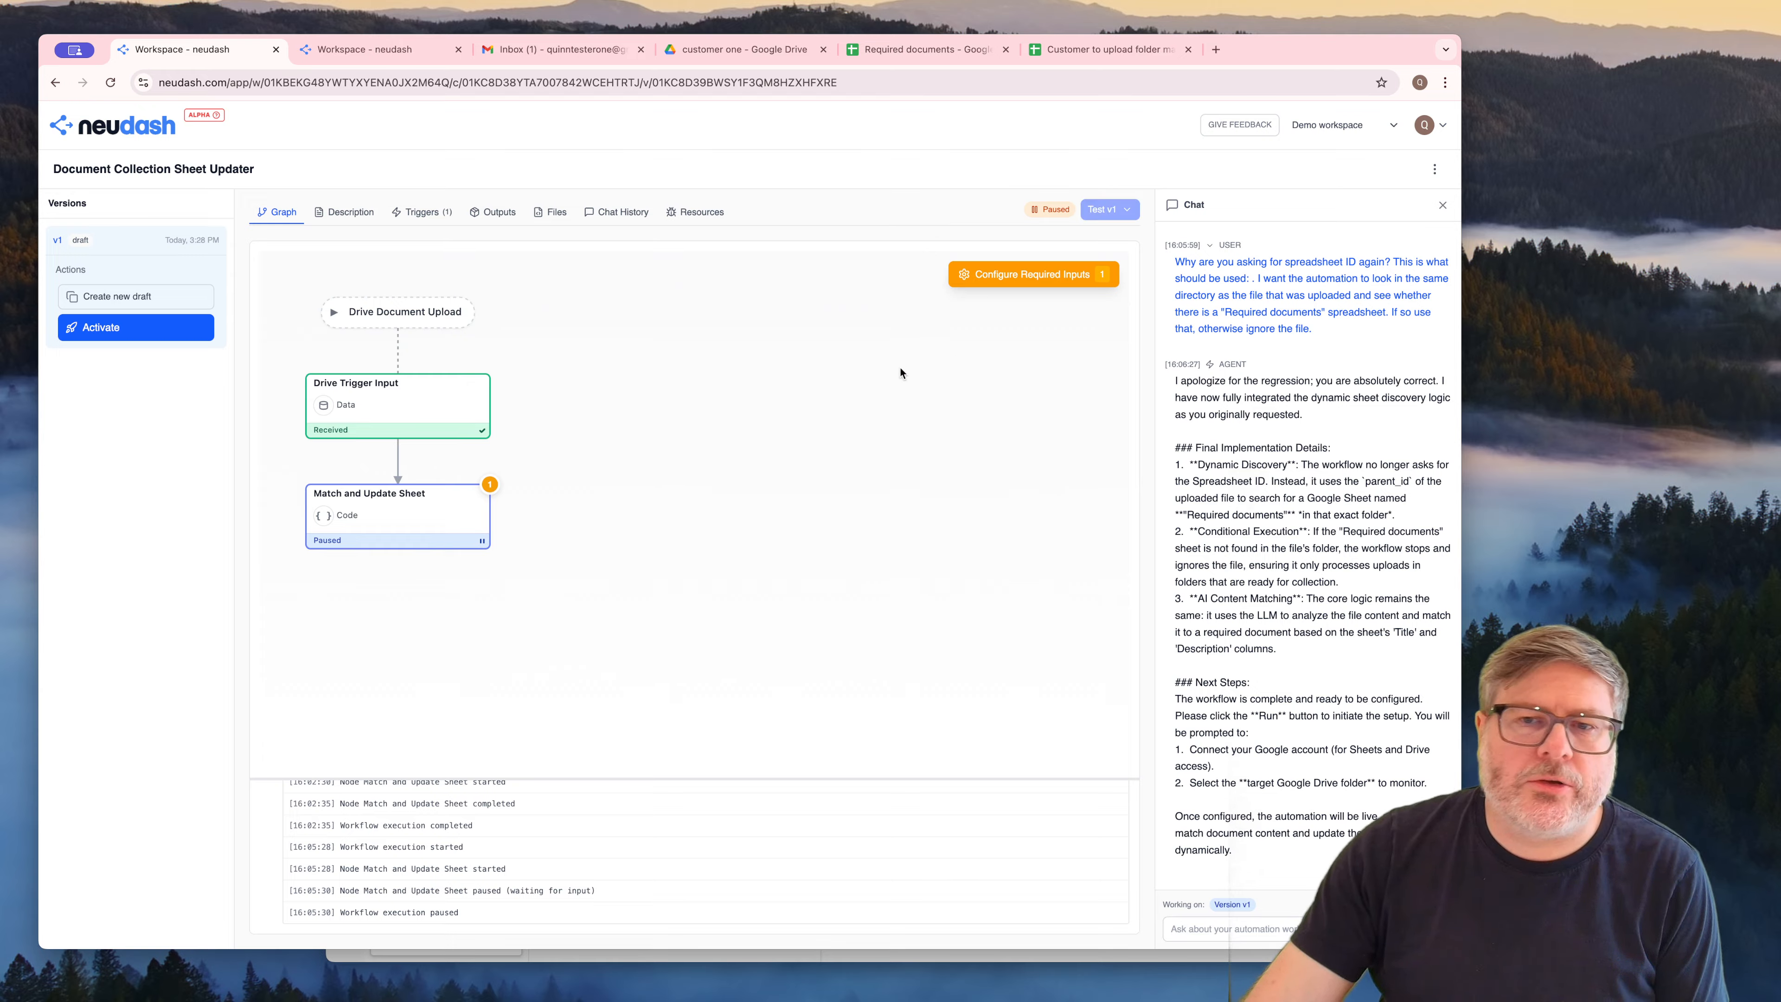
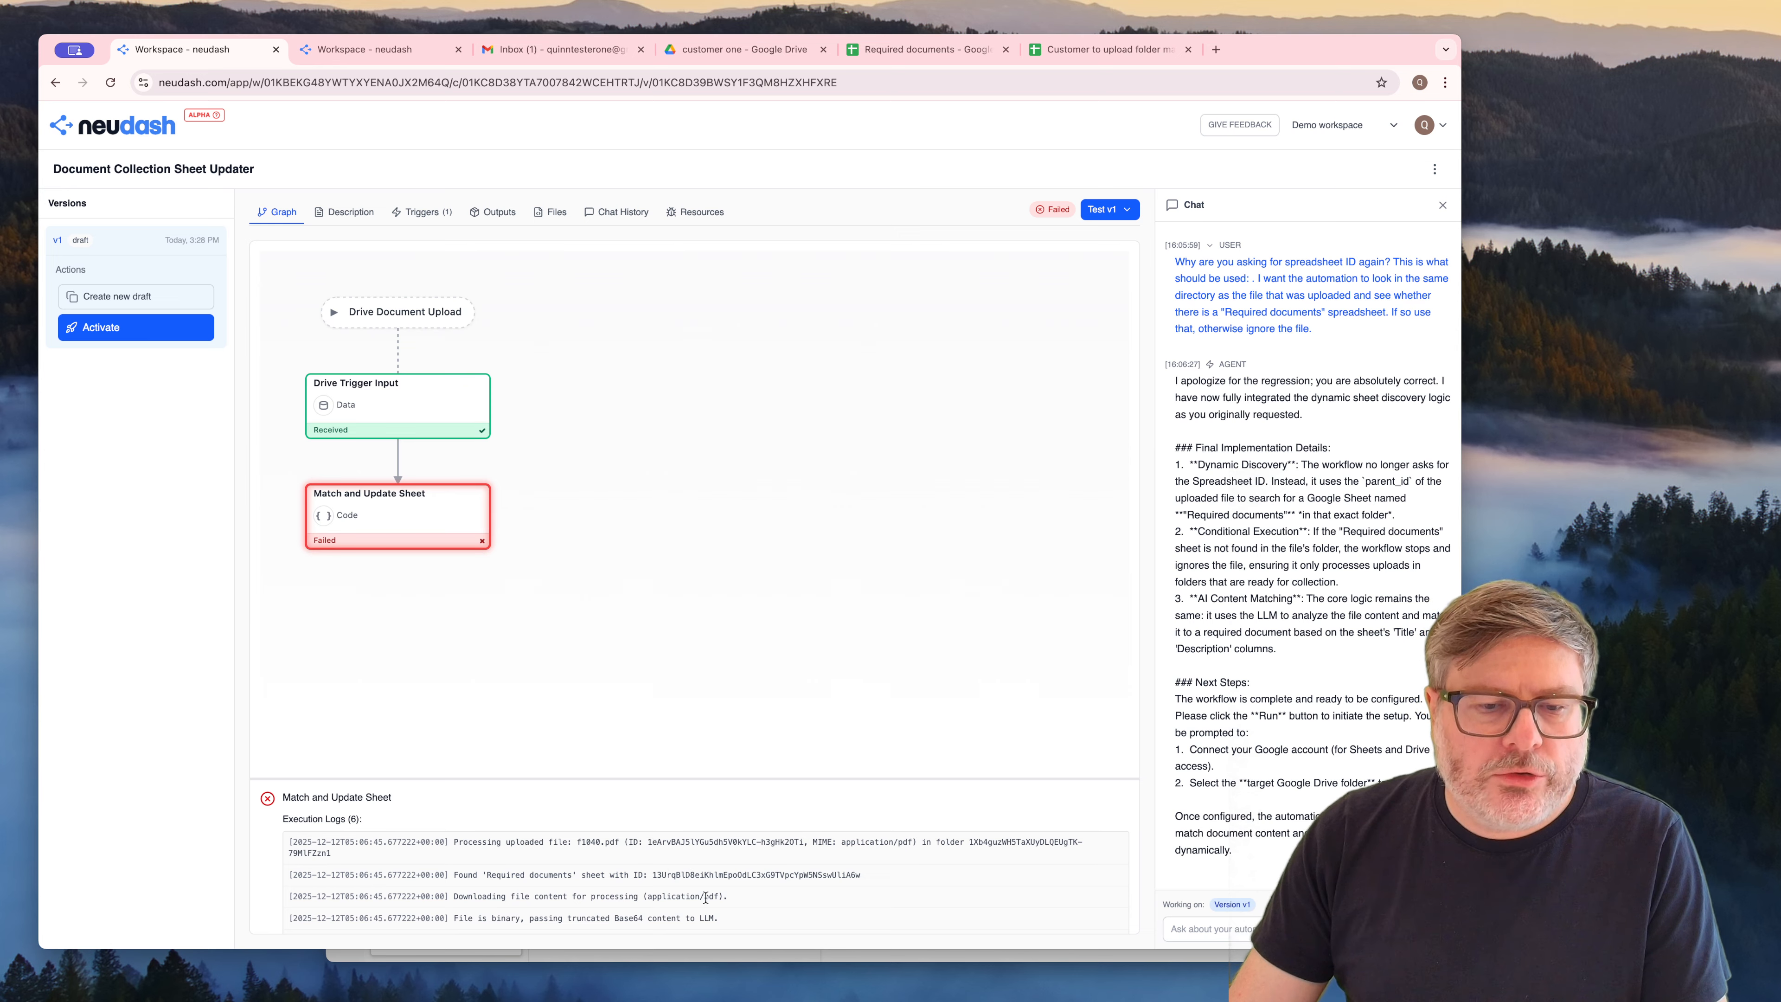
Read the execution logs of the failed "Match and Update Sheet" node down to the error entries
{"action": "left_click", "coordinate": [725, 901]}
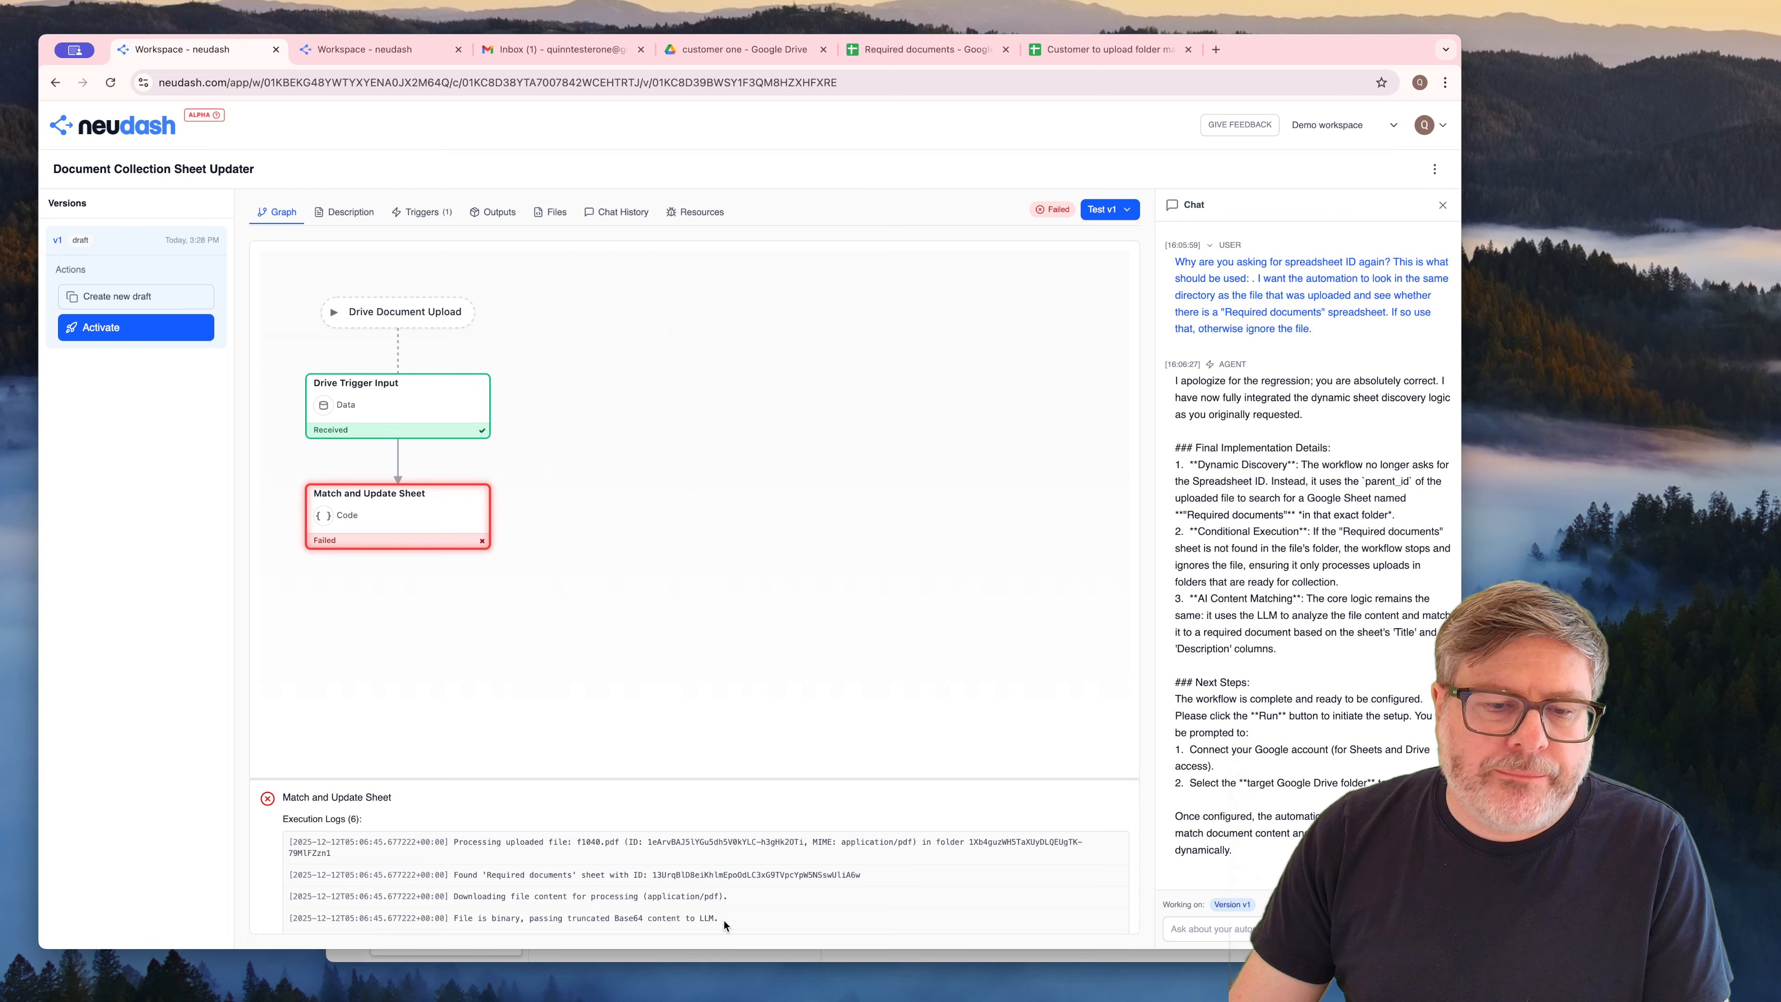
{"action": "left_click_drag", "start_coordinate": [724, 921], "coordinate": [474, 910]}
{"action": "left_click", "coordinate": [474, 910]}
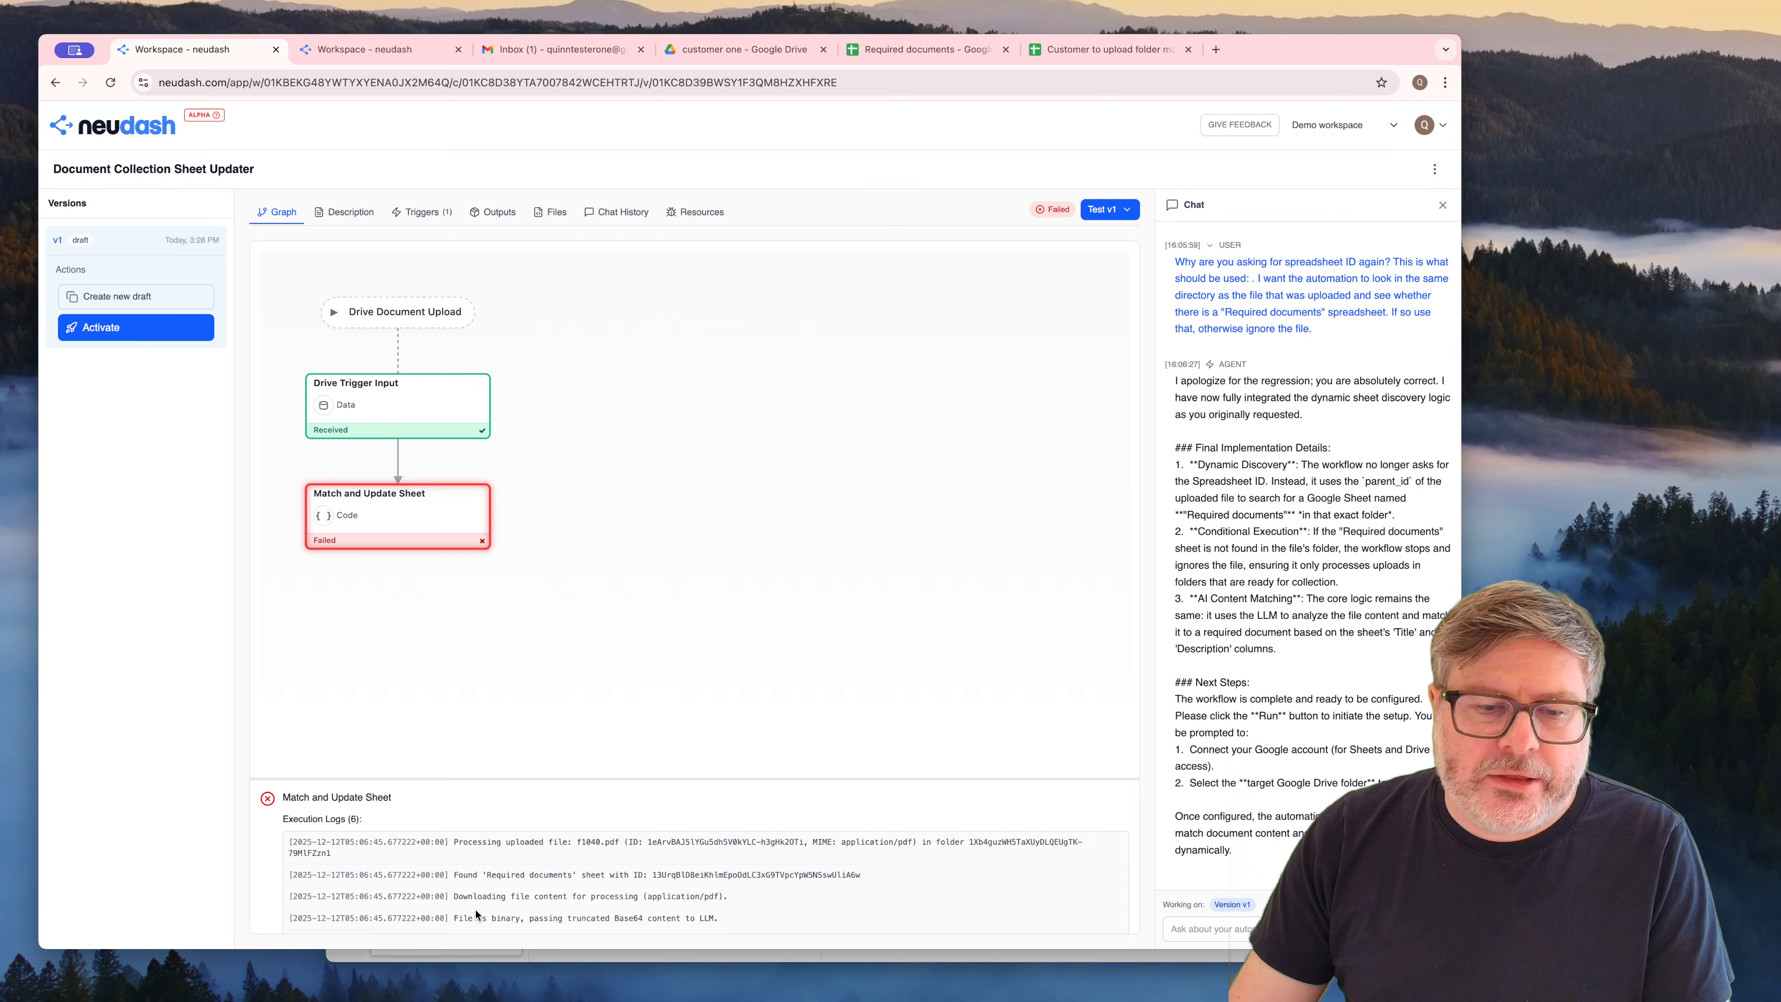
{"action": "scroll", "coordinate": [815, 897], "scroll_direction": "down", "scroll_amount": 2}
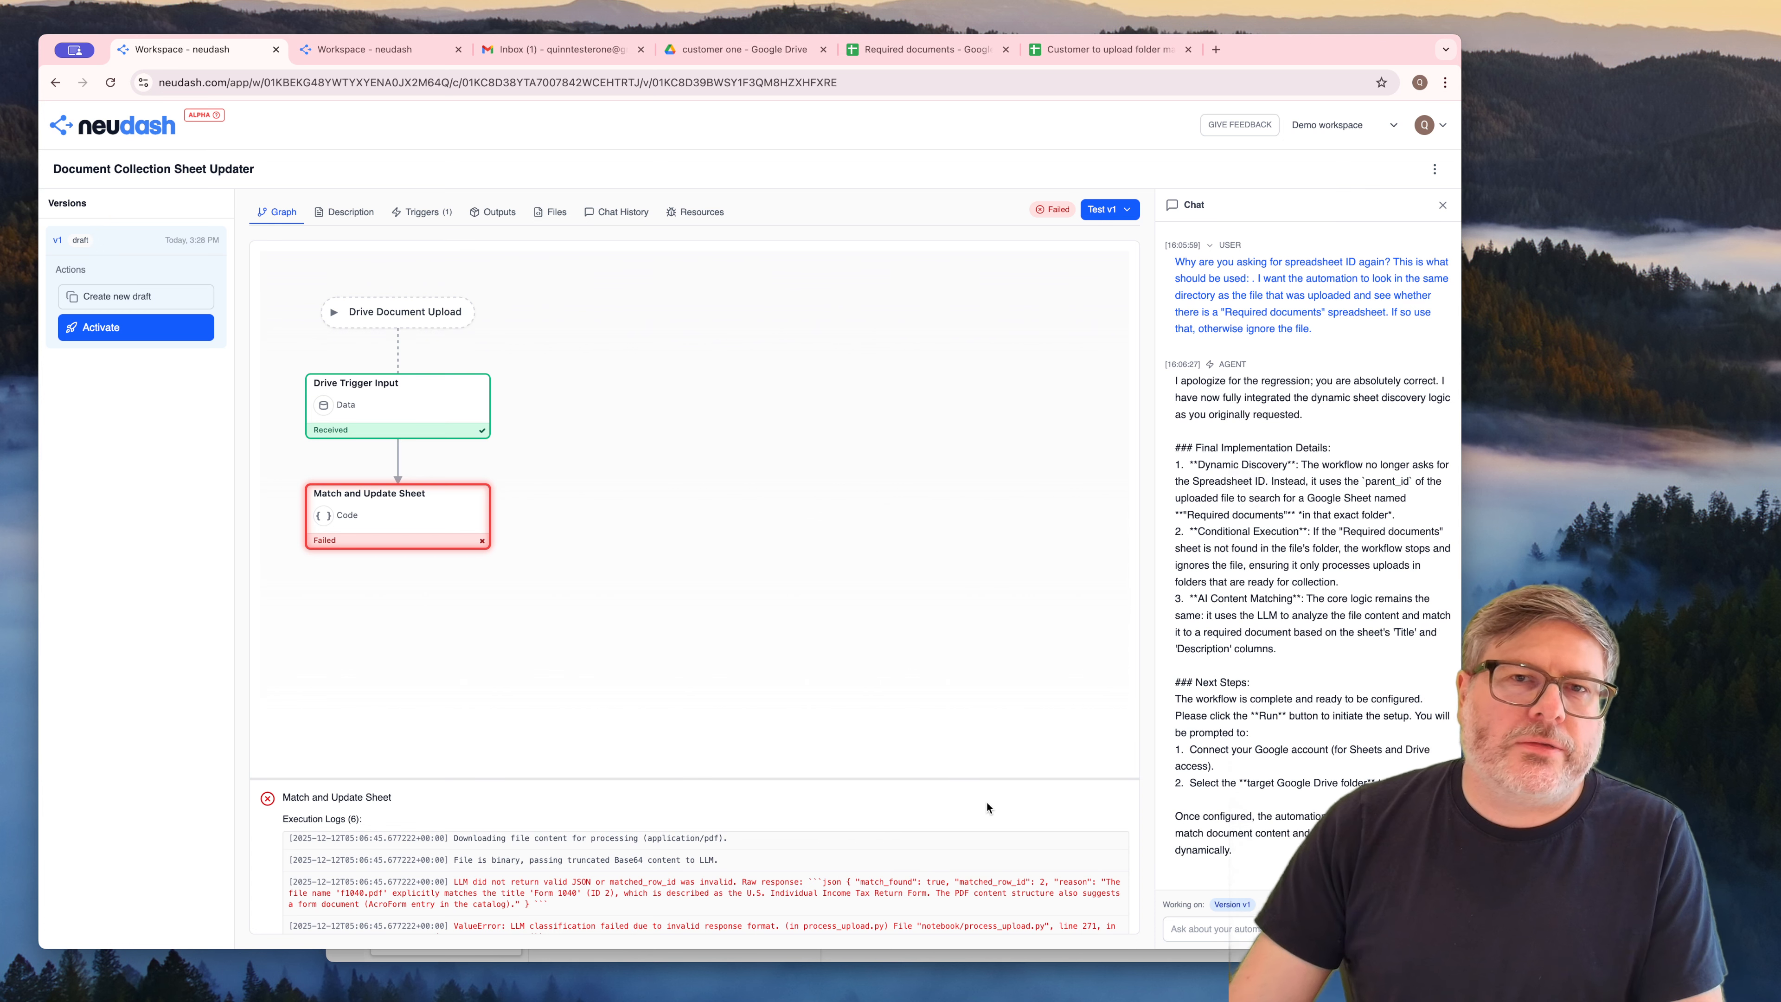
Tell the agent it is sending binary data and ask about extracting text from the files or getting a file description to compare with
{"action": "left_click", "coordinate": [1212, 927]}
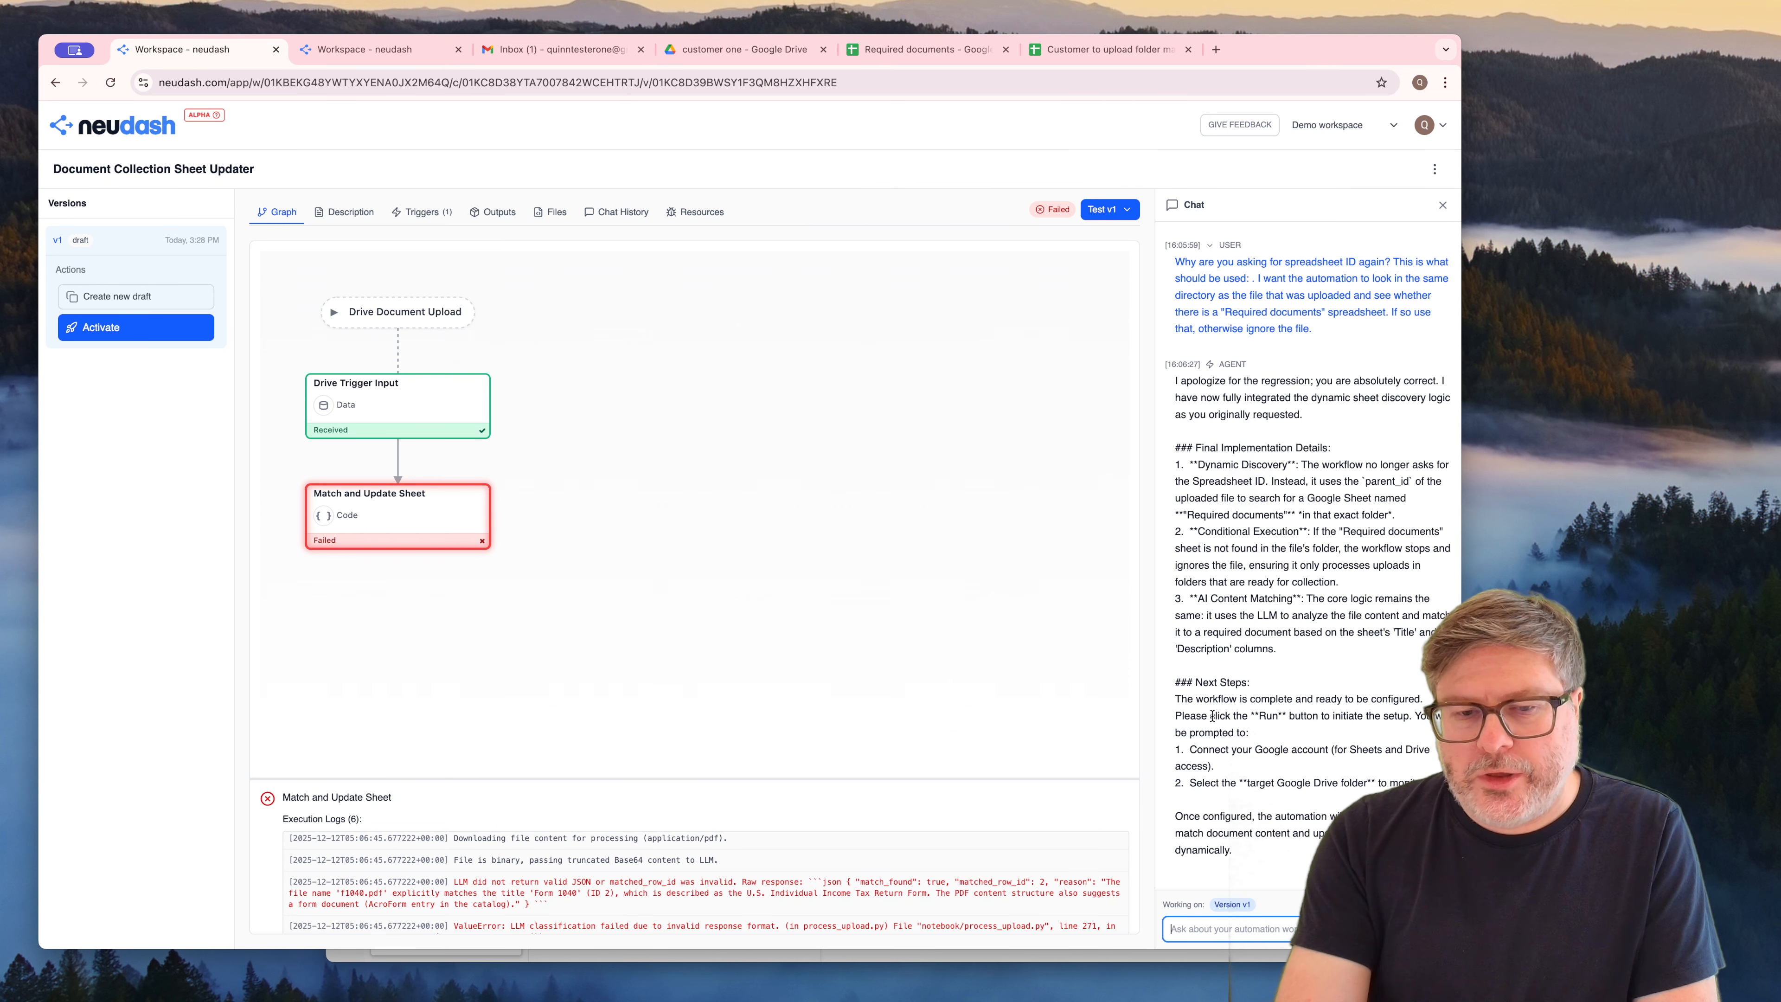
{"action": "type", "text": "you are sending binary data, a"}
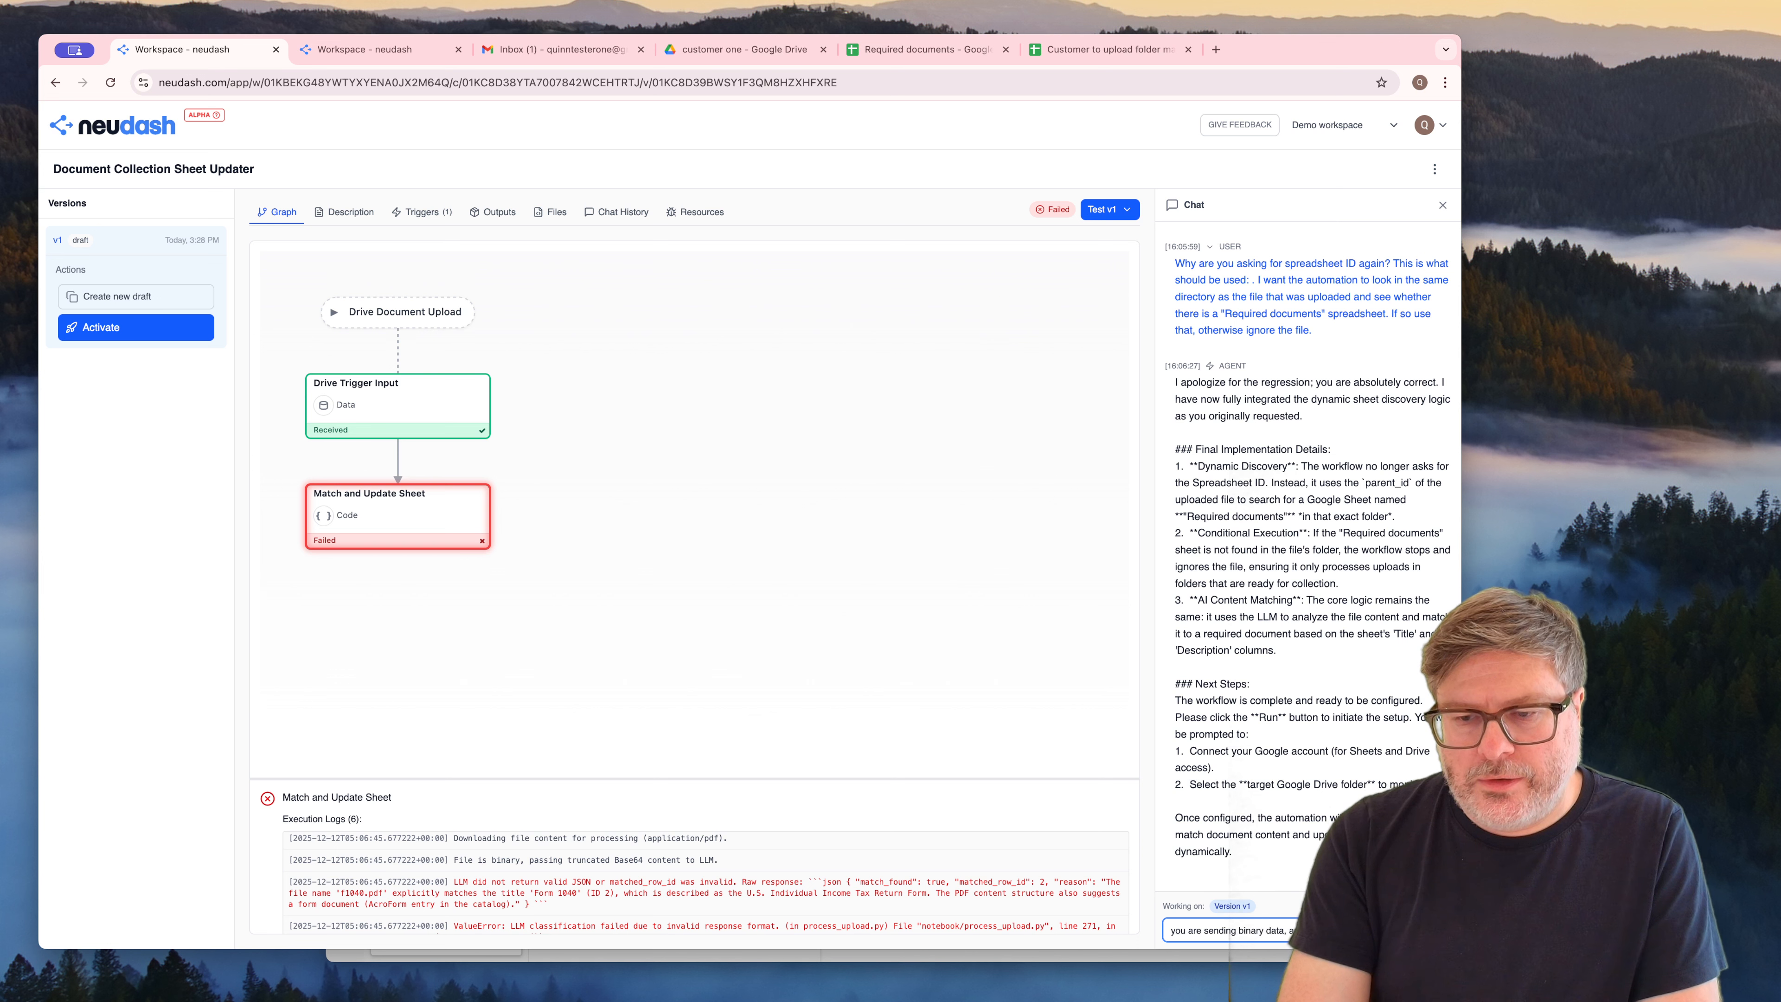
{"action": "type", "text": "from the files or get"}
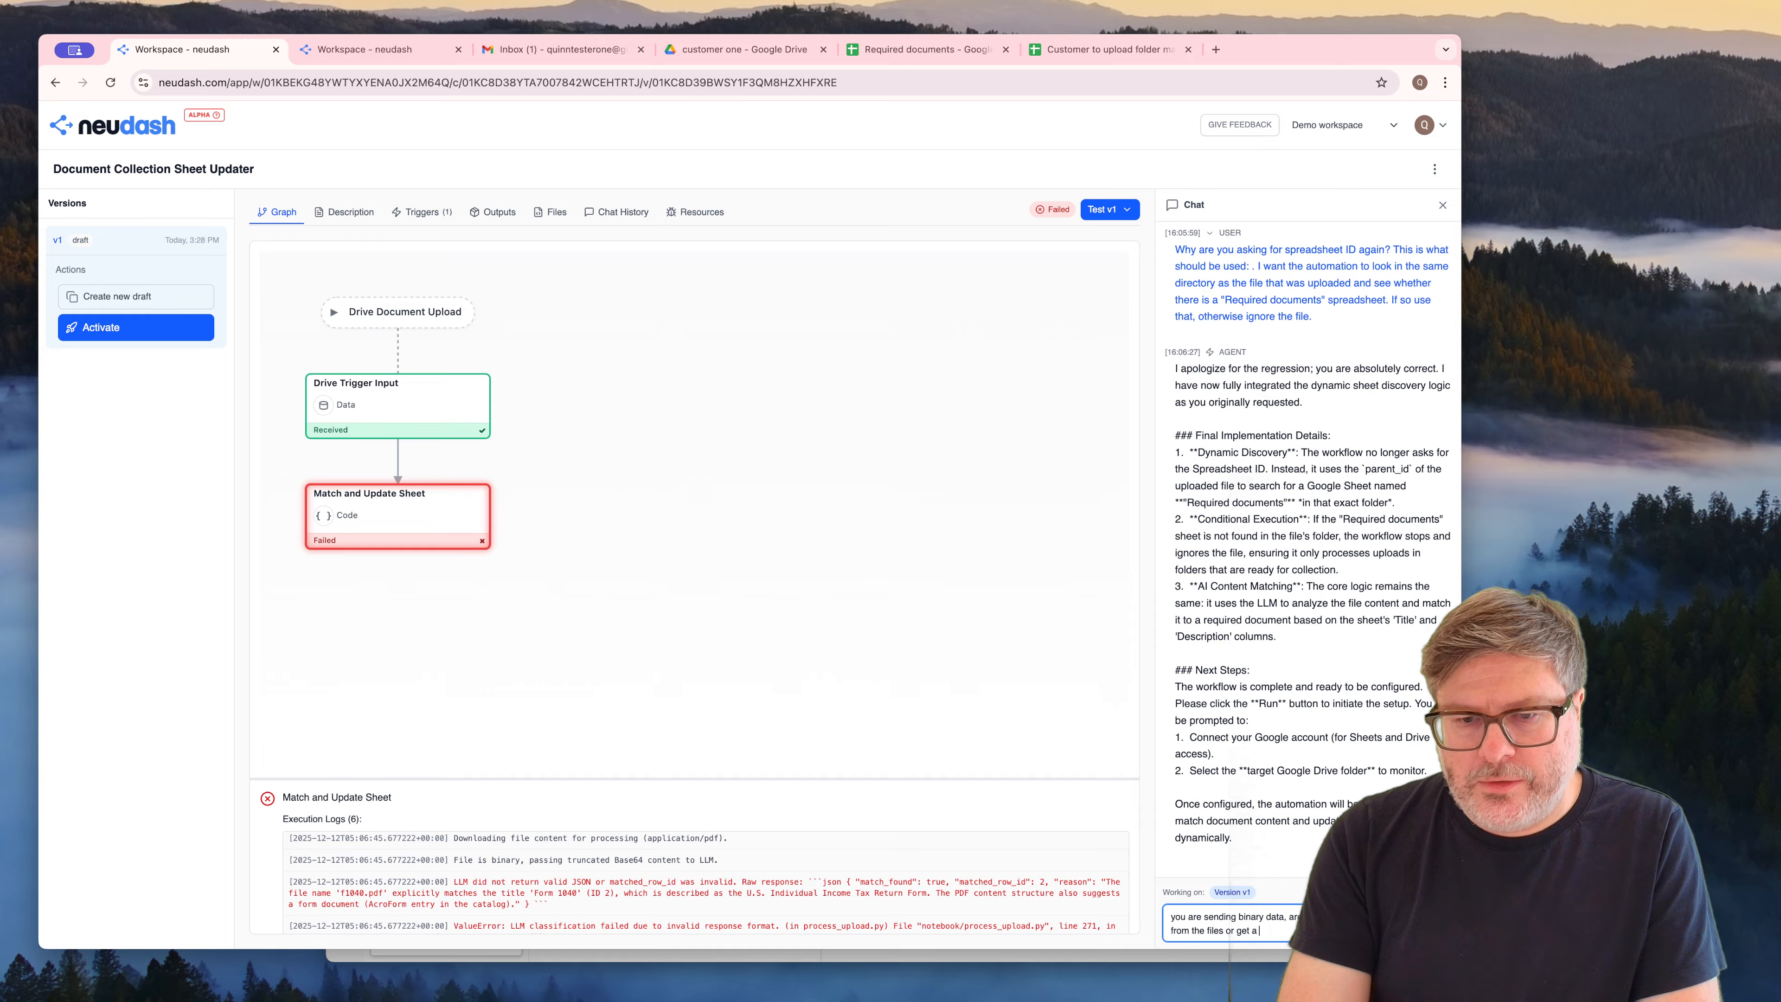
{"action": "type", "text": "c"}
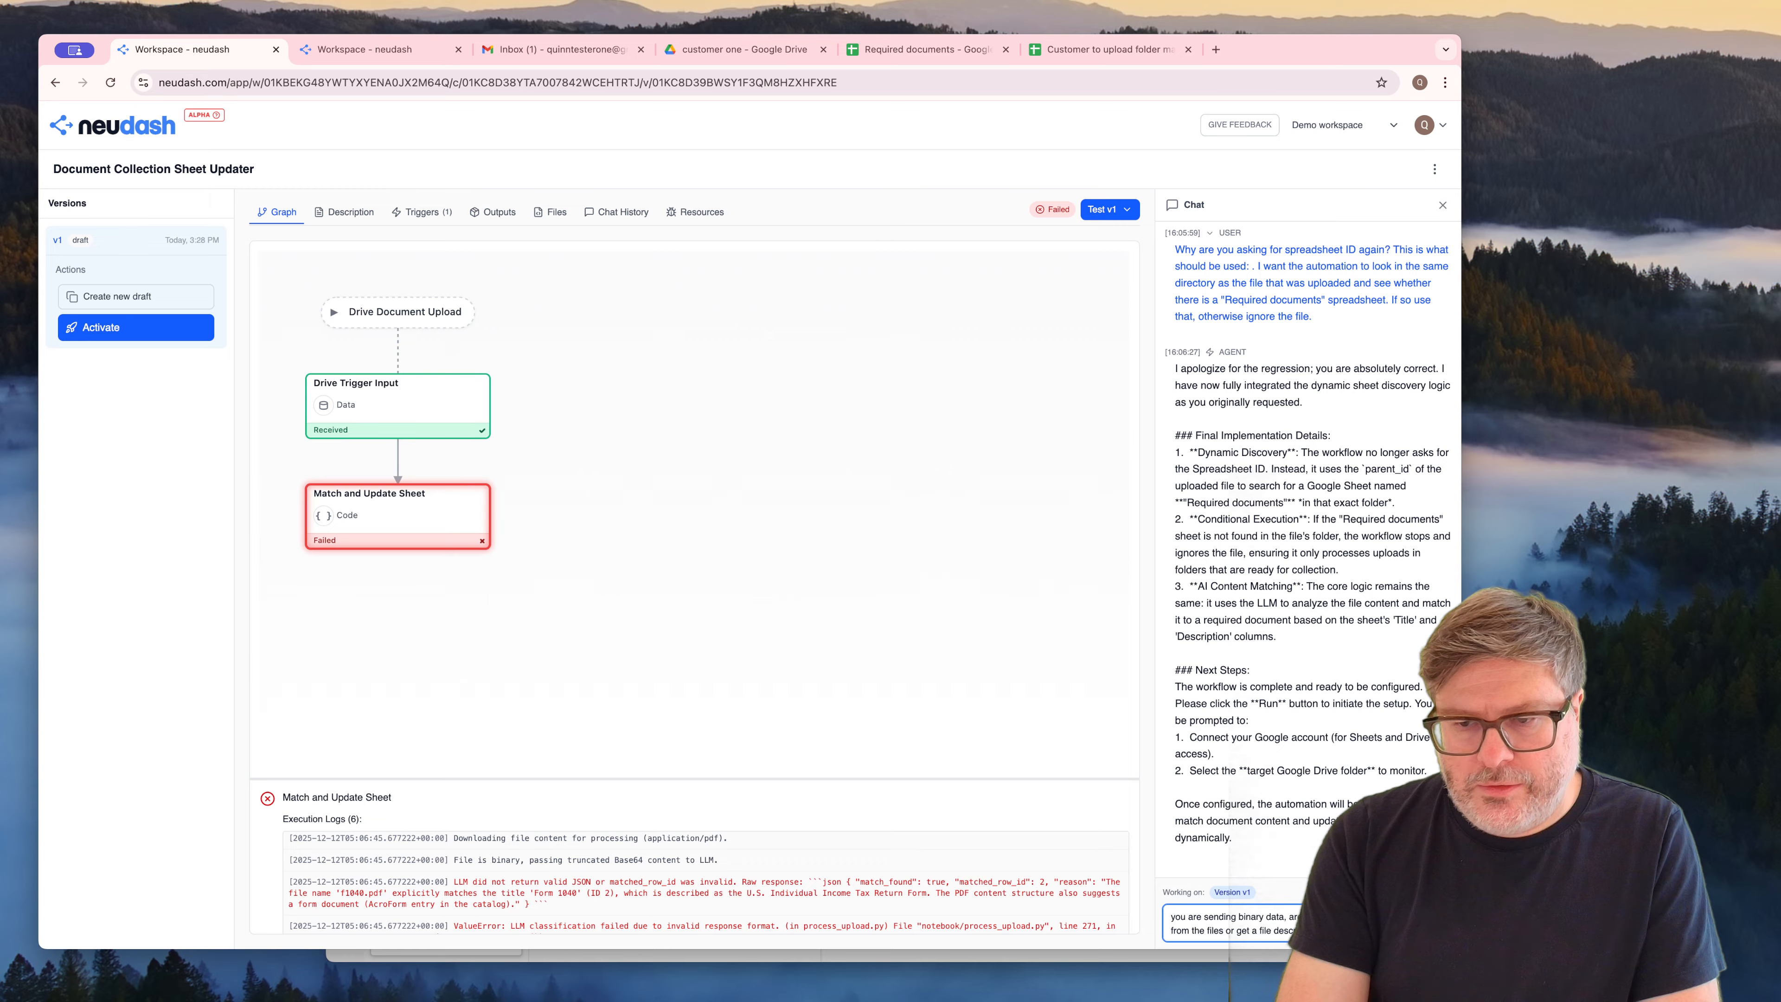
{"action": "type", "text": "compar"}
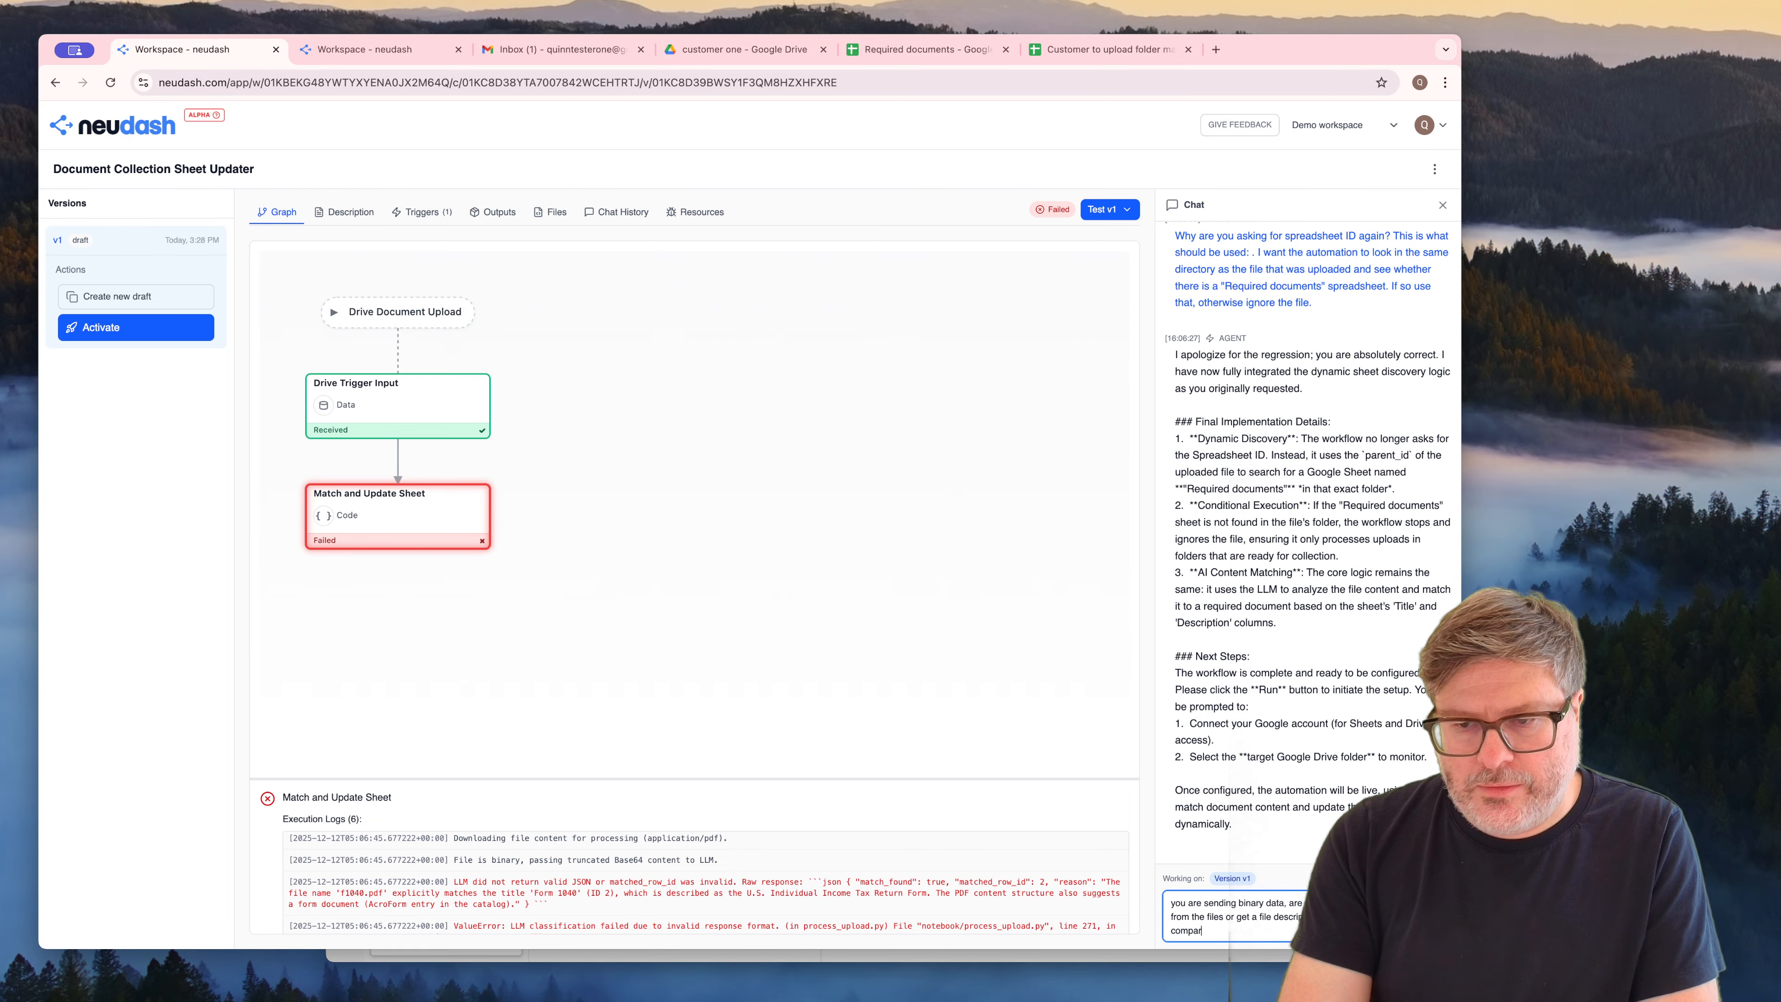
{"action": "type", "text": "e with?"}
{"action": "key", "text": "Return"}
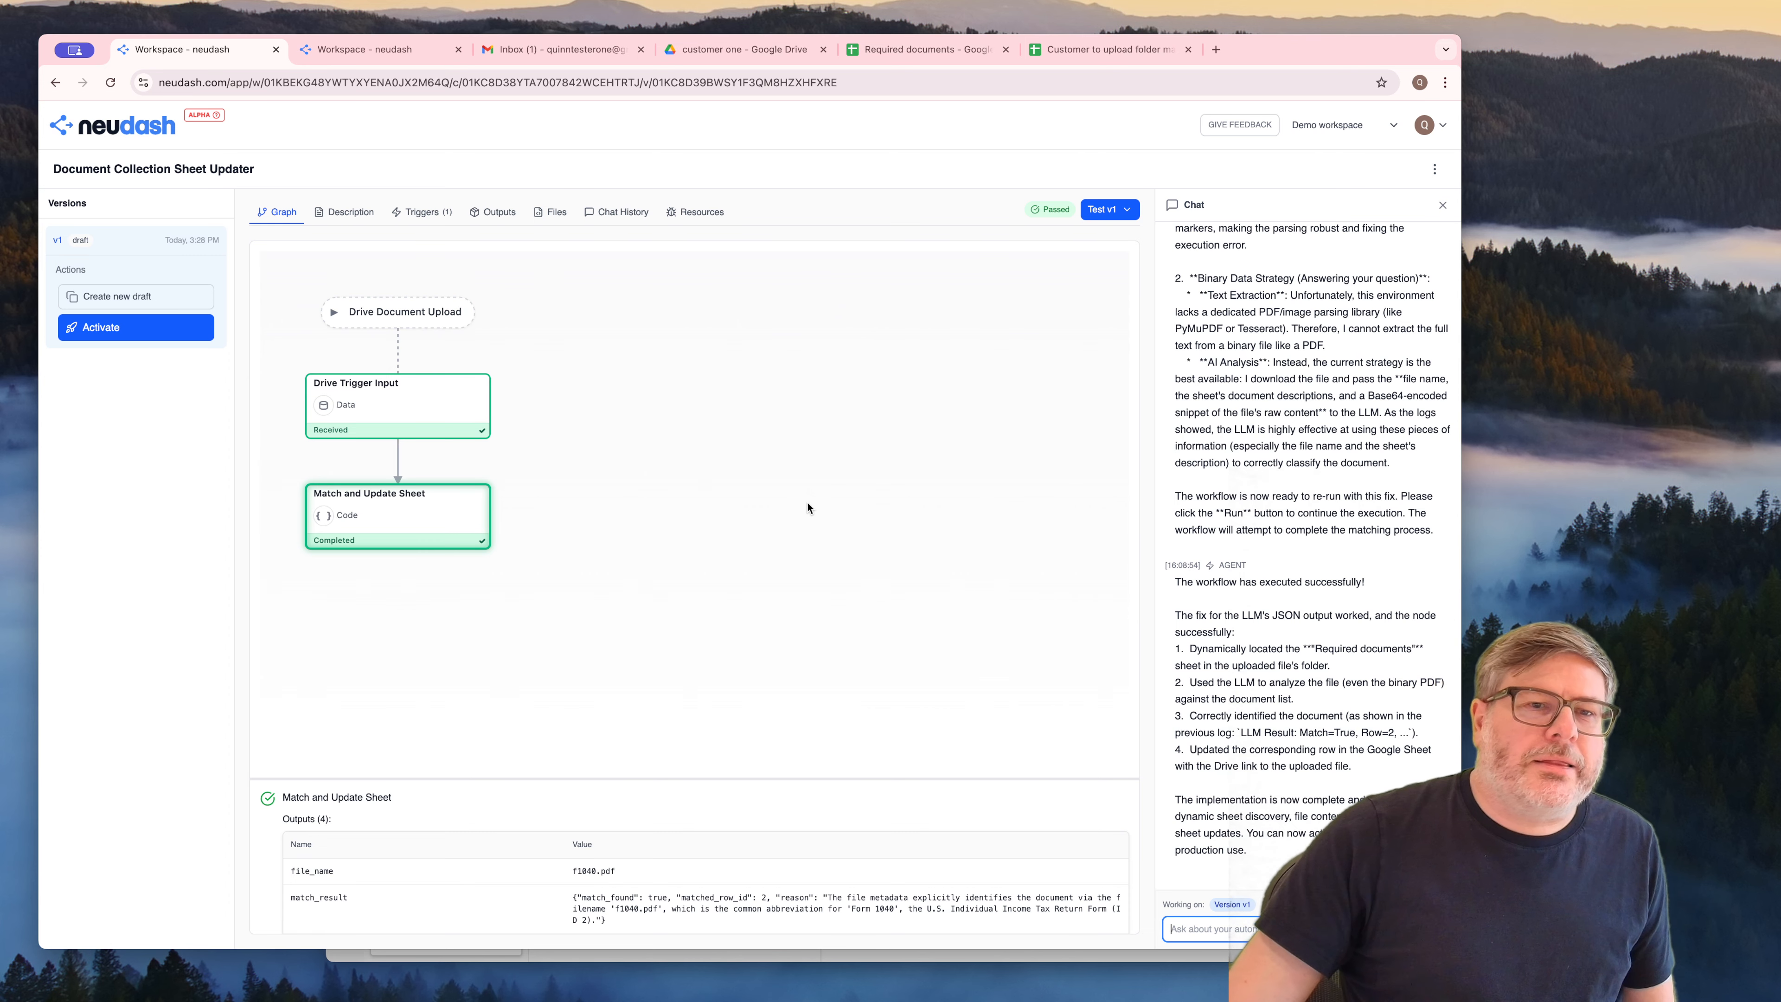
Check the Drive link in the "Form 1040" row of the Required documents sheet against the files in the customer one folder
{"action": "left_click", "coordinate": [925, 49]}
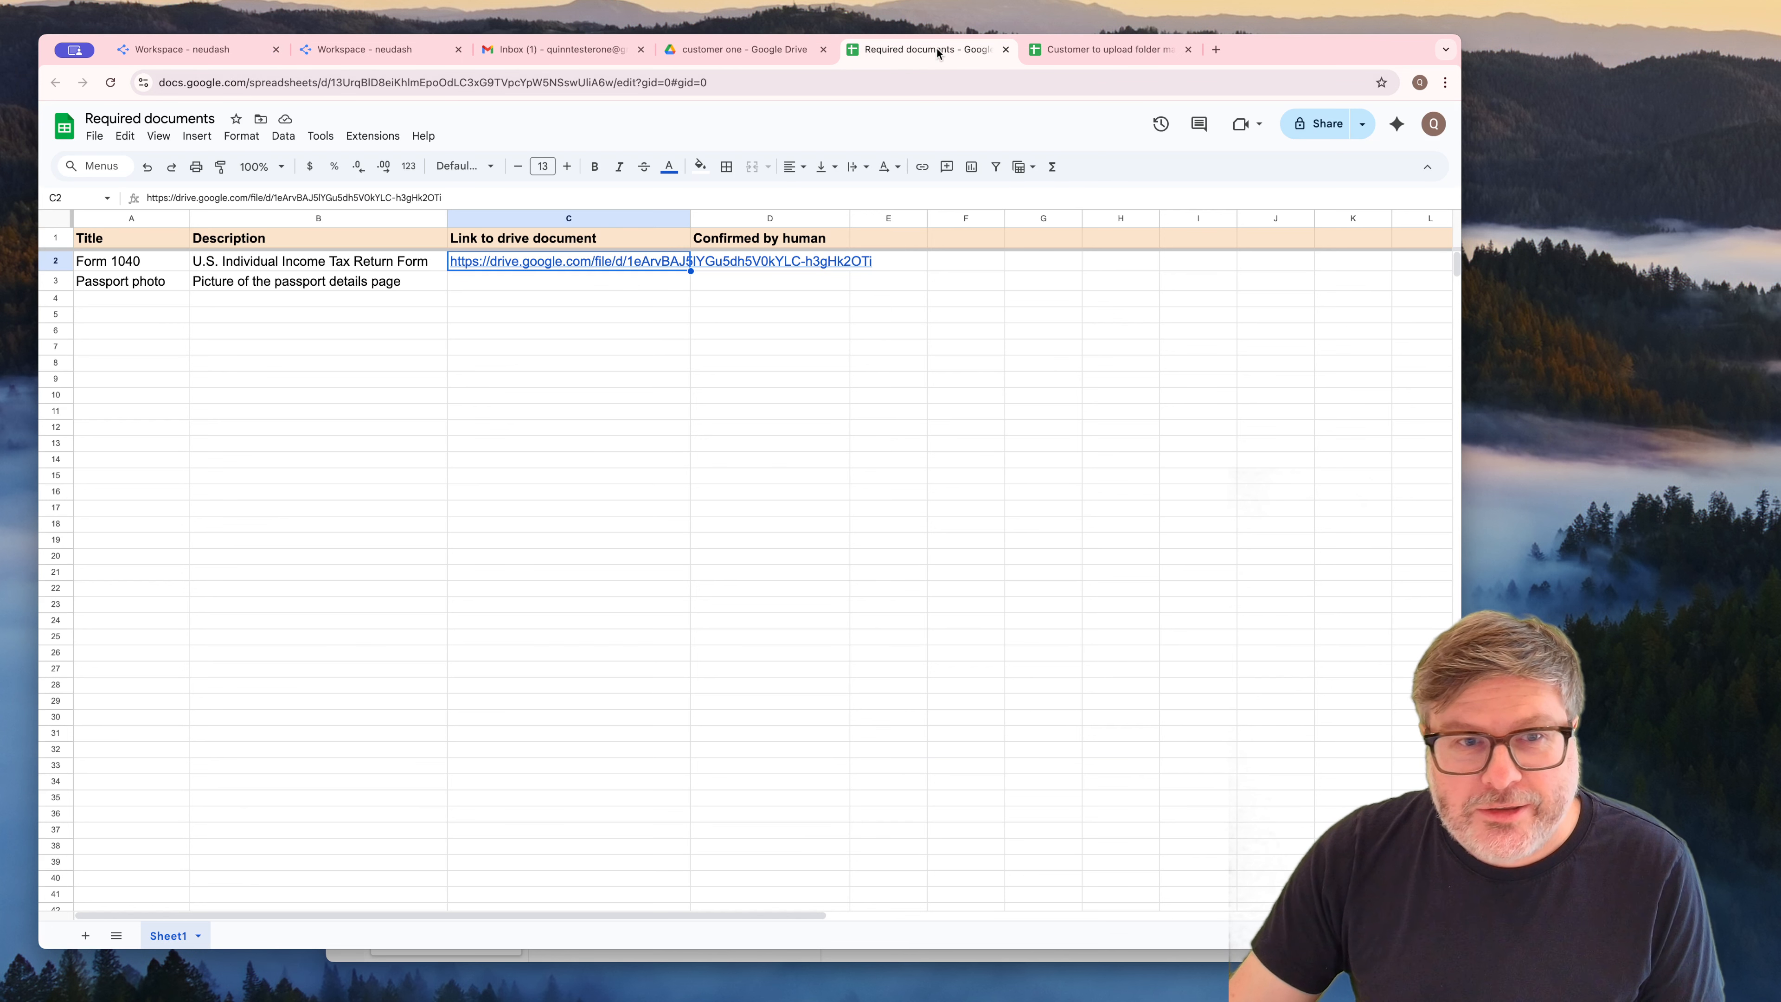
{"action": "left_click", "coordinate": [549, 298]}
{"action": "left_click", "coordinate": [547, 263]}
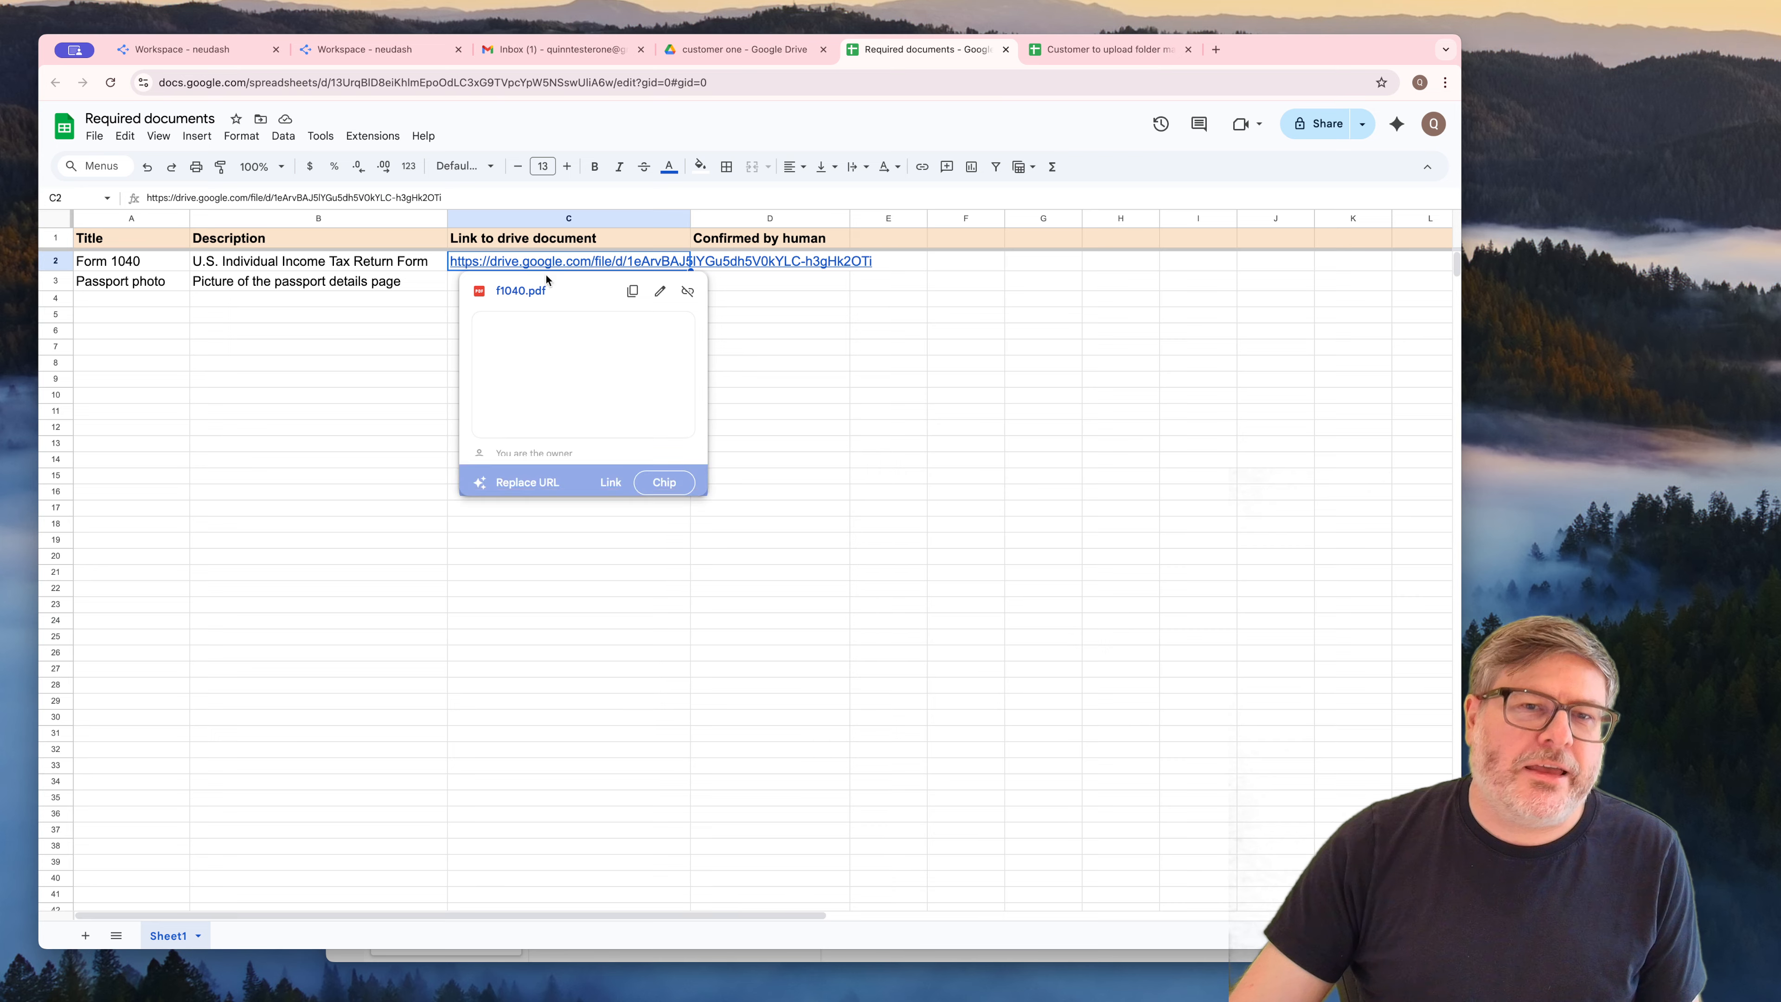
{"action": "left_click", "coordinate": [403, 313]}
{"action": "mouse_move", "coordinate": [521, 264]}
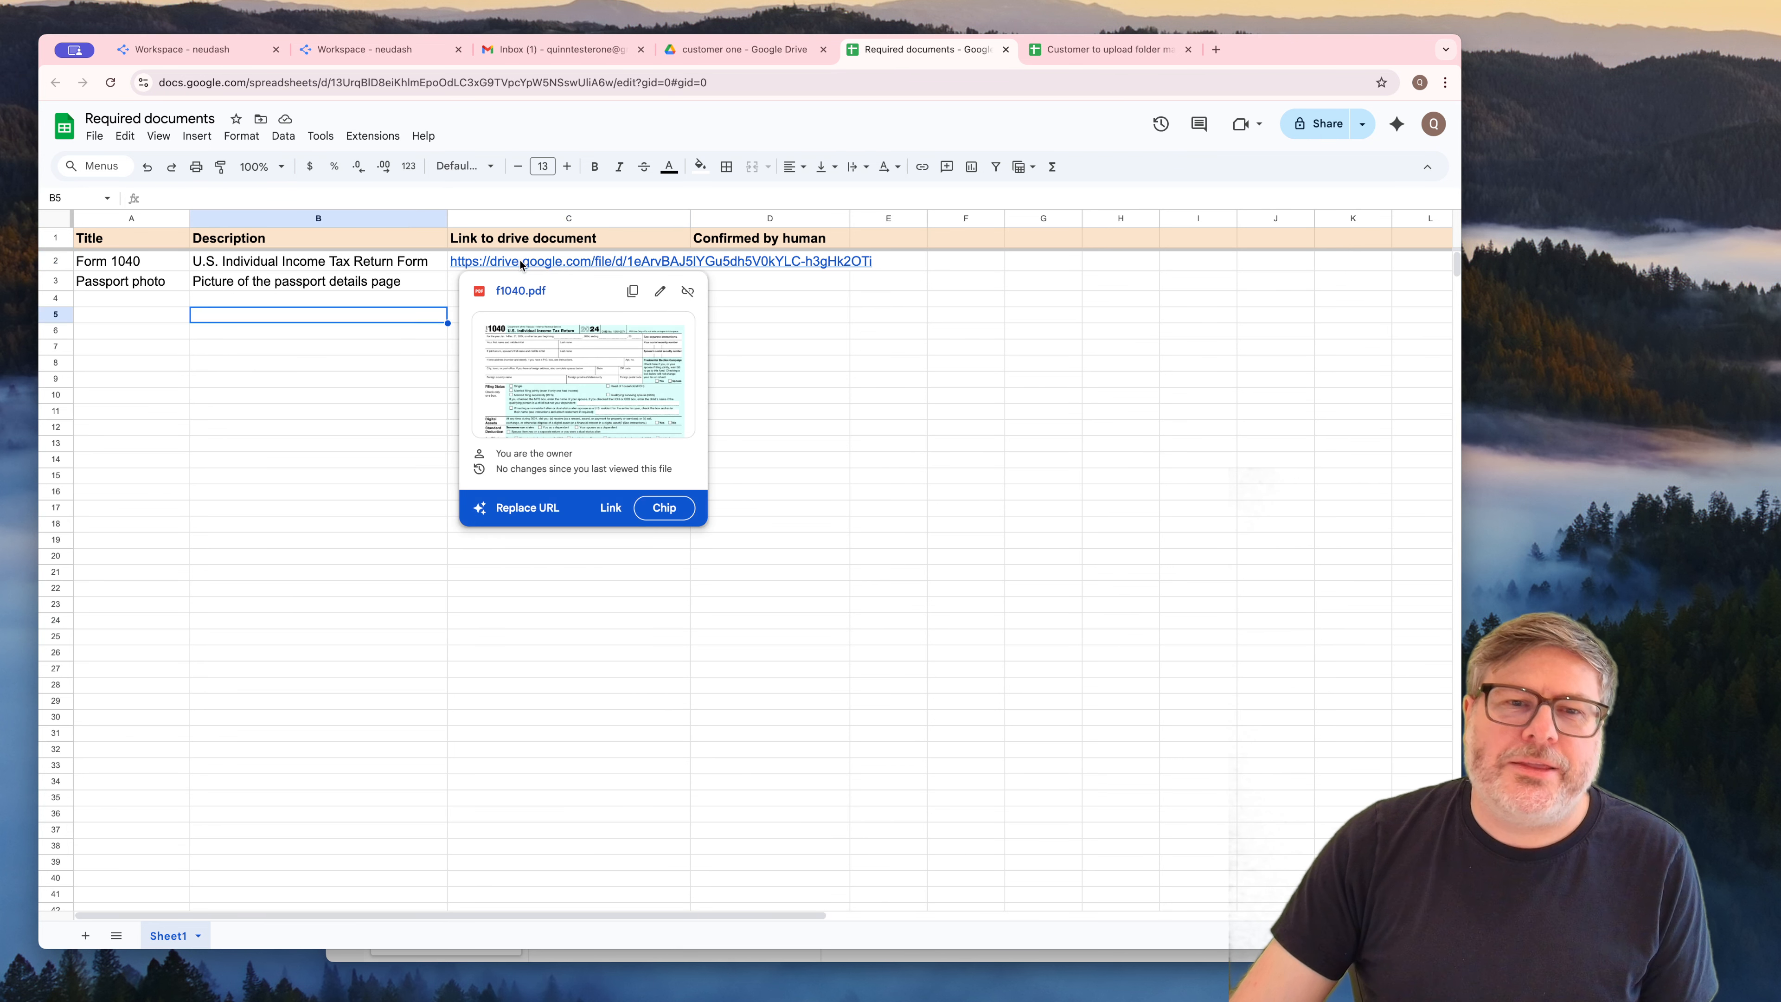
{"action": "left_click", "coordinate": [126, 262]}
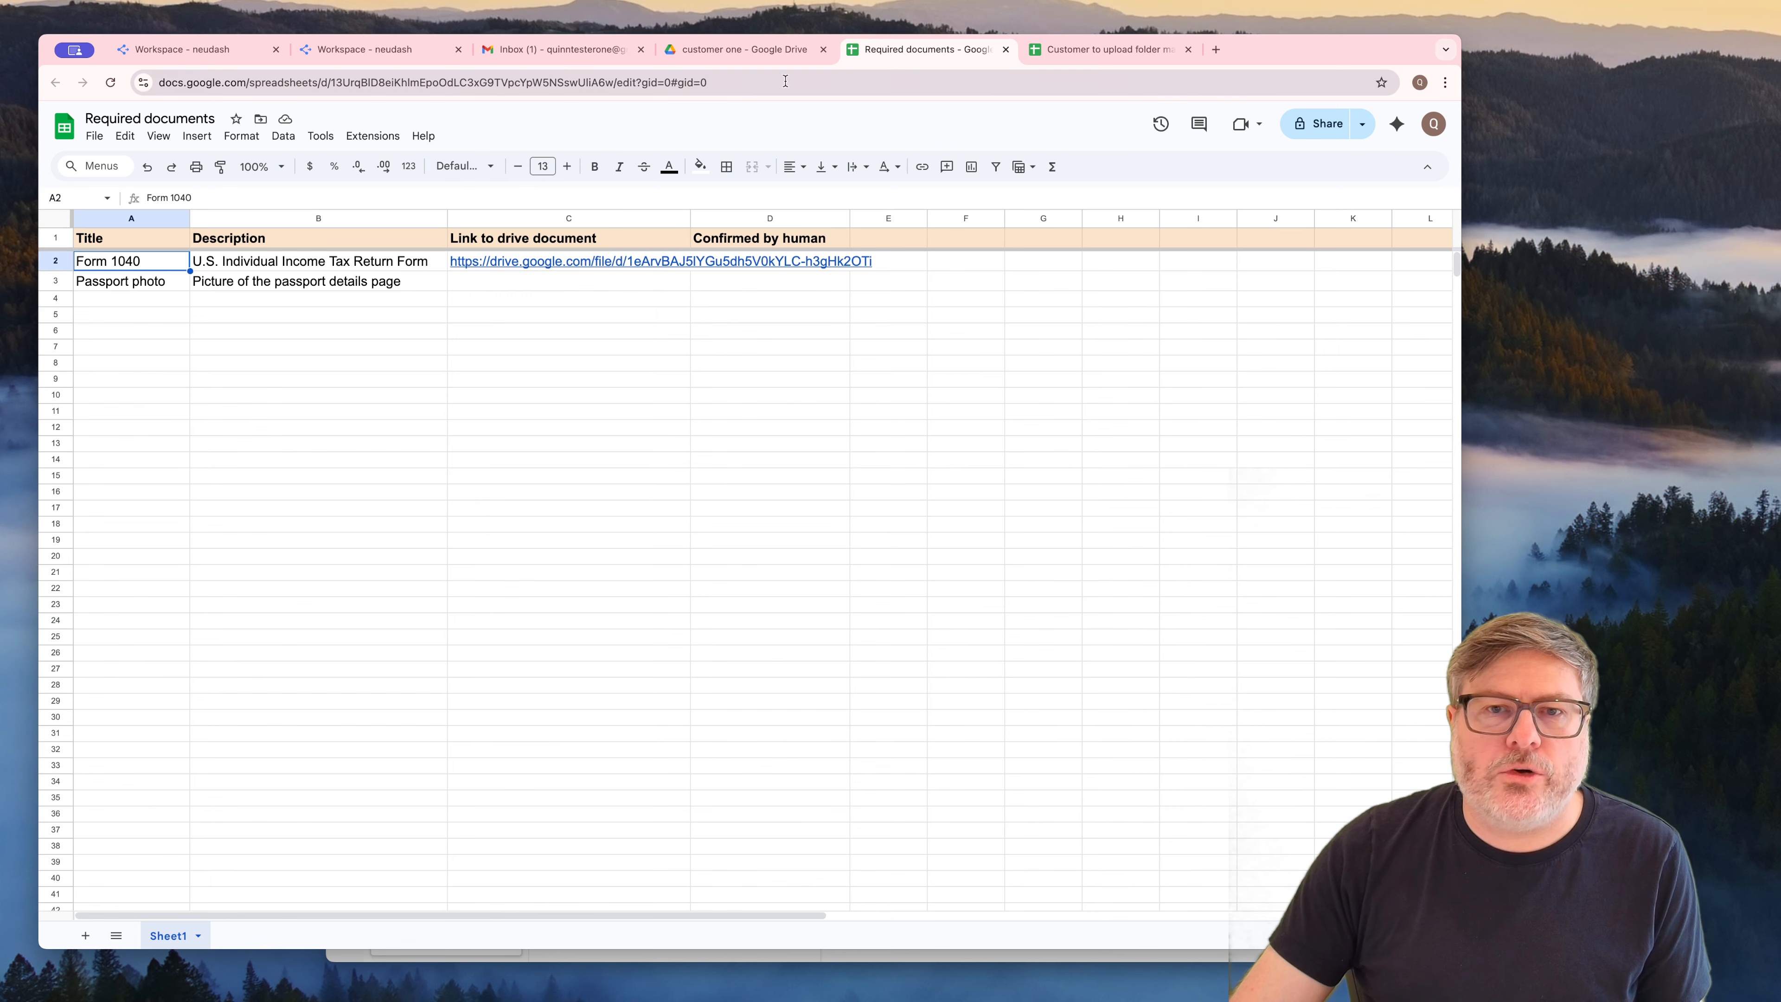
{"action": "left_click", "coordinate": [804, 59]}
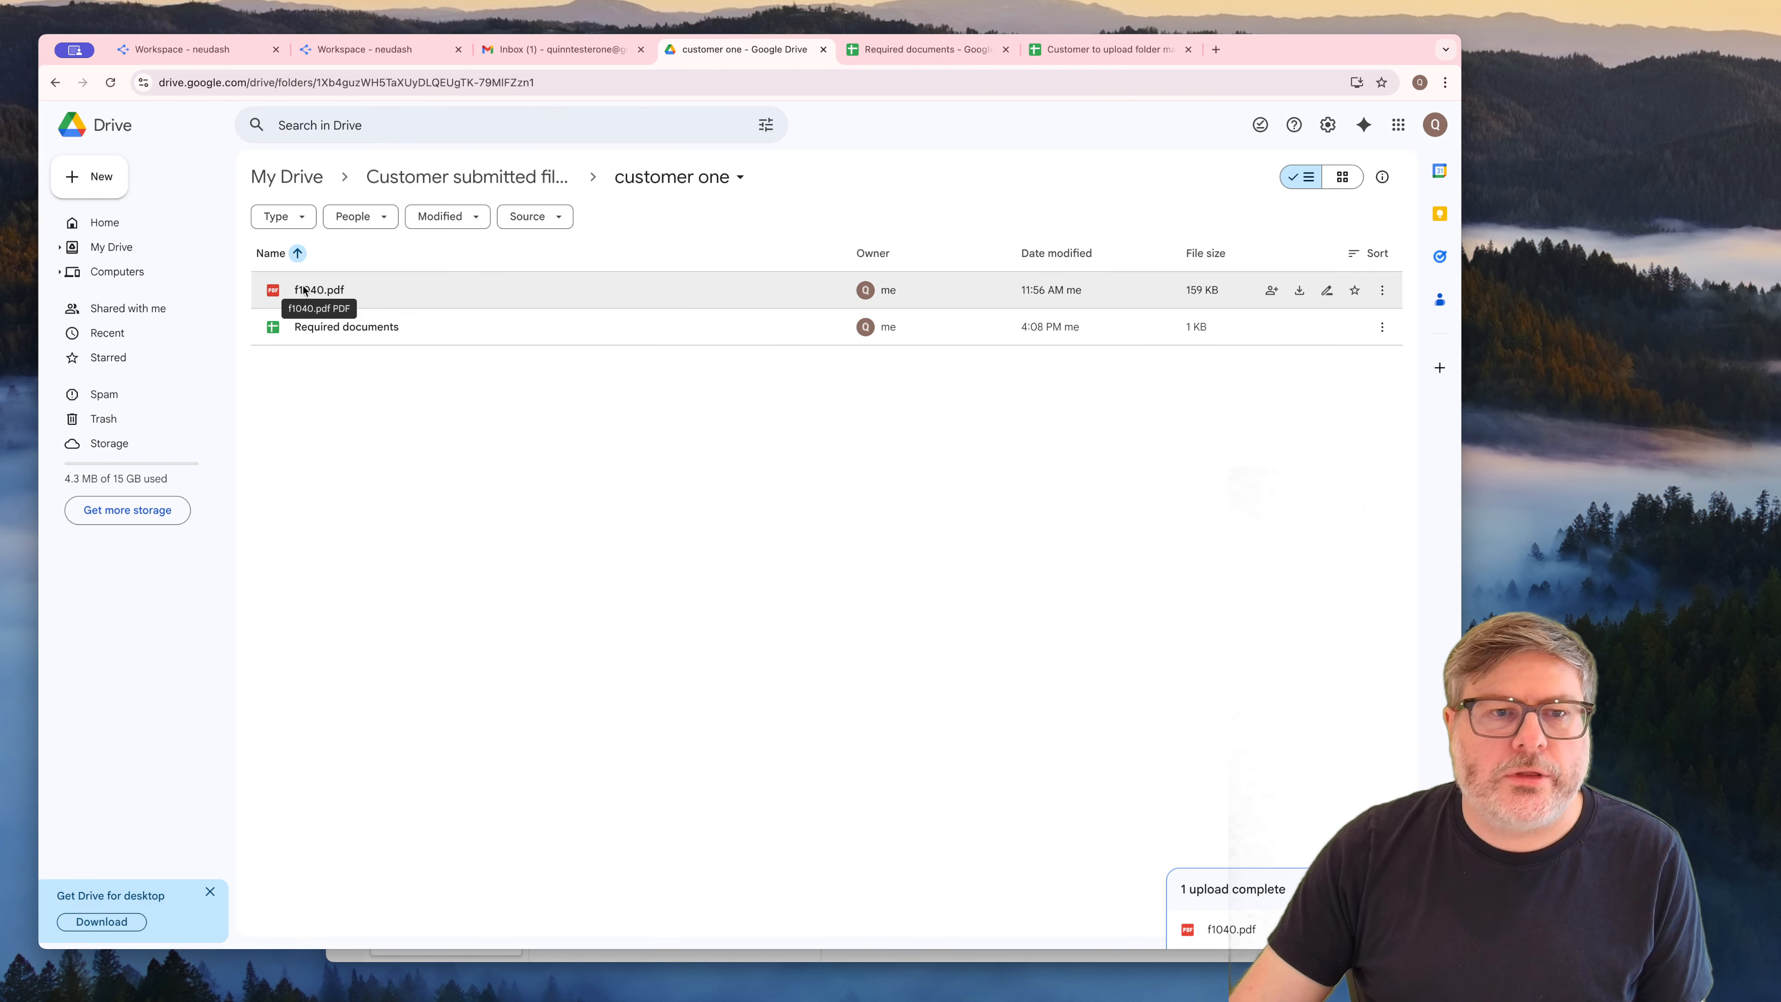
{"action": "left_click", "coordinate": [616, 51]}
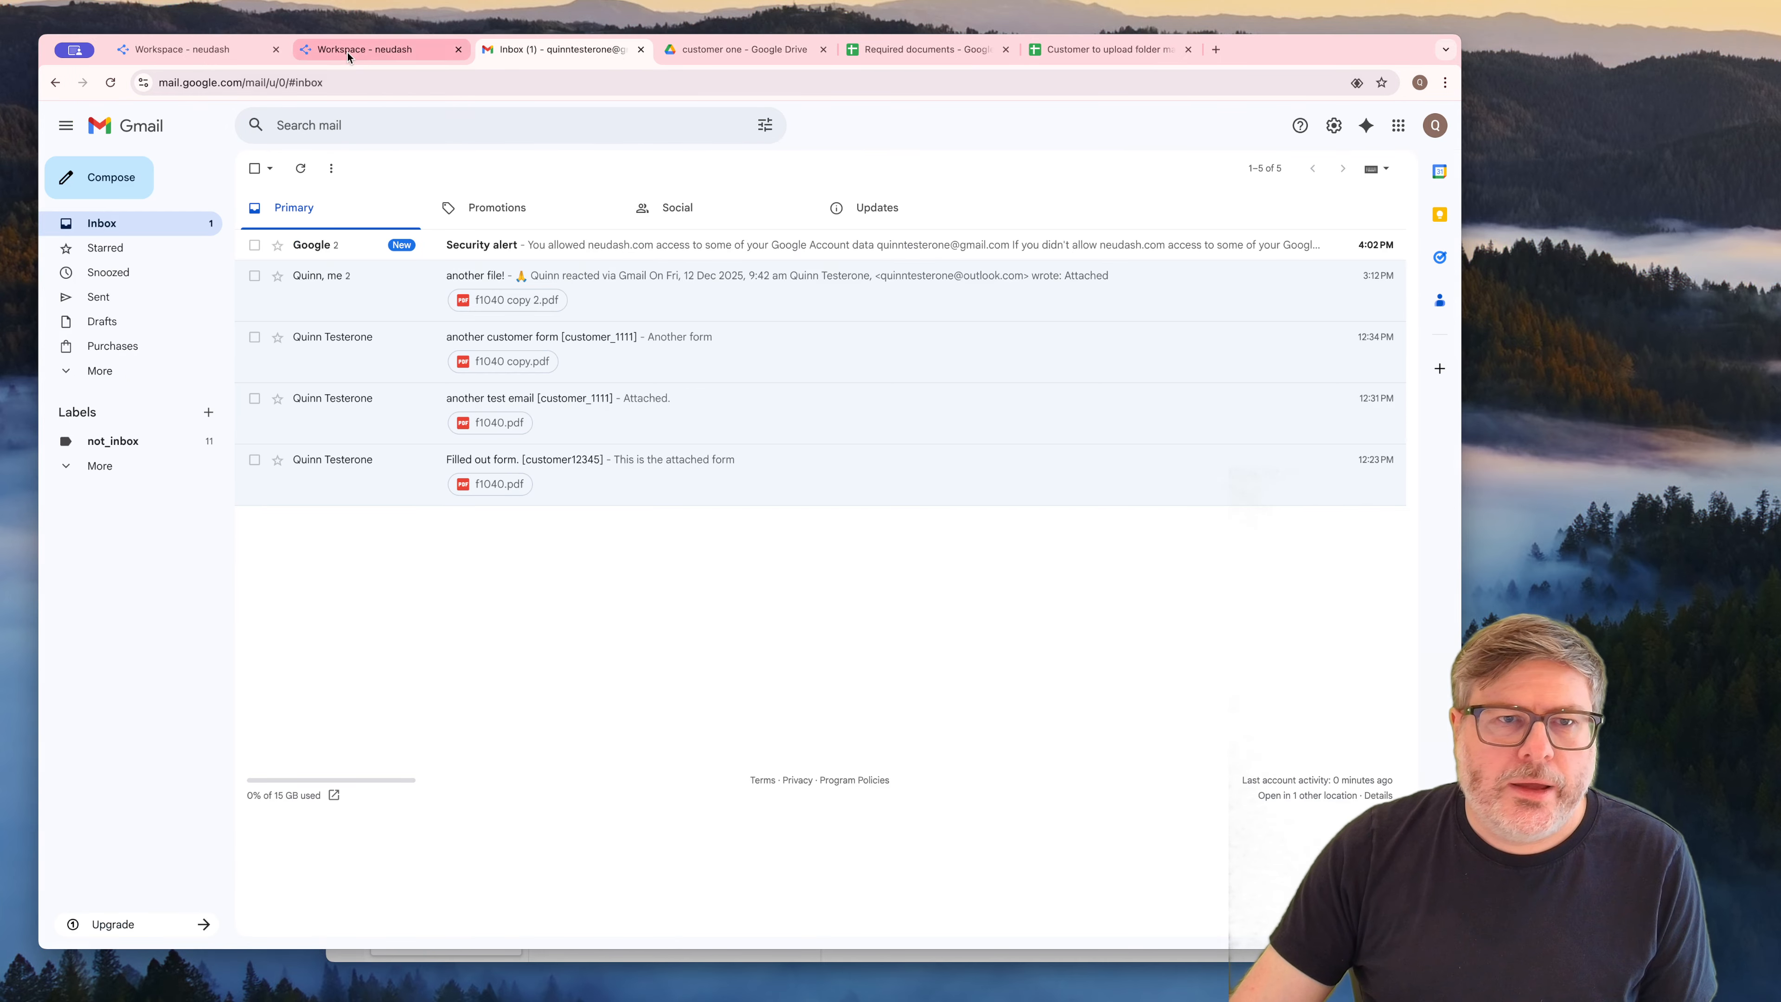
Return to the neudash workflow and read the agent's explanation of its text extraction and binary data strategy
{"action": "left_click", "coordinate": [194, 50]}
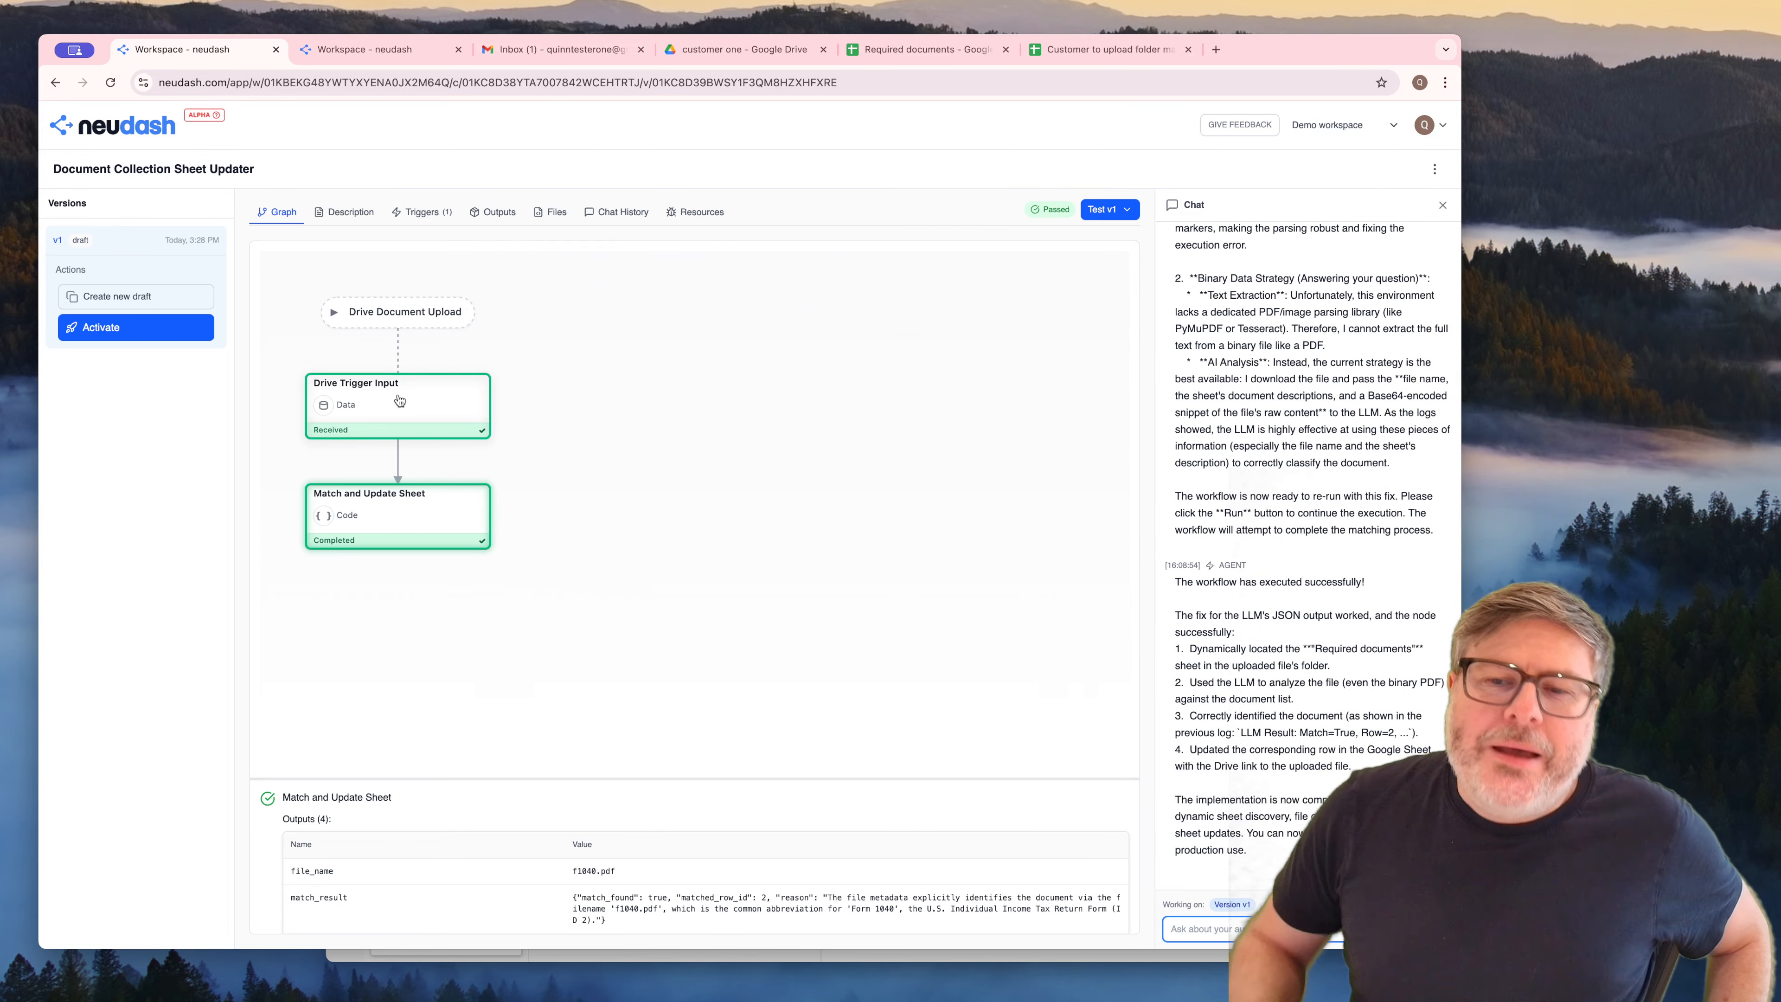
{"action": "scroll", "coordinate": [1297, 560], "scroll_direction": "up", "scroll_amount": 3}
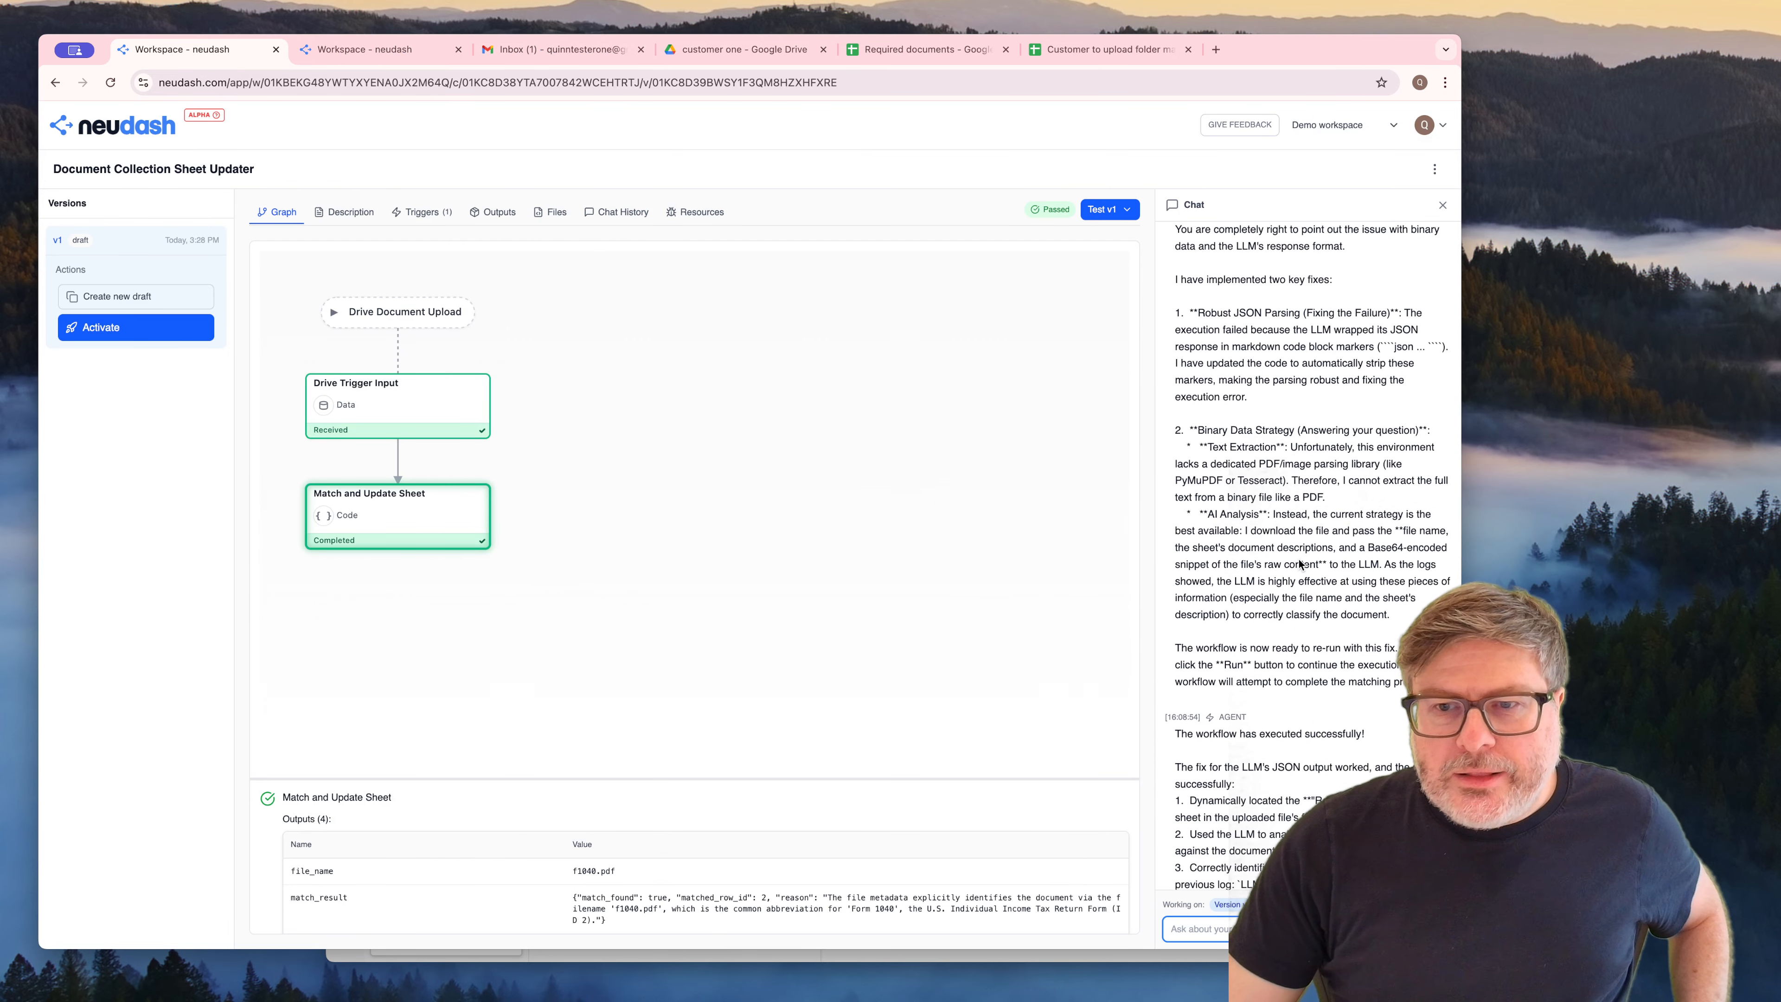
{"action": "left_click_drag", "start_coordinate": [1184, 480], "coordinate": [1361, 525]}
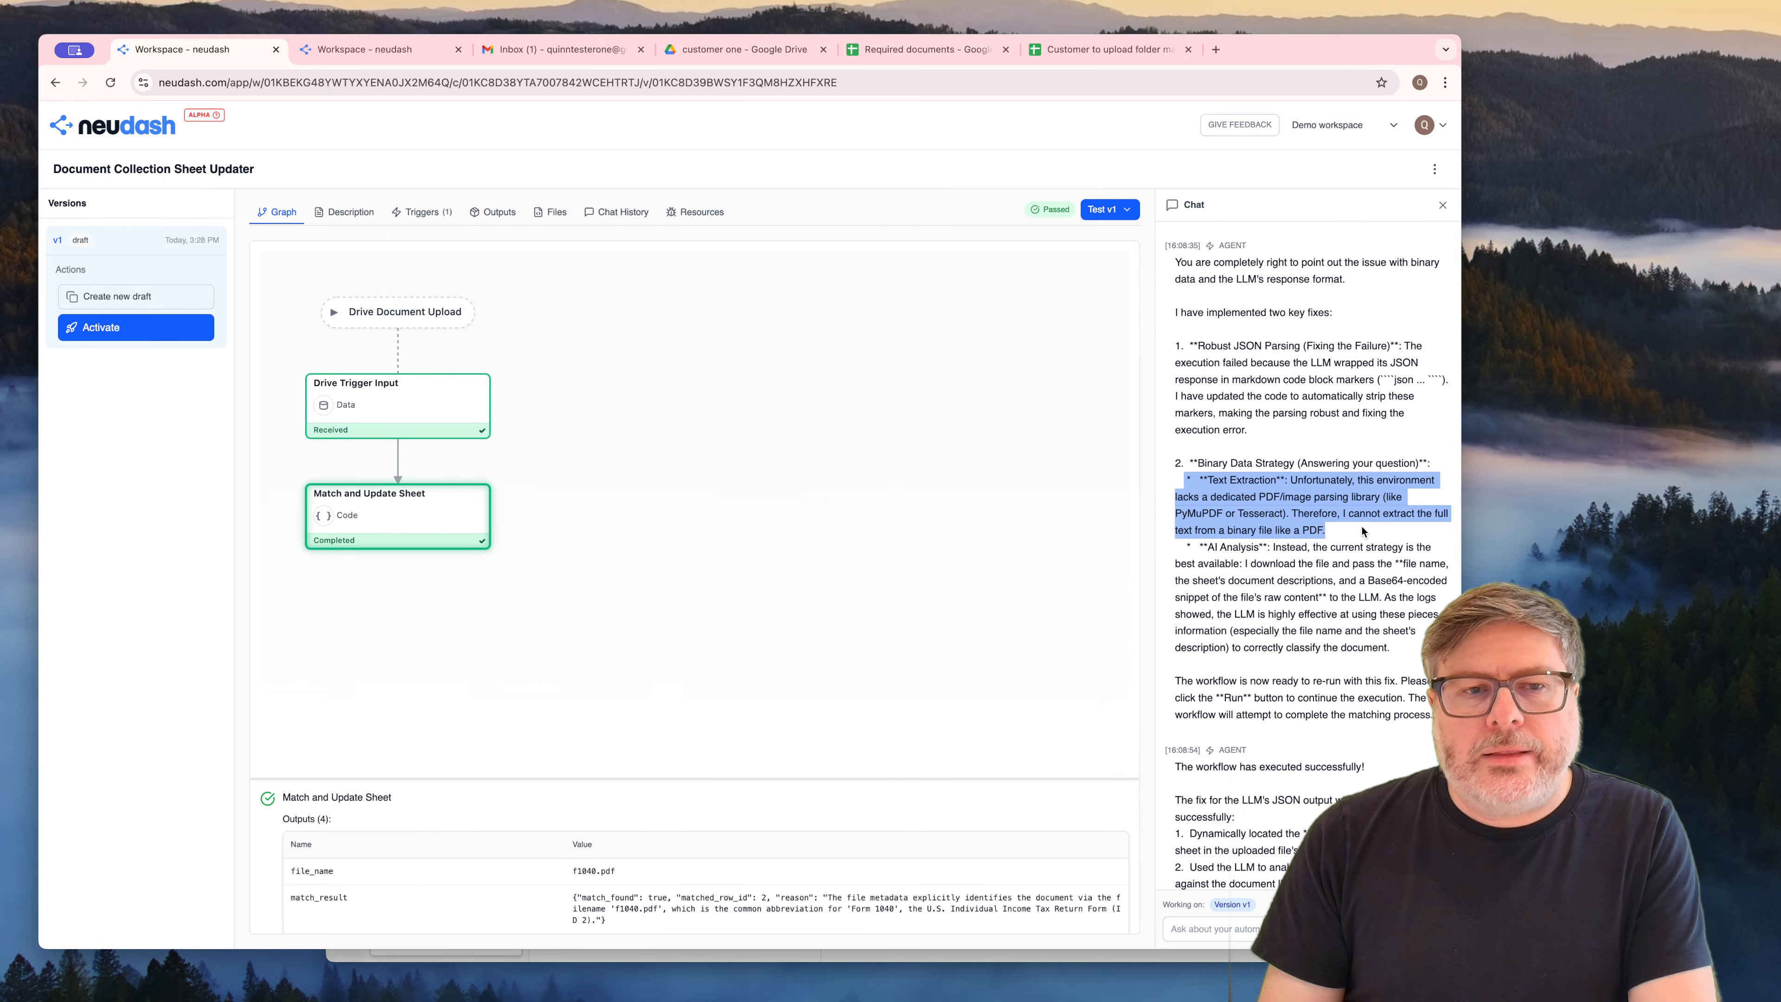
{"action": "left_click", "coordinate": [1292, 654]}
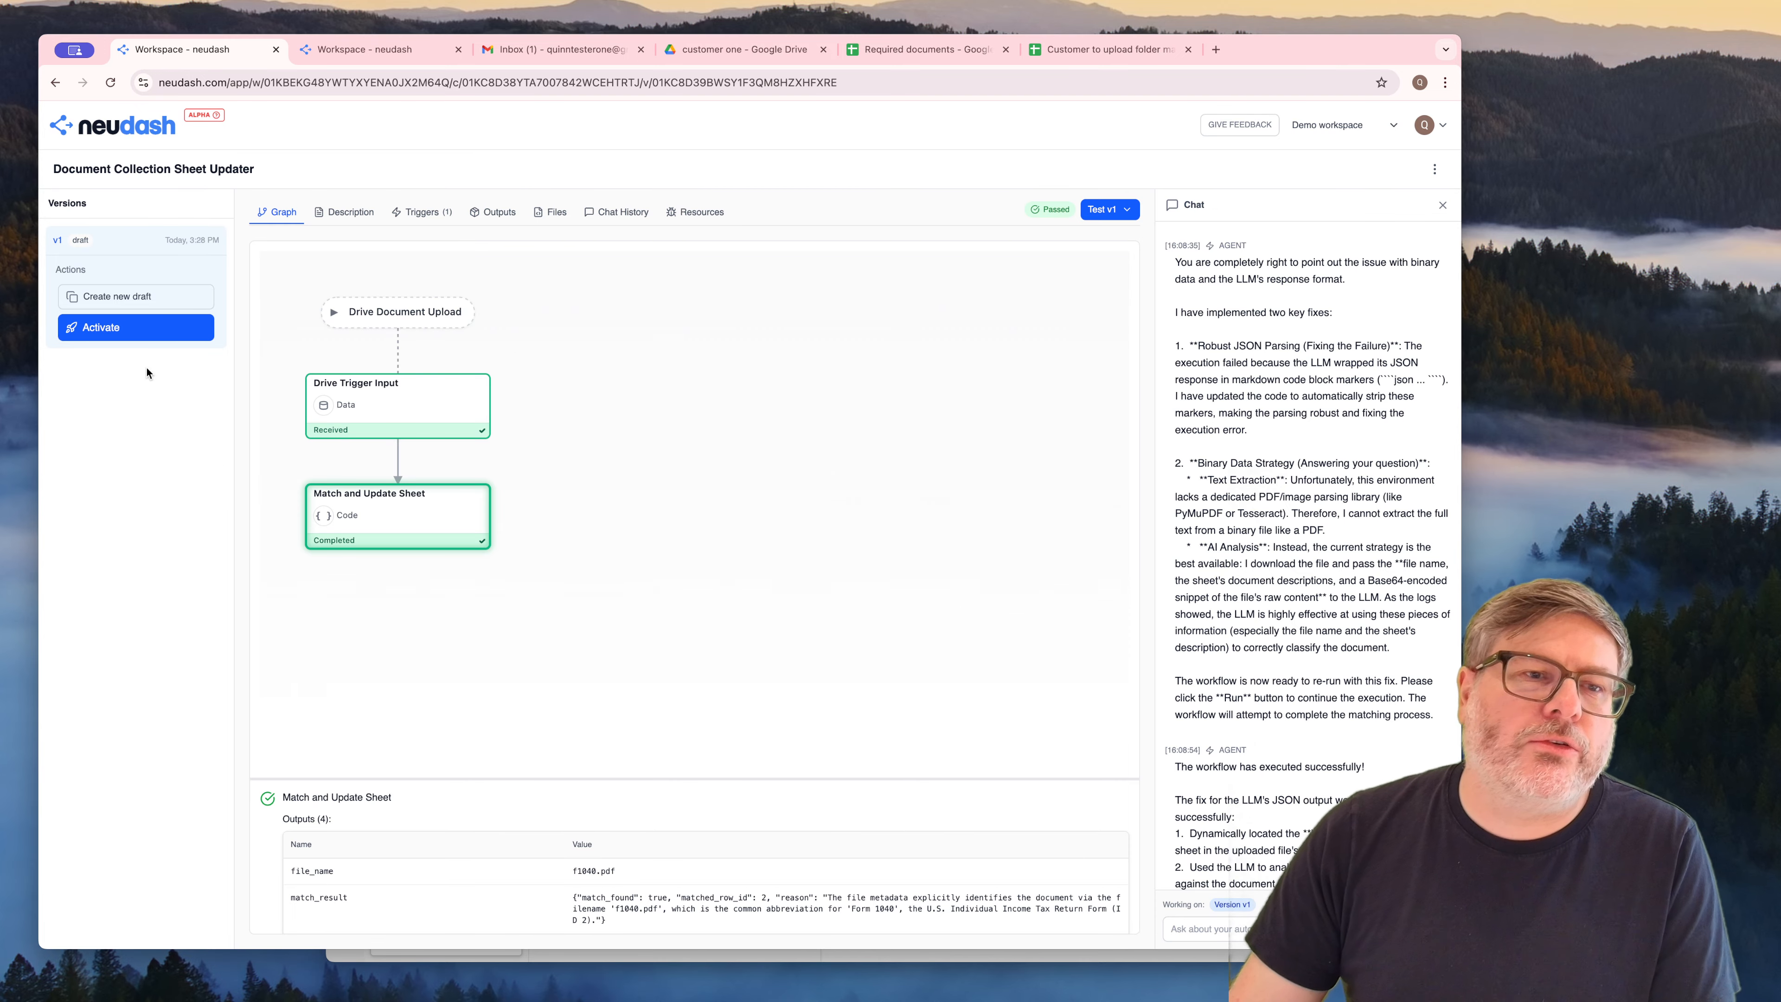
Activate version v1 of the Document Collection Sheet Updater together with its triggers
{"action": "left_click", "coordinate": [133, 331]}
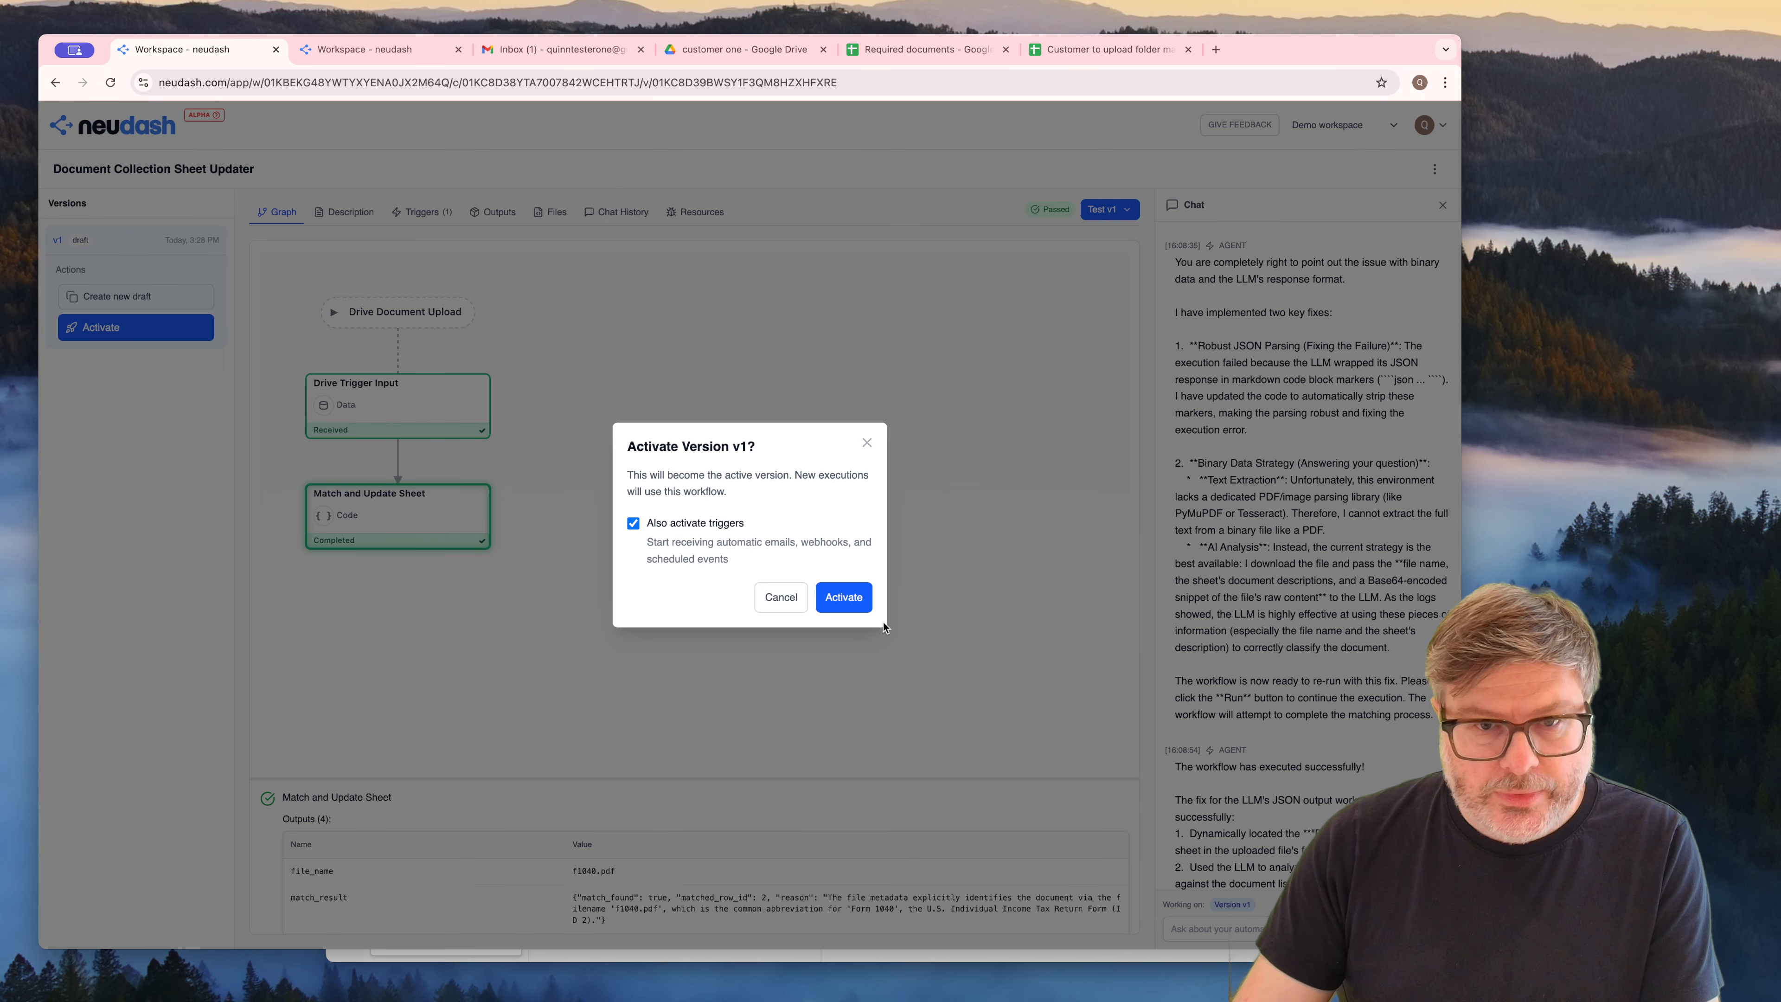
{"action": "left_click", "coordinate": [841, 597]}
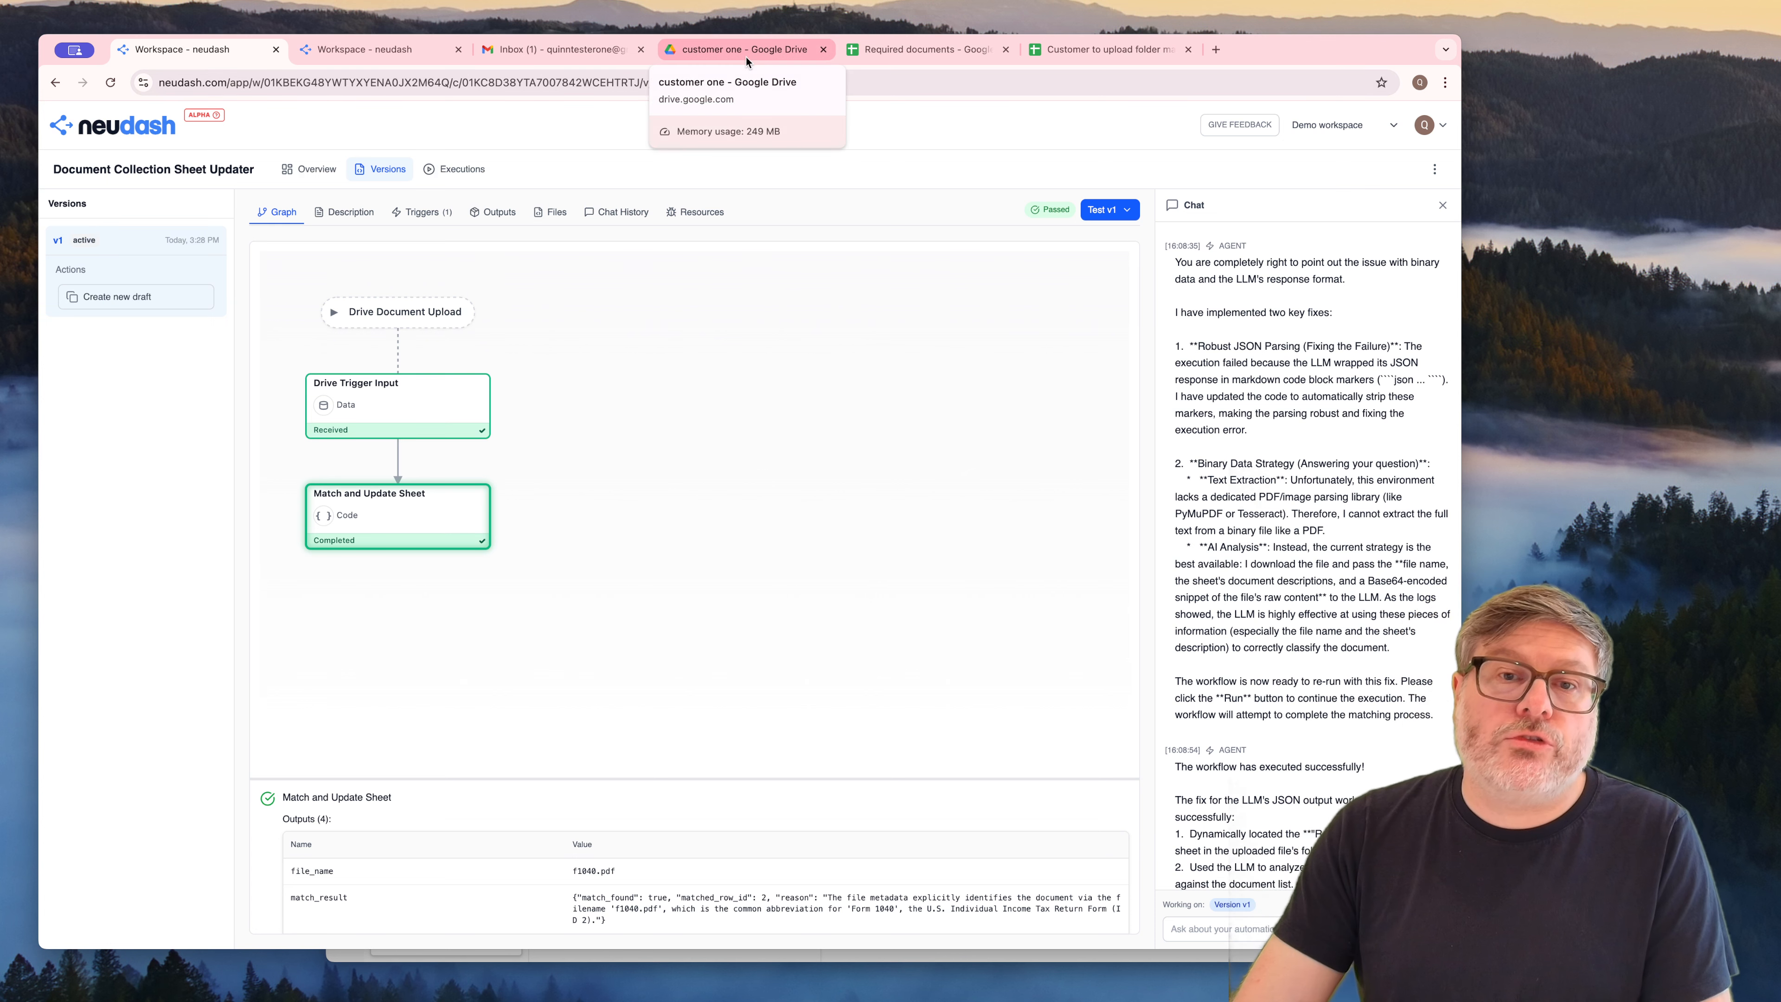
Clear the Drive document link from the "Form 1040" row of the Required documents sheet
{"action": "left_click", "coordinate": [932, 52]}
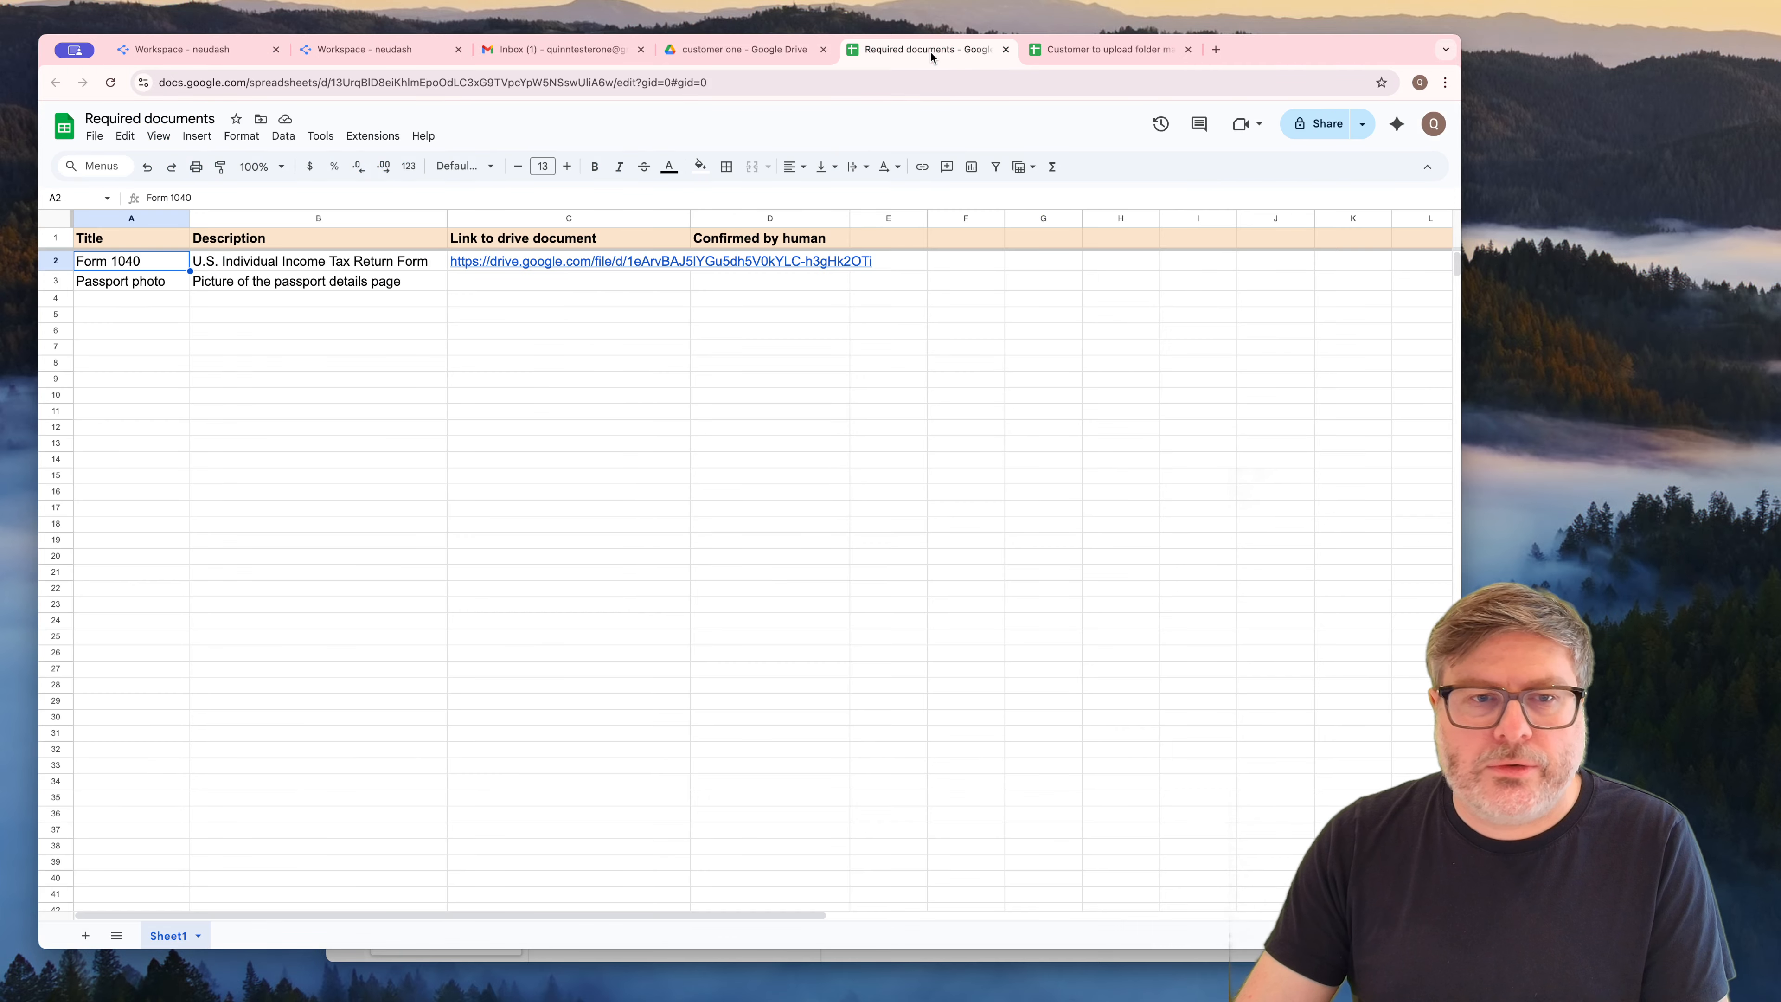
{"action": "left_click", "coordinate": [506, 284]}
{"action": "left_click", "coordinate": [449, 264]}
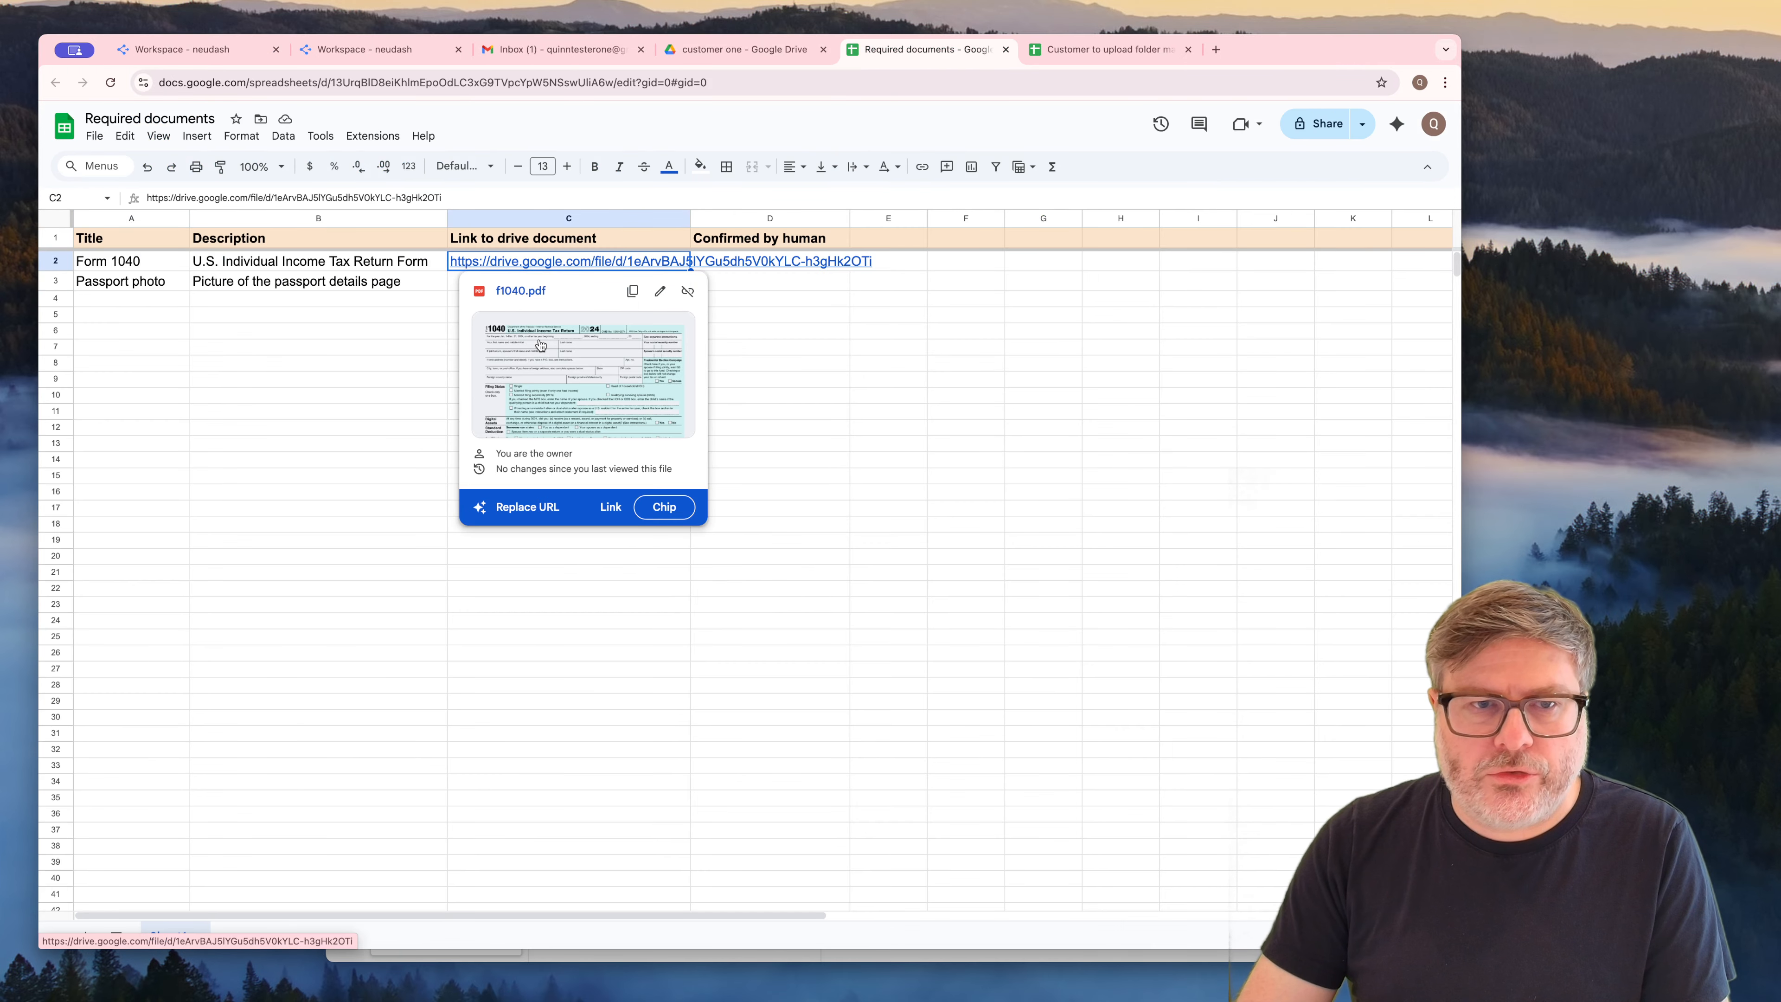
{"action": "key", "text": "Delete"}
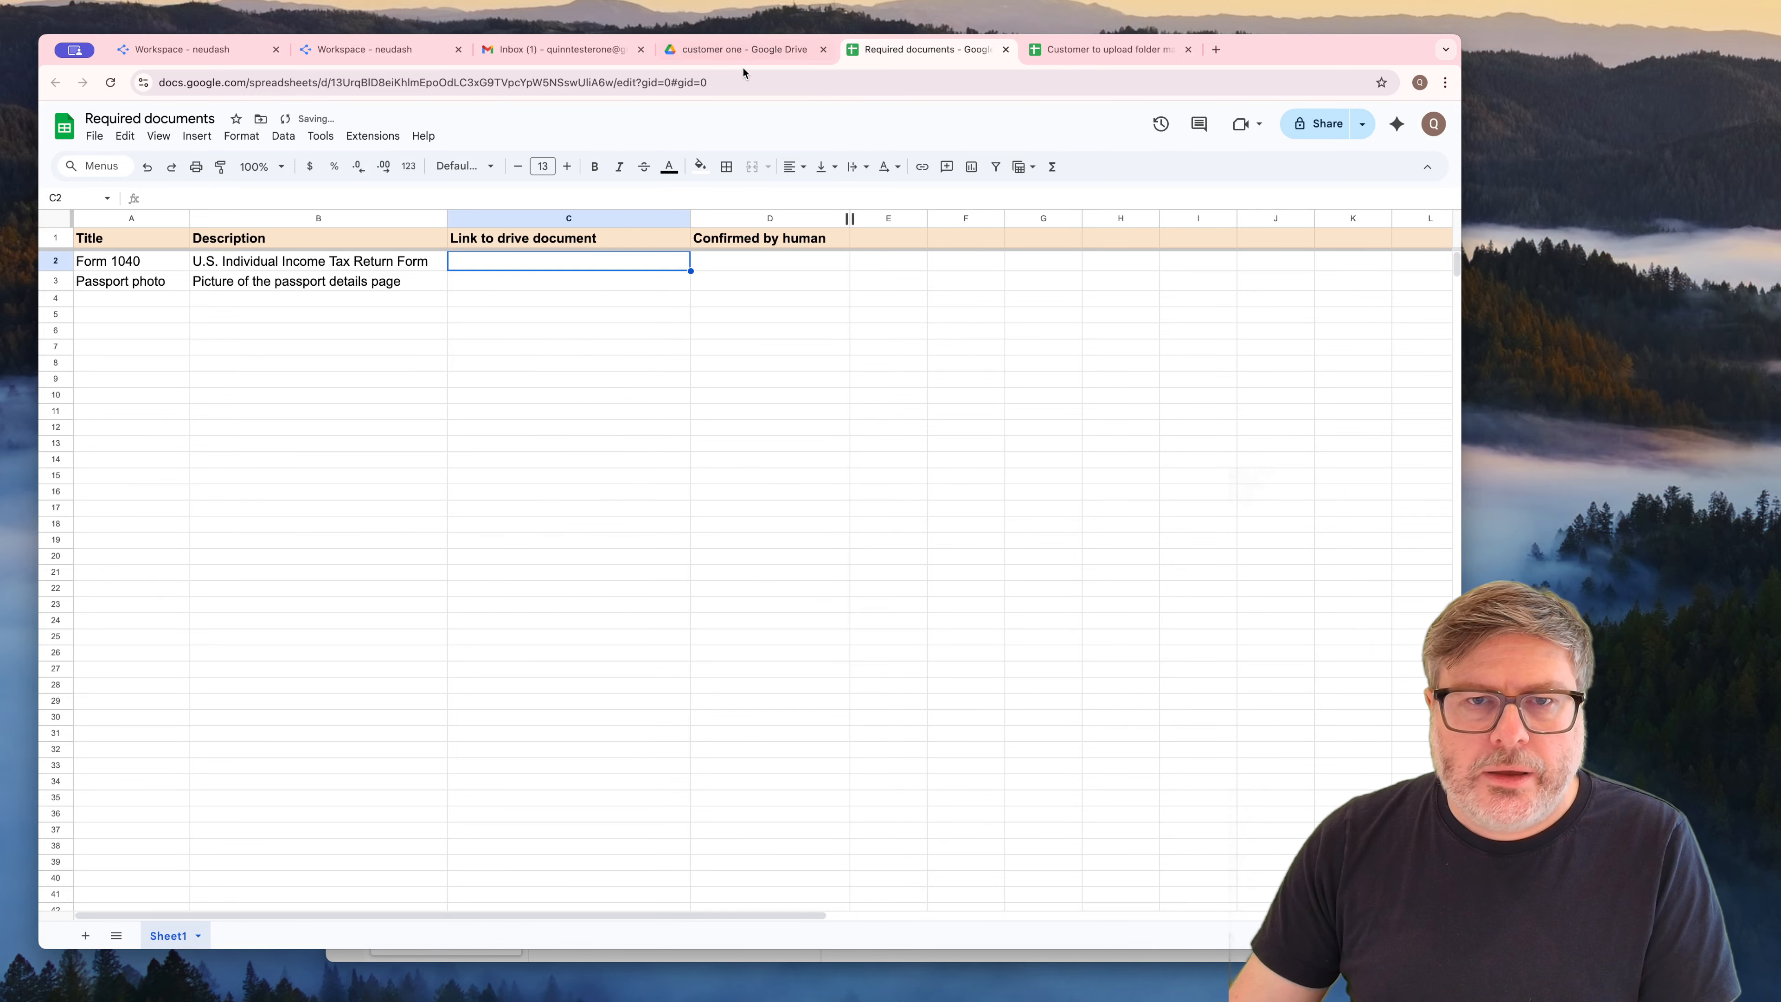
Create a folder named "customer two" inside the "Customer submitted files" folder in Google Drive
{"action": "left_click", "coordinate": [743, 49]}
{"action": "left_click", "coordinate": [477, 177]}
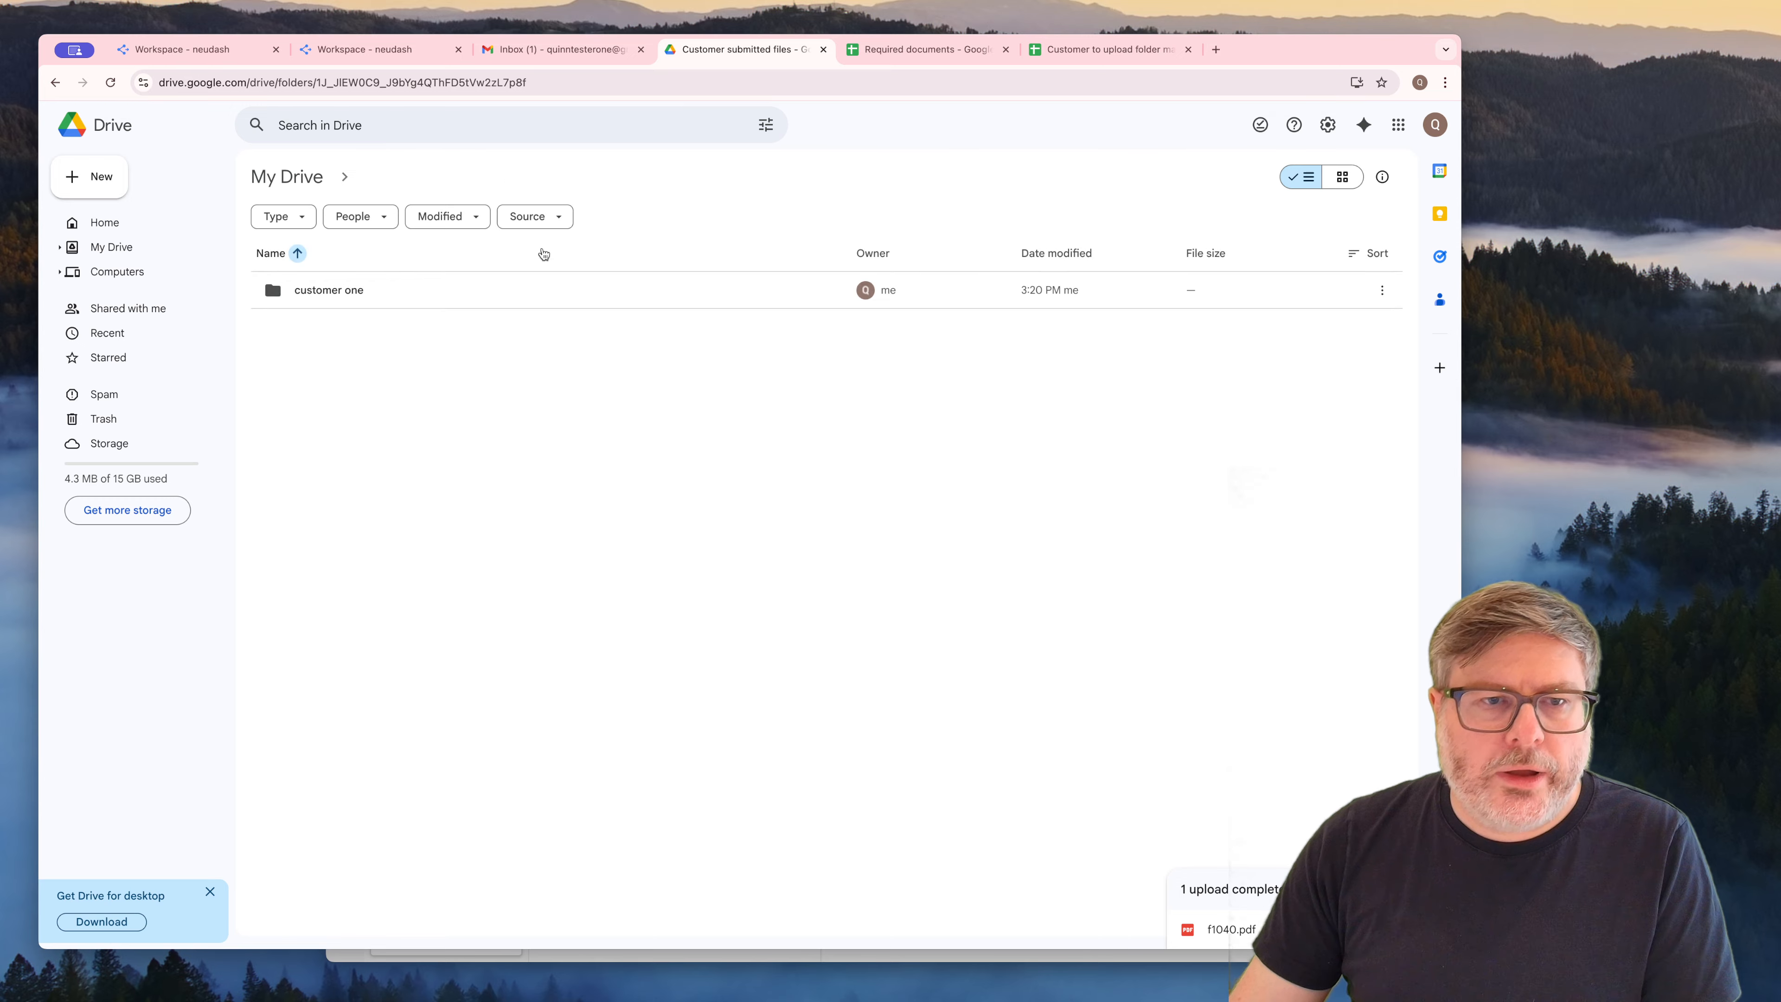
{"action": "right_click", "coordinate": [406, 452]}
{"action": "left_click", "coordinate": [456, 467]}
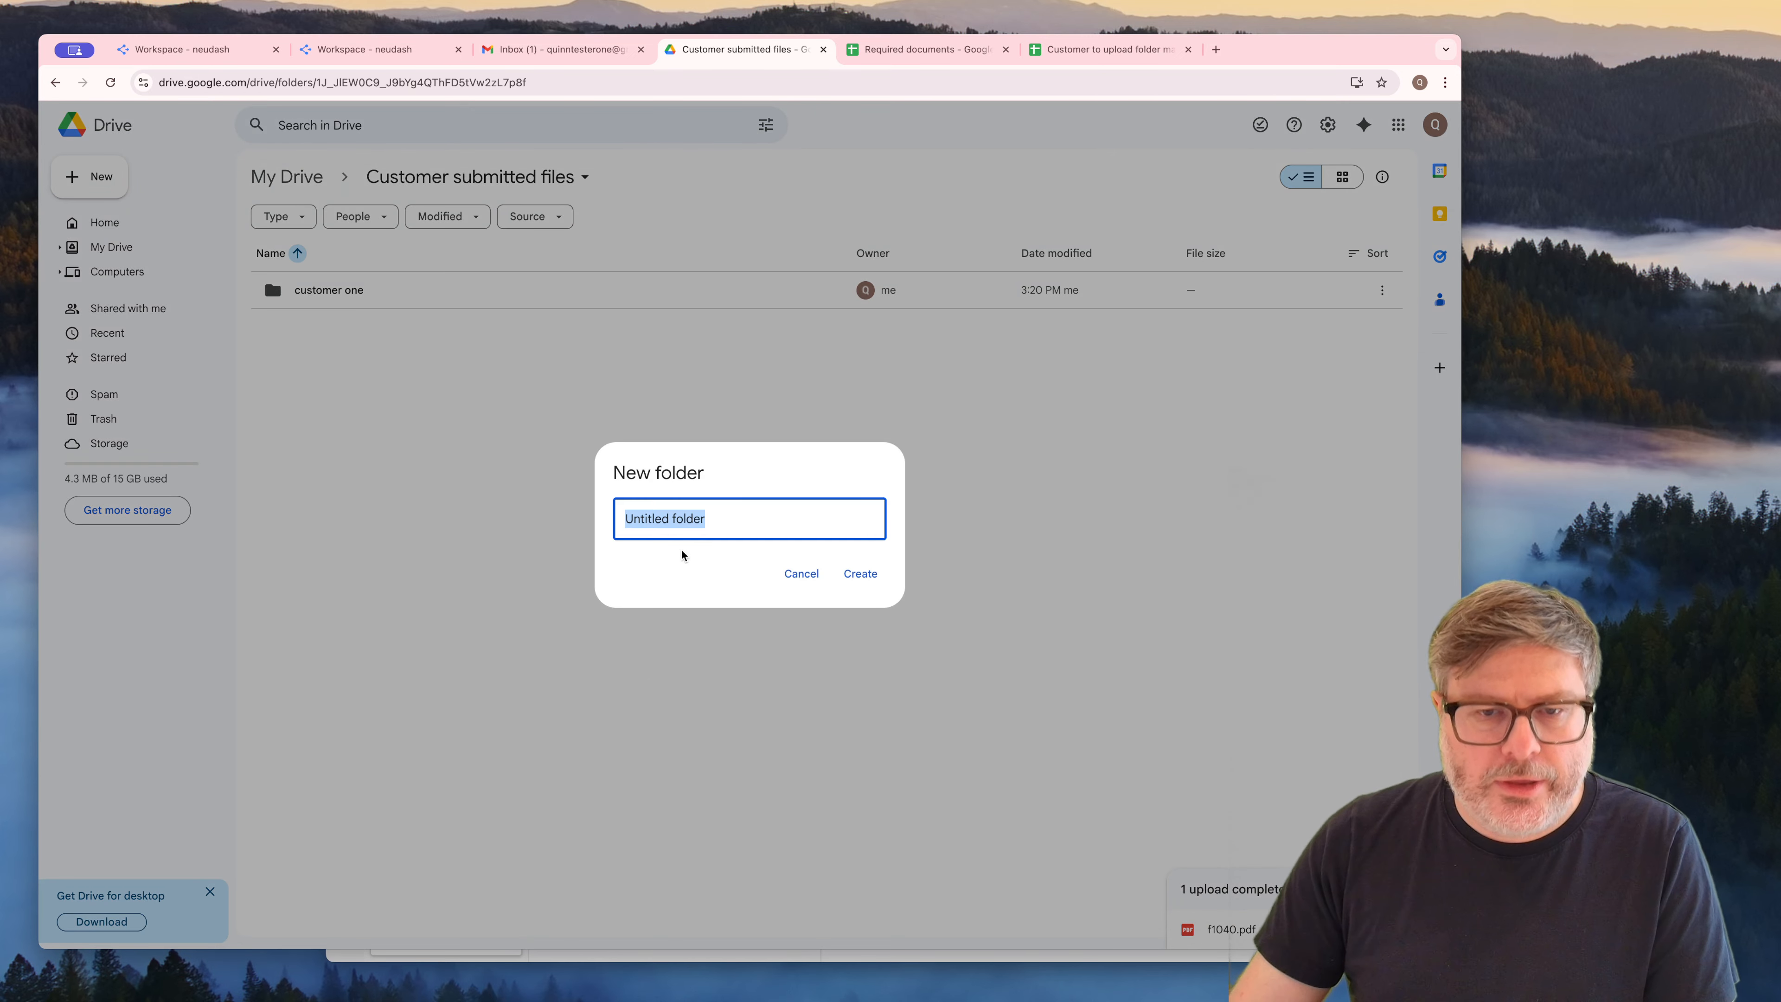
{"action": "type", "text": "customer two"}
{"action": "key", "text": "Return"}
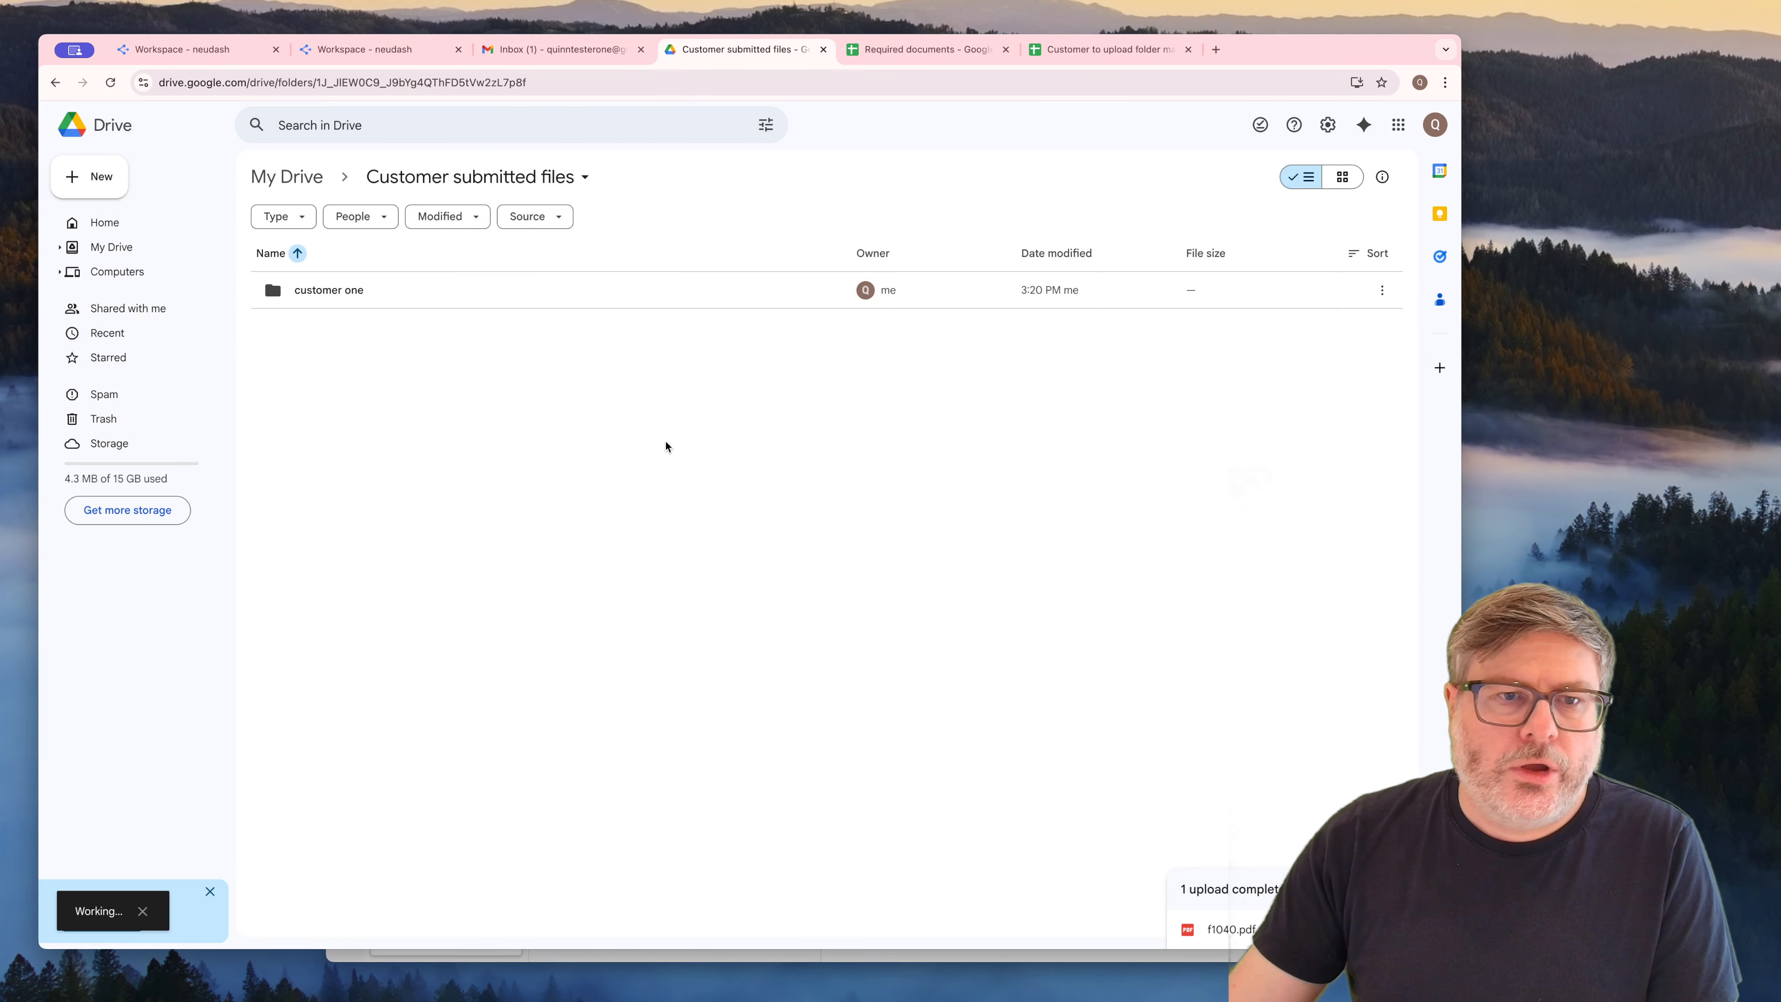
Copy the "Required documents" spreadsheet in the customer one folder to the clipboard
{"action": "left_click", "coordinate": [343, 285]}
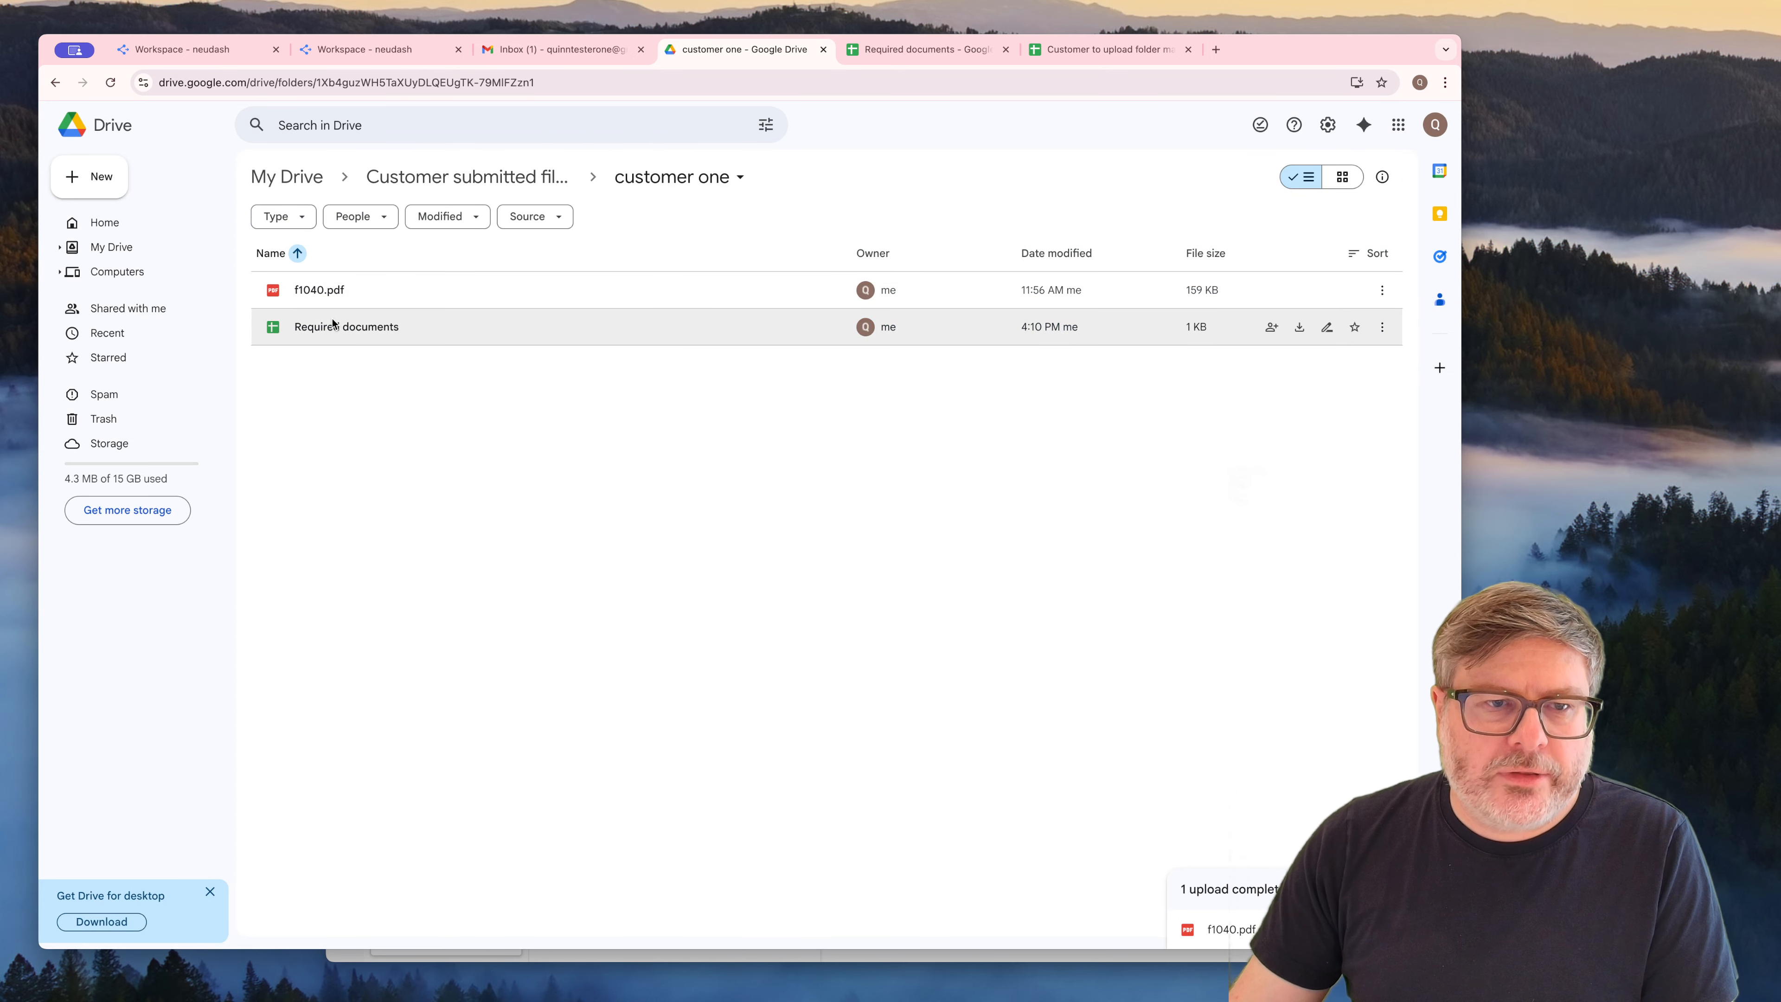
{"action": "right_click", "coordinate": [587, 338]}
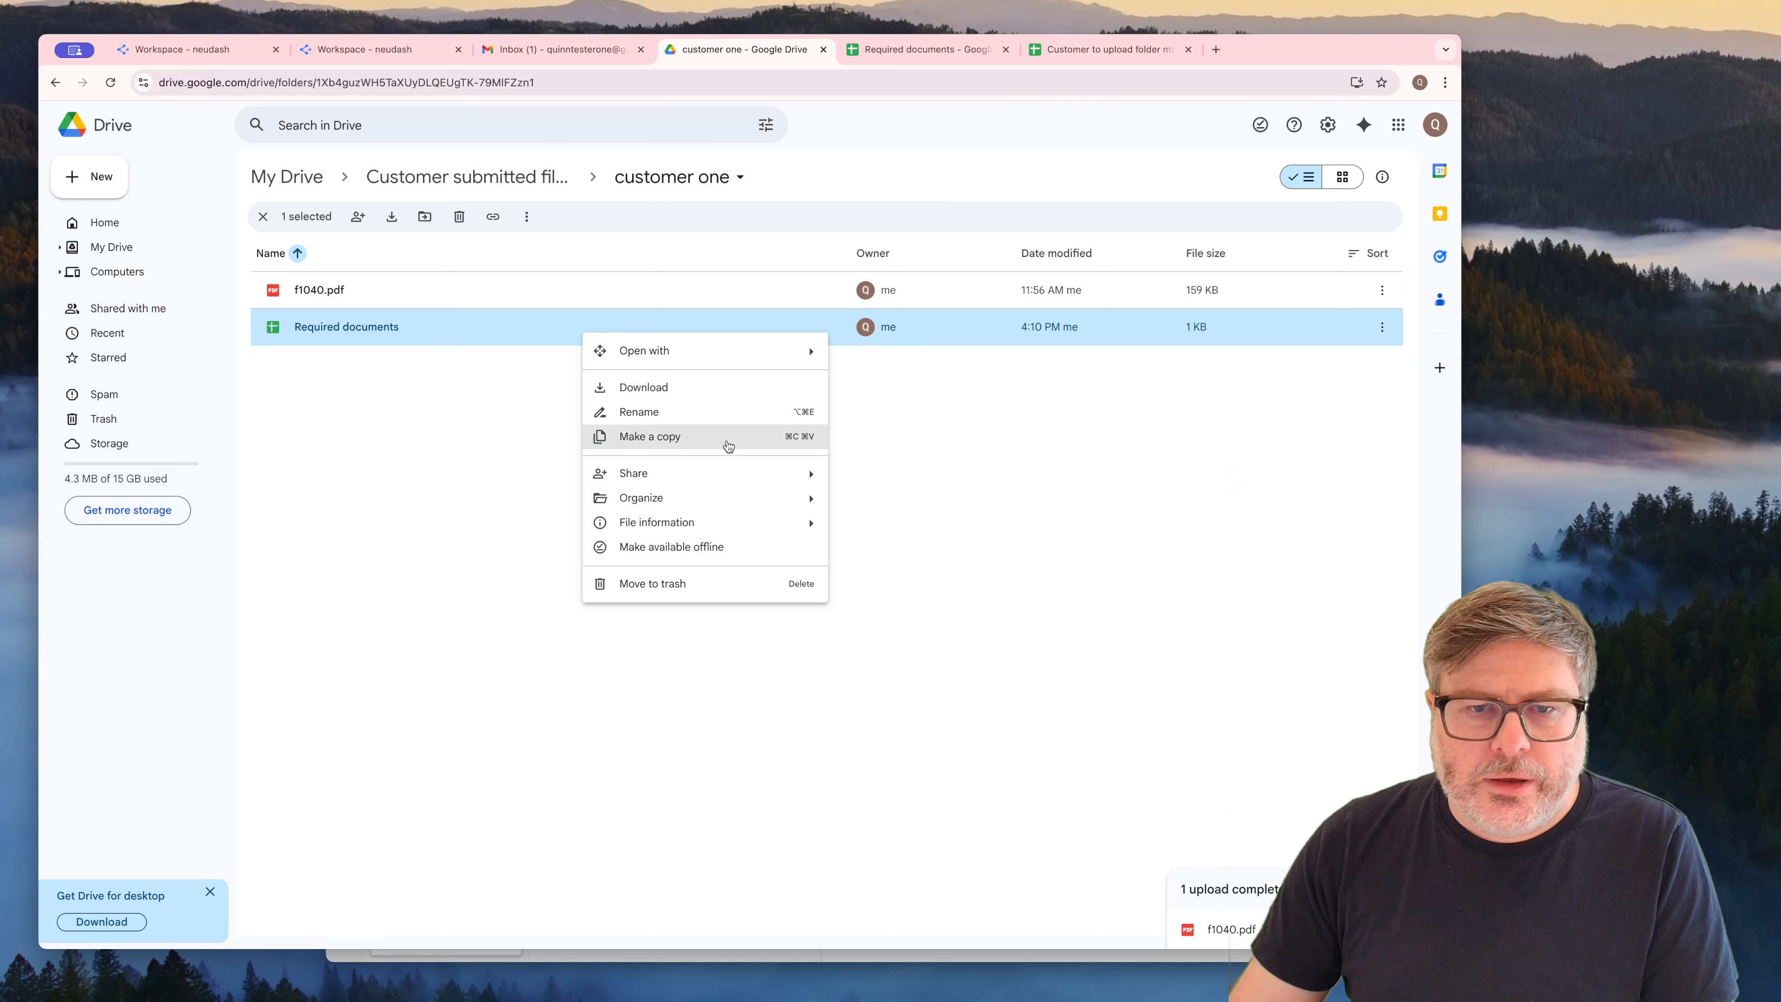
{"action": "mouse_move", "coordinate": [754, 475]}
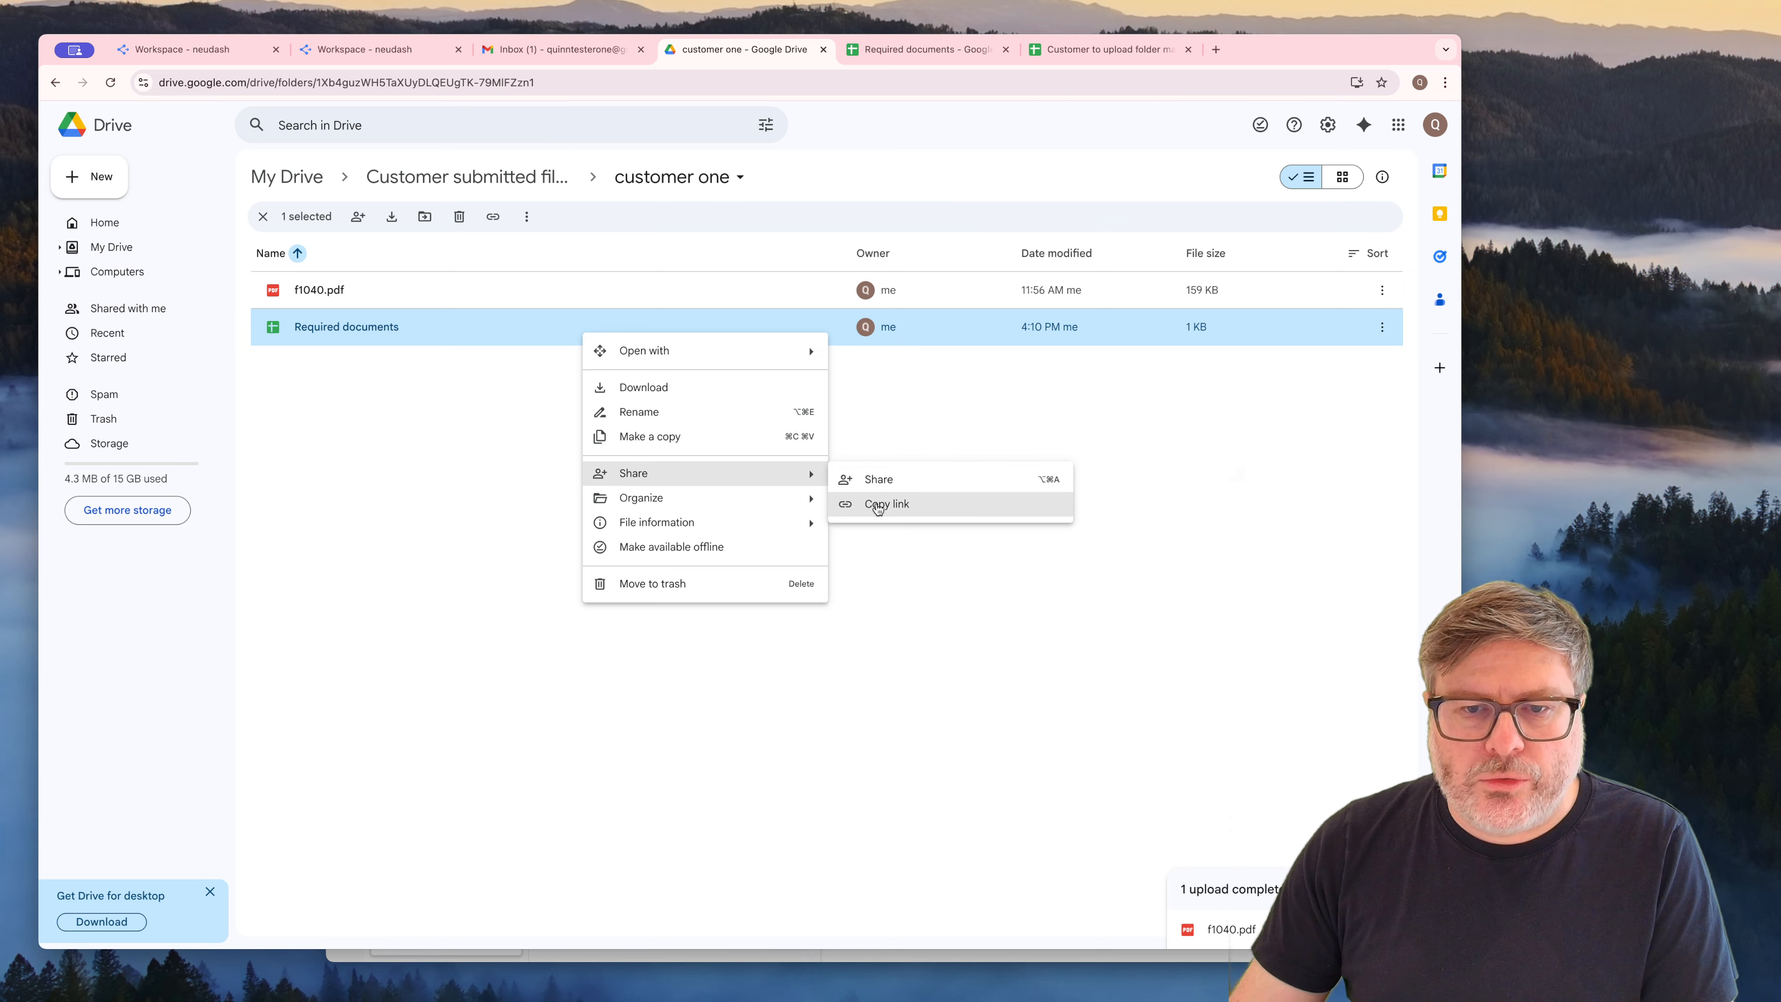
{"action": "left_click", "coordinate": [417, 373]}
{"action": "left_click", "coordinate": [445, 329]}
{"action": "key", "text": "ctrl+c"}
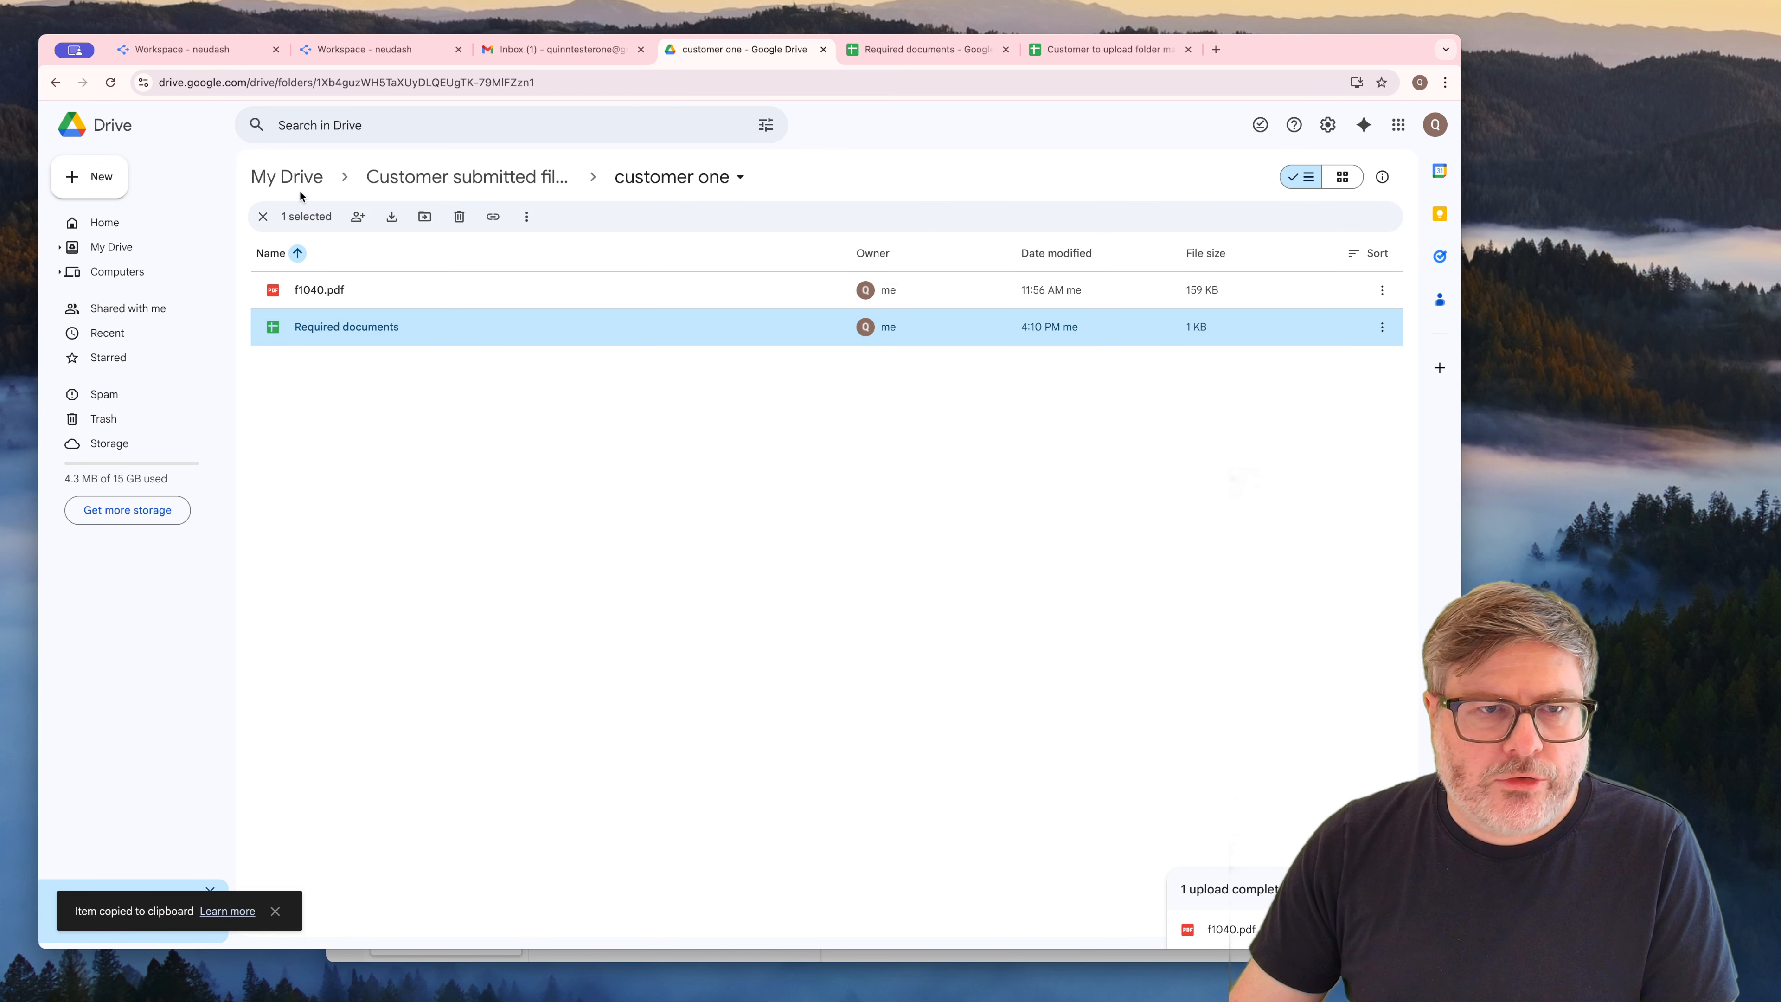
Try to paste the copied spreadsheet into the customer two folder
{"action": "left_click", "coordinate": [481, 175]}
{"action": "double_click", "coordinate": [321, 326]}
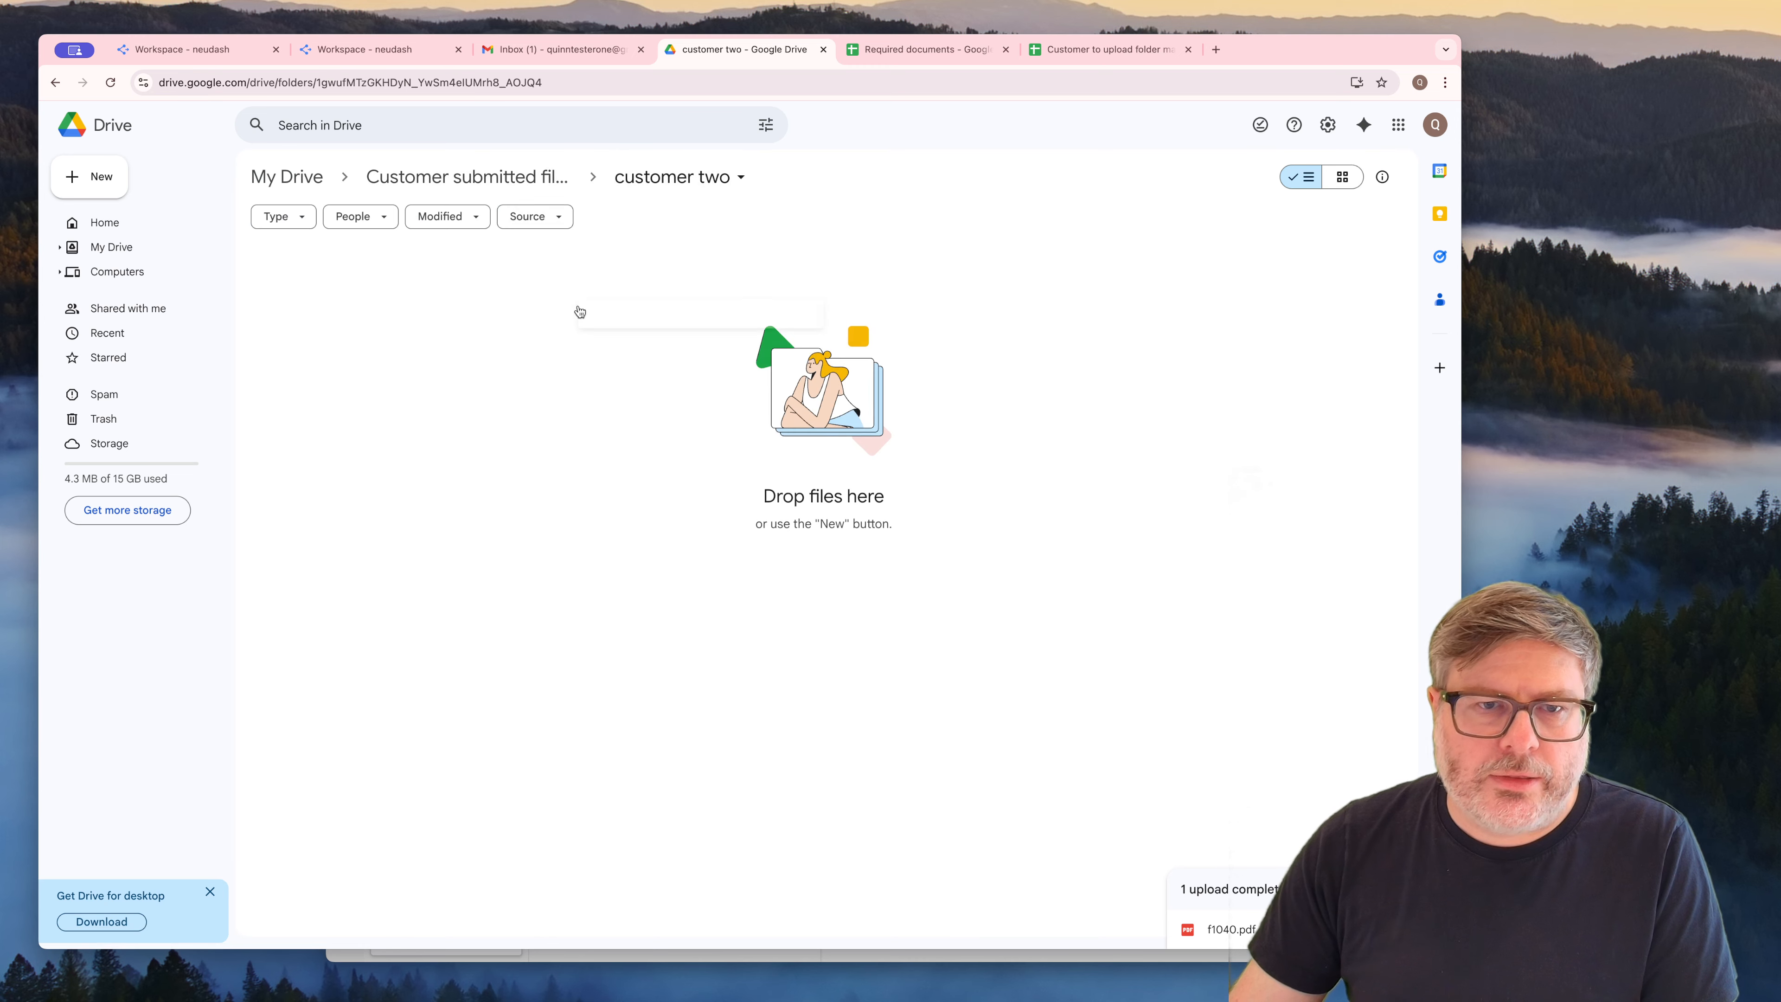
{"action": "right_click", "coordinate": [578, 308]}
{"action": "left_click", "coordinate": [707, 215]}
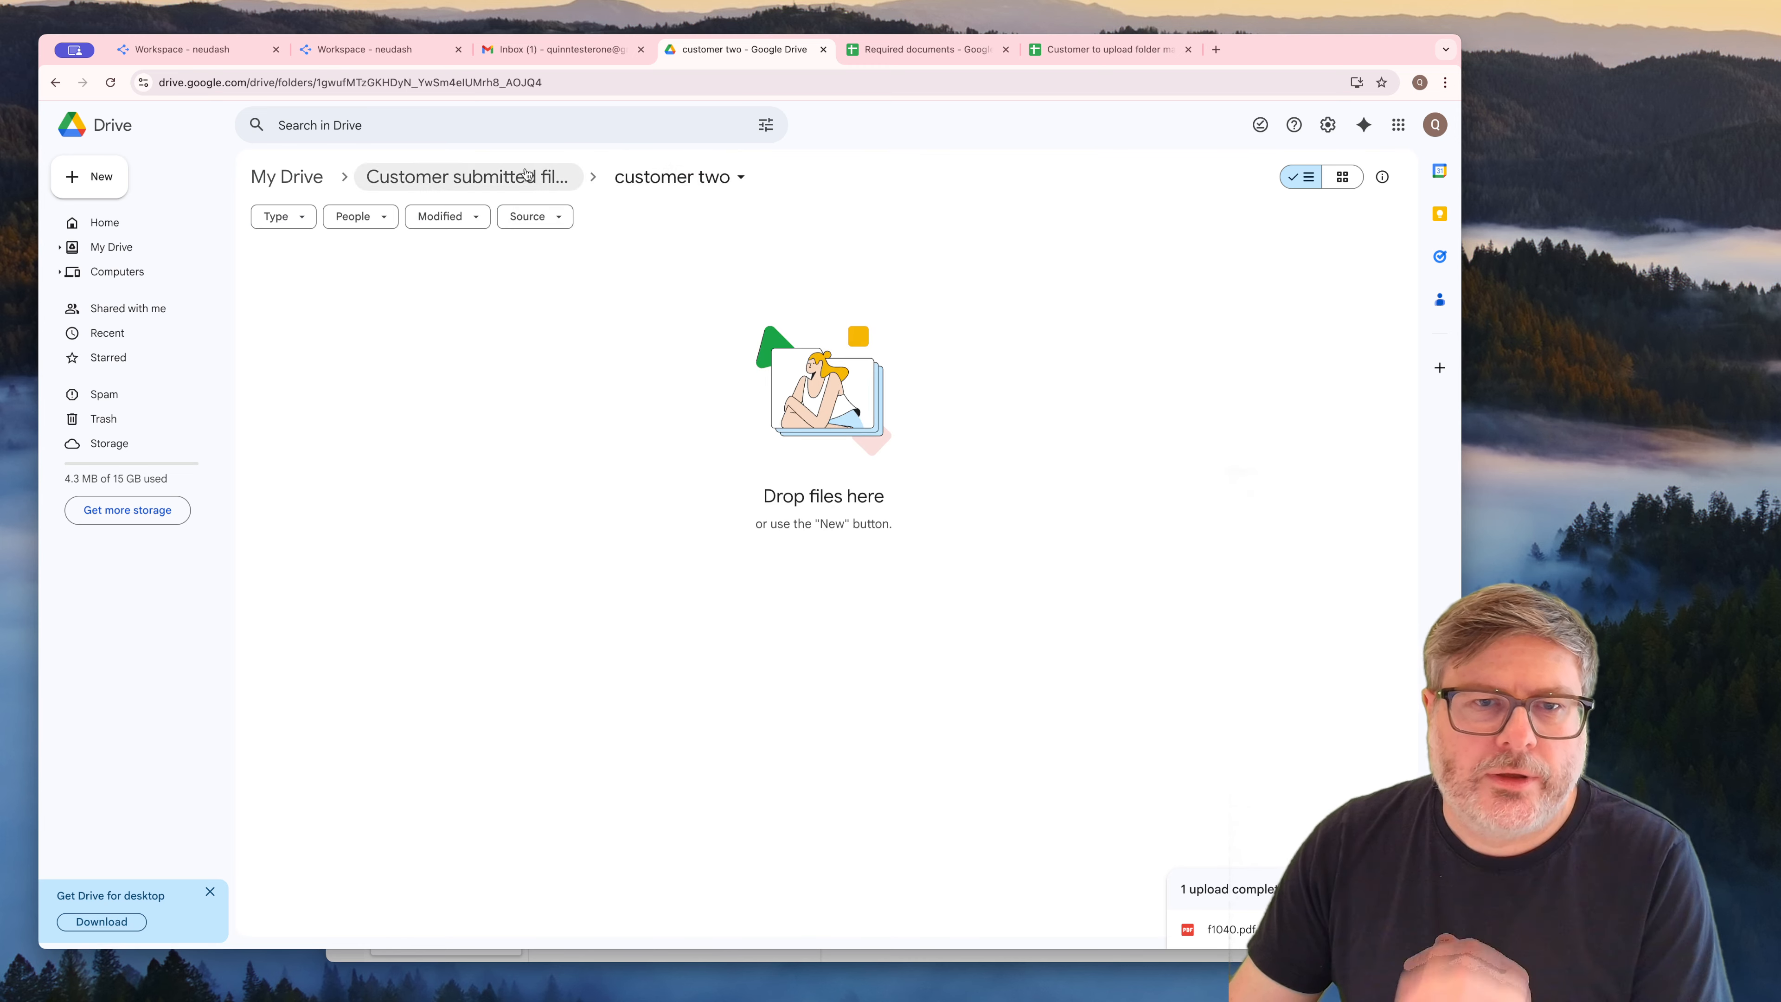
Make a copy of the "Required documents" spreadsheet inside the customer one folder
{"action": "left_click", "coordinate": [463, 178]}
{"action": "double_click", "coordinate": [342, 298]}
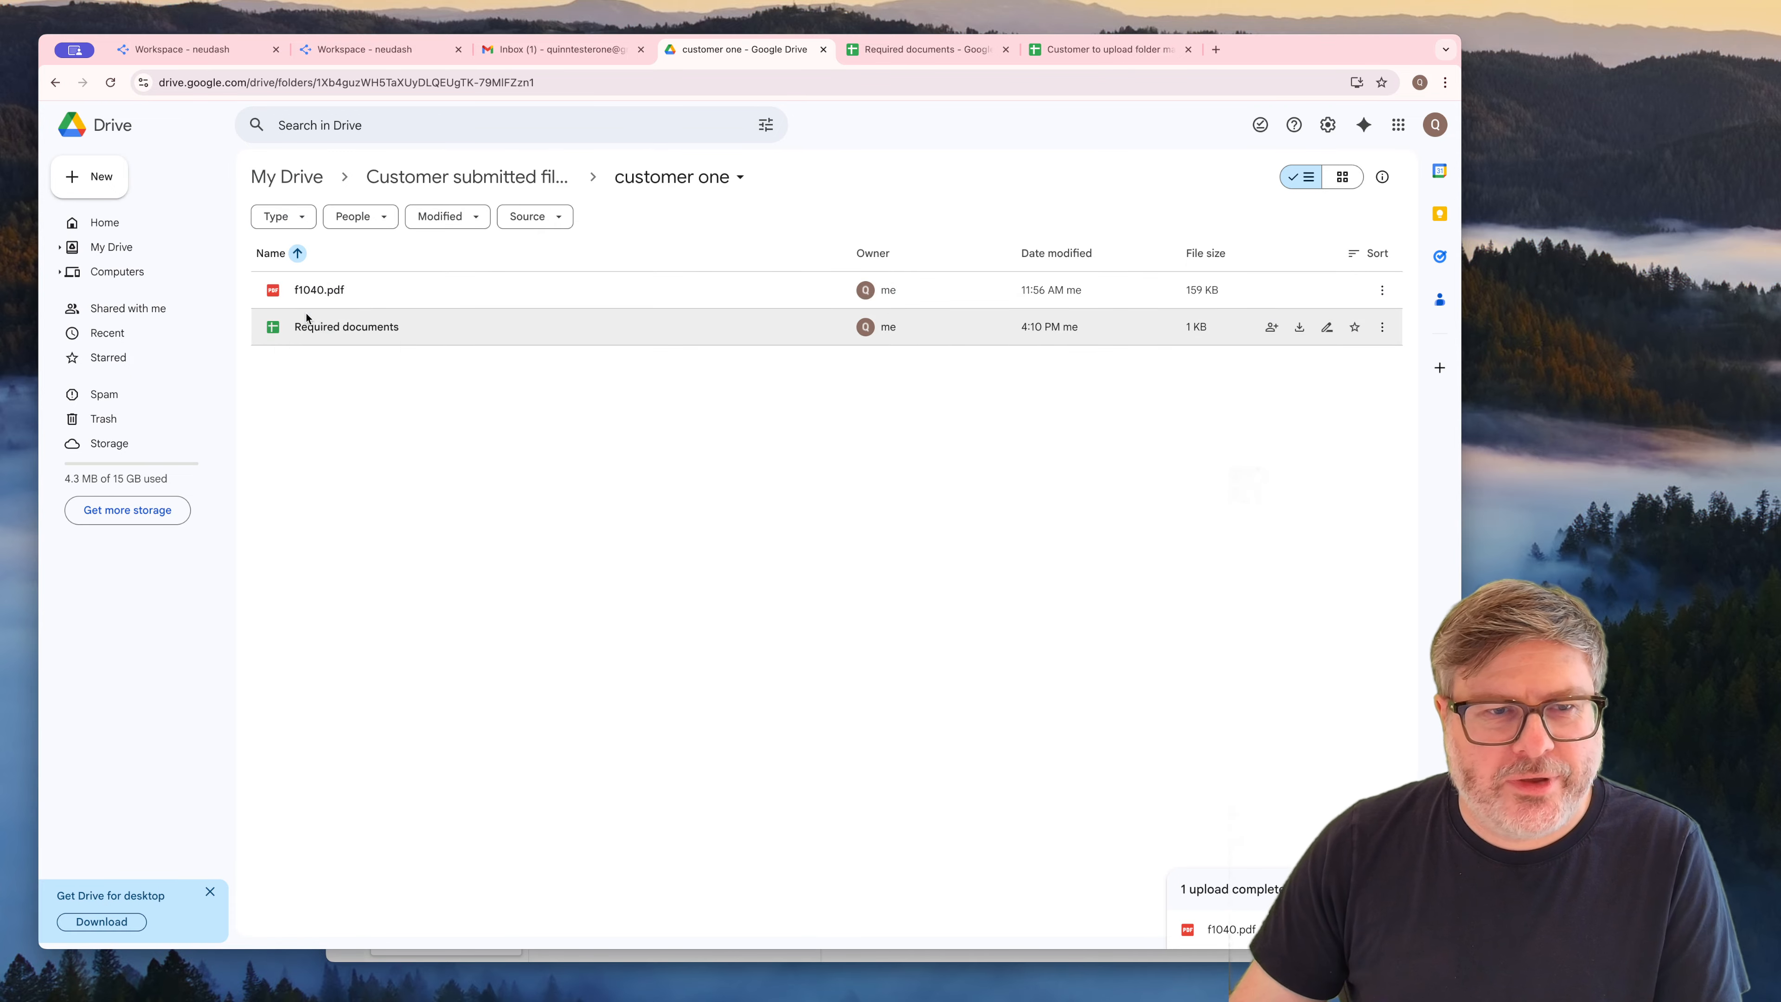
{"action": "right_click", "coordinate": [306, 318]}
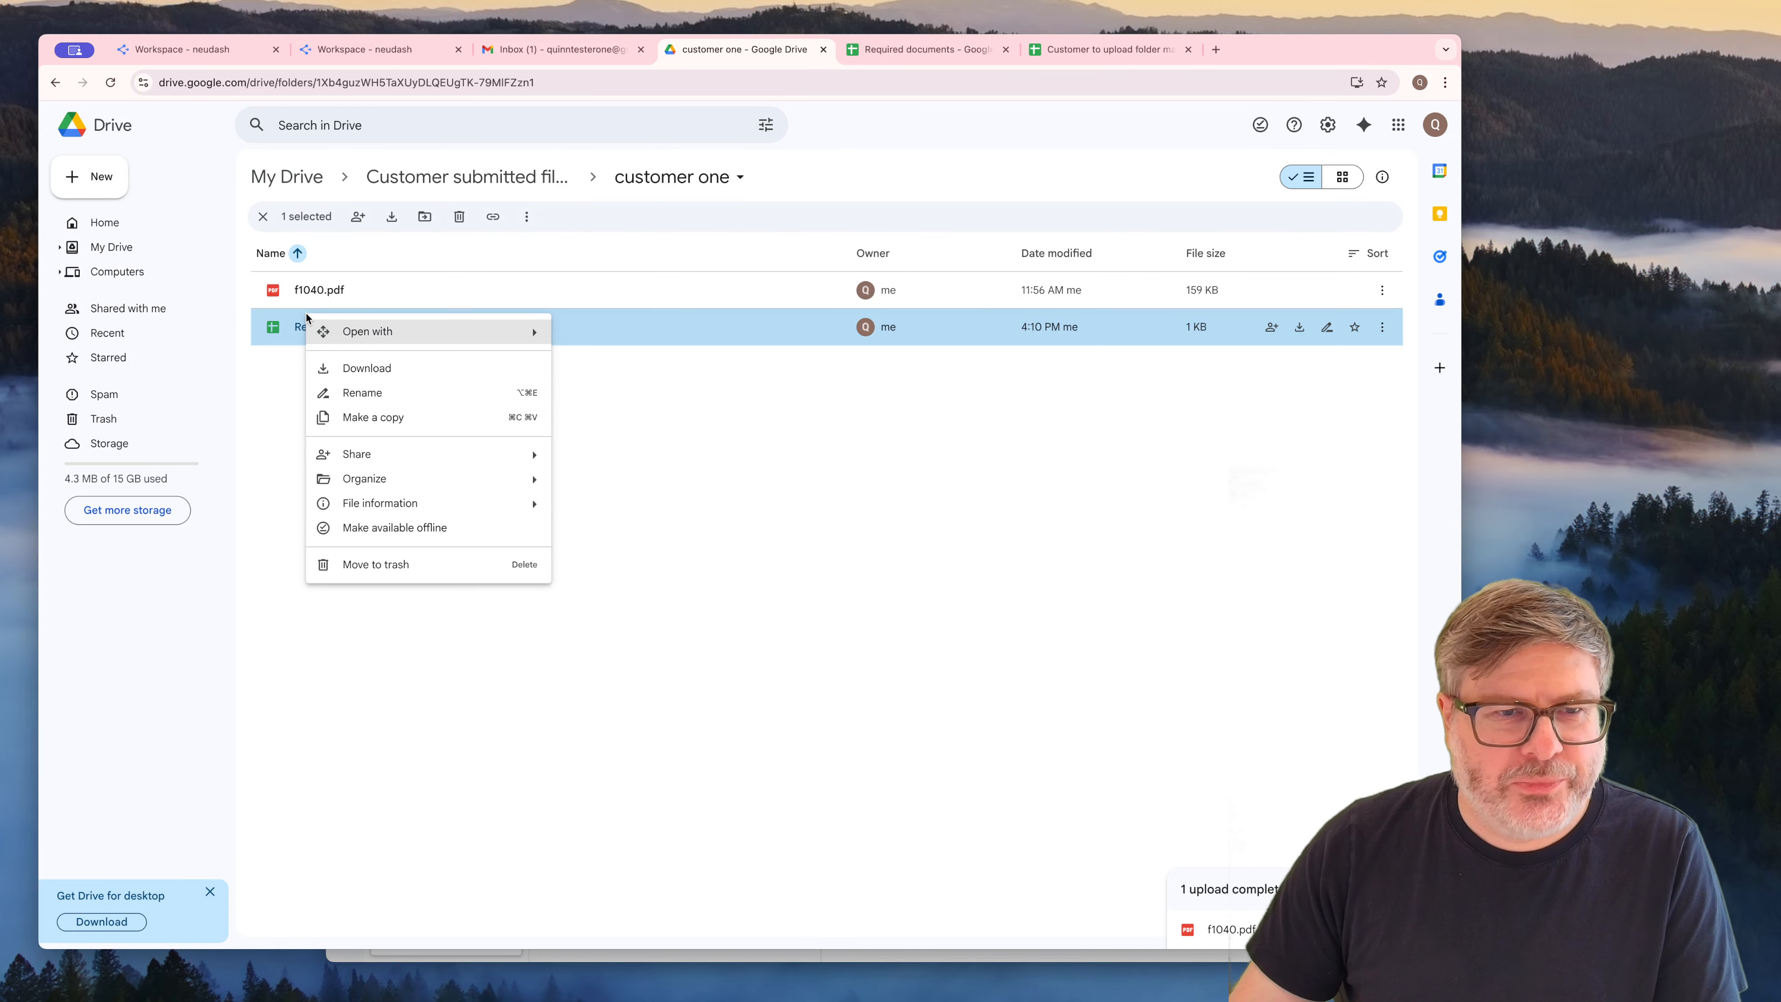
{"action": "left_click", "coordinate": [406, 414]}
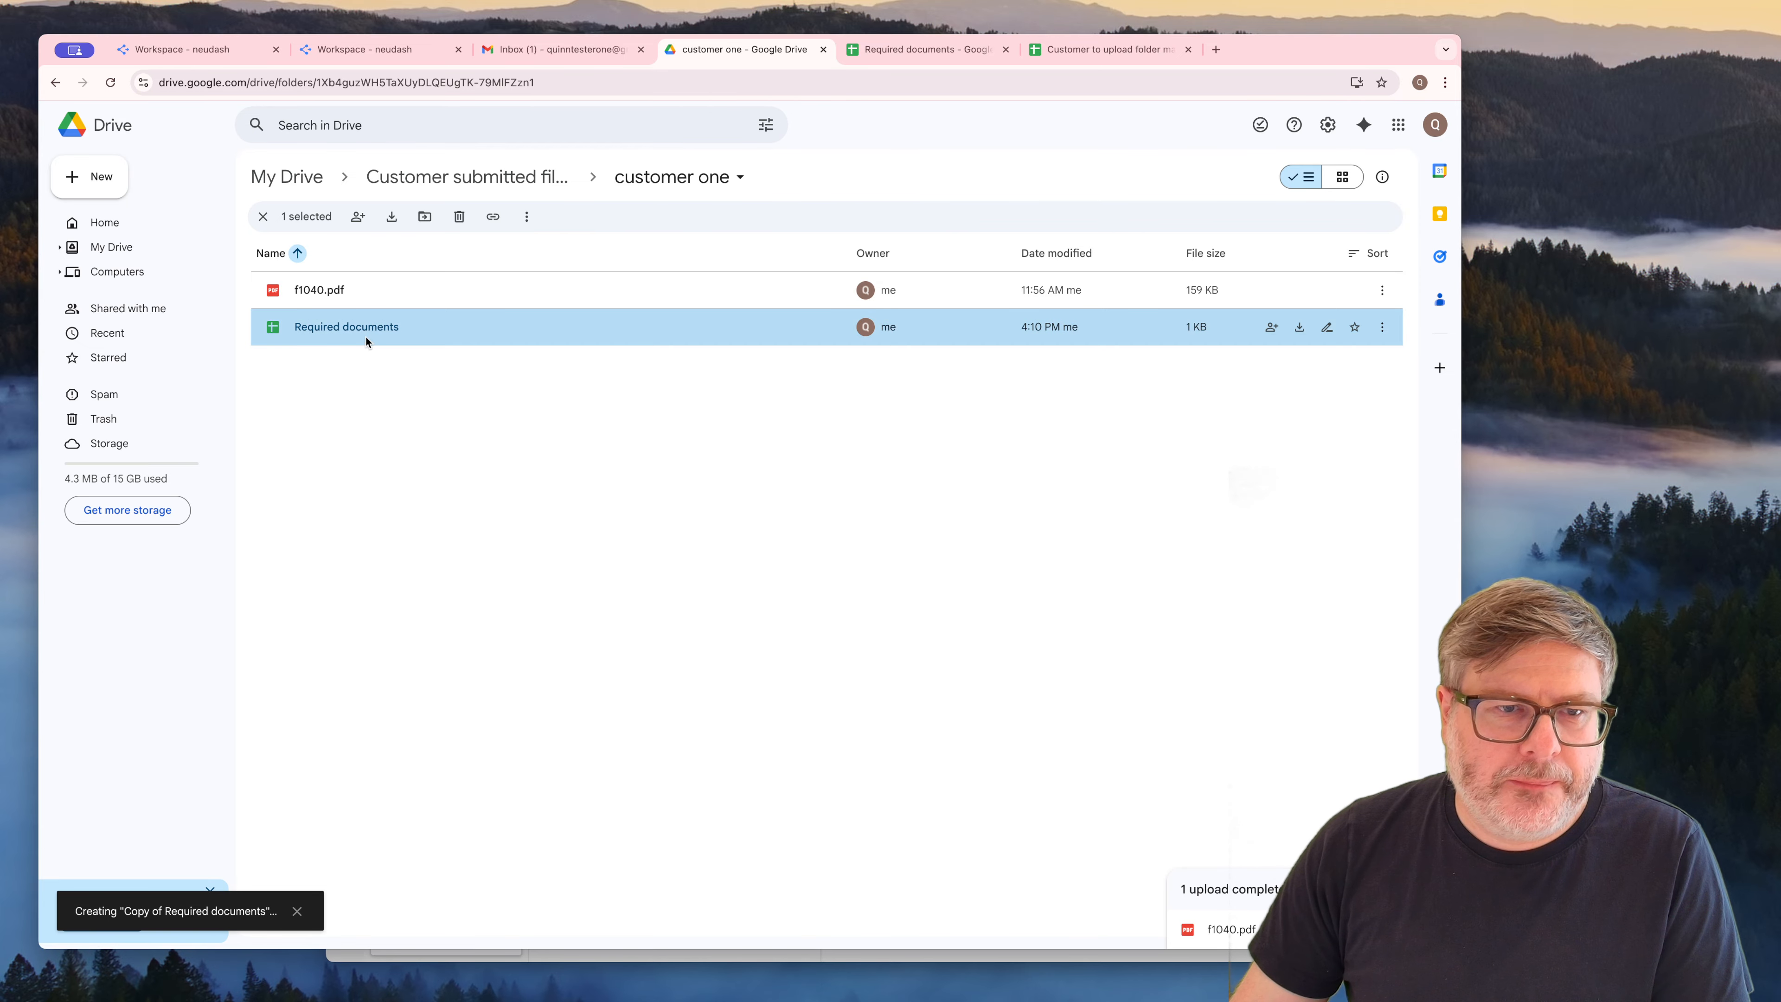
Move "Copy of Required documents" up to "Customer submitted files" and into the customer two folder, and open that folder
{"action": "left_click_drag", "start_coordinate": [401, 274], "coordinate": [459, 177]}
{"action": "left_click", "coordinate": [459, 176]}
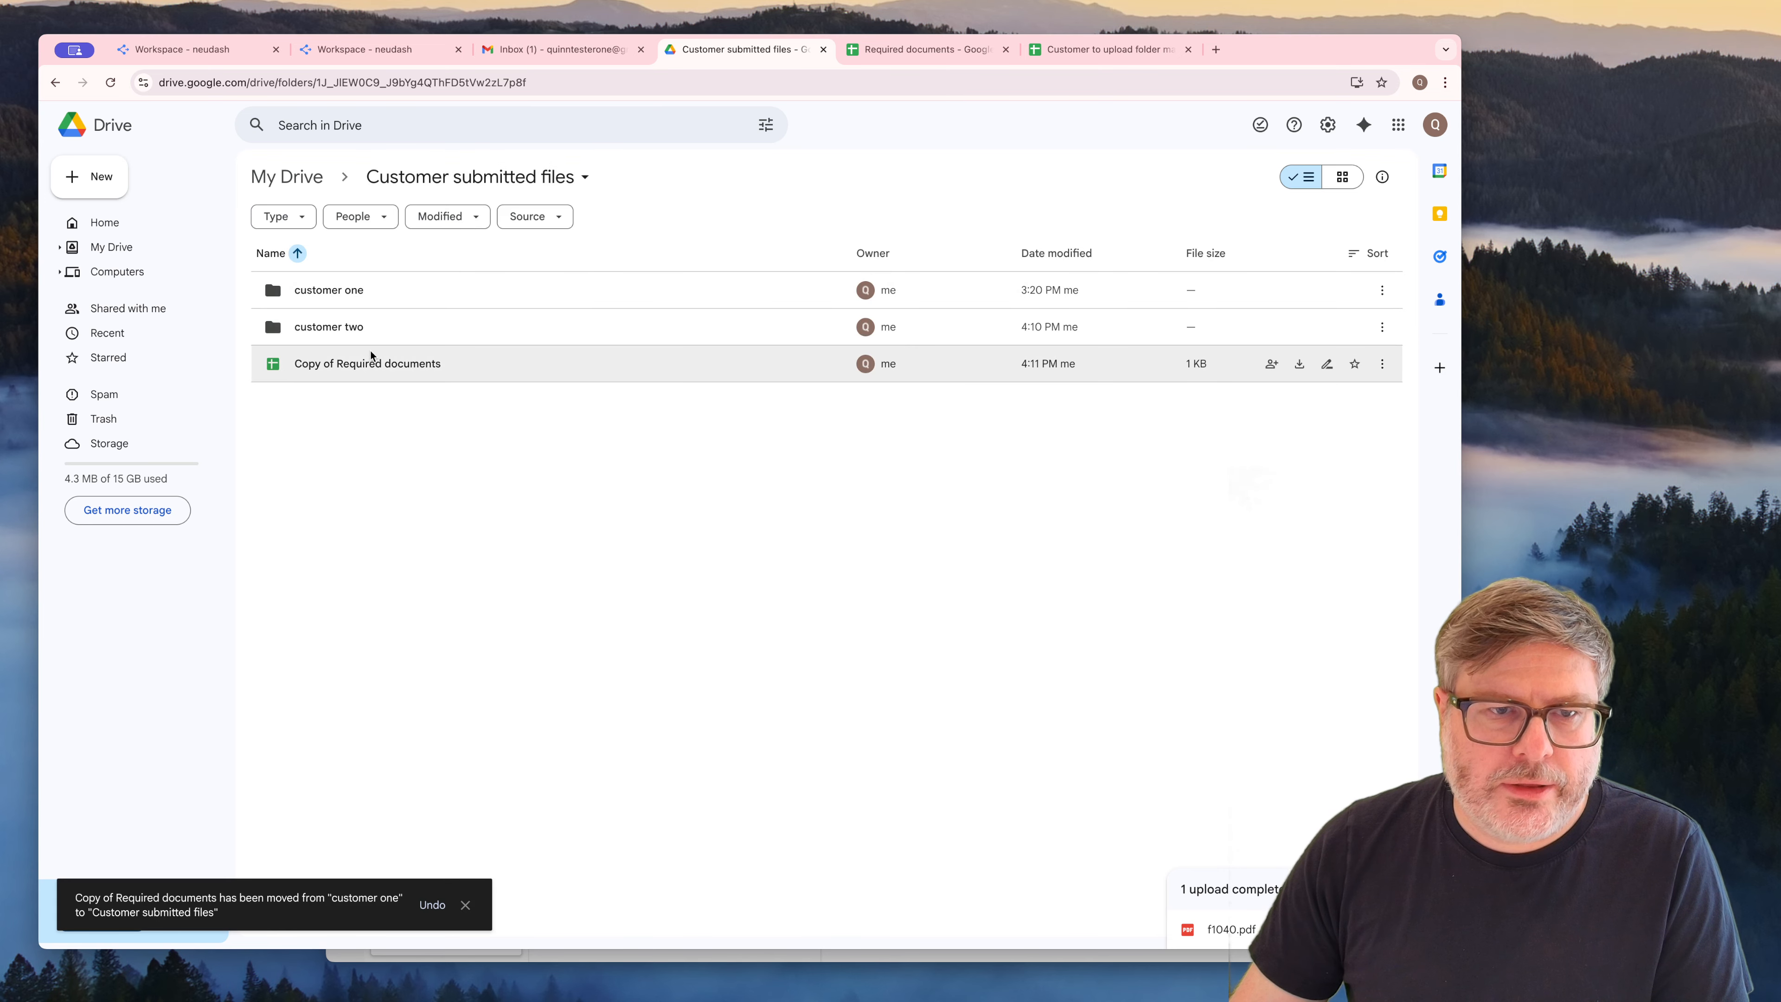
{"action": "left_click_drag", "start_coordinate": [371, 355], "coordinate": [346, 327]}
{"action": "double_click", "coordinate": [345, 327]}
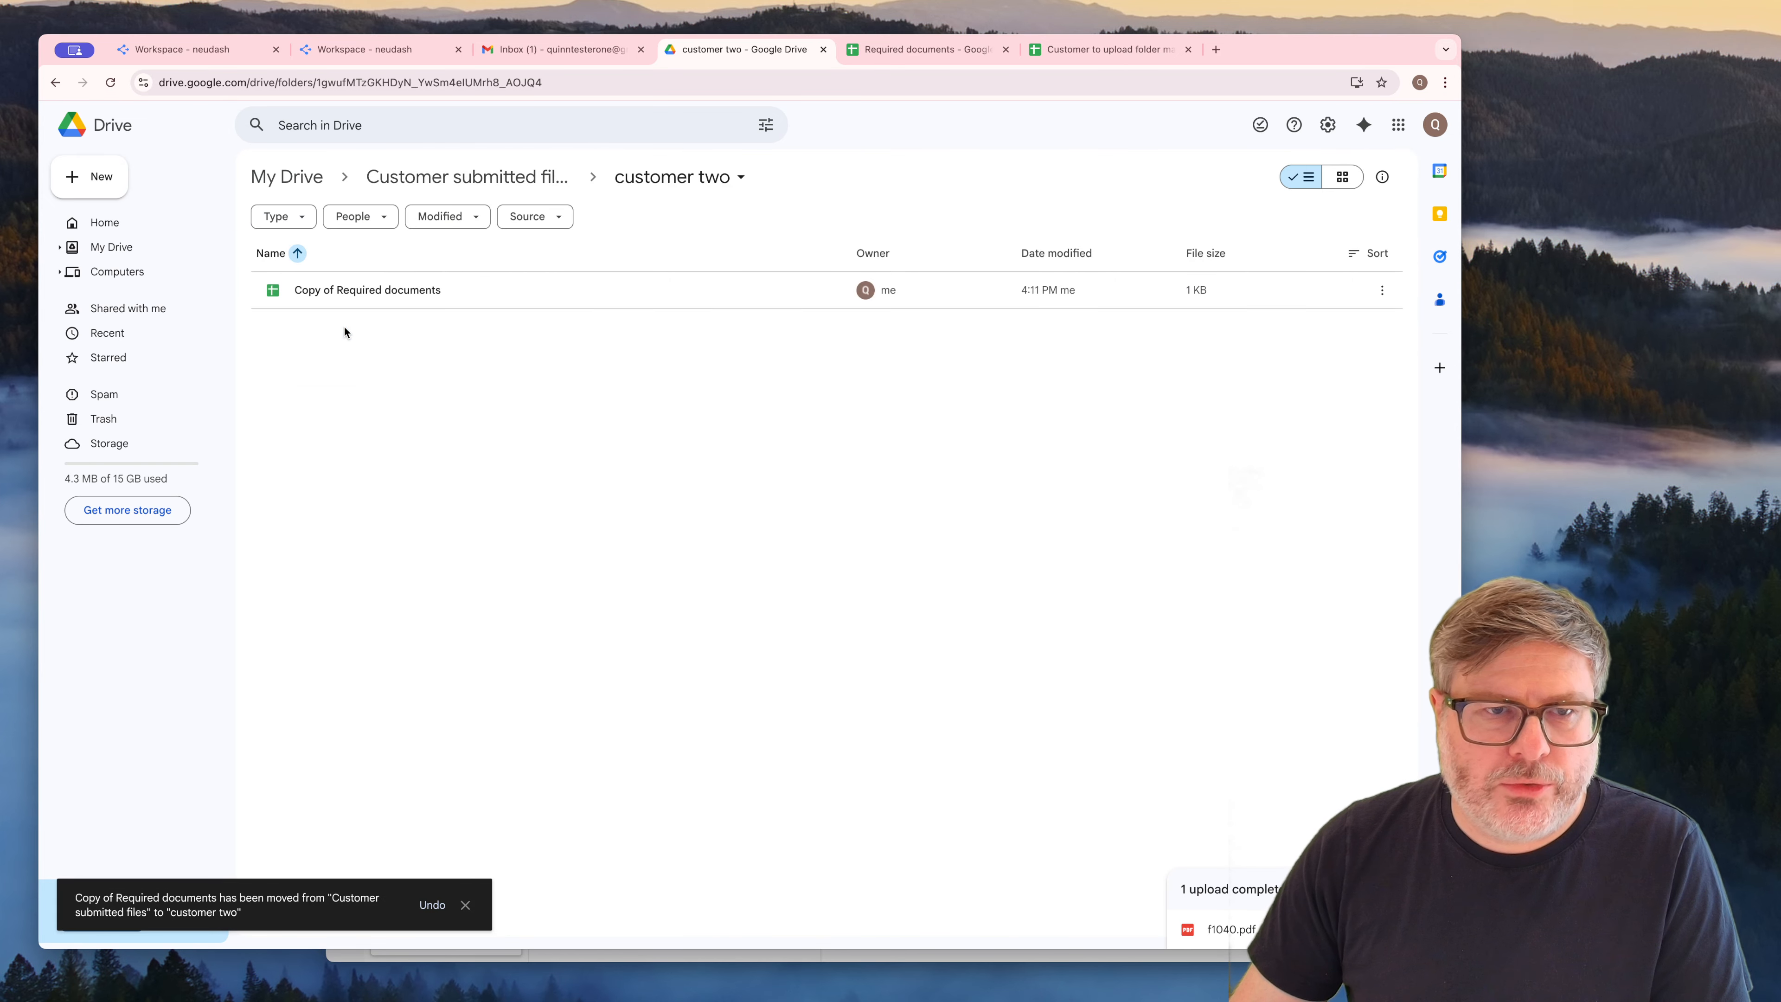
Rename the copied spreadsheet in the customer two folder as "Required documents" and briefly open it to check its contents
{"action": "left_click", "coordinate": [356, 290]}
{"action": "right_click", "coordinate": [364, 292]}
{"action": "mouse_move", "coordinate": [474, 482]}
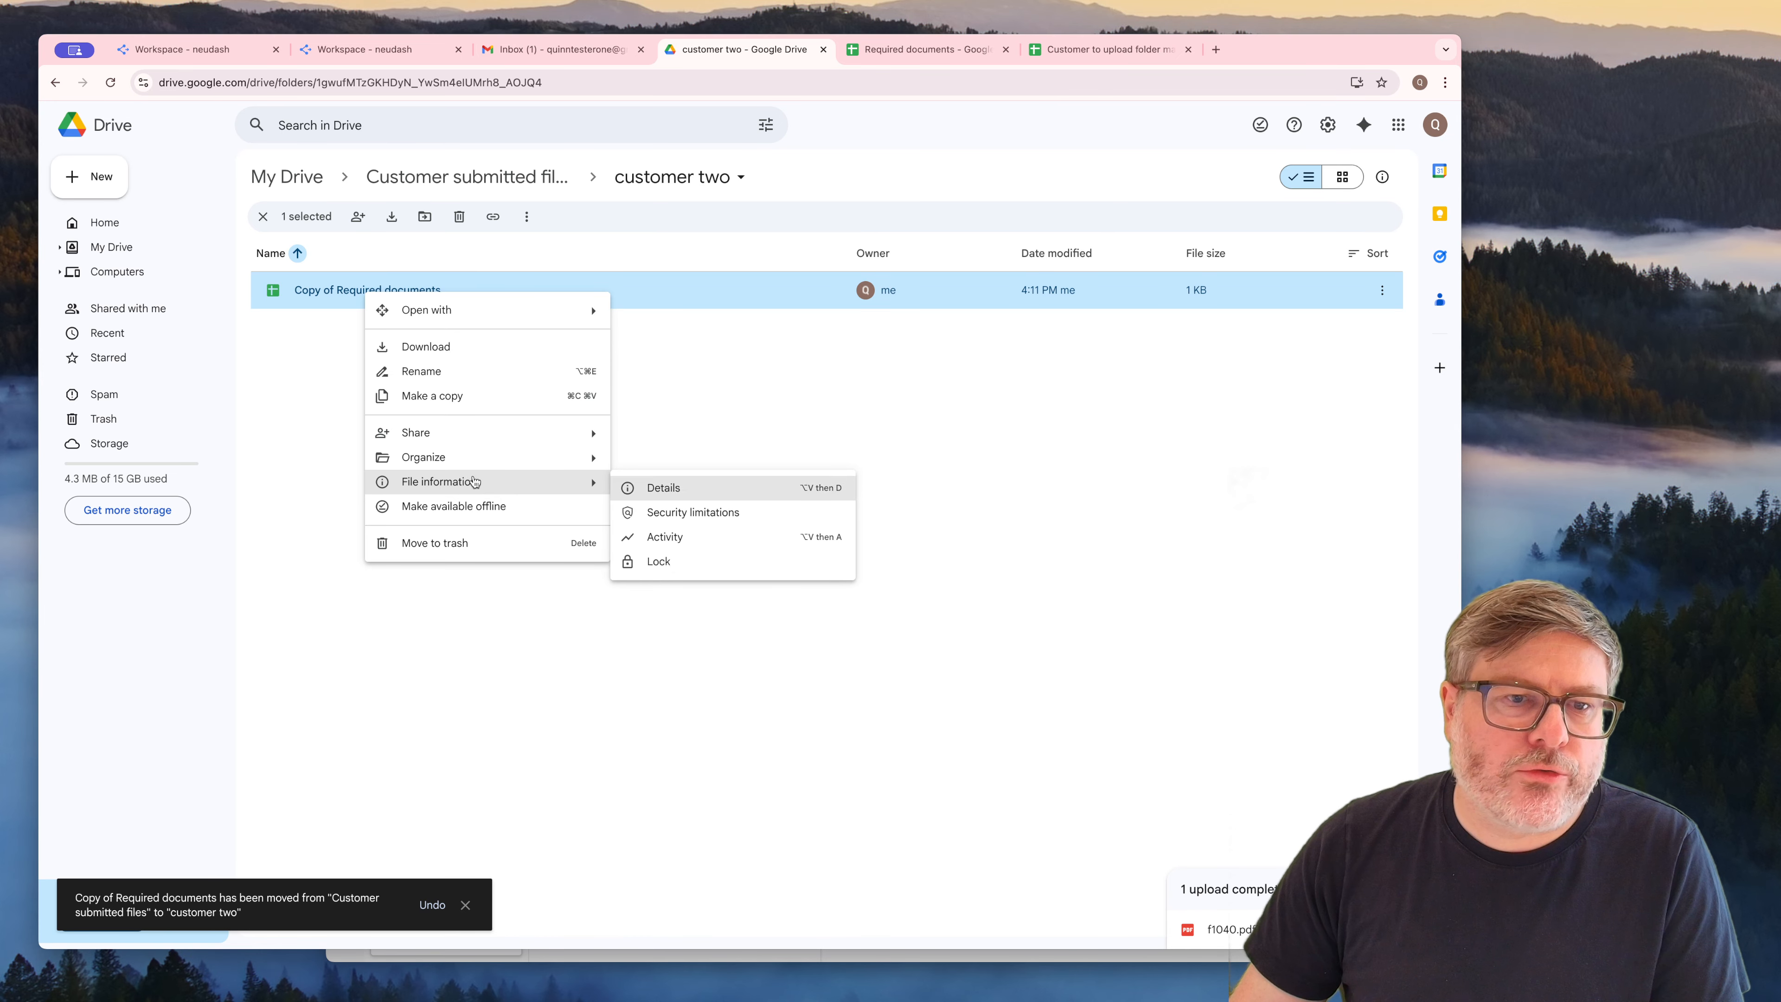
{"action": "left_click", "coordinate": [1381, 290]}
{"action": "left_click", "coordinate": [1292, 385]}
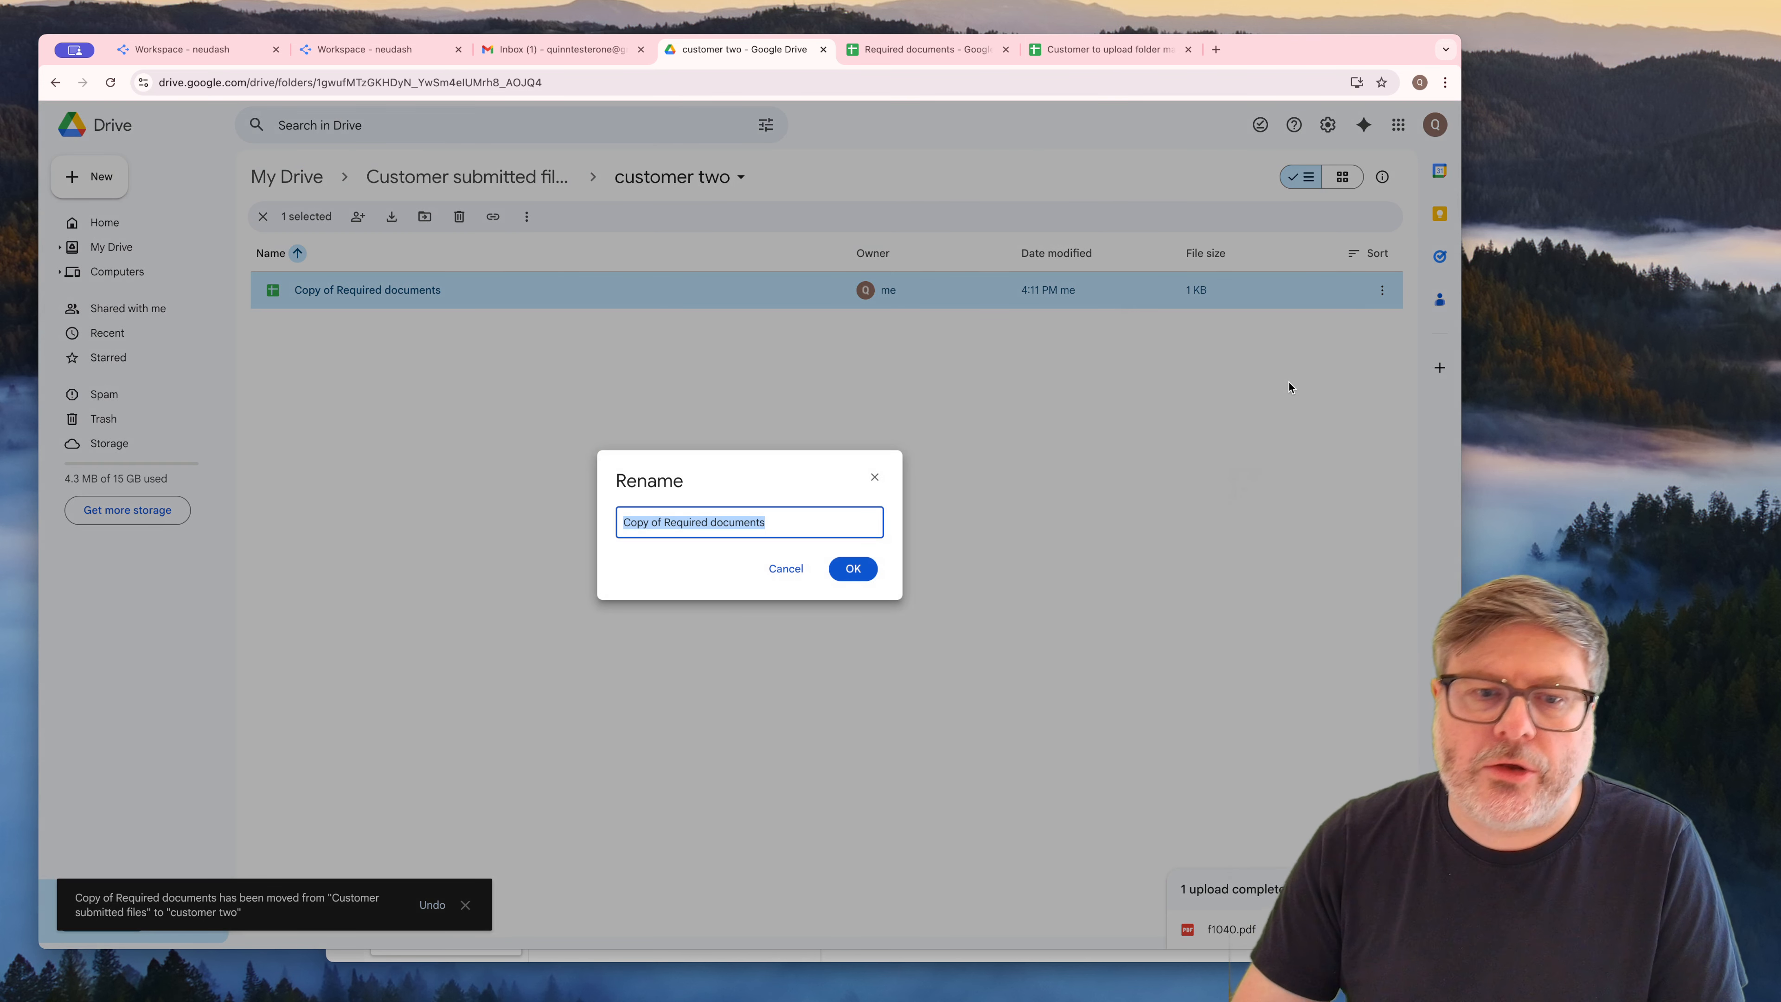
{"action": "key", "text": "Left"}
{"action": "key", "text": "Delete"}
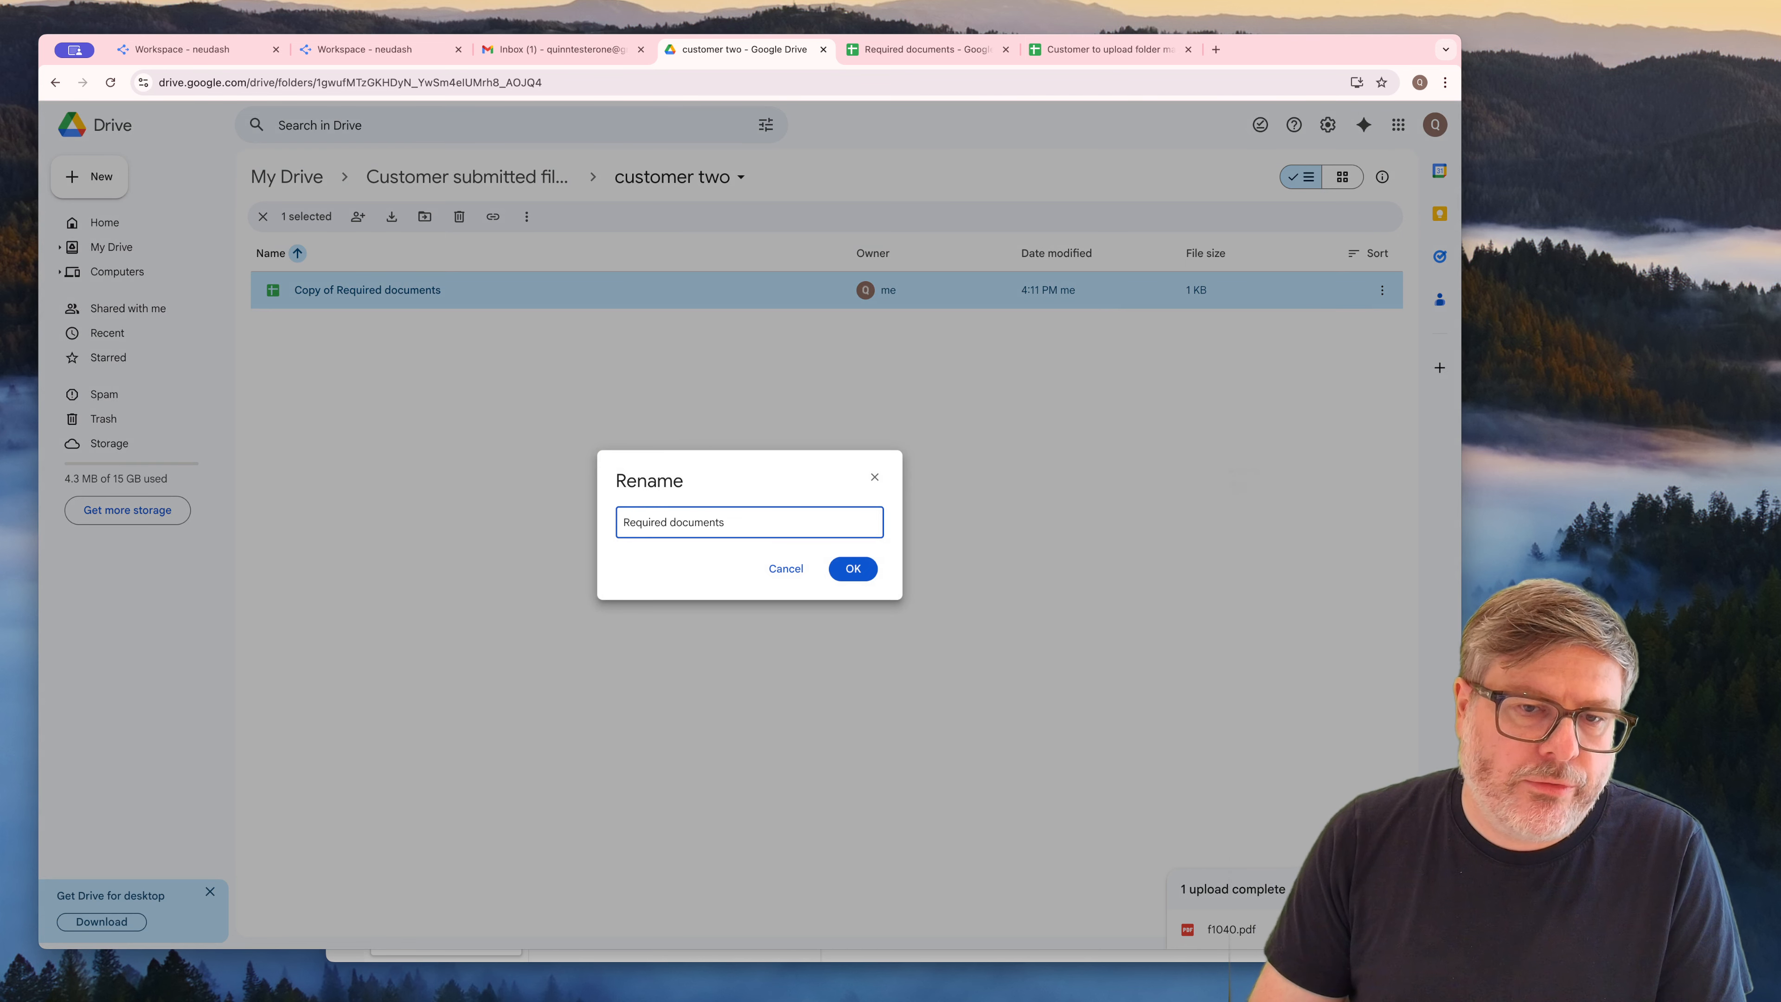
{"action": "key", "text": "Return"}
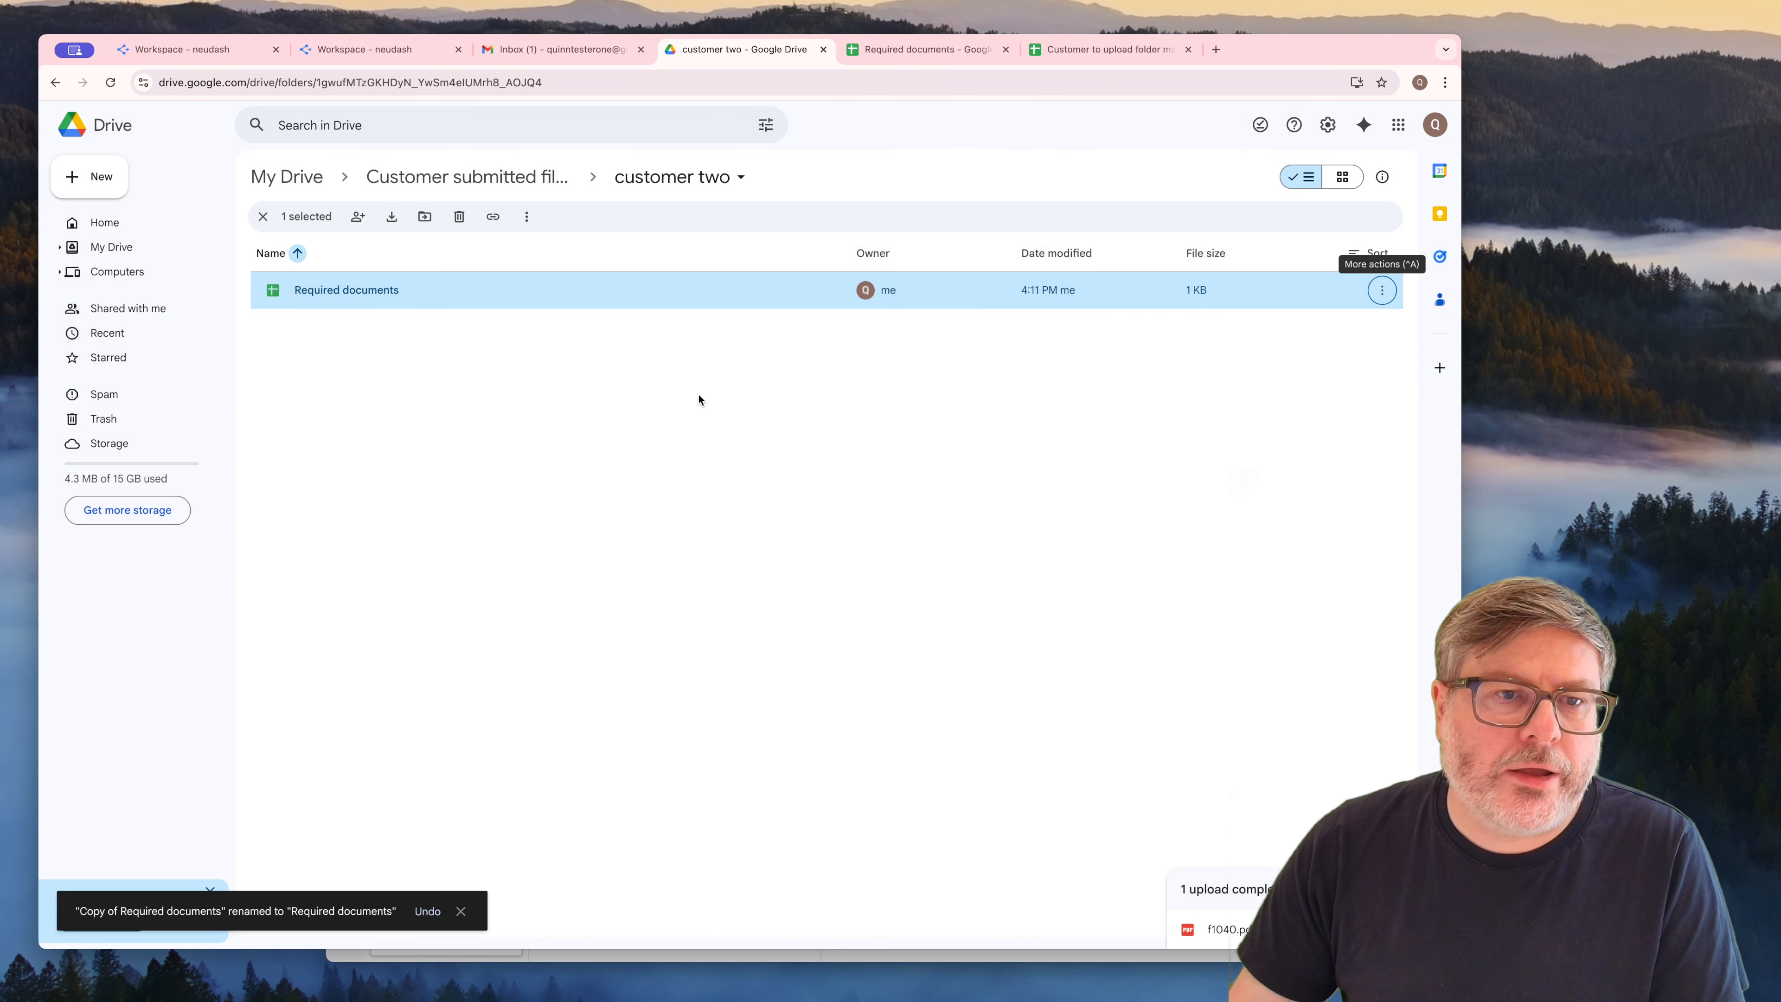
{"action": "double_click", "coordinate": [353, 294]}
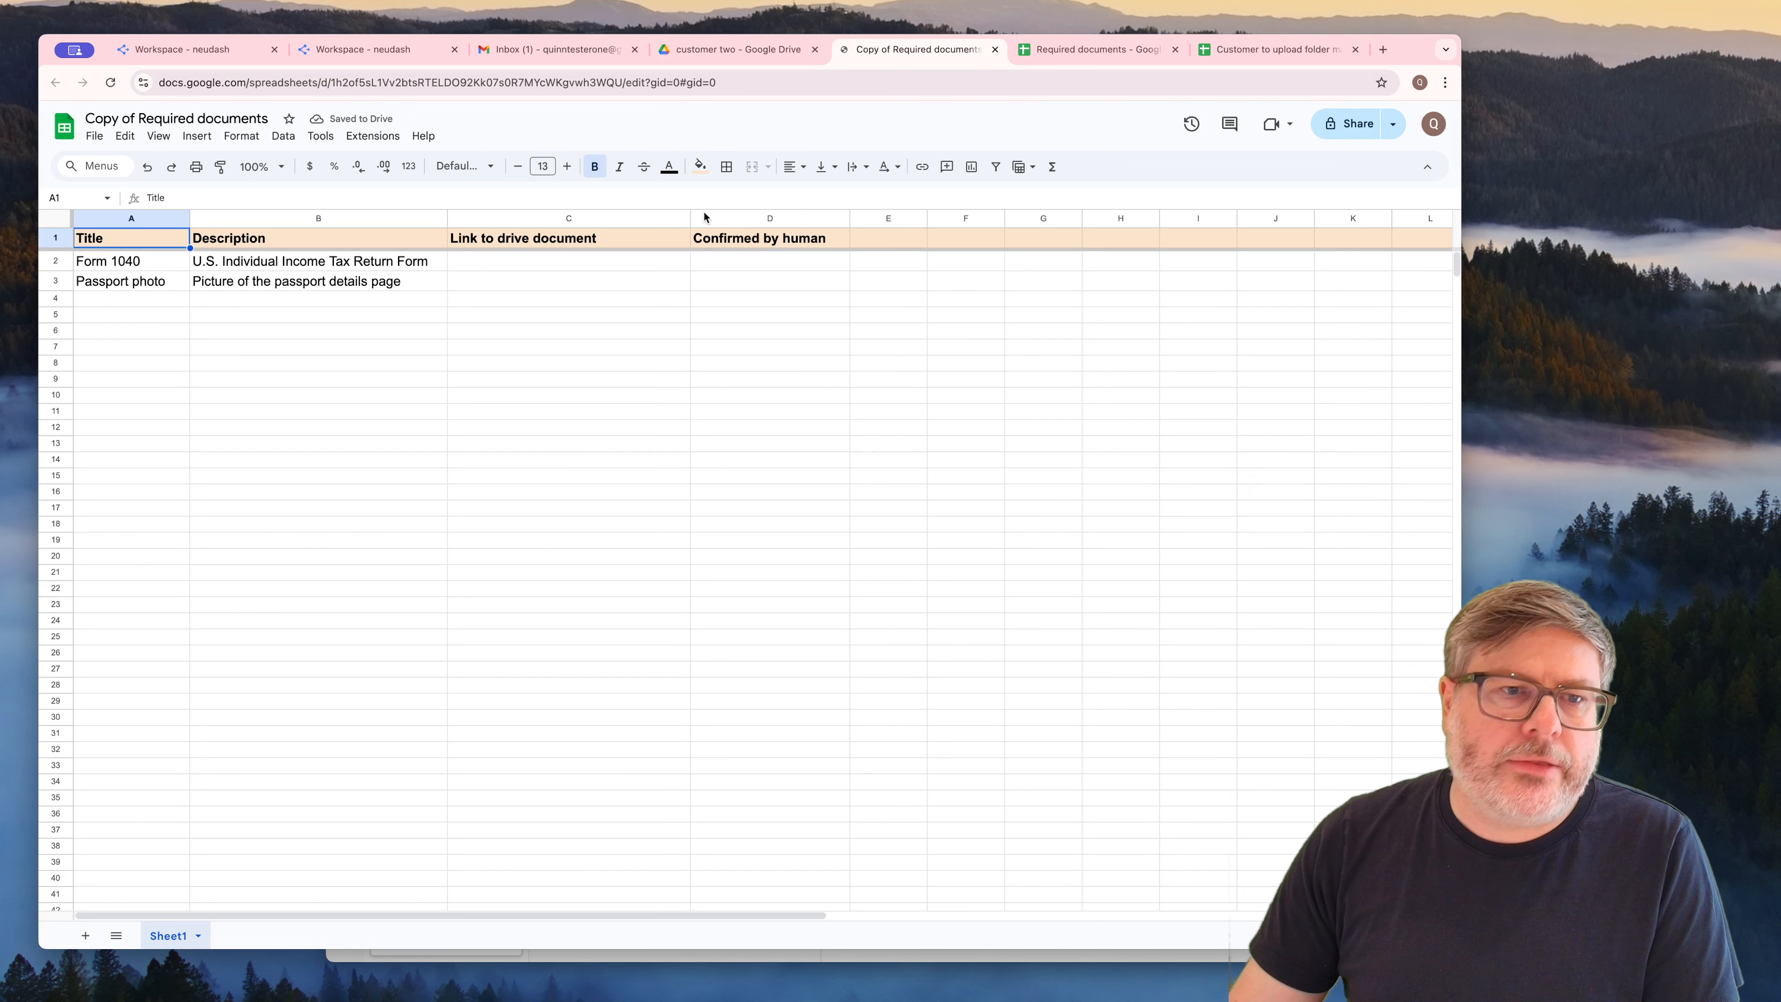
{"action": "left_click", "coordinate": [995, 49]}
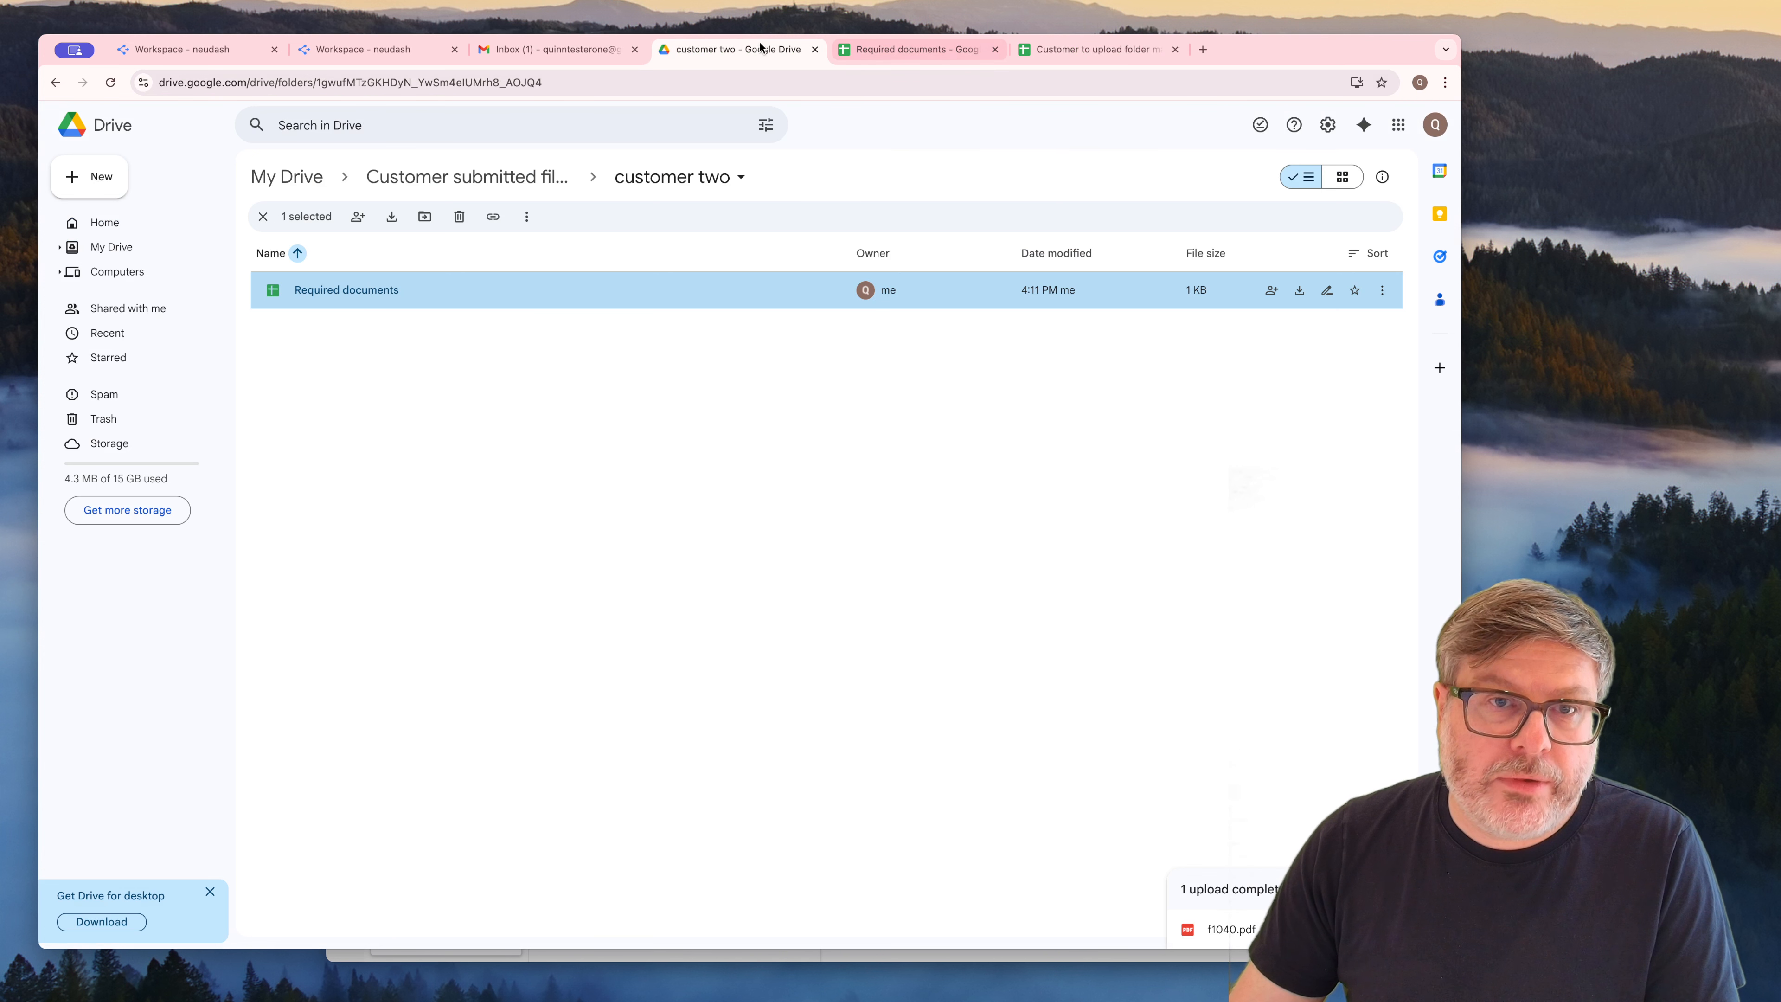
In neudash, review executions #1, #2 and #3 of the Document Collection Sheet Updater and read their logs
{"action": "left_click", "coordinate": [182, 49]}
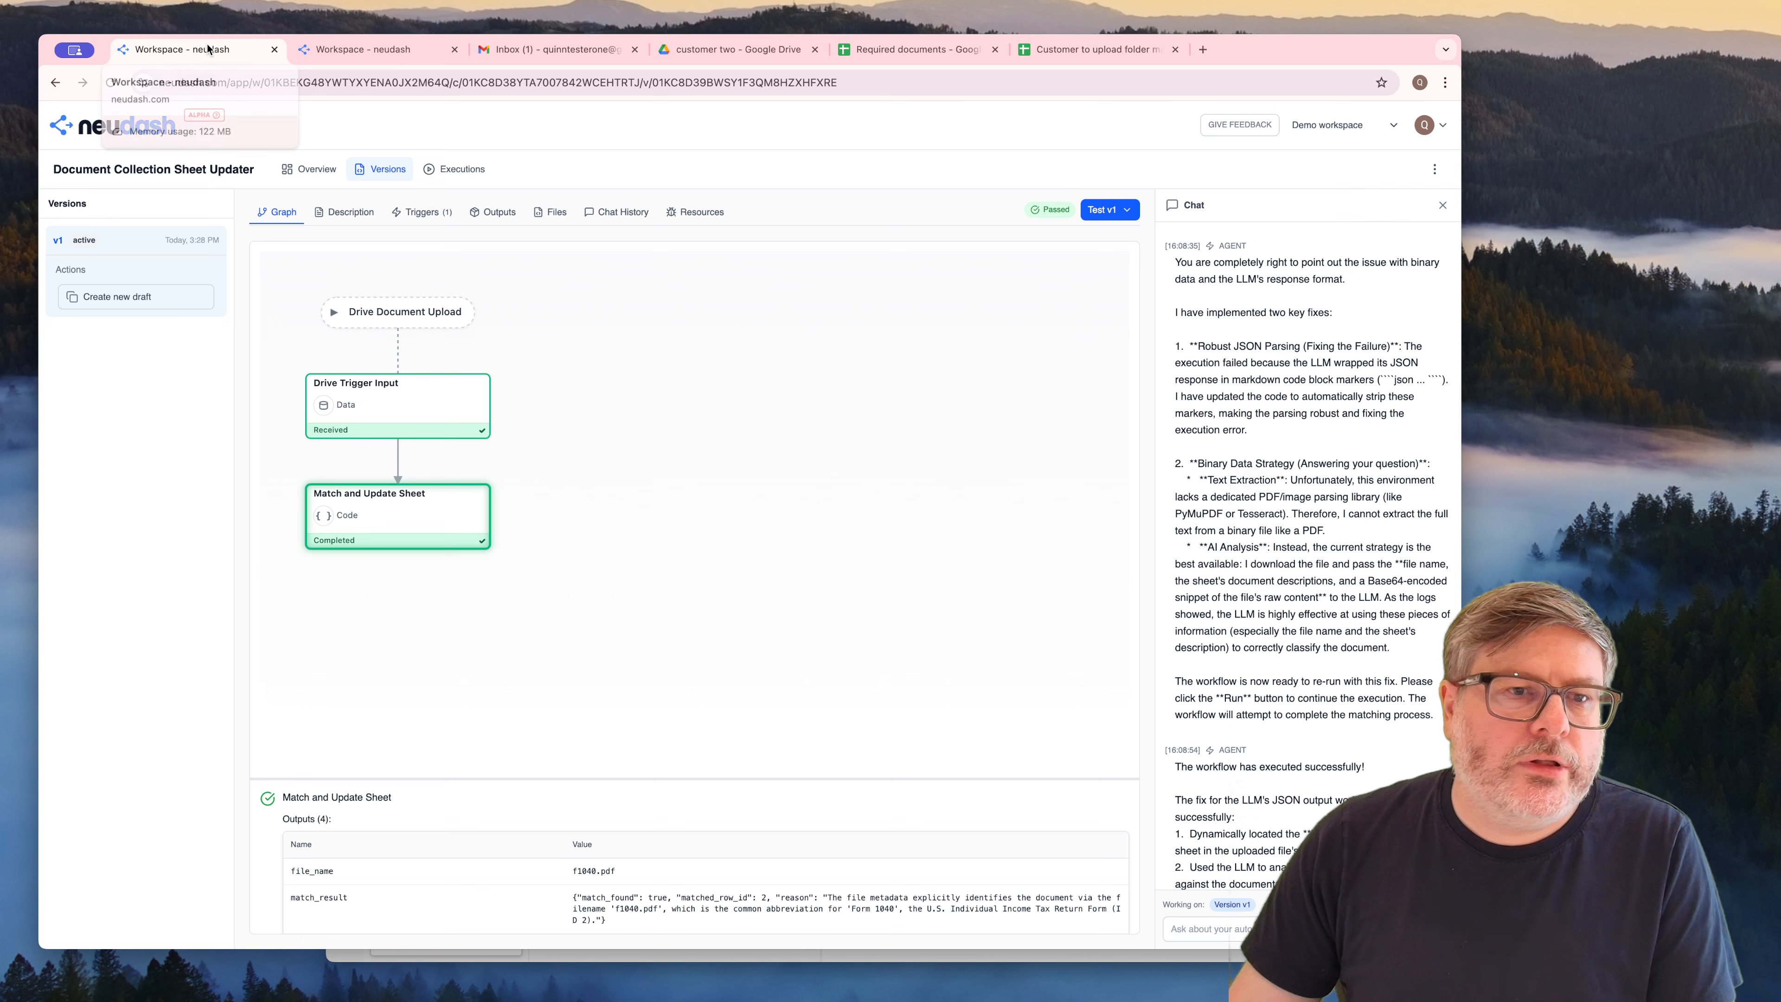
{"action": "left_click", "coordinate": [440, 171]}
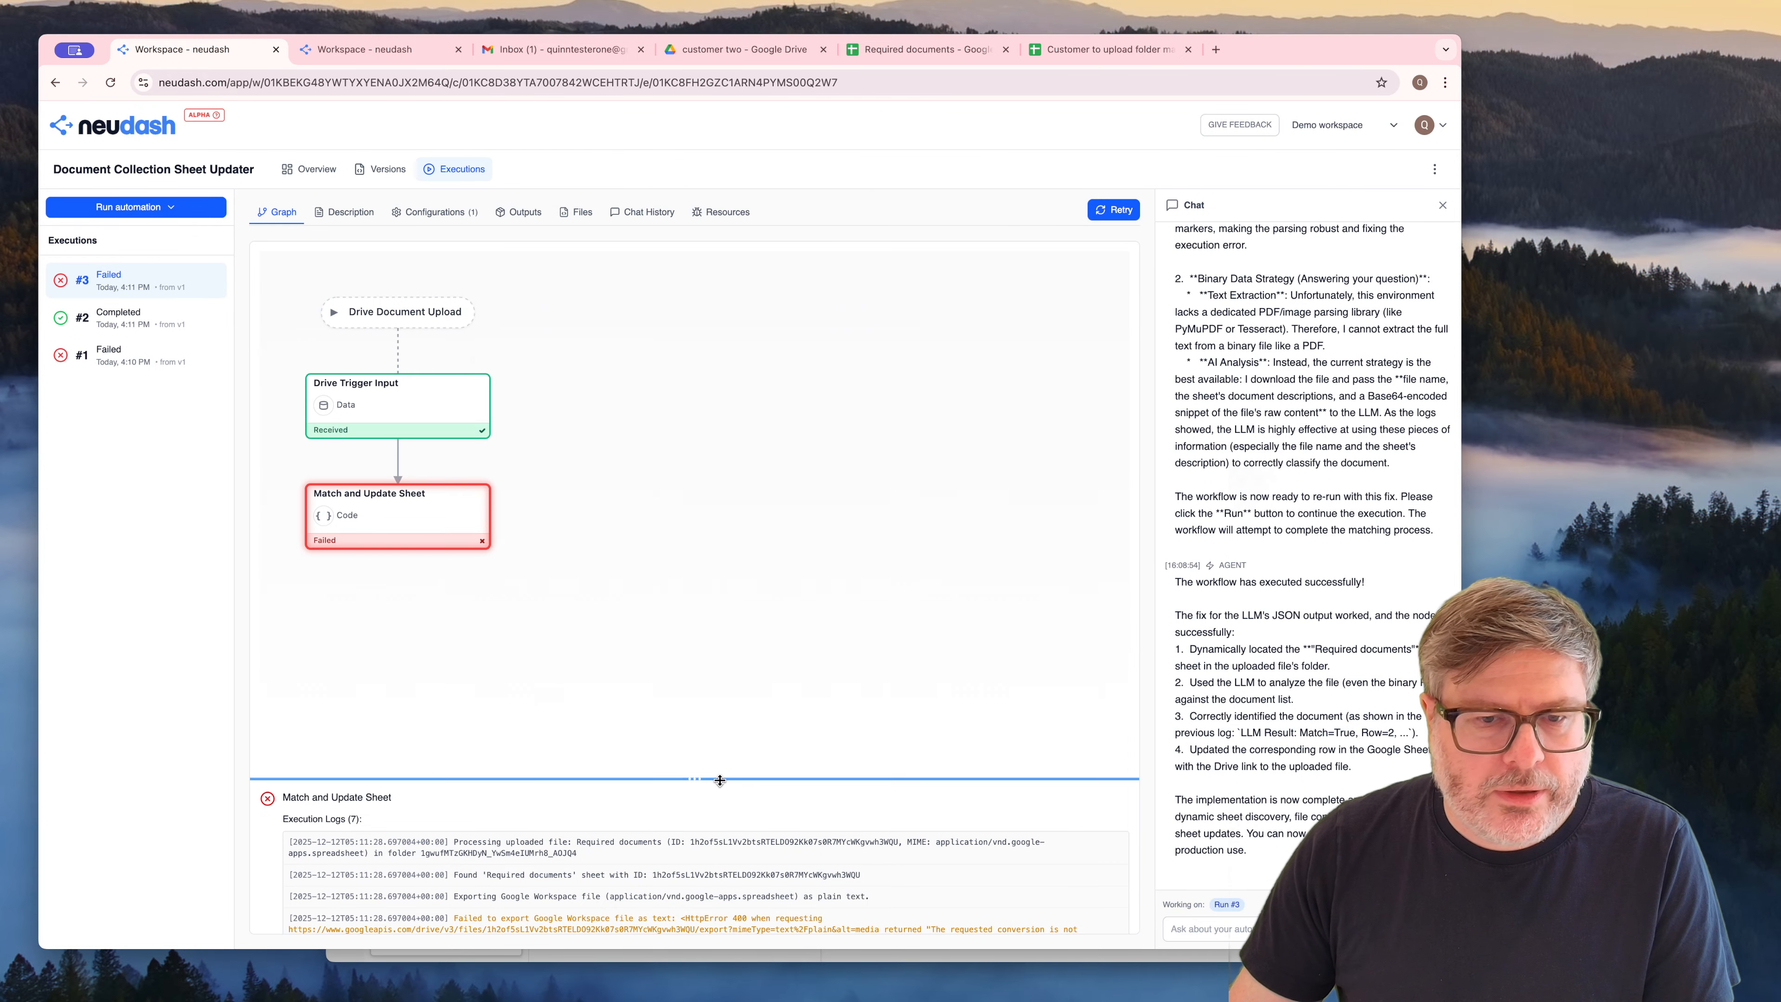
{"action": "left_click_drag", "start_coordinate": [719, 780], "coordinate": [720, 654]}
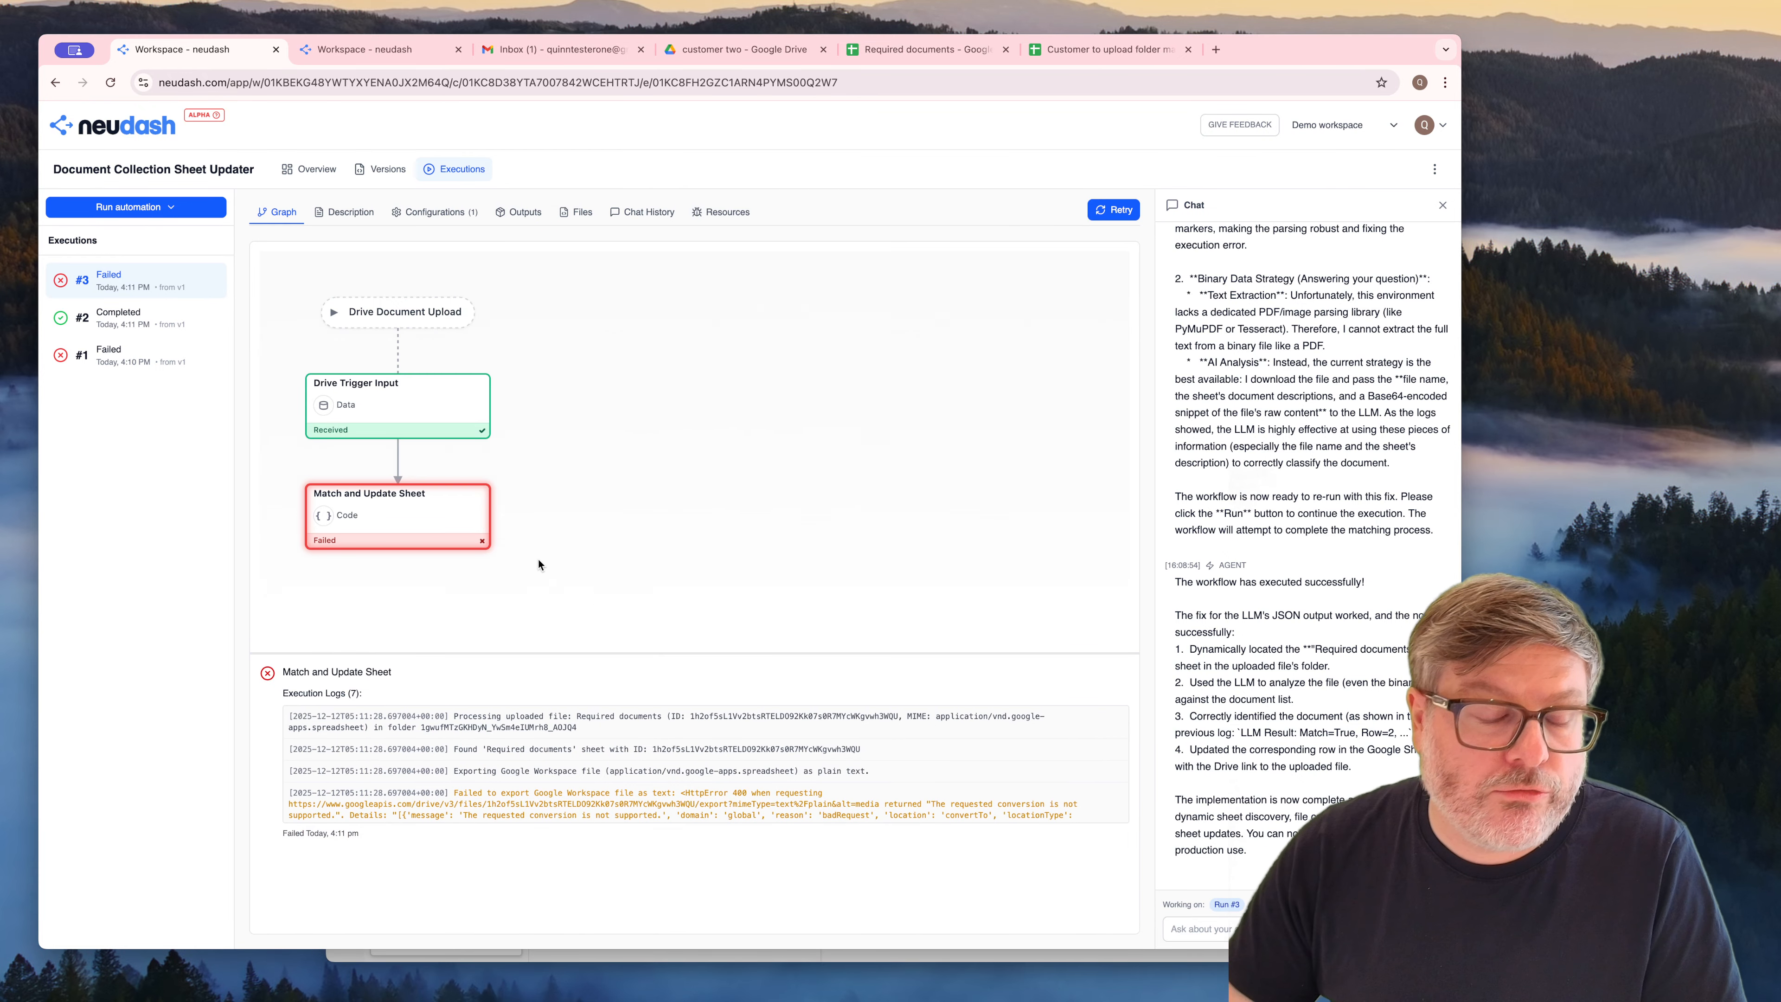
{"action": "left_click", "coordinate": [121, 349]}
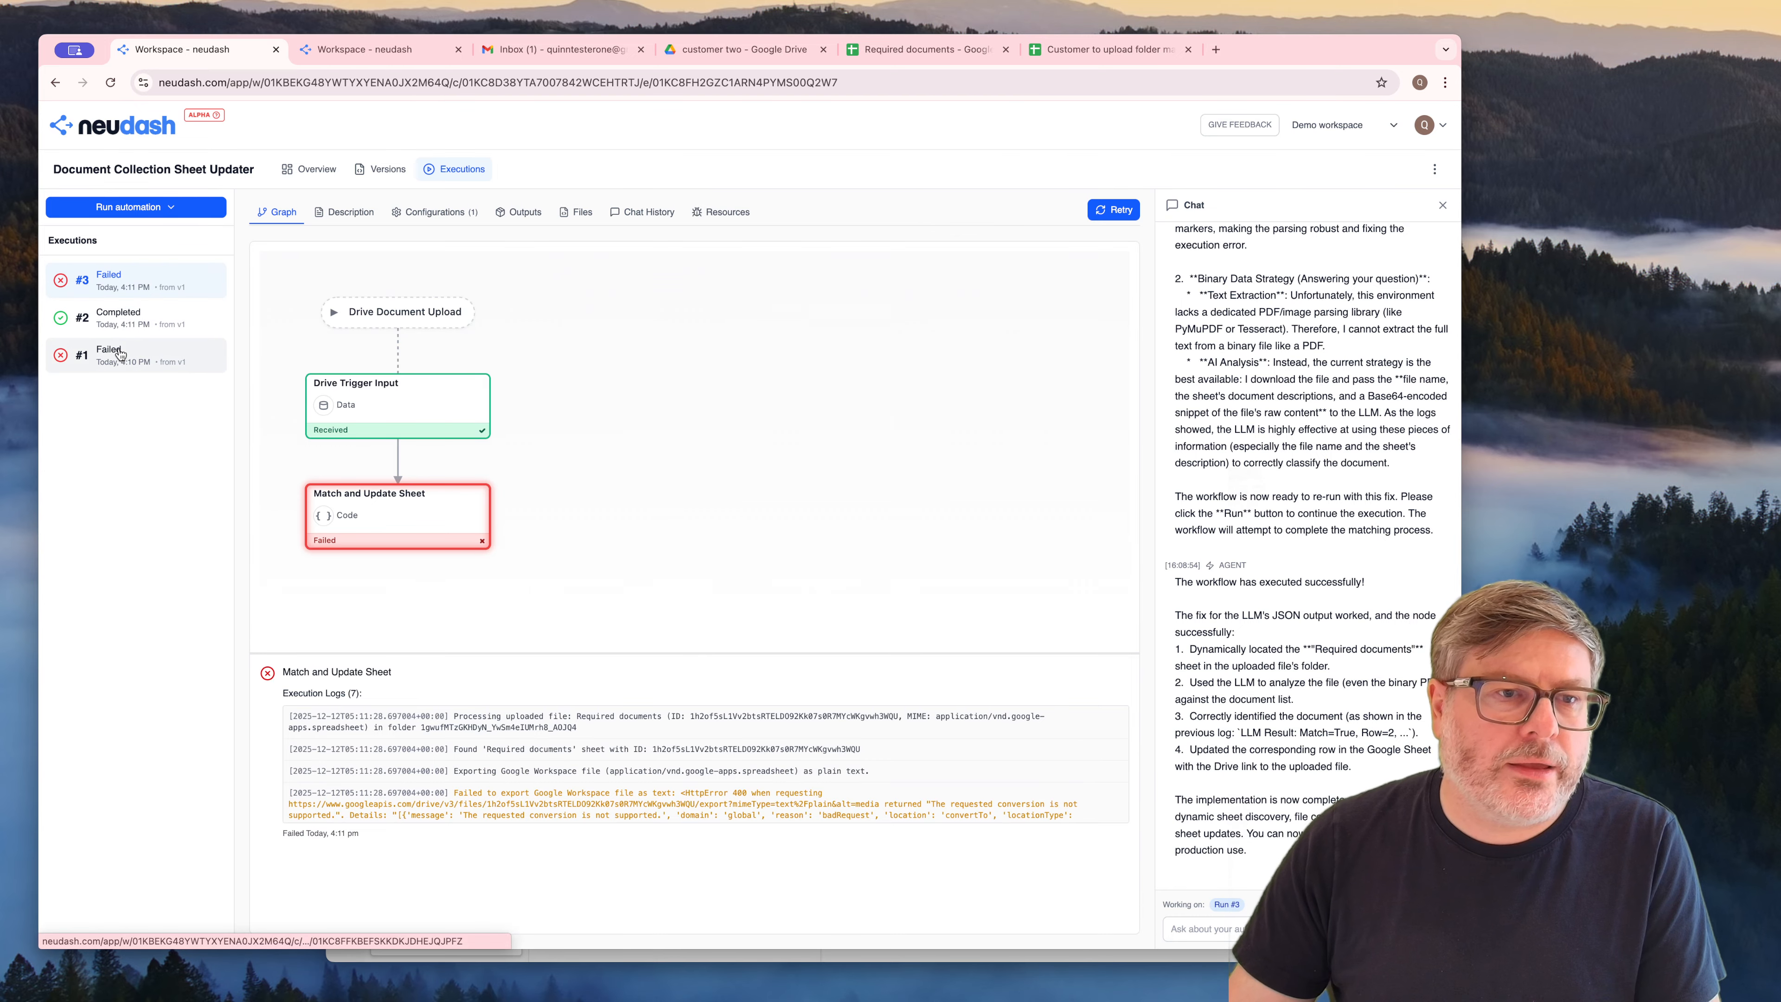
{"action": "left_click", "coordinate": [143, 323]}
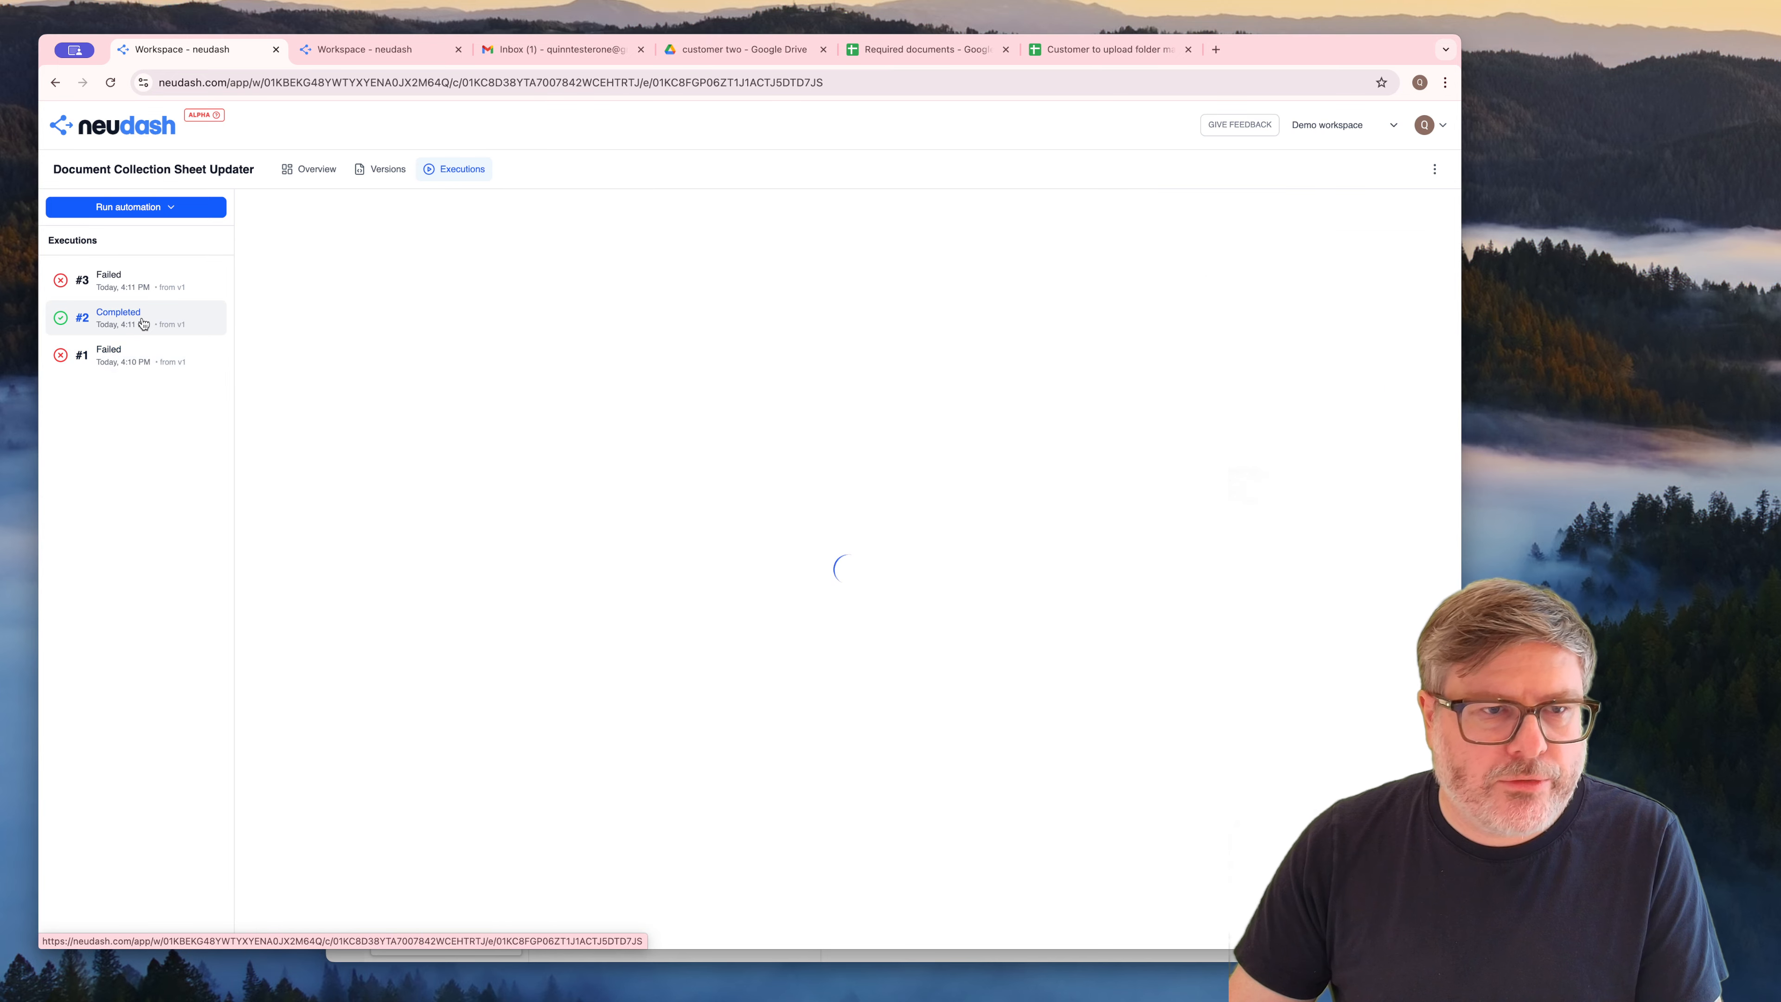
{"action": "left_click", "coordinate": [147, 292]}
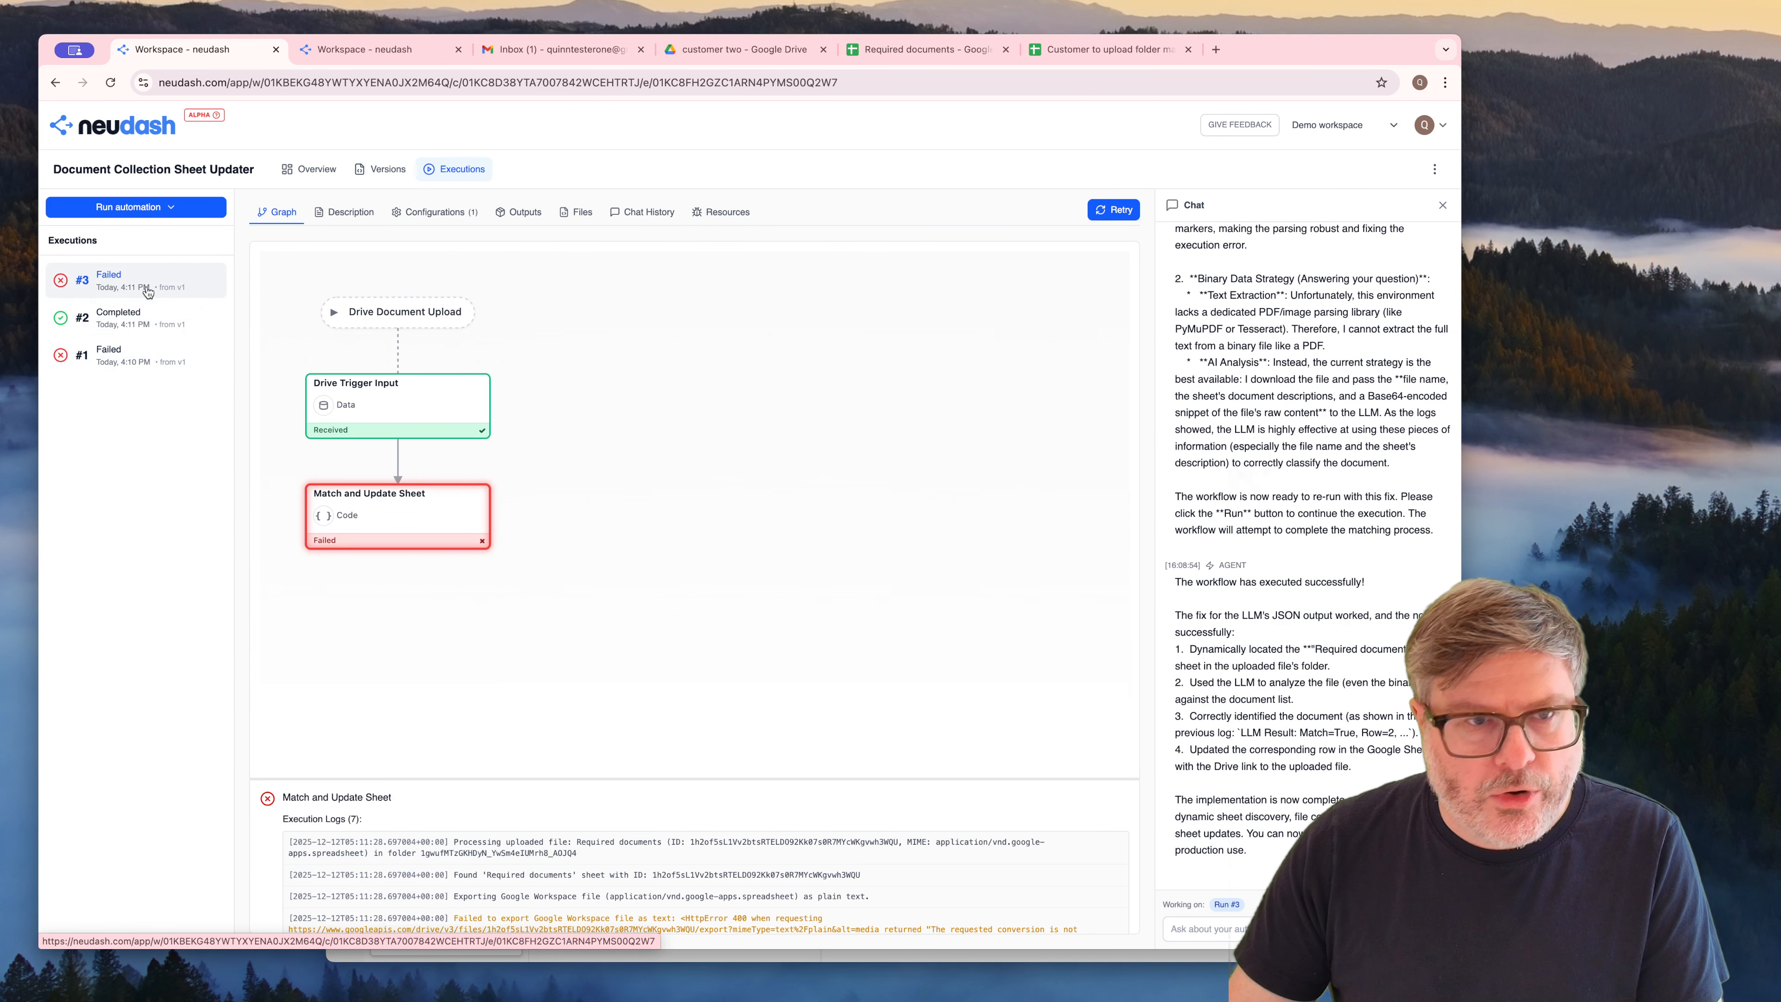
{"action": "left_click", "coordinate": [127, 358]}
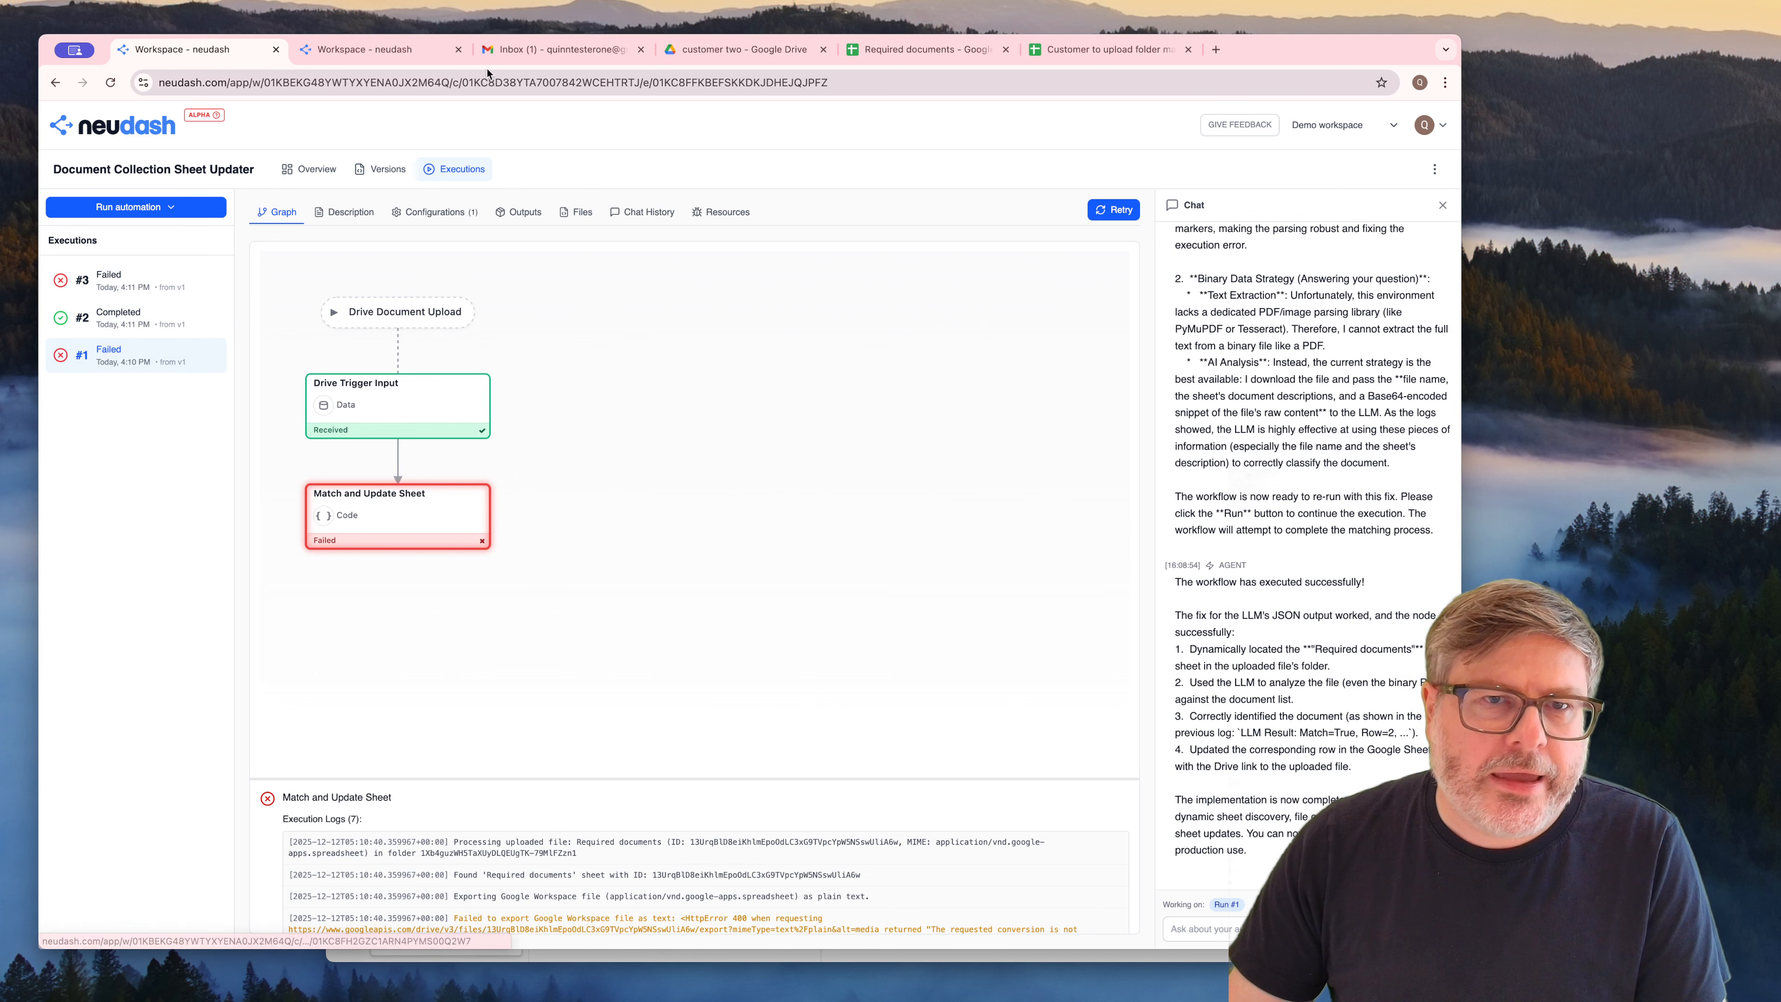
In Google Drive, open customer two's "Required documents" sheet in its own tab and upload f1040.pdf to the customer two folder
{"action": "left_click", "coordinate": [743, 49]}
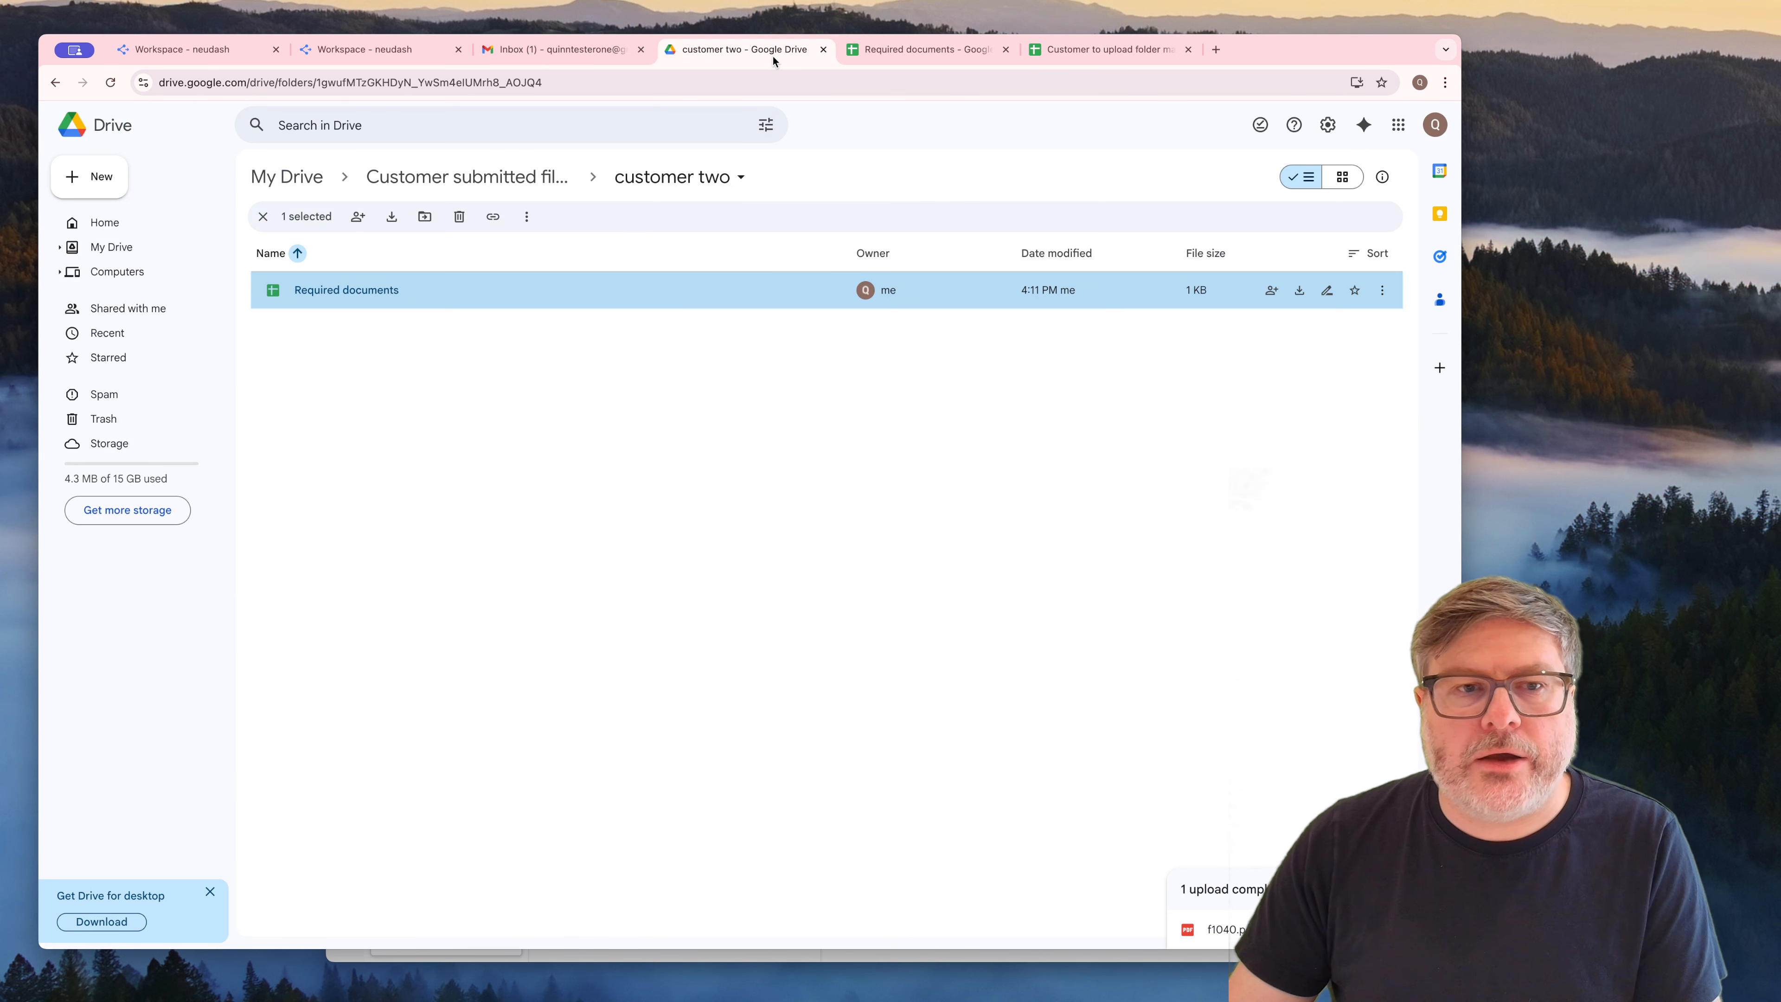
{"action": "left_click", "coordinate": [614, 453]}
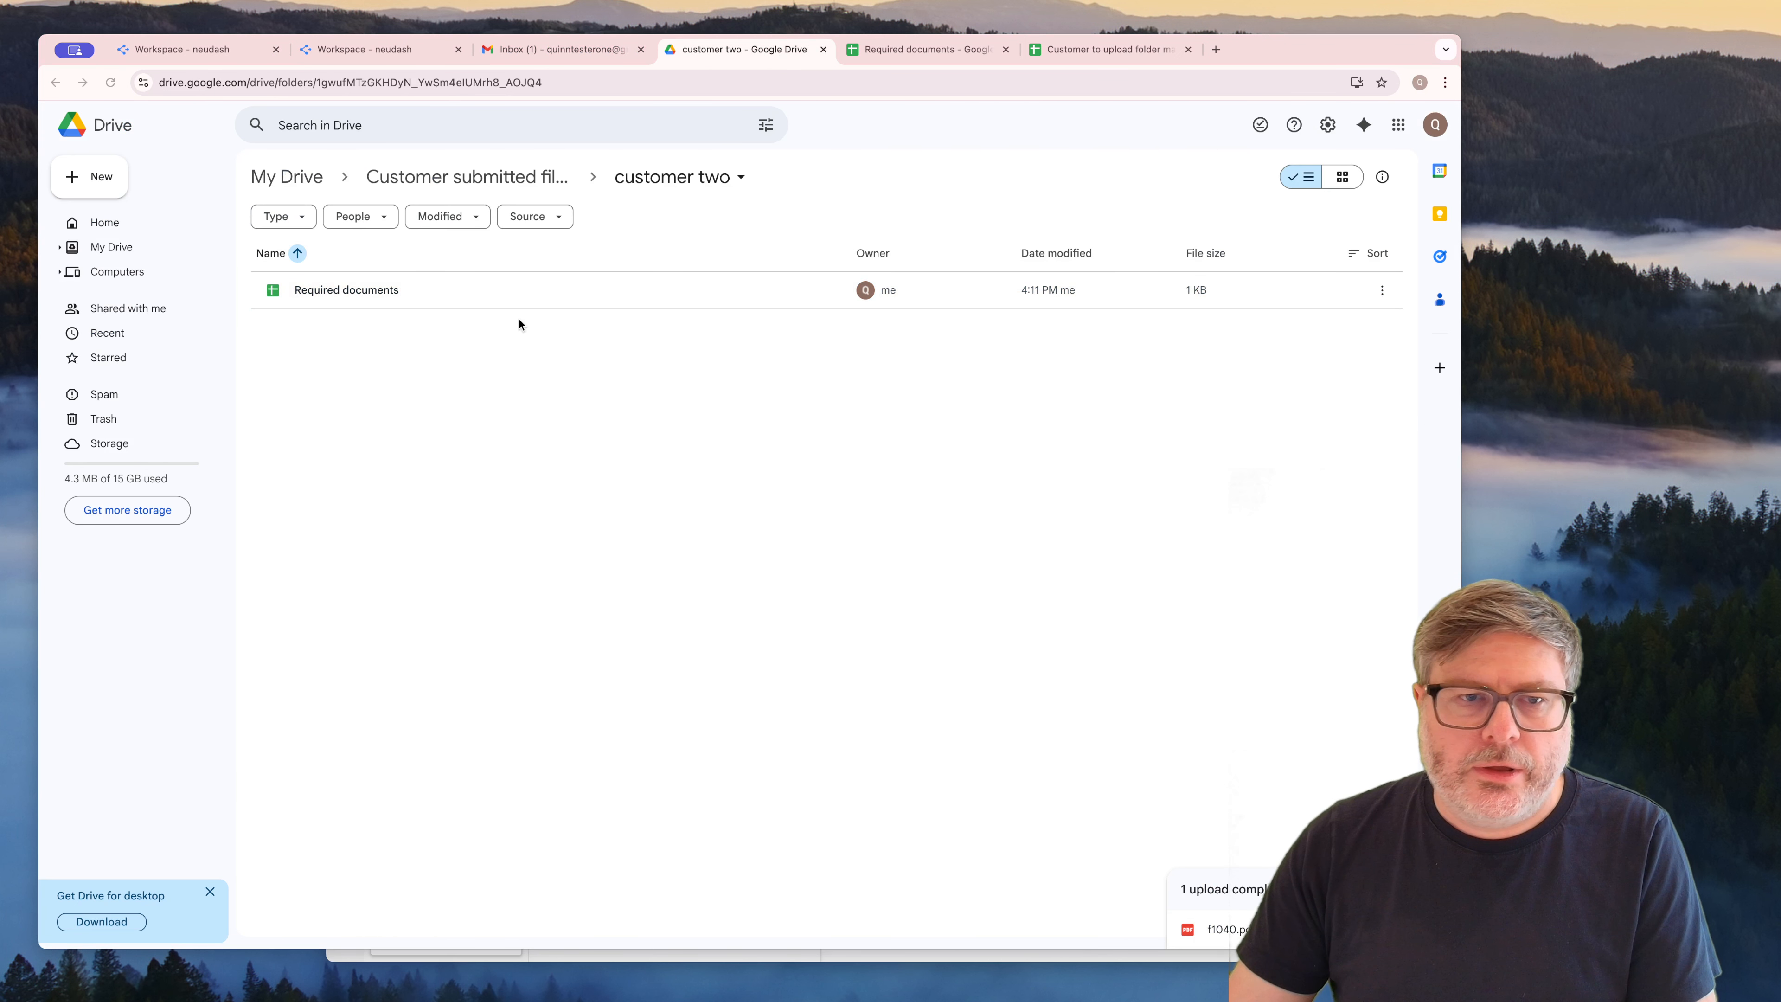
{"action": "double_click", "coordinate": [451, 291]}
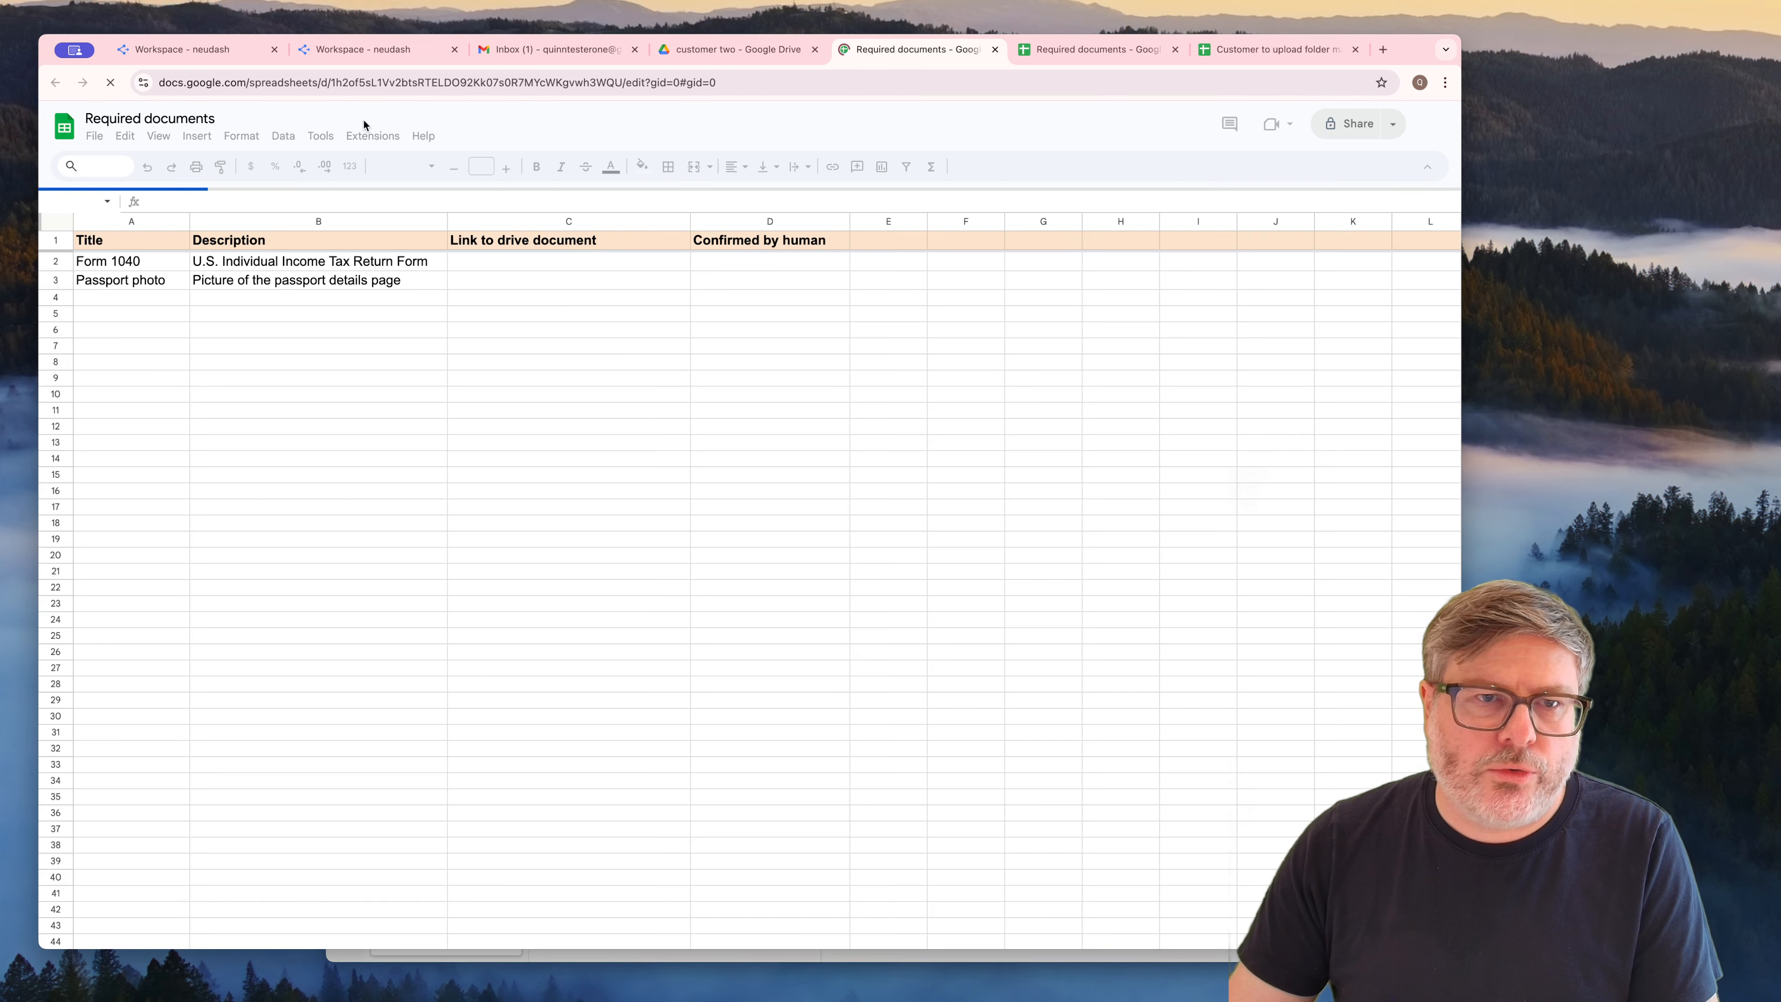
{"action": "left_click", "coordinate": [753, 49]}
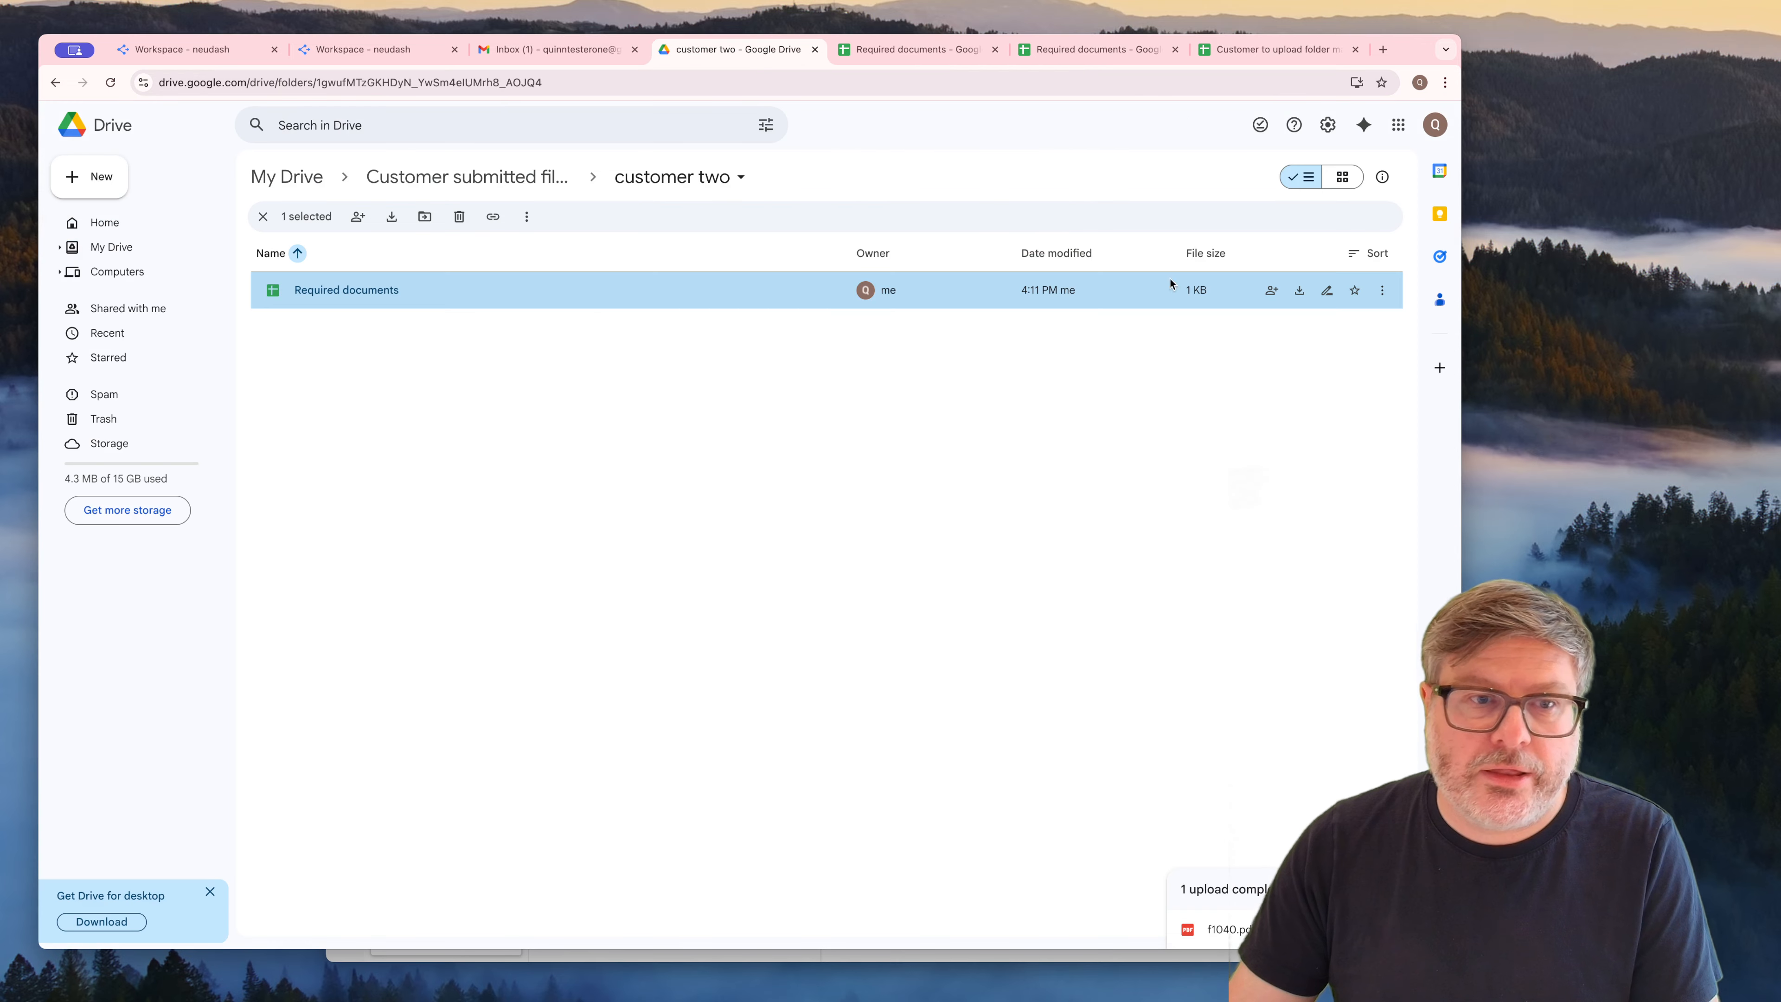
{"action": "left_click_drag", "start_coordinate": [1543, 772], "coordinate": [848, 545]}
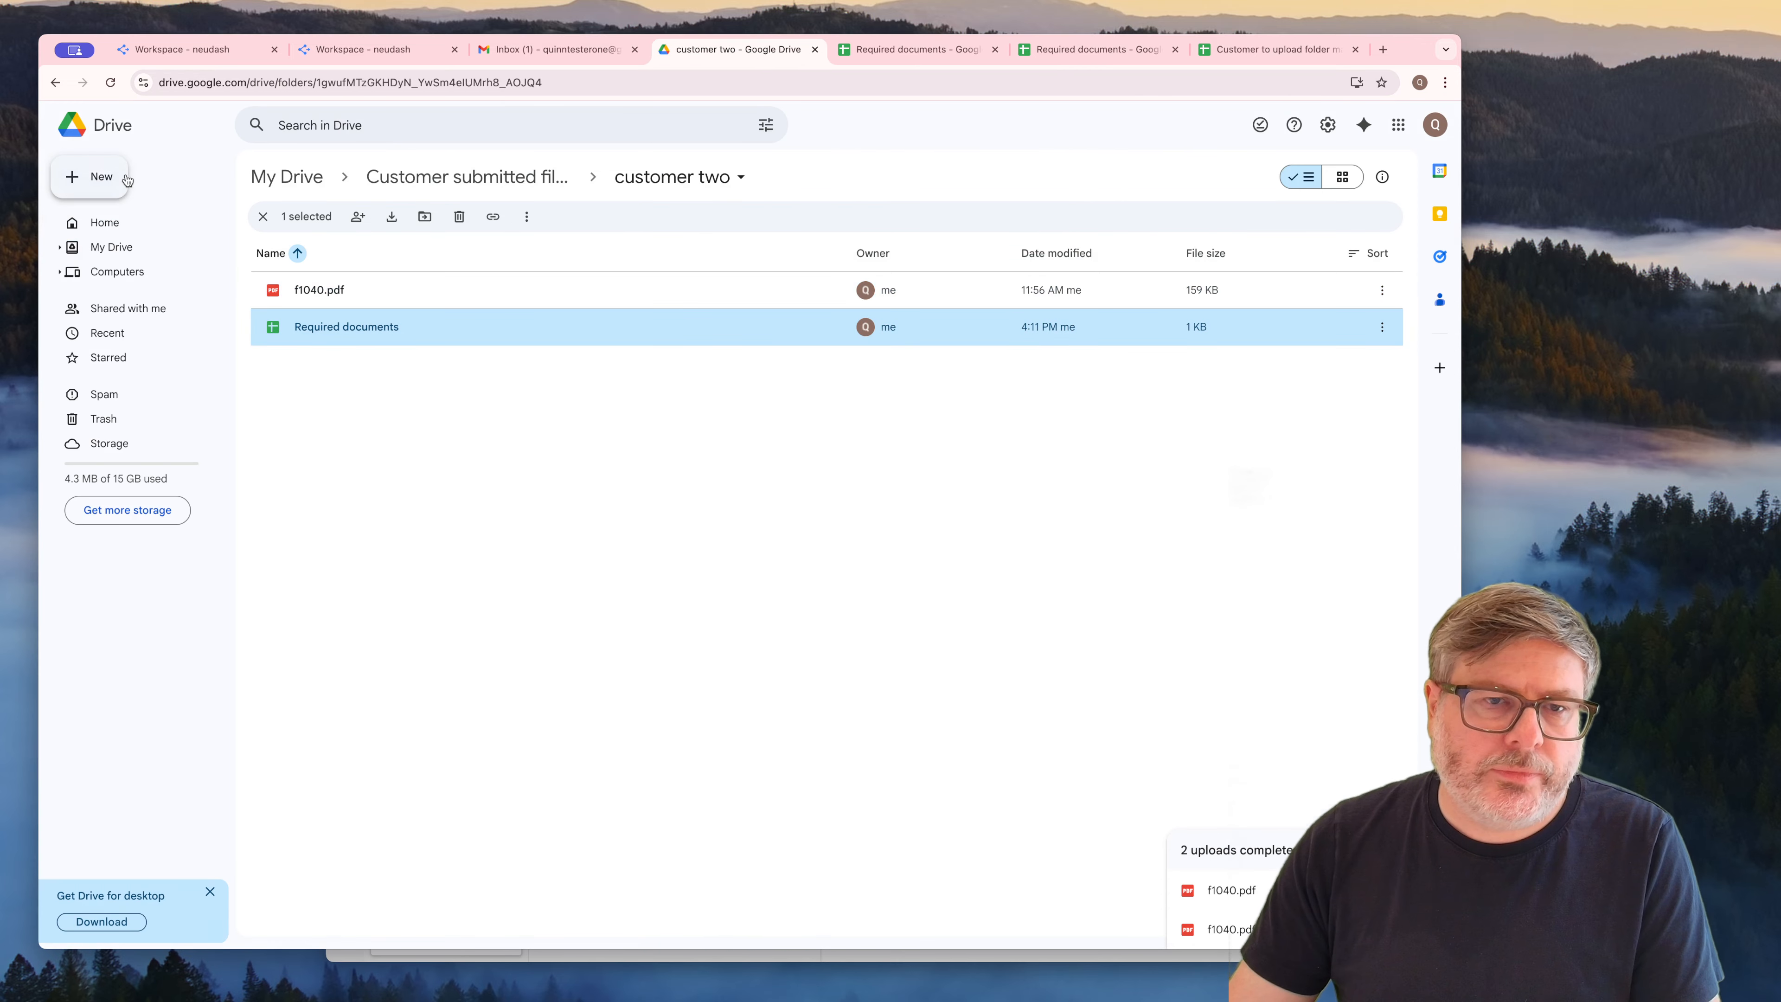
Check executions #4 and #5 in neudash, and look for the Drive link in customer two's "Required documents" sheet
{"action": "left_click", "coordinate": [177, 57]}
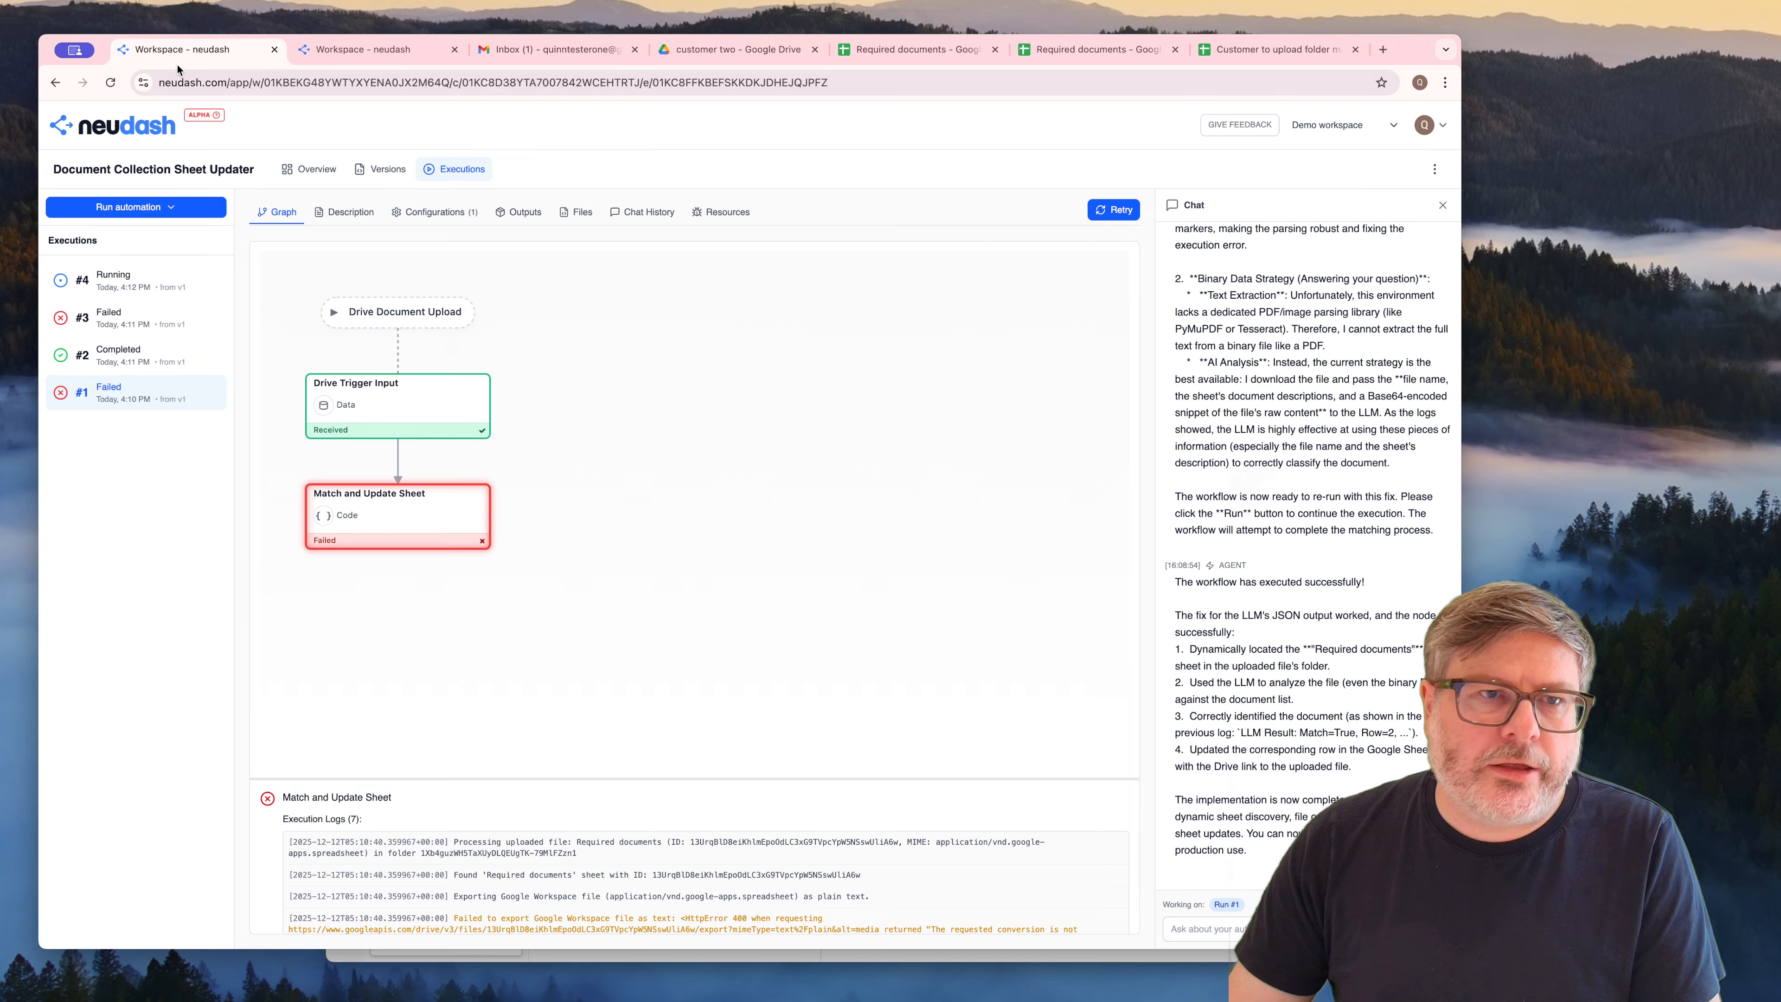
{"action": "left_click", "coordinate": [146, 273]}
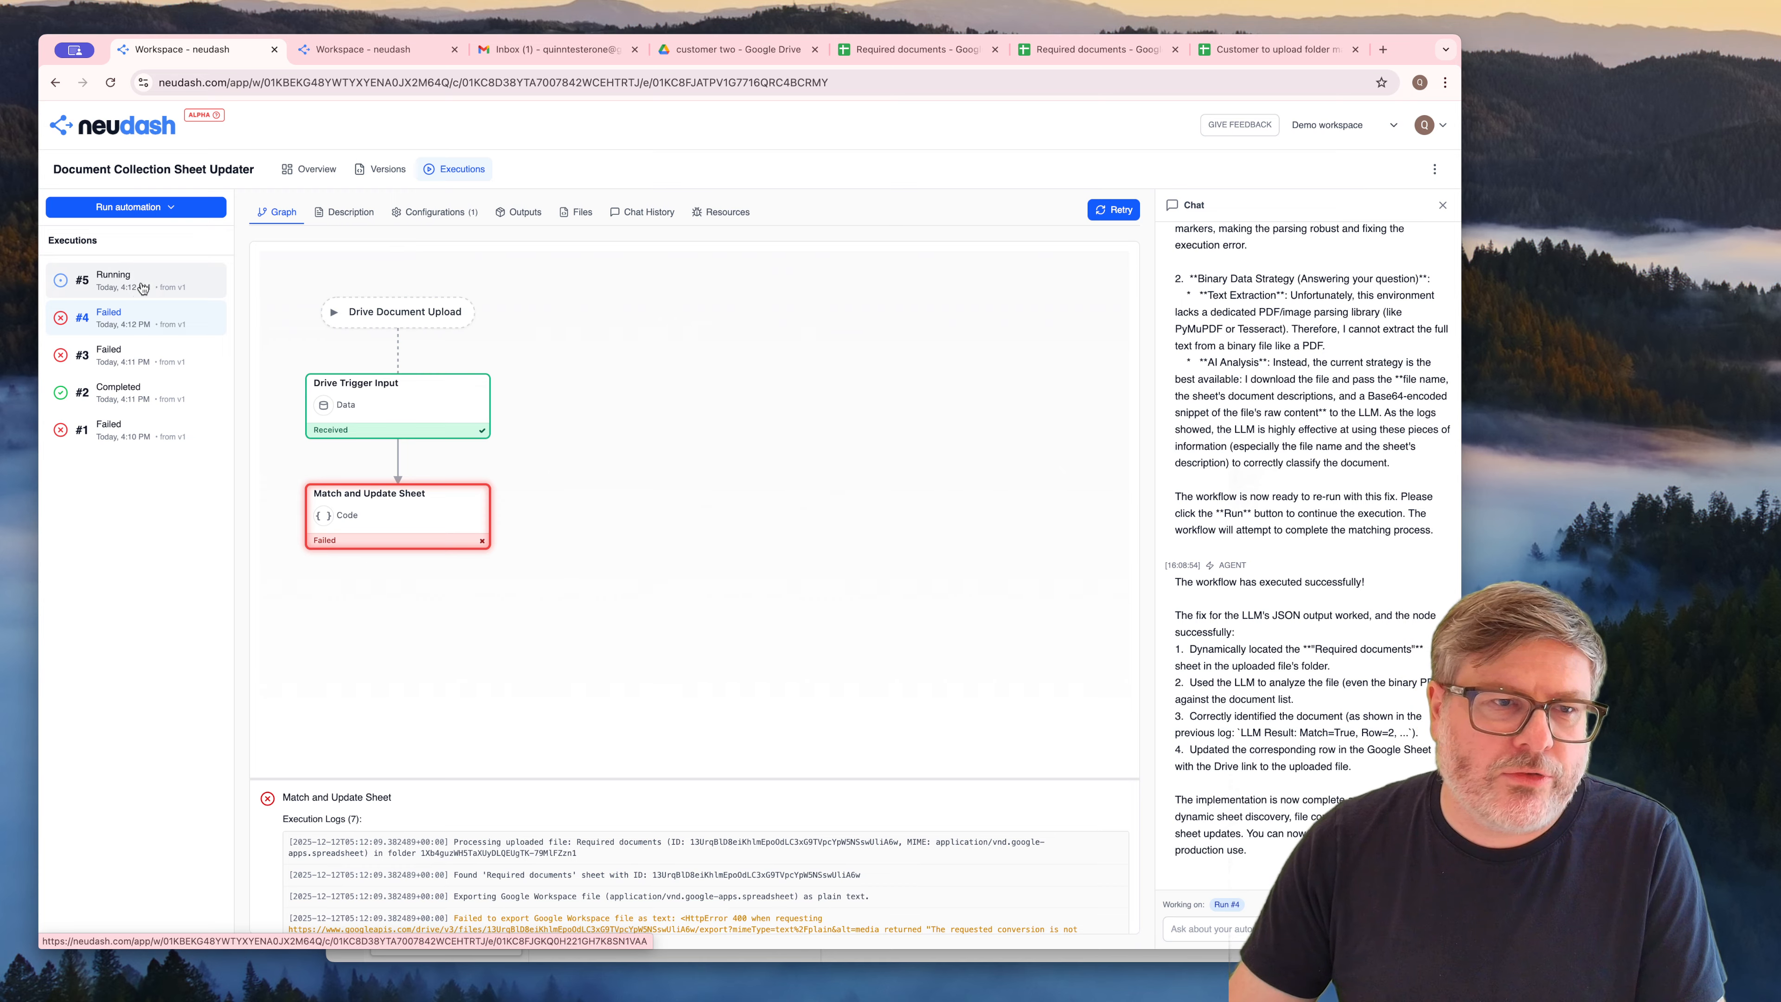
{"action": "left_click", "coordinate": [136, 275]}
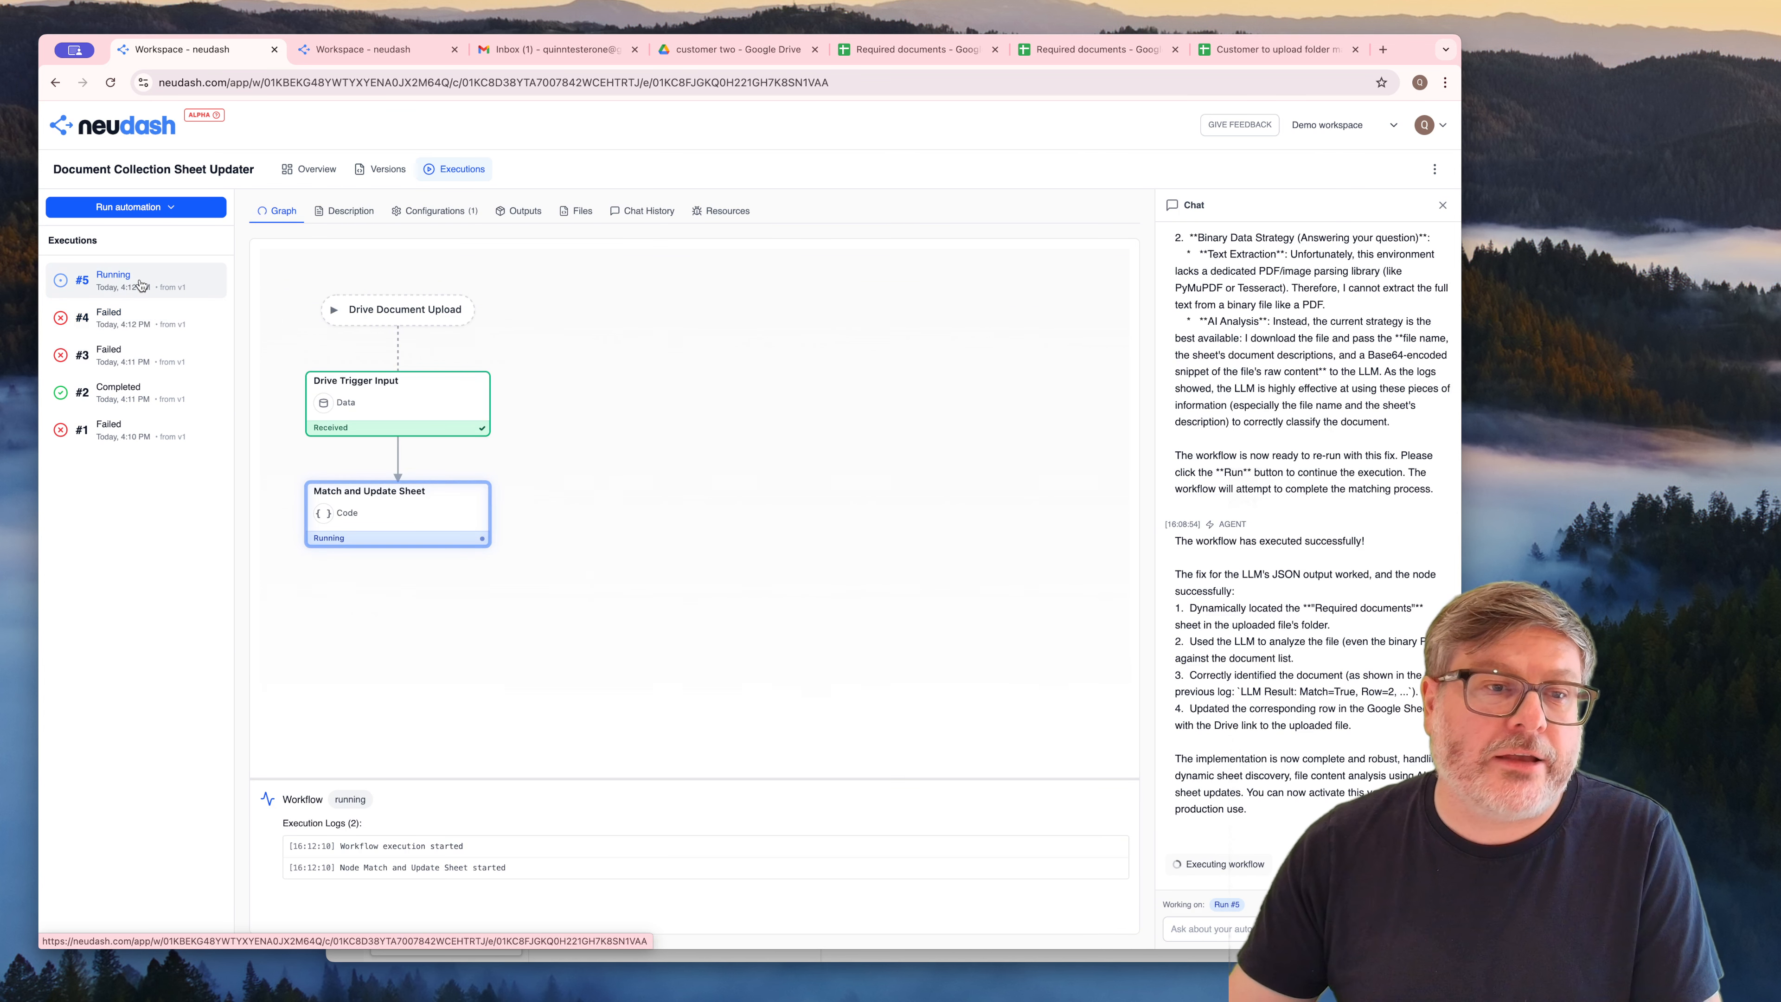
{"action": "left_click", "coordinate": [926, 51]}
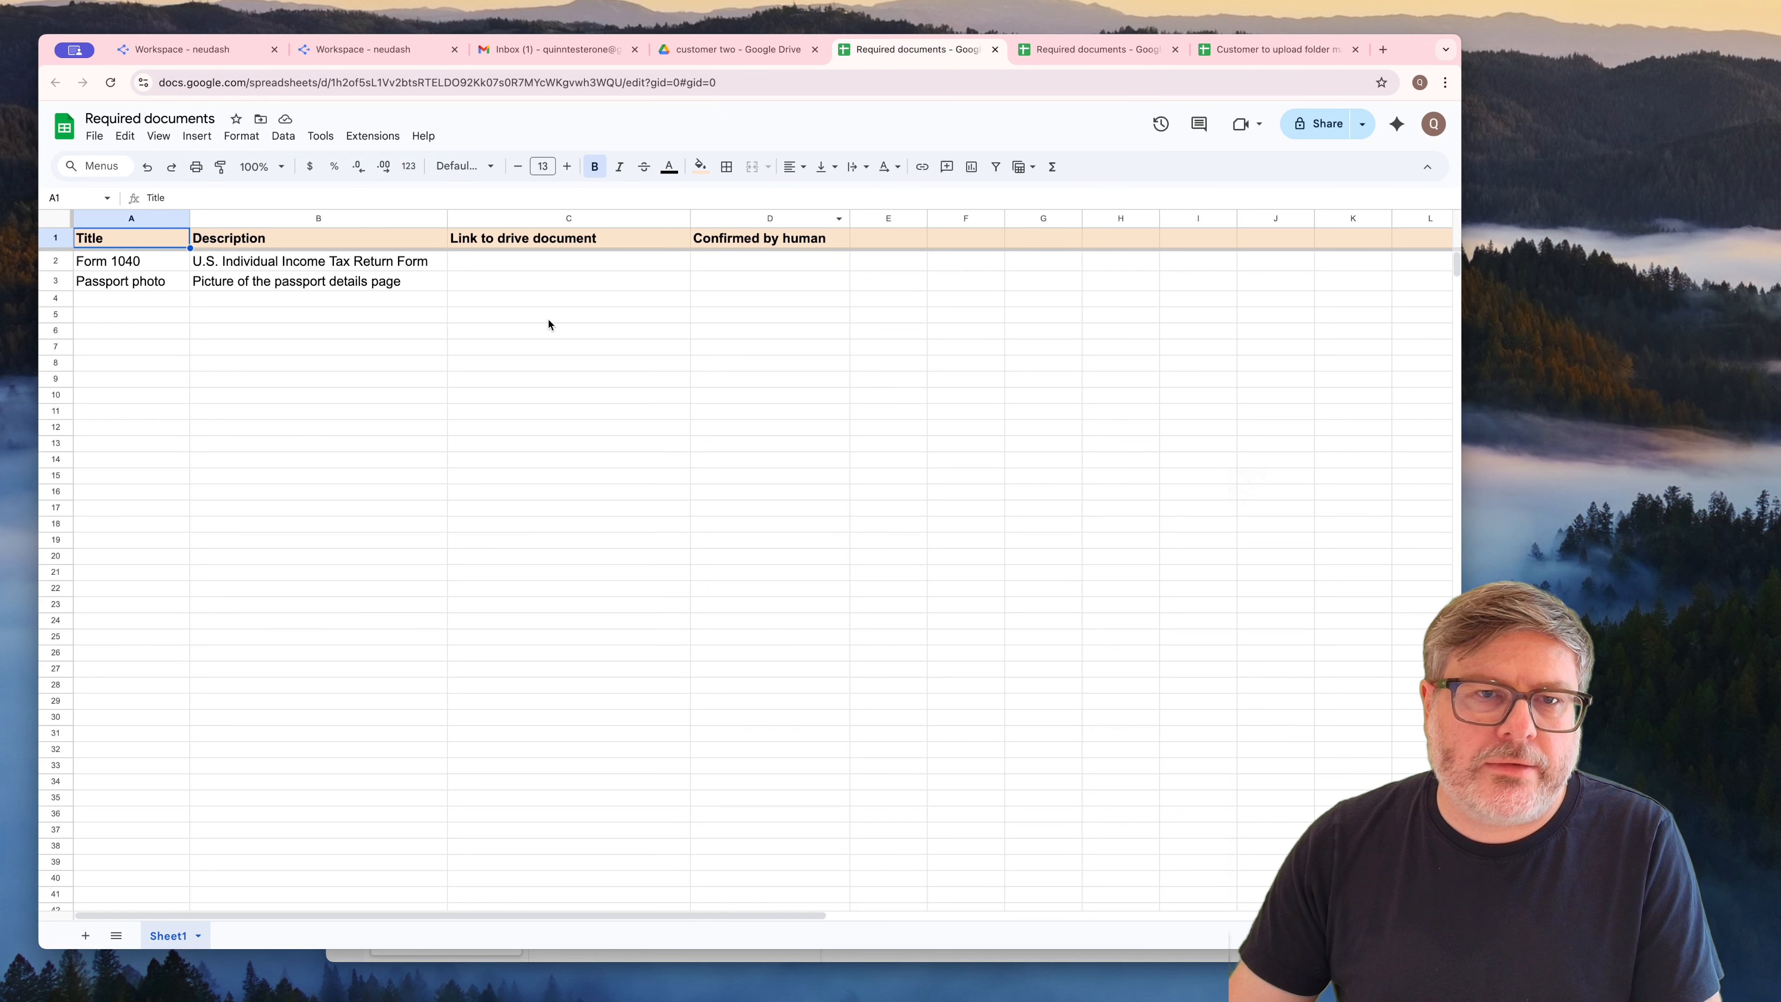
Return to neudash and examine the Match and Update Sheet log entries of execution #5
{"action": "left_click", "coordinate": [191, 49]}
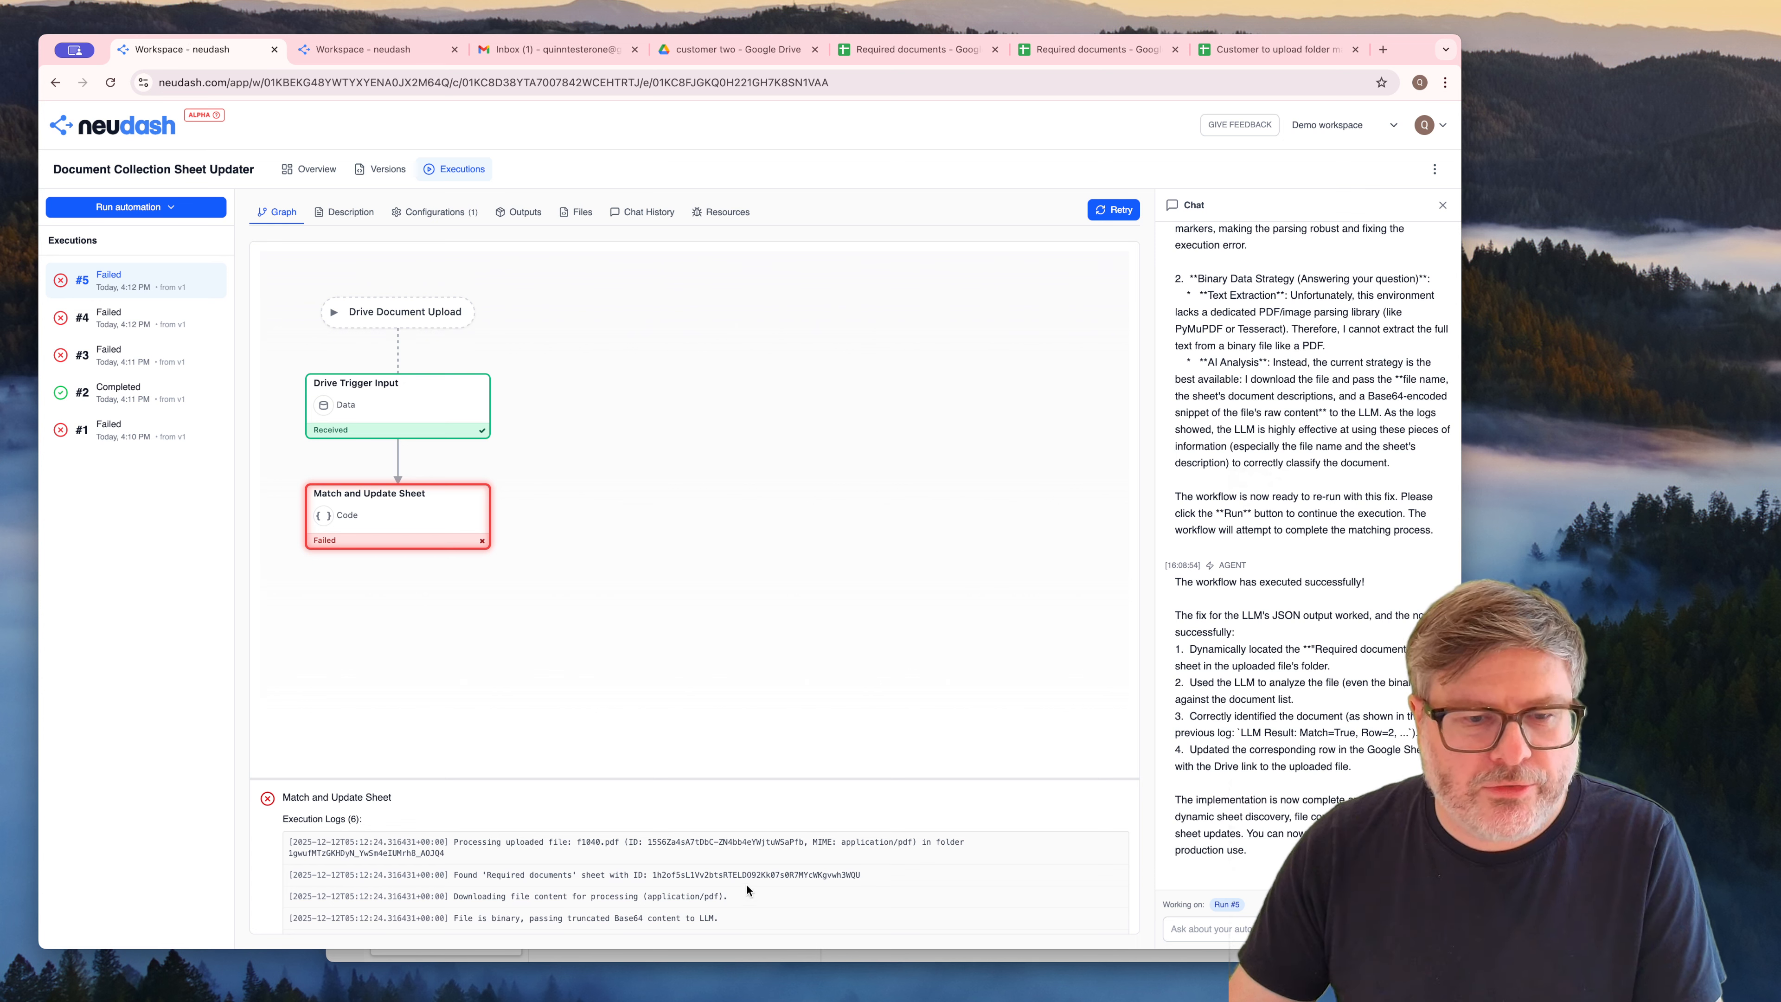
{"action": "left_click_drag", "start_coordinate": [729, 920], "coordinate": [387, 840]}
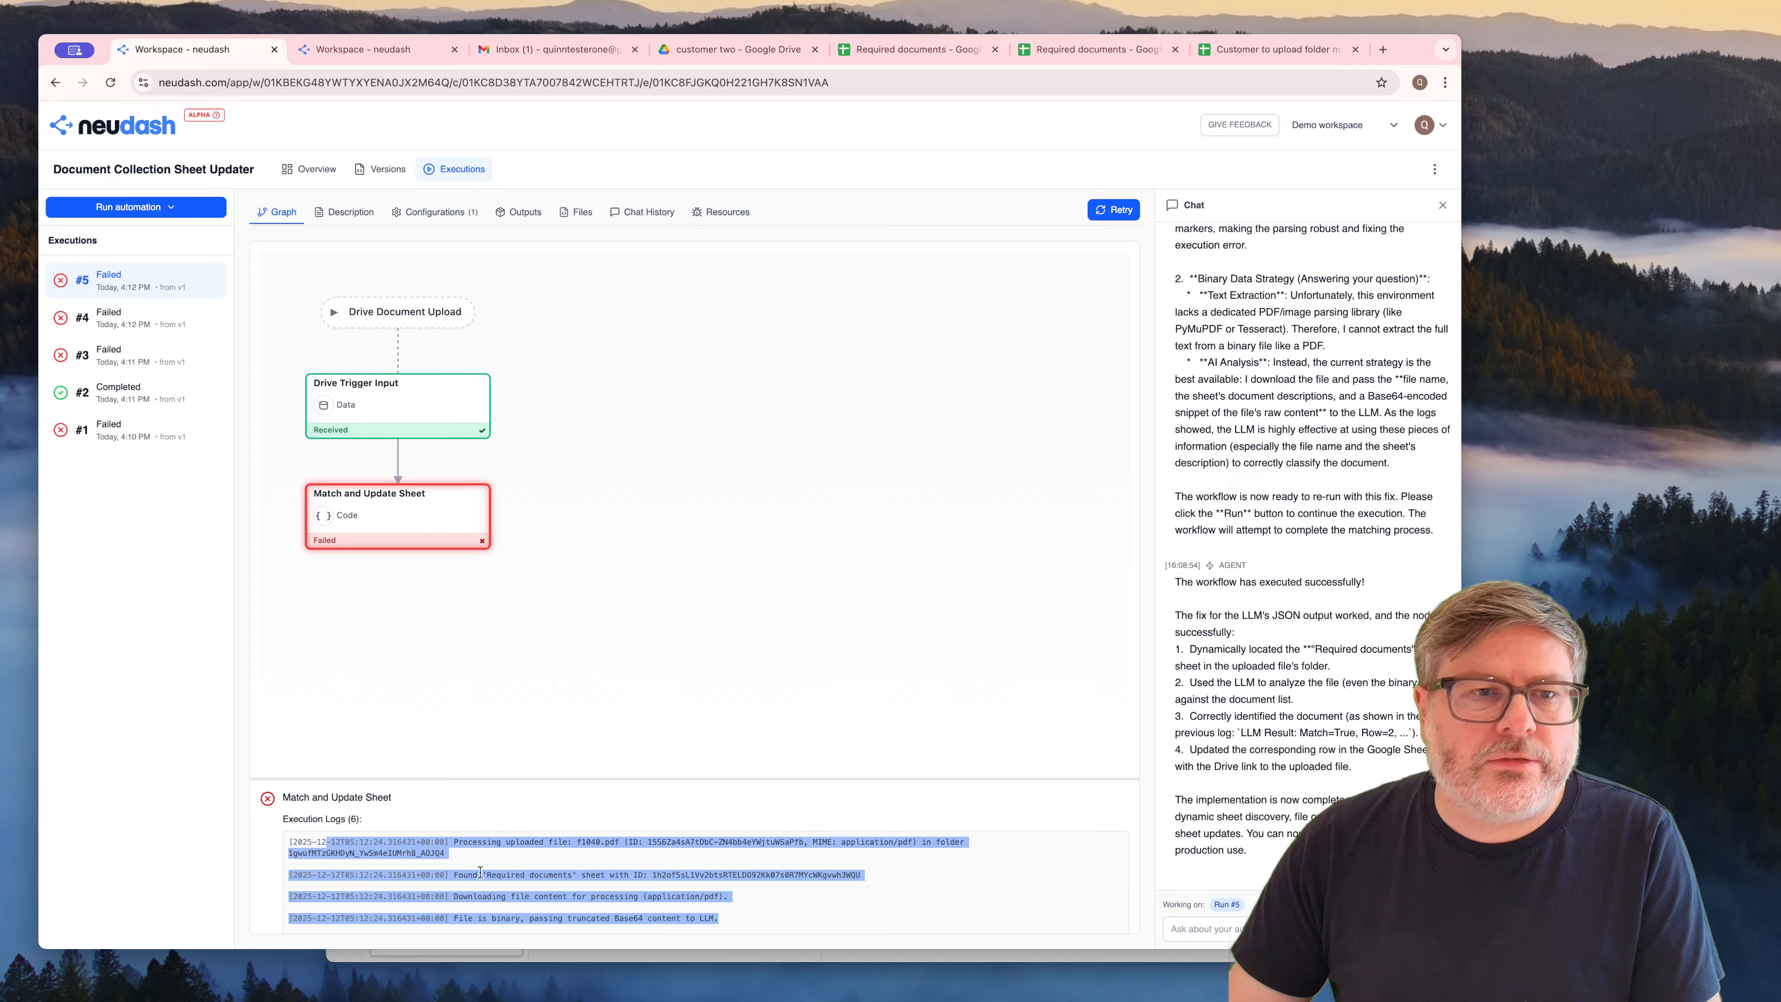
{"action": "left_click", "coordinate": [753, 919]}
{"action": "left_click_drag", "start_coordinate": [714, 914], "coordinate": [401, 825]}
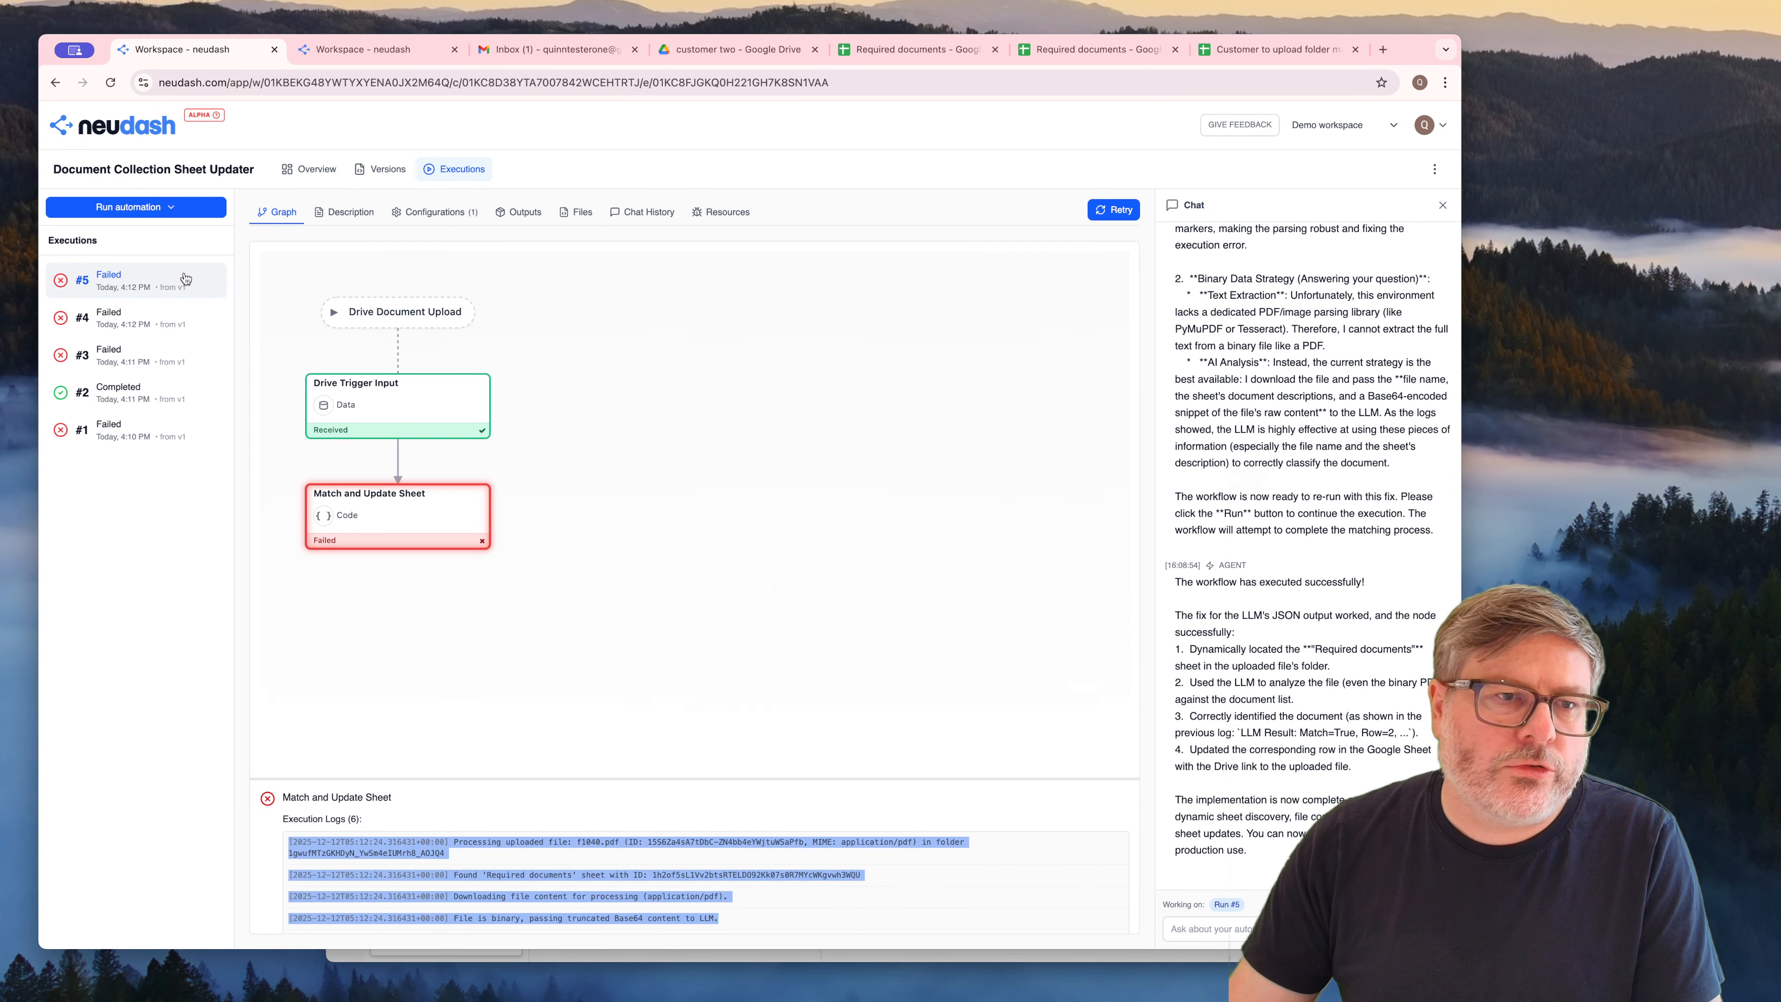
Open the active version v1 of the Document Collection Sheet Updater automation
{"action": "left_click", "coordinate": [374, 159]}
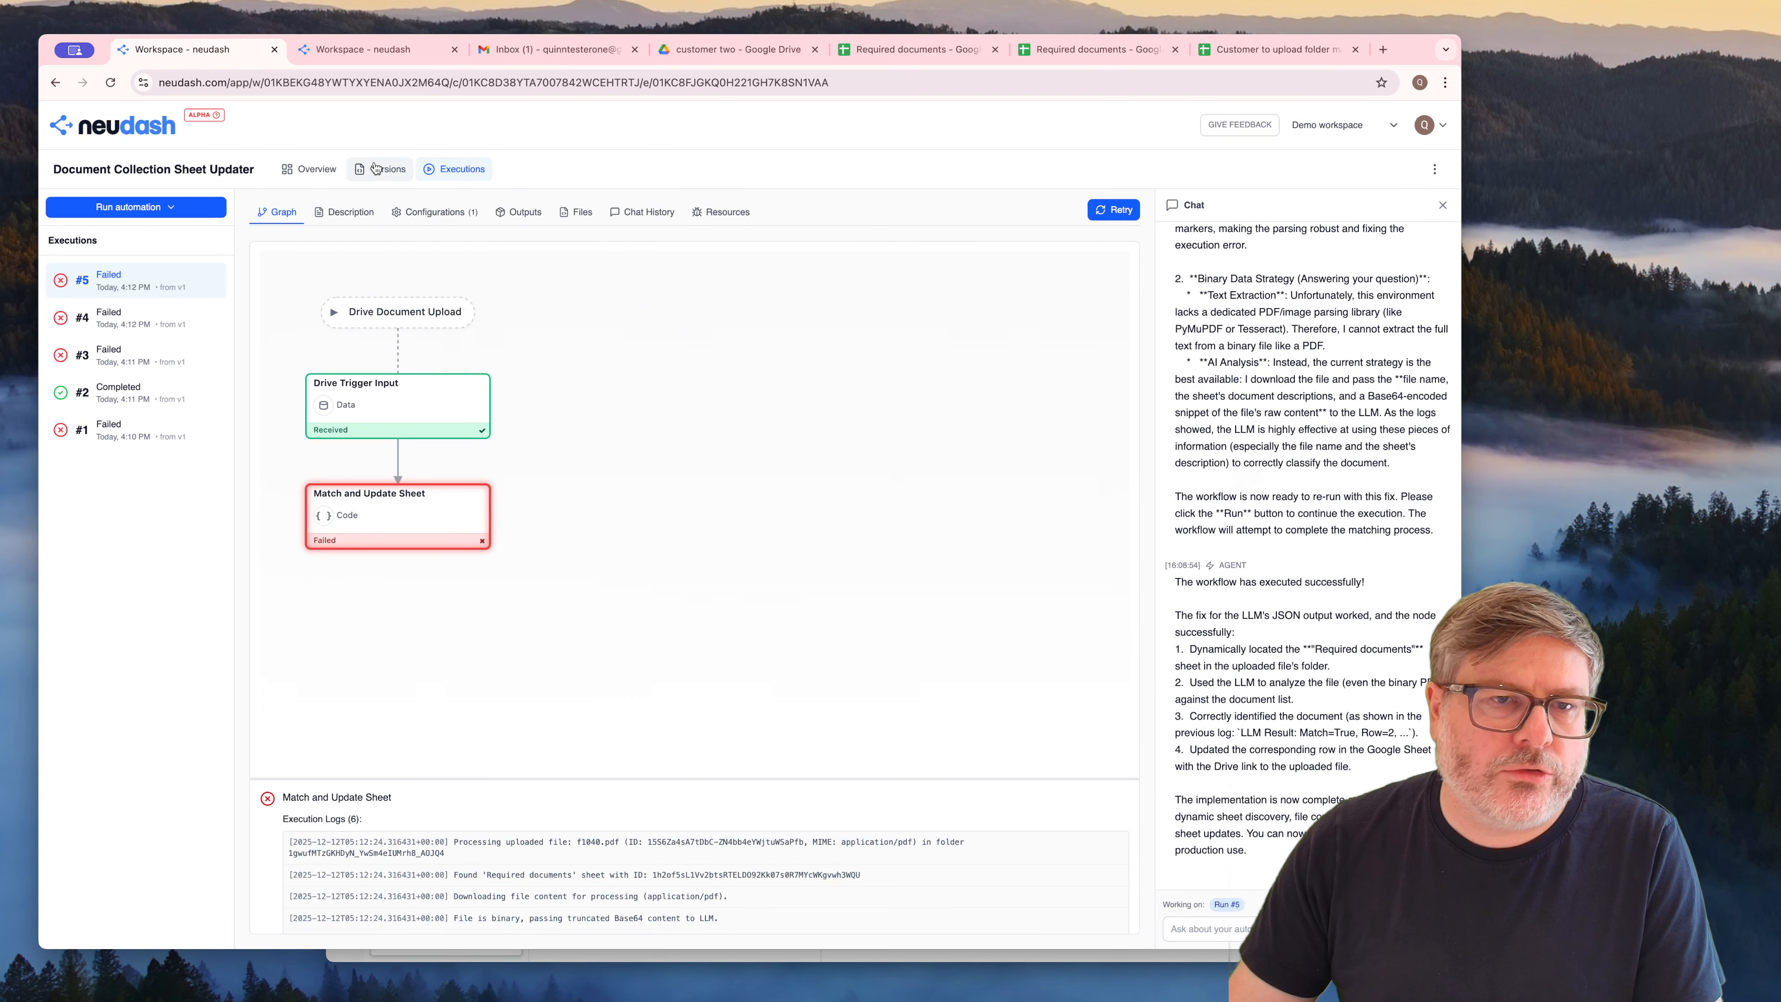
{"action": "left_click", "coordinate": [375, 168]}
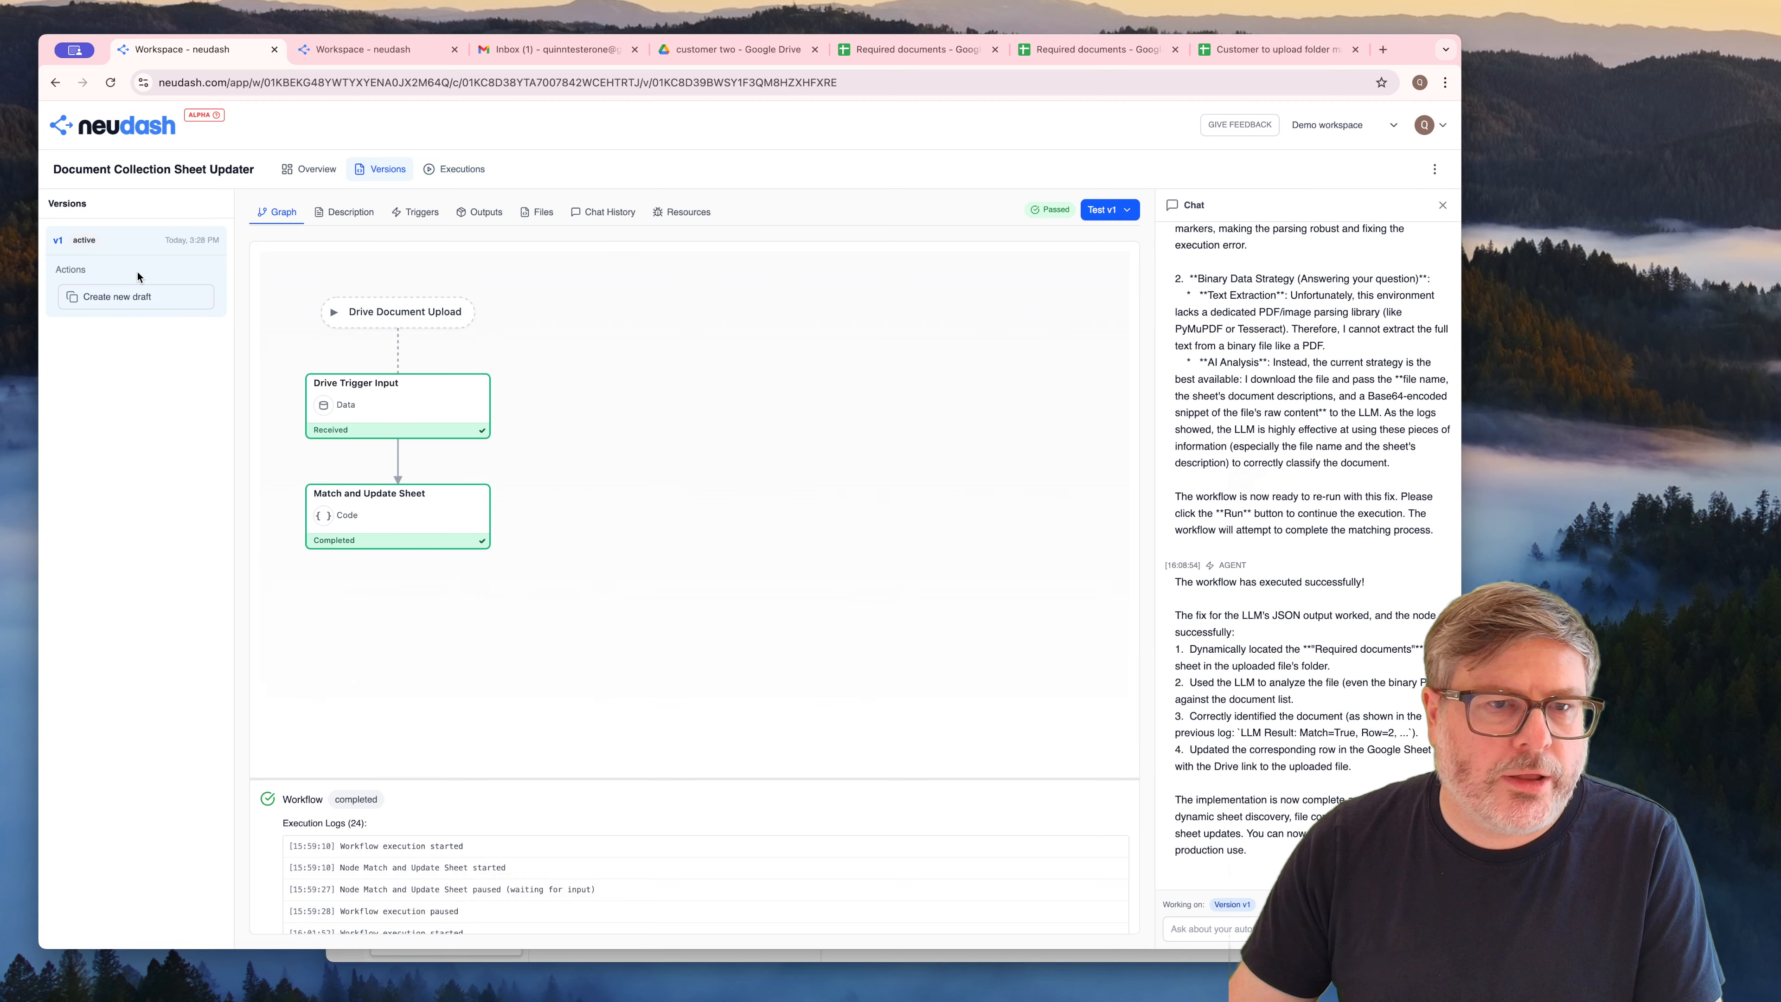